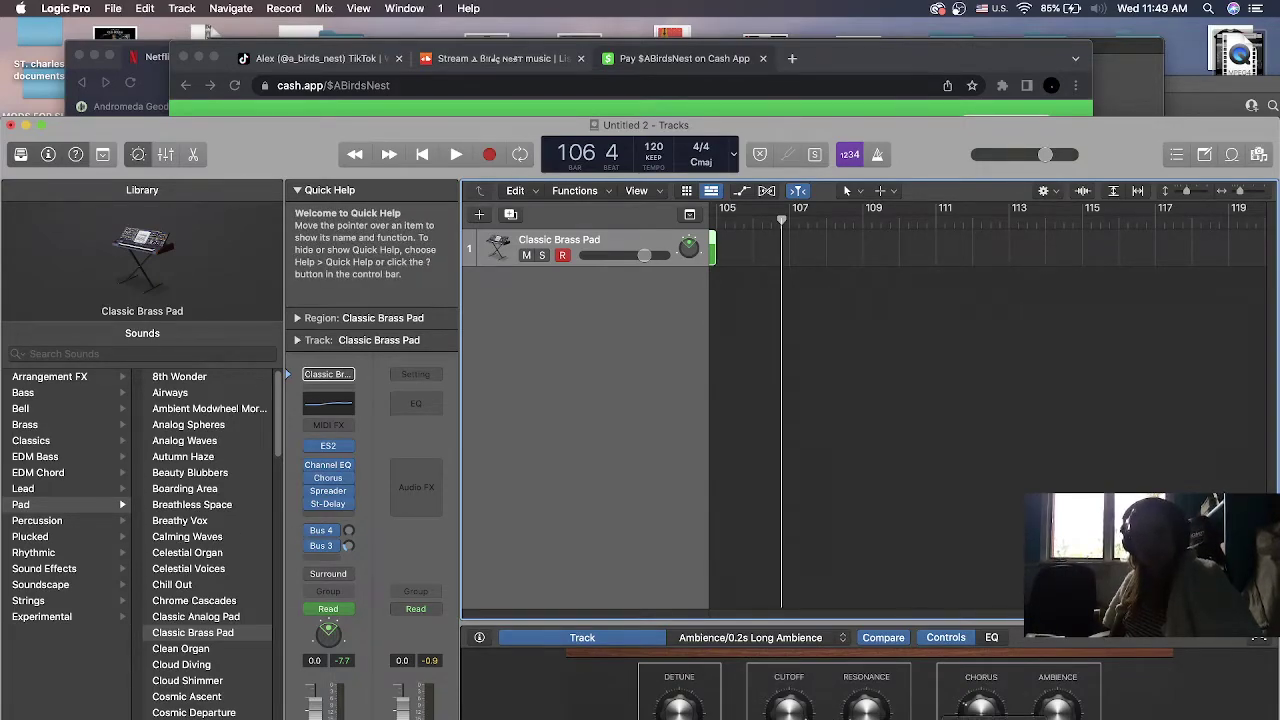
Look over the Cash App page in Chrome and the audio mixer in OBS, and return to Logic Pro
{"action": "key", "text": "super+Tab"}
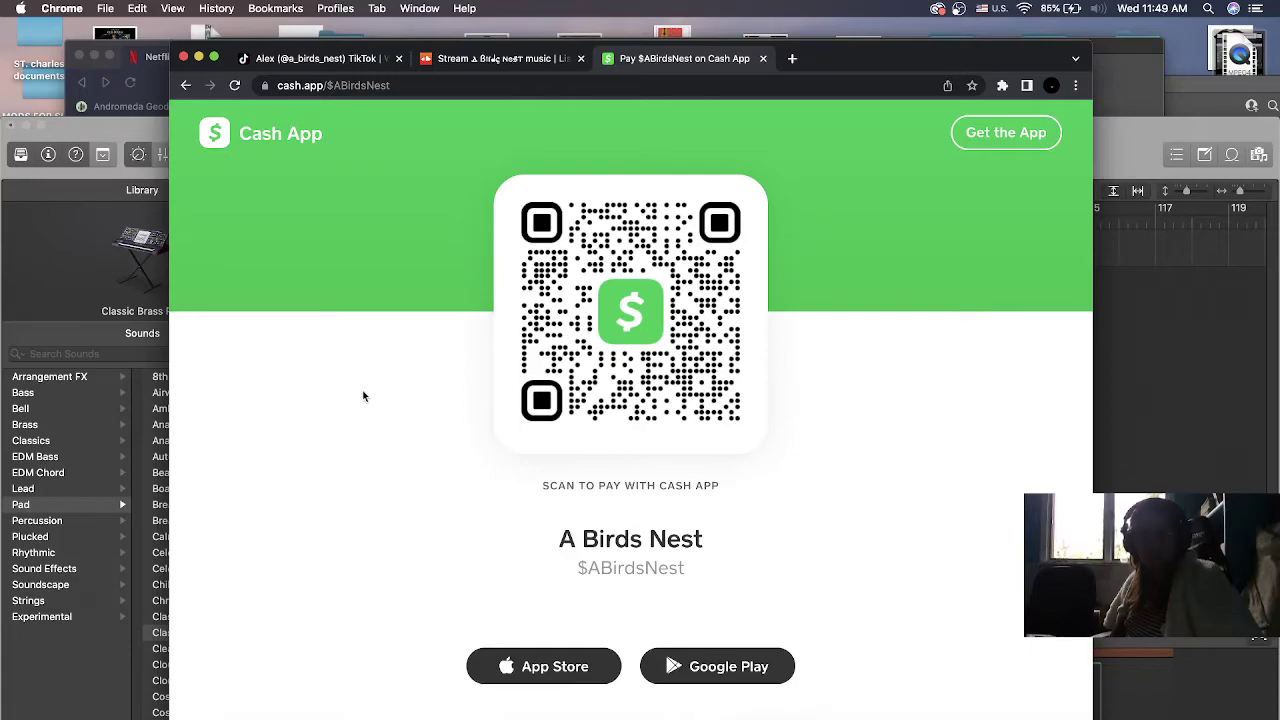
{"action": "key", "text": "super+Tab"}
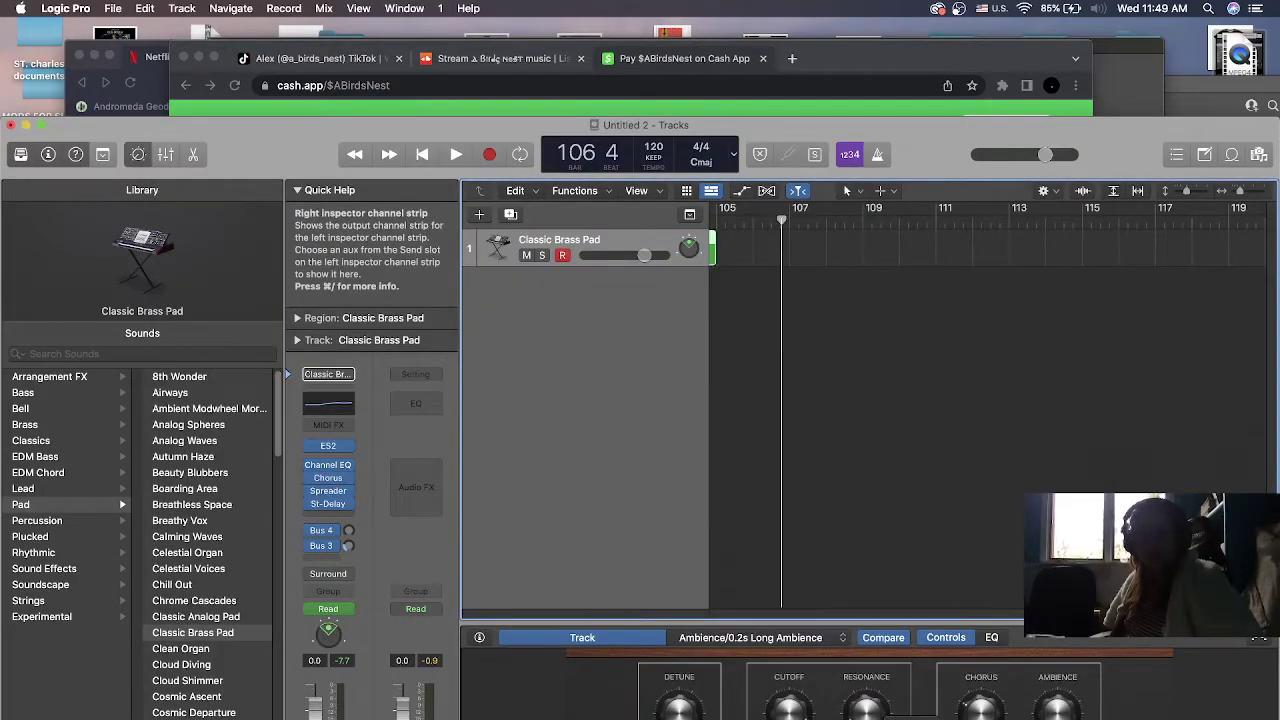
{"action": "key", "text": "super+Tab"}
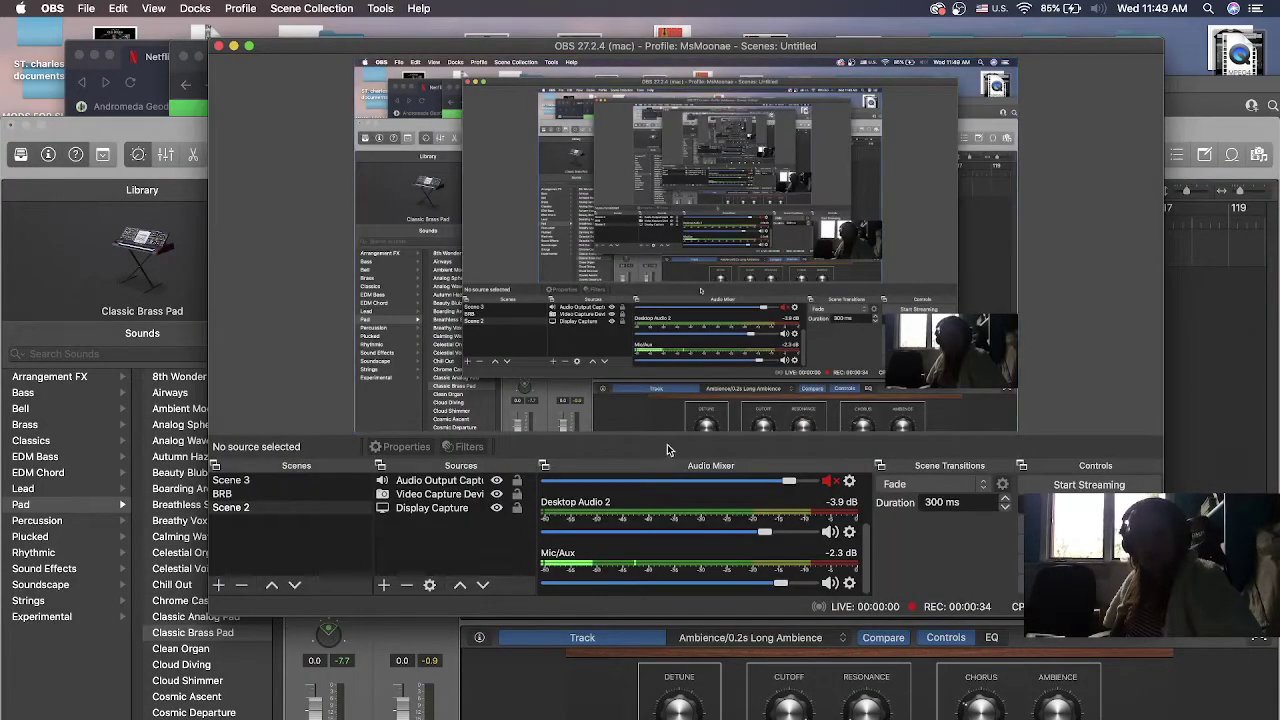
{"action": "left_click", "coordinate": [188, 105]}
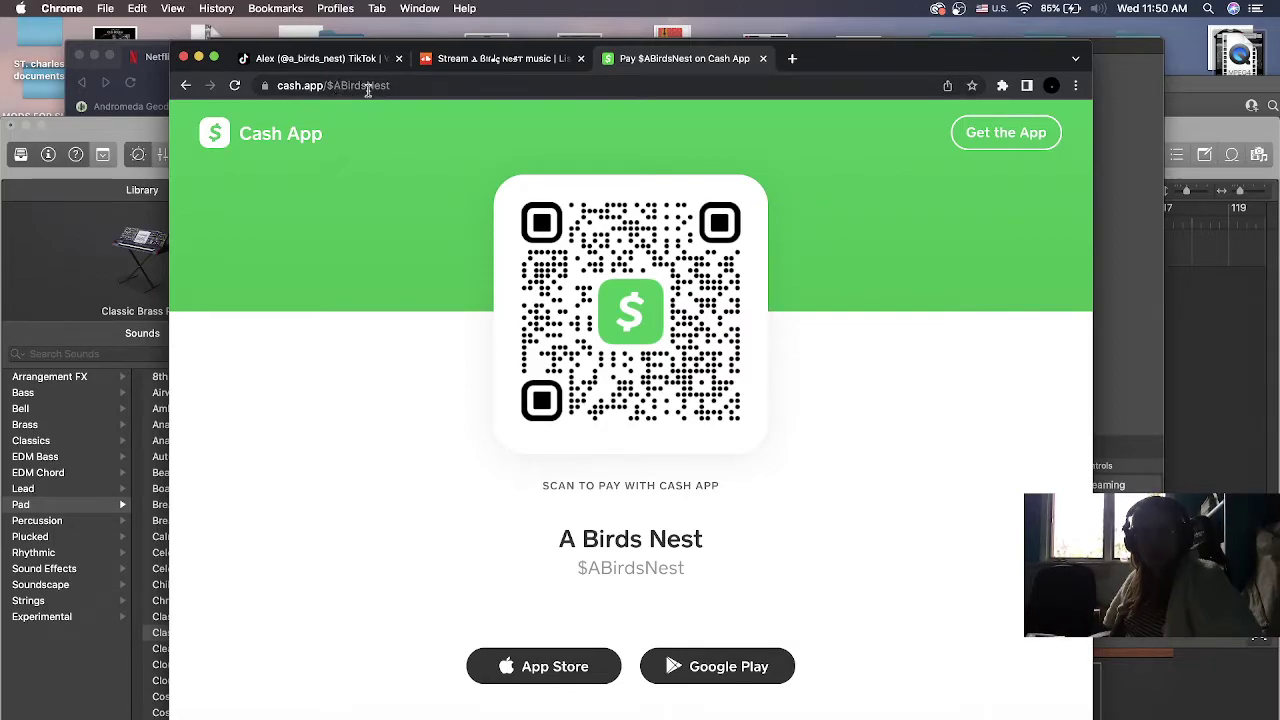
{"action": "left_click", "coordinate": [1117, 349]}
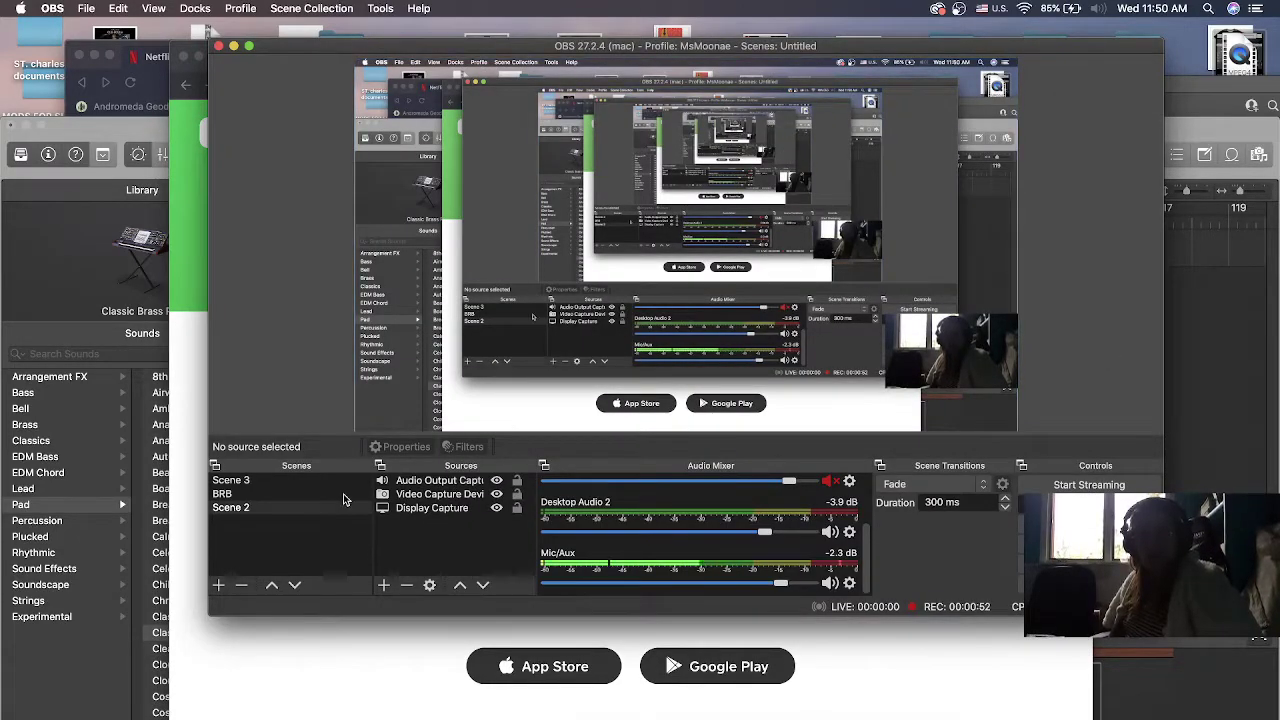
{"action": "left_click", "coordinate": [163, 242]}
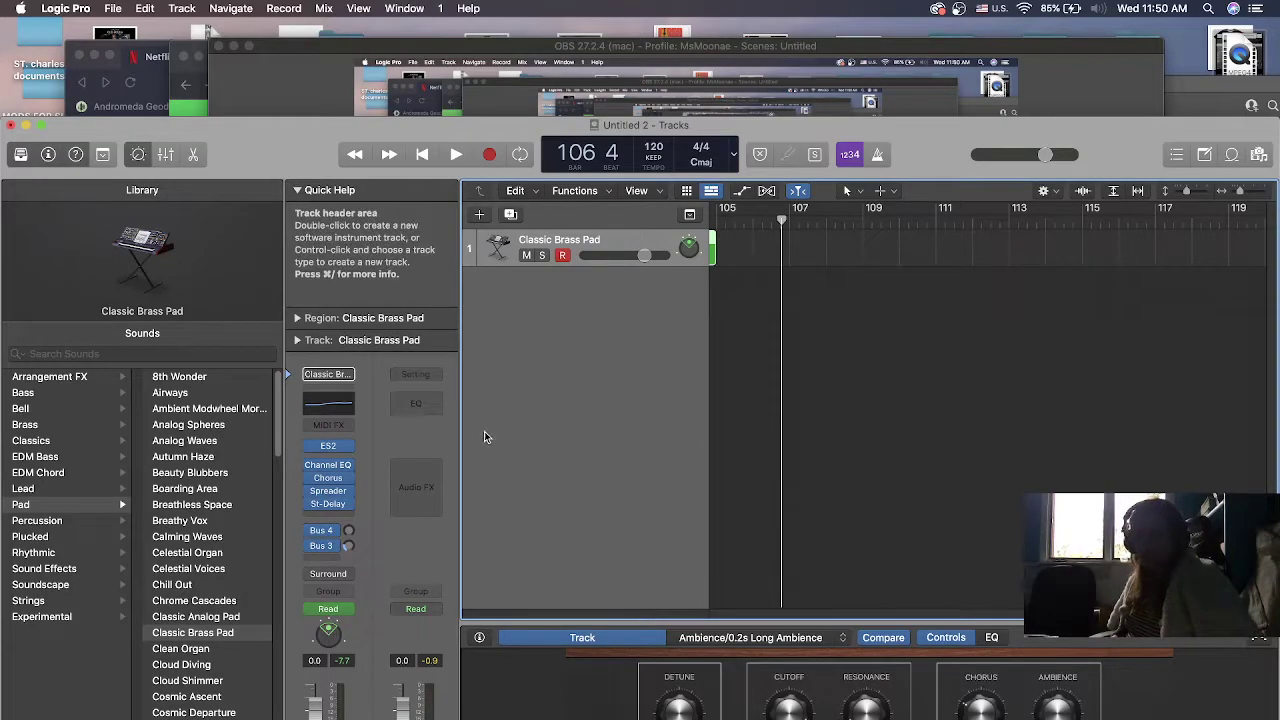
{"action": "left_click", "coordinate": [767, 716]}
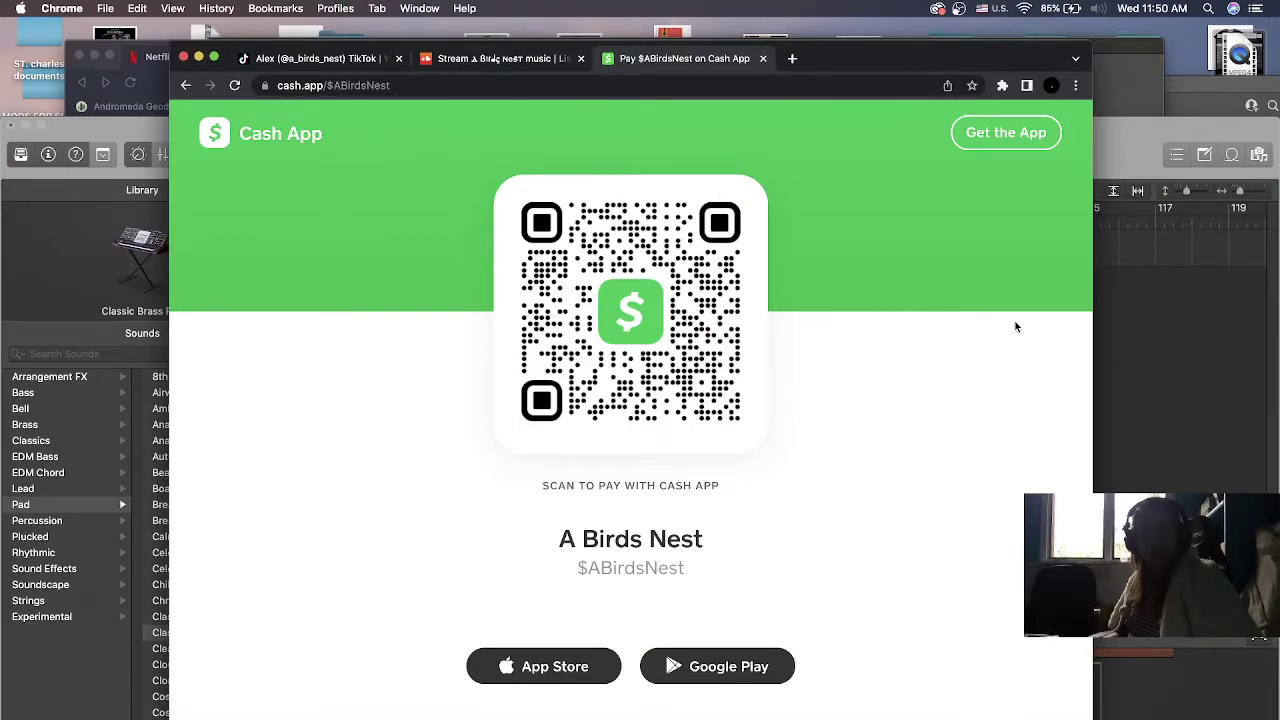
{"action": "left_click", "coordinate": [1123, 356]}
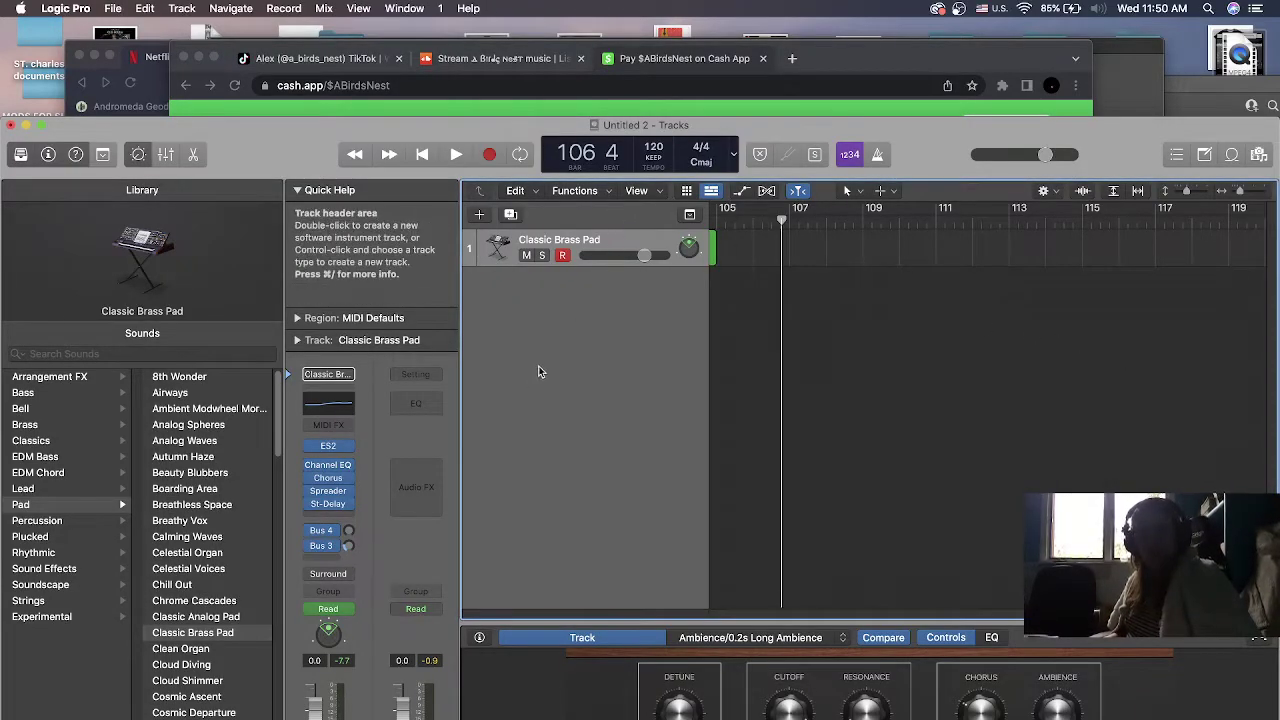
Move the Logic Pro project window up to the top of the screen and check the OBS audio levels
{"action": "left_click_drag", "start_coordinate": [281, 127], "coordinate": [276, 36]}
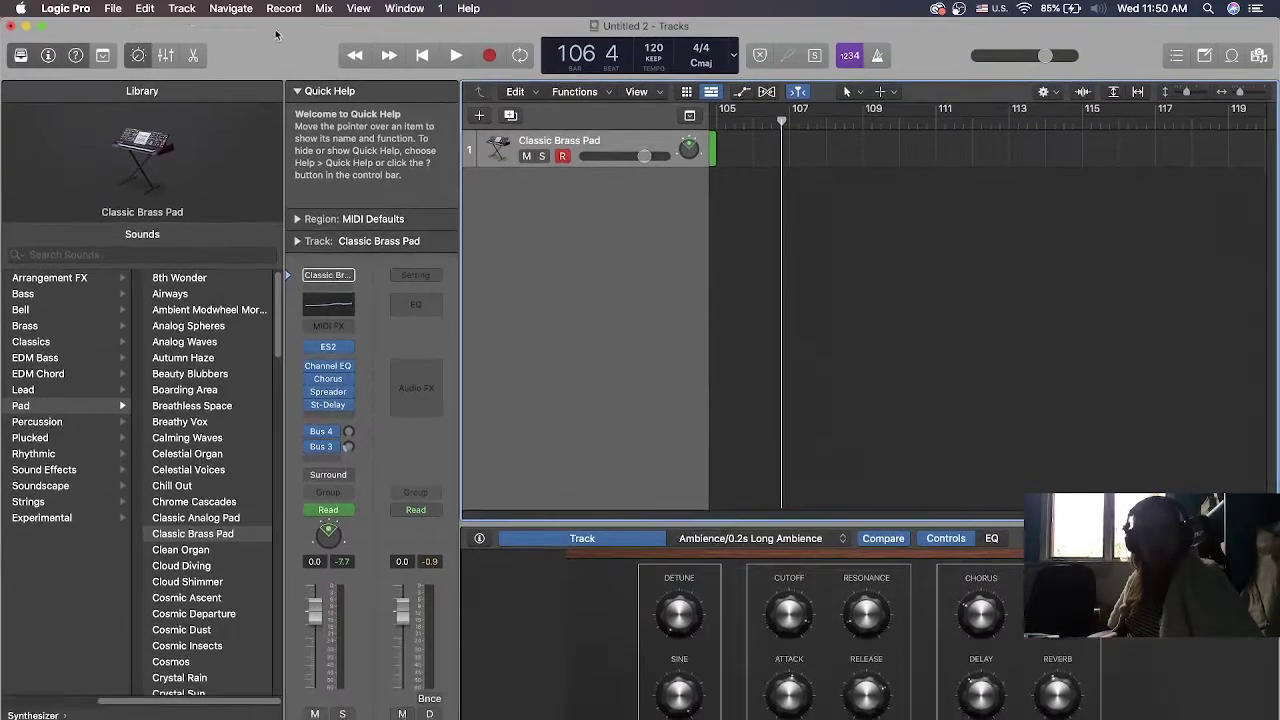
{"action": "key", "text": "super+Tab"}
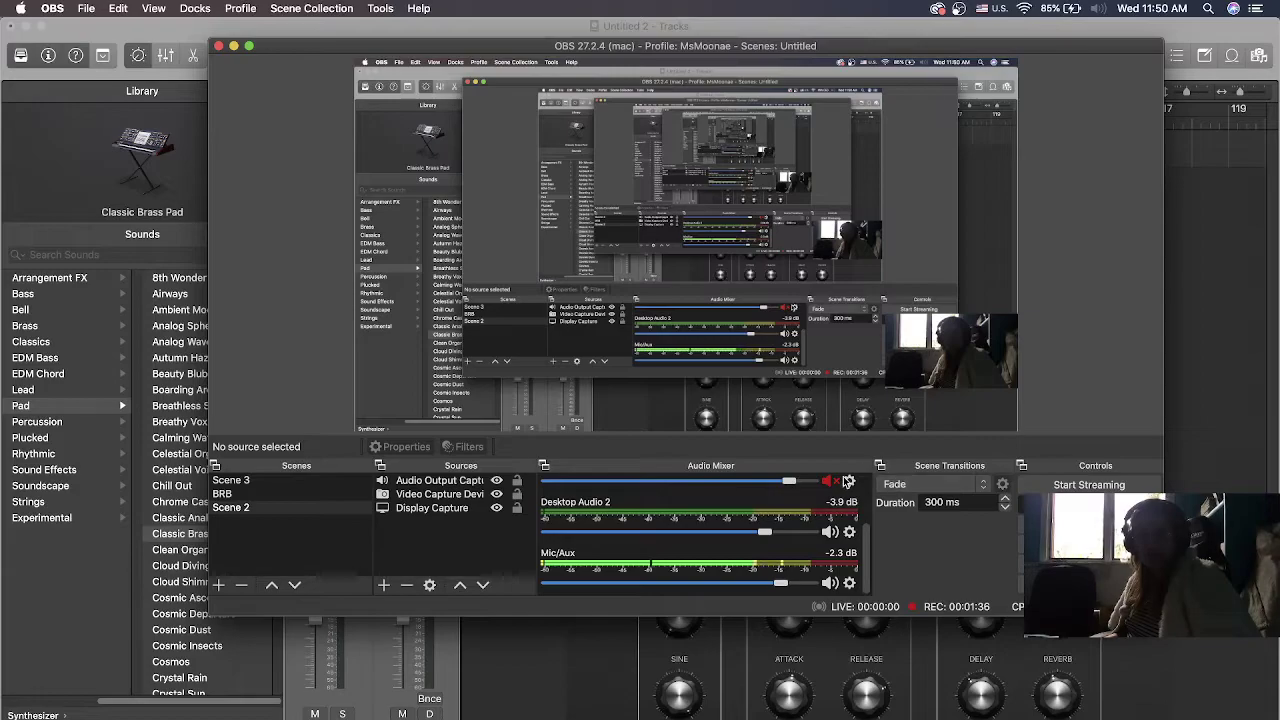
{"action": "key", "text": "super+Tab"}
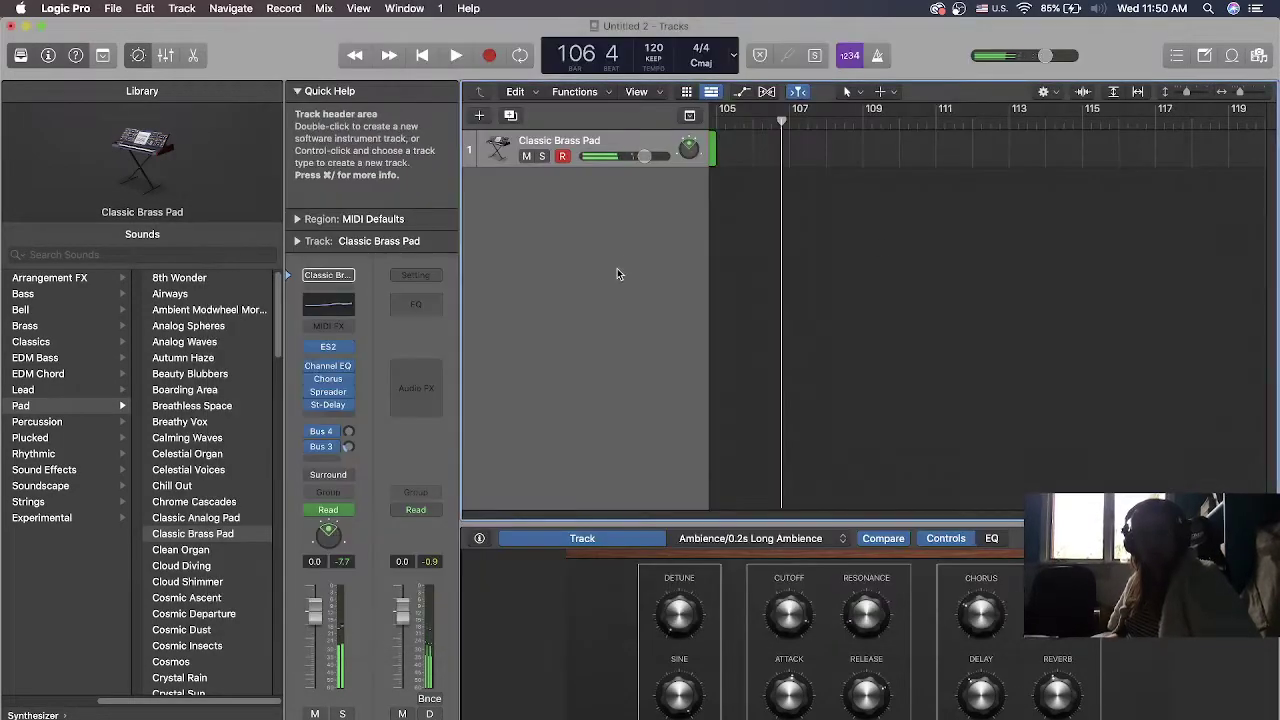
Load the Hybrid Attacker patch from the Plucked sounds onto the track and try out its Cutoff knob
{"action": "left_click", "coordinate": [212, 567]}
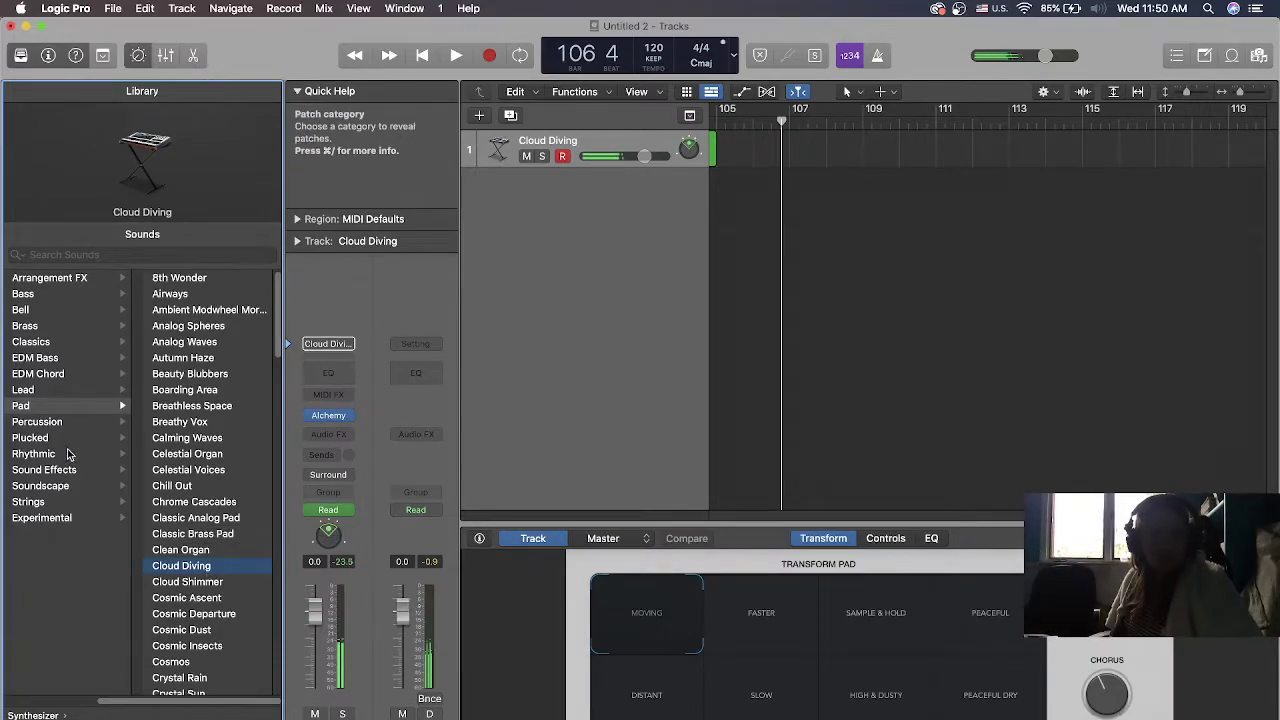
{"action": "left_click", "coordinate": [31, 439]}
{"action": "left_click", "coordinate": [177, 472]}
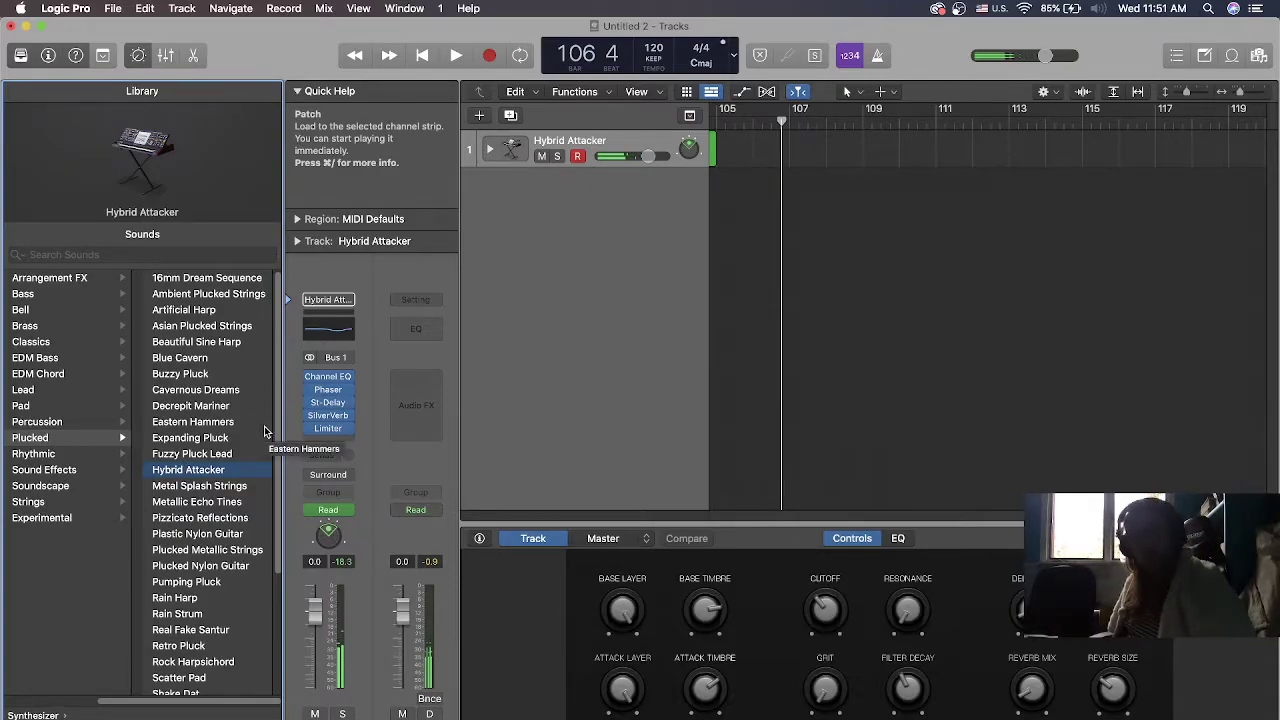
{"action": "left_click_drag", "start_coordinate": [824, 610], "coordinate": [804, 543]}
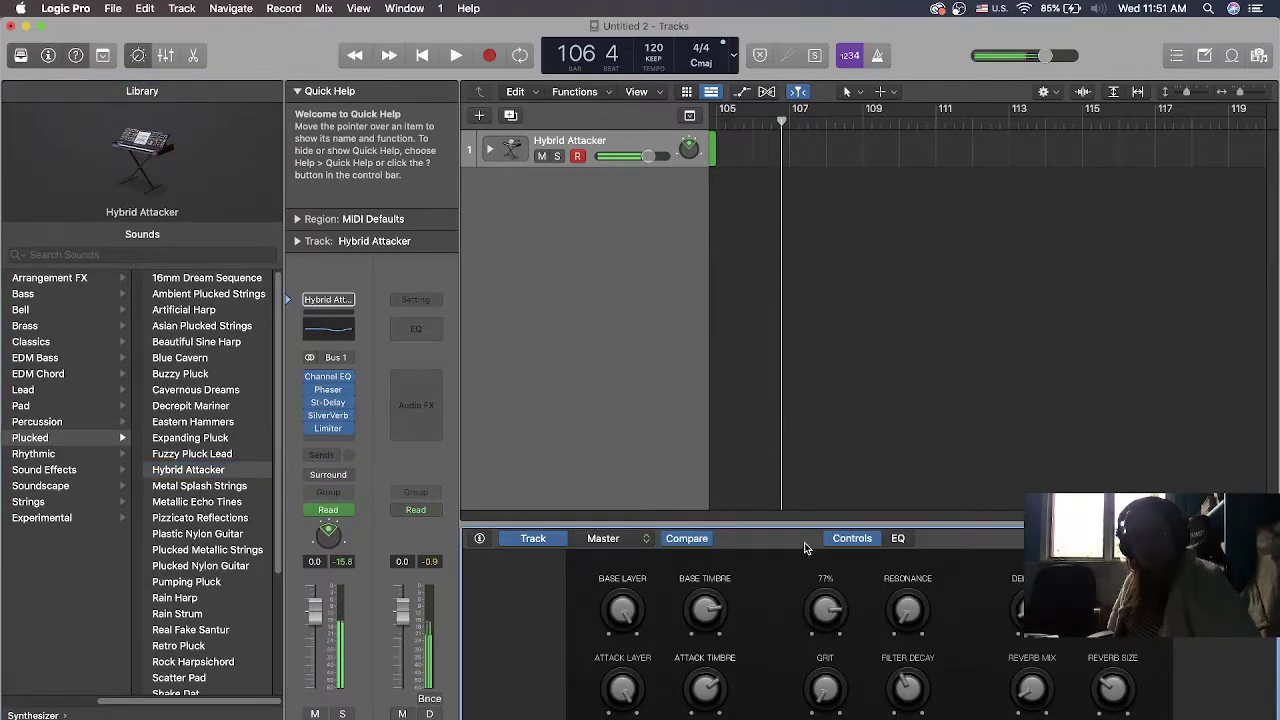
{"action": "left_click_drag", "start_coordinate": [802, 608], "coordinate": [801, 618]}
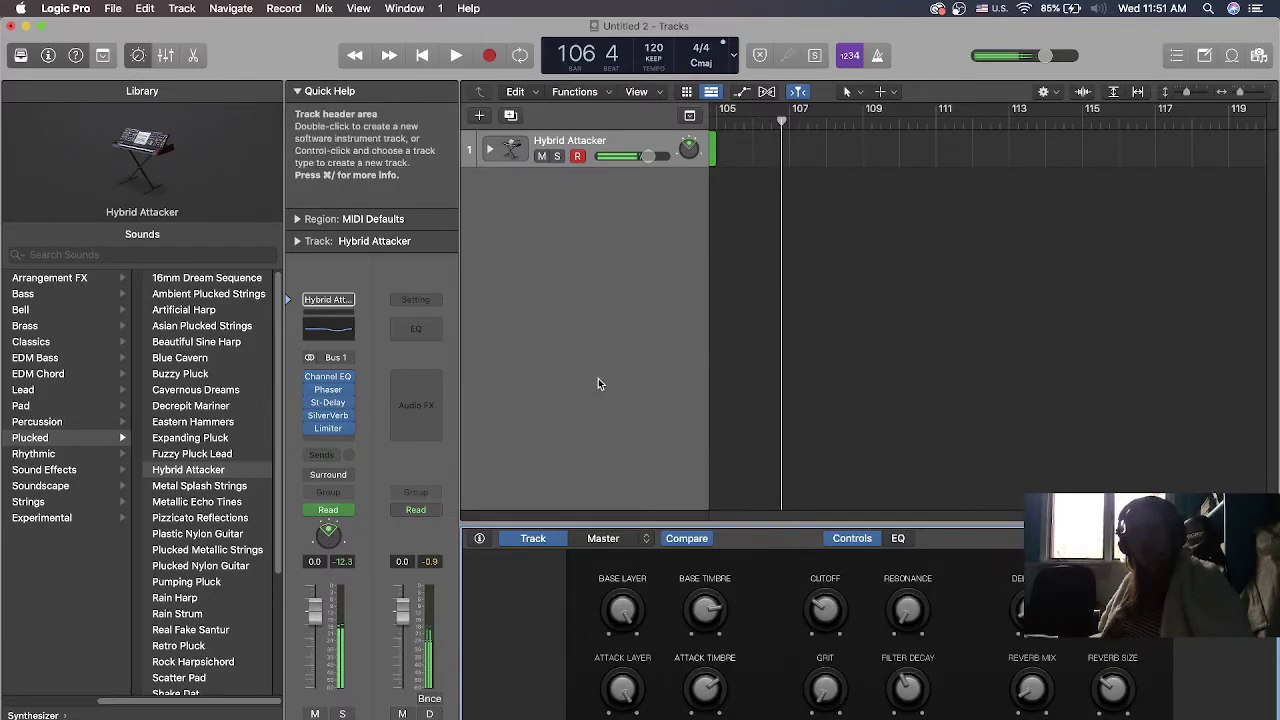
Delete the existing region from the Hybrid Attacker track and start a new recording from bar 1
{"action": "scroll", "coordinate": [734, 210], "scroll_direction": "left", "scroll_amount": 10}
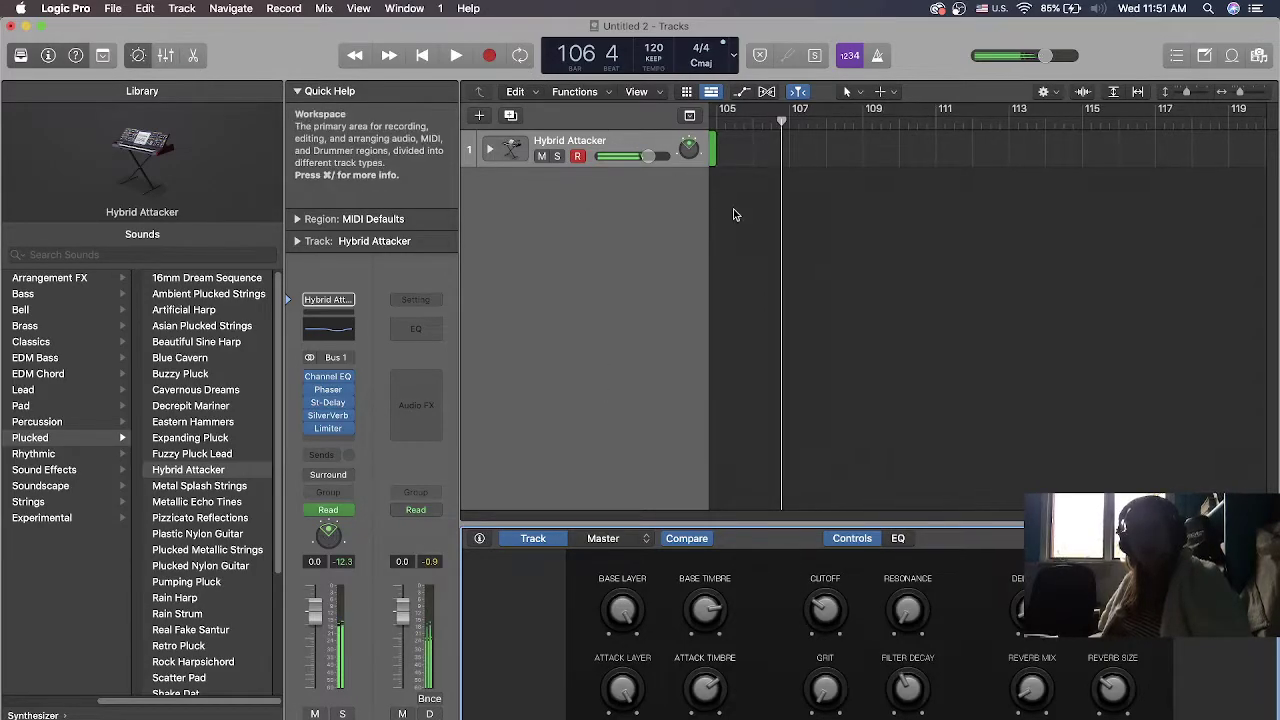
{"action": "scroll", "coordinate": [734, 214], "scroll_direction": "left", "scroll_amount": 10}
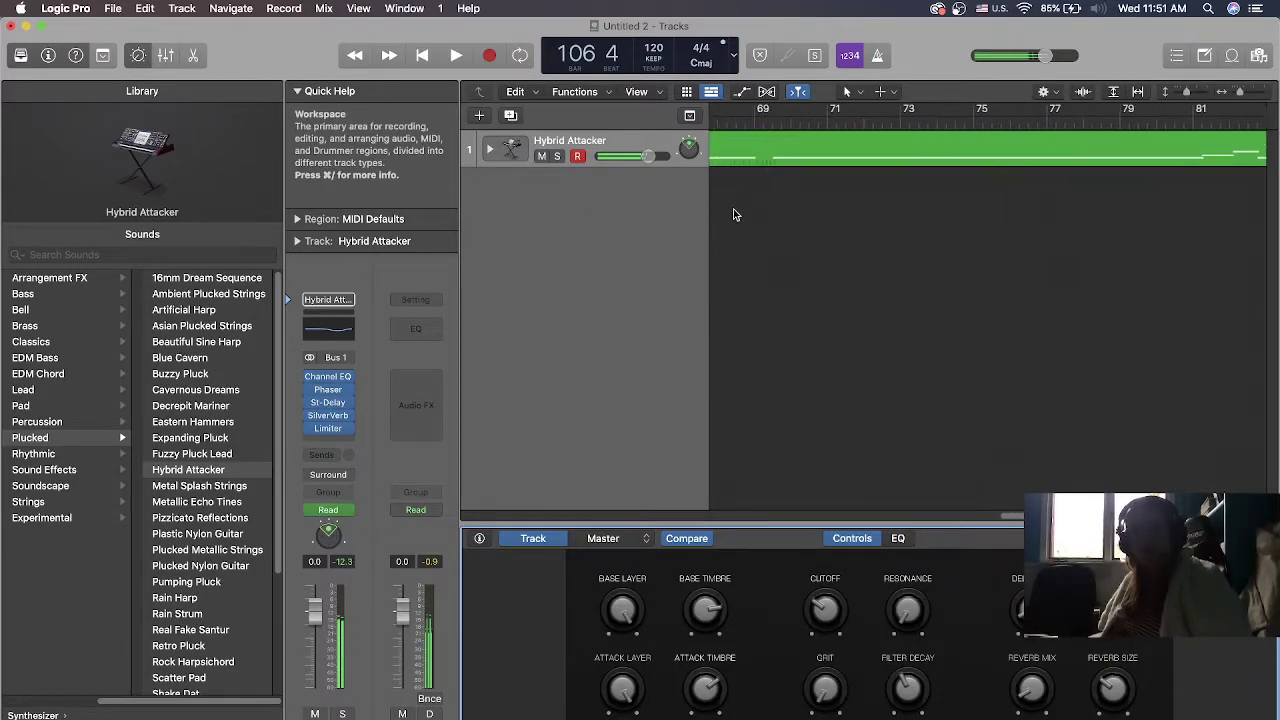
{"action": "left_click_drag", "start_coordinate": [1049, 203], "coordinate": [690, 148]}
{"action": "key", "text": "Delete"}
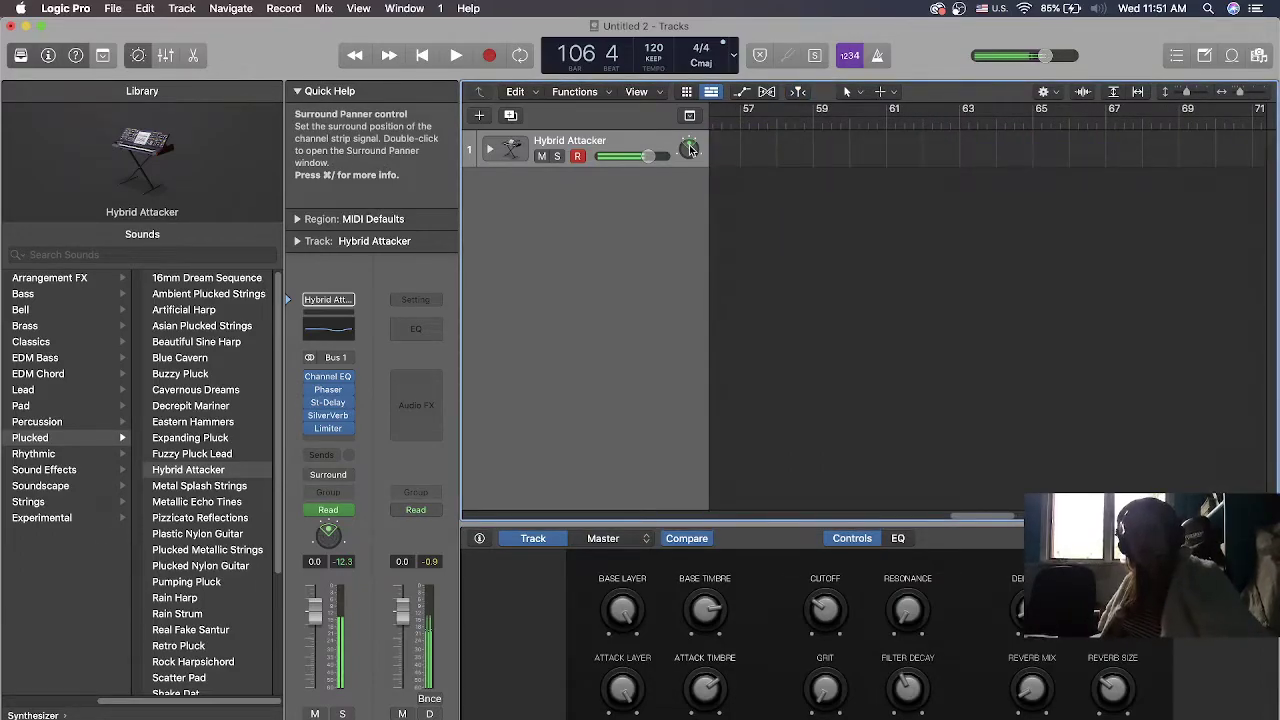
{"action": "left_click", "coordinate": [422, 58]}
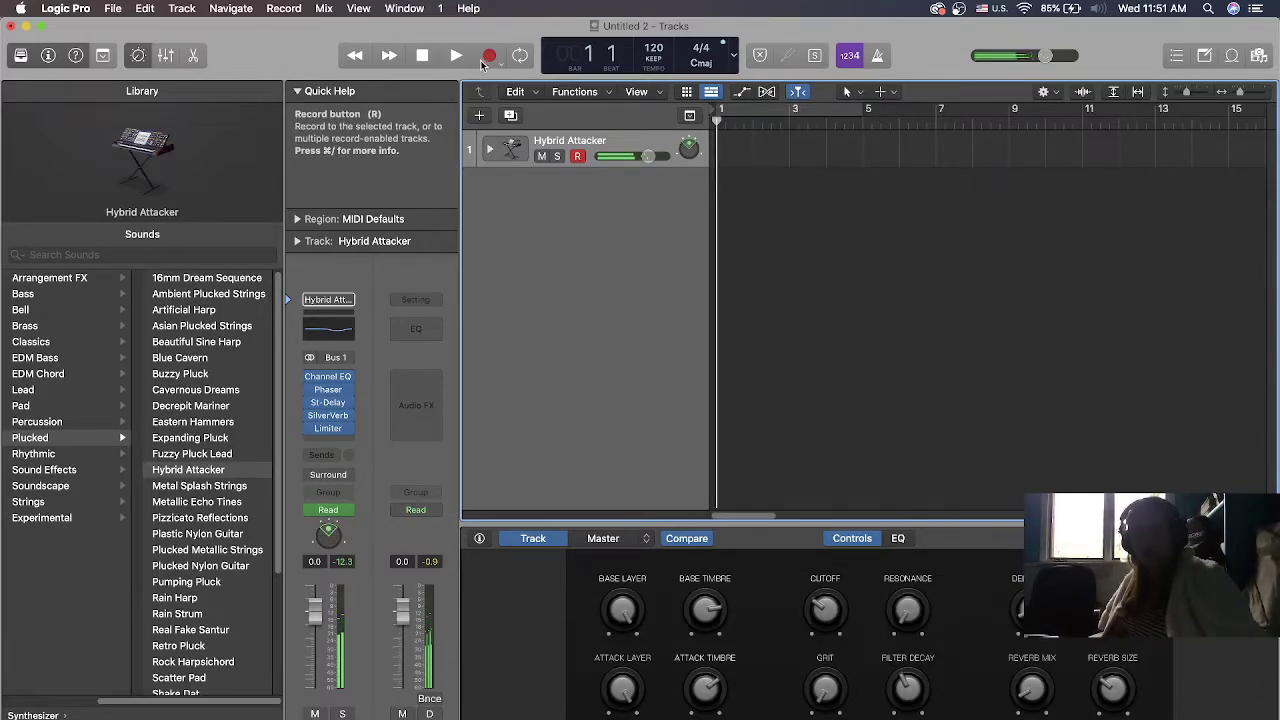
{"action": "left_click", "coordinate": [489, 57]}
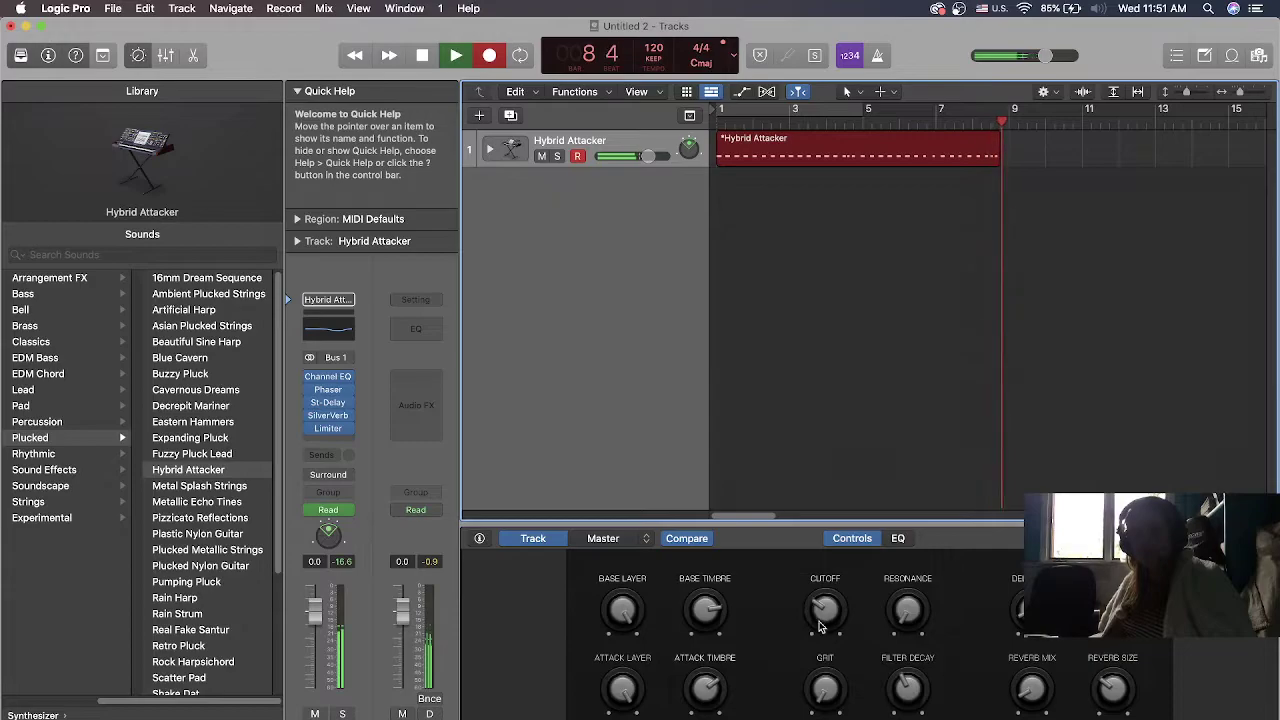
During recording, raise the patch's Cutoff, Base Timbre, Grit and Resonance knobs and lower Attack Timbre
{"action": "left_click_drag", "start_coordinate": [819, 621], "coordinate": [801, 563]}
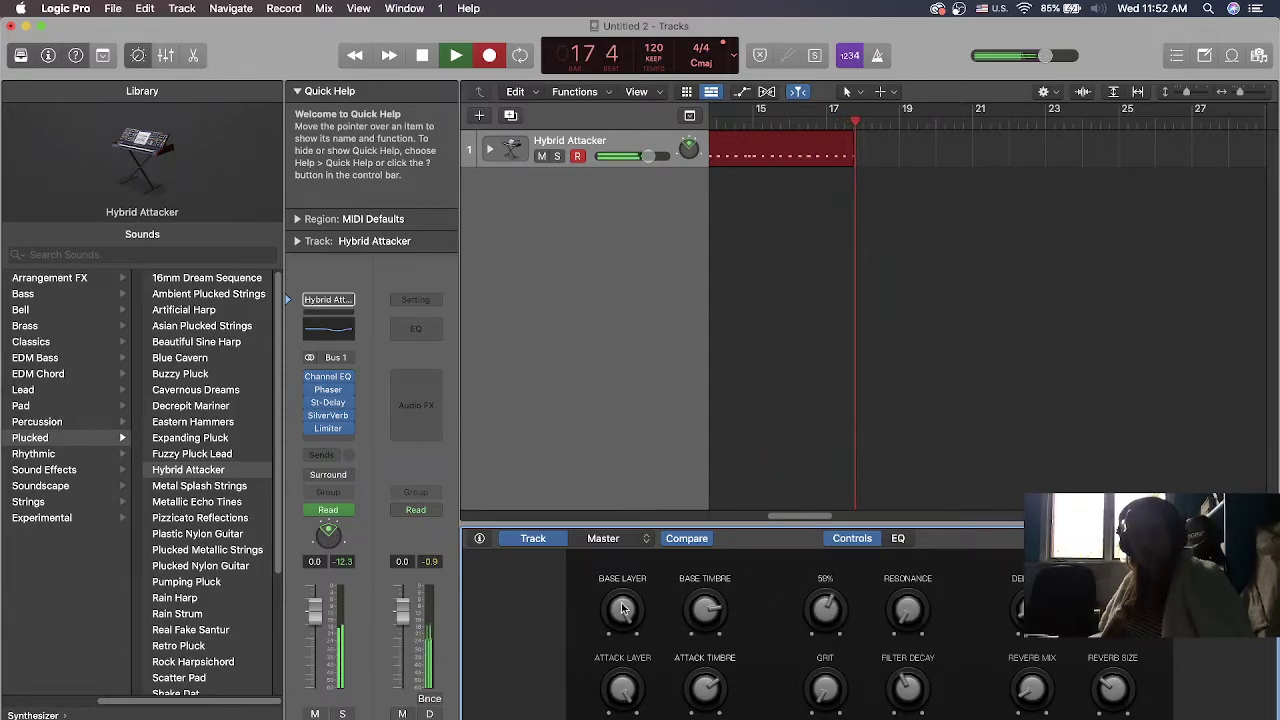
{"action": "left_click_drag", "start_coordinate": [707, 612], "coordinate": [617, 437]}
{"action": "mouse_move", "coordinate": [618, 612]}
{"action": "left_mouse_down"}
{"action": "mouse_move", "coordinate": [618, 640]}
{"action": "mouse_move", "coordinate": [618, 590]}
{"action": "left_mouse_up"}
{"action": "left_click_drag", "start_coordinate": [693, 695], "coordinate": [693, 712]}
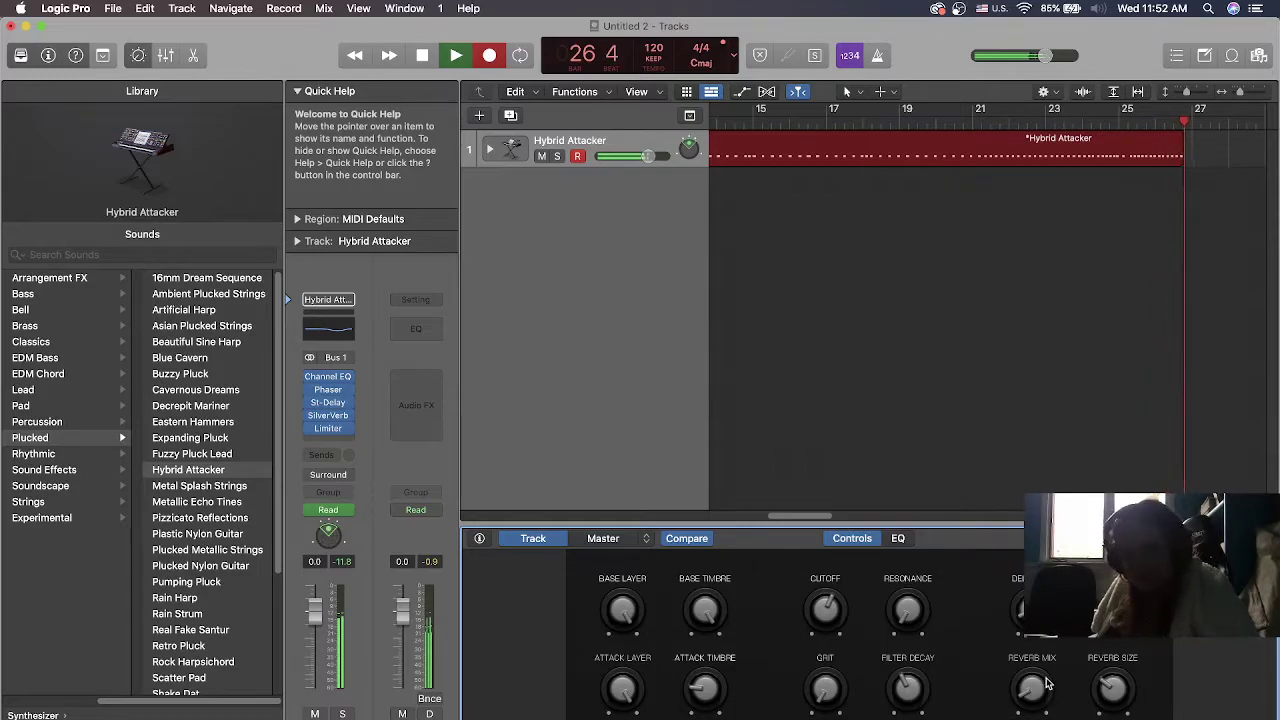
{"action": "mouse_move", "coordinate": [823, 697]}
{"action": "left_mouse_down"}
{"action": "mouse_move", "coordinate": [818, 600]}
{"action": "mouse_move", "coordinate": [834, 690]}
{"action": "left_mouse_up"}
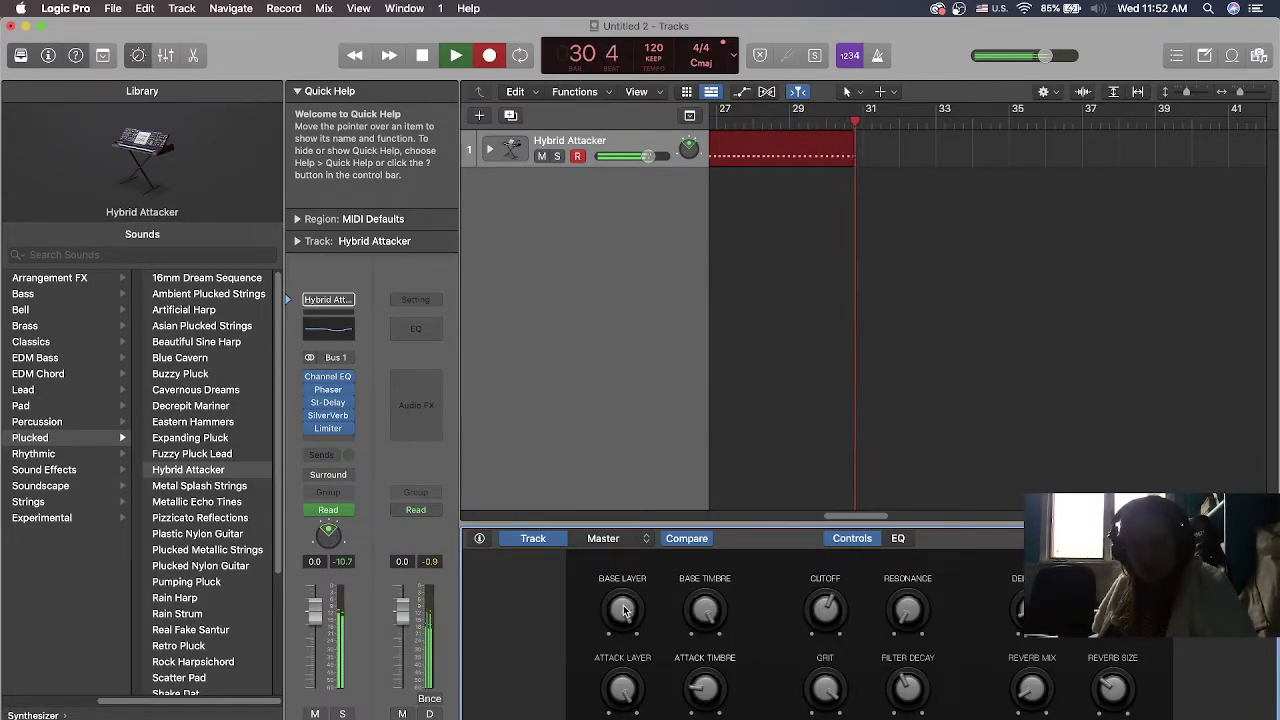
{"action": "left_click_drag", "start_coordinate": [906, 609], "coordinate": [870, 482]}
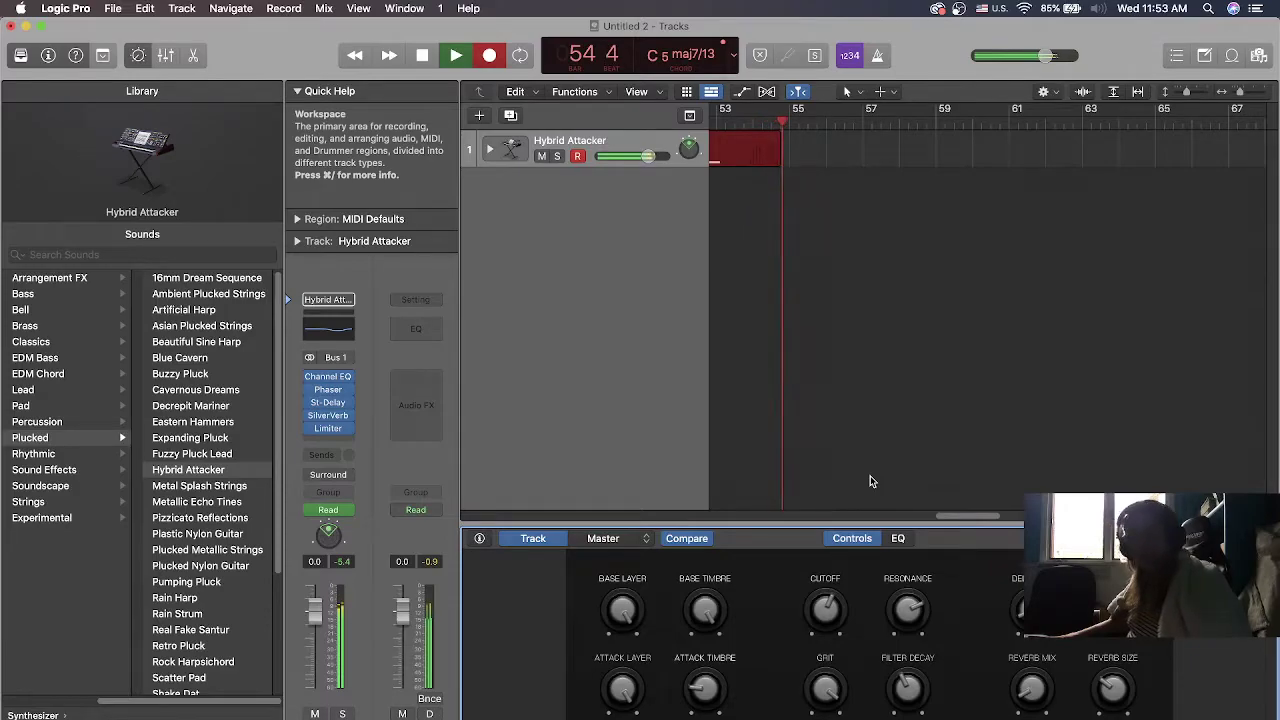
Open the Attack synth's plug-in window from the Cutoff knob and try out the oscillator Mix slider
{"action": "right_click", "coordinate": [812, 610]}
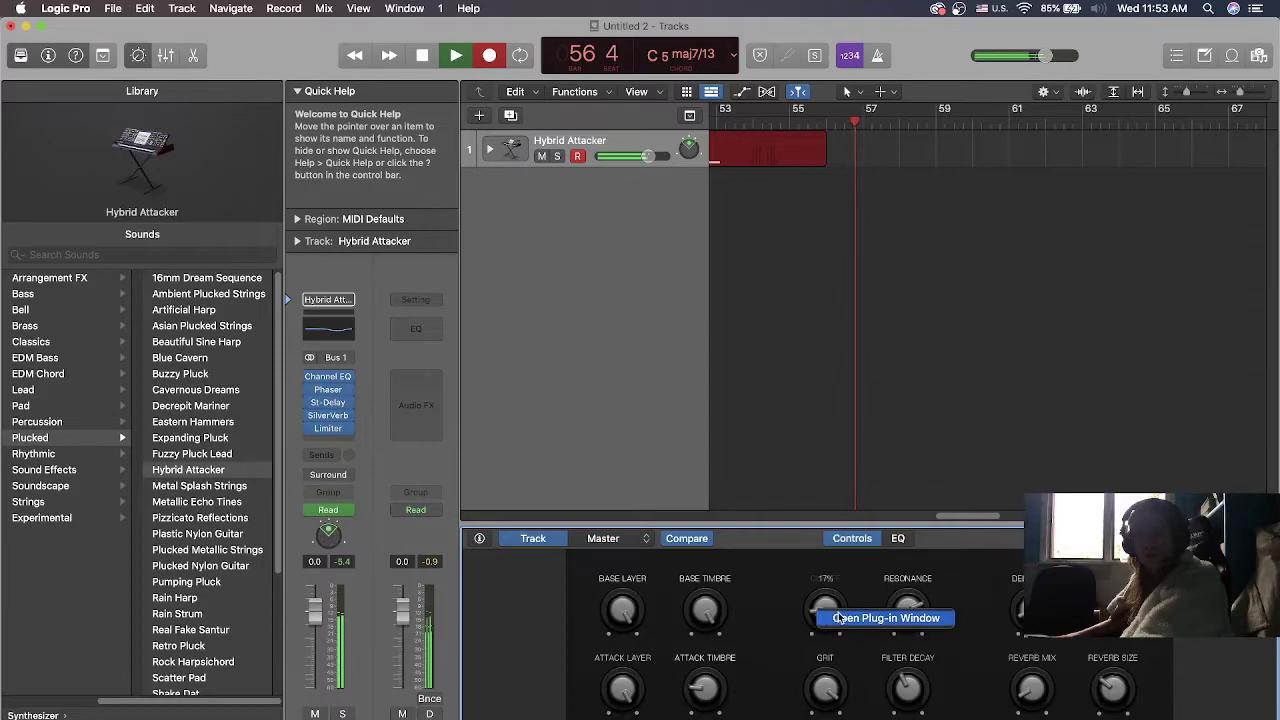
{"action": "key", "text": "Escape"}
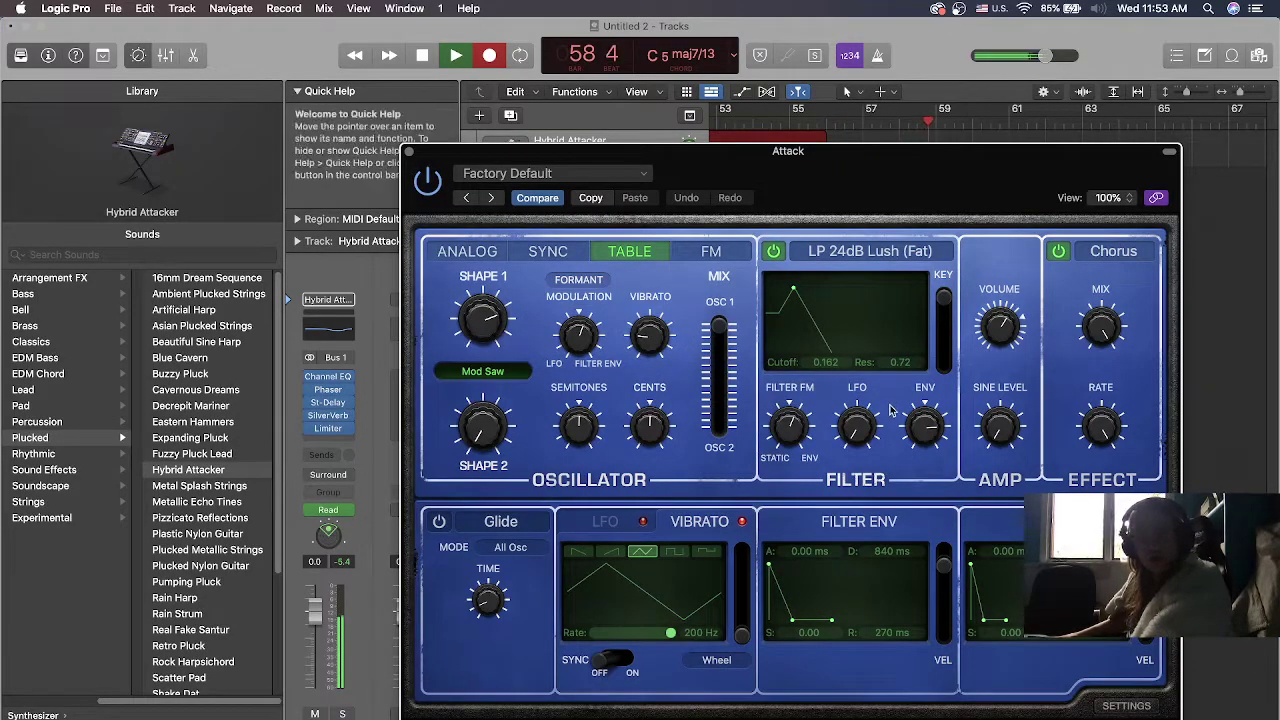
{"action": "mouse_move", "coordinate": [718, 338]}
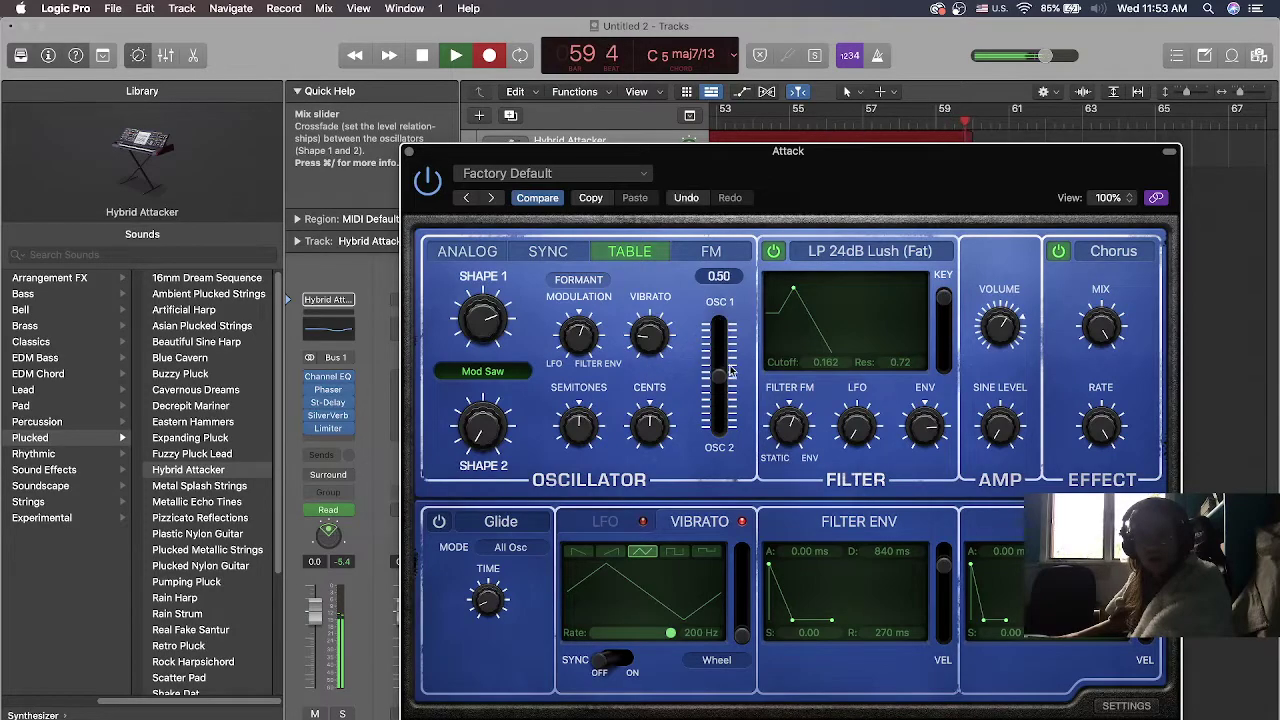
{"action": "left_click_drag", "start_coordinate": [716, 342], "coordinate": [617, 395]}
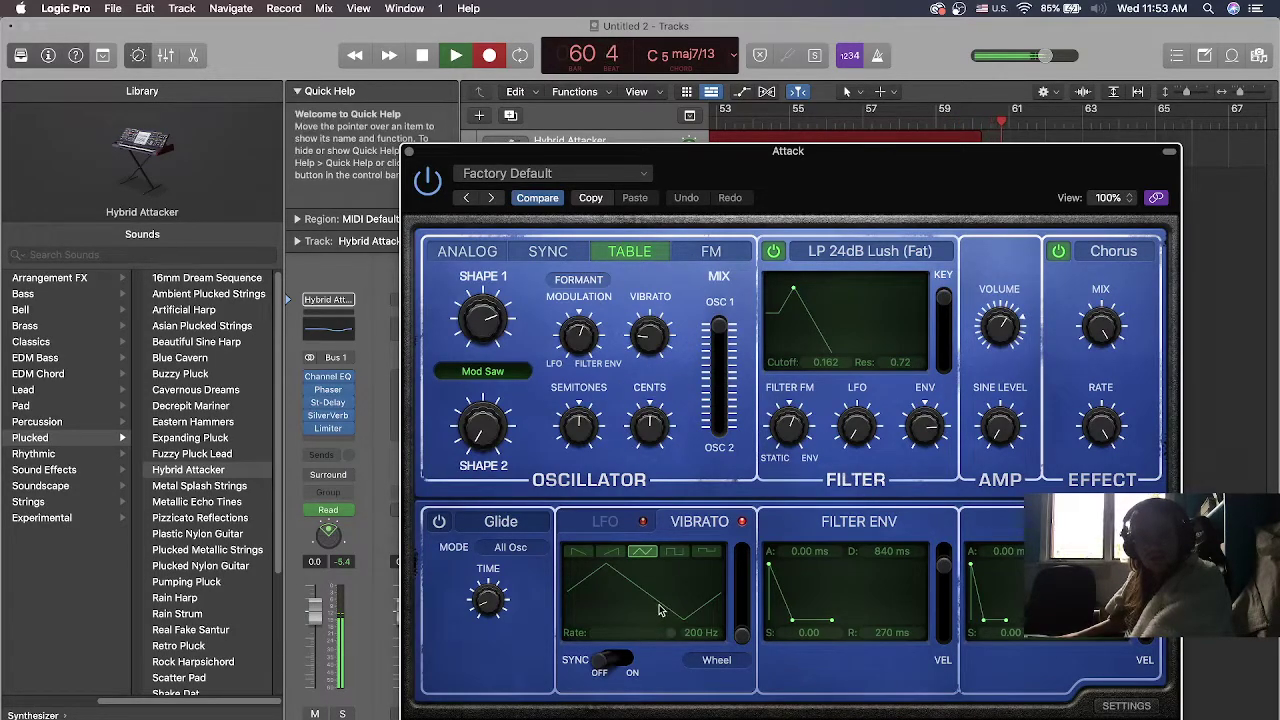
Set the vibrato LFO to a square wave with more depth, and turn oscillator Shape 1 down and Formant Modulation up
{"action": "left_click", "coordinate": [672, 552]}
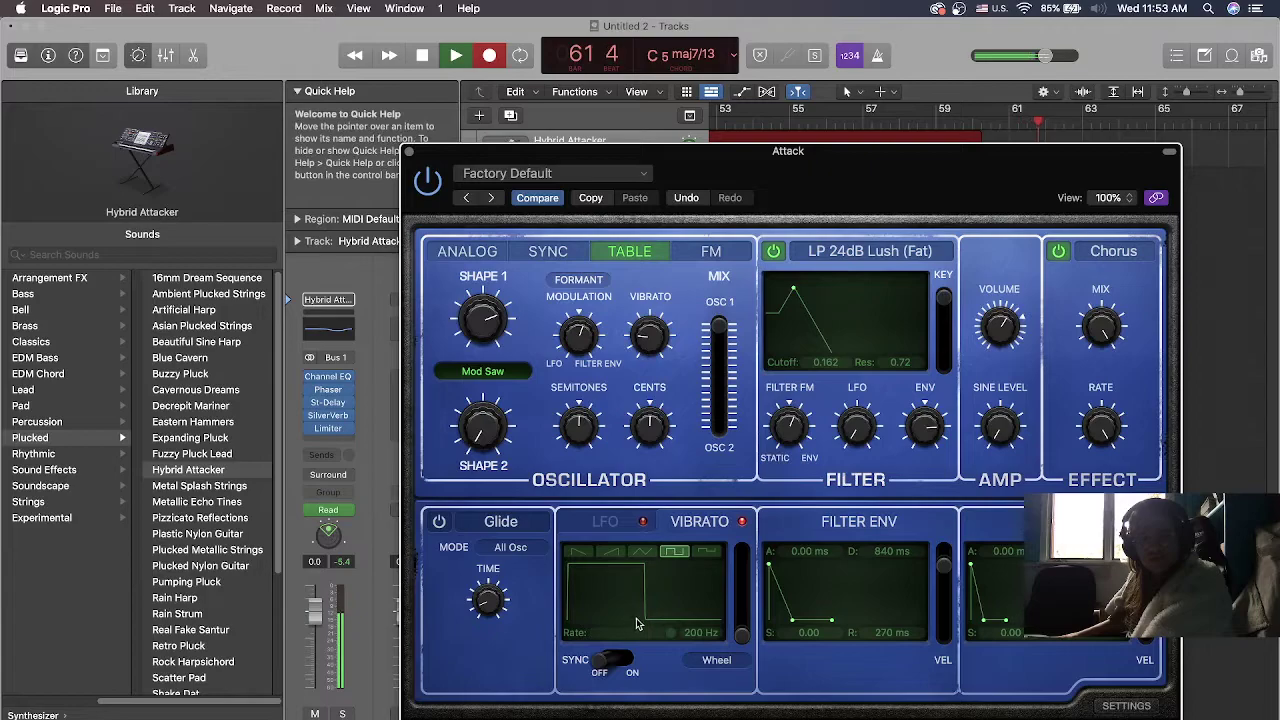
{"action": "mouse_move", "coordinate": [748, 628]}
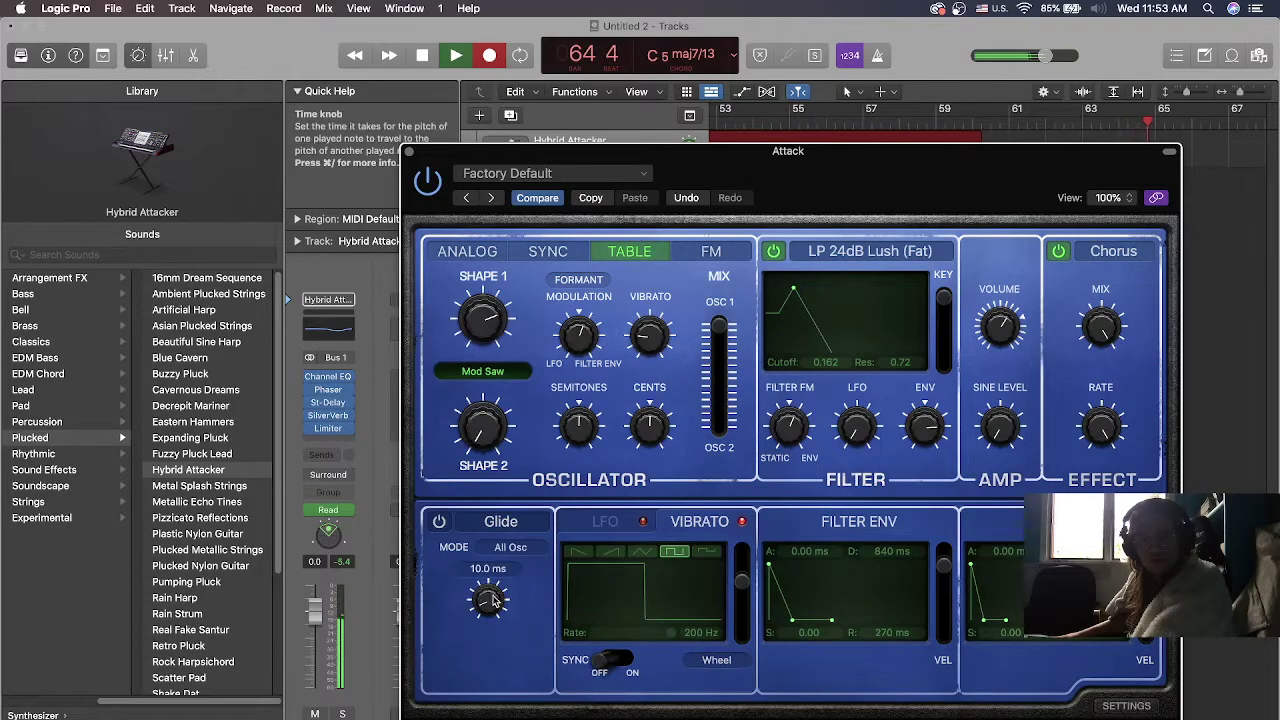
{"action": "left_click_drag", "start_coordinate": [492, 310], "coordinate": [494, 370]}
{"action": "left_click_drag", "start_coordinate": [556, 300], "coordinate": [606, 432]}
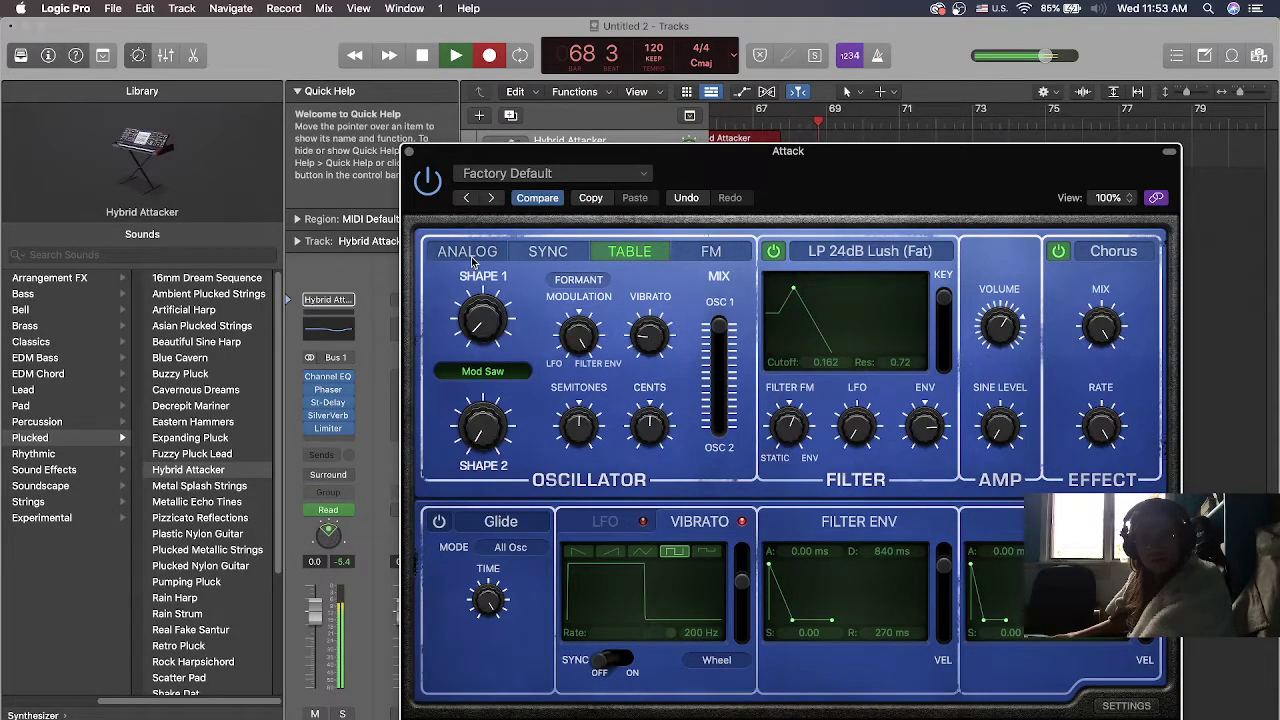
Switch the oscillator to Analog, adjust Shape 1 and set Shape 2 to 0.0 %, and close the Attack plug-in window
{"action": "left_click", "coordinate": [474, 254]}
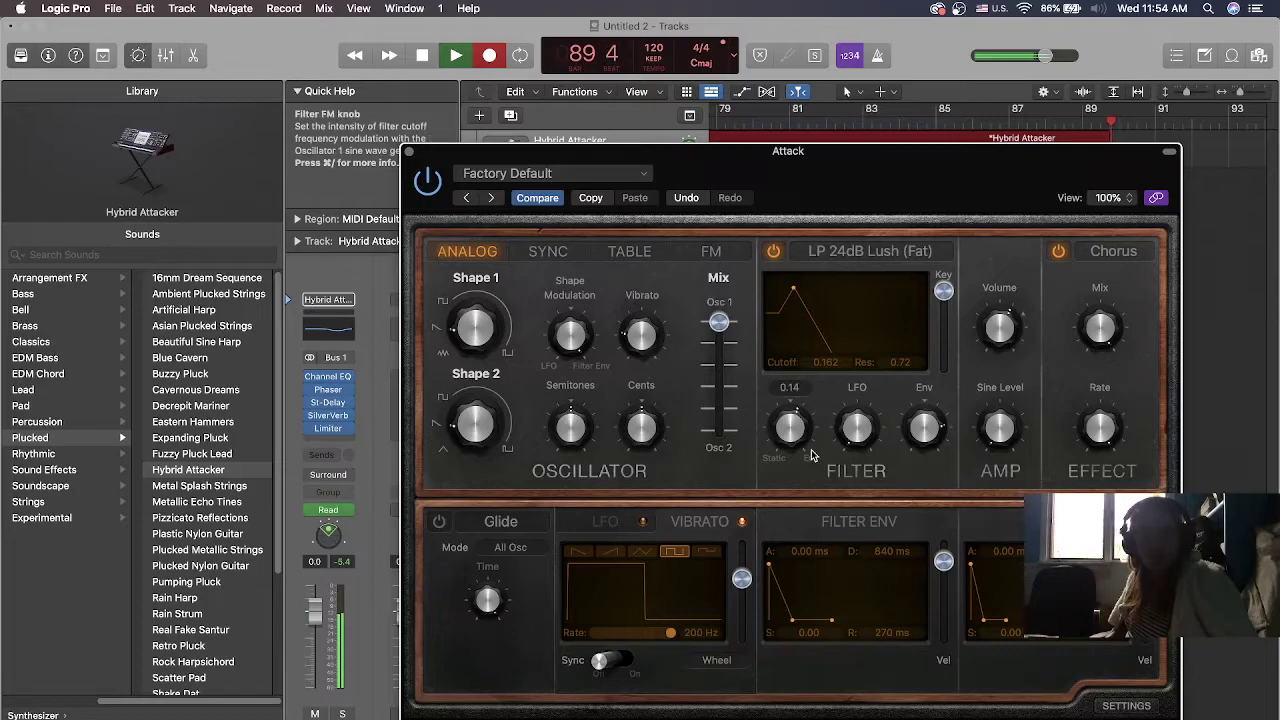
{"action": "mouse_move", "coordinate": [474, 330]}
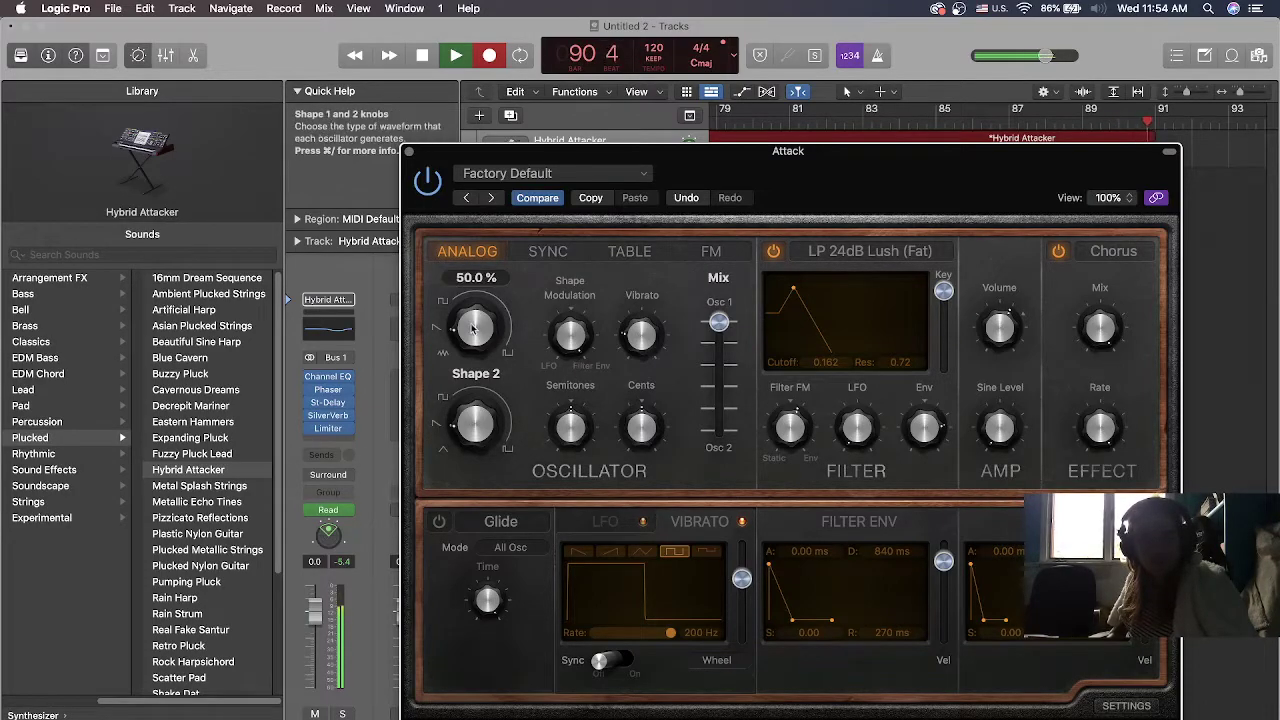
{"action": "left_click_drag", "start_coordinate": [474, 404], "coordinate": [488, 492]}
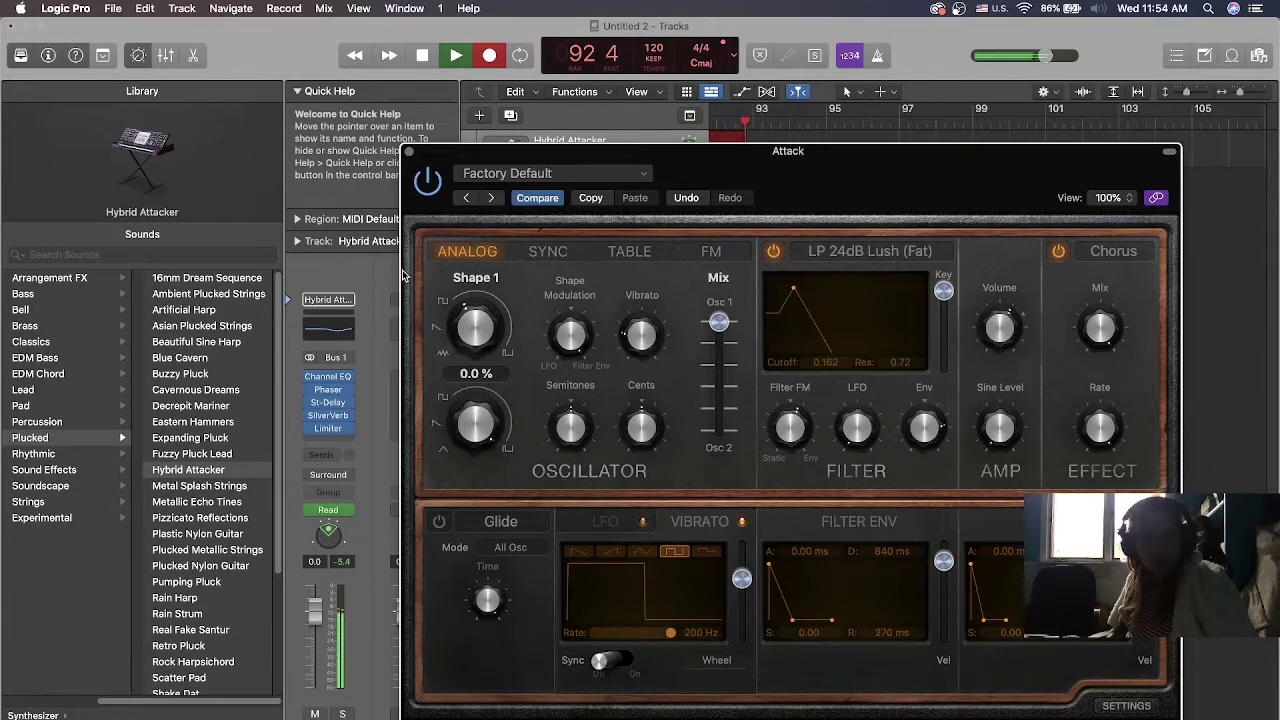
{"action": "left_click", "coordinate": [408, 152]}
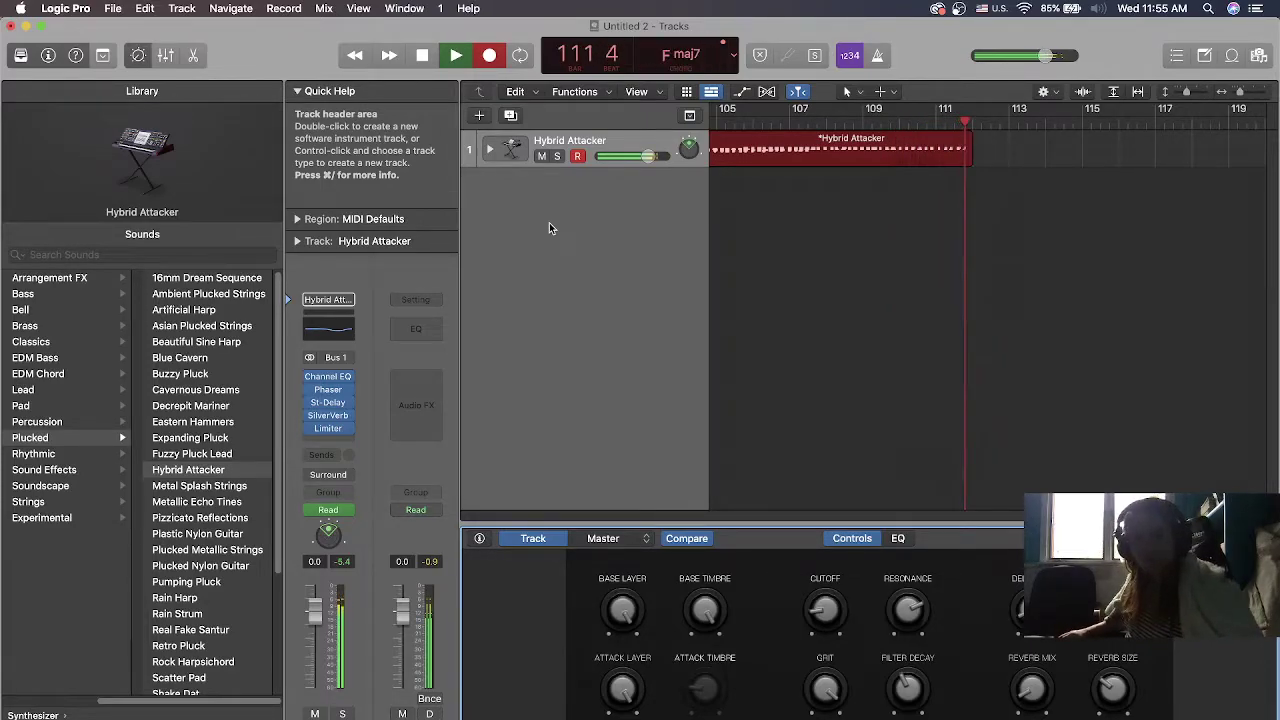
Raise the Cutoff knob, lower Base Timbre and Base Layer, and stop recording the Hybrid Attacker take
{"action": "left_click_drag", "start_coordinate": [820, 614], "coordinate": [798, 457]}
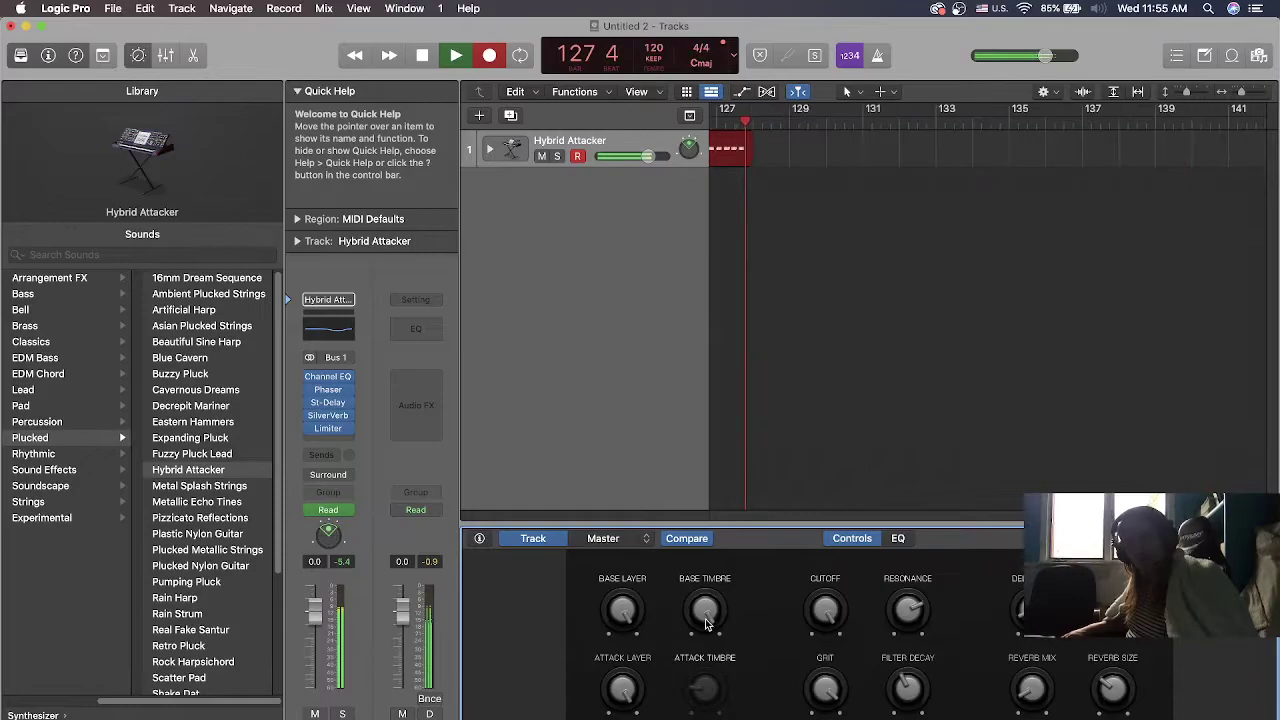
{"action": "mouse_move", "coordinate": [700, 617]}
{"action": "left_mouse_down"}
{"action": "mouse_move", "coordinate": [700, 595]}
{"action": "mouse_move", "coordinate": [700, 610]}
{"action": "left_mouse_up"}
{"action": "left_click_drag", "start_coordinate": [622, 615], "coordinate": [622, 606]}
{"action": "key", "text": "space"}
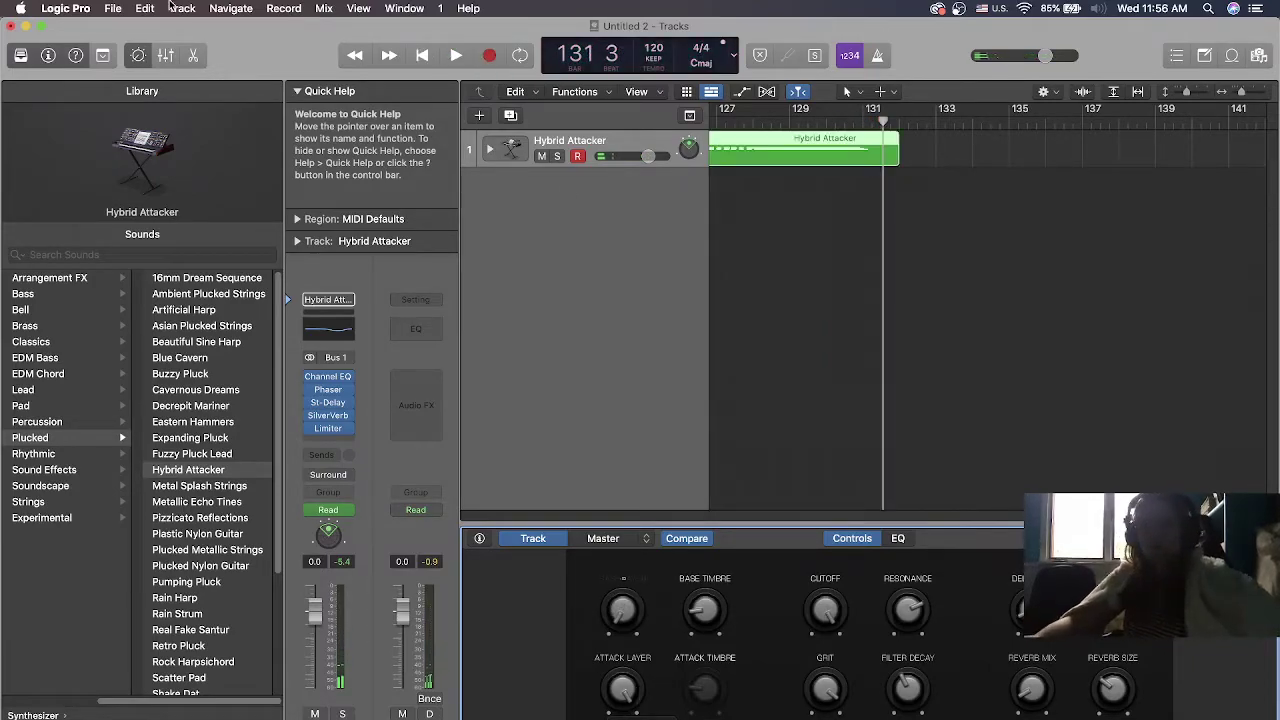
Add a software instrument track, try the Analog Crunch Lead patch on it, and load Expanding Pluck from the Plucked category
{"action": "left_click", "coordinate": [483, 115]}
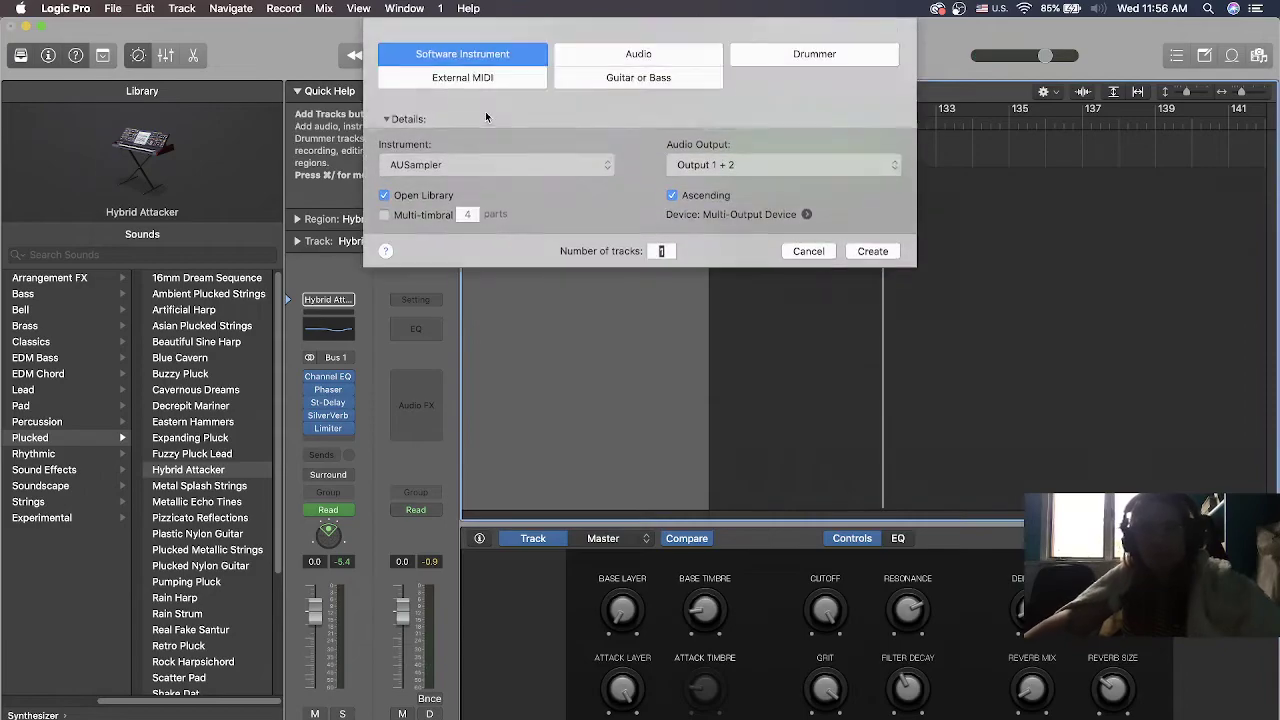
{"action": "left_click", "coordinate": [873, 251]}
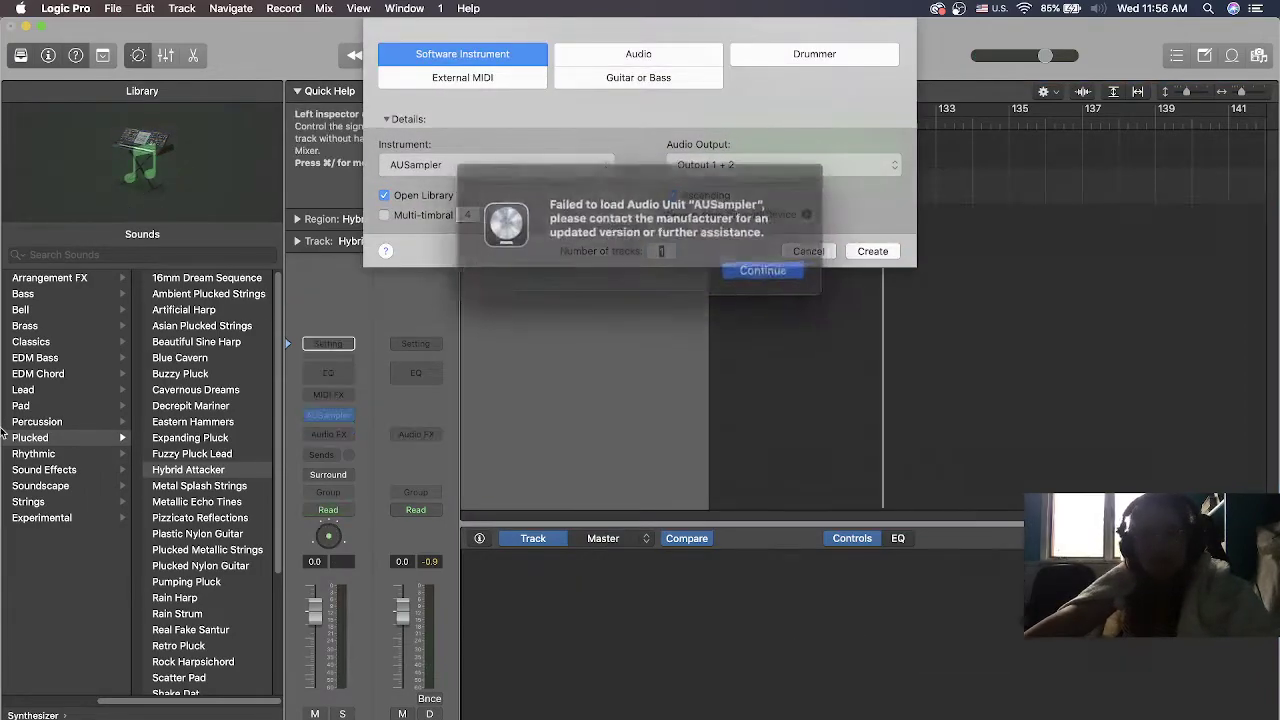
{"action": "key", "text": "Return"}
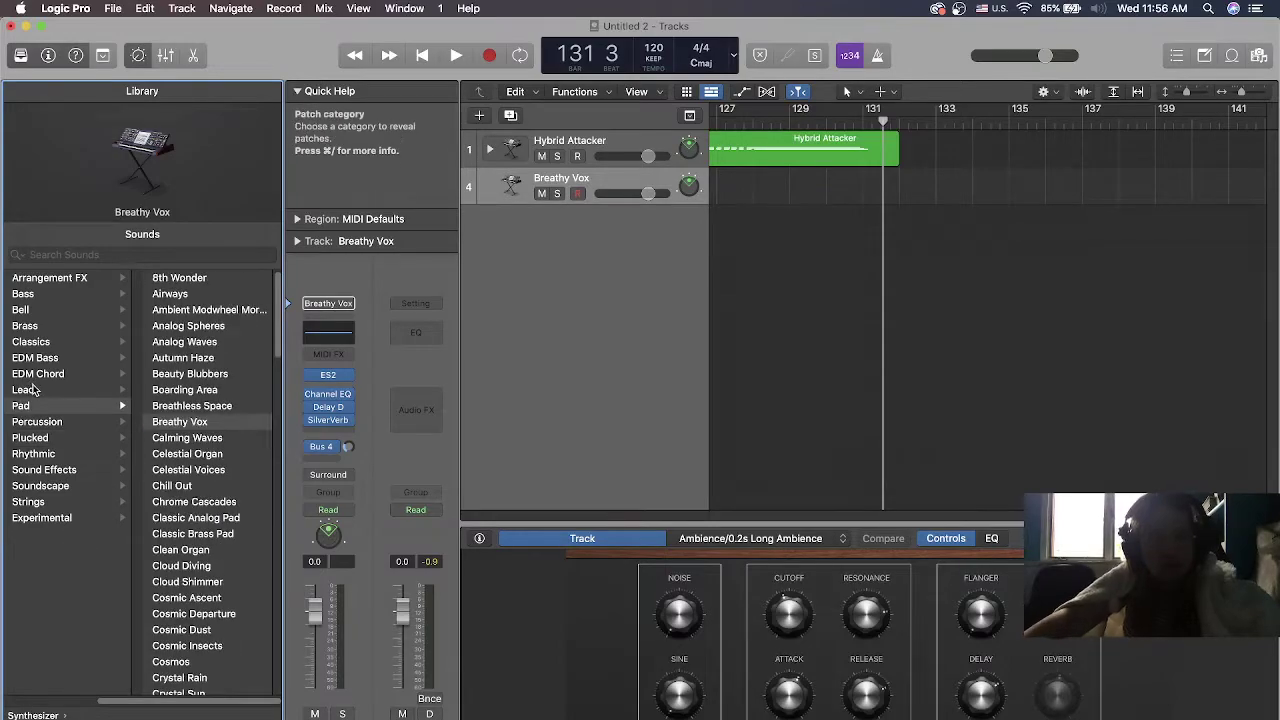
{"action": "left_click", "coordinate": [44, 387]}
{"action": "left_click", "coordinate": [198, 391]}
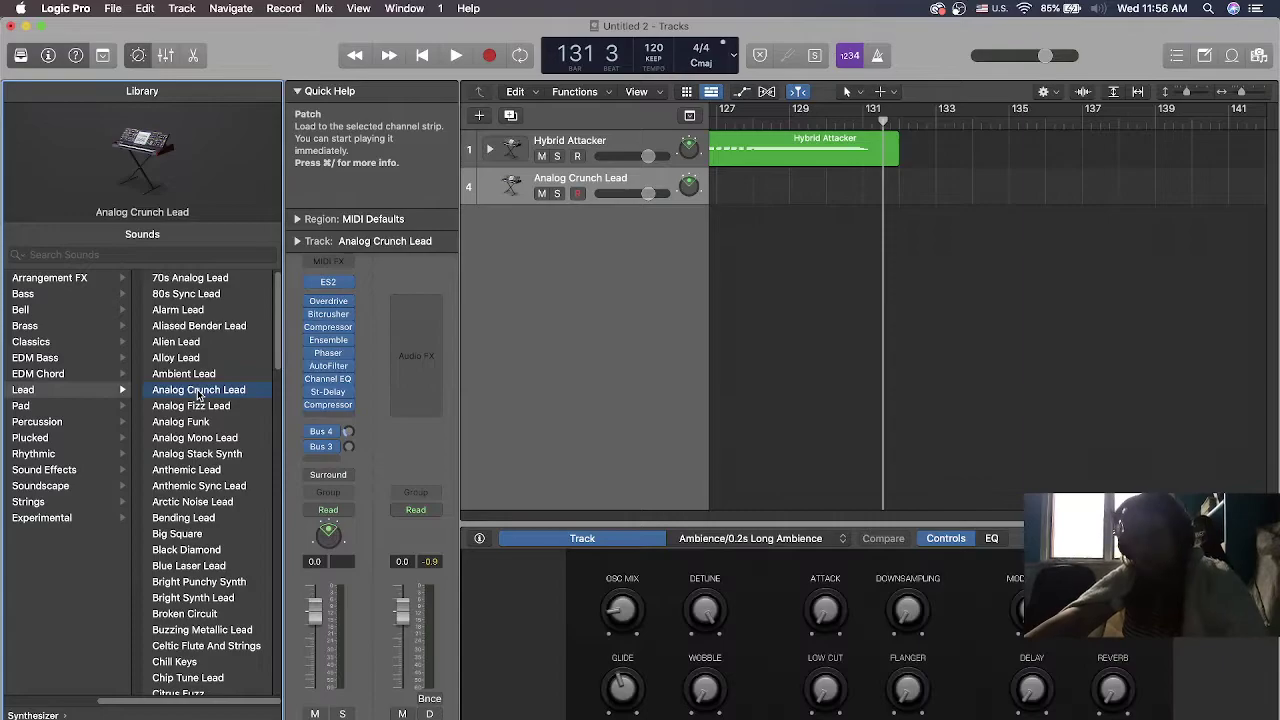
{"action": "left_click", "coordinate": [32, 439]}
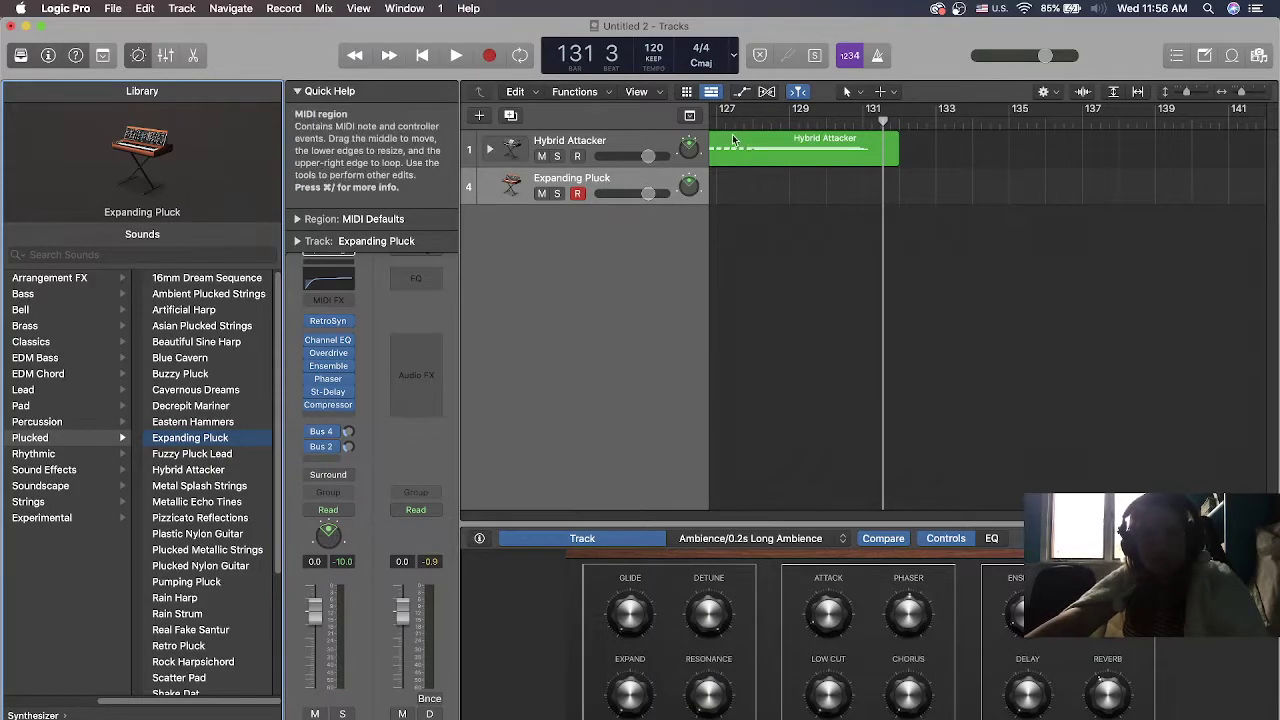
Mute the Hybrid Attacker track and start recording Expanding Pluck from bar 1
{"action": "left_click", "coordinate": [543, 155]}
{"action": "left_click_drag", "start_coordinate": [881, 122], "coordinate": [611, 136]}
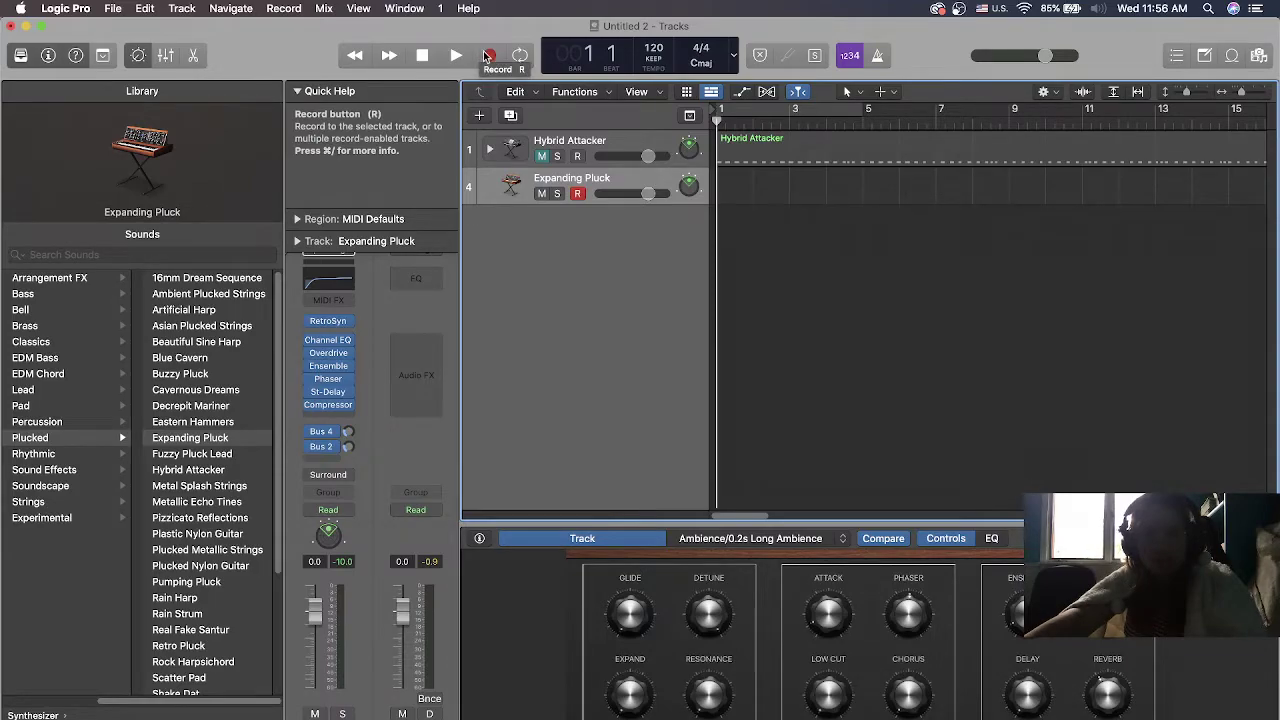
{"action": "left_click", "coordinate": [488, 55]}
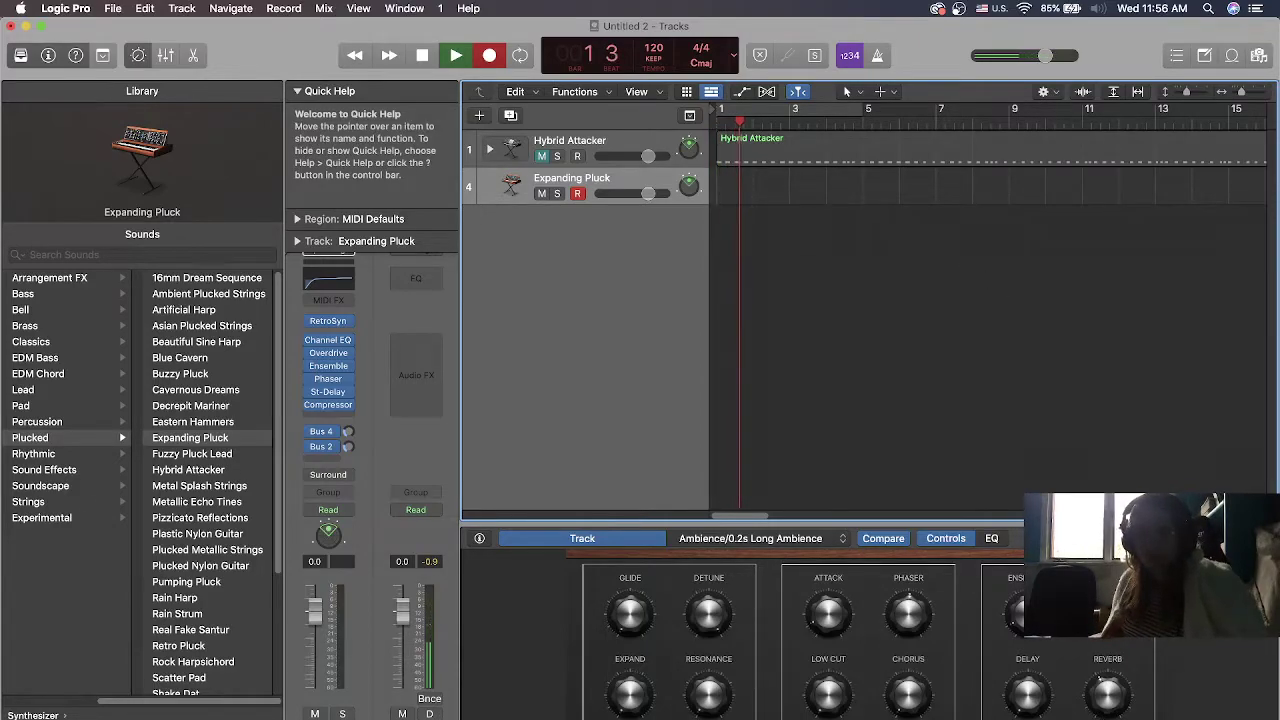
Switch to OBS, mute the Mic/Aux audio source, and return to Logic Pro
{"action": "key", "text": "super+Tab"}
{"action": "key", "text": "super+Tab"}
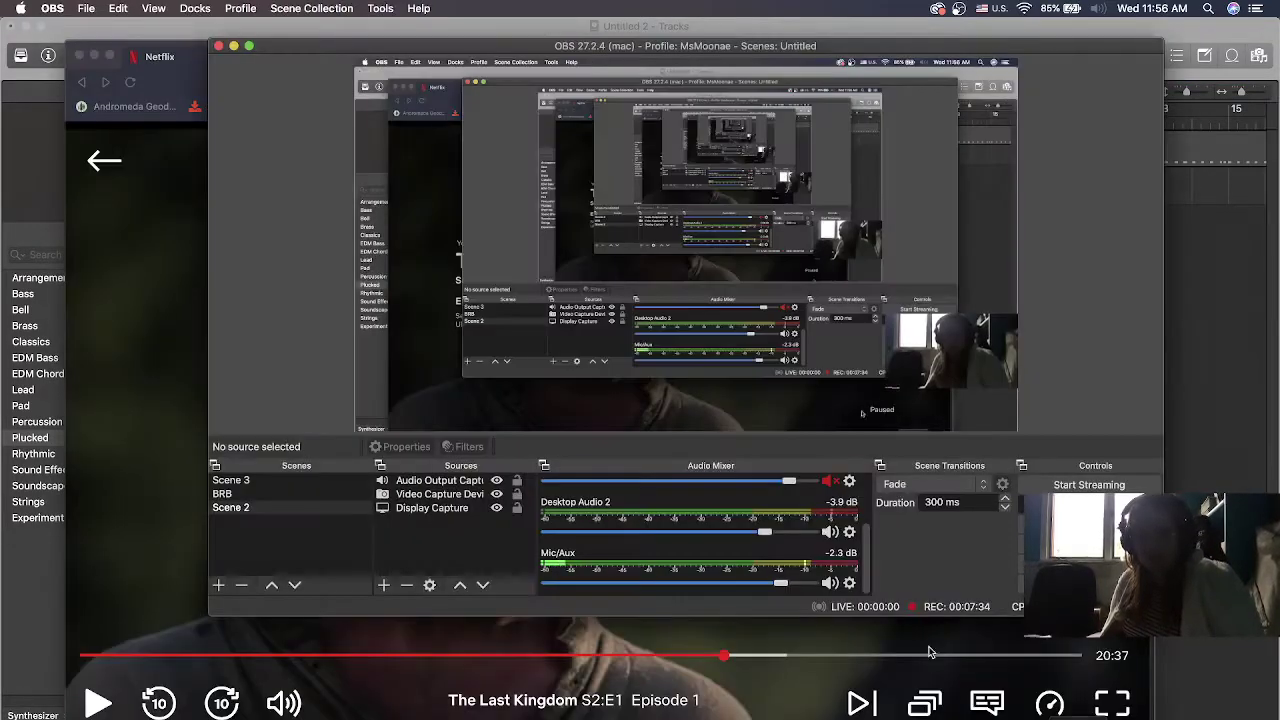
{"action": "left_click", "coordinate": [830, 583]}
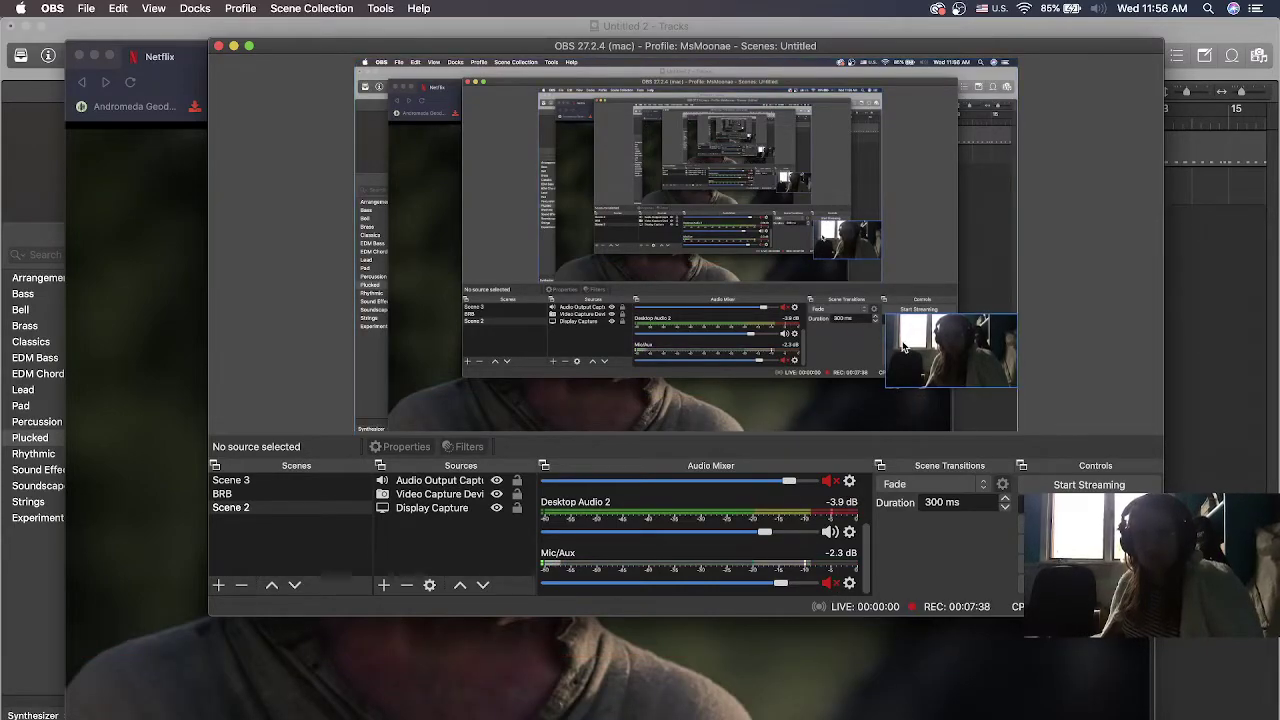
{"action": "left_click", "coordinate": [1199, 410]}
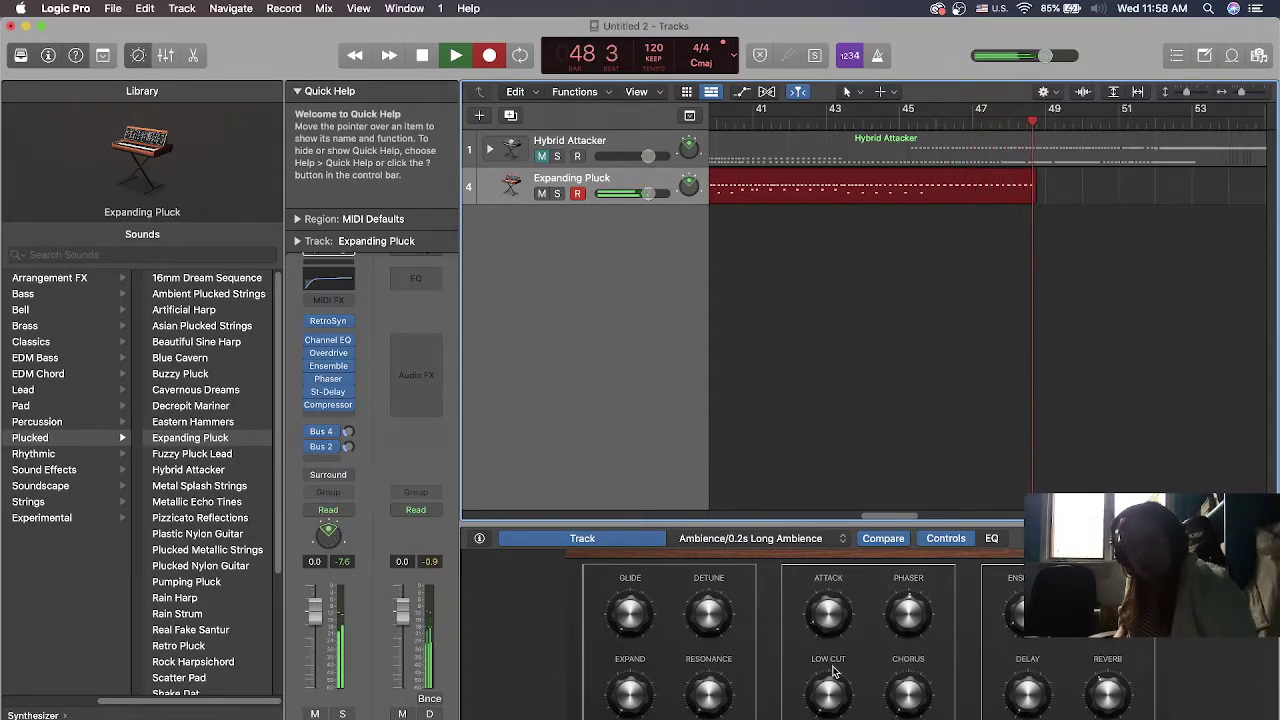
During recording, set Expanding Pluck's Chorus to 52% and Glide to 2500 ms, and turn up its Delay and Expand knobs
{"action": "left_click_drag", "start_coordinate": [890, 667], "coordinate": [888, 613]}
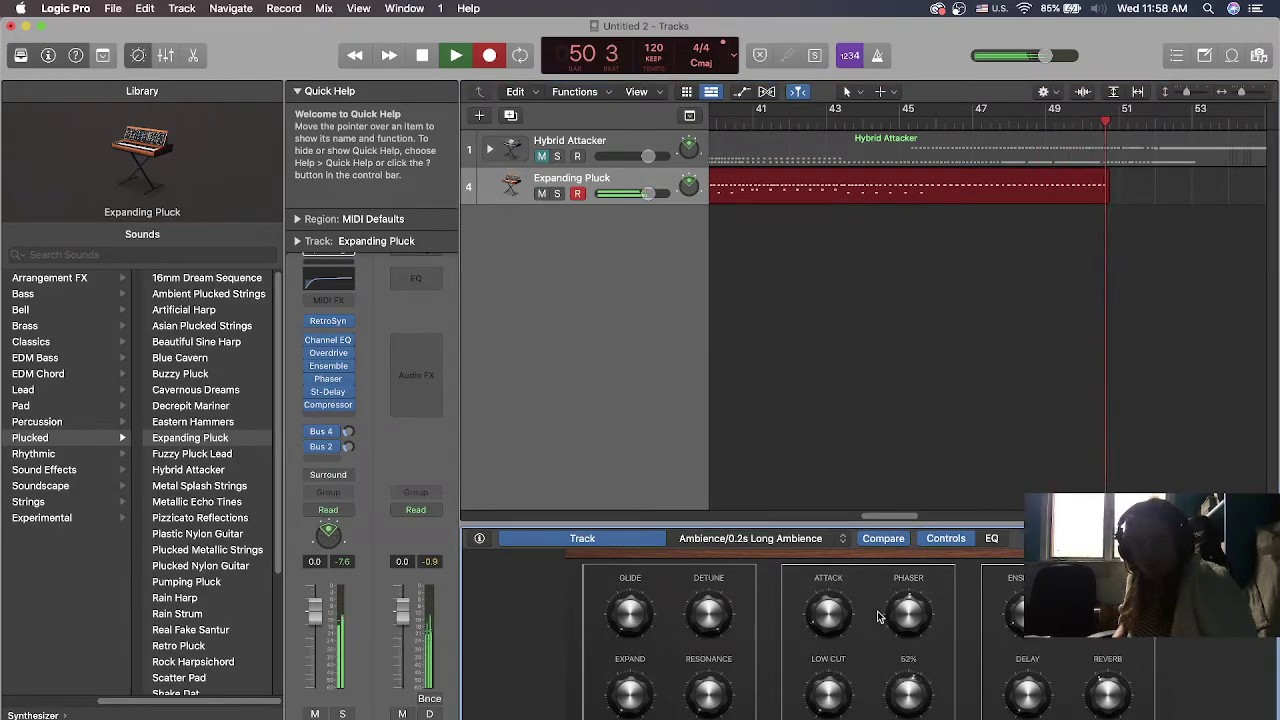
{"action": "left_click_drag", "start_coordinate": [622, 614], "coordinate": [611, 568]}
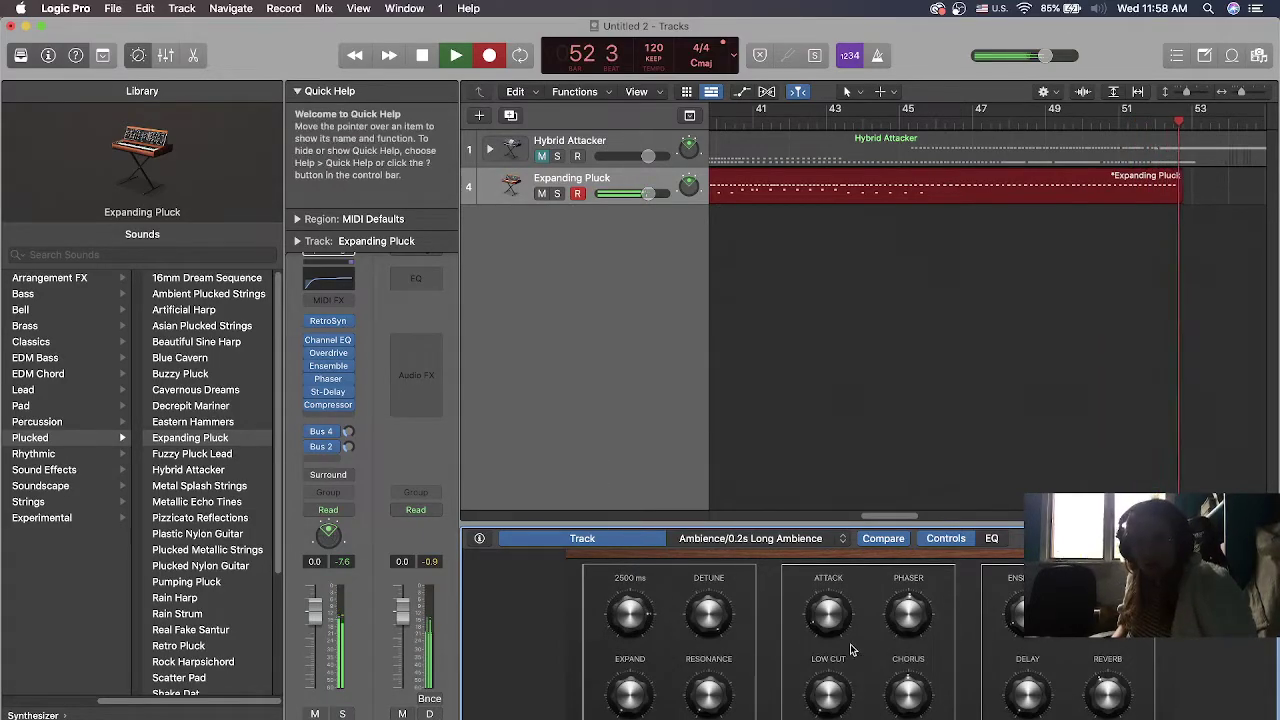
{"action": "left_click_drag", "start_coordinate": [1027, 708], "coordinate": [998, 568]}
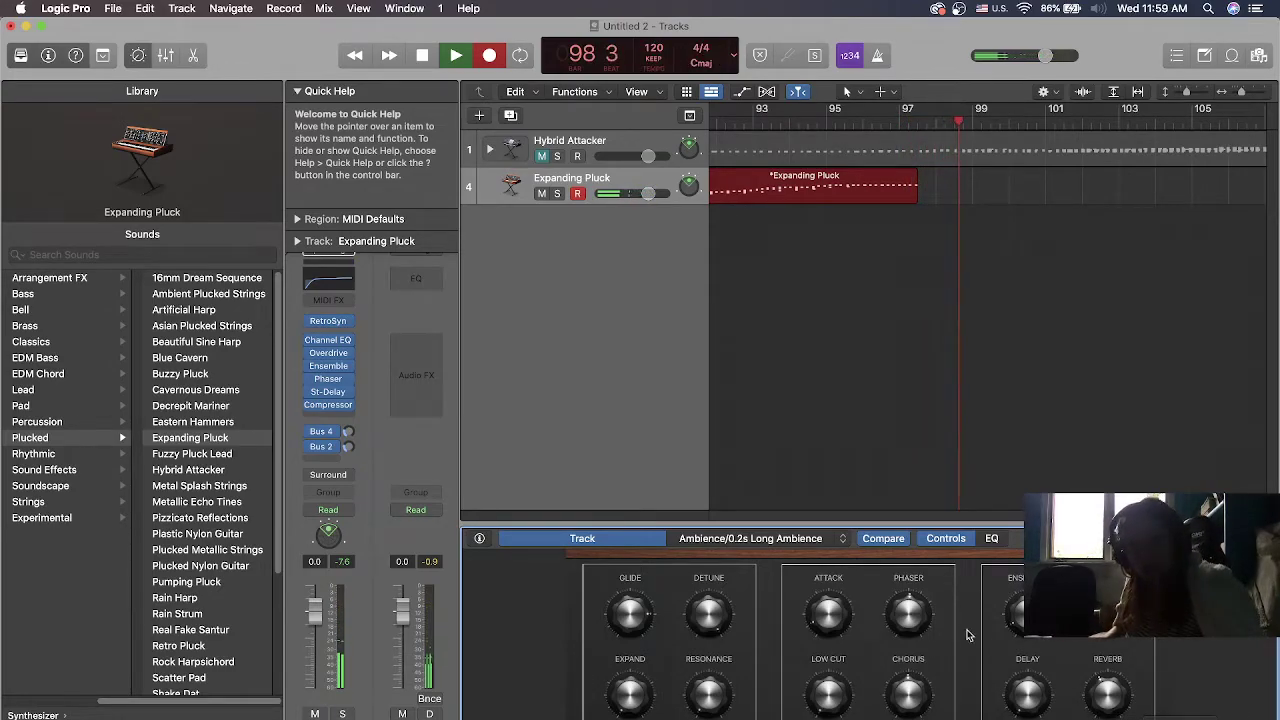
{"action": "left_click_drag", "start_coordinate": [632, 693], "coordinate": [594, 600]}
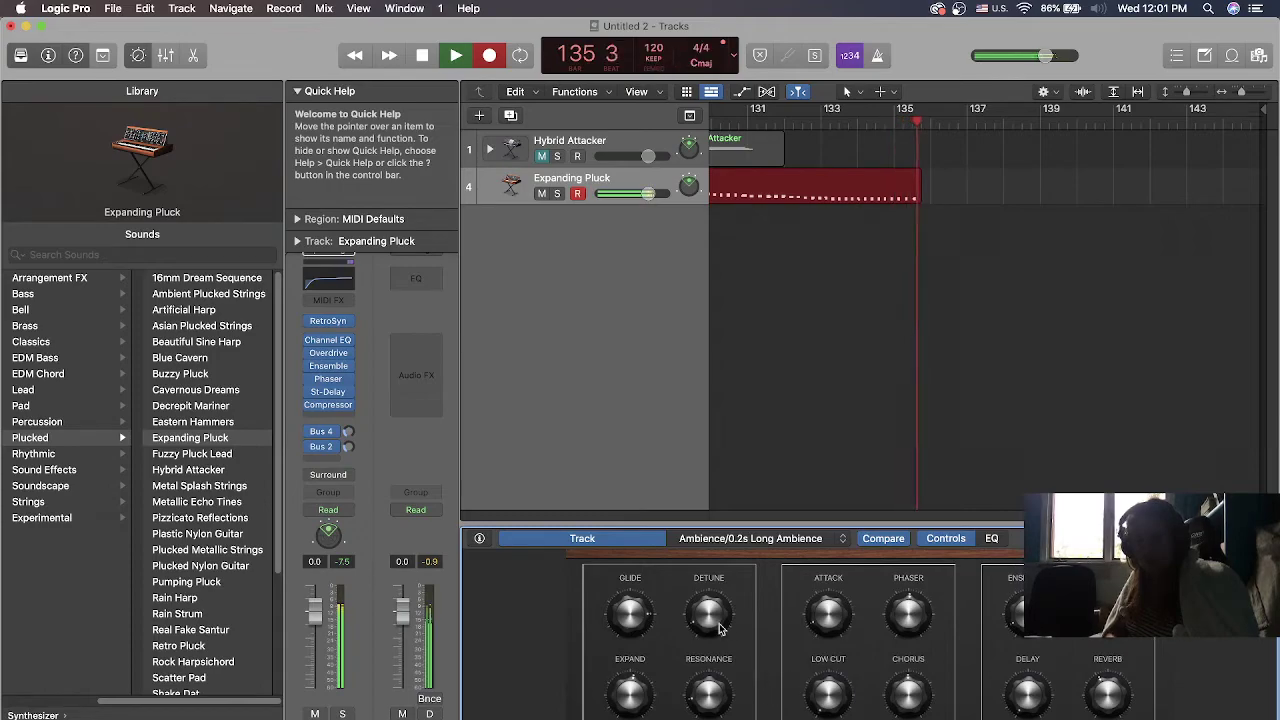
Set Resonance to 0%, Expand to 350 ms, Low Cut to 2000 Hz and Chorus to 23%, lower Glide, and stop recording
{"action": "left_click_drag", "start_coordinate": [727, 697], "coordinate": [727, 714]}
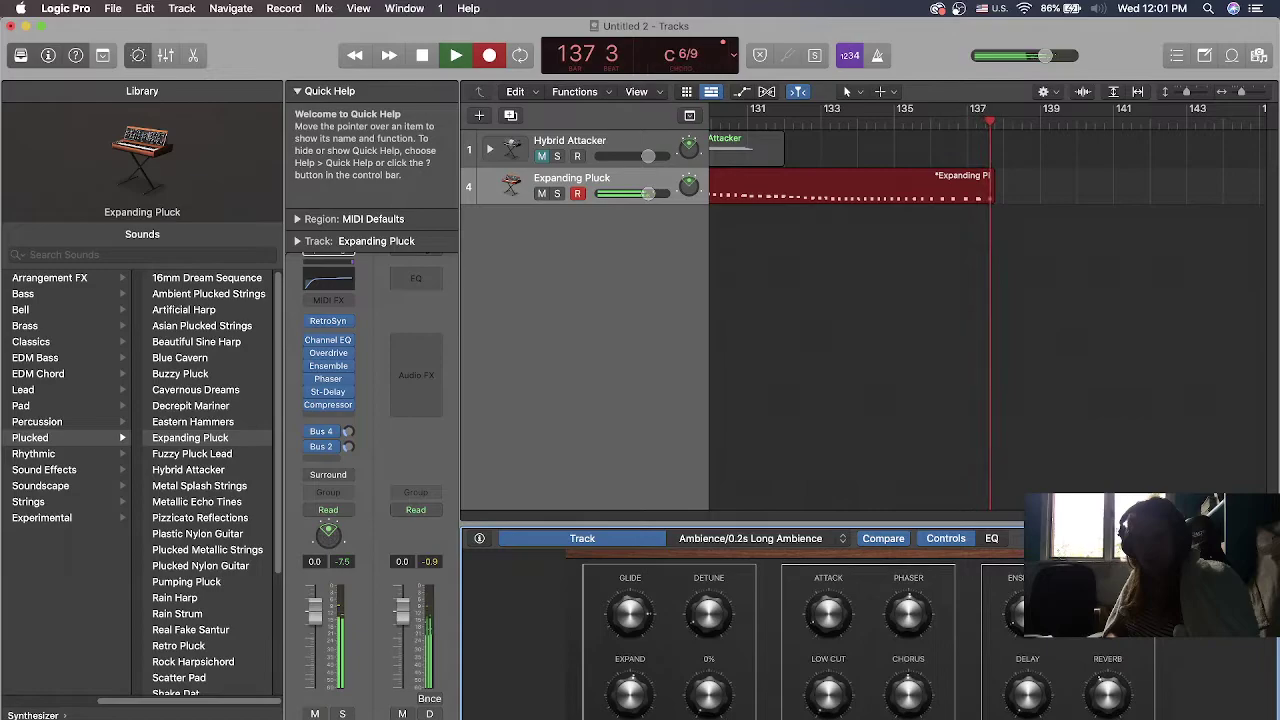
{"action": "left_click_drag", "start_coordinate": [640, 692], "coordinate": [643, 719]}
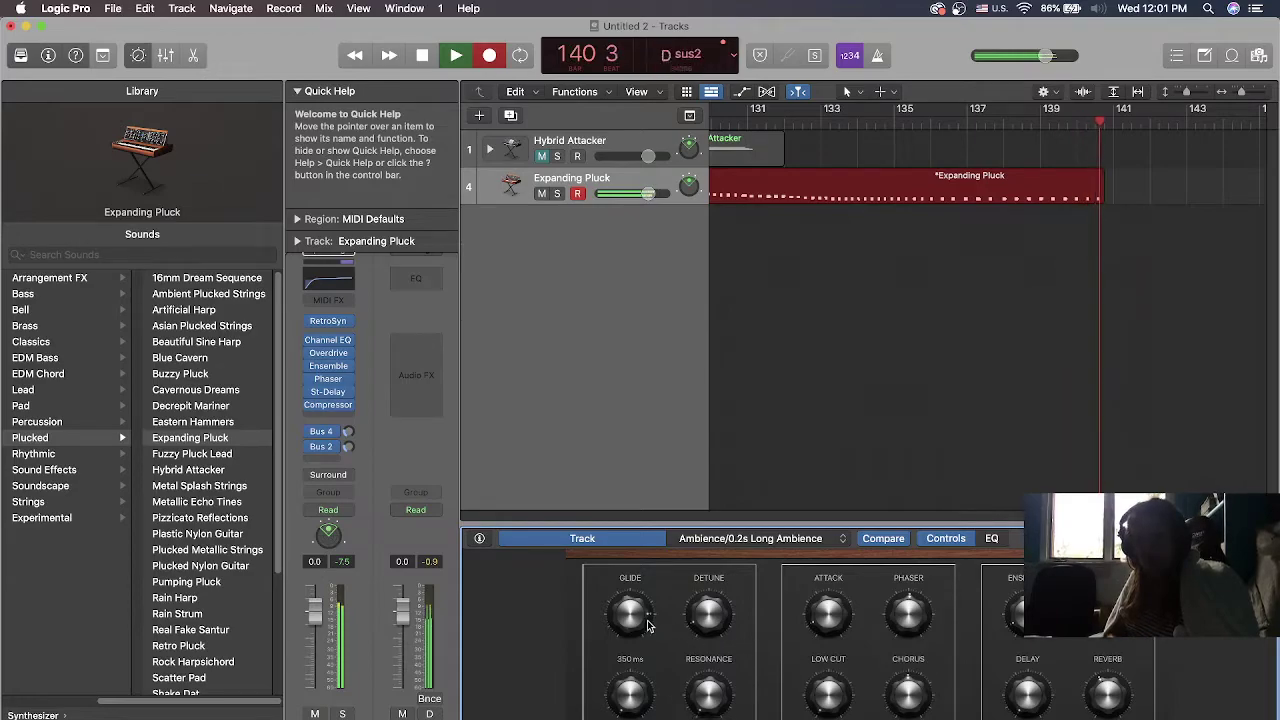
{"action": "left_click_drag", "start_coordinate": [627, 620], "coordinate": [627, 636]}
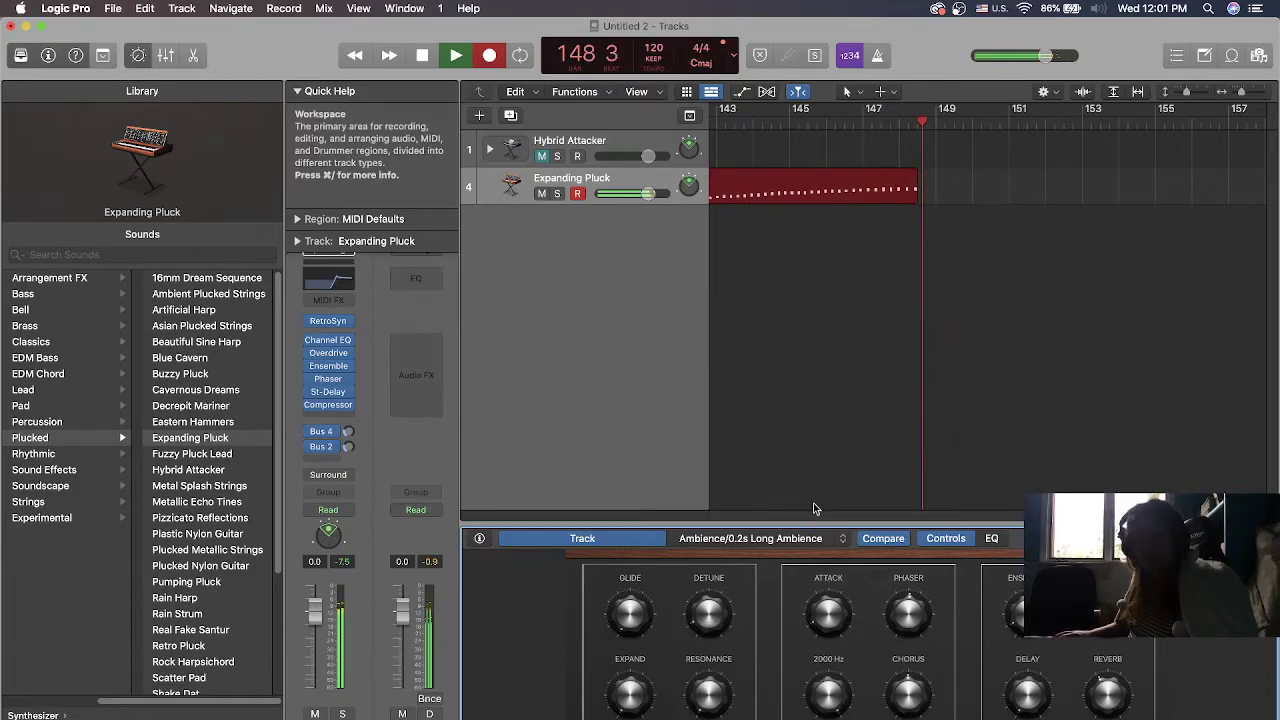
{"action": "left_click_drag", "start_coordinate": [906, 681], "coordinate": [906, 676]}
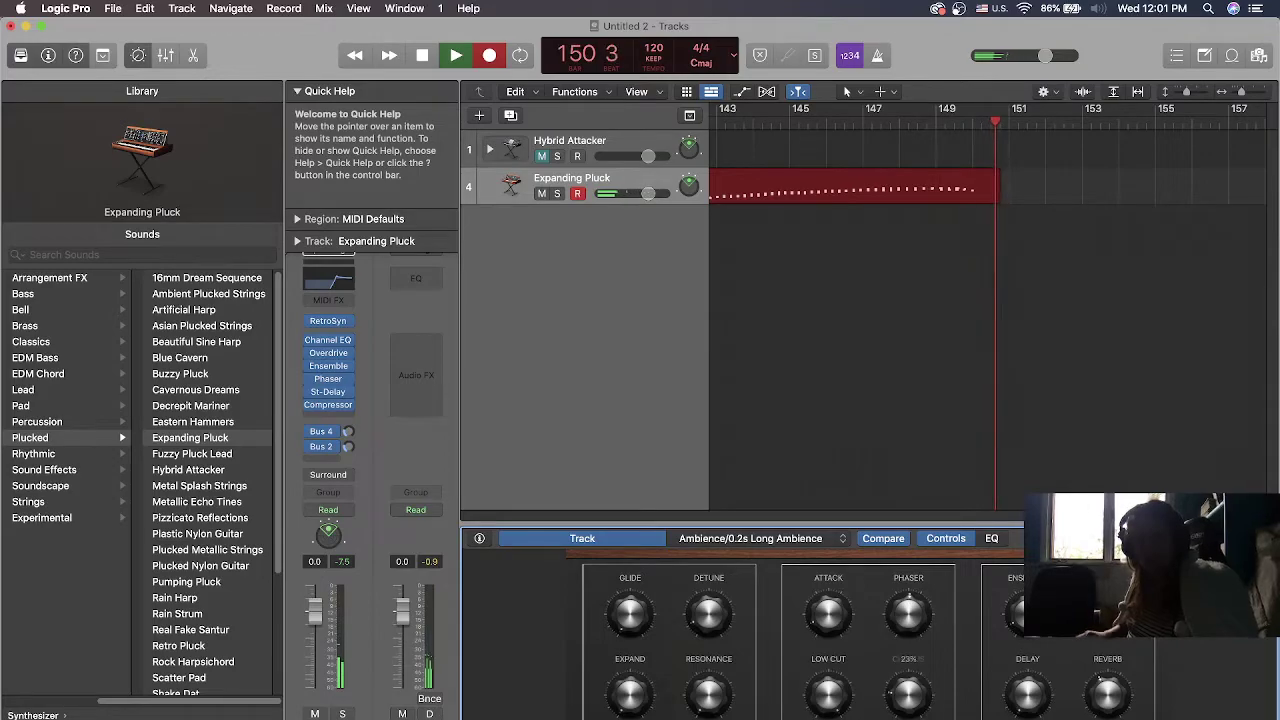
{"action": "key", "text": "space"}
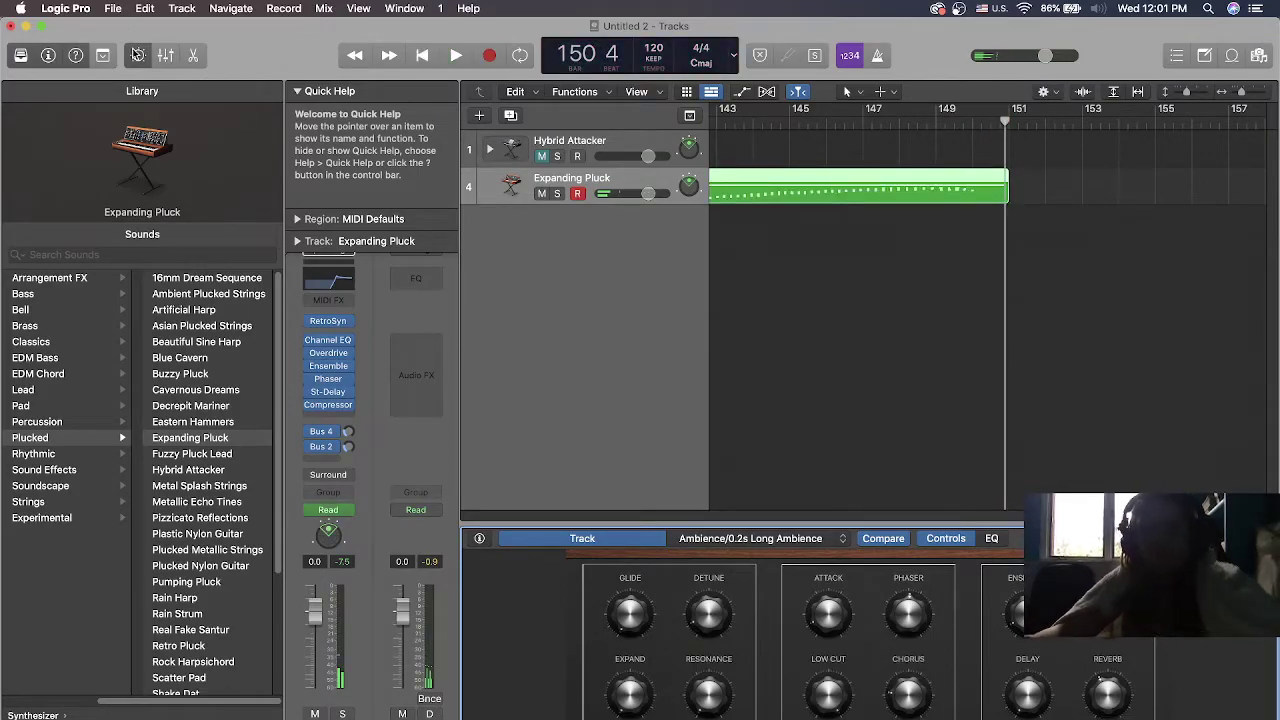
Return the playhead to bar 1 and add another software instrument track
{"action": "left_click", "coordinate": [113, 8]}
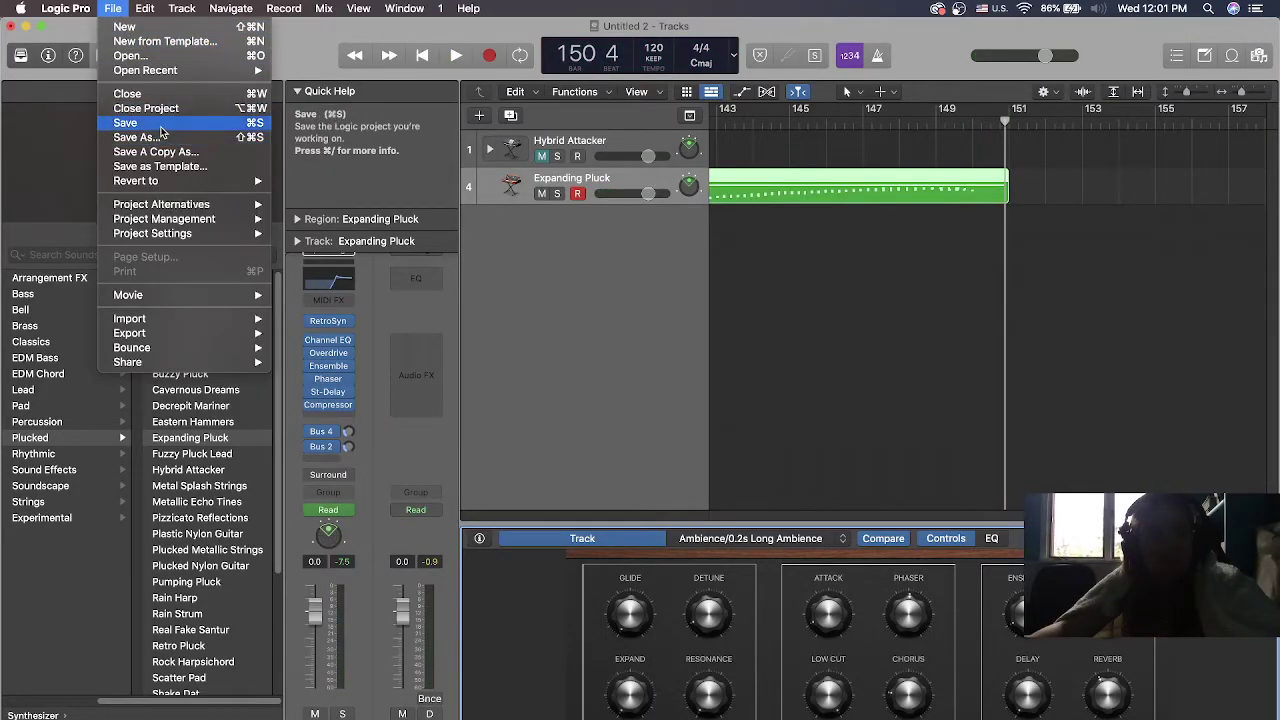
{"action": "left_click", "coordinate": [834, 243]}
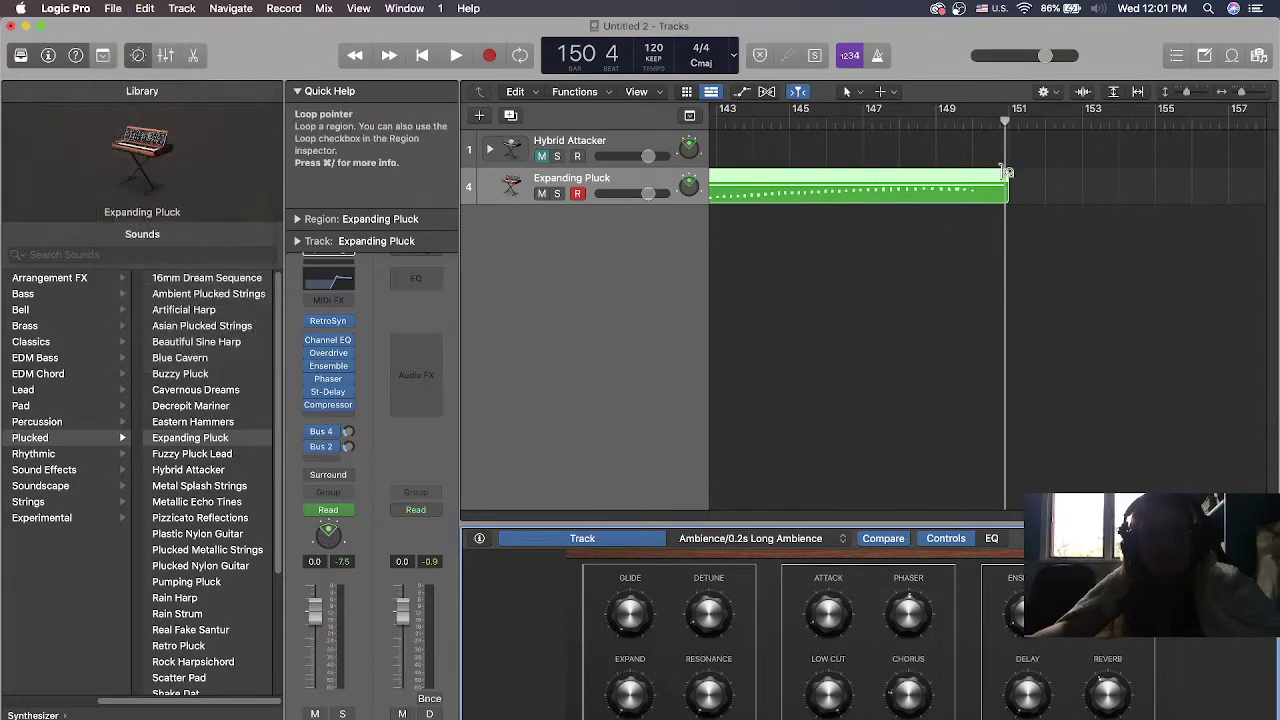
{"action": "left_click_drag", "start_coordinate": [1005, 116], "coordinate": [449, 122]}
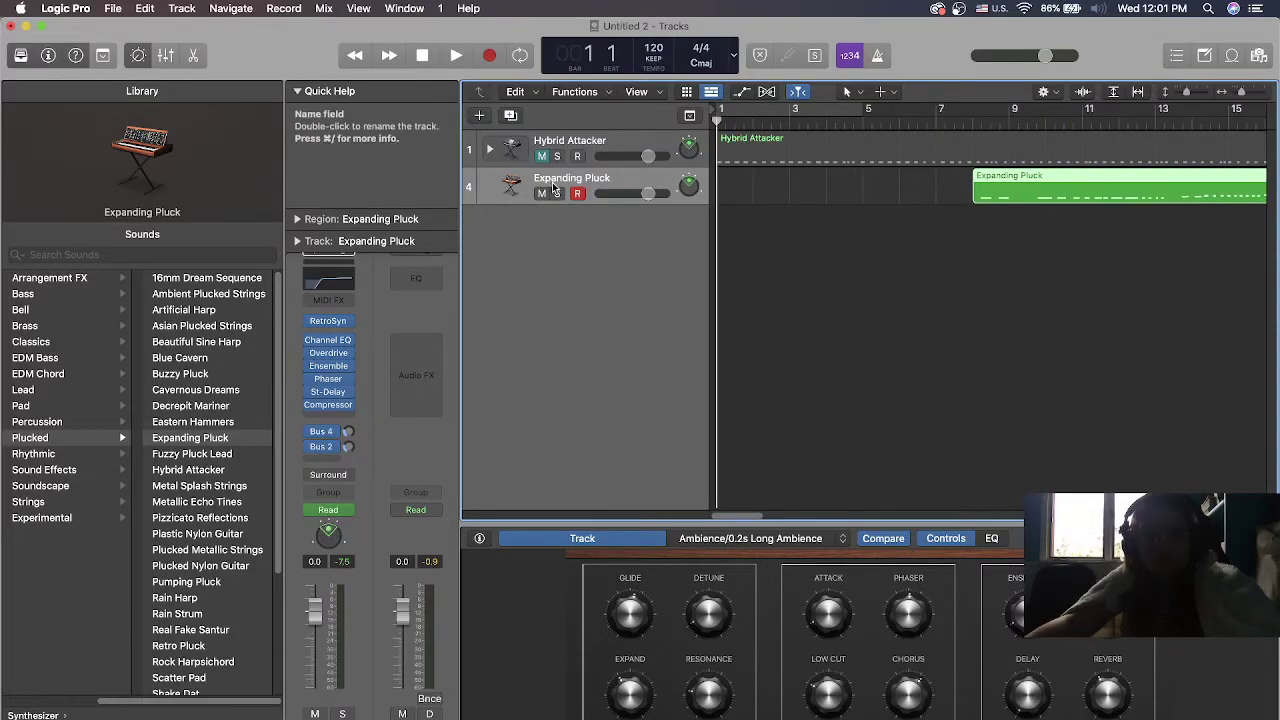
{"action": "left_click", "coordinate": [477, 117]}
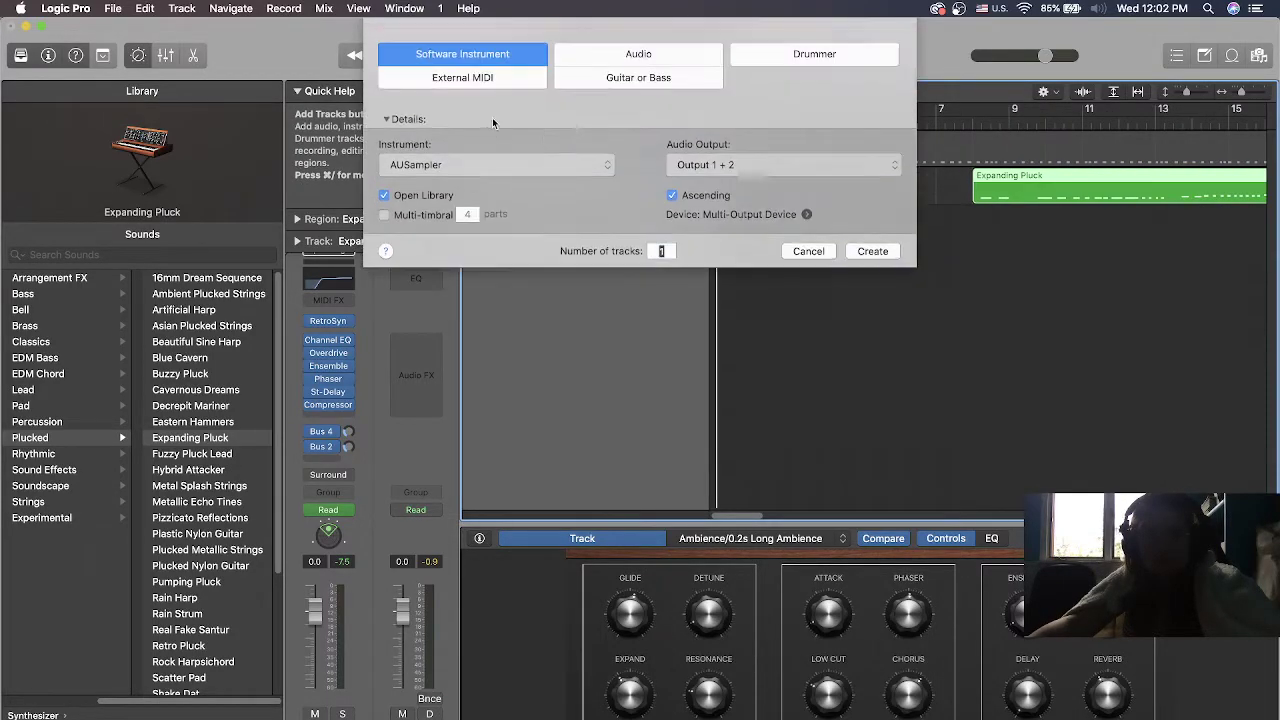
{"action": "left_click", "coordinate": [872, 250]}
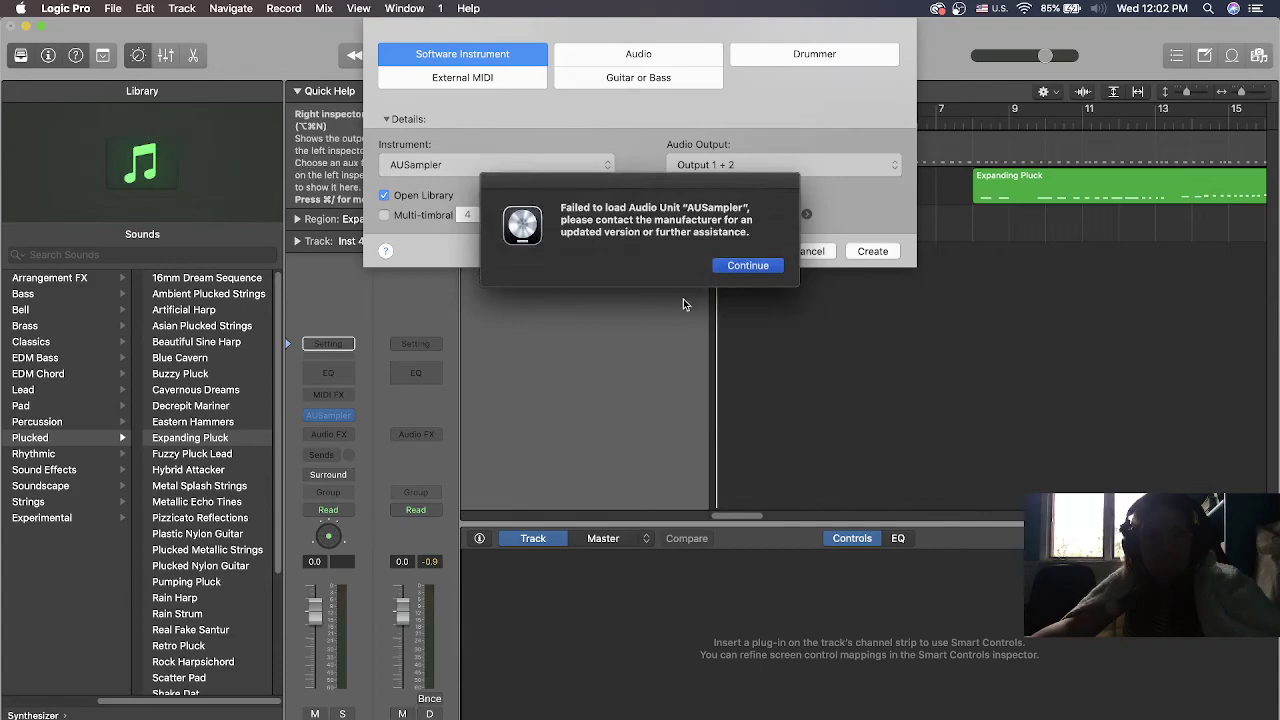
{"action": "left_click", "coordinate": [748, 265]}
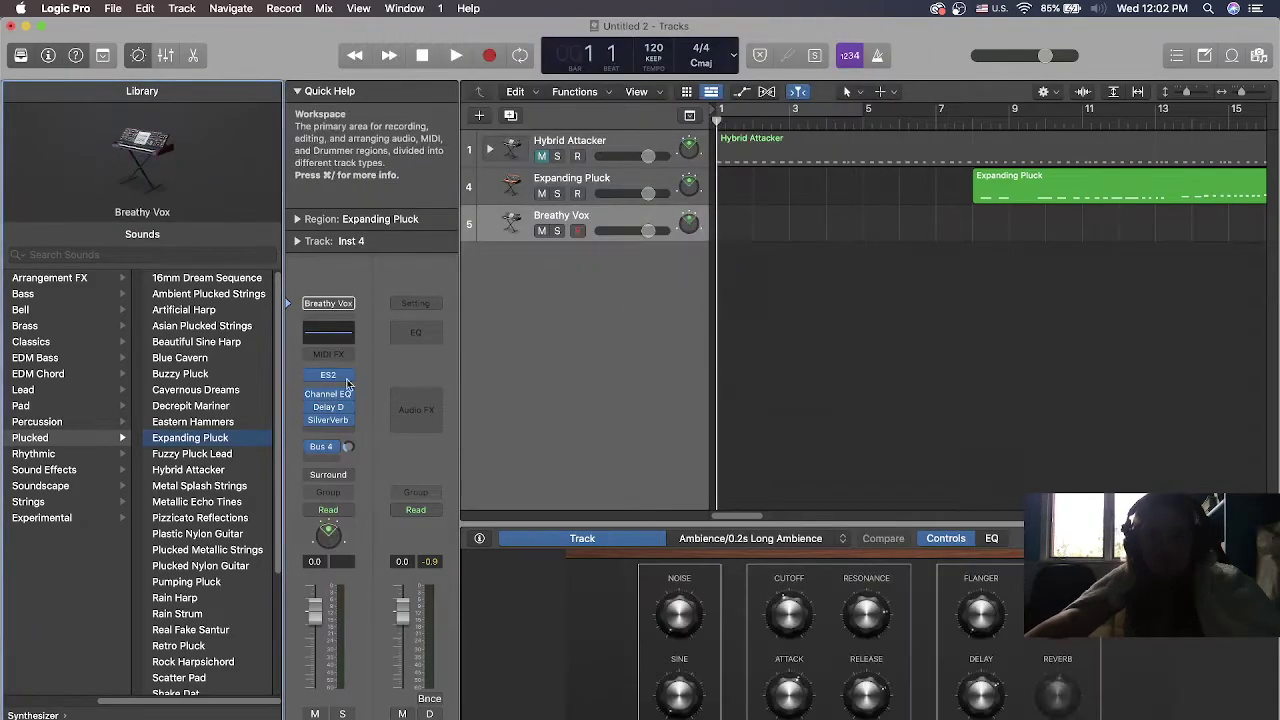
Try Analog Bubbles with its Sweeping transform and Analog Poly Synth on the new track, and load the Acid Etched Bass patch
{"action": "left_click", "coordinate": [30, 342]}
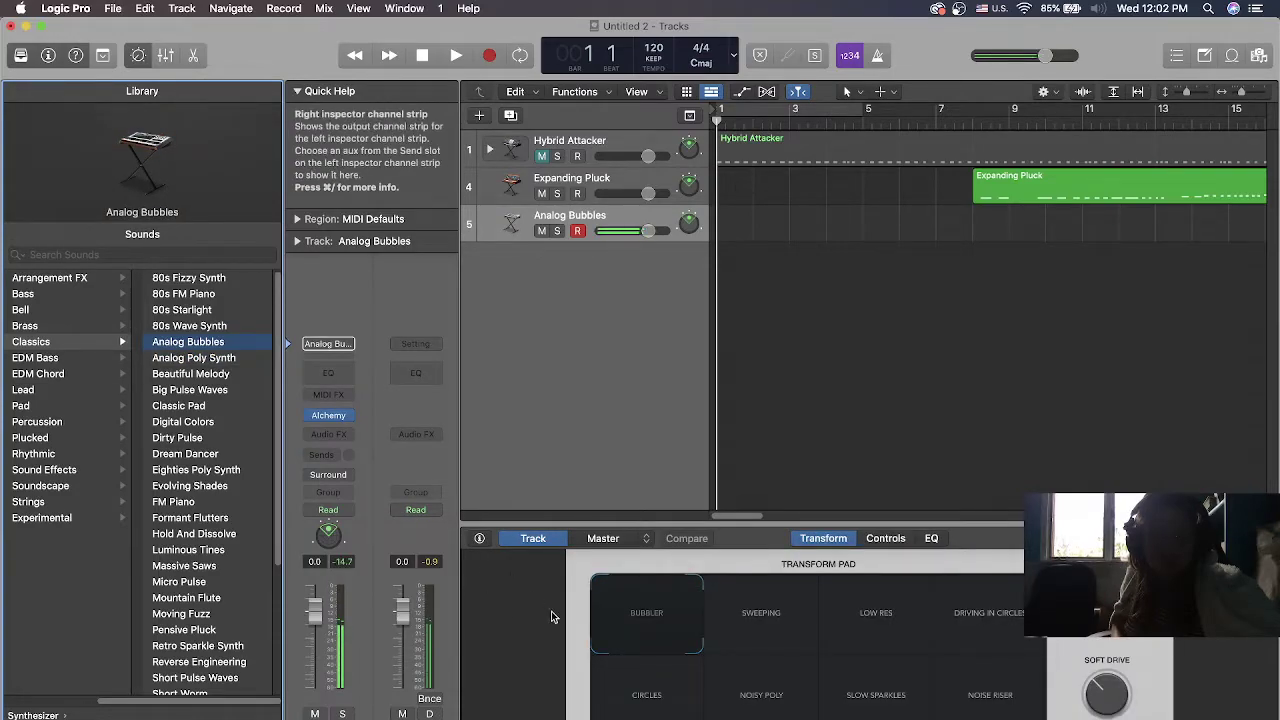
{"action": "left_click", "coordinate": [745, 628]}
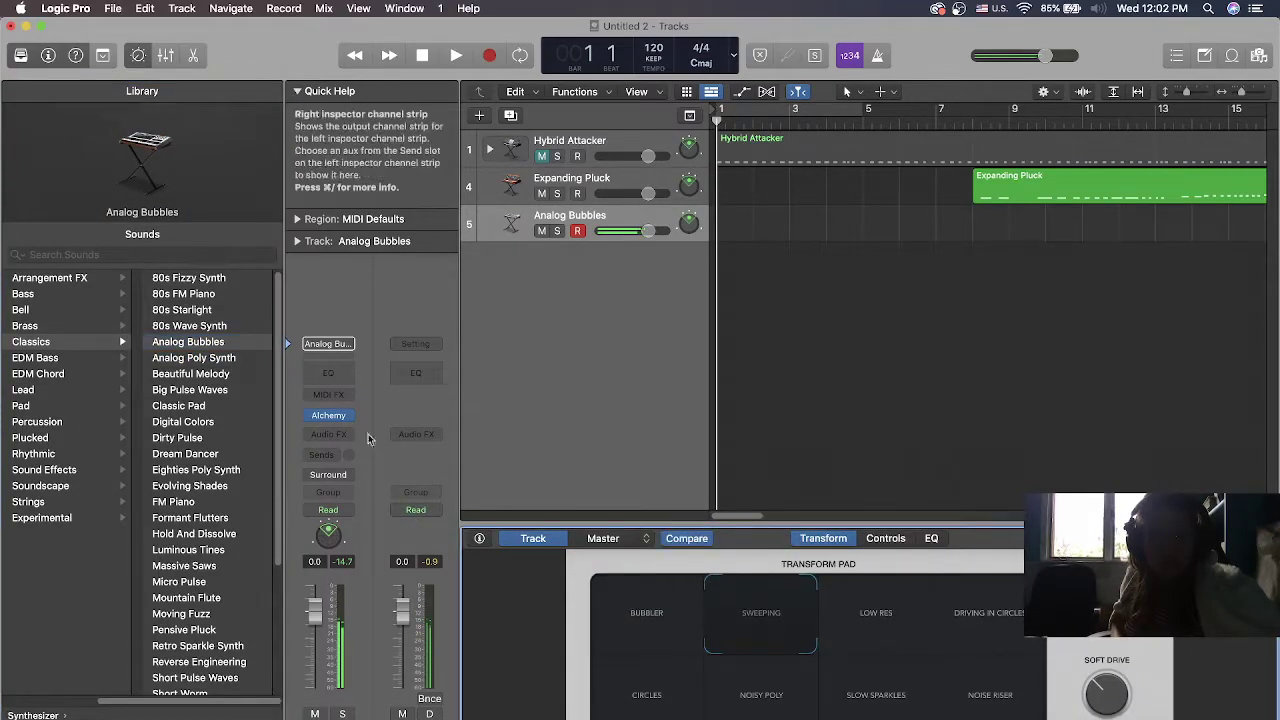
{"action": "left_click", "coordinate": [168, 360]}
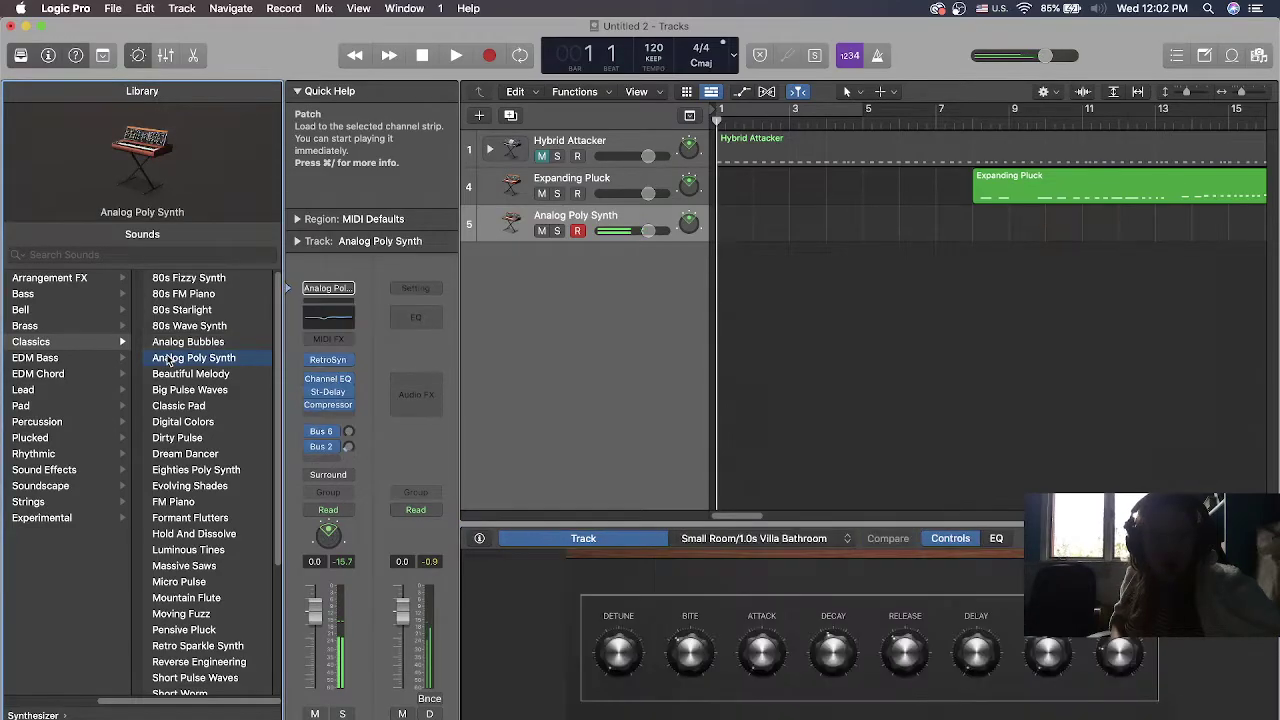
{"action": "left_click", "coordinate": [31, 297]}
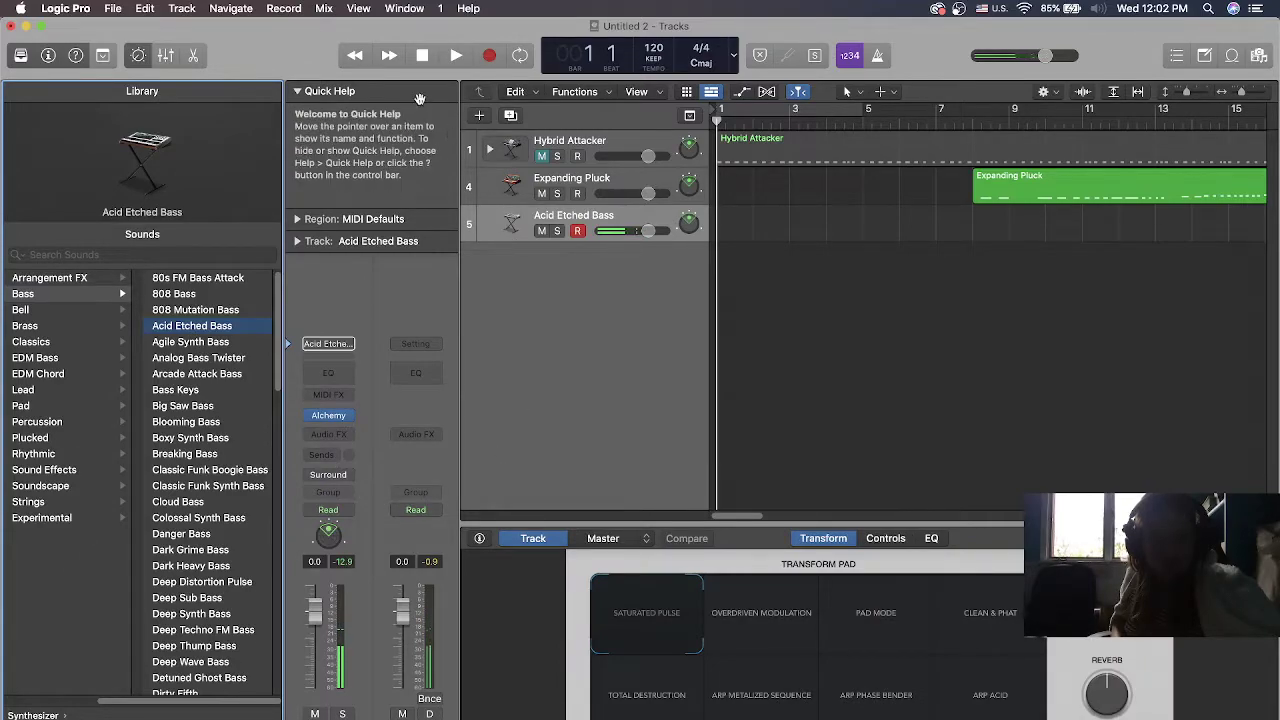
Mute Expanding Pluck and record Acid Etched Bass from bar 1, trying the Overdriven Modulation and Pad Mode transforms before returning to Saturated Pulse
{"action": "left_click", "coordinate": [478, 82]}
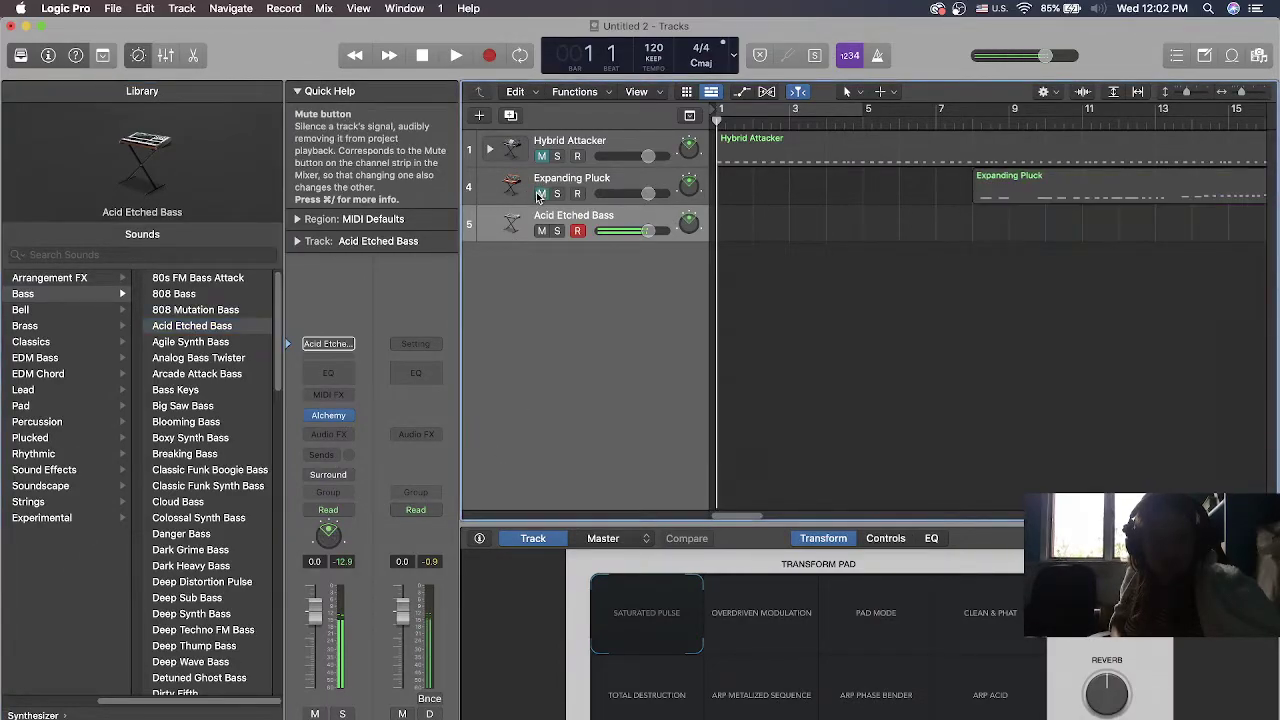
{"action": "left_click", "coordinate": [494, 57]}
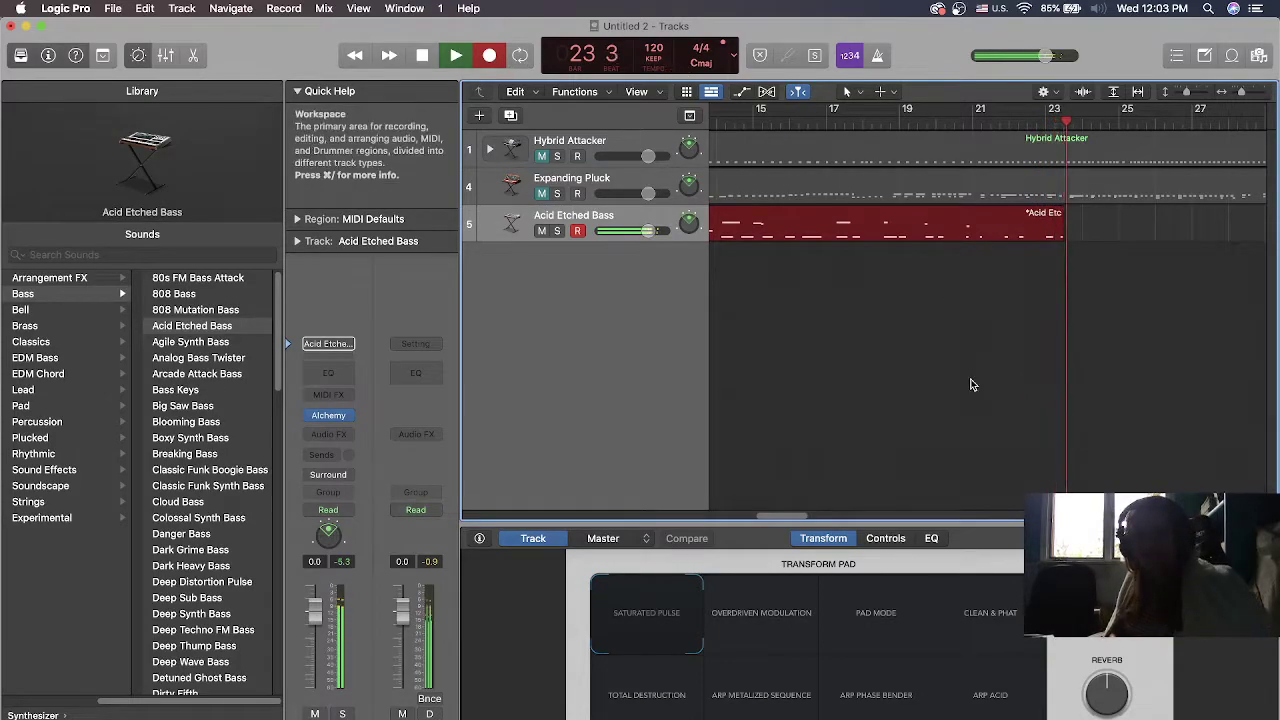
{"action": "left_click", "coordinate": [726, 613]}
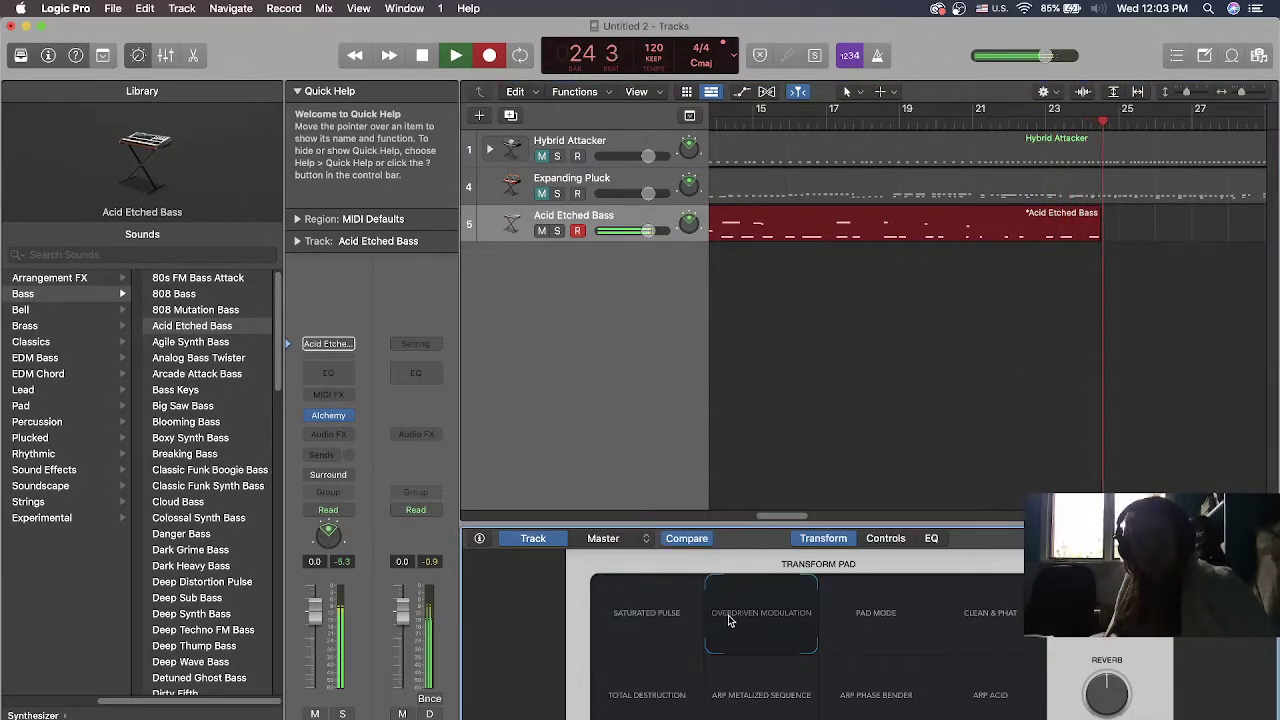
{"action": "left_click", "coordinate": [862, 628]}
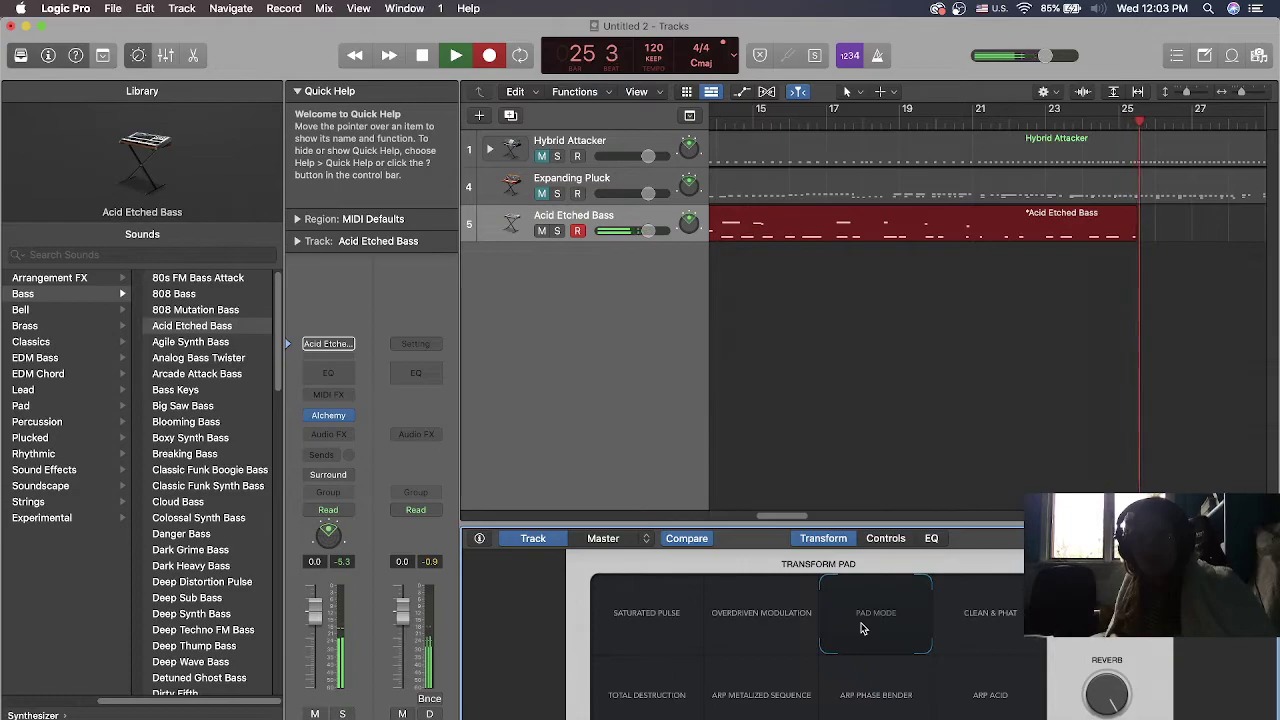
{"action": "left_click", "coordinate": [648, 610]}
During recording, move the Crossfade ABCD/Notch point near its pad's upper-left corner, raise Arp Octave, and set Cutoff to 90%
{"action": "left_click", "coordinate": [884, 540]}
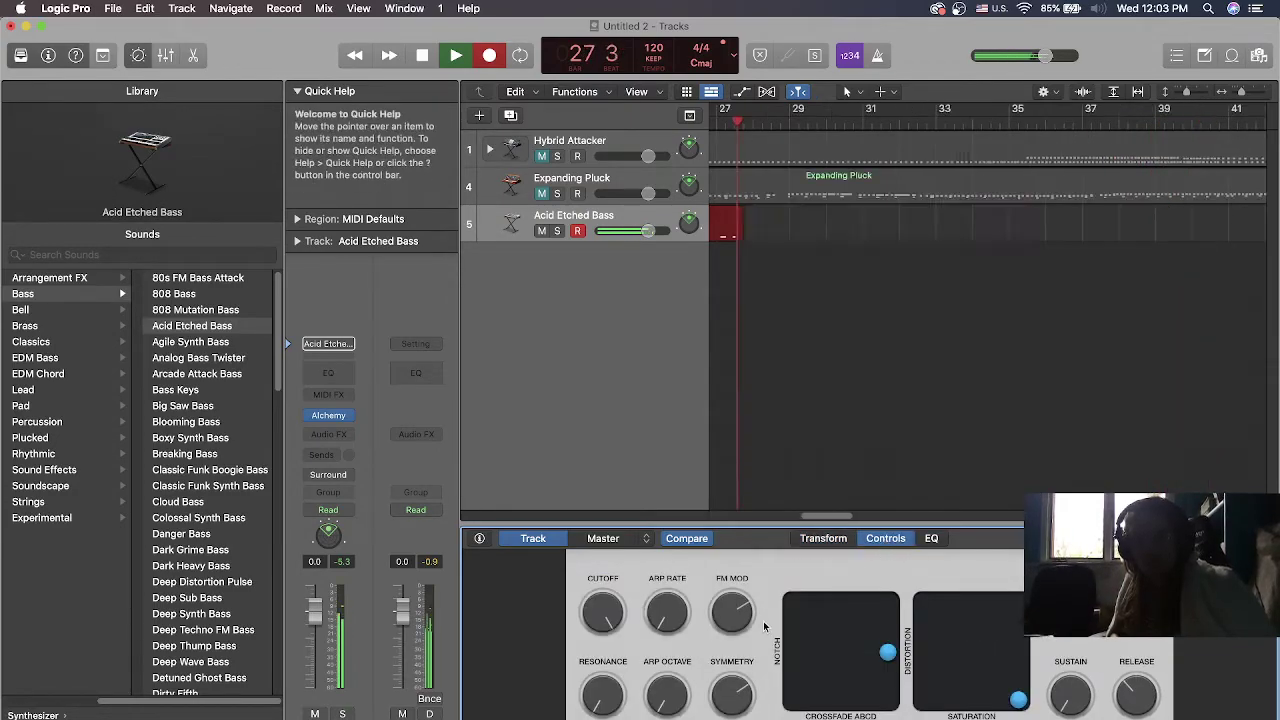
{"action": "left_click_drag", "start_coordinate": [884, 655], "coordinate": [760, 606]}
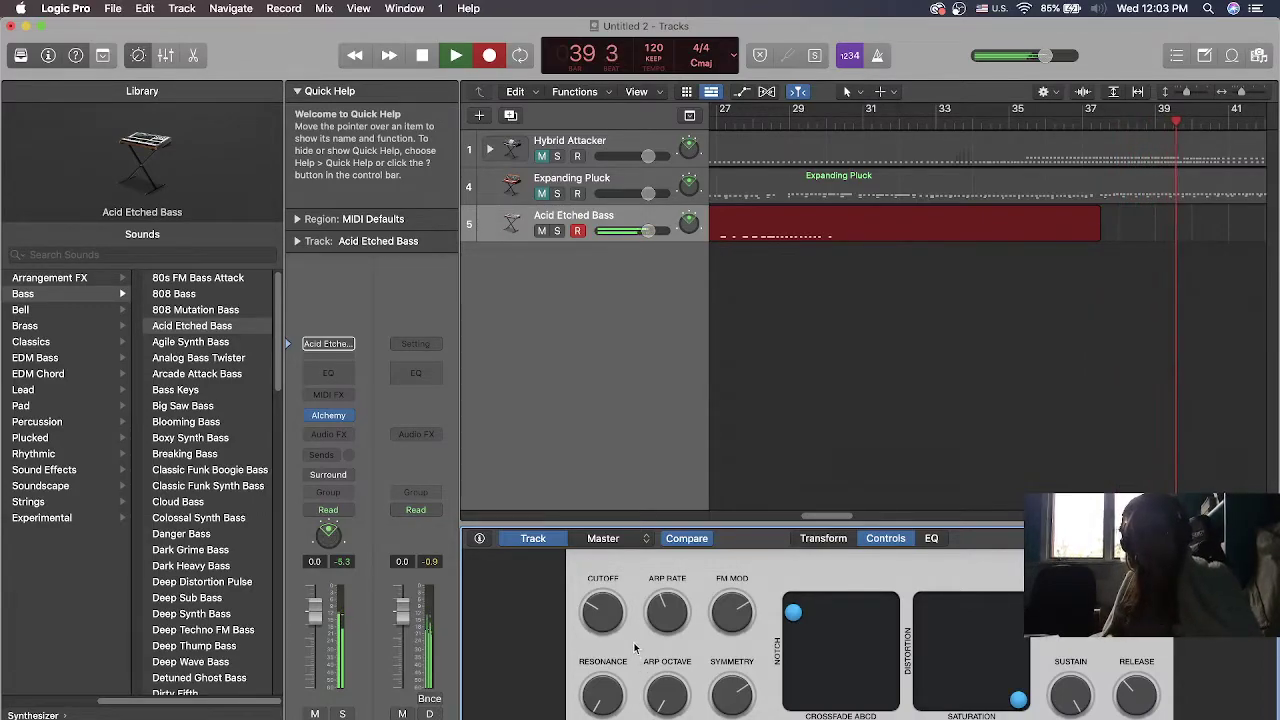
{"action": "left_click_drag", "start_coordinate": [665, 686], "coordinate": [650, 643]}
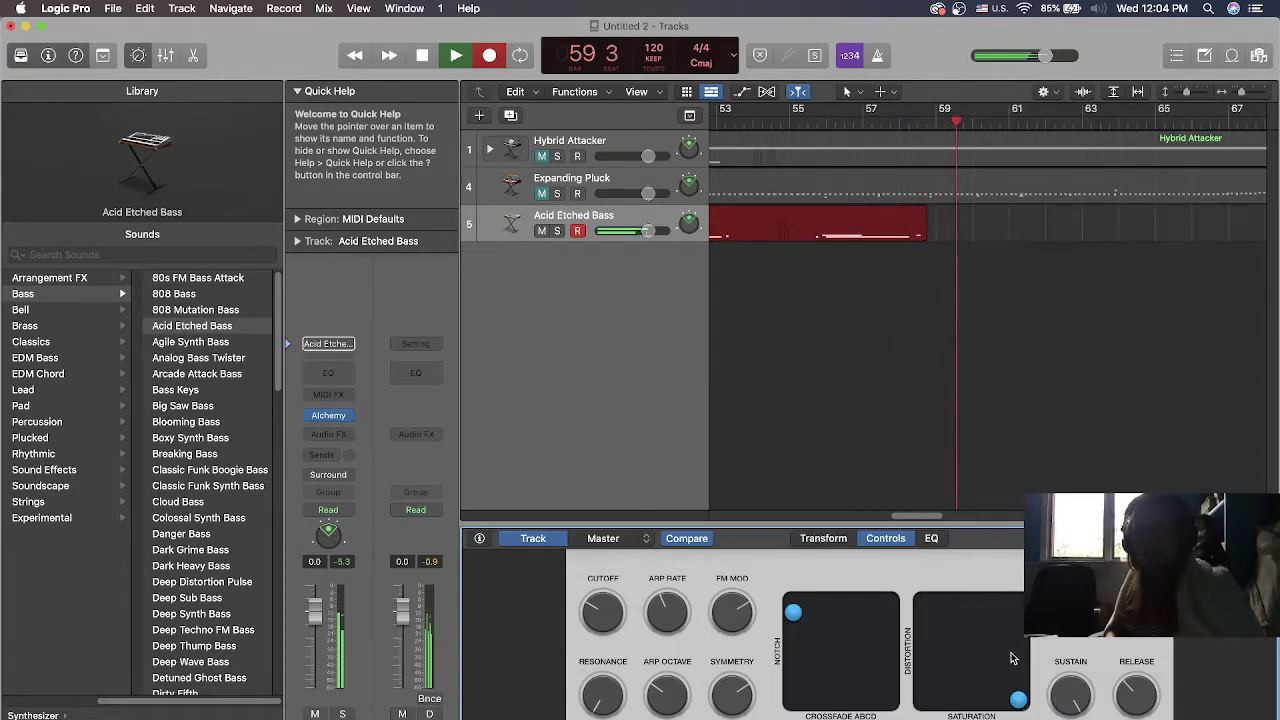
{"action": "mouse_move", "coordinate": [1018, 699]}
{"action": "left_mouse_down"}
{"action": "mouse_move", "coordinate": [980, 670]}
{"action": "mouse_move", "coordinate": [1025, 714]}
{"action": "left_mouse_up"}
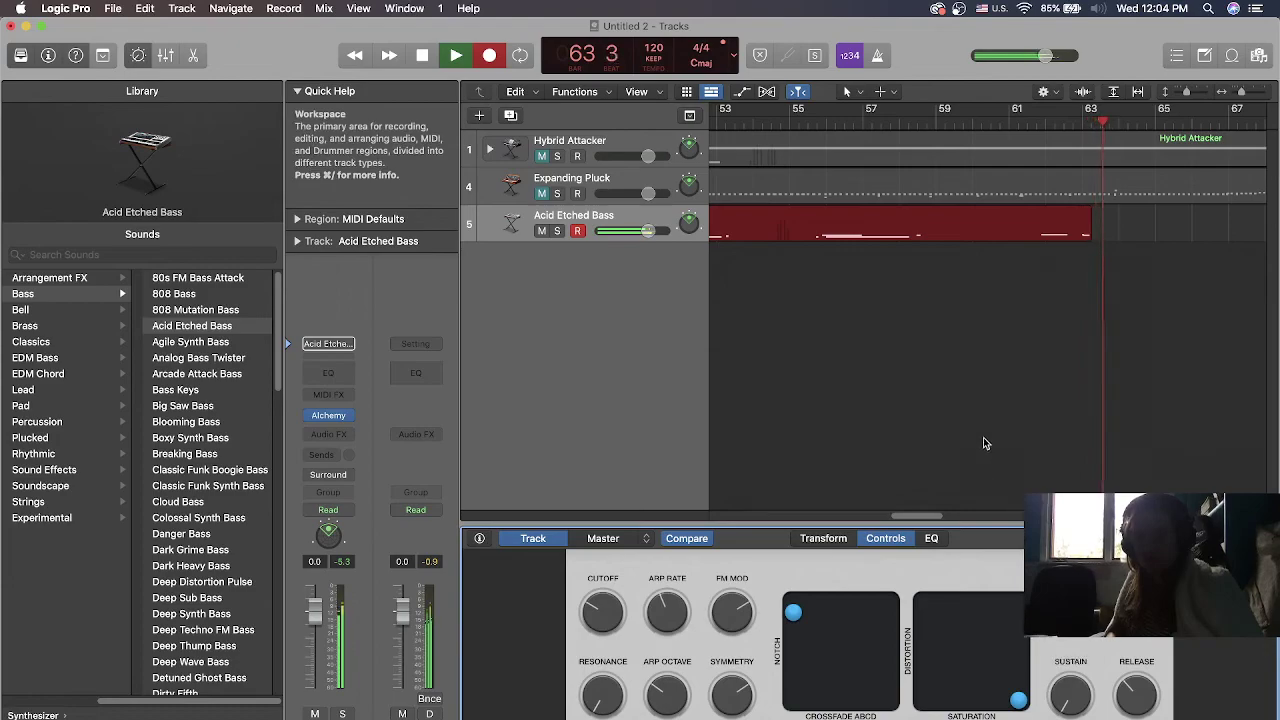
{"action": "mouse_move", "coordinate": [597, 590]}
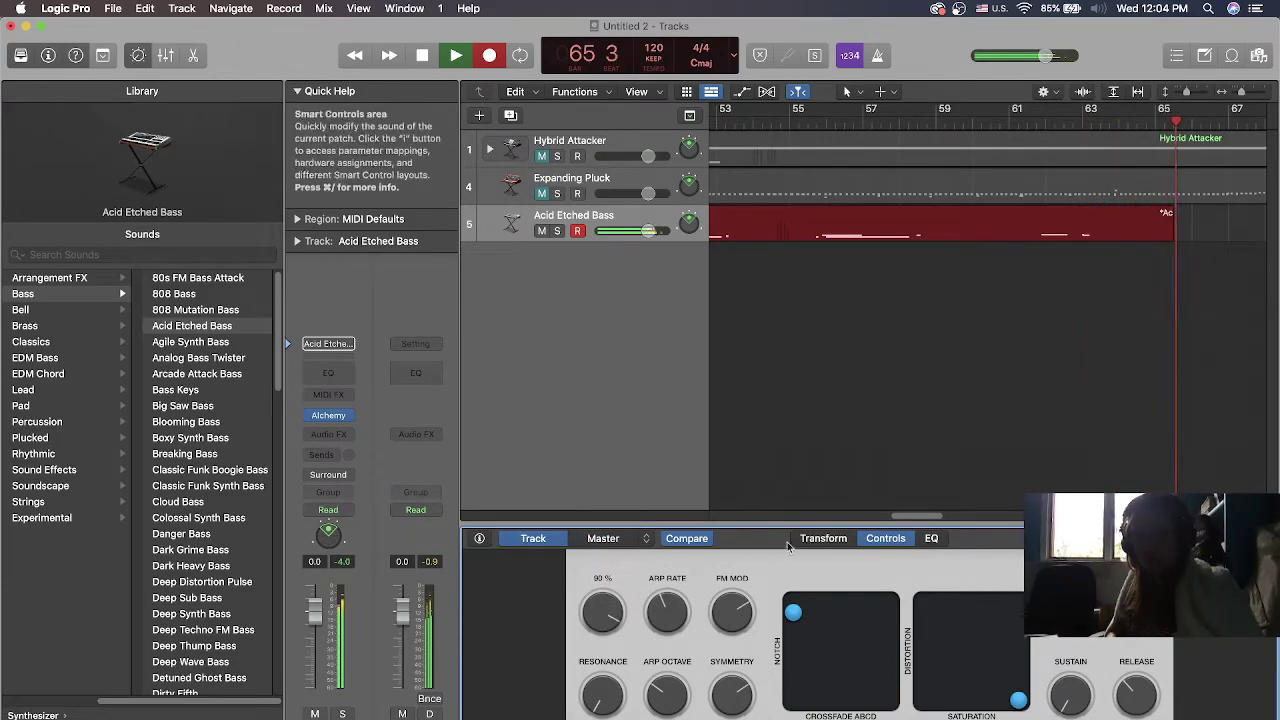
Switch the sound to the Arp Metalized Sequence transform, show the track's EQ, and stop recording at bar 132
{"action": "left_click", "coordinate": [826, 541]}
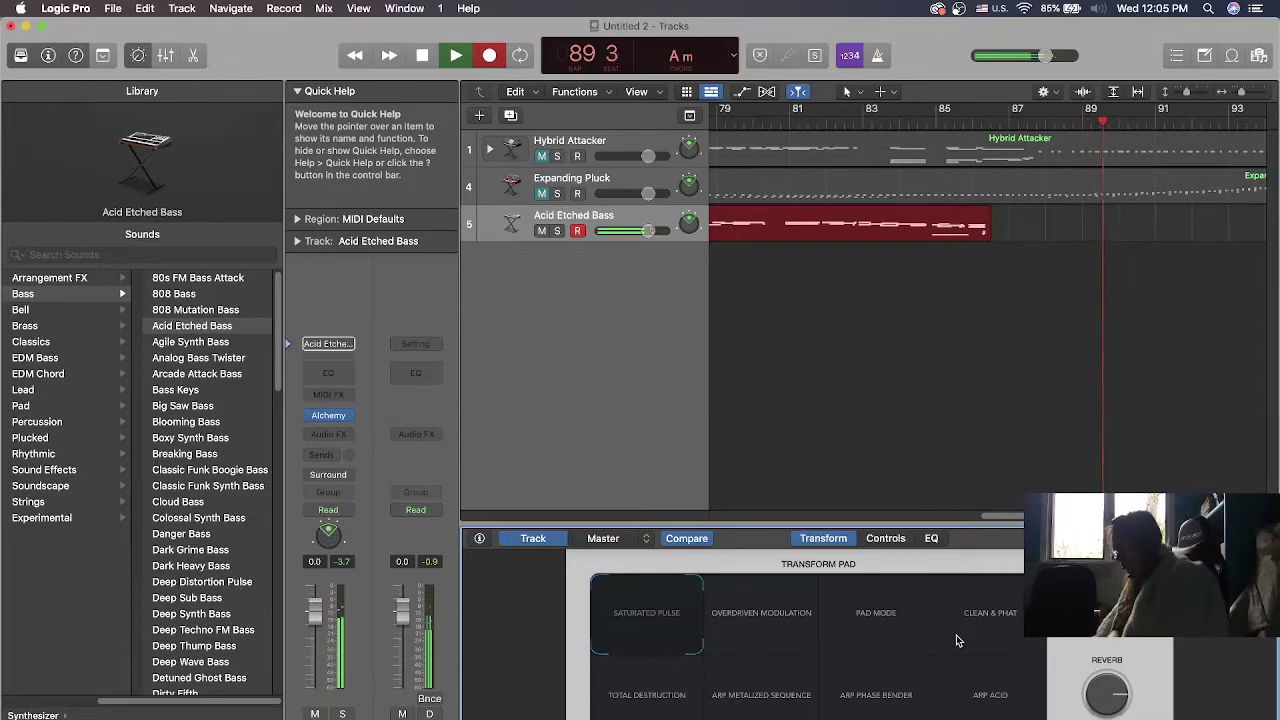
{"action": "key", "text": "r"}
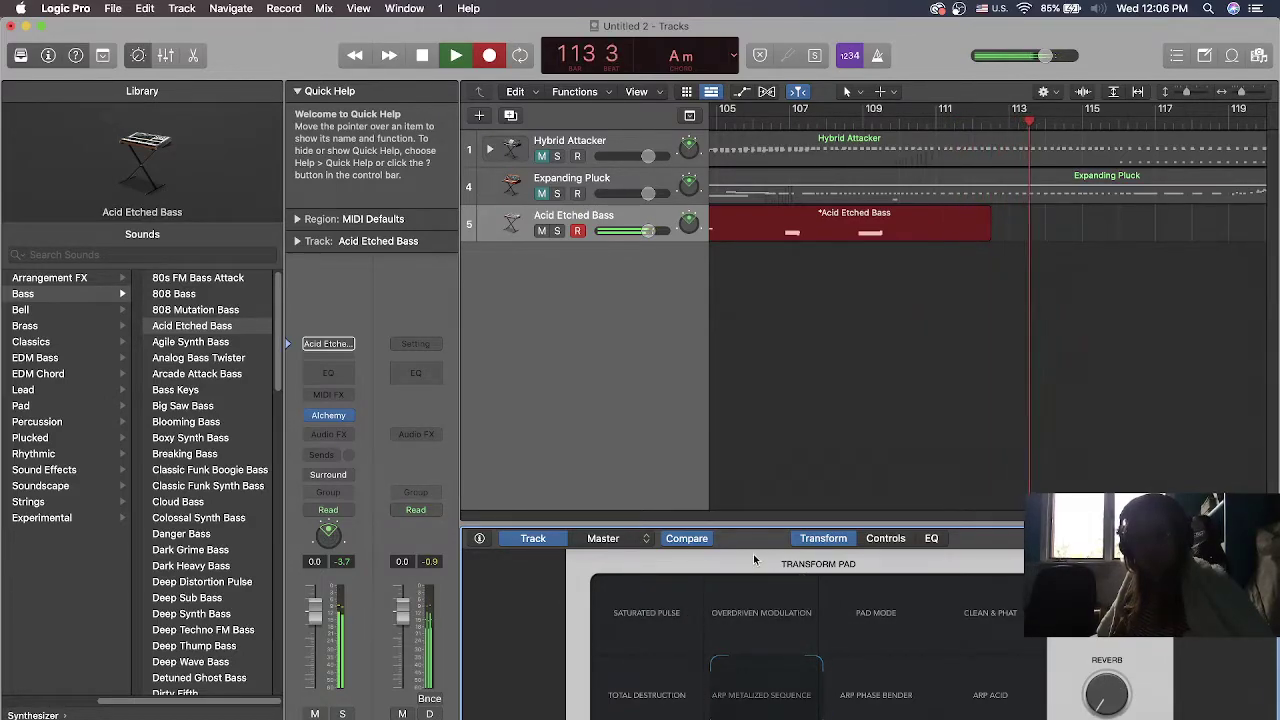
{"action": "left_click", "coordinate": [885, 538]}
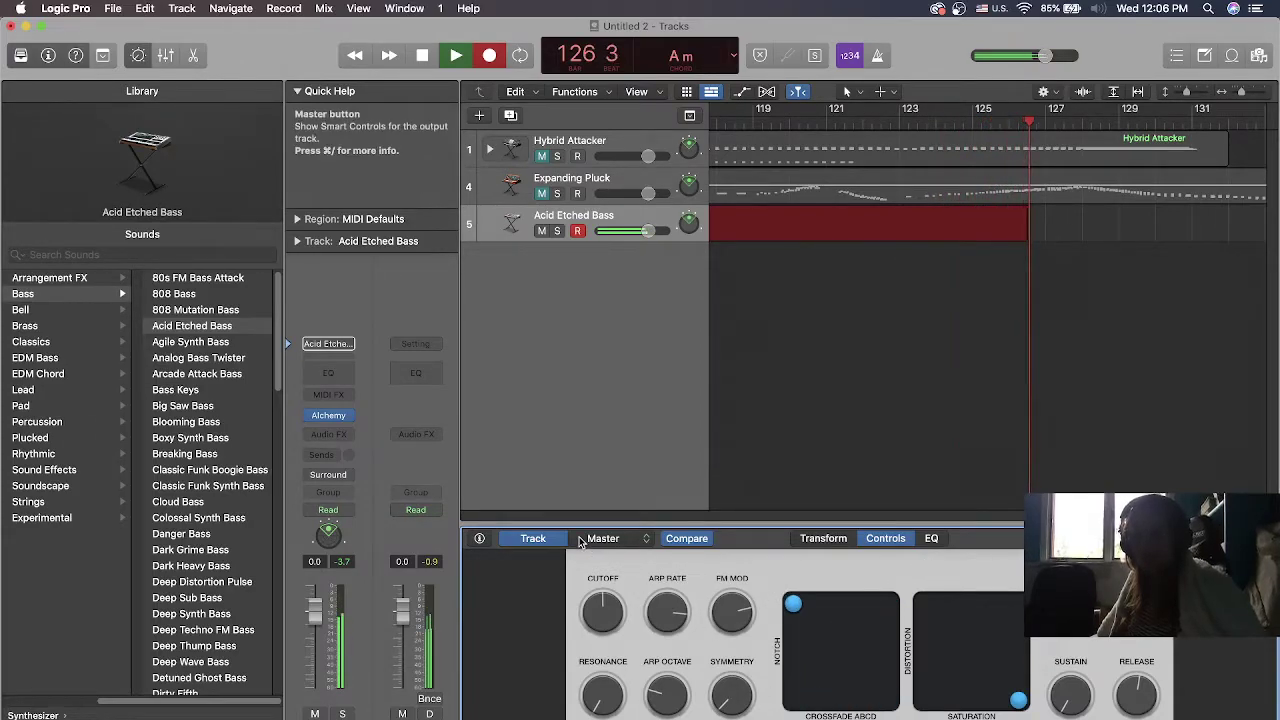
{"action": "left_click", "coordinate": [931, 540]}
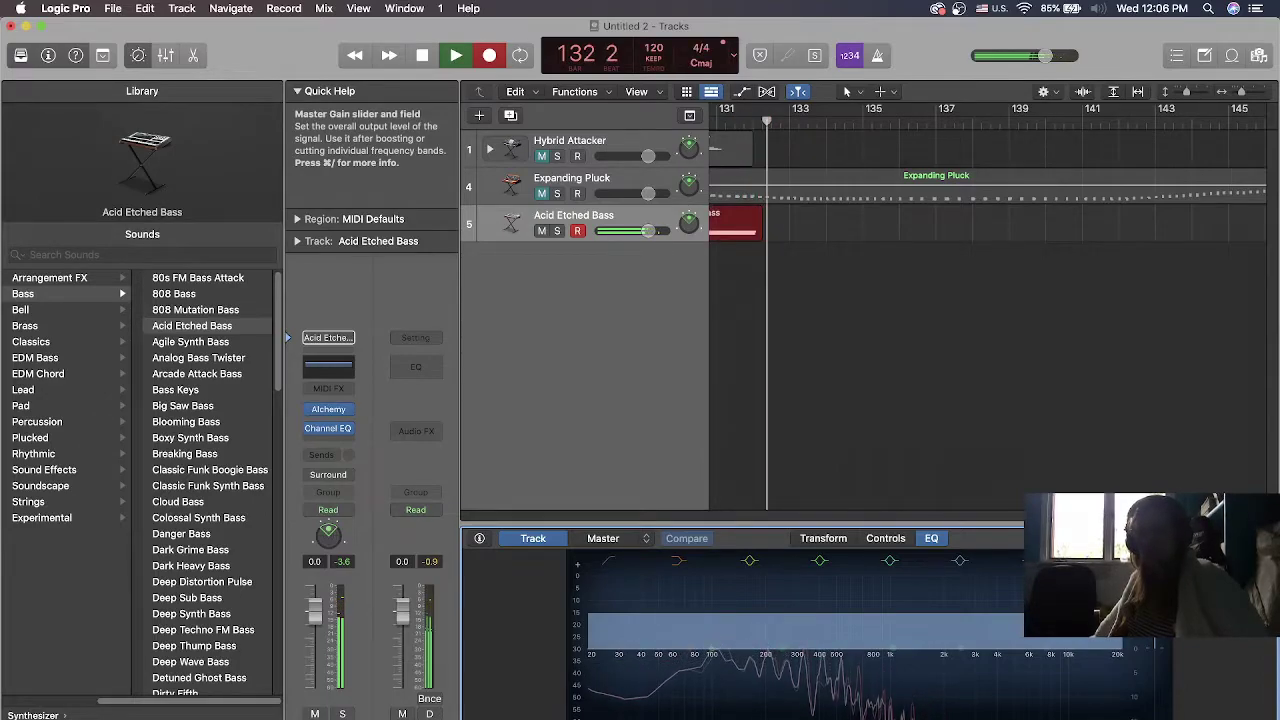
{"action": "key", "text": "space"}
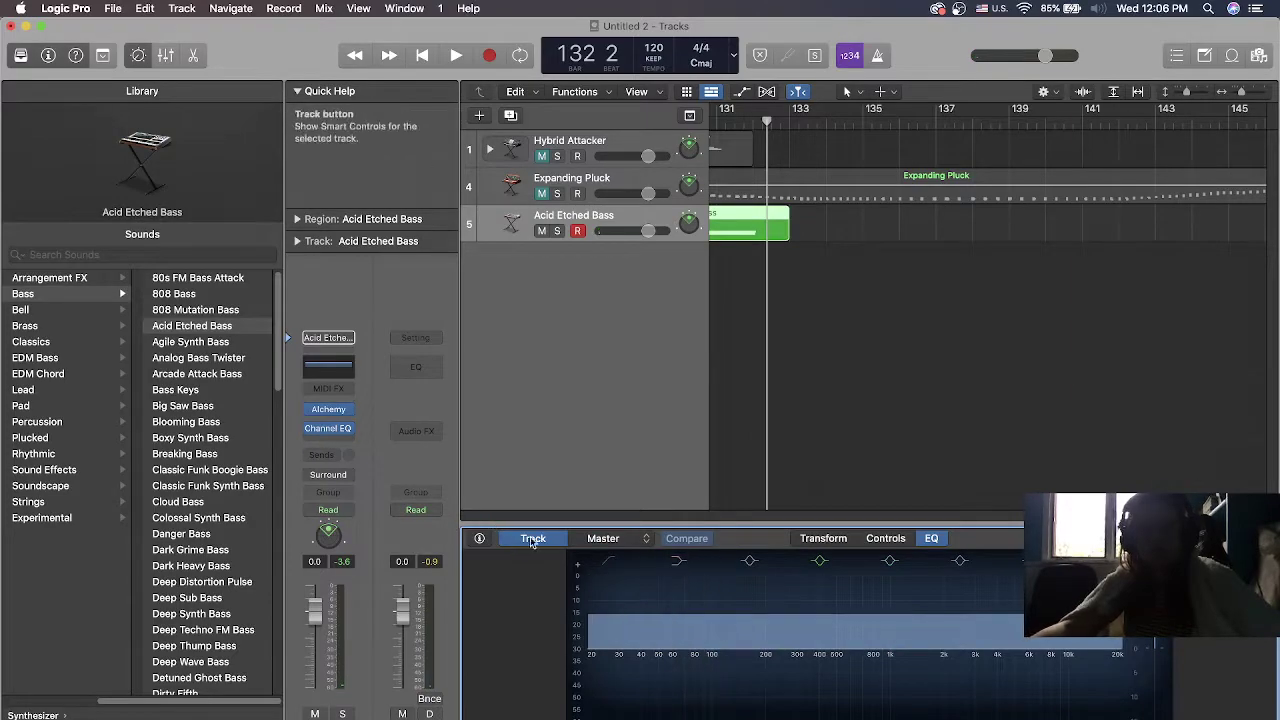
Duplicate the Acid Etched Bass track, delete the copied region, and mute the original track
{"action": "left_click_drag", "start_coordinate": [656, 220], "coordinate": [673, 265]}
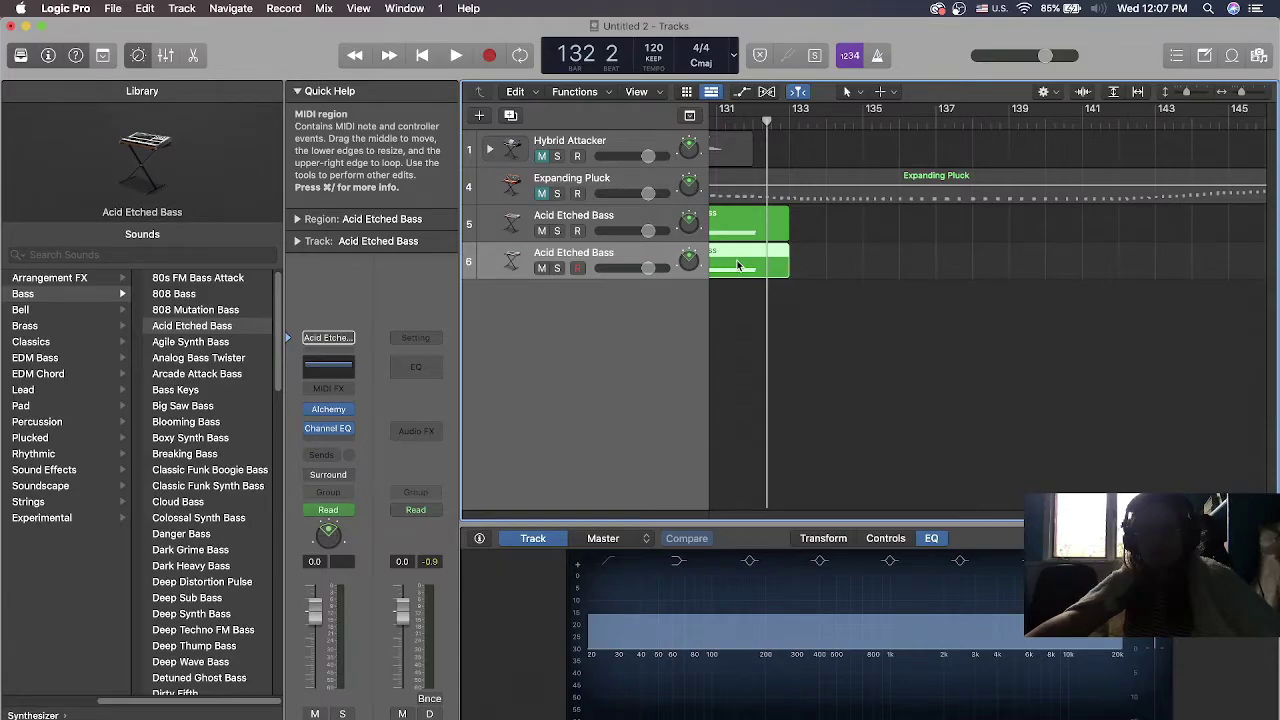
{"action": "key", "text": "Delete"}
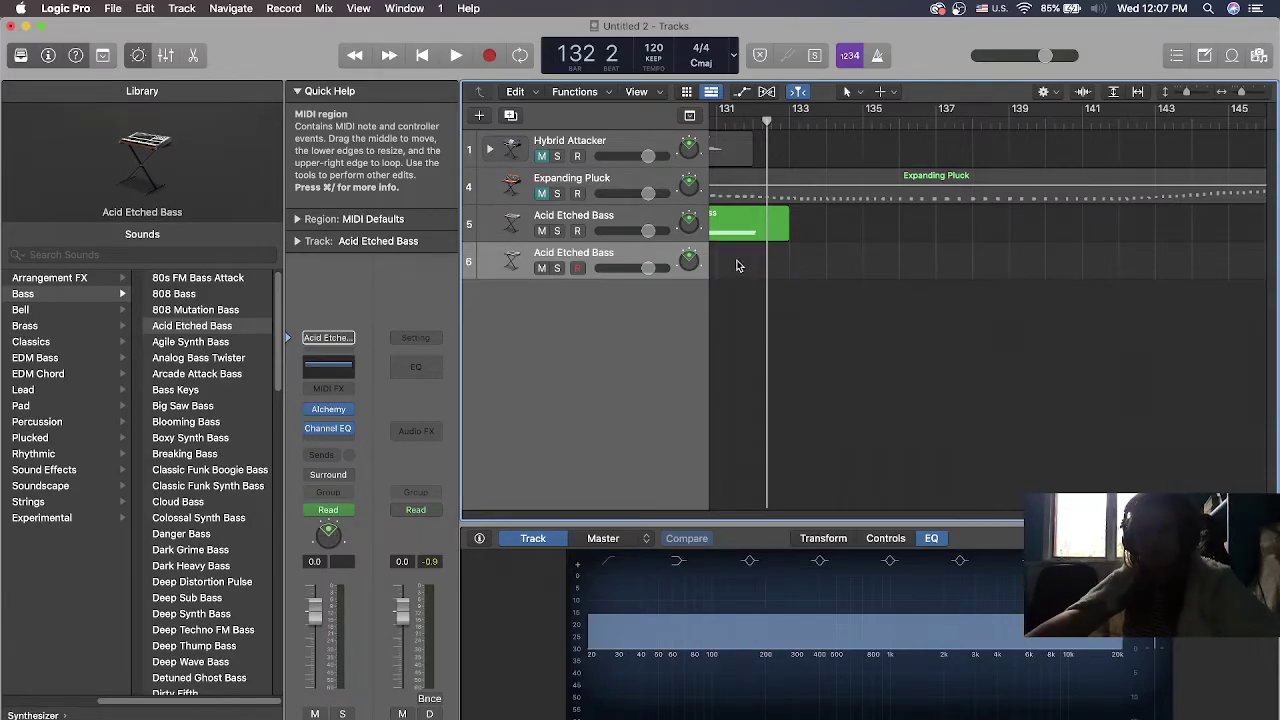
{"action": "left_click", "coordinate": [555, 242]}
{"action": "left_click", "coordinate": [541, 233]}
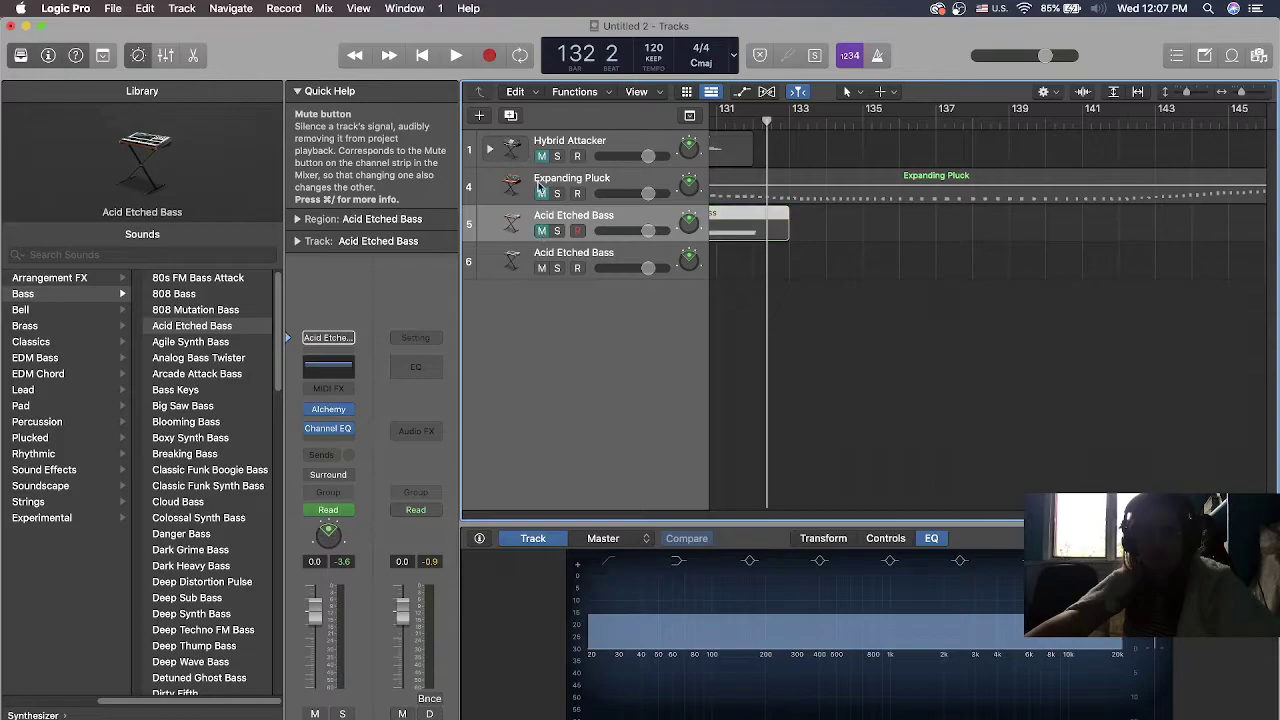
Record a sustained three-note chord from the start of the project on the duplicated Acid Etched Bass track
{"action": "left_click", "coordinate": [422, 56]}
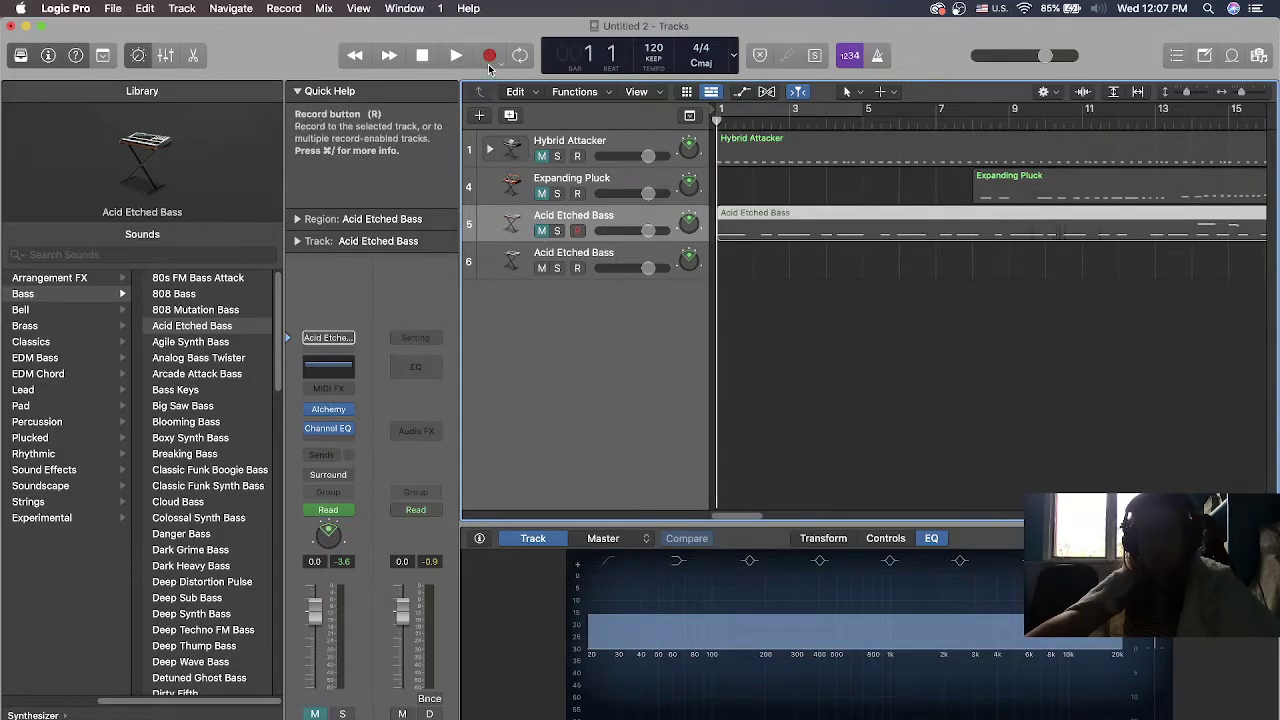
{"action": "left_click", "coordinate": [659, 262]}
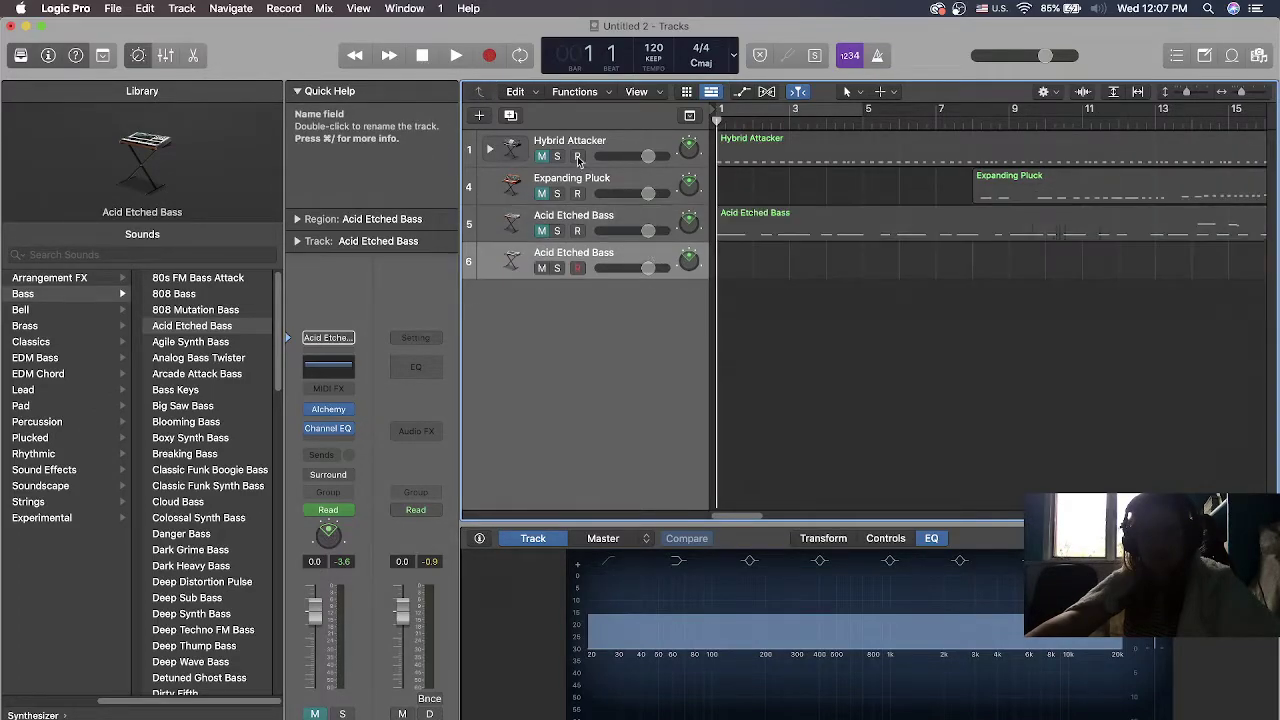
{"action": "left_click", "coordinate": [490, 55]}
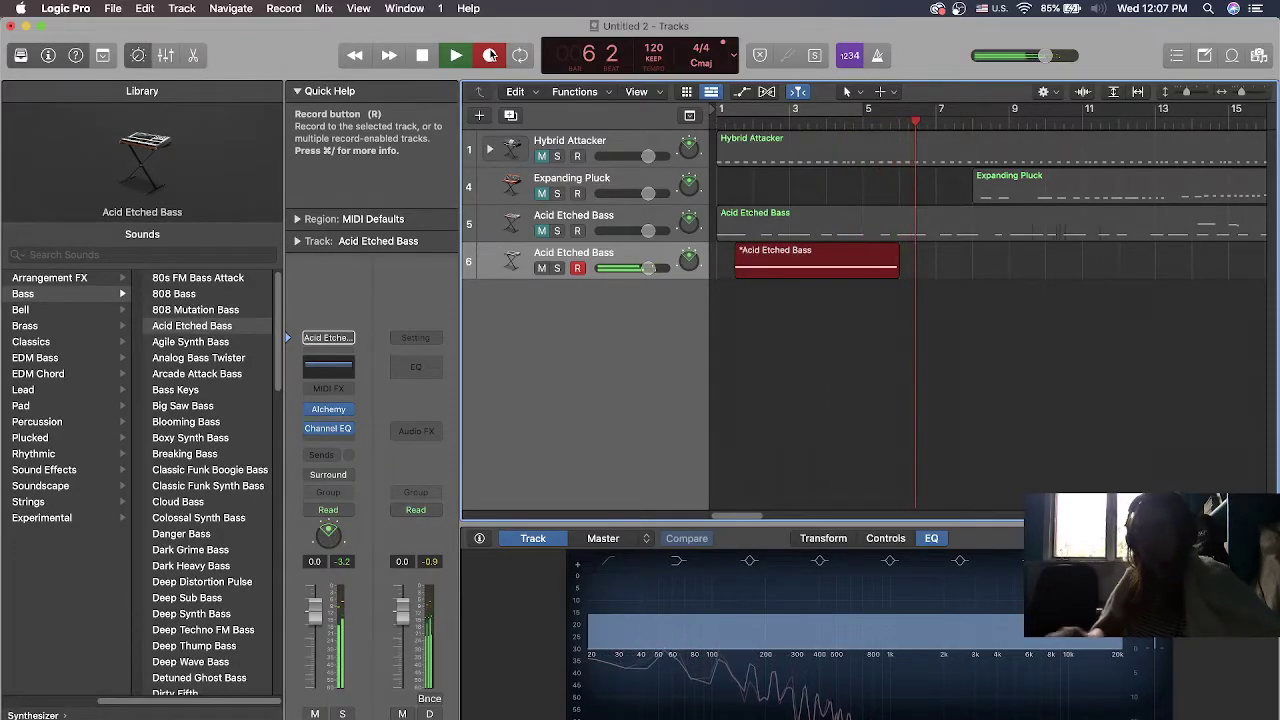
{"action": "key", "text": "space"}
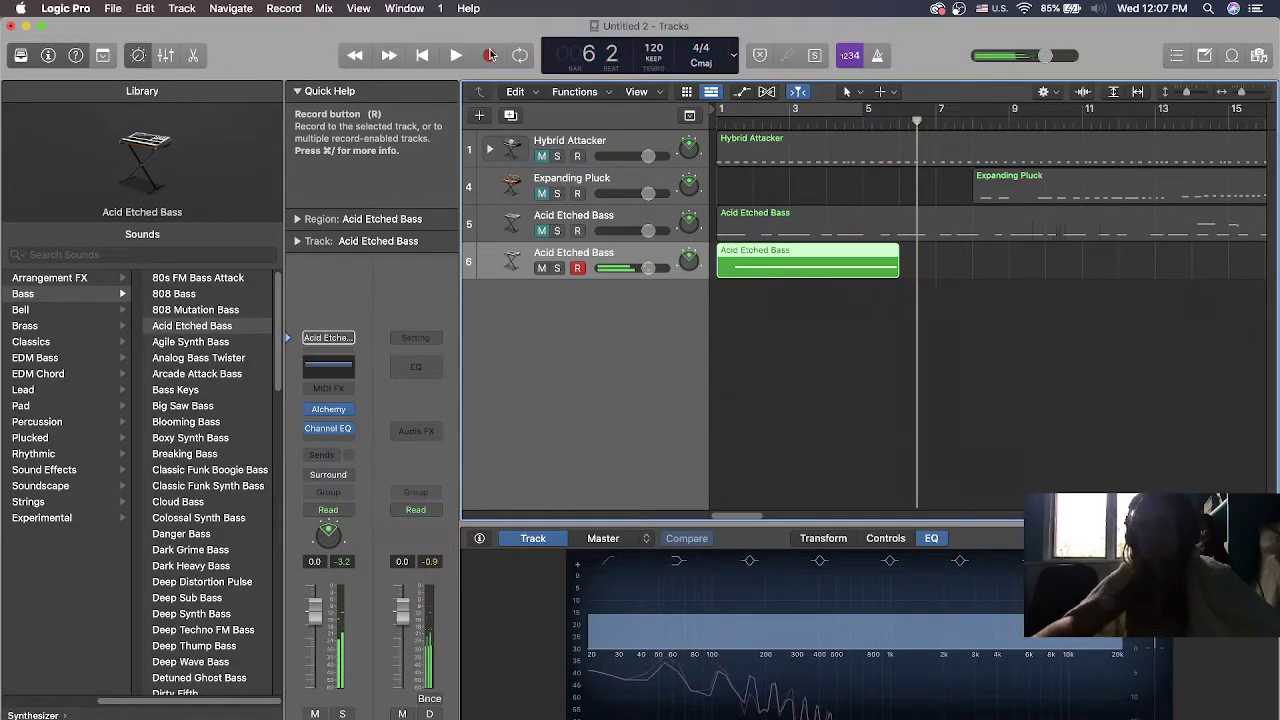
In the Piano Roll, stretch the three chord notes to start at bar 1 and finish together at the region's end
{"action": "double_click", "coordinate": [811, 261]}
{"action": "left_click_drag", "start_coordinate": [758, 511], "coordinate": [678, 648]}
{"action": "left_click", "coordinate": [695, 567]}
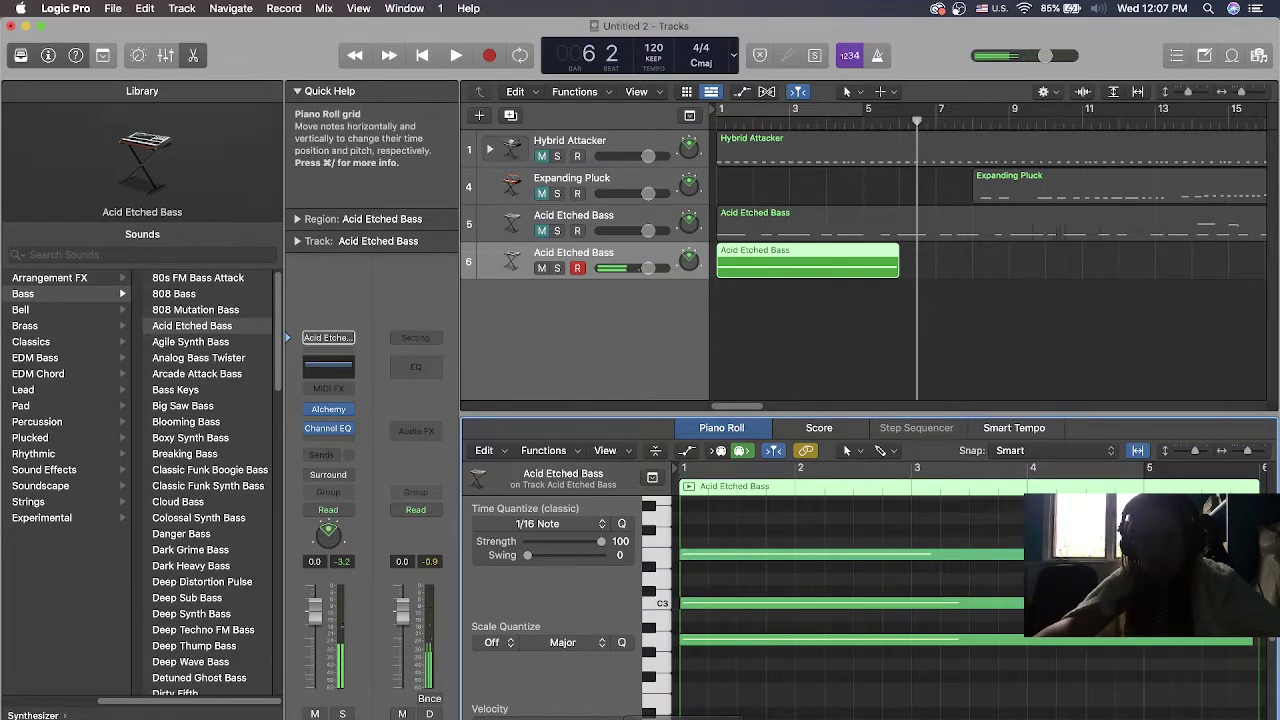
{"action": "scroll", "coordinate": [671, 461], "scroll_direction": "right", "scroll_amount": 5}
{"action": "left_click_drag", "start_coordinate": [791, 538], "coordinate": [840, 648]}
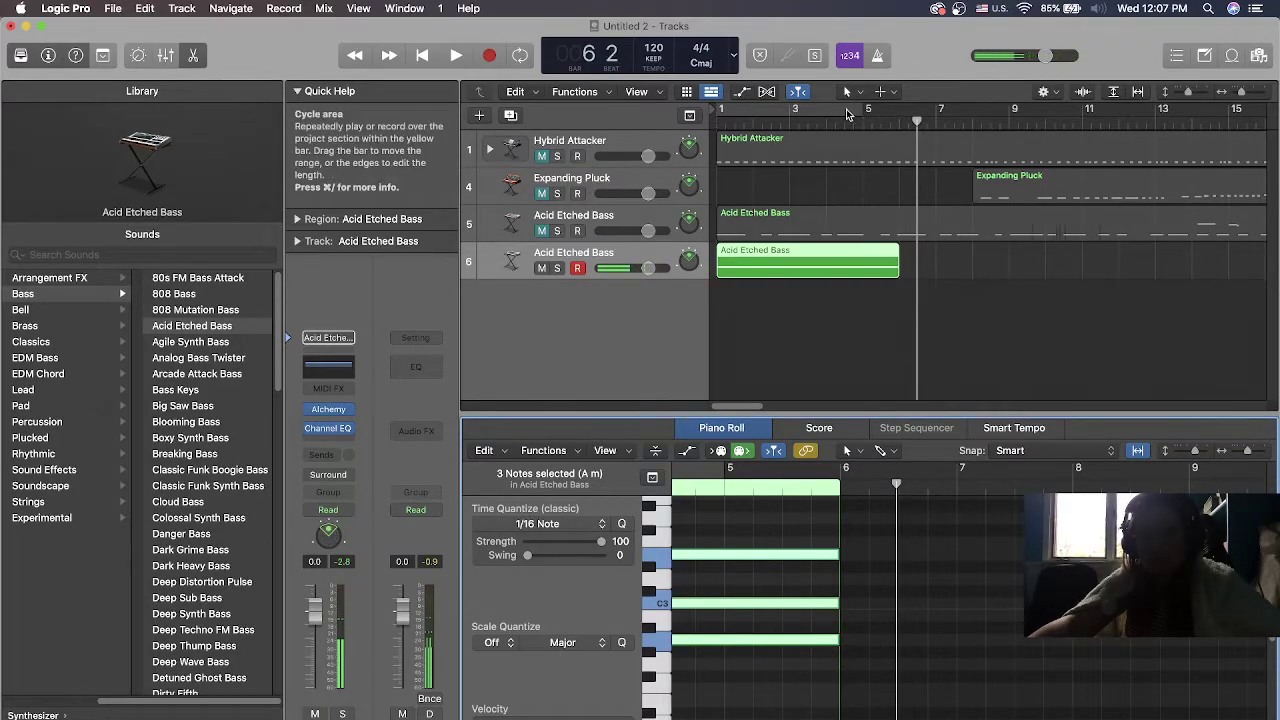
Set a cycle range spanning the new chord region from bar 1 and play it in a loop
{"action": "left_click_drag", "start_coordinate": [868, 112], "coordinate": [898, 116]}
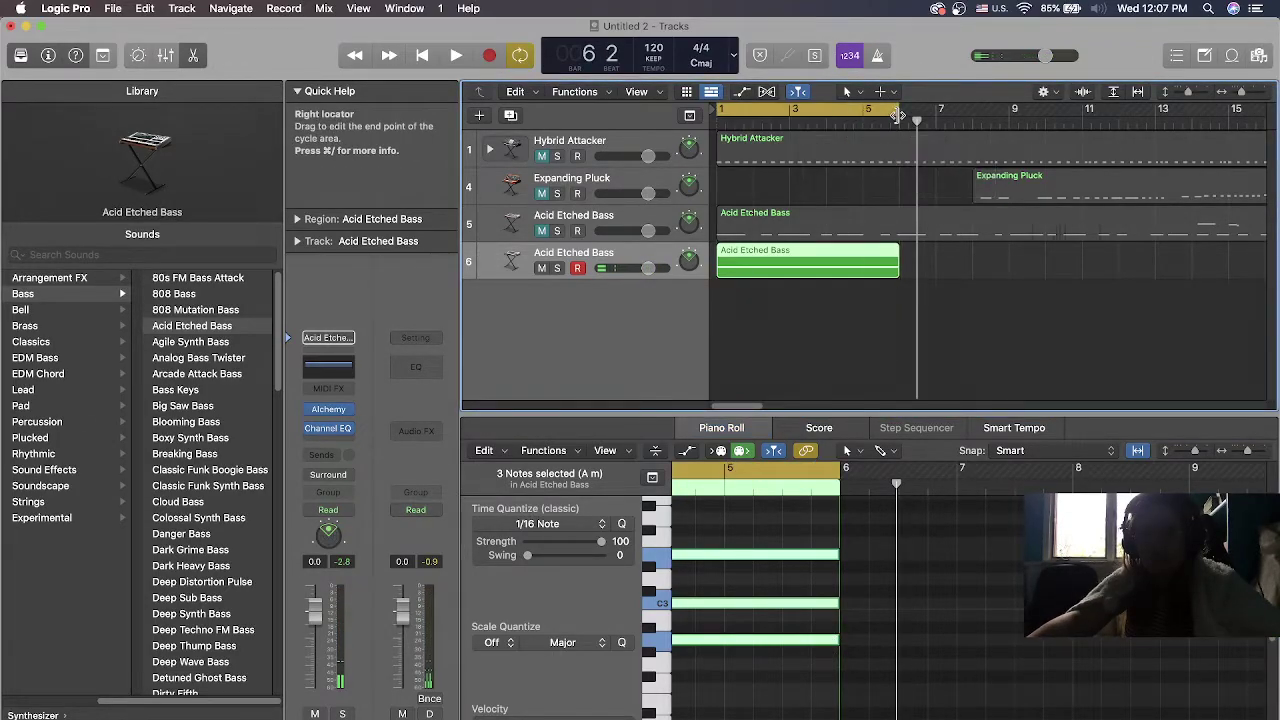
{"action": "key", "text": "space"}
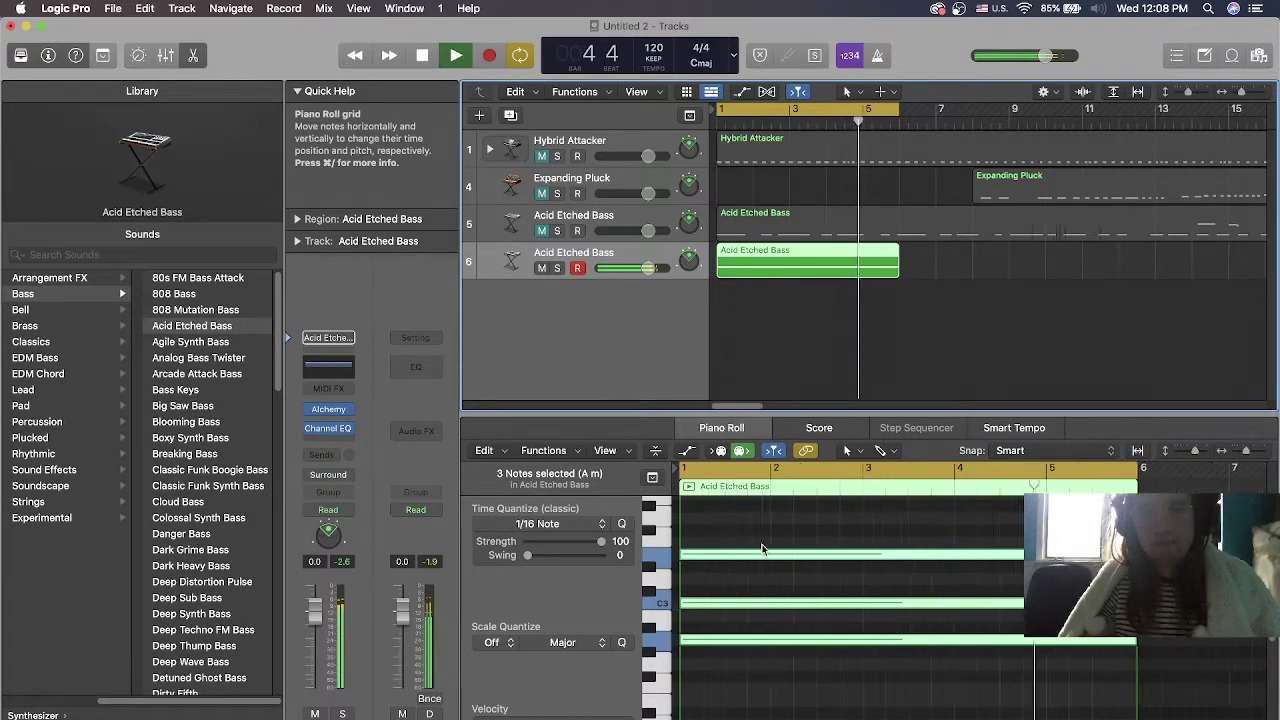
{"action": "scroll", "coordinate": [762, 548], "scroll_direction": "down", "scroll_amount": 5}
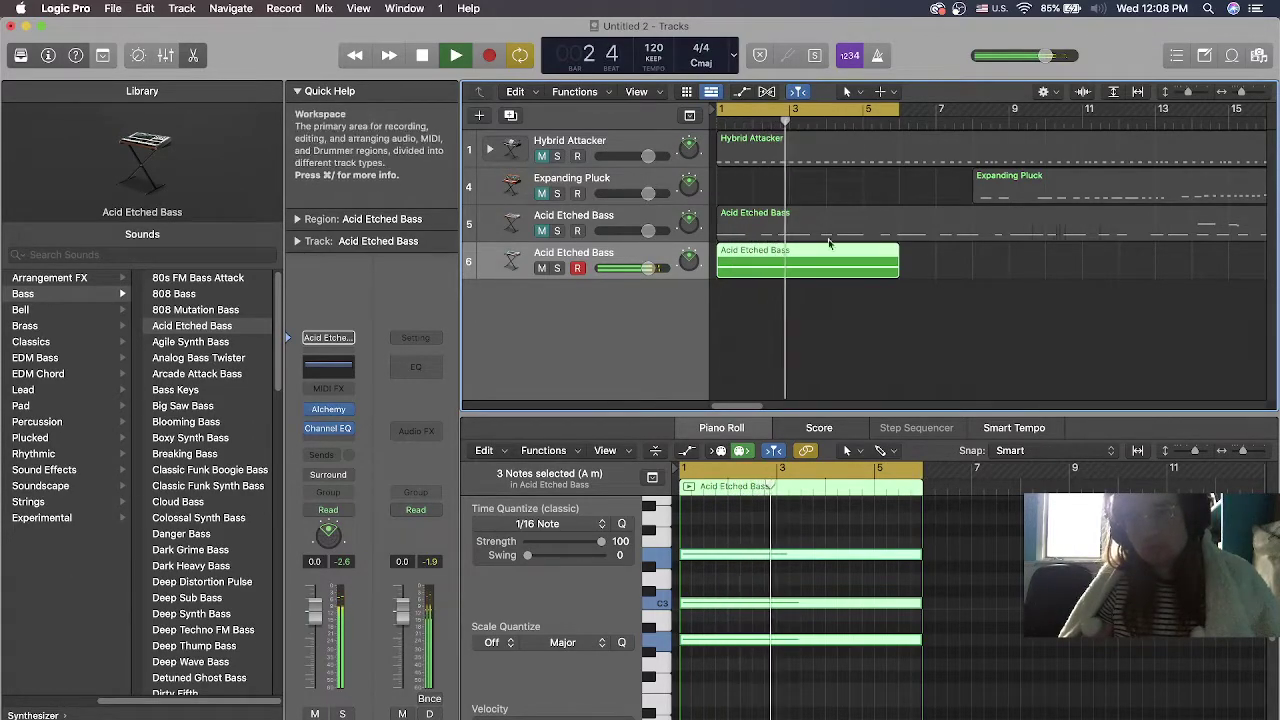
Shorten the cycle range to four bars, ending at bar 5, and trim the chord notes and region to match
{"action": "left_click_drag", "start_coordinate": [890, 112], "coordinate": [862, 116]}
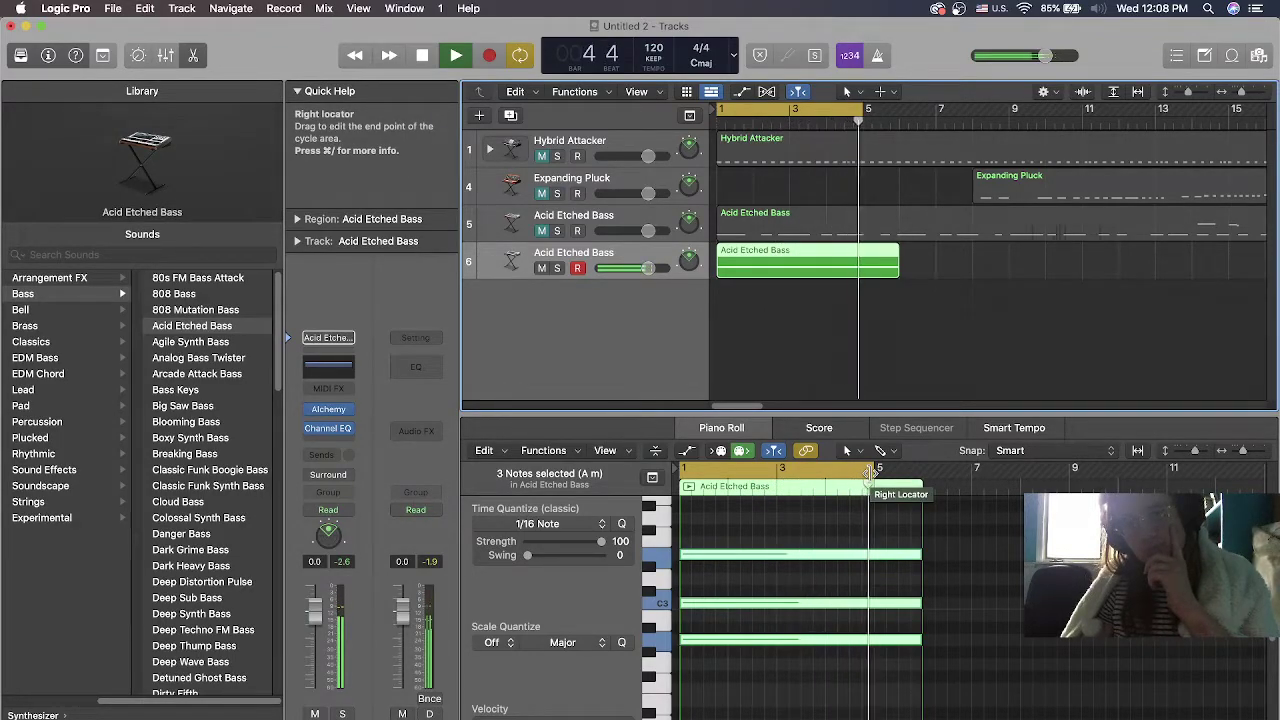
{"action": "key", "text": "space"}
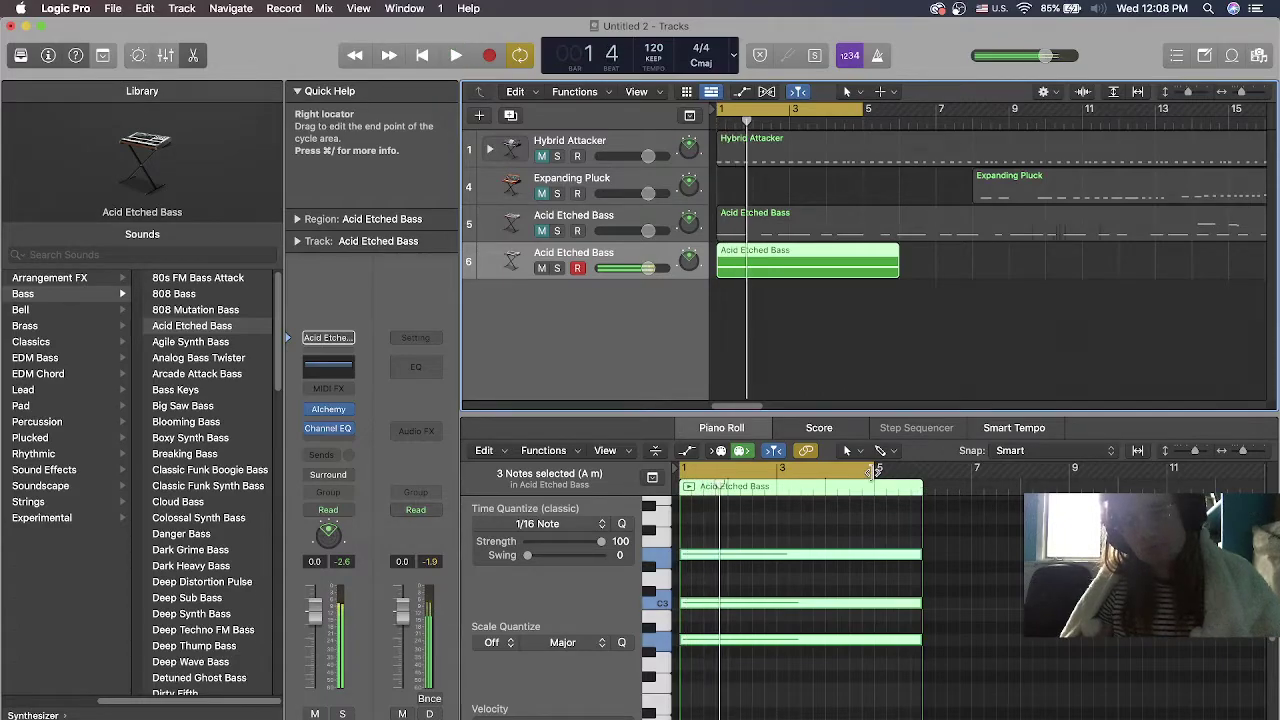
{"action": "left_click", "coordinate": [874, 472]}
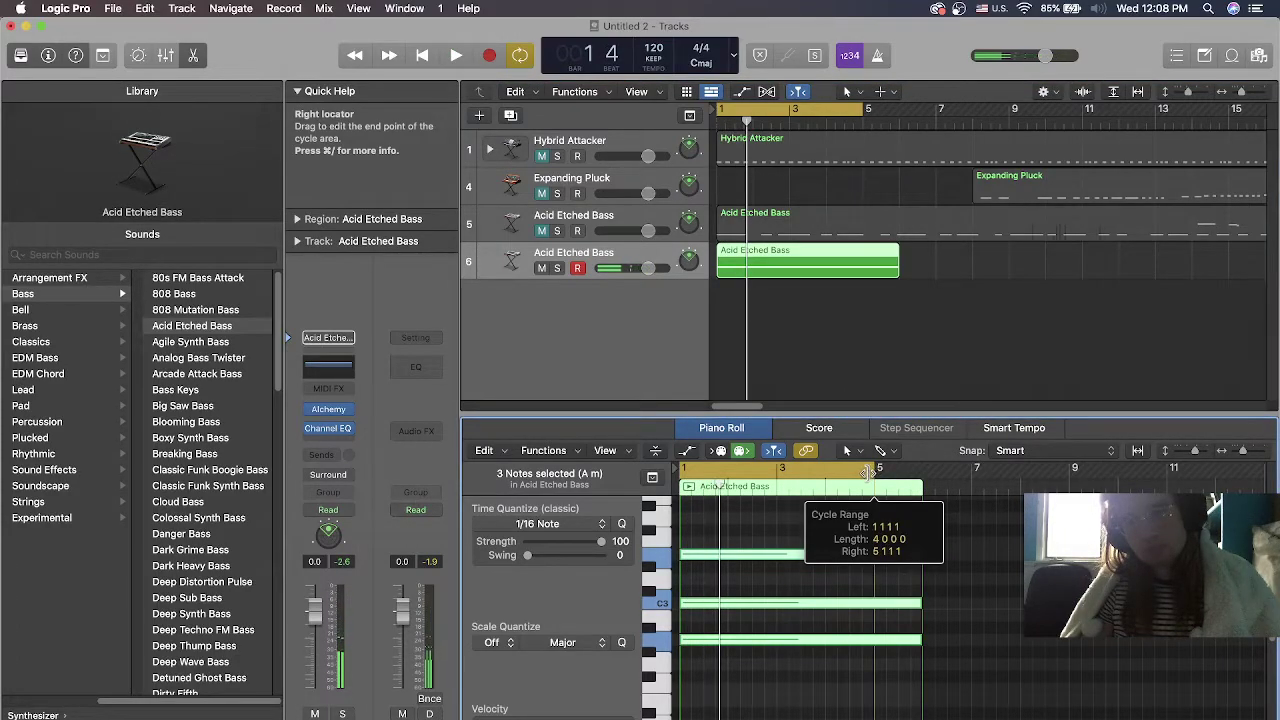
{"action": "key", "text": "space"}
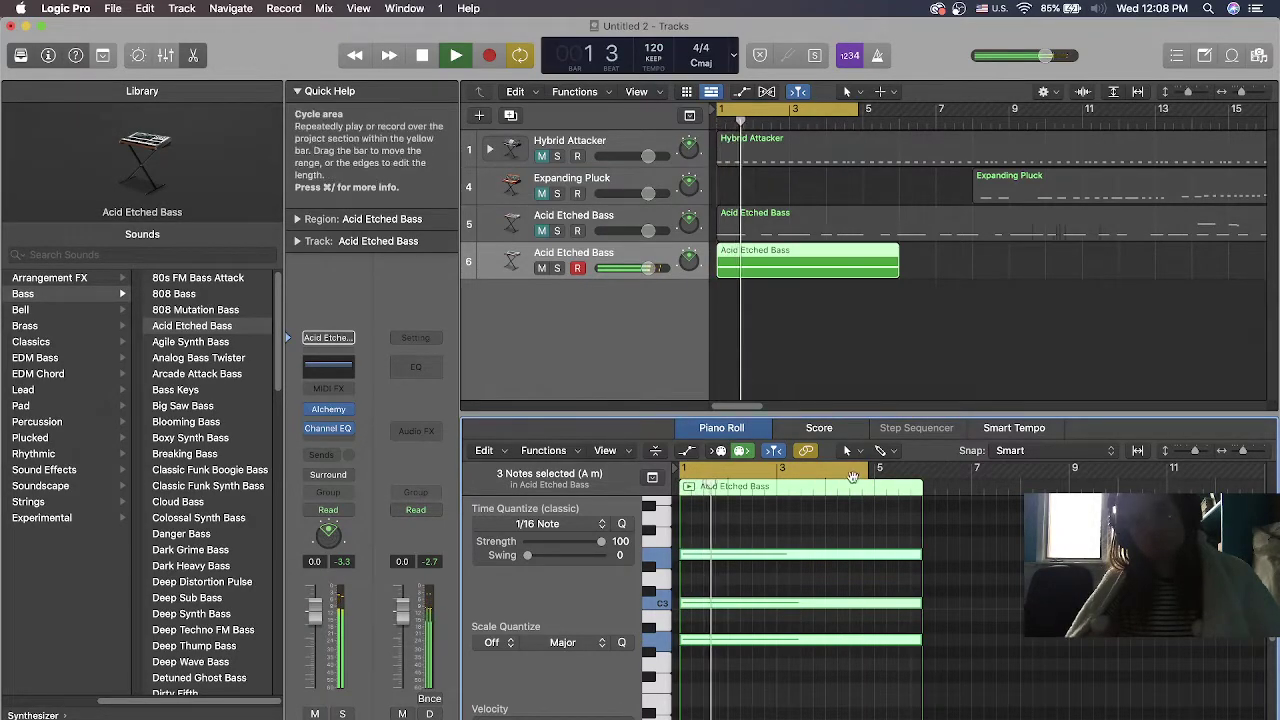
{"action": "left_click_drag", "start_coordinate": [866, 470], "coordinate": [866, 470]}
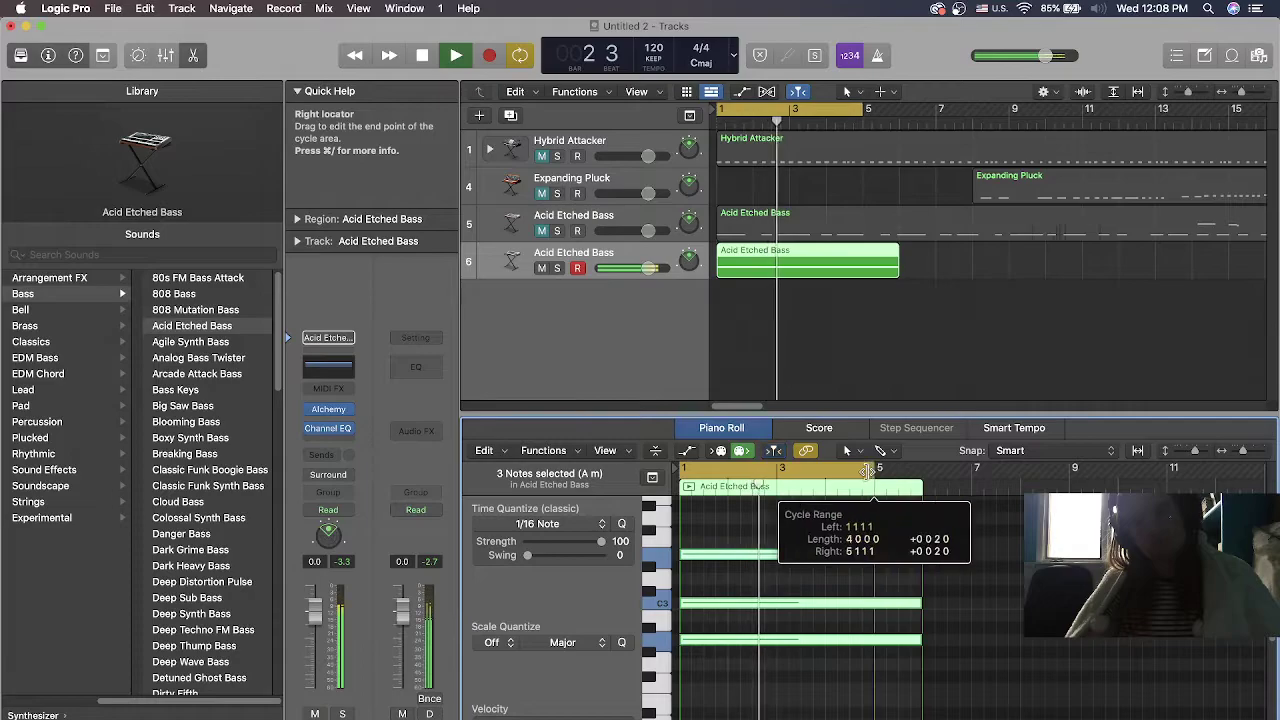
{"action": "left_click_drag", "start_coordinate": [899, 516], "coordinate": [871, 637]}
{"action": "left_click_drag", "start_coordinate": [925, 587], "coordinate": [873, 586]}
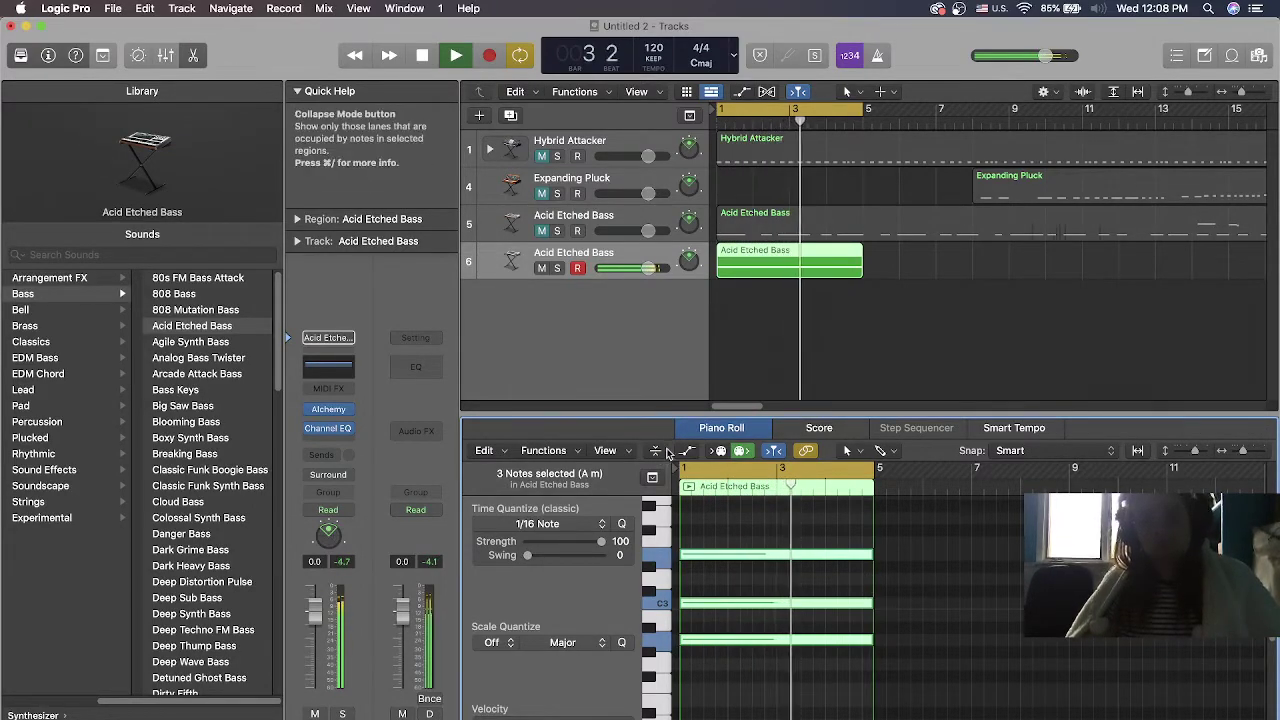
Reopen the chord region in the Piano Roll, fine-tune the ends of its three notes, and play the loop
{"action": "left_click", "coordinate": [139, 57]}
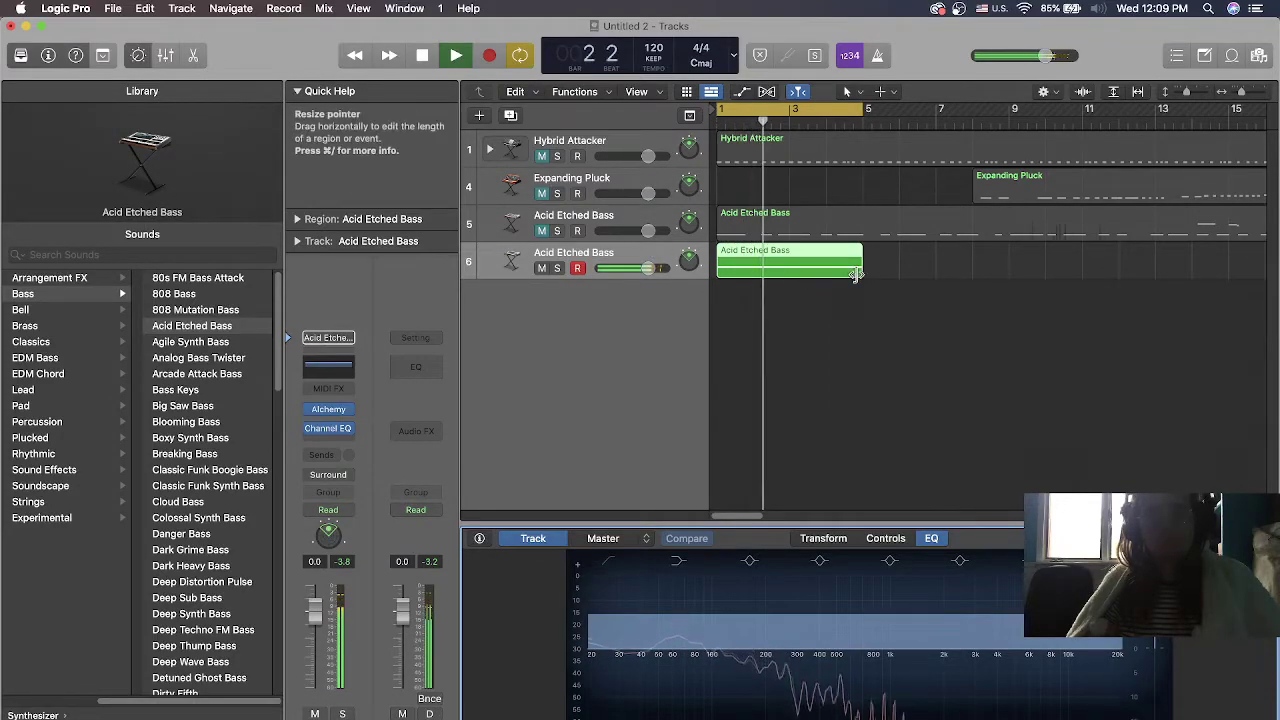
{"action": "double_click", "coordinate": [814, 256]}
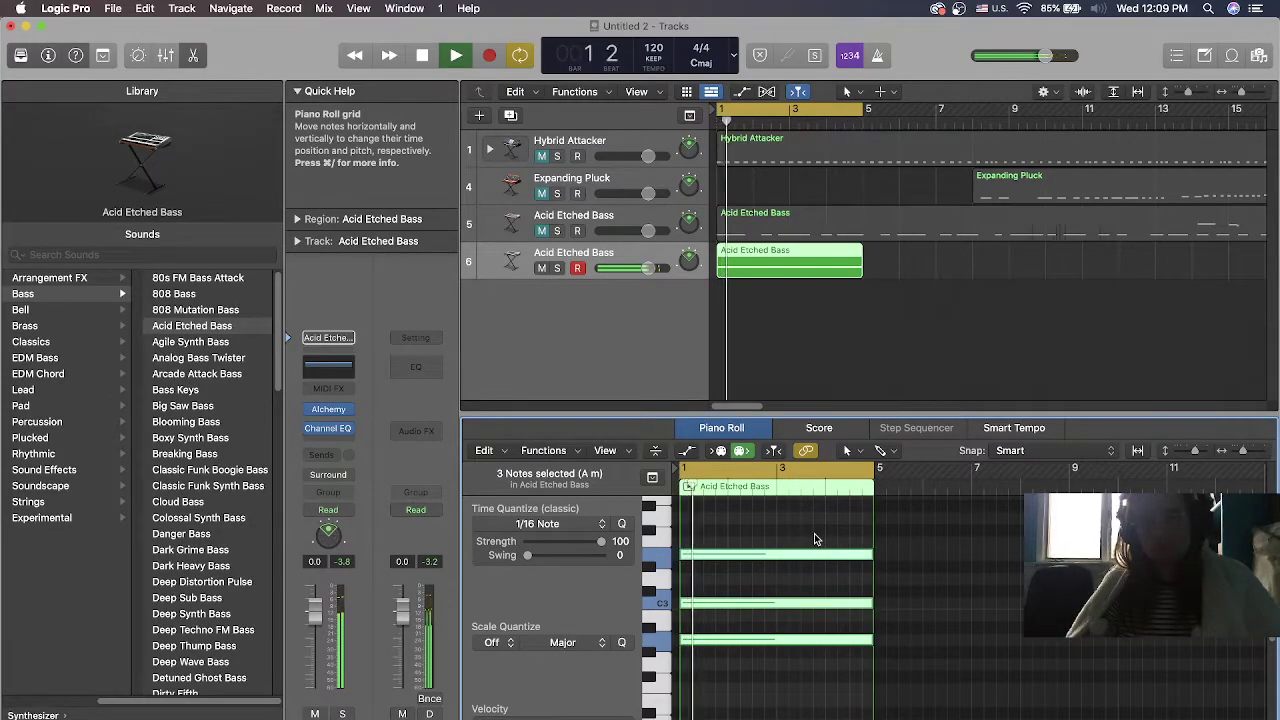
{"action": "left_click", "coordinate": [868, 557]}
{"action": "left_click_drag", "start_coordinate": [870, 557], "coordinate": [880, 558]}
{"action": "left_click_drag", "start_coordinate": [882, 556], "coordinate": [884, 556]}
{"action": "key", "text": "space"}
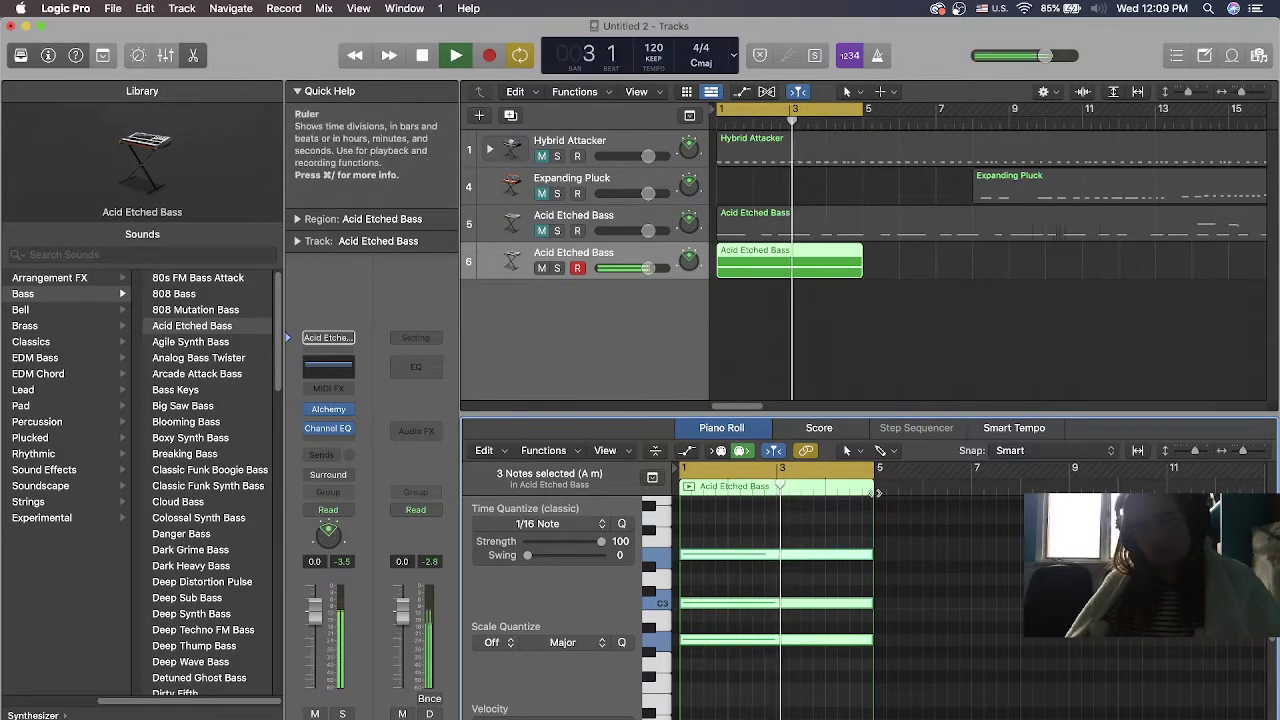
Extend the cycle range and the Acid Etched Bass chord region on track 6 to end at bar 6
{"action": "left_click_drag", "start_coordinate": [875, 474], "coordinate": [922, 472]}
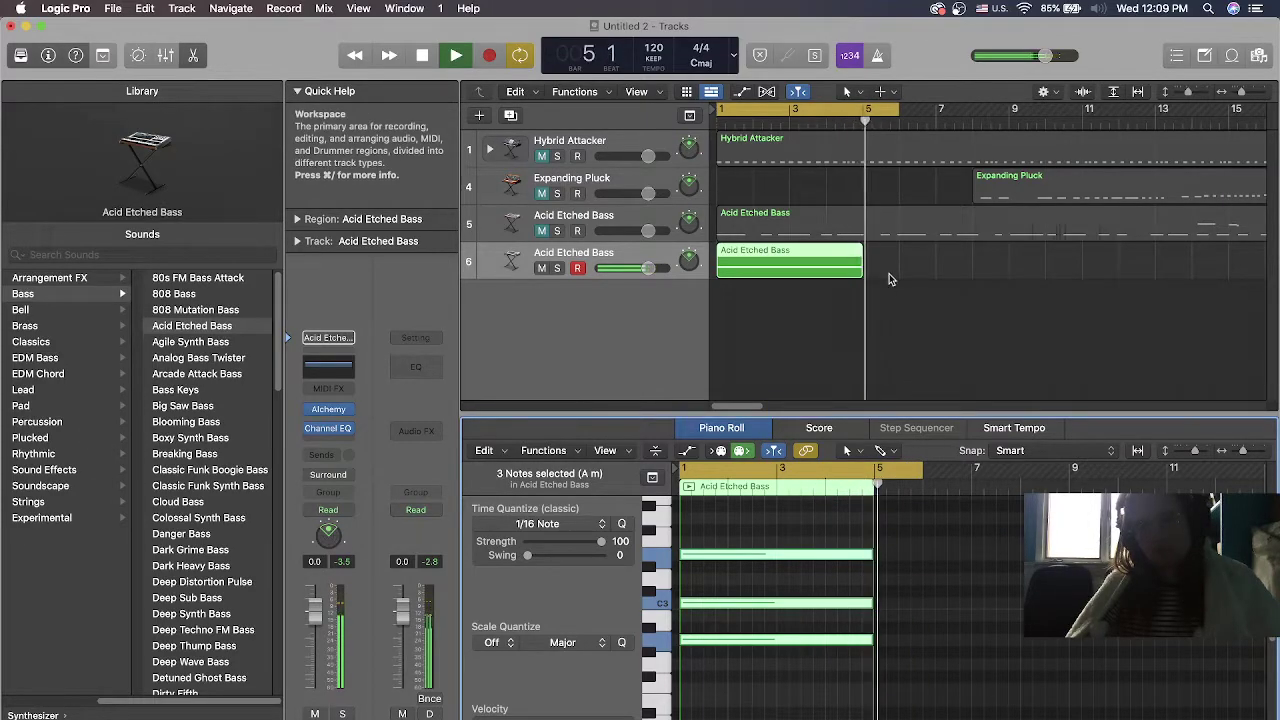
{"action": "left_click_drag", "start_coordinate": [860, 276], "coordinate": [900, 275]}
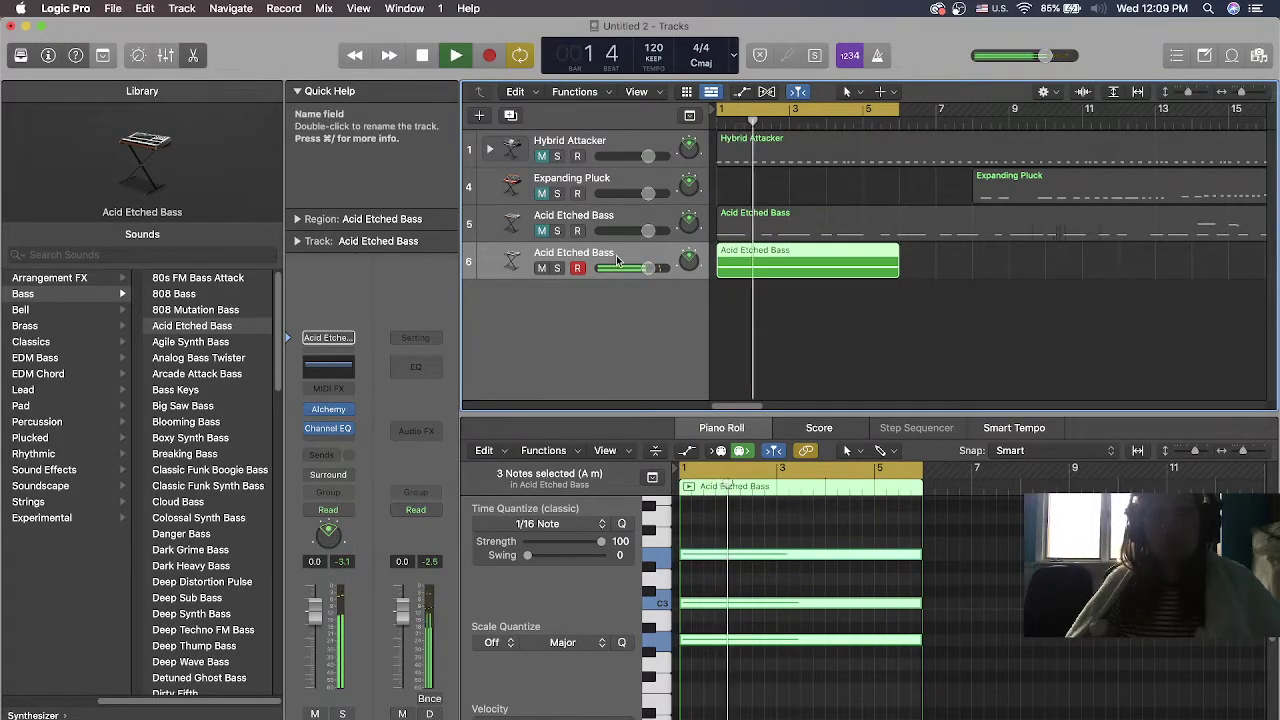
Show the track's Smart Controls, turn FM Mod down to minimum, and set the knob beside the Transform Pad to 0.0 %
{"action": "key", "text": "b"}
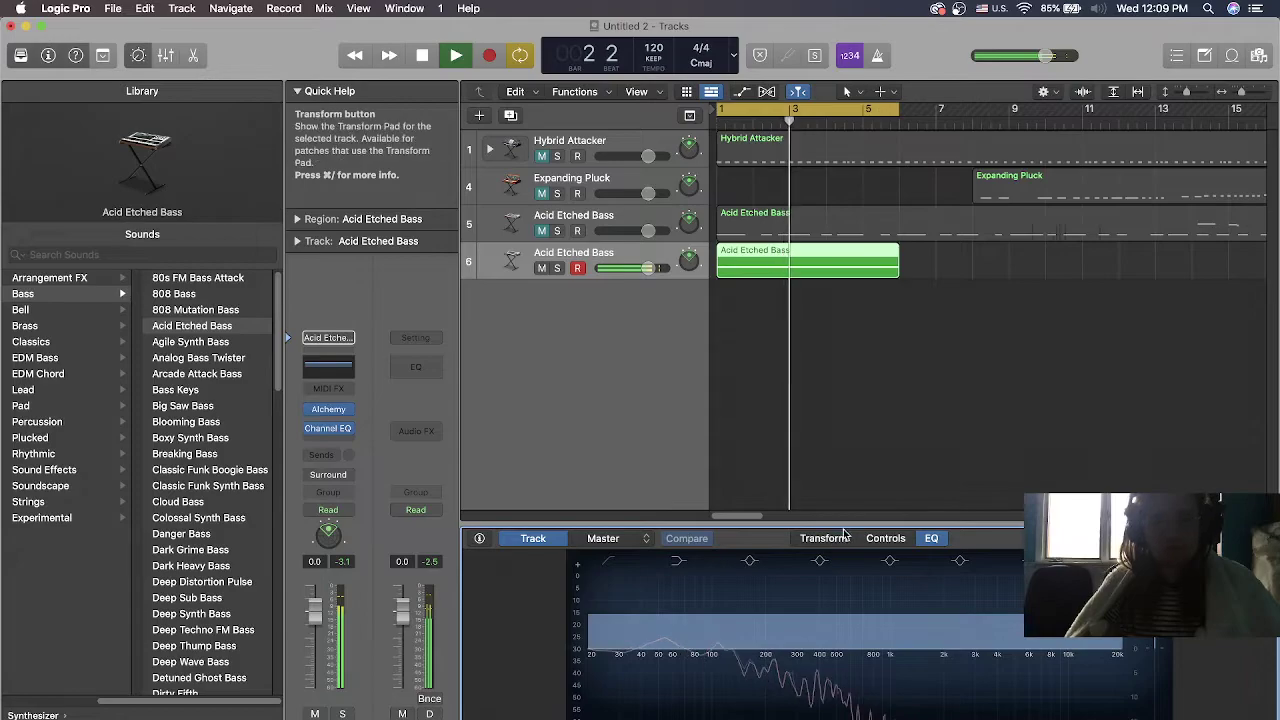
{"action": "left_click", "coordinate": [885, 538]}
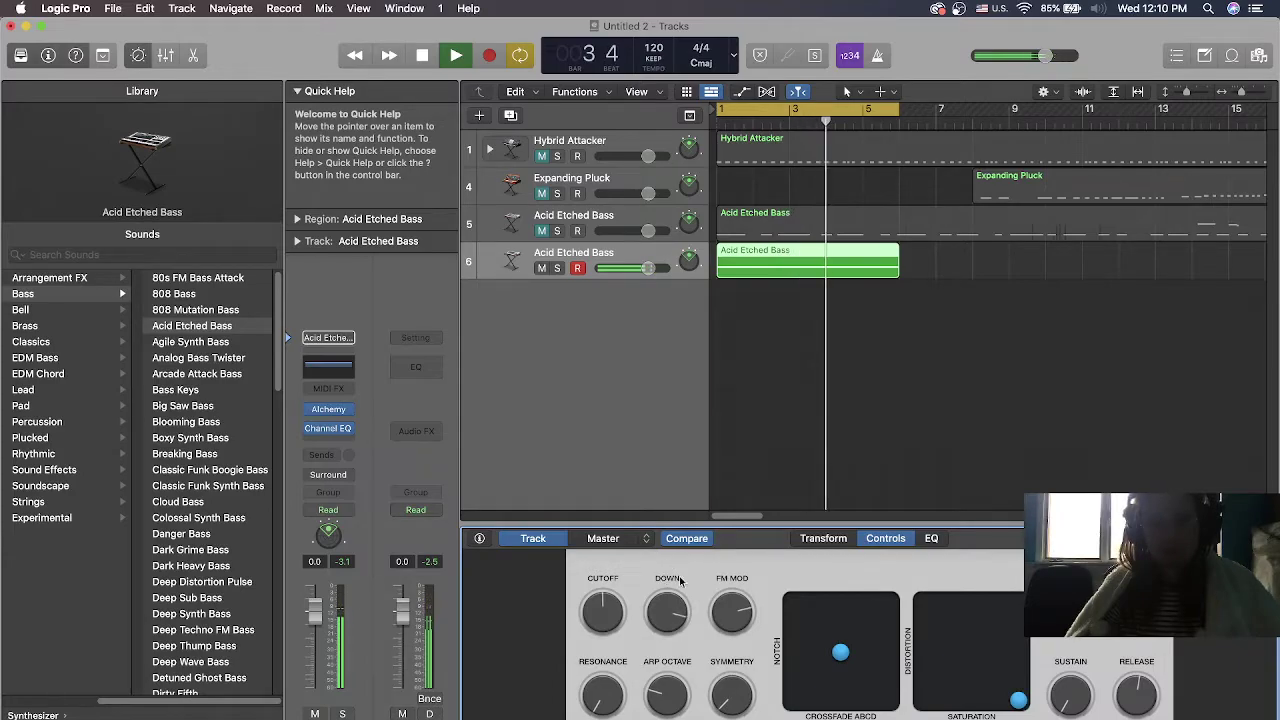
{"action": "left_click_drag", "start_coordinate": [729, 620], "coordinate": [731, 541]}
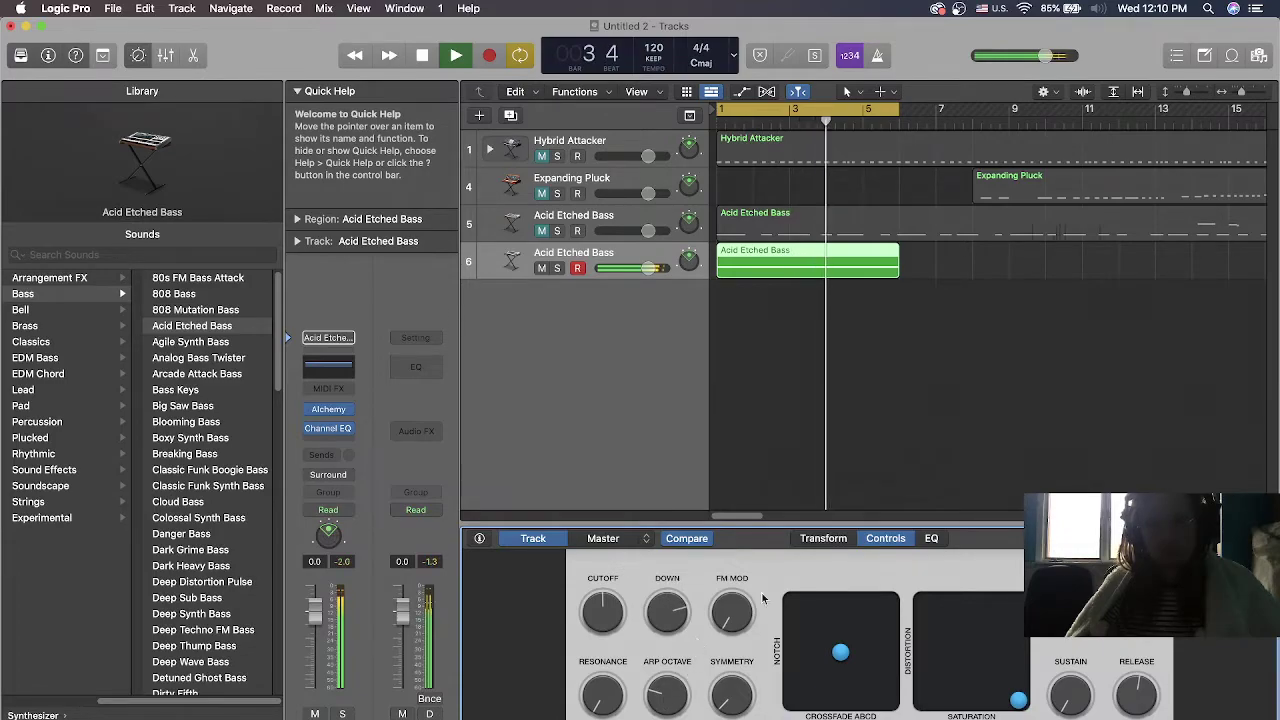
{"action": "left_click", "coordinate": [826, 539]}
{"action": "left_click_drag", "start_coordinate": [1096, 693], "coordinate": [1096, 715]}
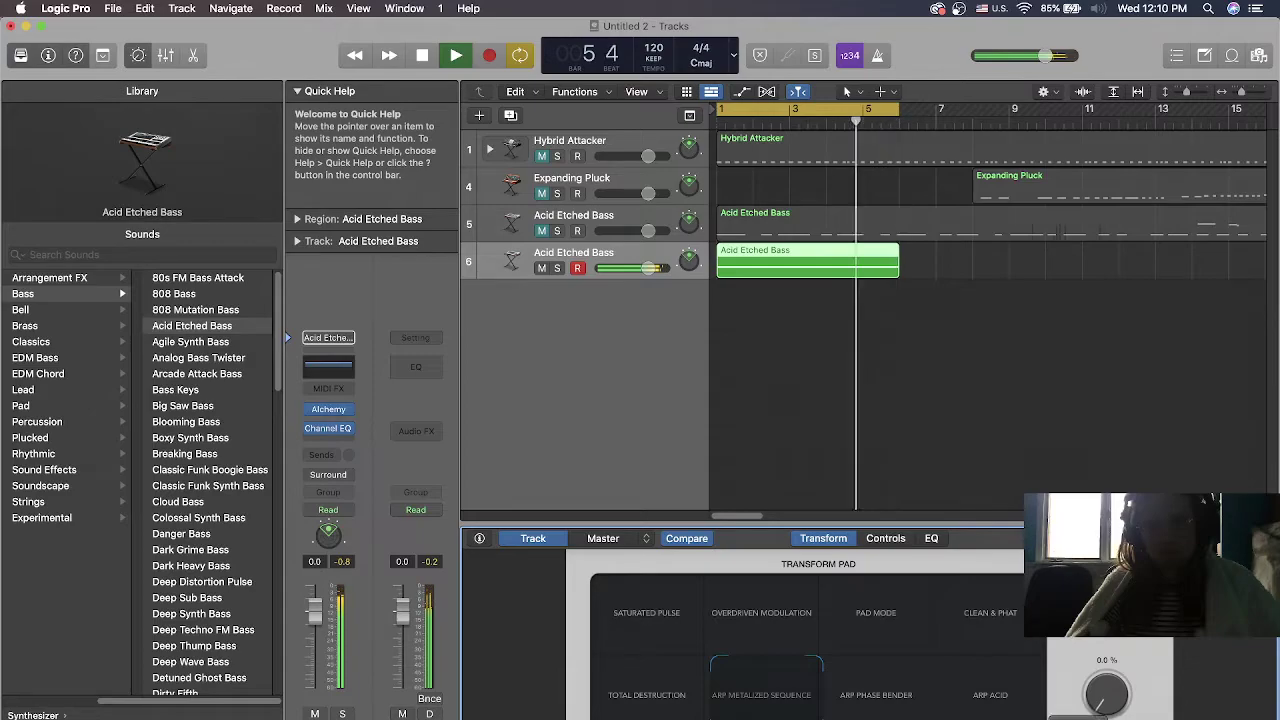
Adjust Arp Rate and Cutoff by ear, and move the Notch/Crossfade ABCD pad's point to its upper-left corner
{"action": "left_click", "coordinate": [887, 539]}
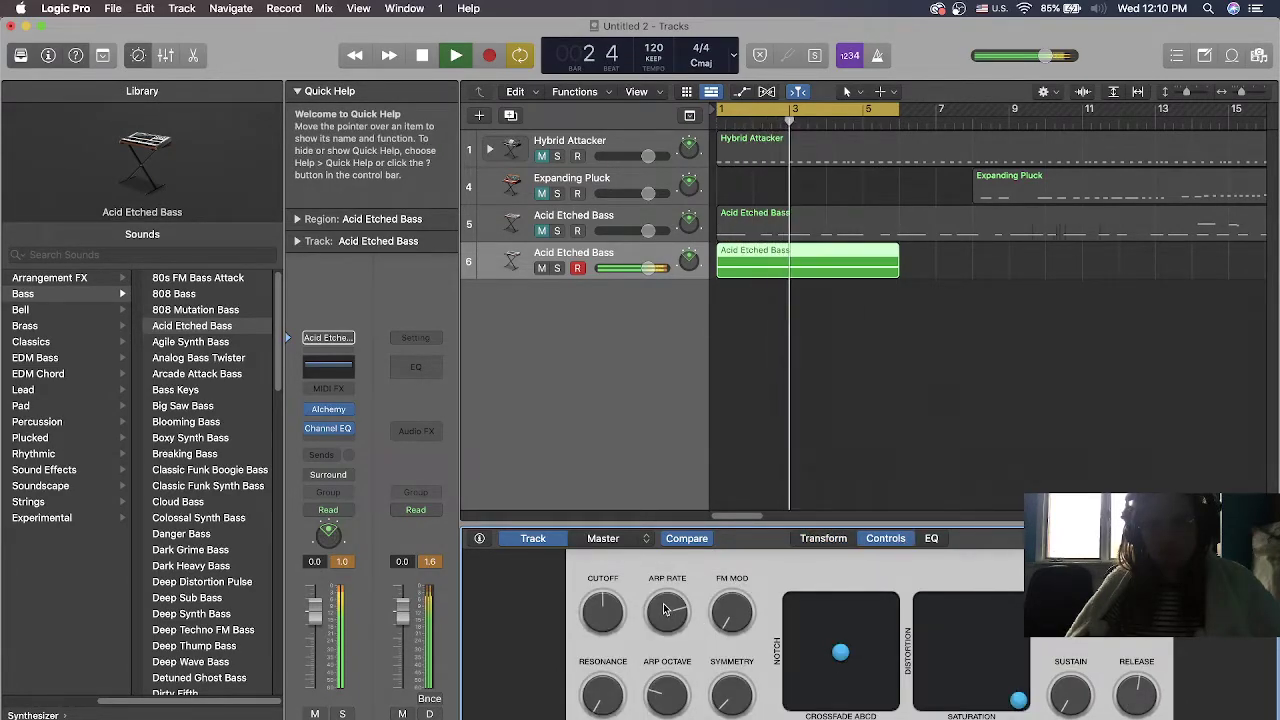
{"action": "left_click_drag", "start_coordinate": [665, 609], "coordinate": [667, 605]}
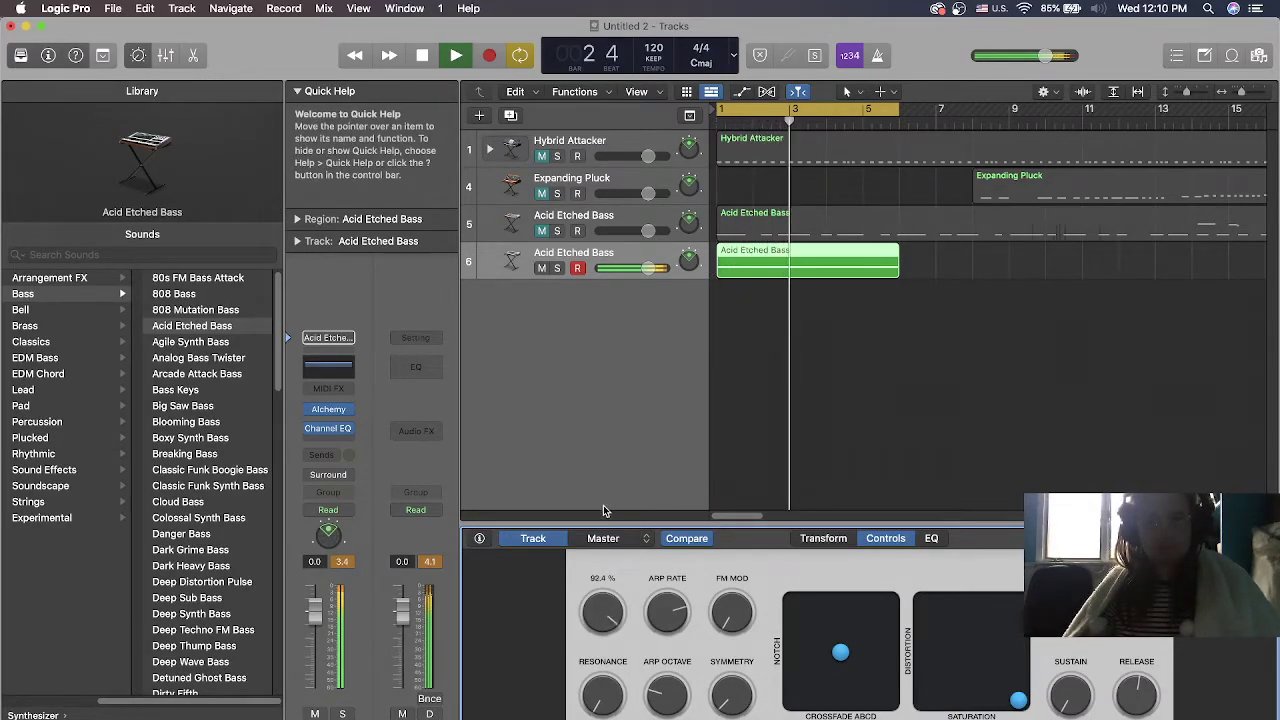
{"action": "left_click_drag", "start_coordinate": [590, 603], "coordinate": [597, 594]}
{"action": "left_click_drag", "start_coordinate": [828, 653], "coordinate": [768, 575]}
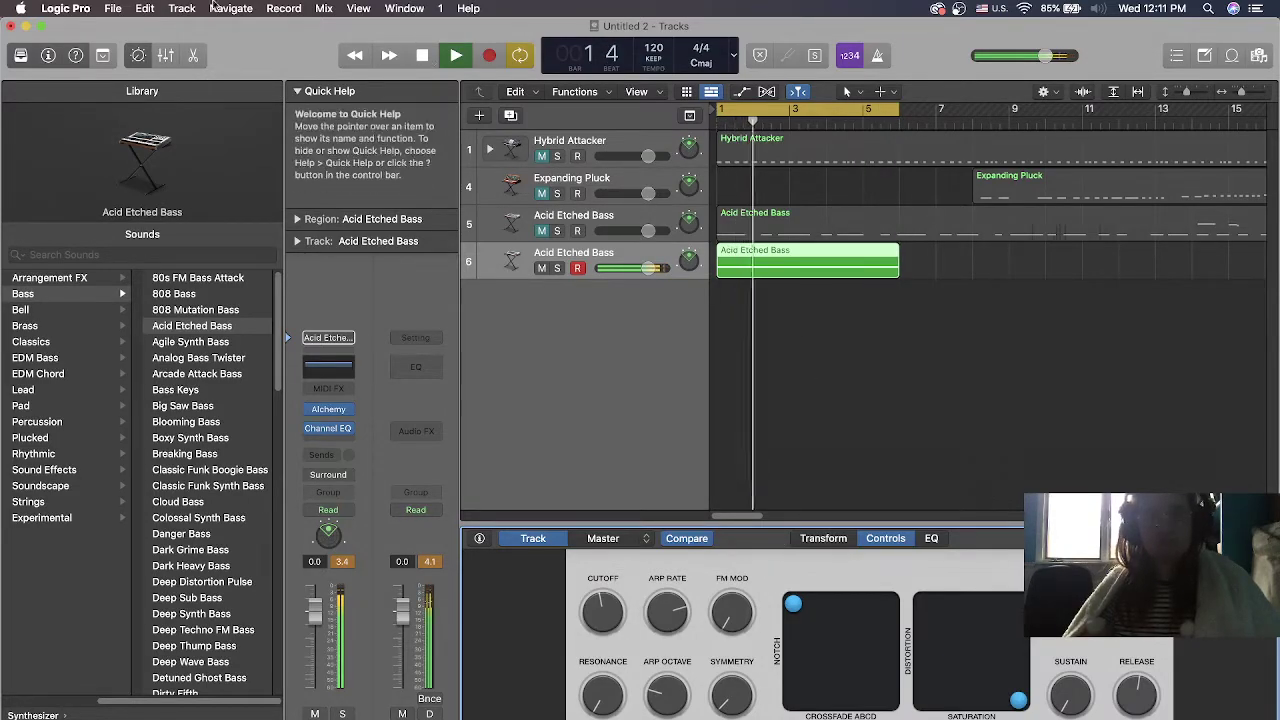
Save the project under the name Change as a package that includes Alchemy audio data
{"action": "left_click", "coordinate": [113, 8]}
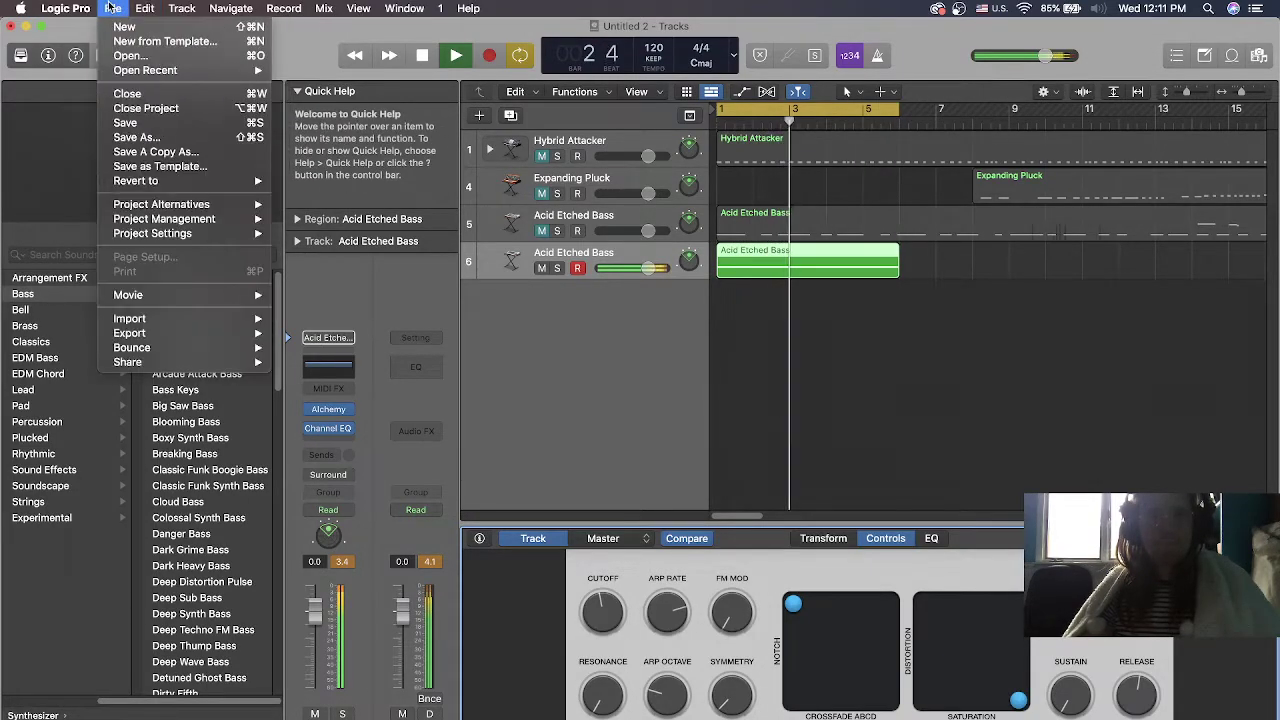
{"action": "left_click", "coordinate": [139, 141]}
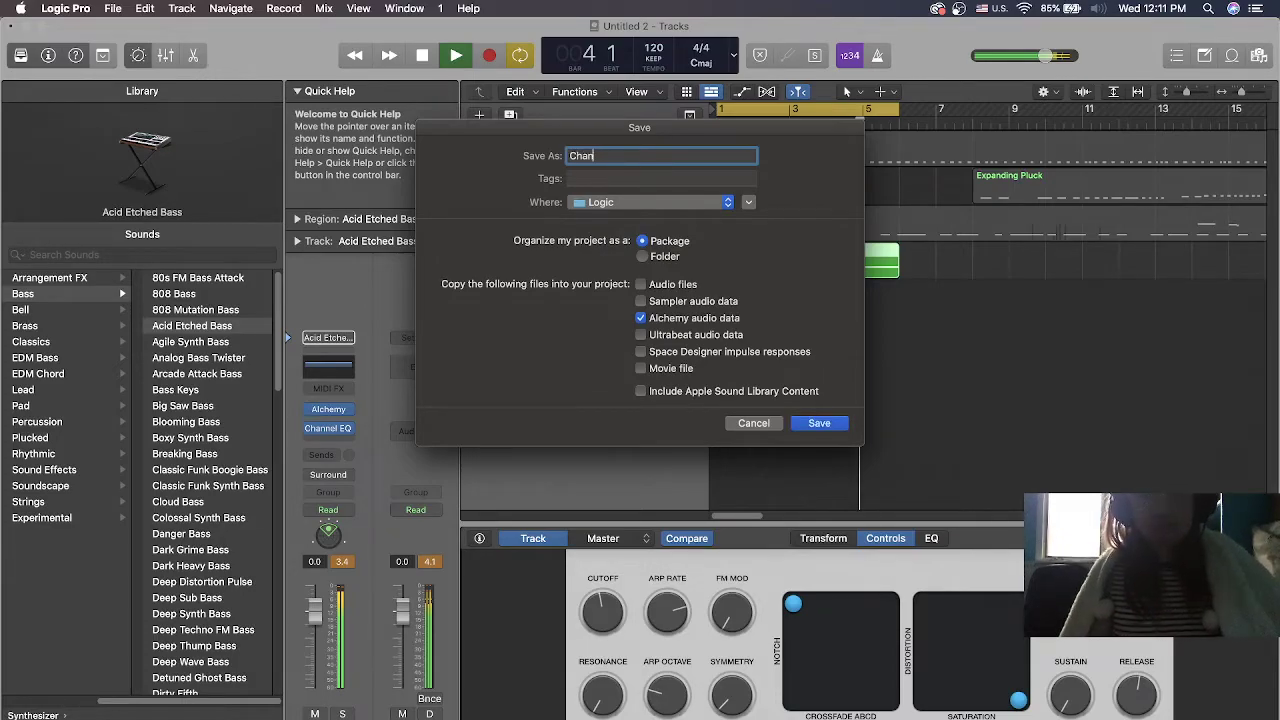
{"action": "type", "text": "e"}
{"action": "key", "text": "Return"}
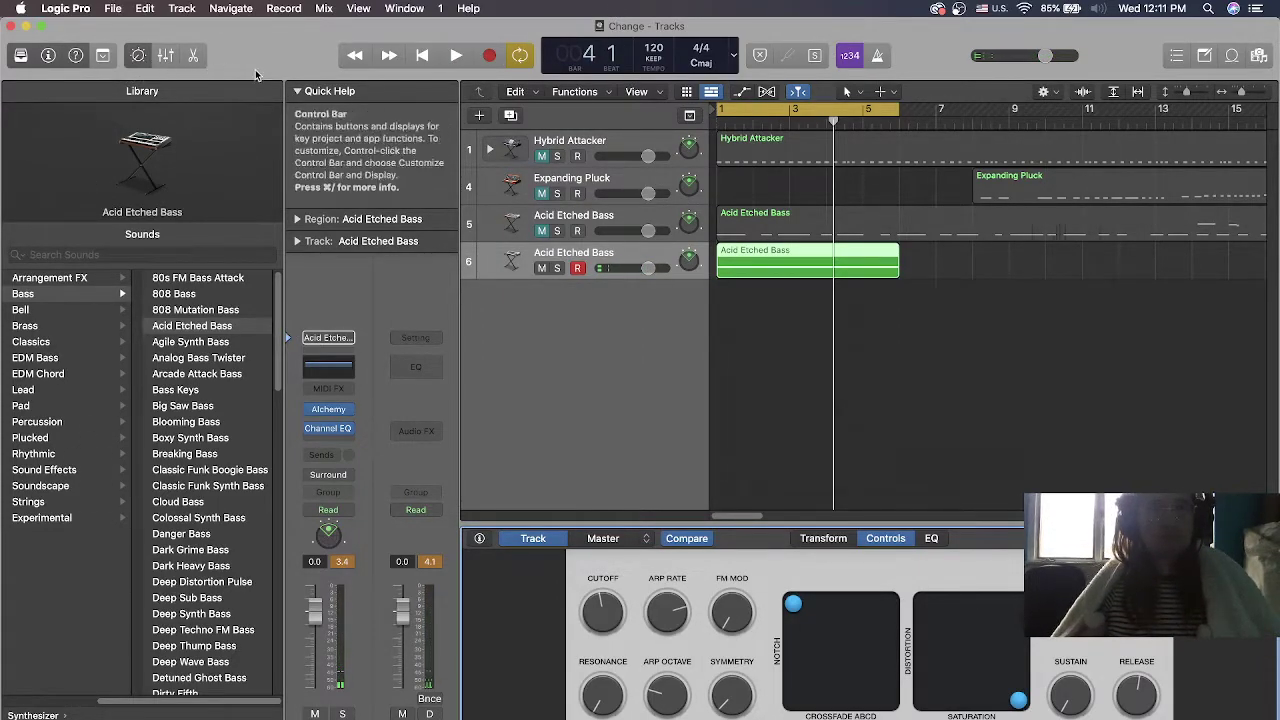
Play the chord loop while varying Cutoff, bringing it to 45.6 %
{"action": "key", "text": "space"}
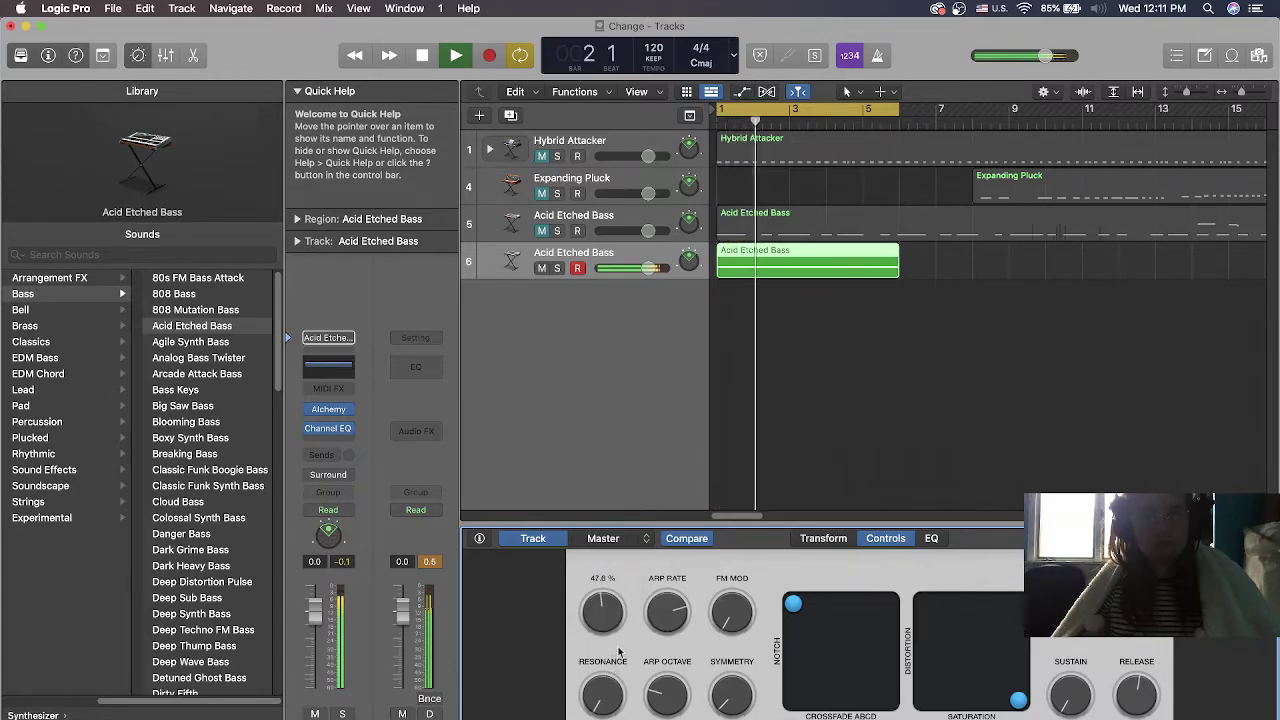
{"action": "left_click_drag", "start_coordinate": [622, 618], "coordinate": [633, 655]}
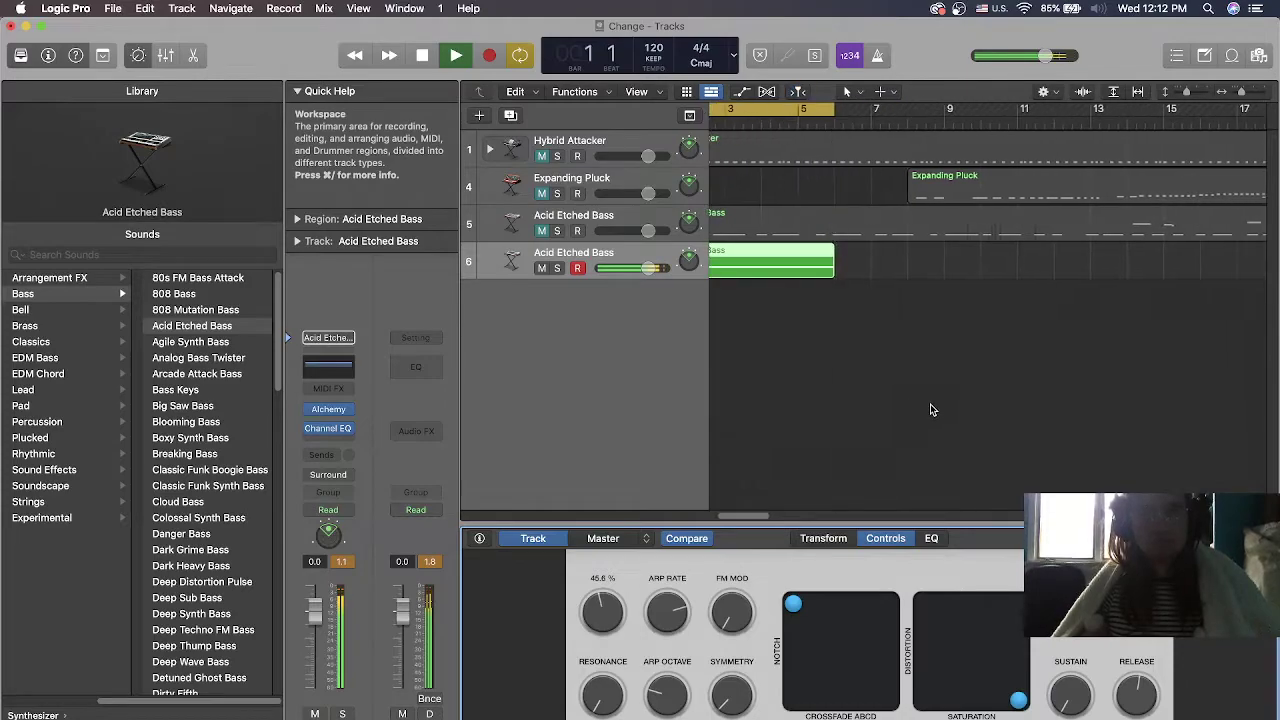
{"action": "scroll", "coordinate": [880, 360], "scroll_direction": "down", "scroll_amount": 3}
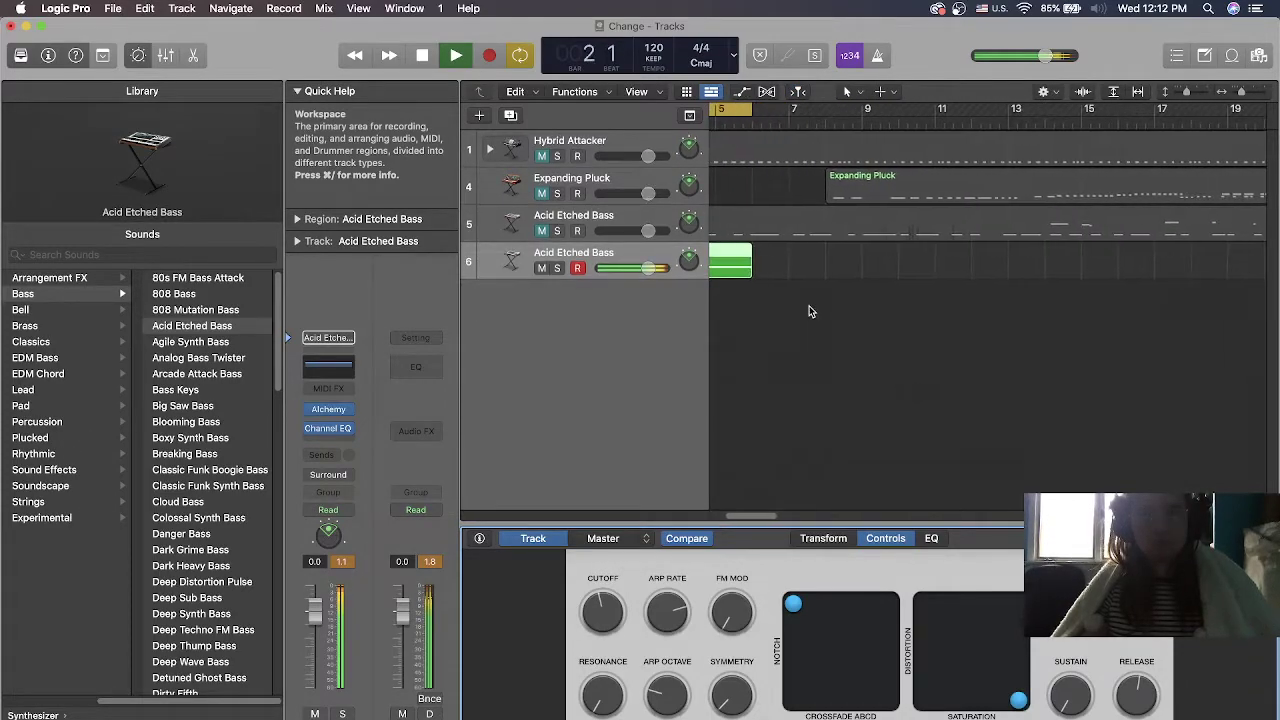
{"action": "scroll", "coordinate": [790, 305], "scroll_direction": "up", "scroll_amount": 3}
{"action": "scroll", "coordinate": [743, 295], "scroll_direction": "right", "scroll_amount": 1}
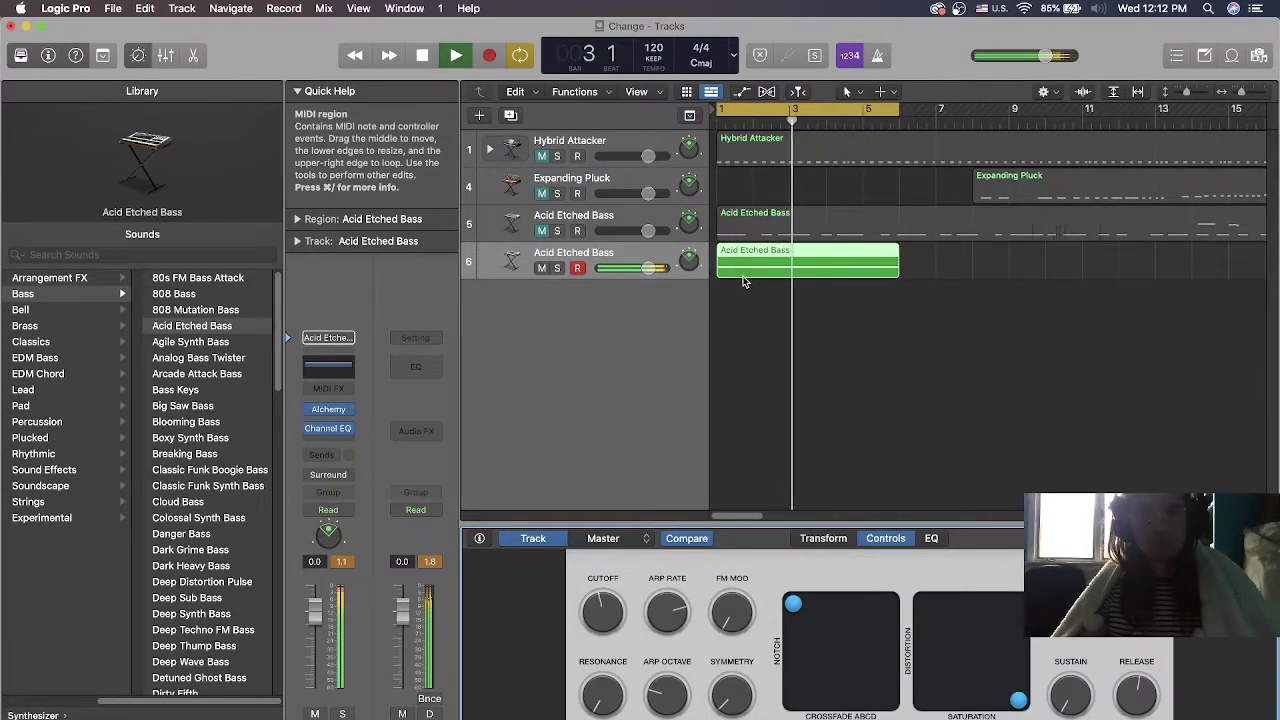
Move the chord region to bar 13 and record a Cutoff sweep on track 6 across bars 1 to 6
{"action": "key", "text": "space"}
{"action": "left_click_drag", "start_coordinate": [740, 266], "coordinate": [1176, 253]}
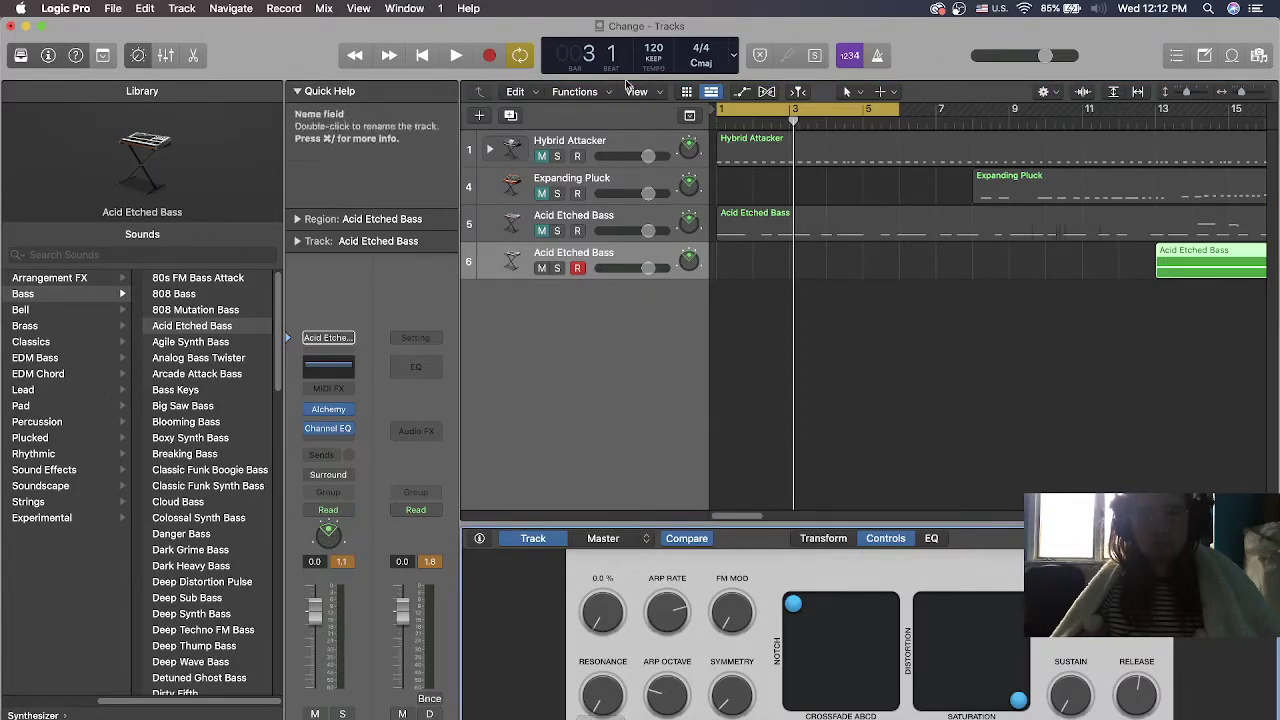
{"action": "left_click", "coordinate": [489, 55]}
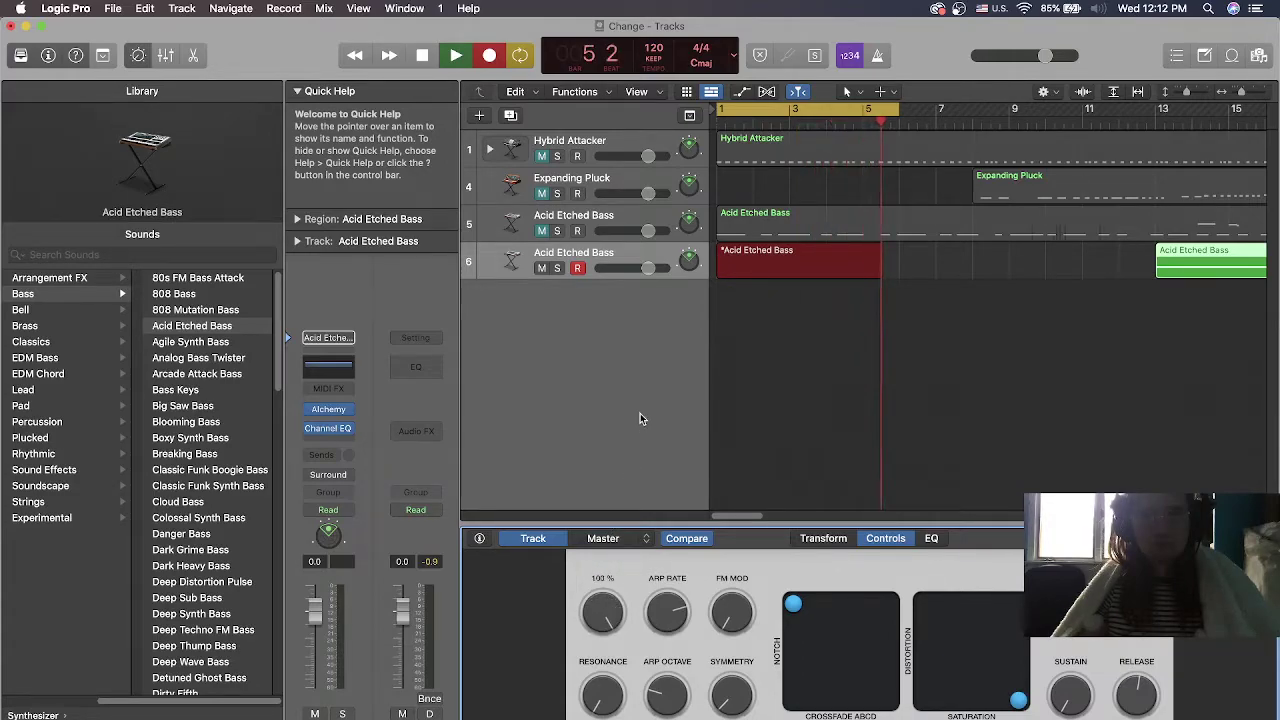
{"action": "key", "text": "space"}
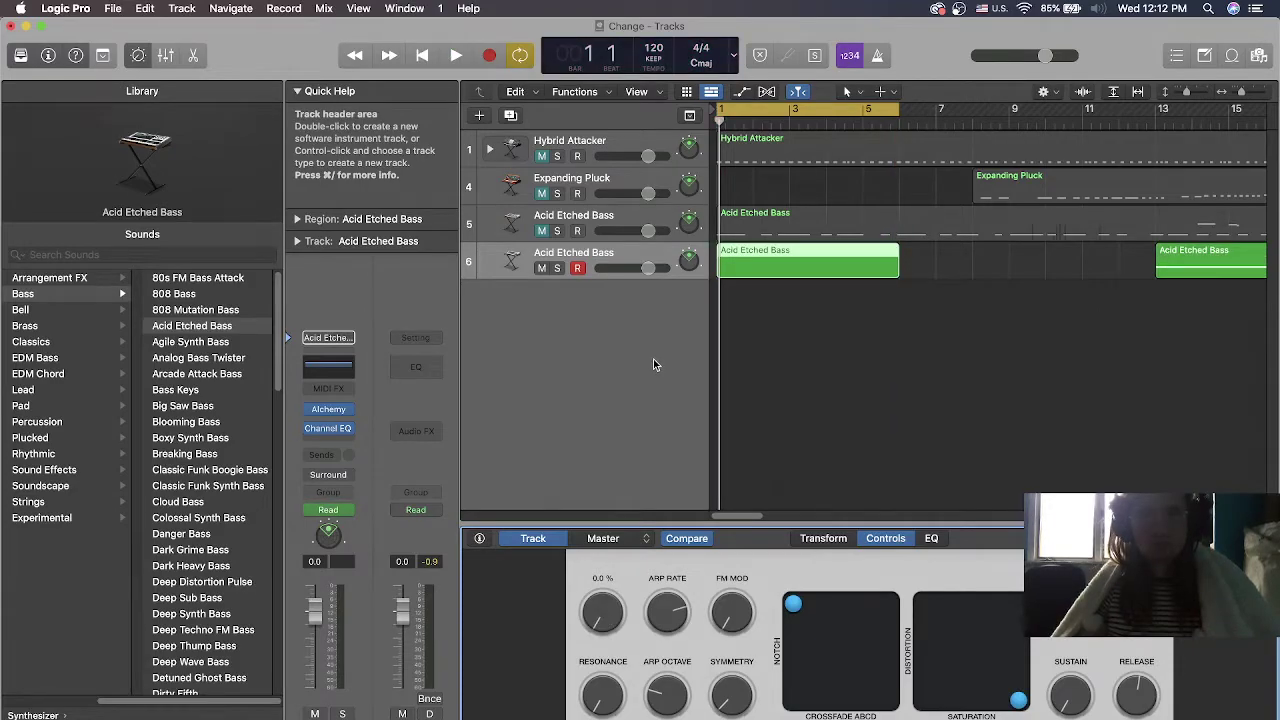
Scrub through the recorded sweep region and play it from bar 1 to check the Cutoff movement
{"action": "left_click", "coordinate": [858, 125]}
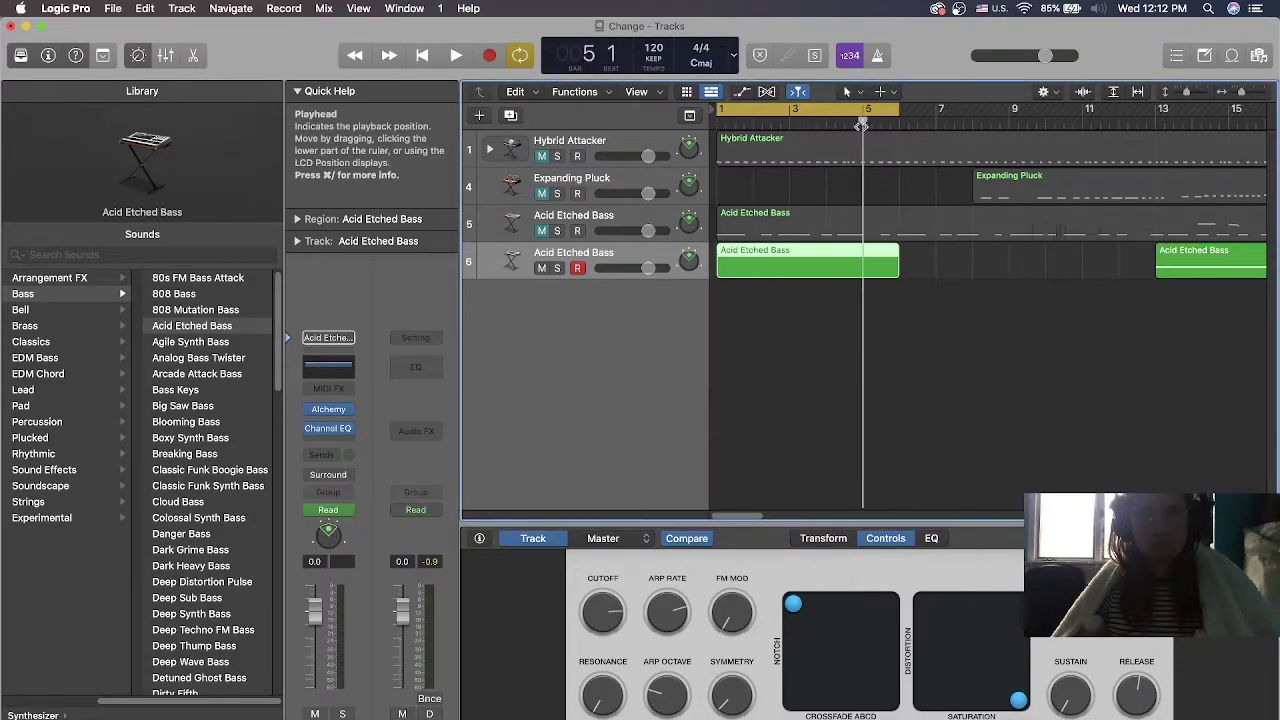
{"action": "left_click_drag", "start_coordinate": [893, 127], "coordinate": [648, 137]}
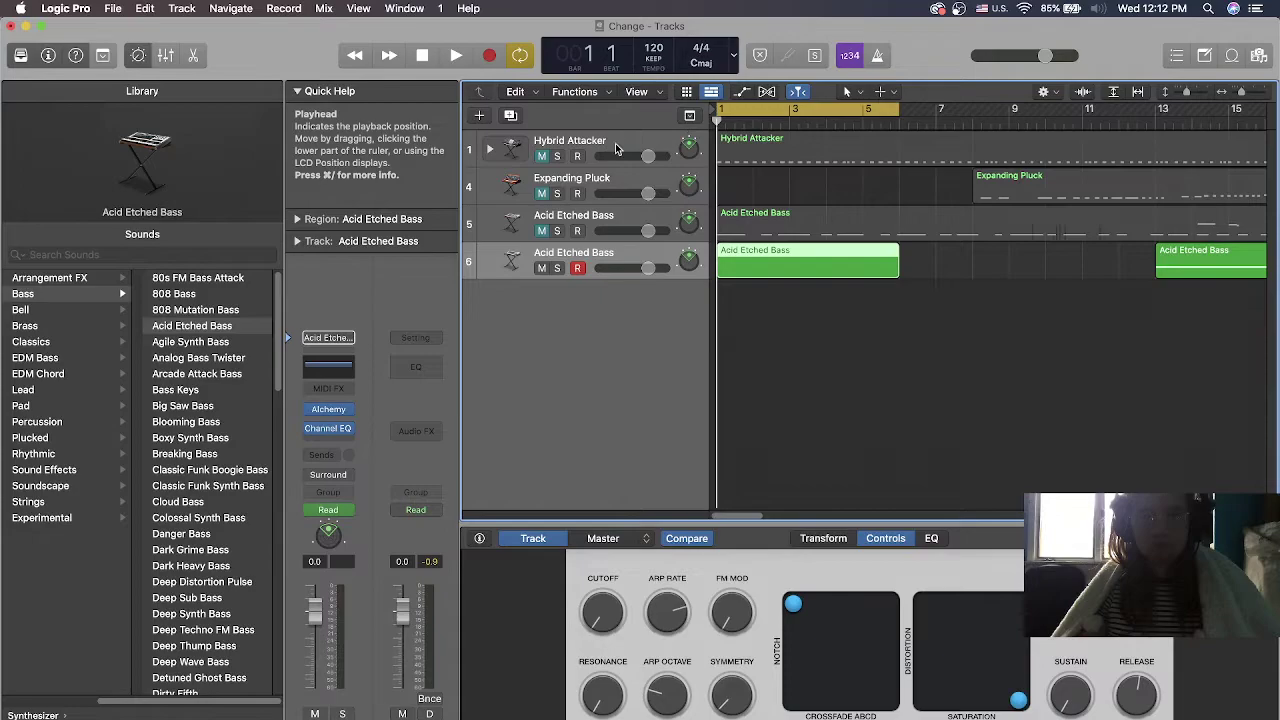
{"action": "key", "text": "space"}
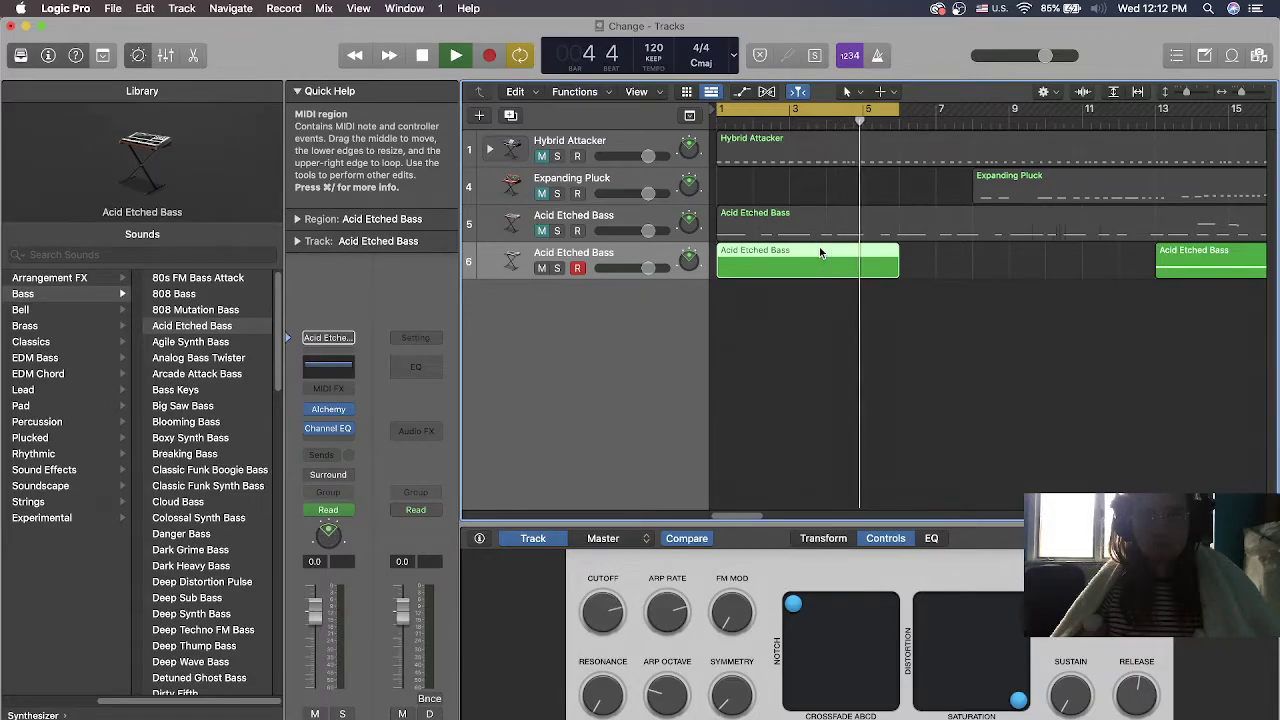
{"action": "key", "text": "space"}
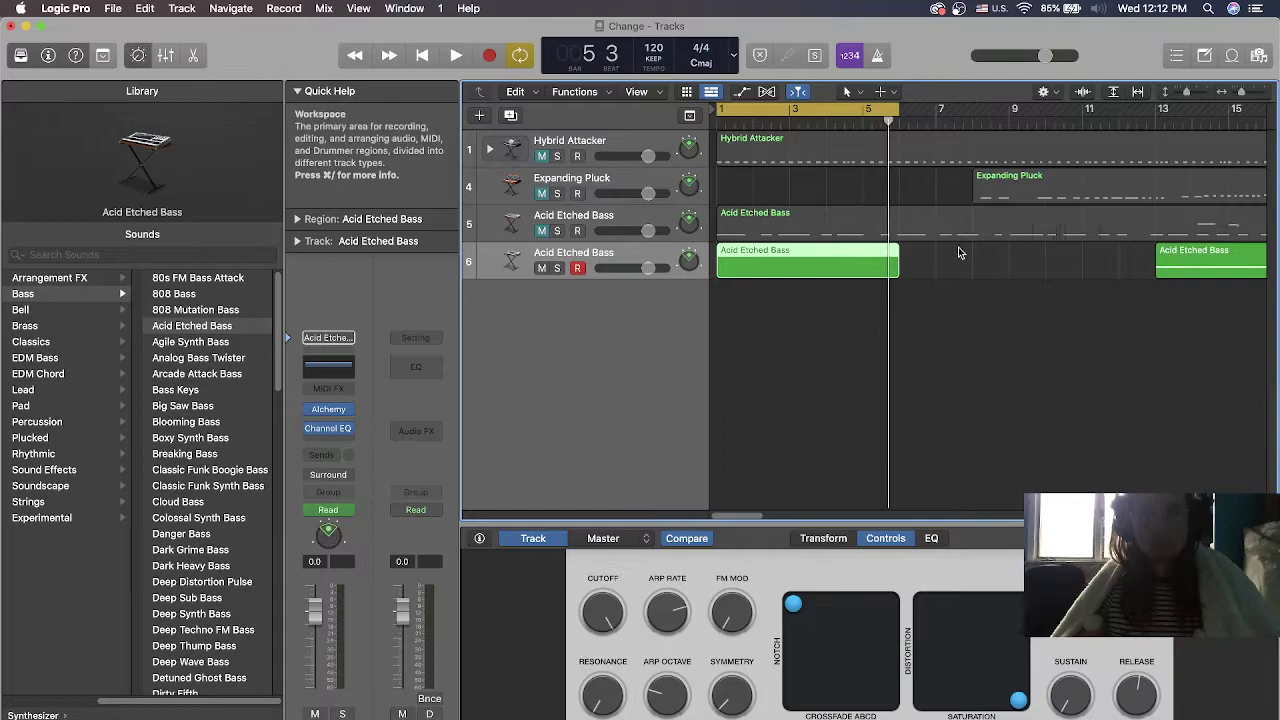
Extend the recorded sweep region to bar 11 and place the chord region directly after it
{"action": "scroll", "coordinate": [924, 243], "scroll_direction": "right", "scroll_amount": 1}
{"action": "scroll", "coordinate": [830, 259], "scroll_direction": "left", "scroll_amount": 3}
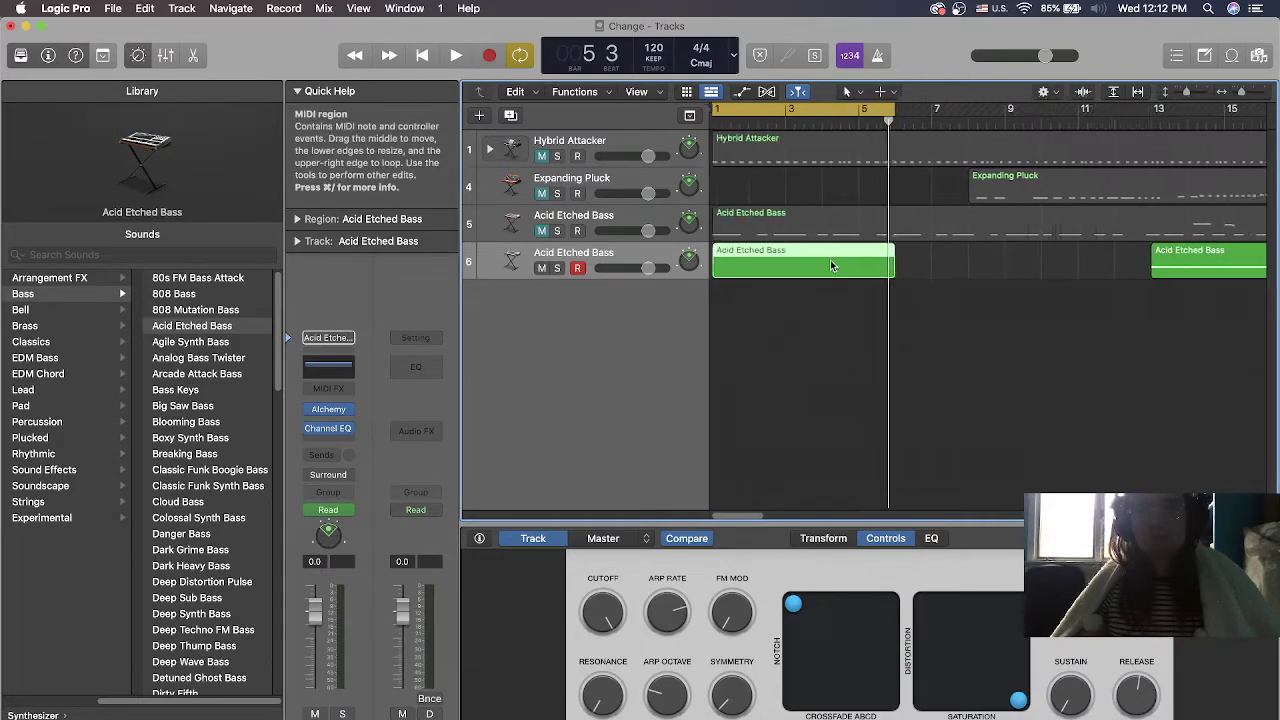
{"action": "mouse_move", "coordinate": [801, 265]}
{"action": "left_mouse_down"}
{"action": "mouse_move", "coordinate": [983, 270]}
{"action": "mouse_move", "coordinate": [805, 272]}
{"action": "left_mouse_up"}
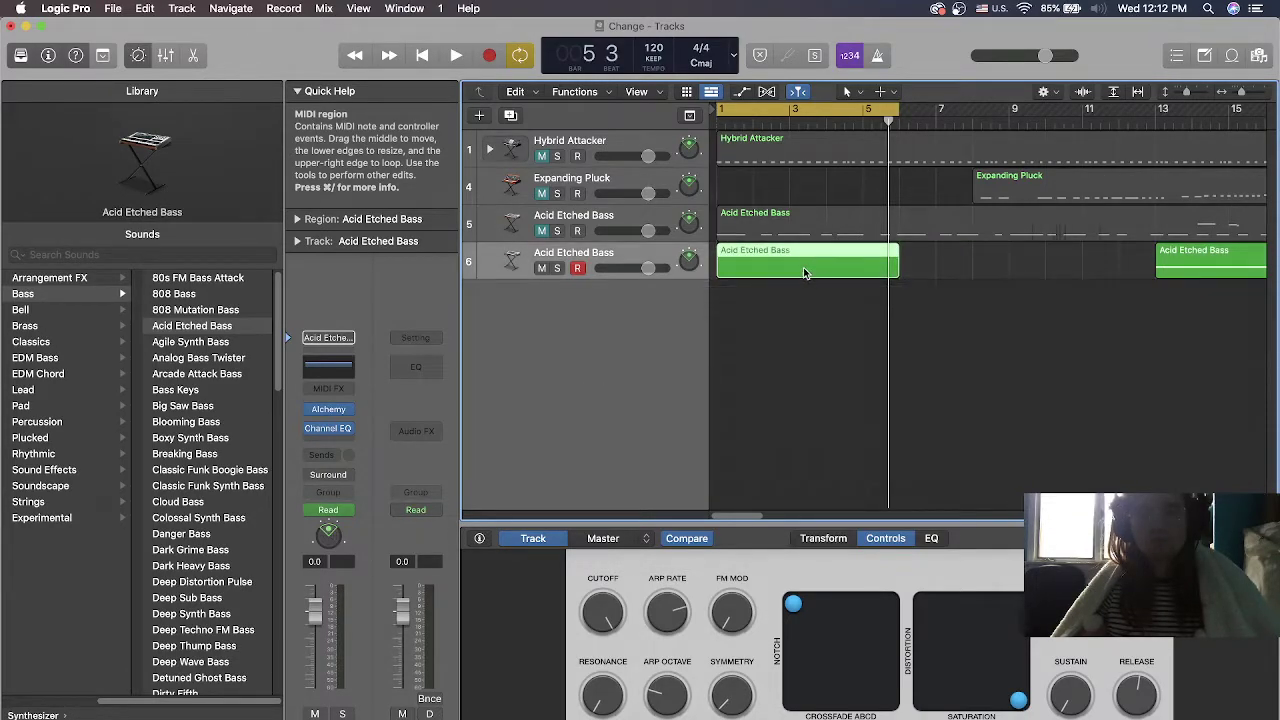
{"action": "left_click_drag", "start_coordinate": [899, 276], "coordinate": [1010, 296]}
{"action": "scroll", "coordinate": [1060, 282], "scroll_direction": "right", "scroll_amount": 2}
{"action": "scroll", "coordinate": [1055, 282], "scroll_direction": "right", "scroll_amount": 3}
Select both Acid Etched Bass regions on track 6 and open them together in the Piano Roll
{"action": "left_click", "coordinate": [903, 267], "text": "shift"}
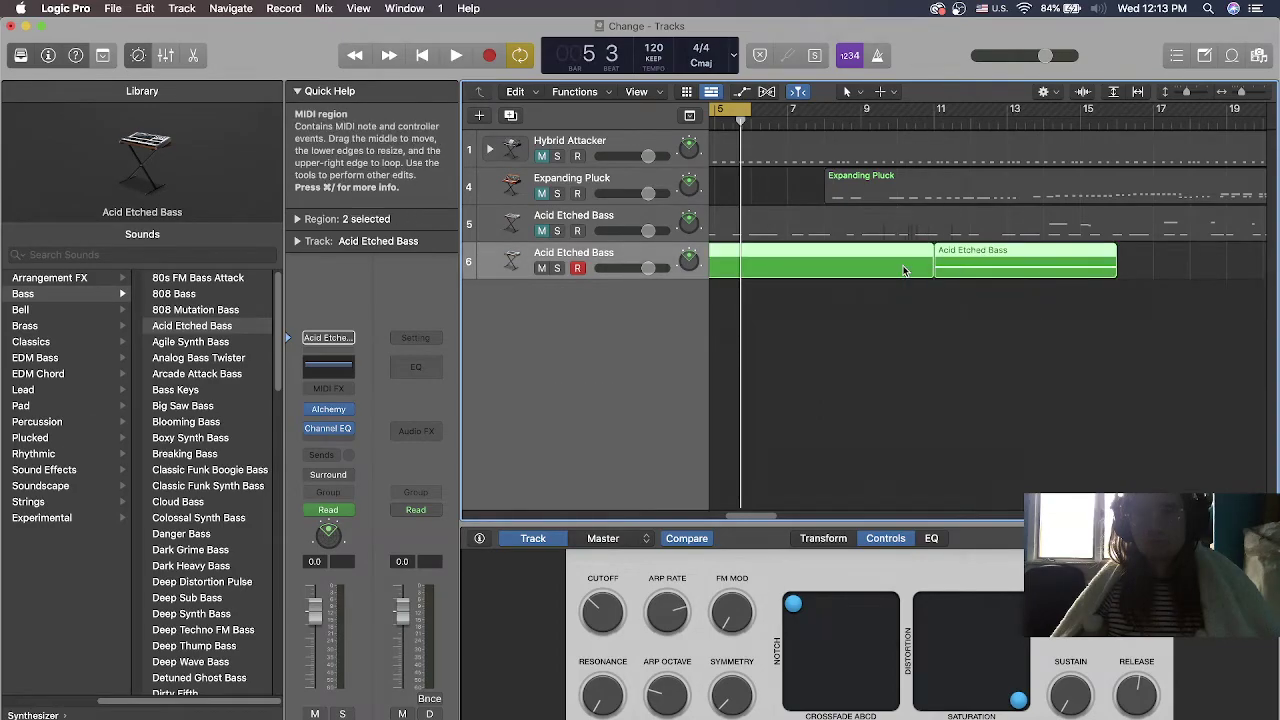
{"action": "key", "text": "p"}
Try to bring the chord notes from bar 11 to the start of the sweep region, and undo the attempt
{"action": "left_click_drag", "start_coordinate": [1192, 646], "coordinate": [712, 640]}
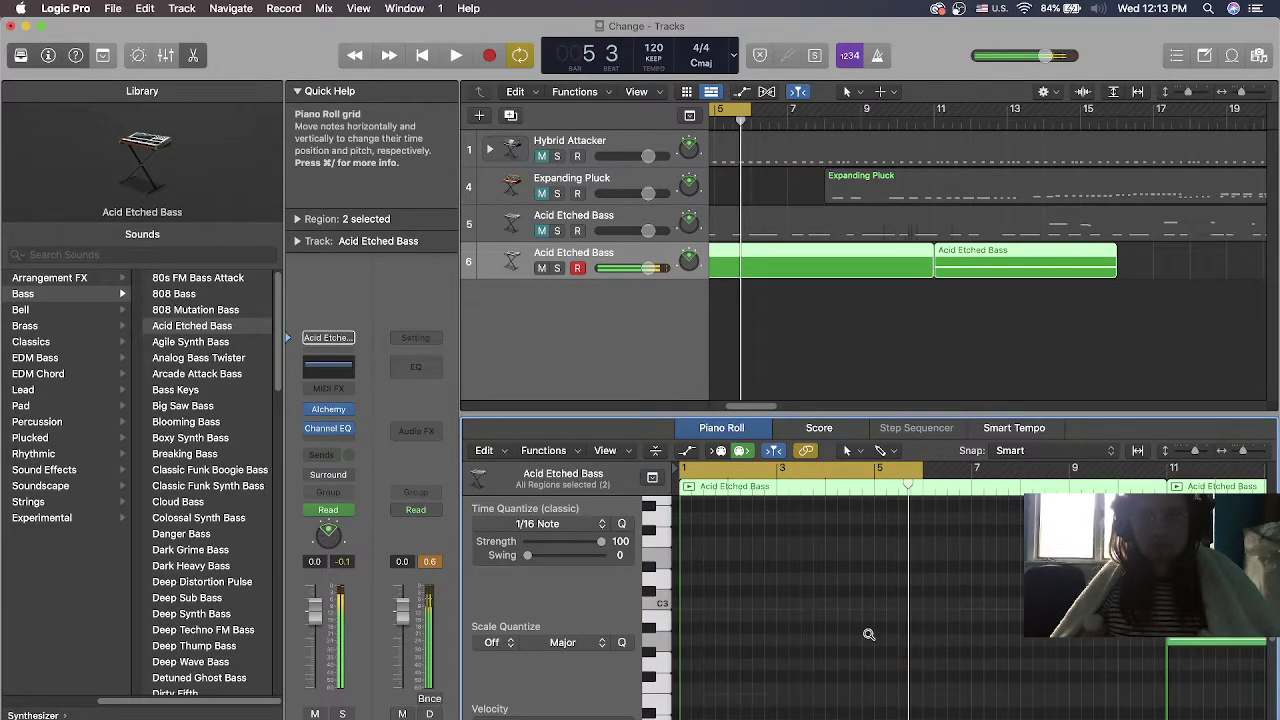
{"action": "left_click", "coordinate": [1000, 320]}
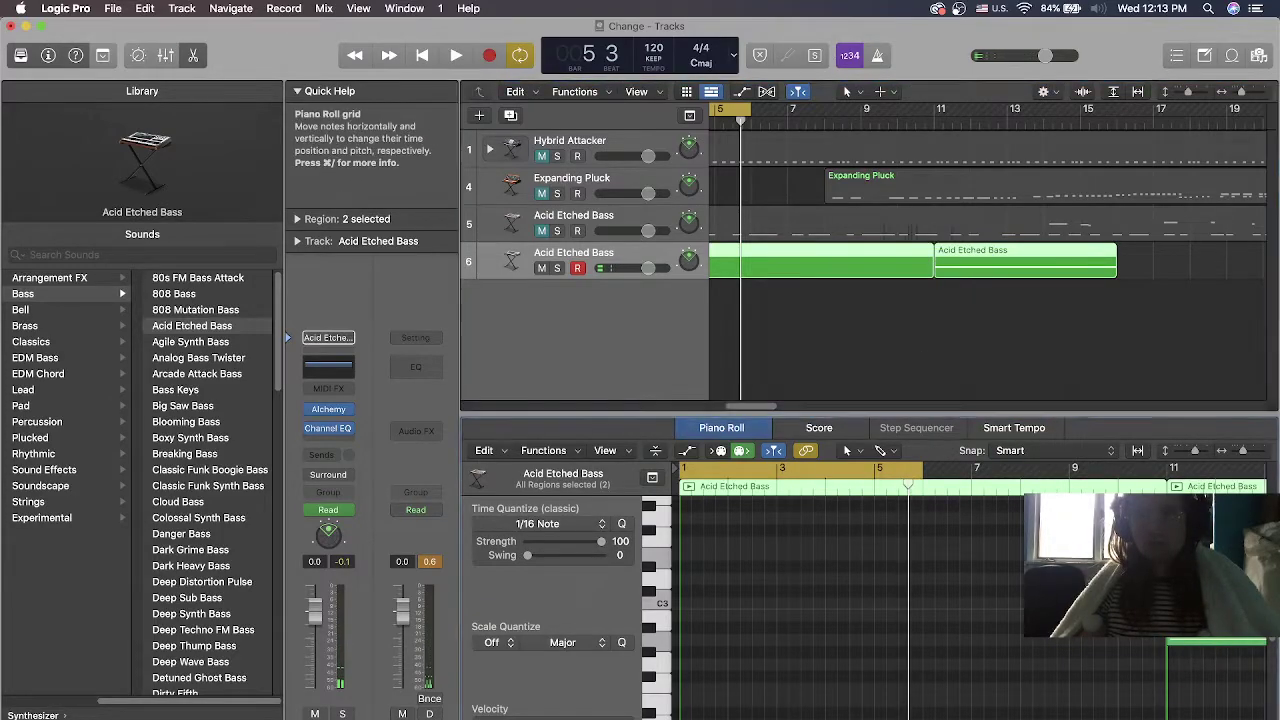
{"action": "left_click", "coordinate": [1214, 661]}
{"action": "left_click_drag", "start_coordinate": [1201, 641], "coordinate": [716, 638]}
{"action": "key", "text": "super+z"}
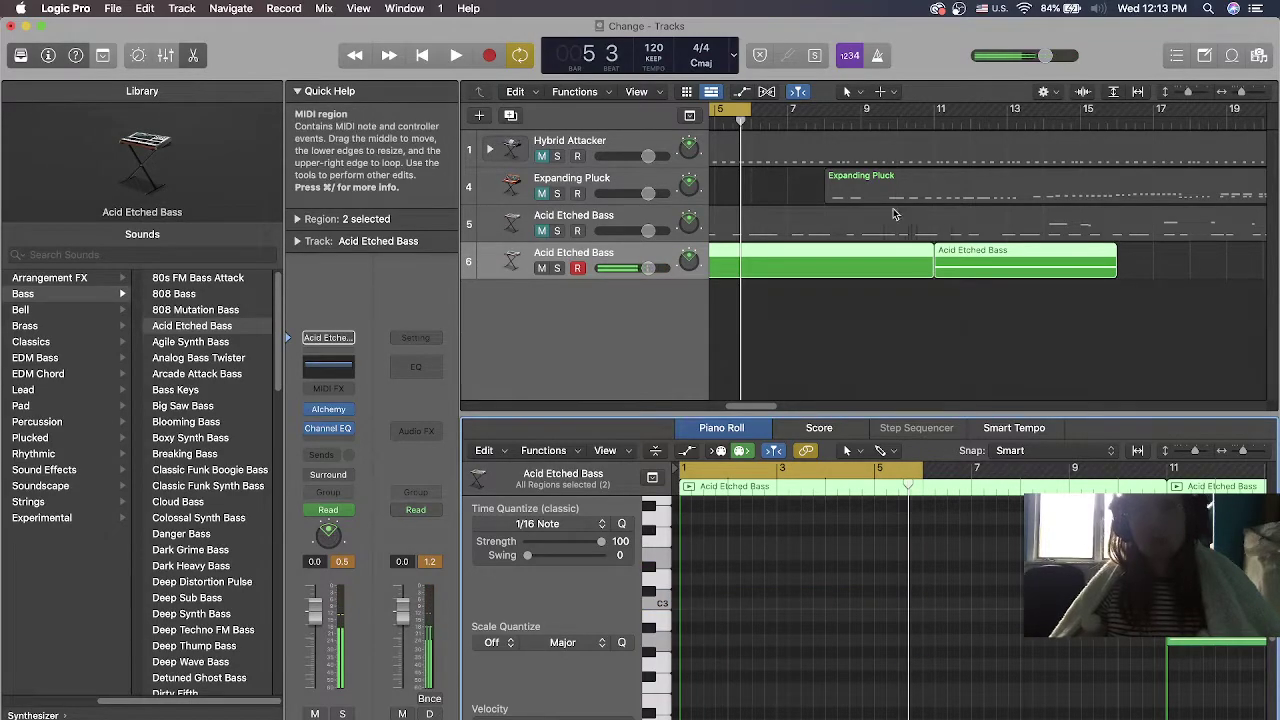
Reselect both track 6 regions and copy the three chord notes into the sweep region at bars 1 and 6
{"action": "left_click", "coordinate": [898, 354]}
{"action": "left_click", "coordinate": [837, 258]}
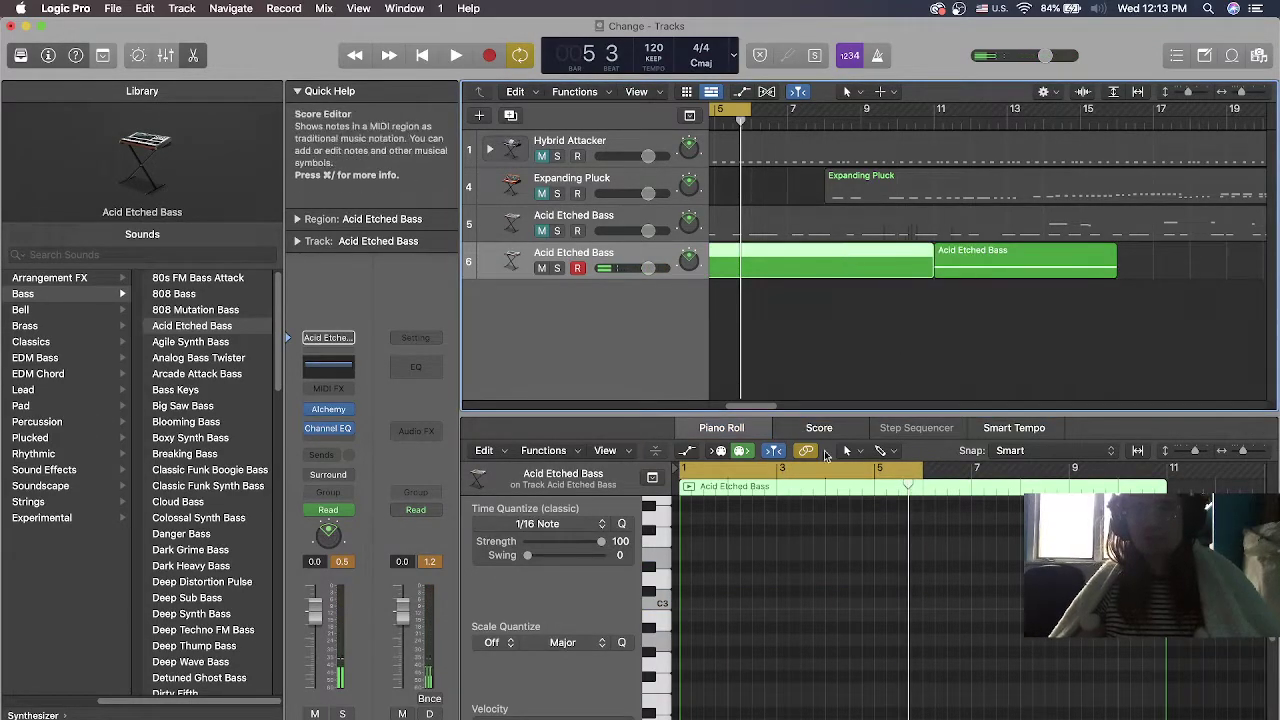
{"action": "left_click_drag", "start_coordinate": [1032, 308], "coordinate": [880, 262]}
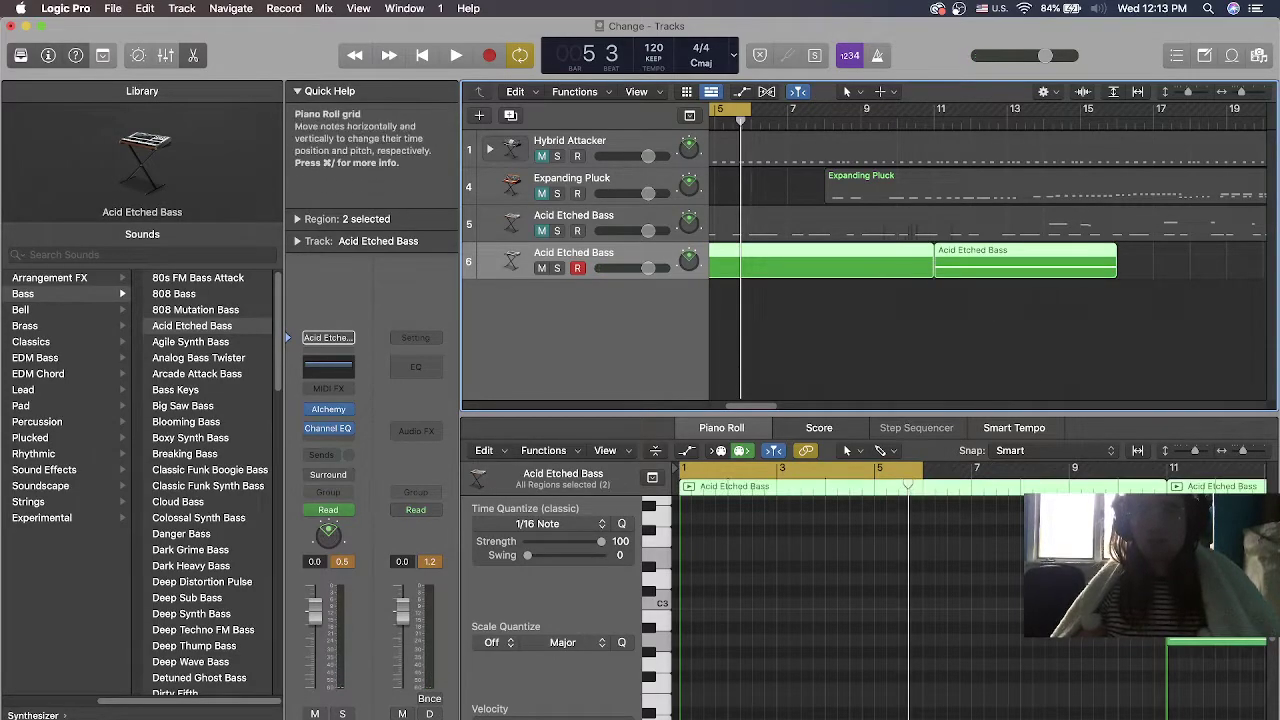
{"action": "scroll", "coordinate": [902, 521], "scroll_direction": "down", "scroll_amount": 5}
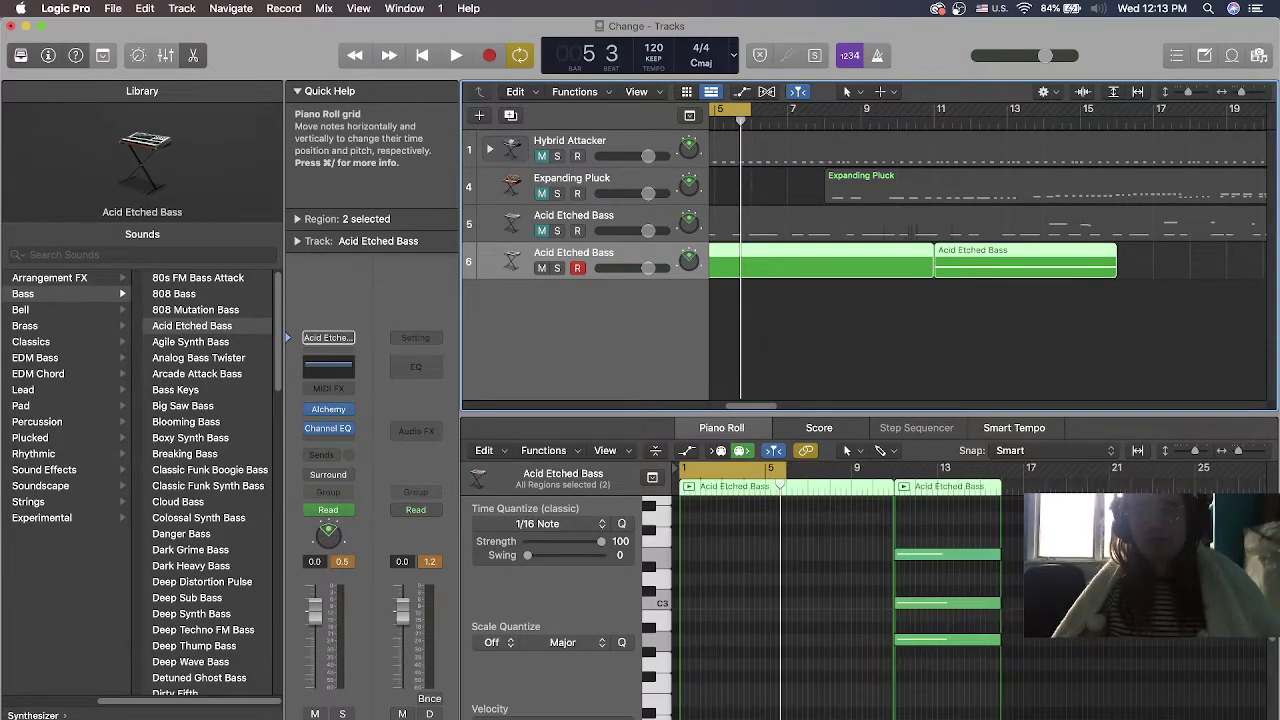
{"action": "left_click", "coordinate": [952, 568]}
{"action": "left_click_drag", "start_coordinate": [952, 568], "coordinate": [718, 643]}
{"action": "left_click_drag", "start_coordinate": [870, 660], "coordinate": [825, 566]}
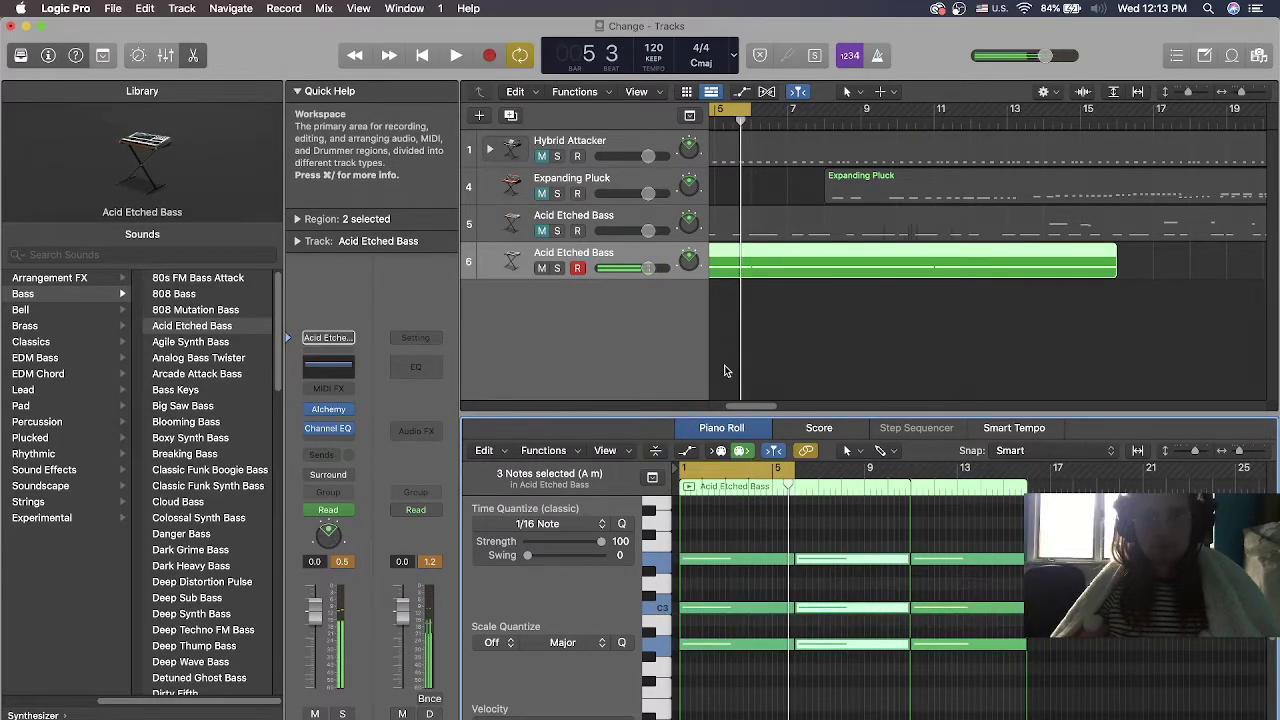
Play the combined chord regions from the start of the project and turn off cycling
{"action": "key", "text": "Return"}
{"action": "key", "text": "space"}
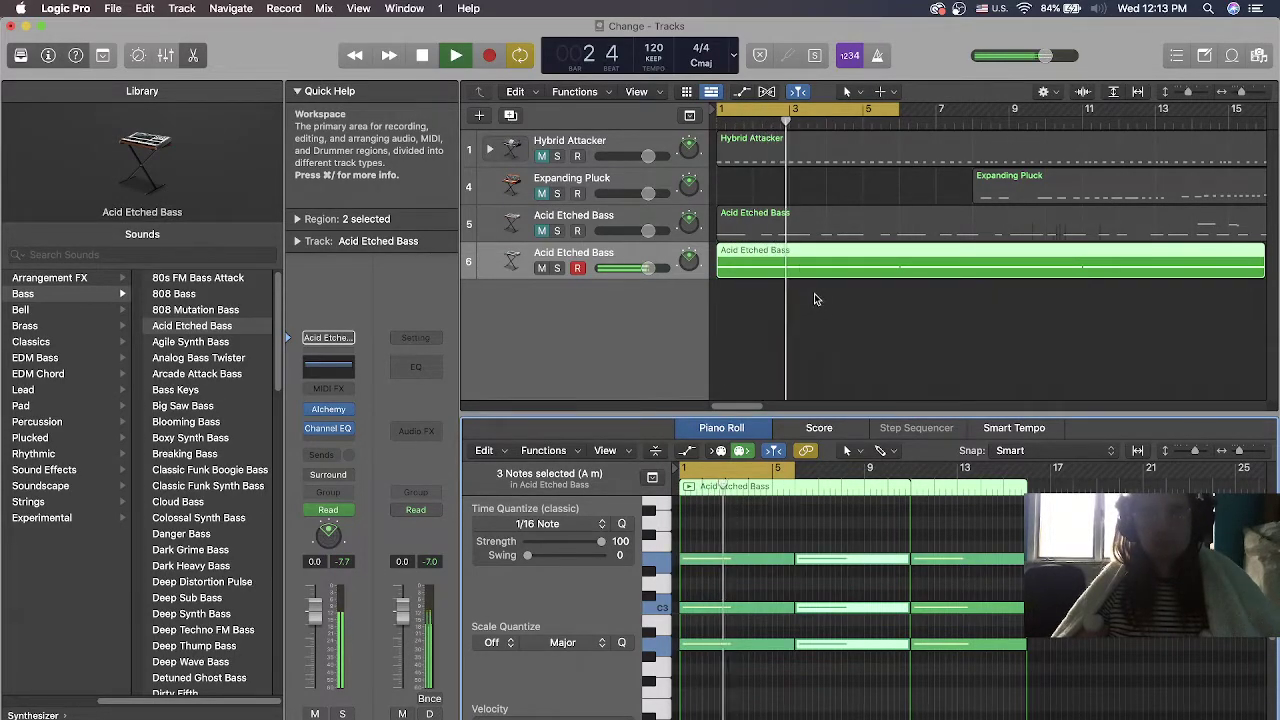
{"action": "left_click", "coordinate": [872, 258]}
{"action": "key", "text": "c"}
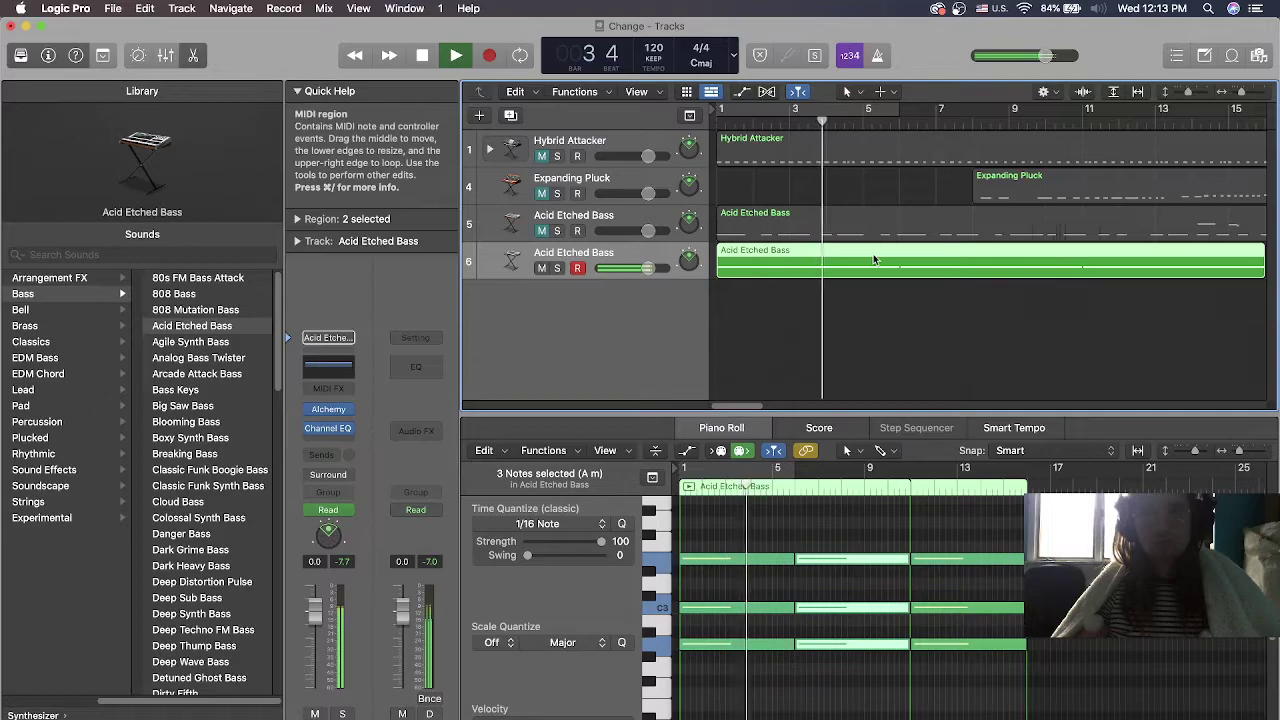
Stop the playback of the combined chord regions and deselect the notes in the Piano Roll
{"action": "scroll", "coordinate": [872, 253], "scroll_direction": "right", "scroll_amount": 1}
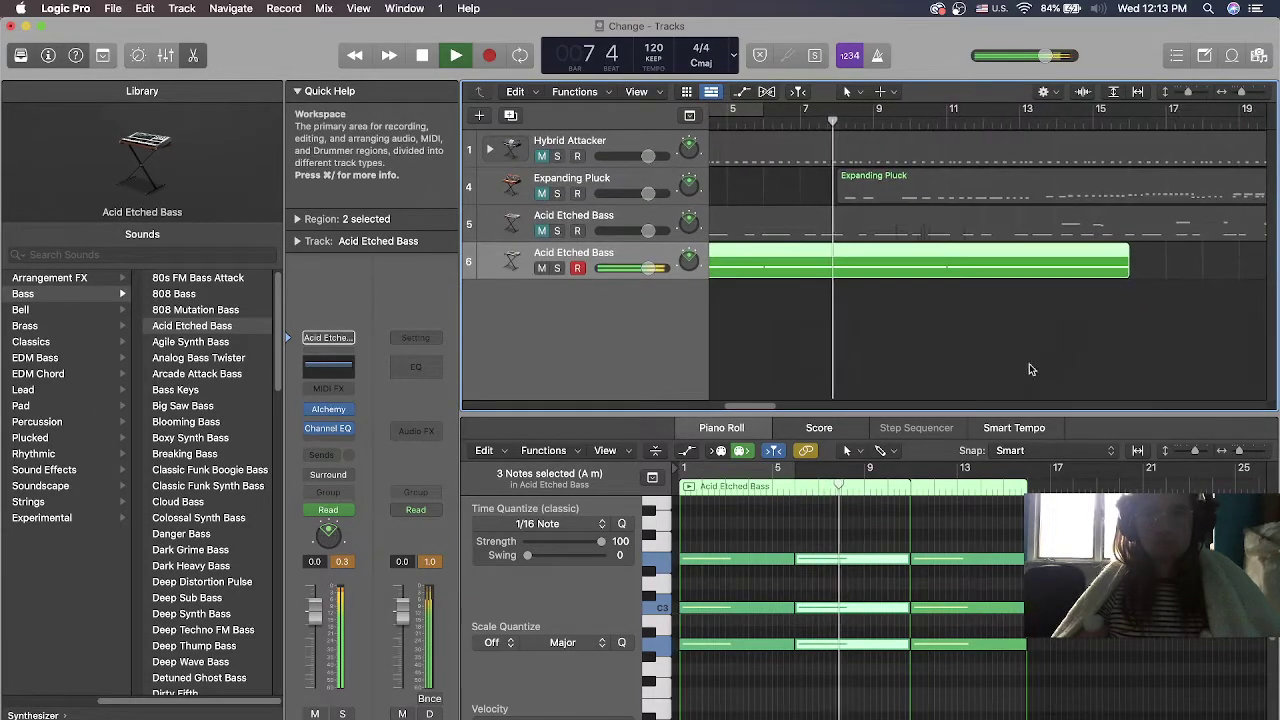
{"action": "key", "text": "space"}
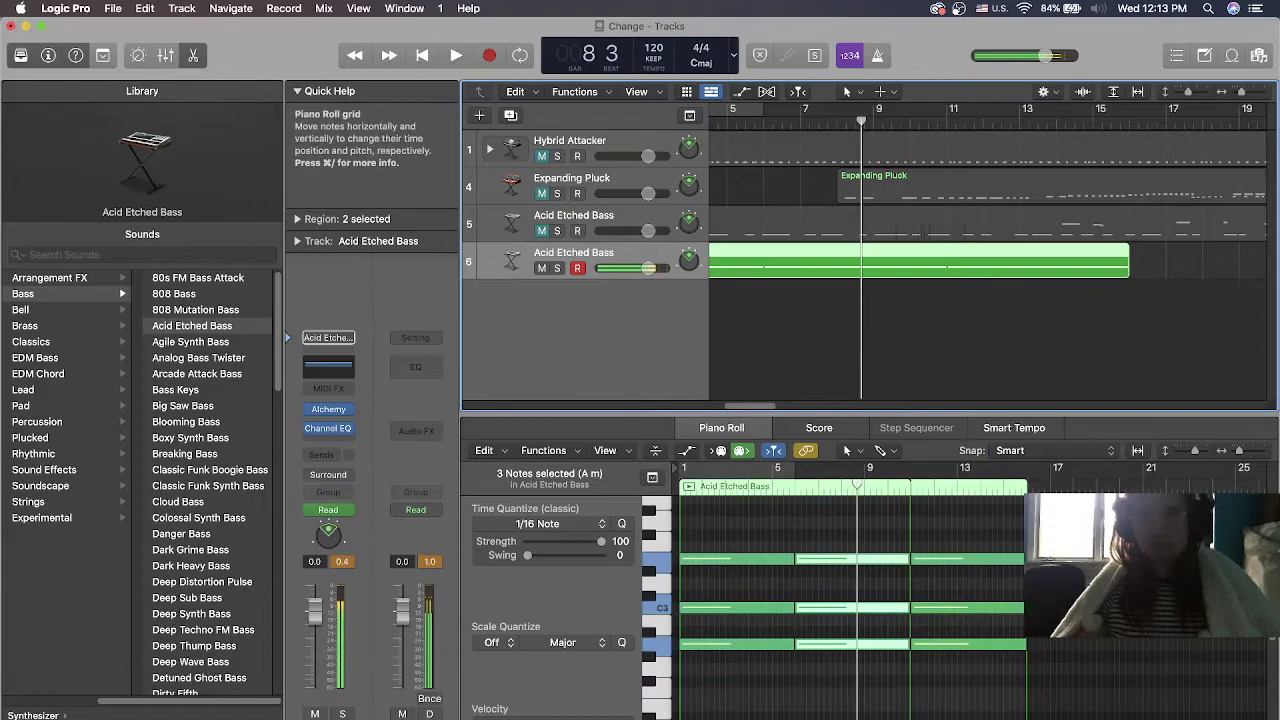
{"action": "left_click", "coordinate": [981, 512]}
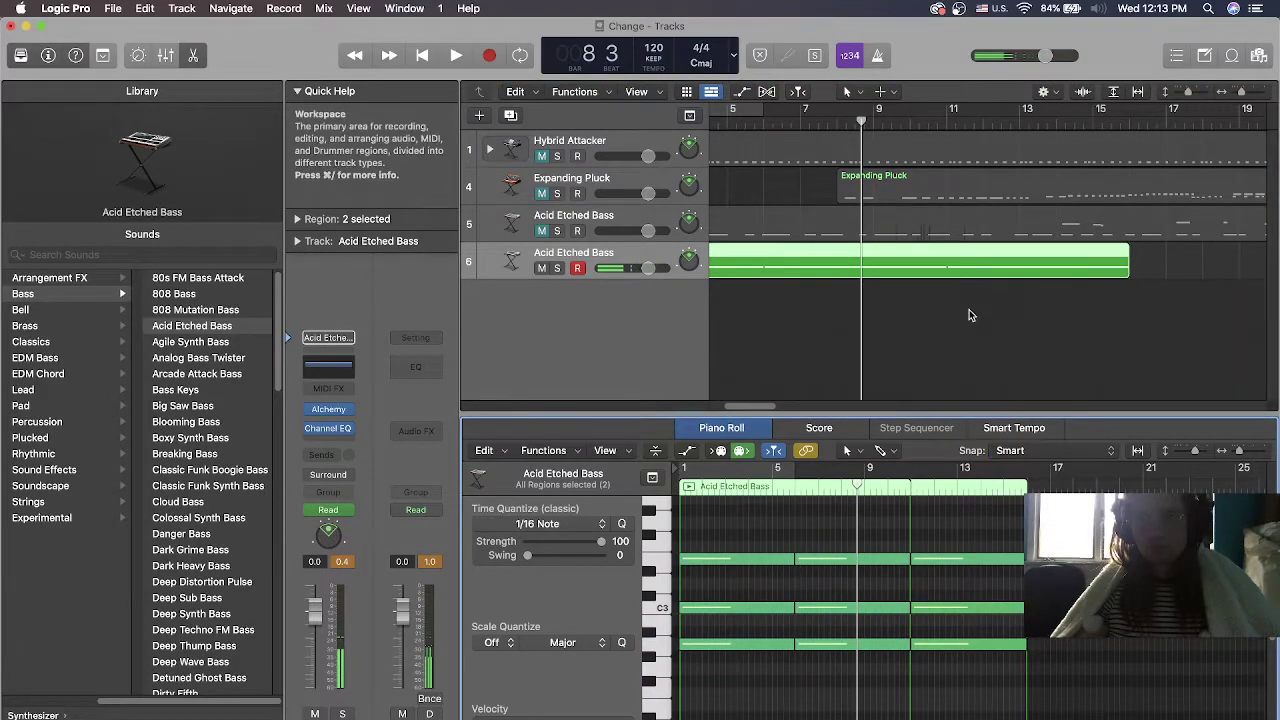
Select the chord region on track 6 and move it to a new track below
{"action": "left_click", "coordinate": [977, 263]}
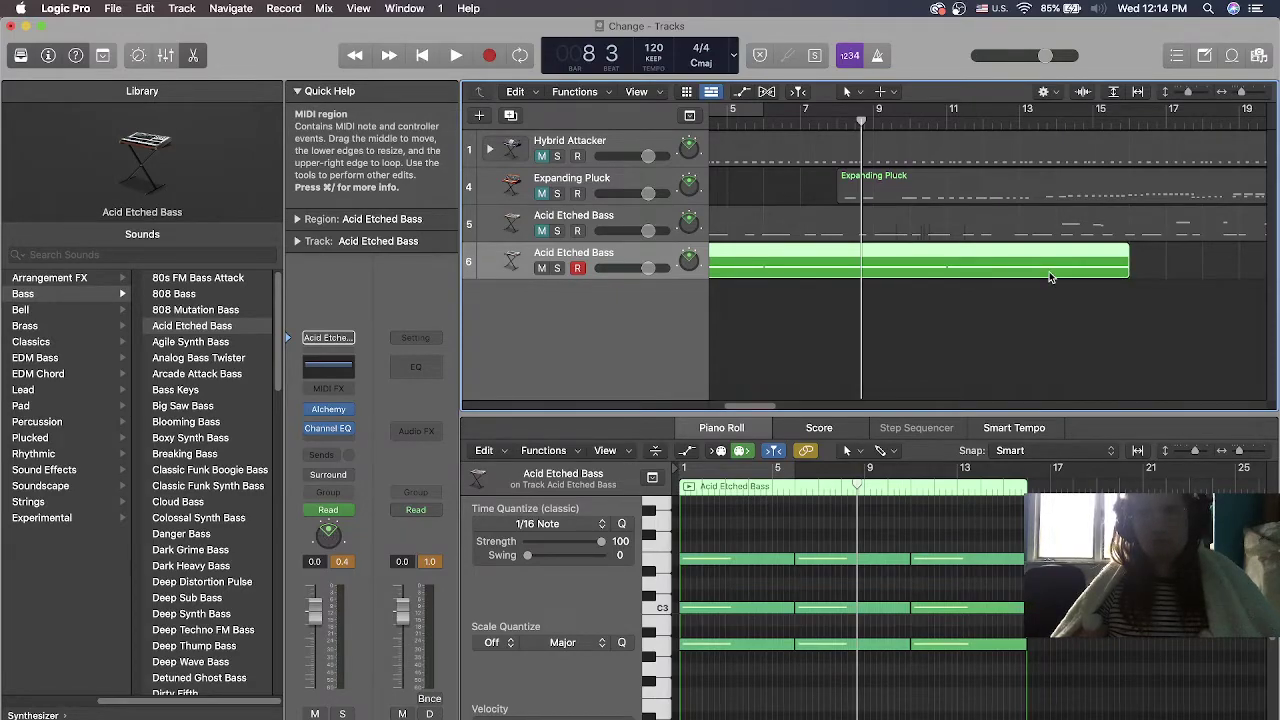
{"action": "left_click_drag", "start_coordinate": [992, 276], "coordinate": [987, 293]}
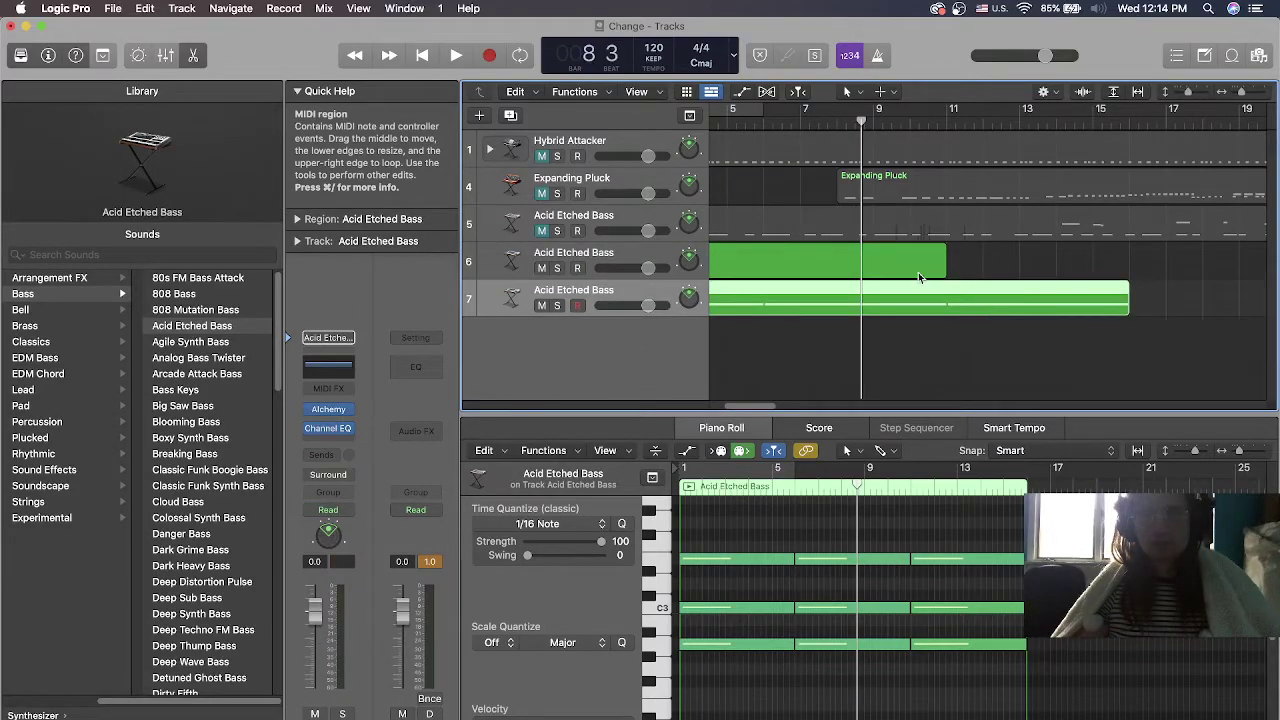
{"action": "scroll", "coordinate": [918, 272], "scroll_direction": "left", "scroll_amount": 5}
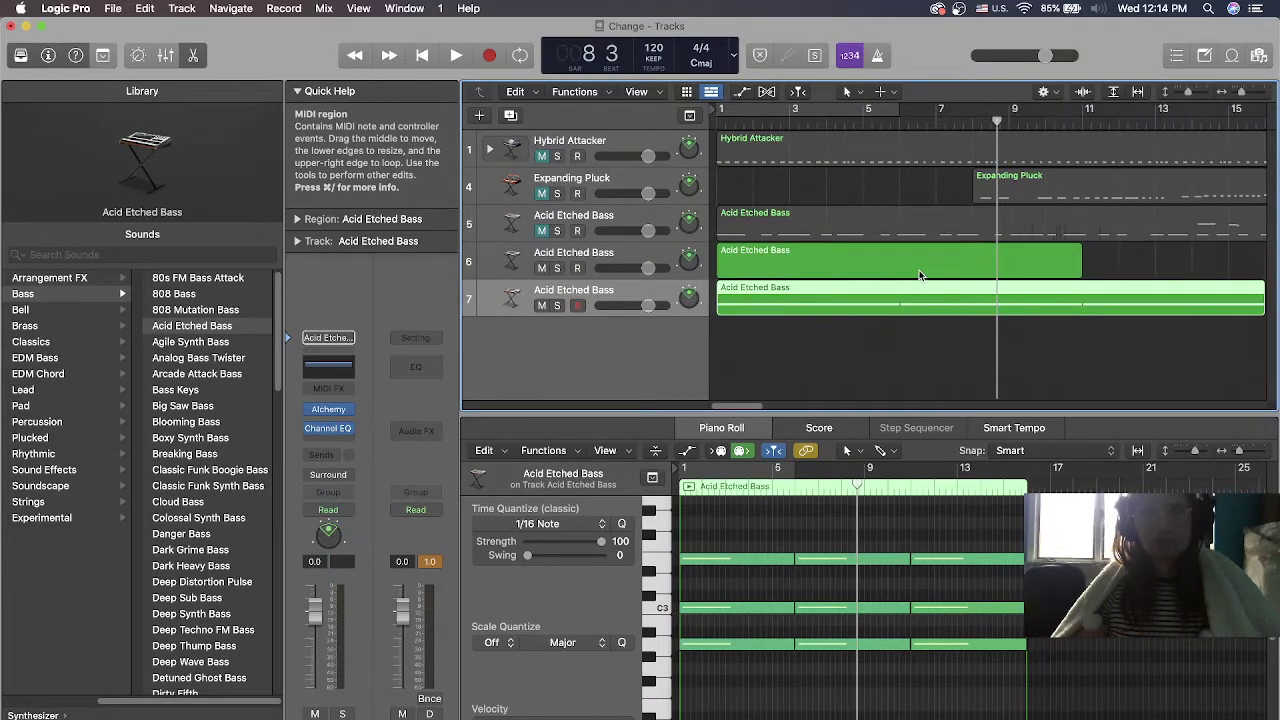
Undo the region move and the earlier chord copies in the sweep region on track 6
{"action": "key", "text": "super+z"}
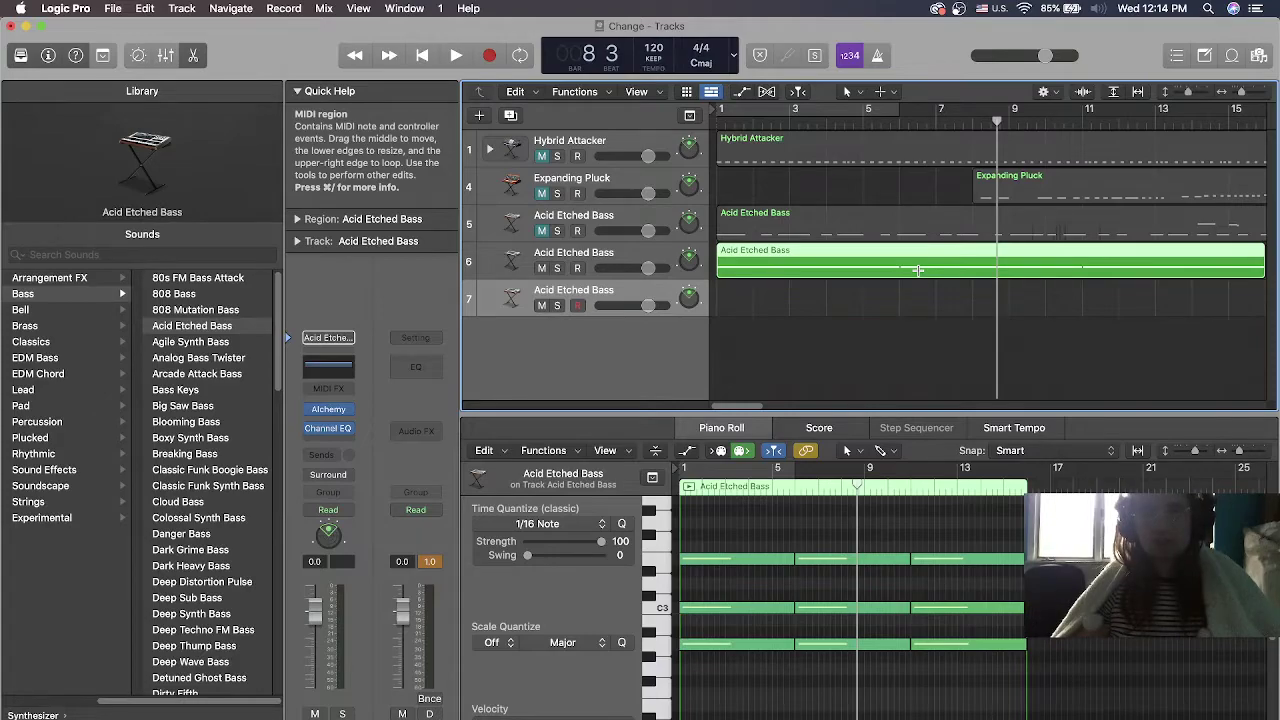
{"action": "key", "text": "super+z"}
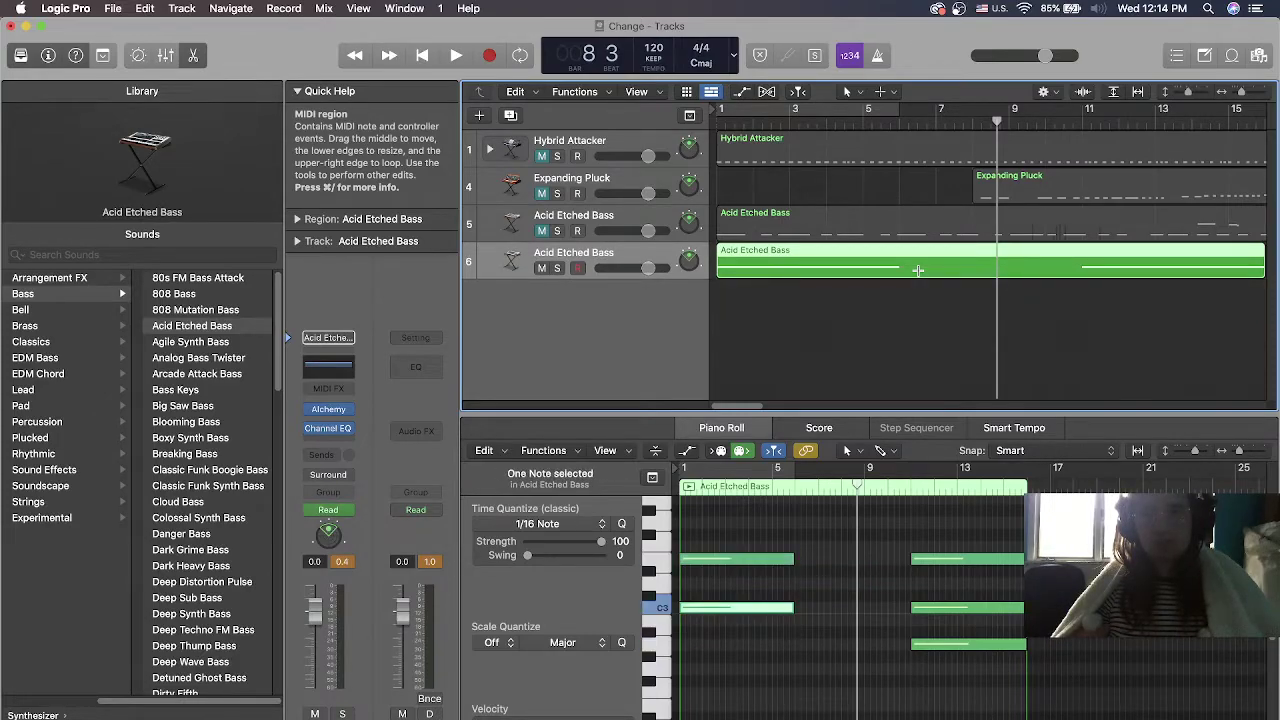
{"action": "key", "text": "super+z"}
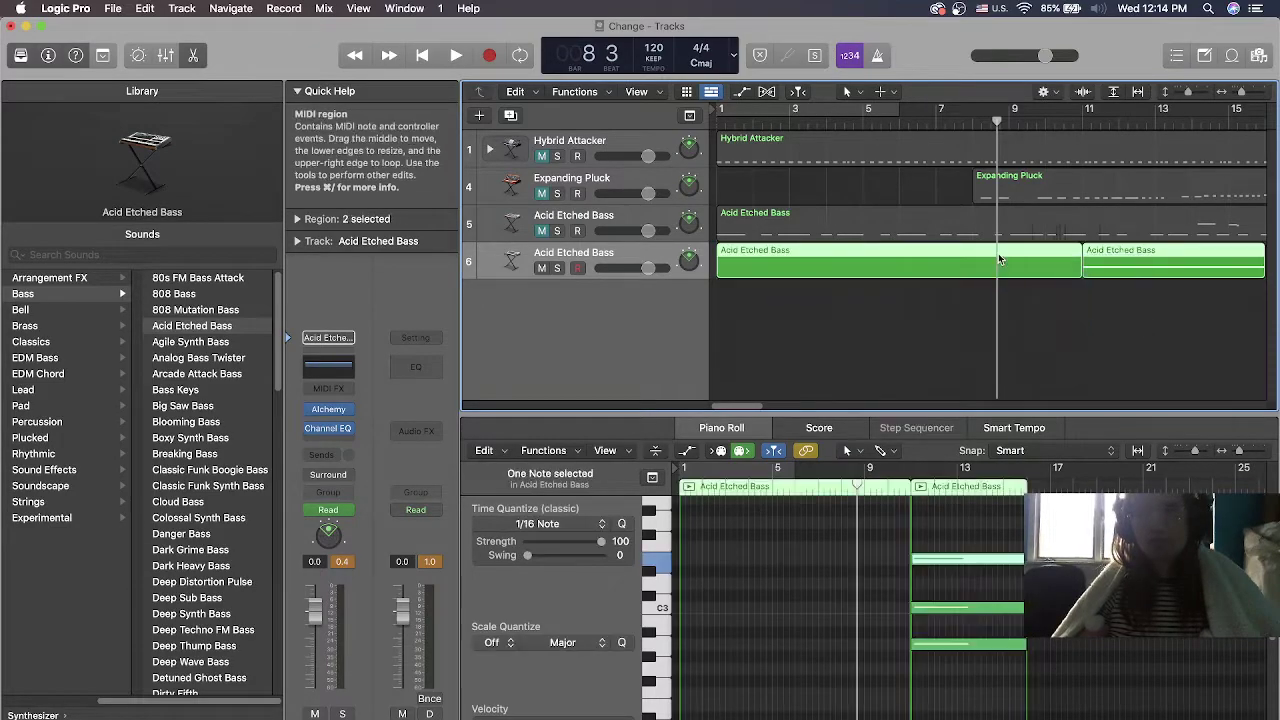
Try to copy the three chord notes from bar 11 to bar 1 of the sweep region, and undo it
{"action": "key", "text": "super+a"}
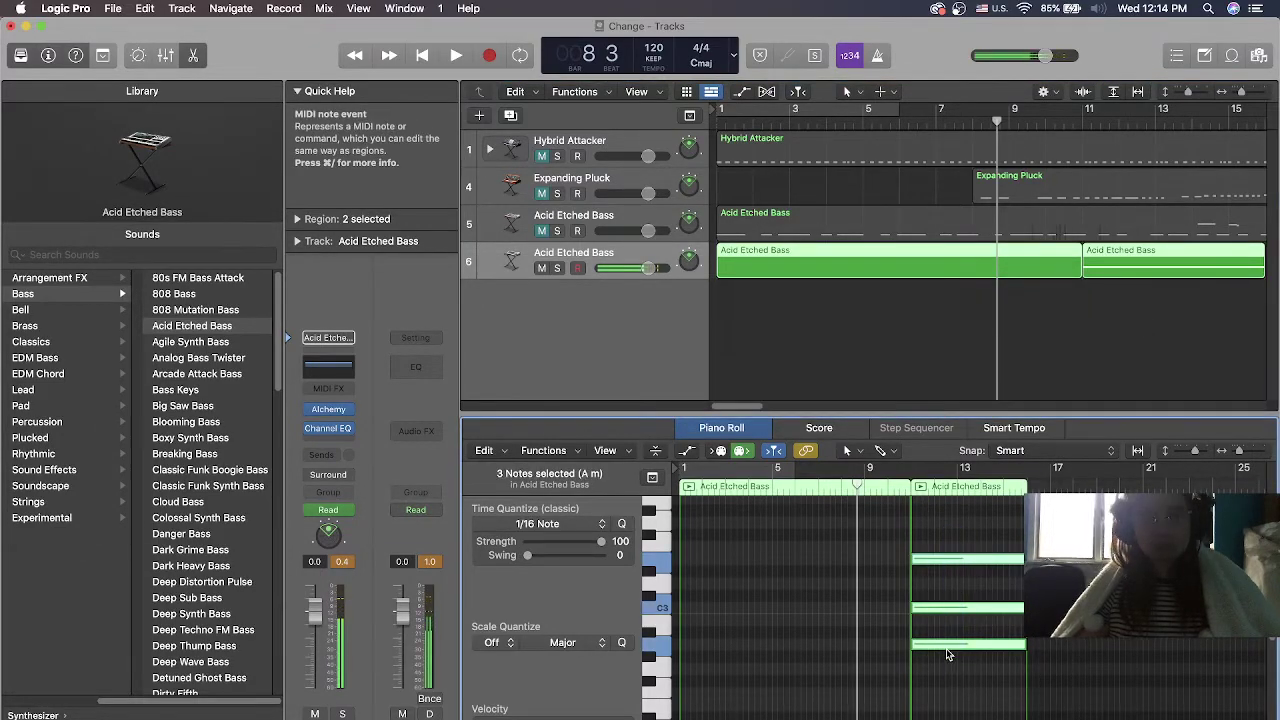
{"action": "left_click", "coordinate": [946, 647]}
{"action": "left_click_drag", "start_coordinate": [947, 649], "coordinate": [719, 646]}
{"action": "key", "text": "super+z"}
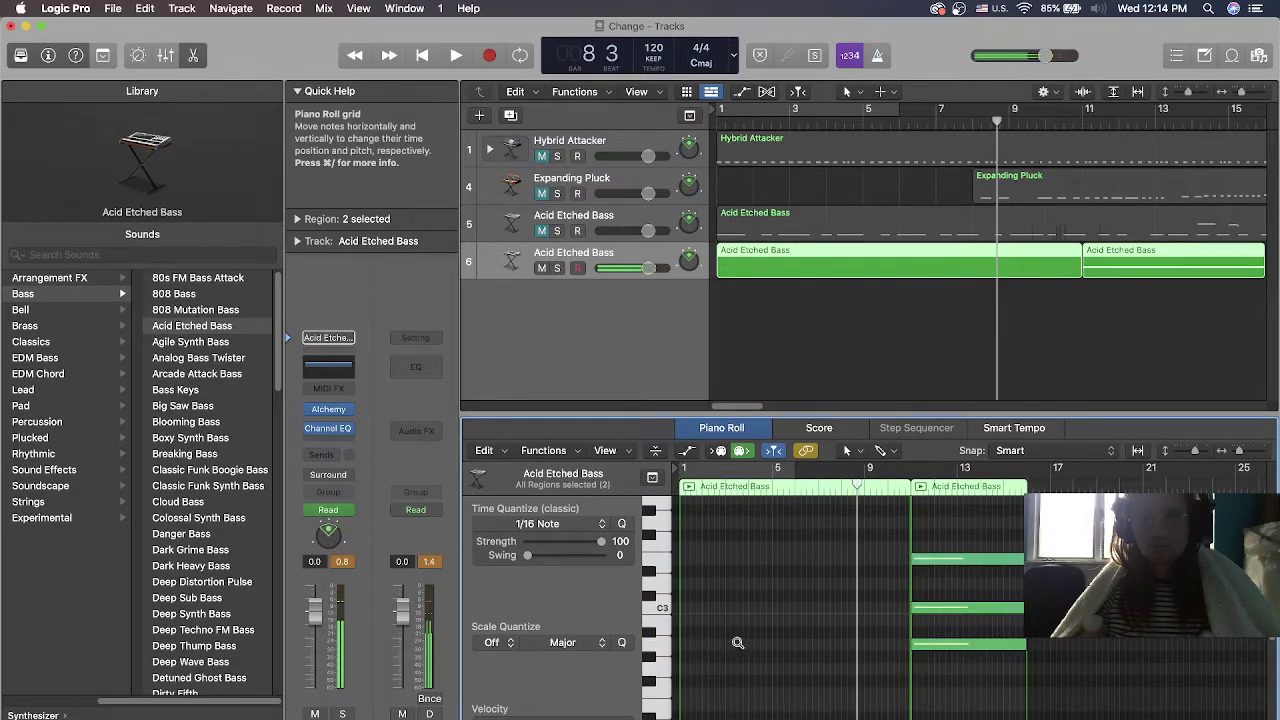
Move the bar 11 chord region to a new track and back to track 6, leaving both track 6 regions selected
{"action": "left_click_drag", "start_coordinate": [1125, 265], "coordinate": [1134, 324]}
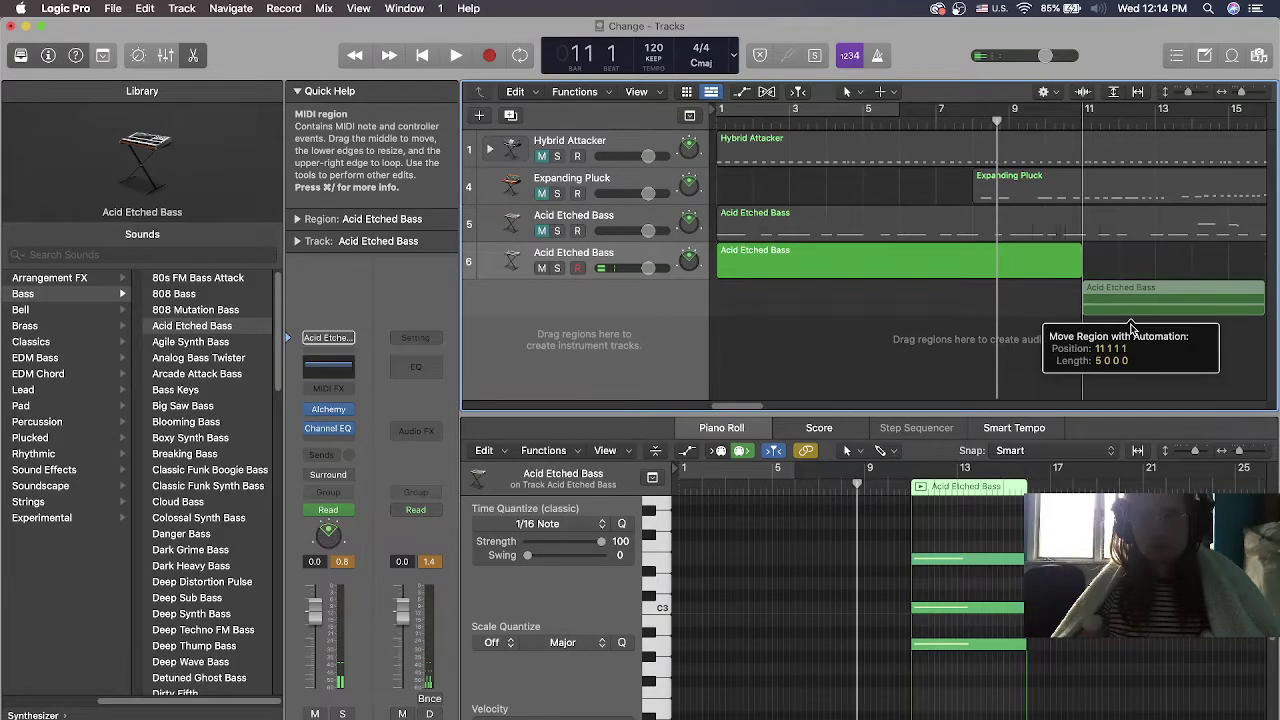
{"action": "left_click", "coordinate": [1019, 273]}
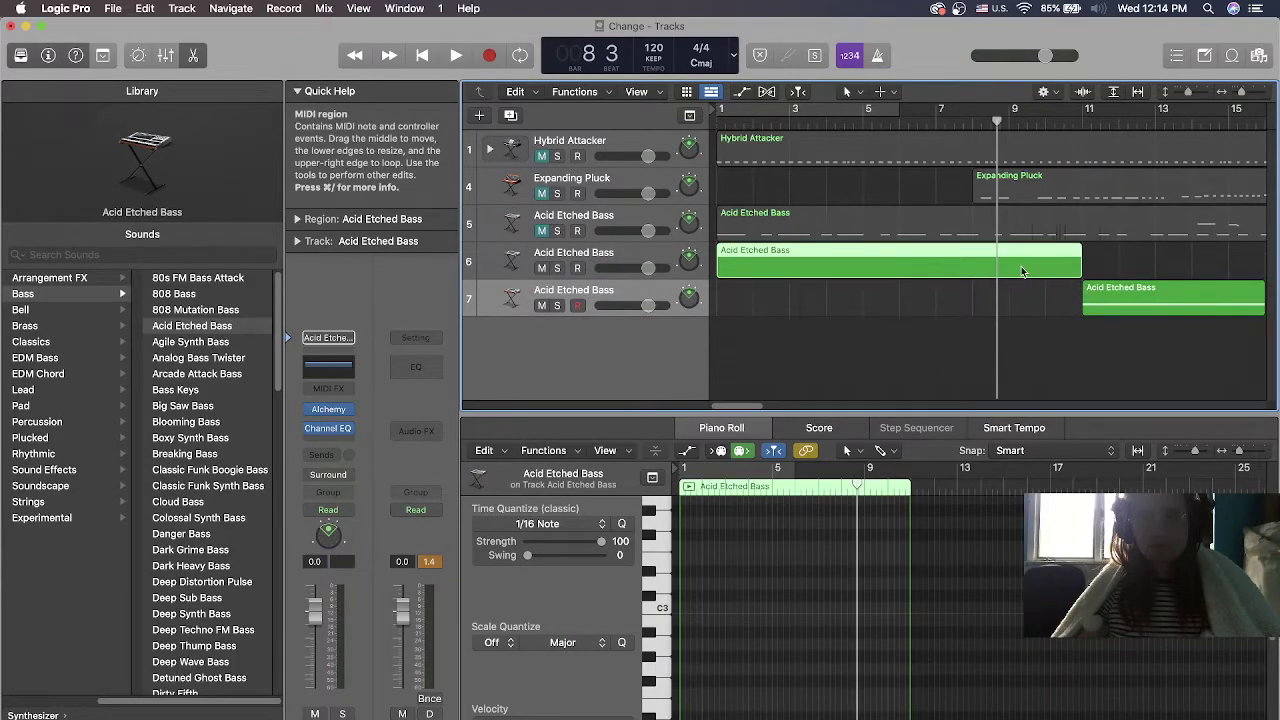
{"action": "left_click_drag", "start_coordinate": [1126, 305], "coordinate": [1127, 266]}
{"action": "left_click", "coordinate": [1050, 268], "text": "shift"}
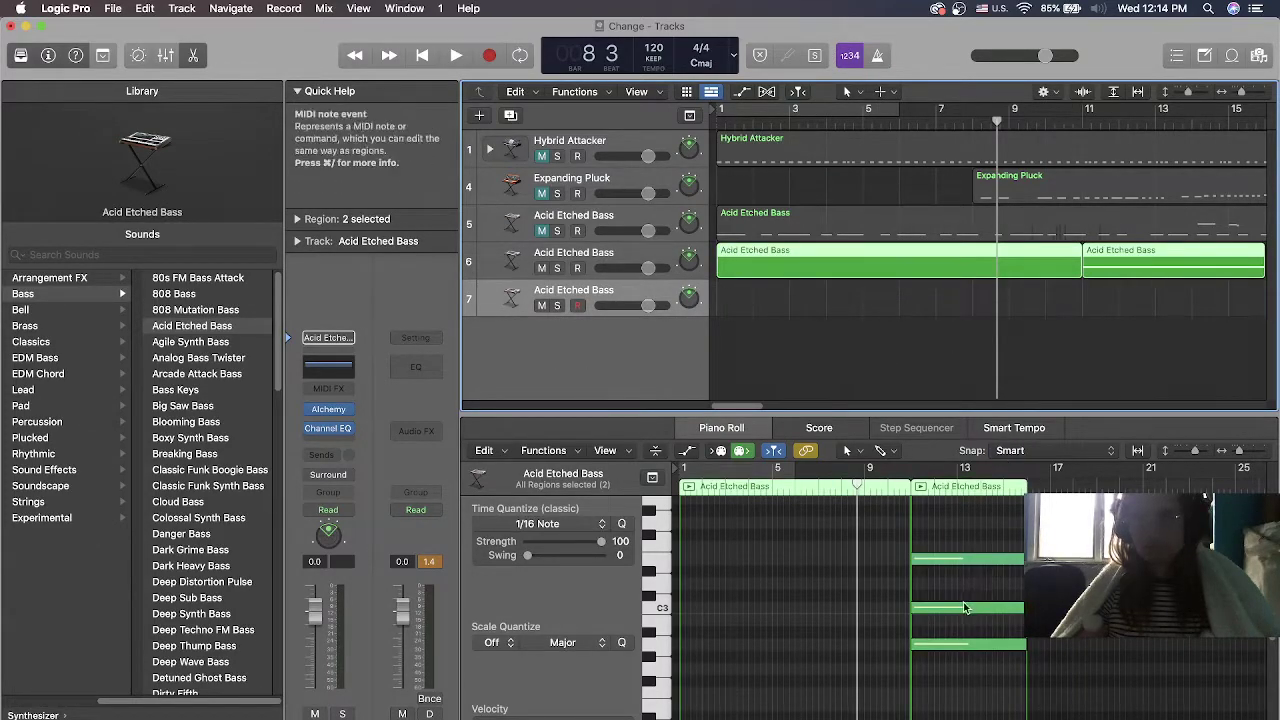
Copy the E3 chord note to bar 1, try moving the region to track 7, and undo the move
{"action": "left_click_drag", "start_coordinate": [930, 510], "coordinate": [935, 654]}
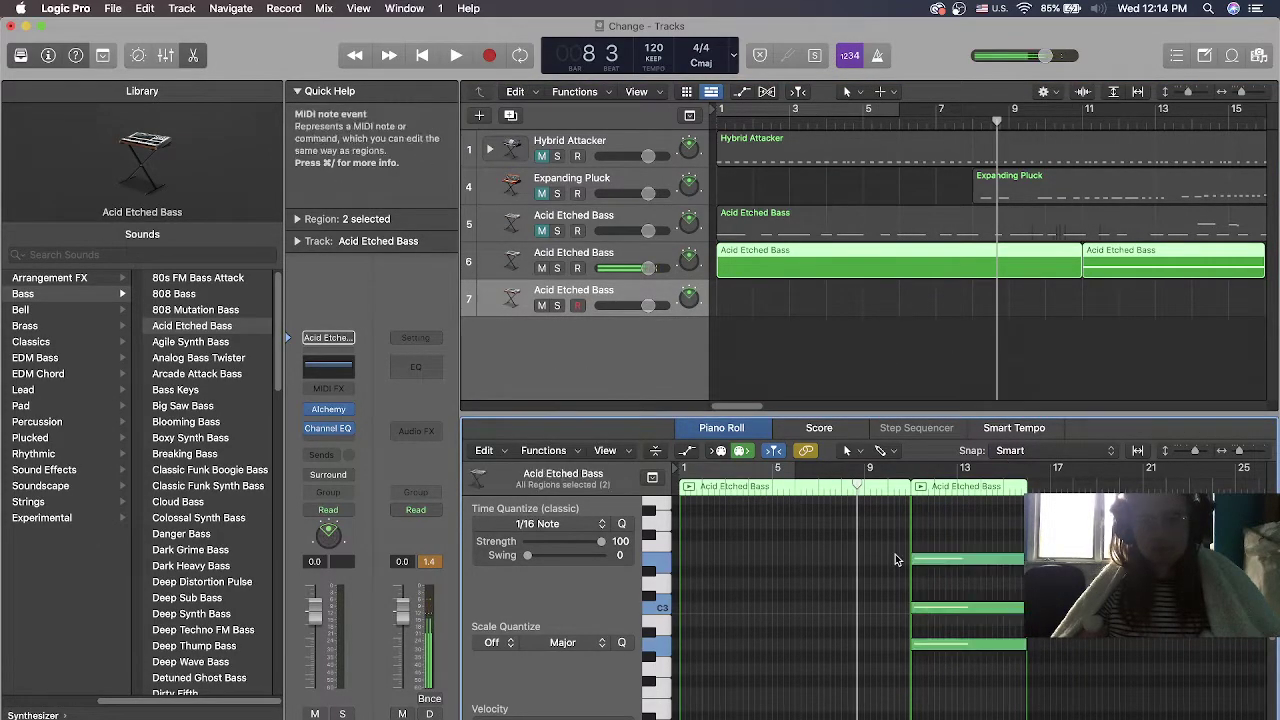
{"action": "left_click_drag", "start_coordinate": [952, 567], "coordinate": [716, 567]}
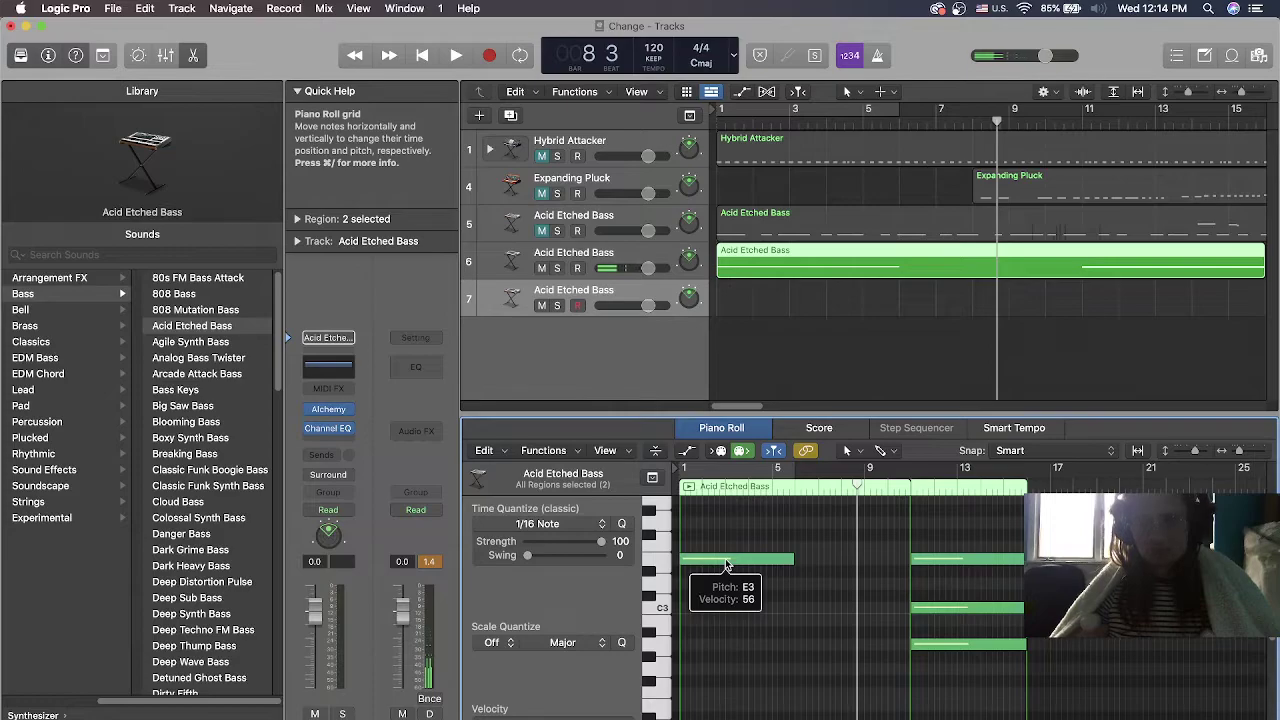
{"action": "left_click_drag", "start_coordinate": [1054, 271], "coordinate": [1056, 300]}
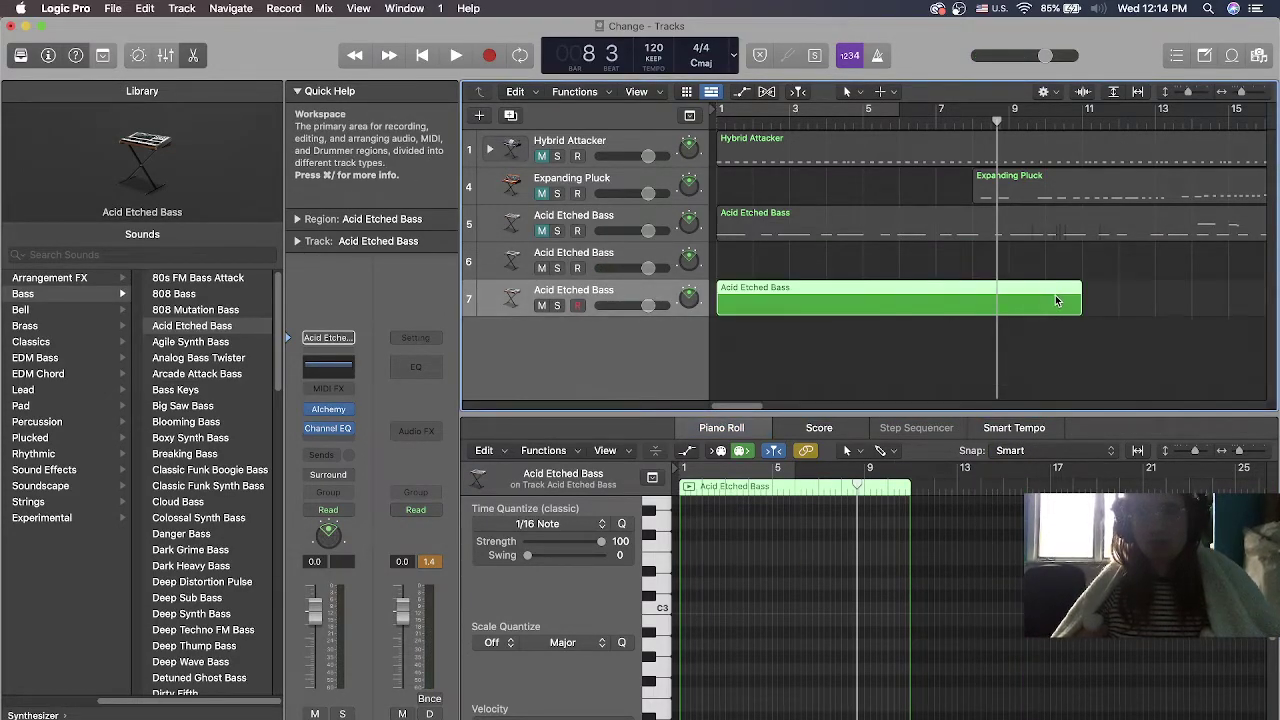
{"action": "key", "text": "super+z"}
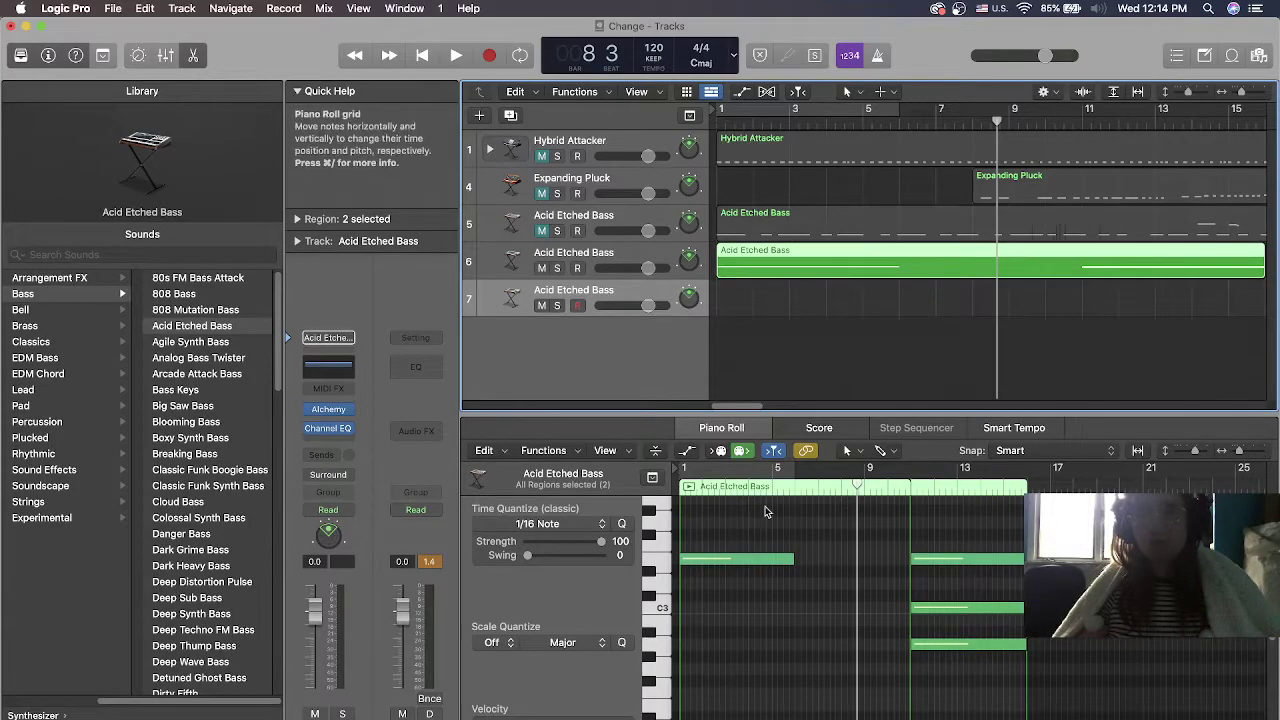
Delete the E3 note at bar 1 of the sweep region, and undo both the deletion and the note copy
{"action": "left_click", "coordinate": [766, 558]}
{"action": "key", "text": "Delete"}
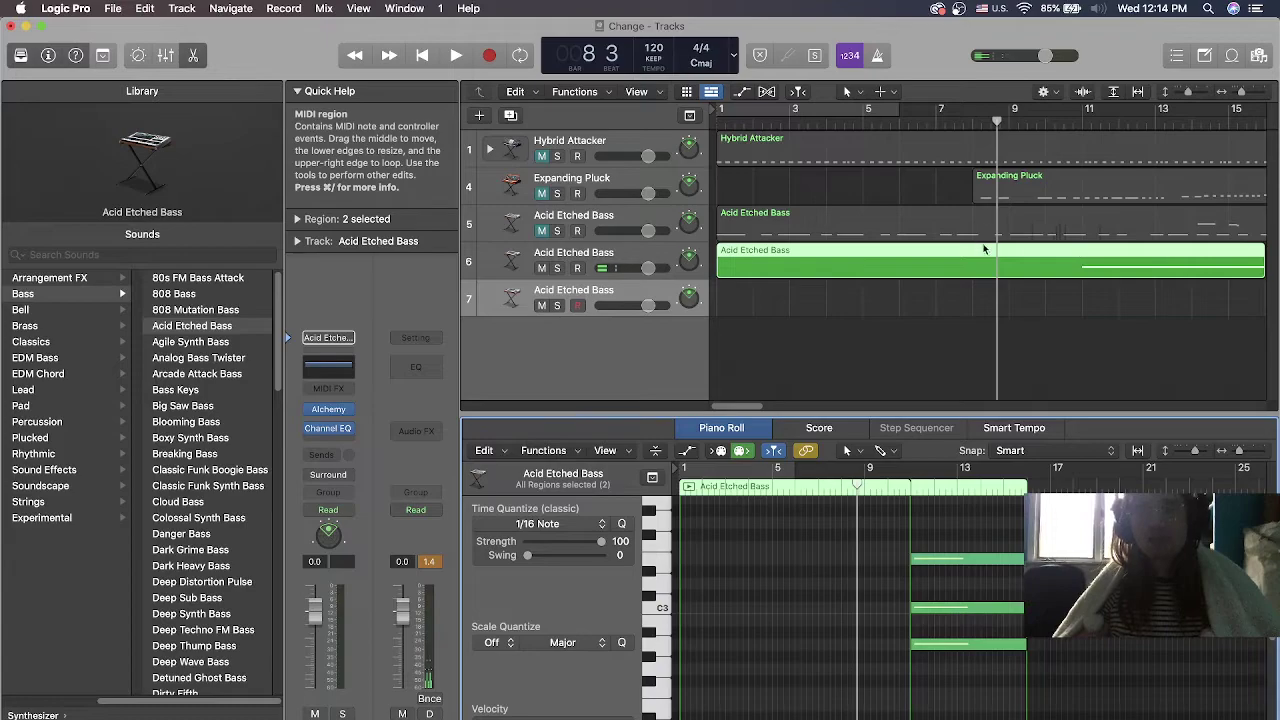
{"action": "scroll", "coordinate": [1023, 272], "scroll_direction": "right", "scroll_amount": 3}
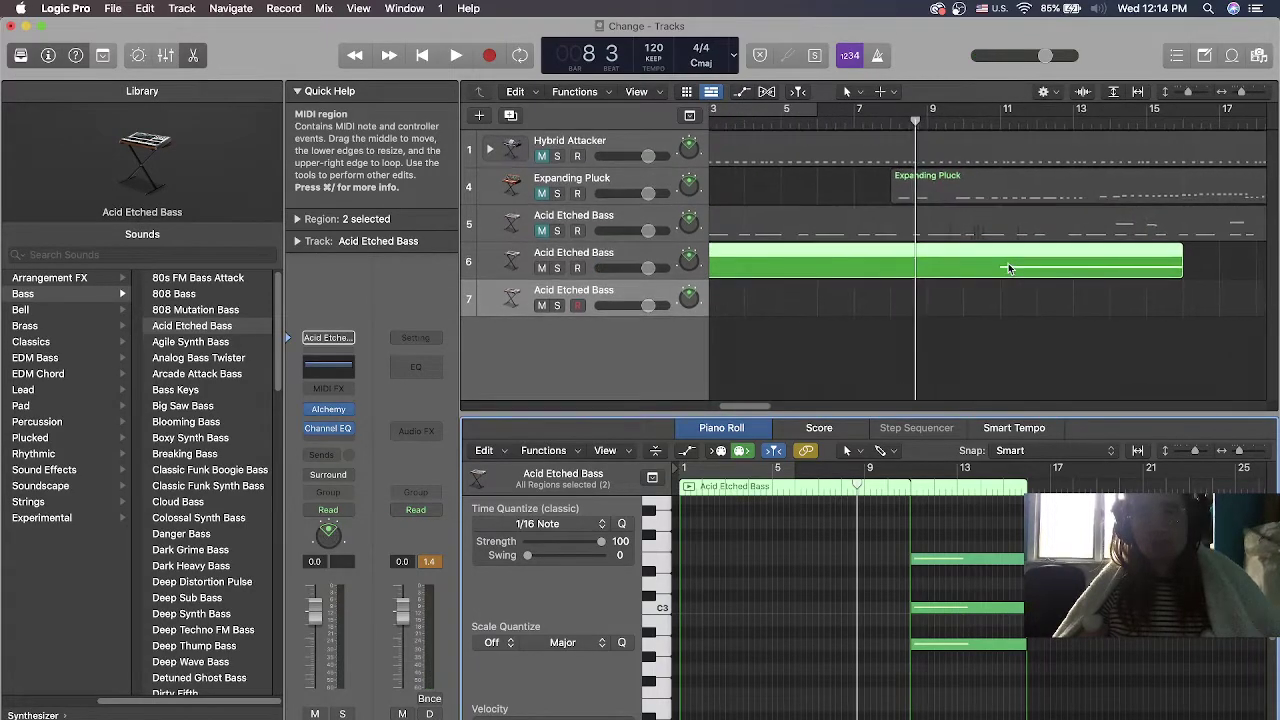
{"action": "scroll", "coordinate": [1008, 263], "scroll_direction": "left", "scroll_amount": 2}
{"action": "scroll", "coordinate": [1008, 263], "scroll_direction": "right", "scroll_amount": 2}
{"action": "scroll", "coordinate": [1008, 263], "scroll_direction": "left", "scroll_amount": 1}
{"action": "scroll", "coordinate": [1005, 263], "scroll_direction": "right", "scroll_amount": 2}
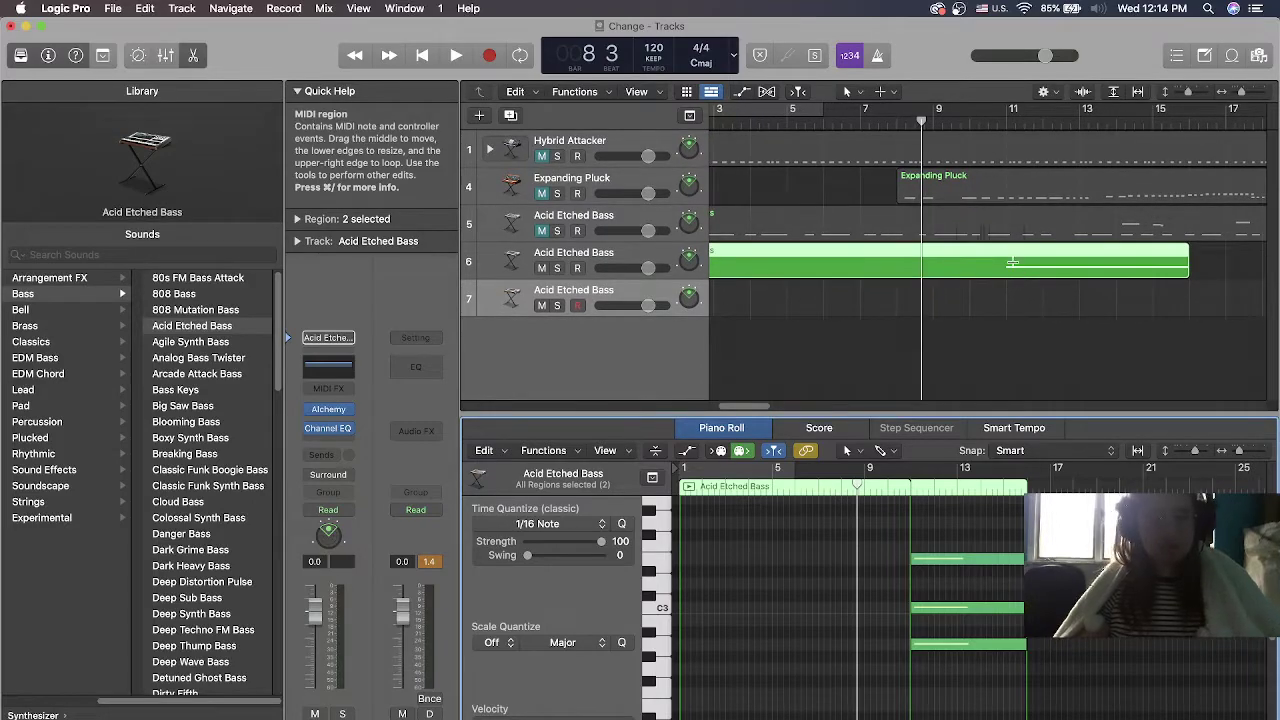
{"action": "key", "text": "super+z"}
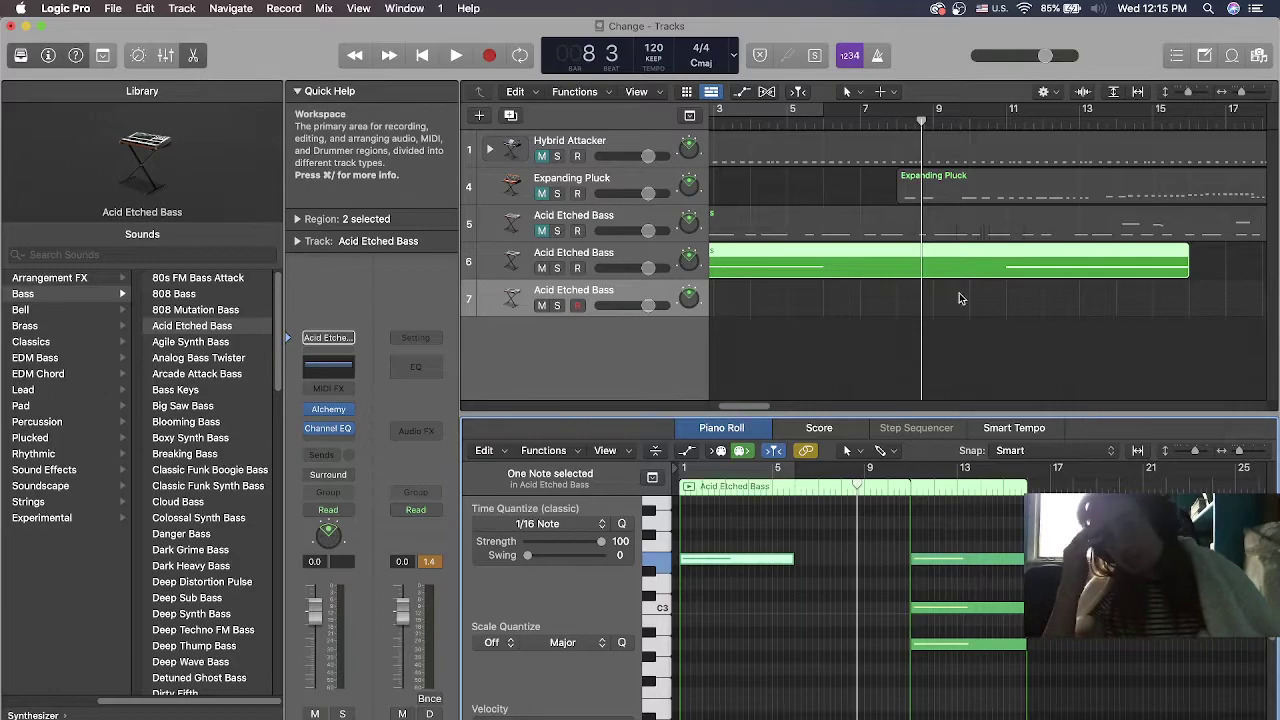
{"action": "key", "text": "super+z"}
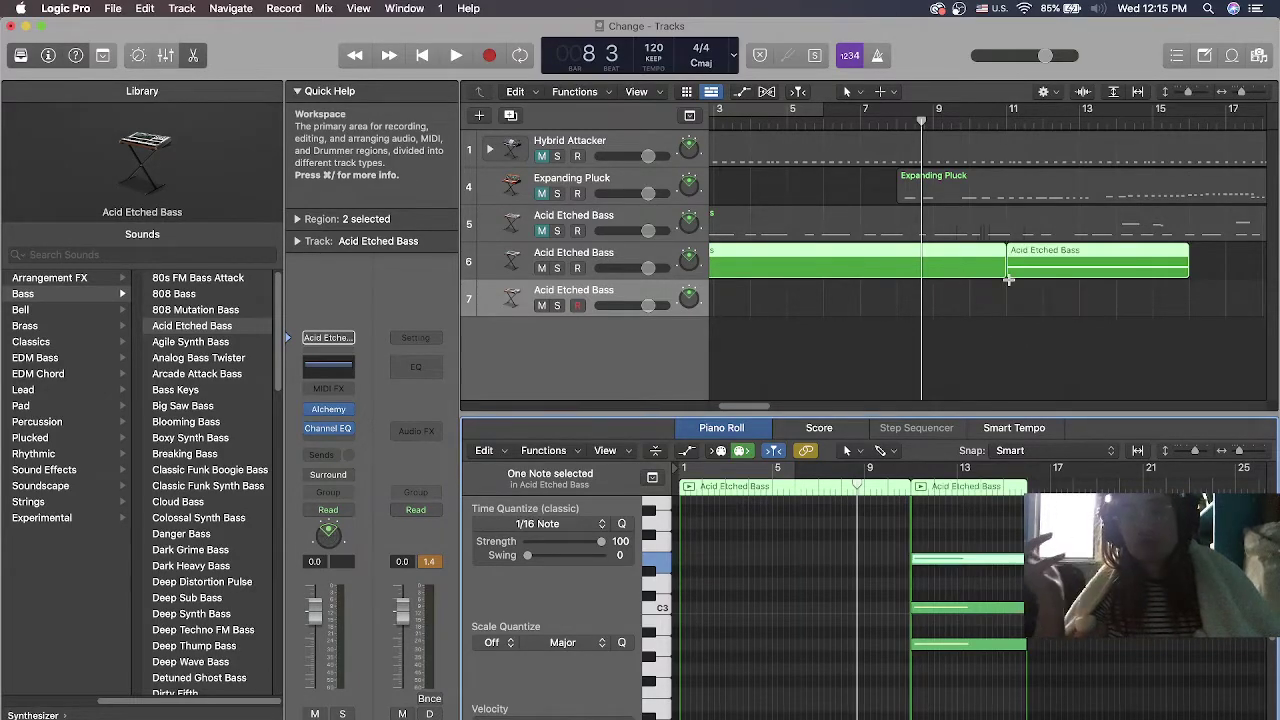
Move the chord region at bar 11 down to track 7 and select the sweep region on track 6
{"action": "left_click_drag", "start_coordinate": [1032, 268], "coordinate": [1030, 294]}
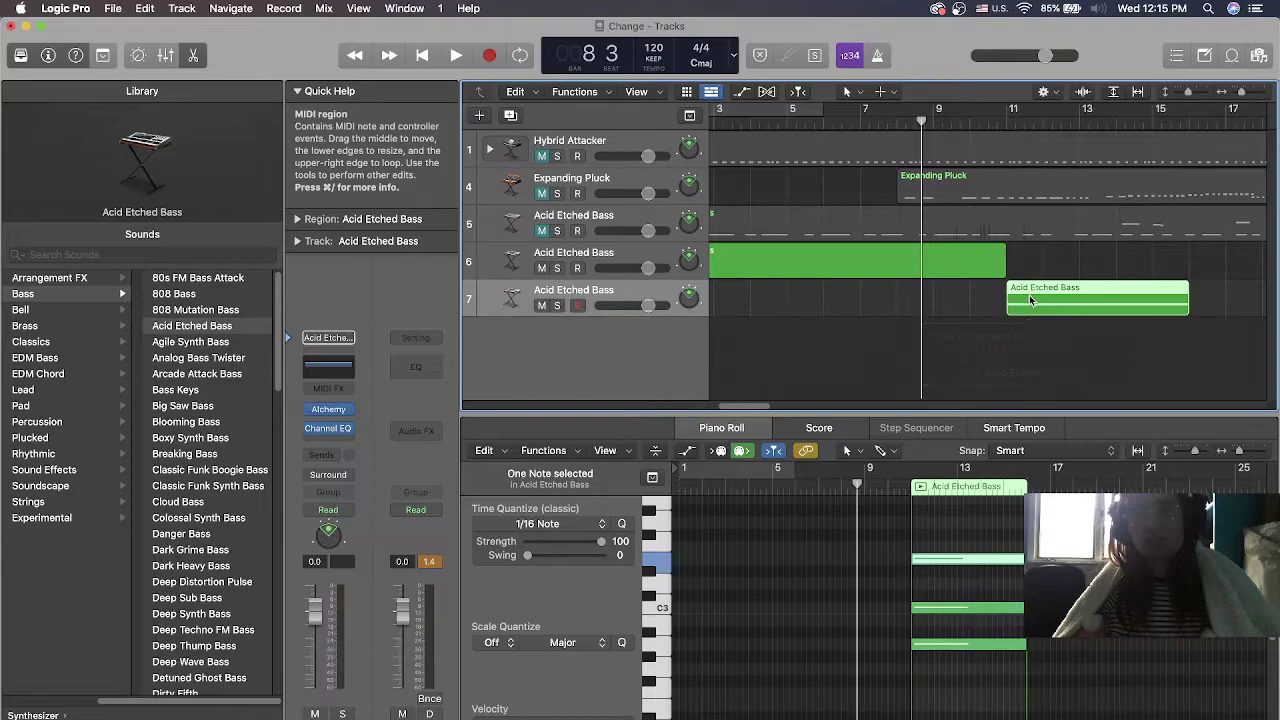
{"action": "left_click", "coordinate": [904, 258]}
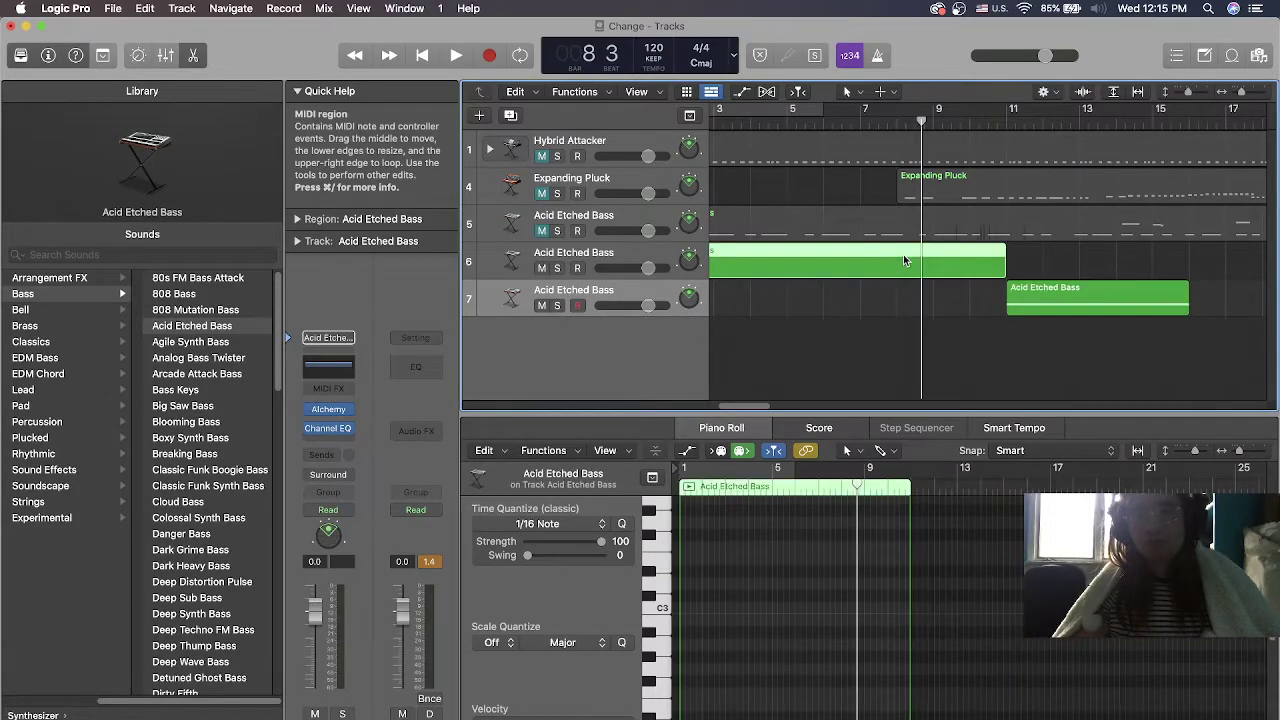
Draw an E3 note from bar 1 to bar 11 in the sweep region and copy it to A2 and C3
{"action": "right_click", "coordinate": [688, 566]}
{"action": "left_click", "coordinate": [728, 568]}
{"action": "left_click_drag", "start_coordinate": [709, 569], "coordinate": [698, 567]}
{"action": "left_click_drag", "start_coordinate": [790, 563], "coordinate": [908, 563]}
{"action": "left_click_drag", "start_coordinate": [818, 566], "coordinate": [812, 647]}
{"action": "left_click_drag", "start_coordinate": [795, 589], "coordinate": [795, 611]}
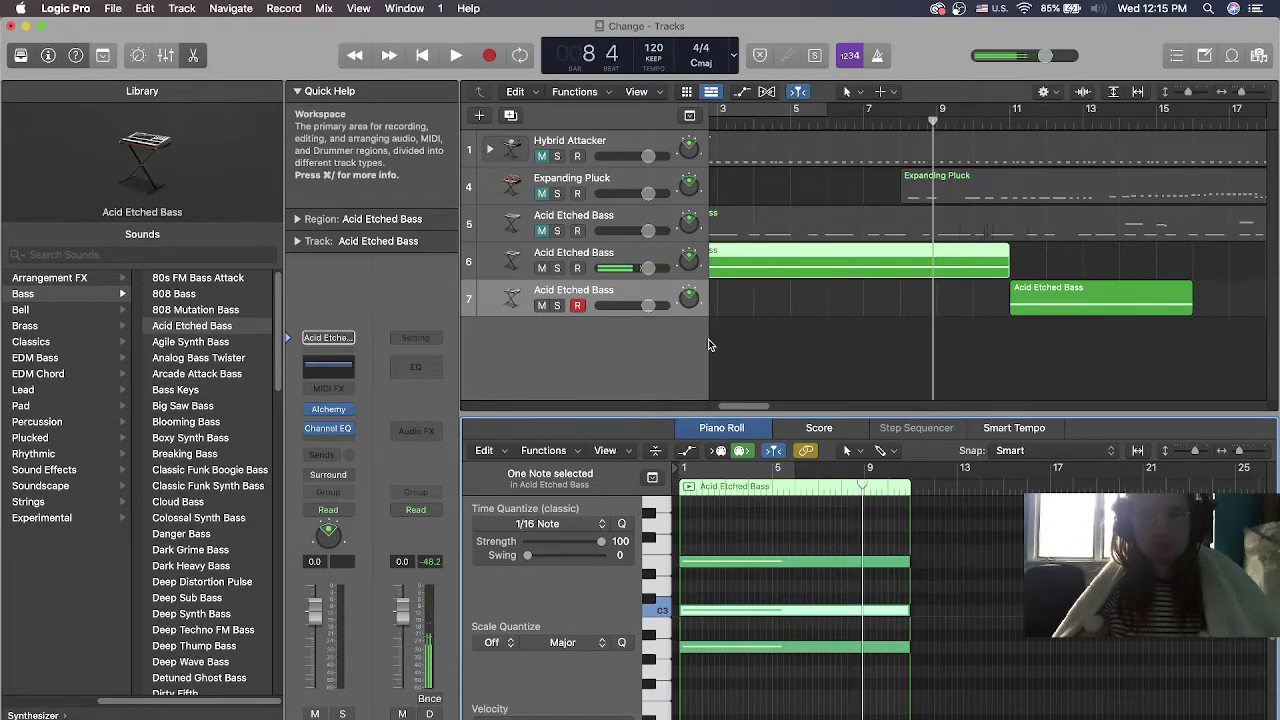
Check the chord region's notes, reselect the sweep region on track 6, and play from the start of the project
{"action": "left_click", "coordinate": [1032, 305]}
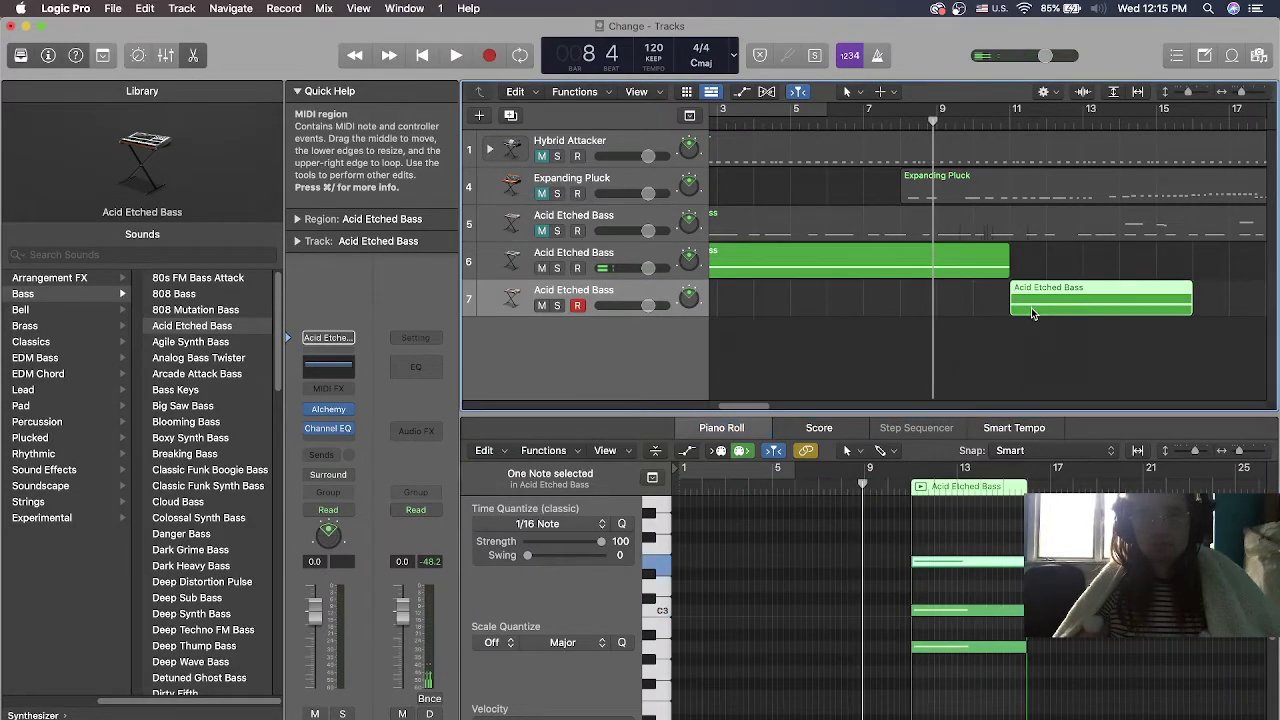
{"action": "left_click", "coordinate": [875, 272]}
{"action": "left_click_drag", "start_coordinate": [933, 119], "coordinate": [627, 123]}
{"action": "key", "text": "space"}
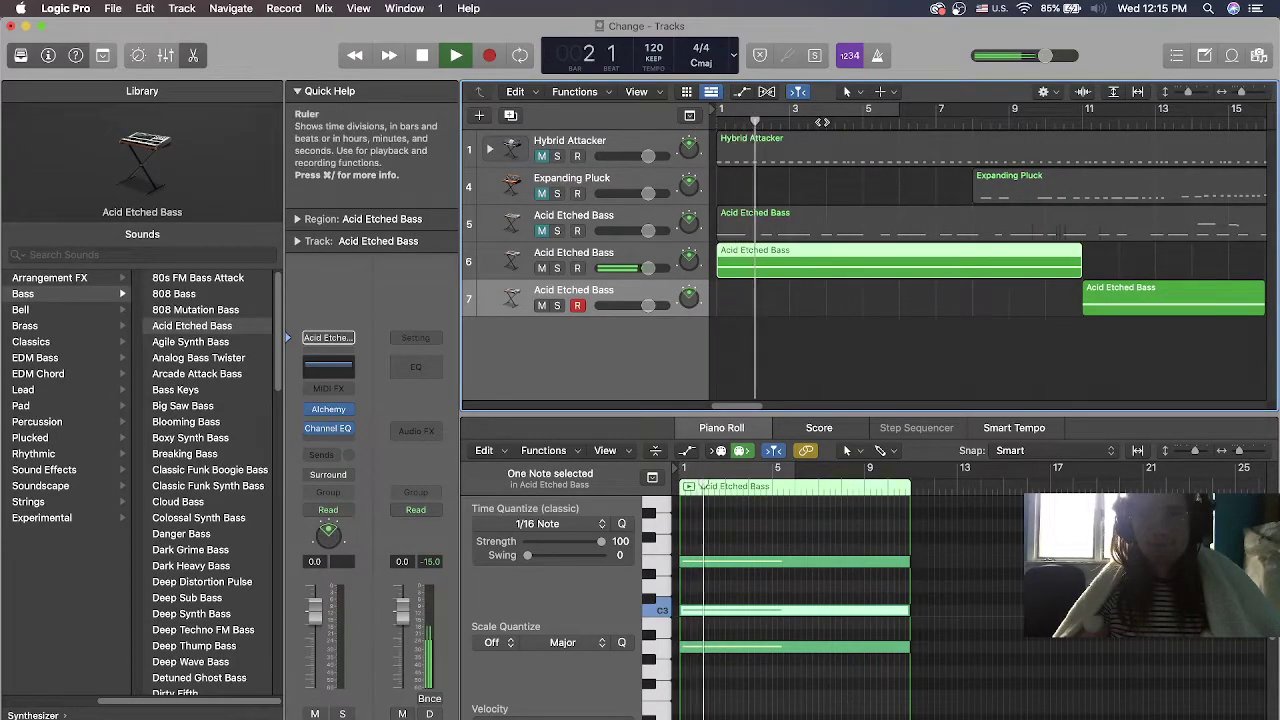
Turn on cycling and extend the cycle area to cover bars 1 to 11 while listening to the sweep region
{"action": "left_click", "coordinate": [885, 109]}
{"action": "left_click_drag", "start_coordinate": [897, 112], "coordinate": [1076, 114]}
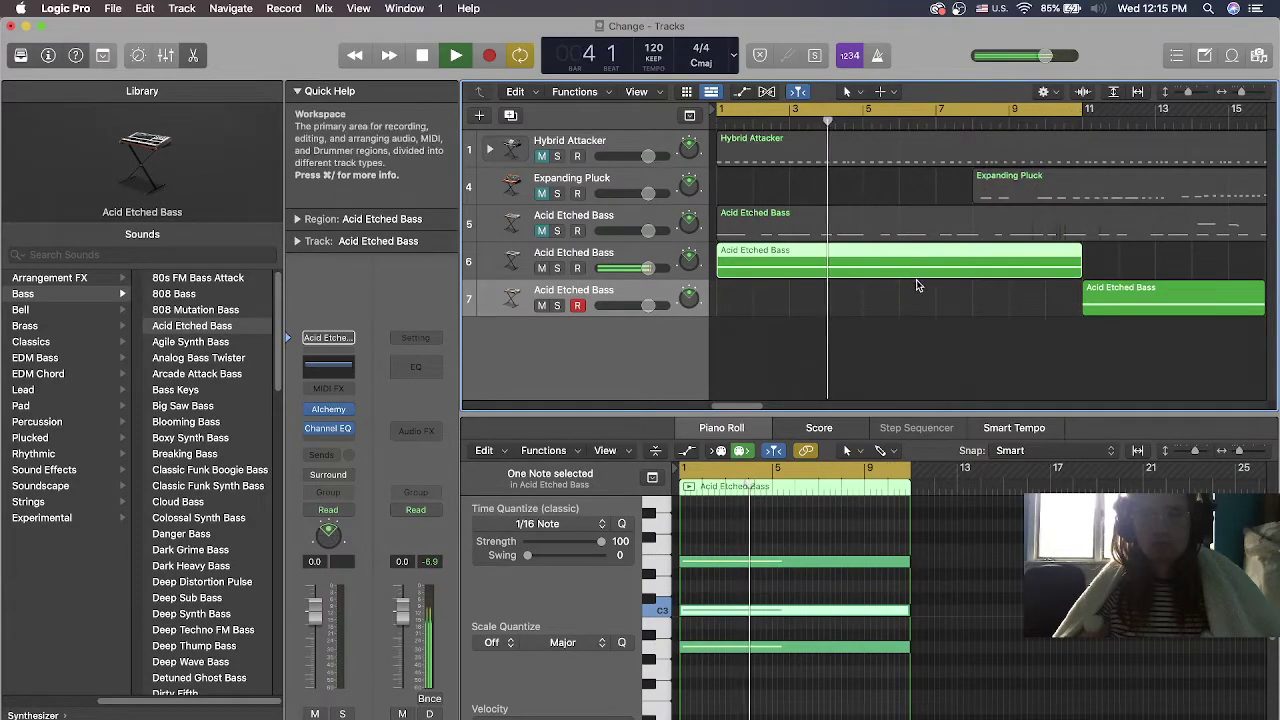
{"action": "scroll", "coordinate": [915, 278], "scroll_direction": "right", "scroll_amount": 1}
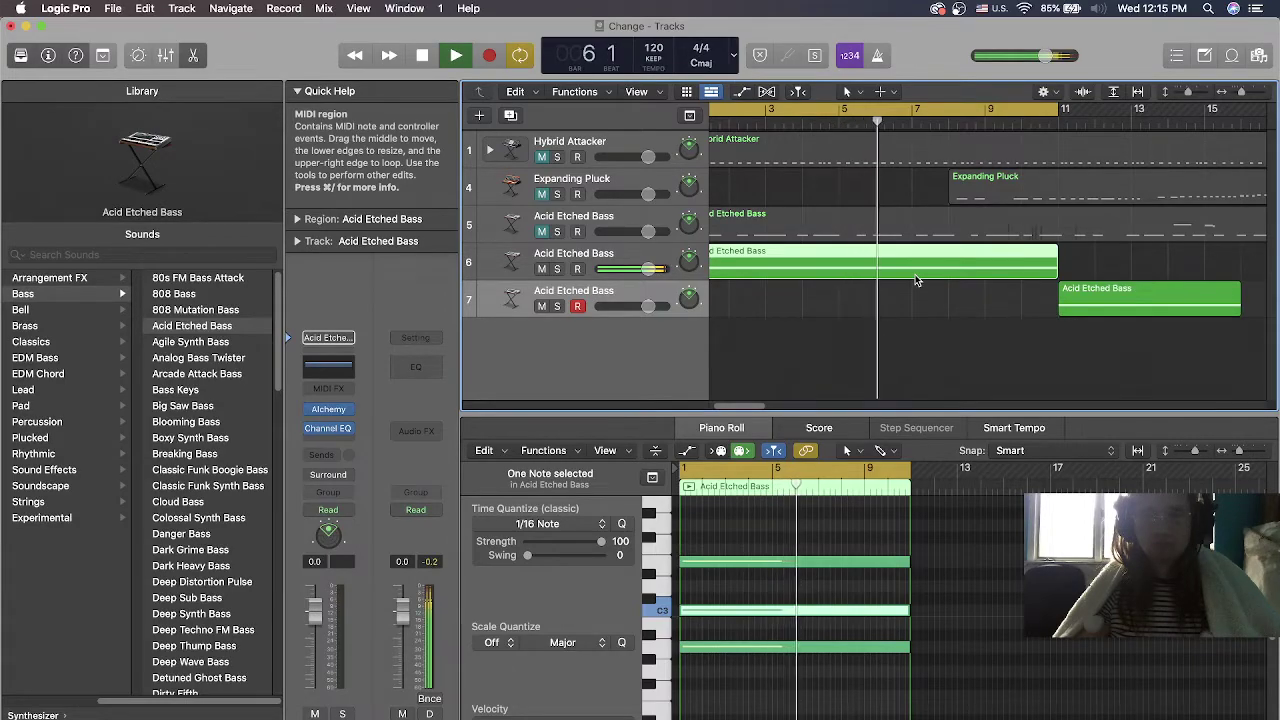
{"action": "scroll", "coordinate": [683, 287], "scroll_direction": "right", "scroll_amount": 1}
{"action": "scroll", "coordinate": [683, 287], "scroll_direction": "right", "scroll_amount": 2}
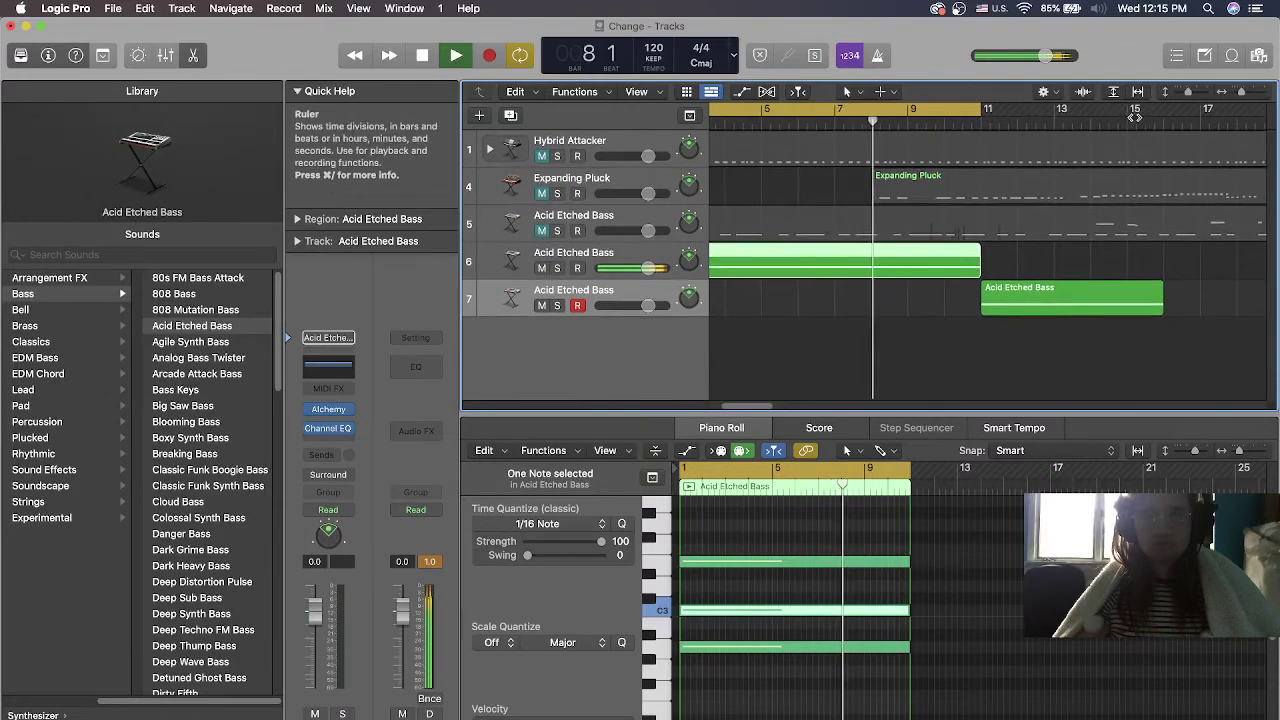
Cycle bars 11 to 16 over the track 7 chord region and set that track's FM Mod smart control to about 14.4 %
{"action": "left_click_drag", "start_coordinate": [1160, 110], "coordinate": [978, 113]}
{"action": "left_click", "coordinate": [634, 290]}
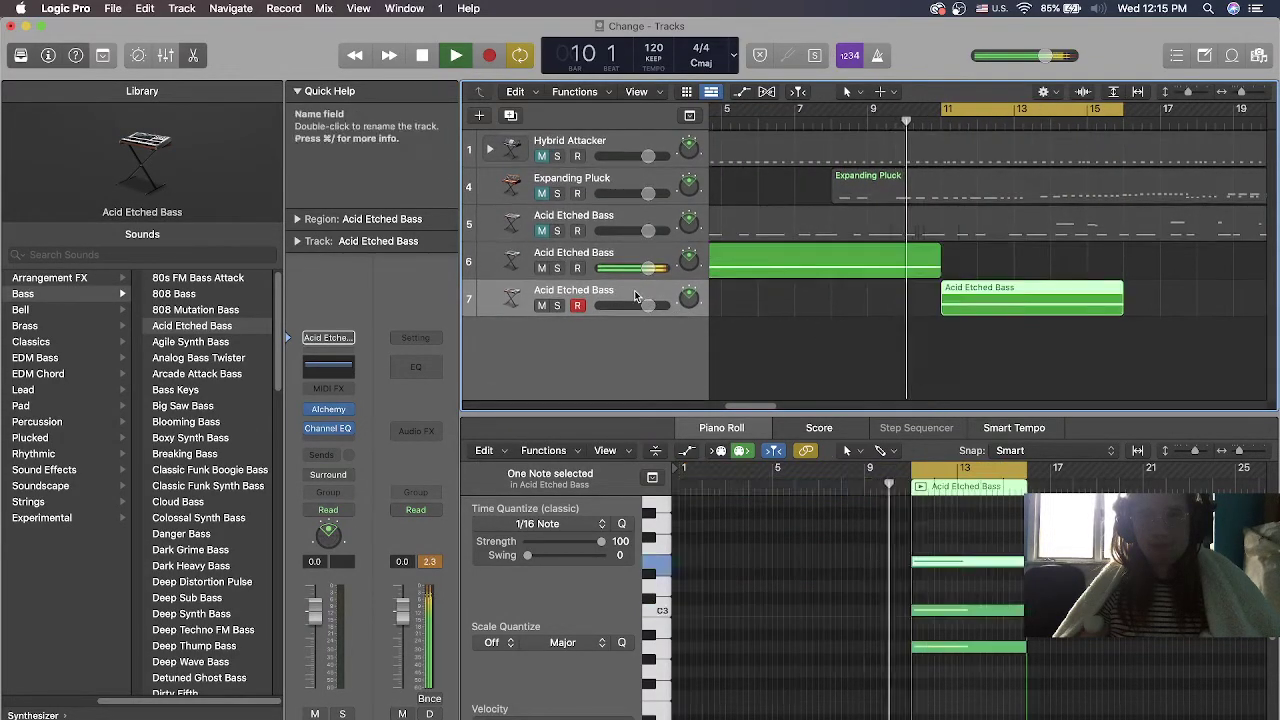
{"action": "left_click", "coordinate": [137, 56]}
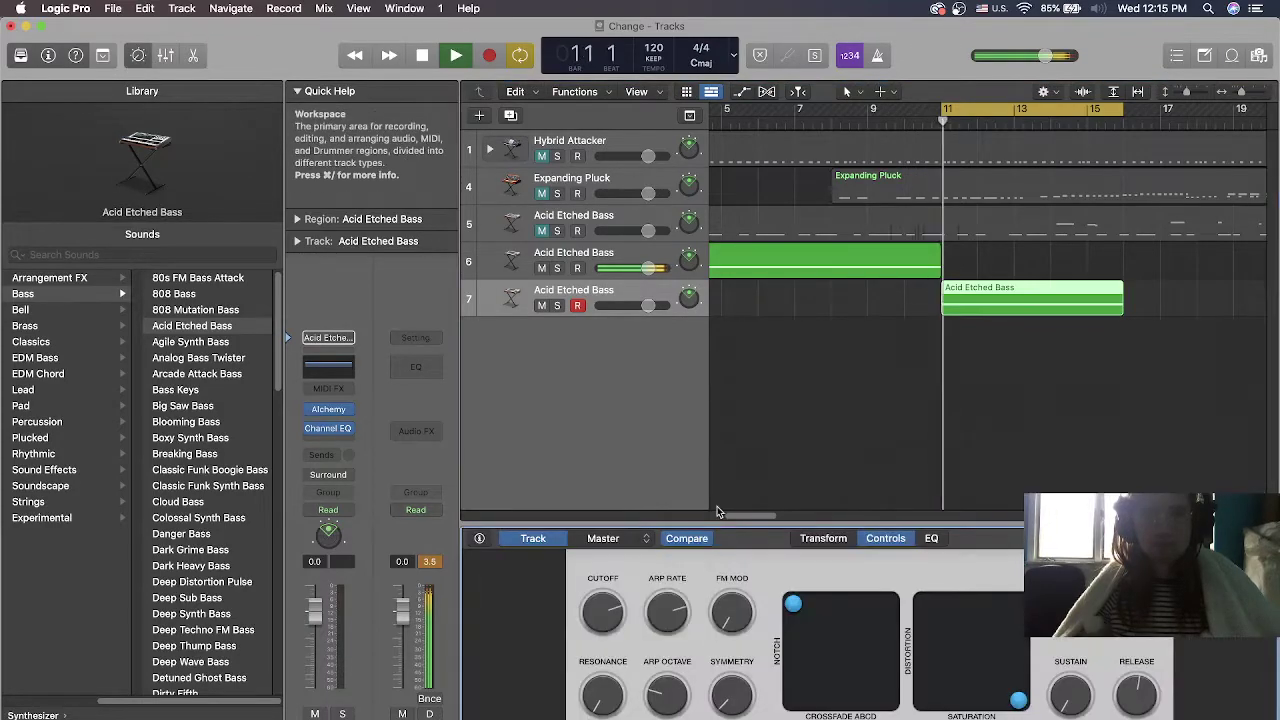
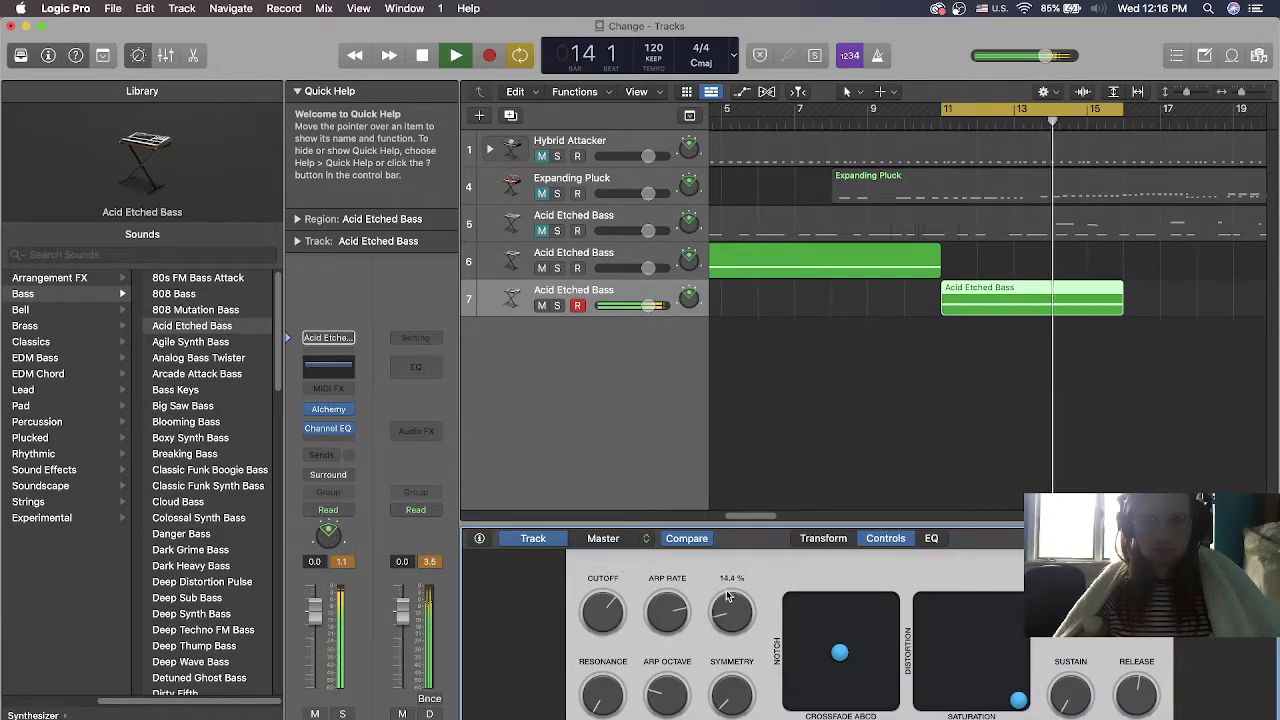
{"action": "mouse_move", "coordinate": [727, 605]}
{"action": "left_mouse_down"}
{"action": "mouse_move", "coordinate": [724, 474]}
{"action": "mouse_move", "coordinate": [749, 592]}
{"action": "left_mouse_up"}
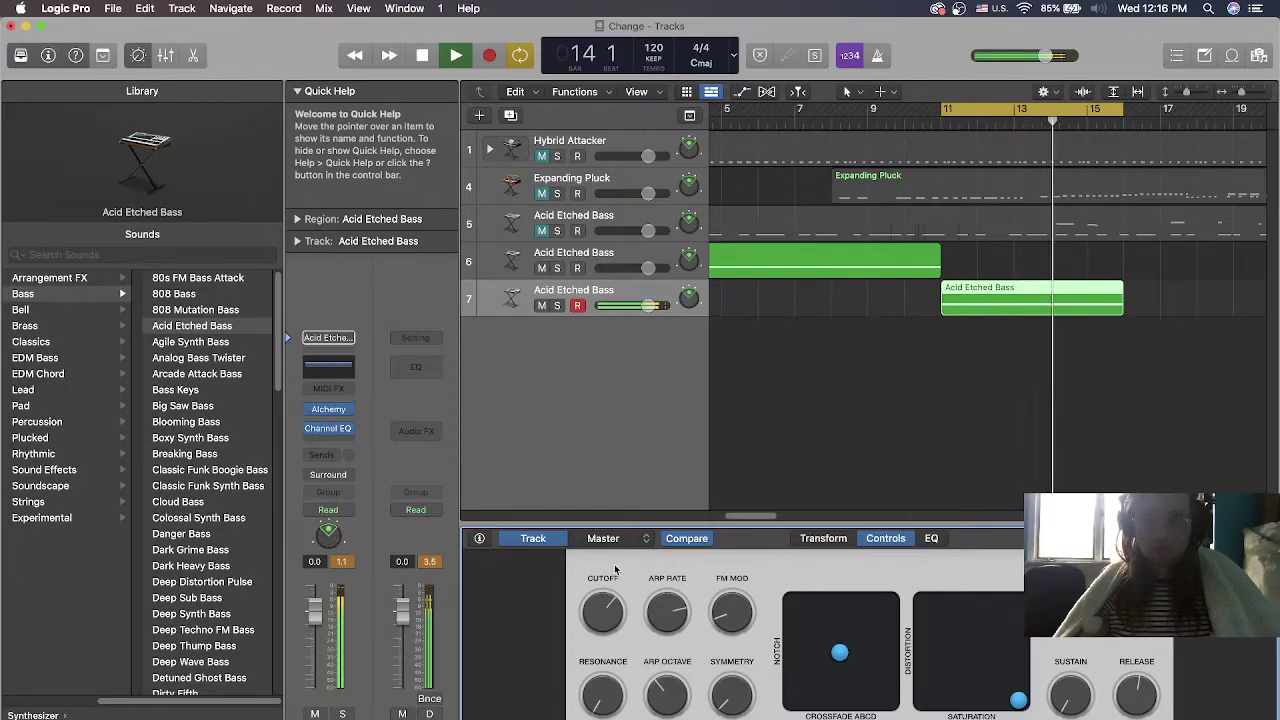
Try a higher Arp Octave smart control setting on track 7, settling on a low one
{"action": "left_click_drag", "start_coordinate": [665, 685], "coordinate": [658, 657]}
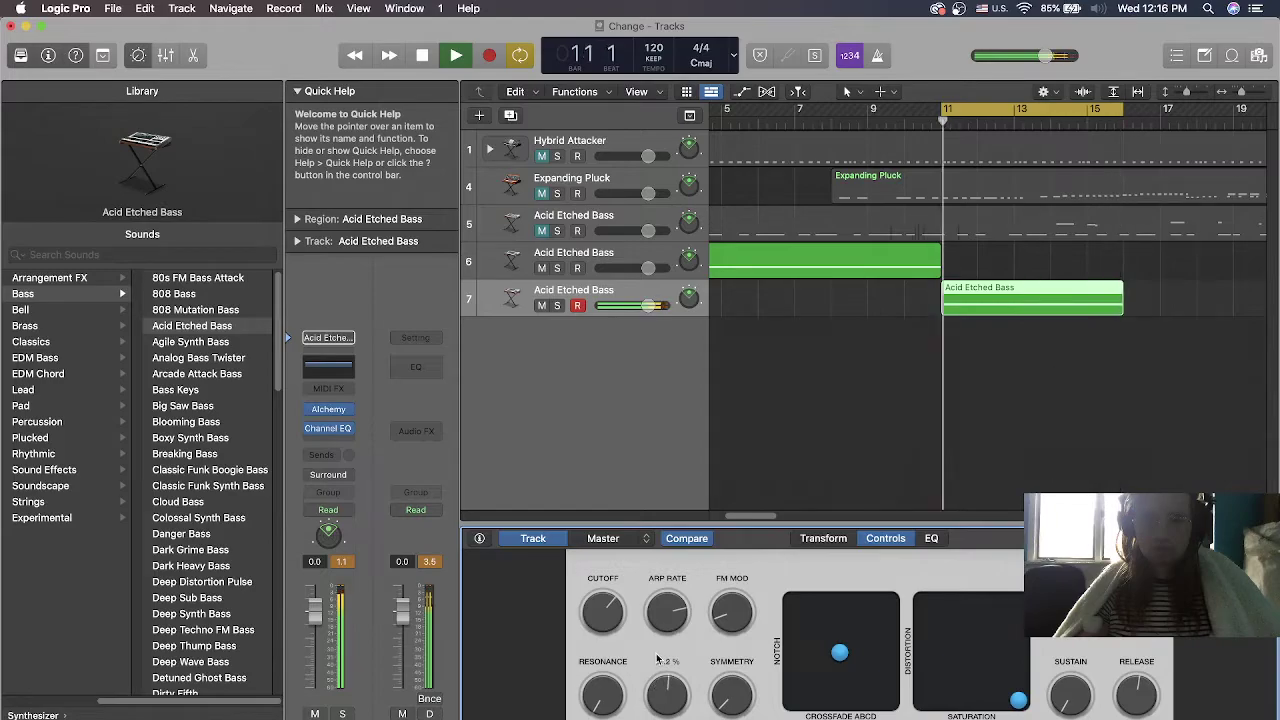
{"action": "left_click_drag", "start_coordinate": [652, 665], "coordinate": [629, 705]}
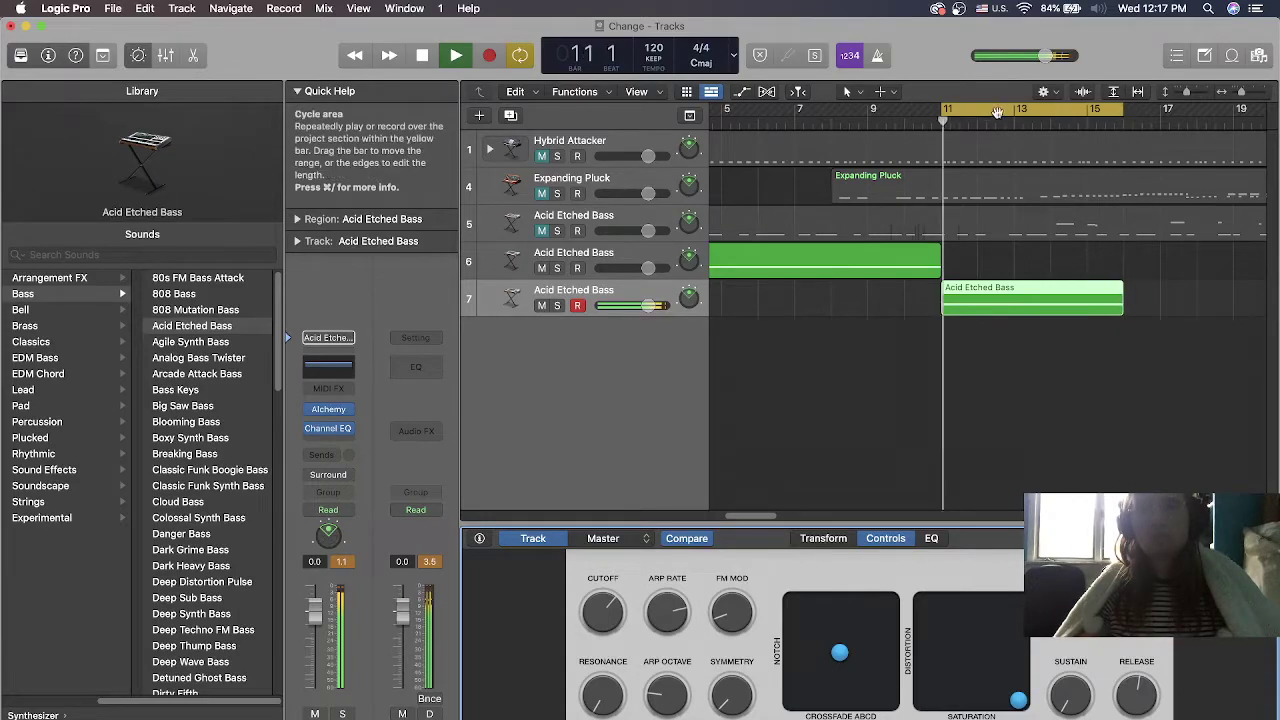
Play the project from the start without cycling, then cycle bars 11 to 16 again
{"action": "key", "text": "c"}
{"action": "key", "text": "space"}
{"action": "left_click_drag", "start_coordinate": [968, 120], "coordinate": [573, 140]}
{"action": "key", "text": "space"}
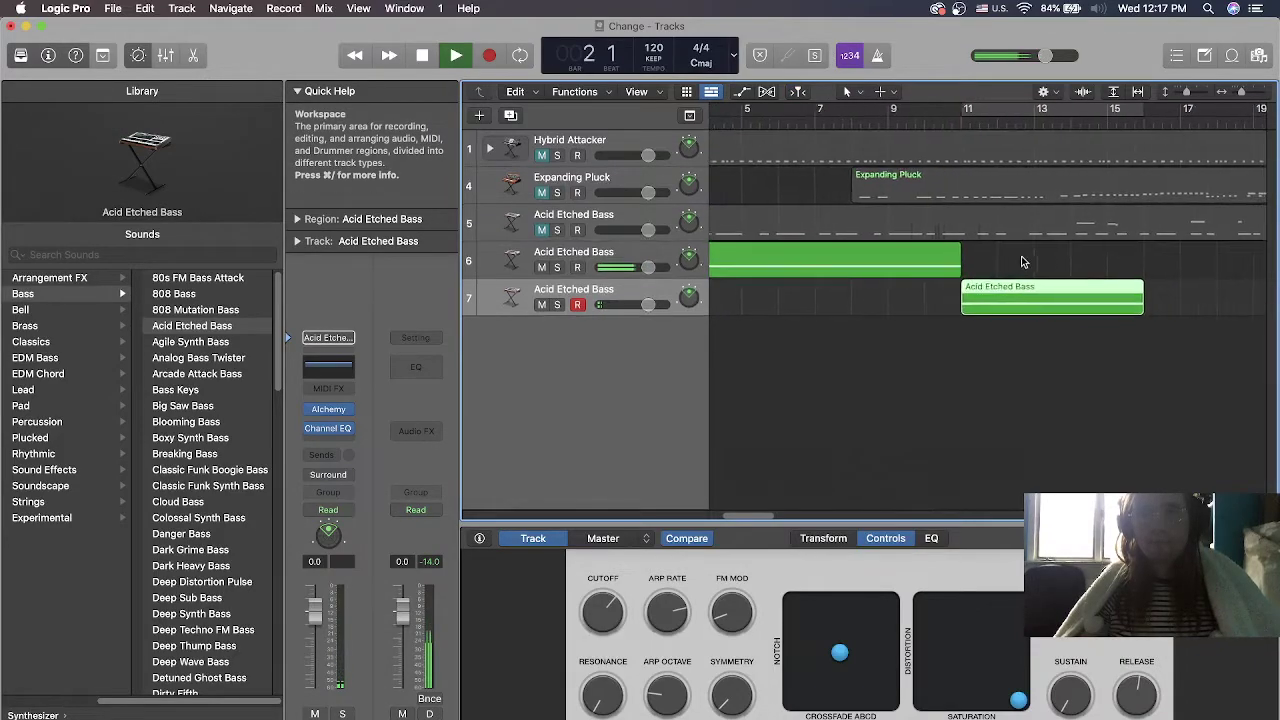
{"action": "key", "text": "c"}
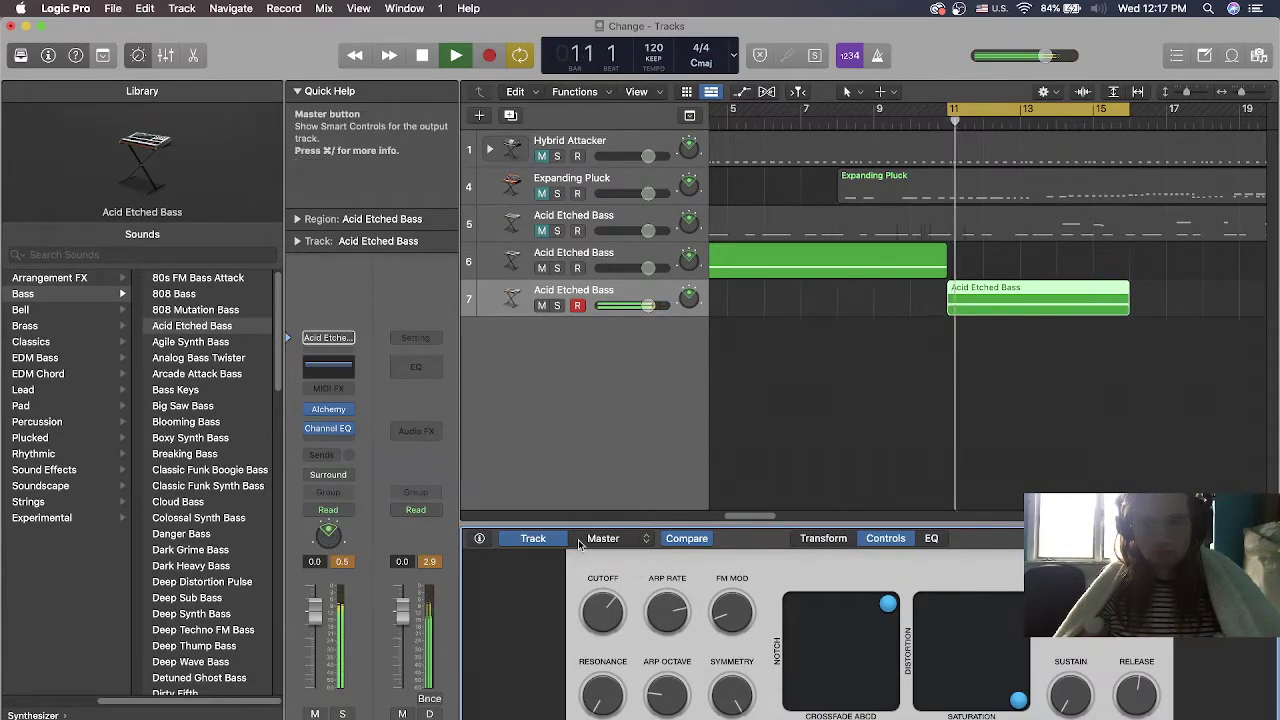
Add one new software instrument track below track 7
{"action": "key", "text": "alt+super+n"}
{"action": "left_click", "coordinate": [872, 251]}
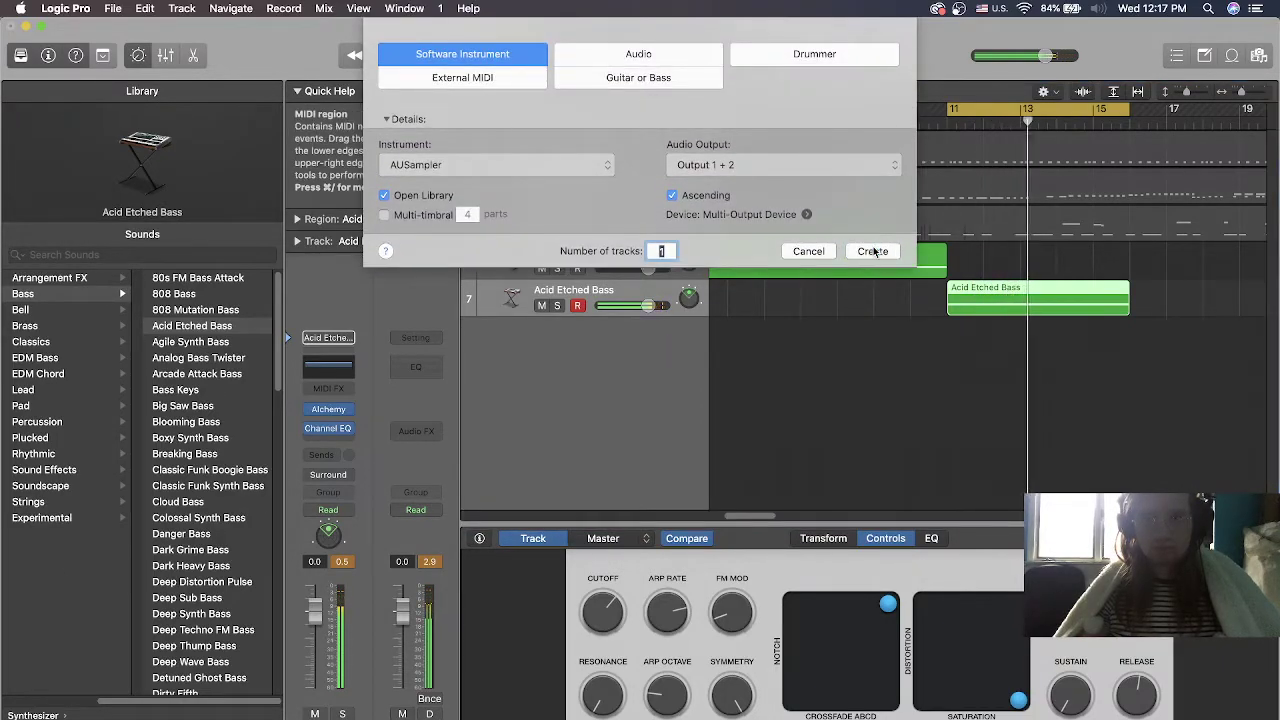
{"action": "left_click", "coordinate": [748, 266]}
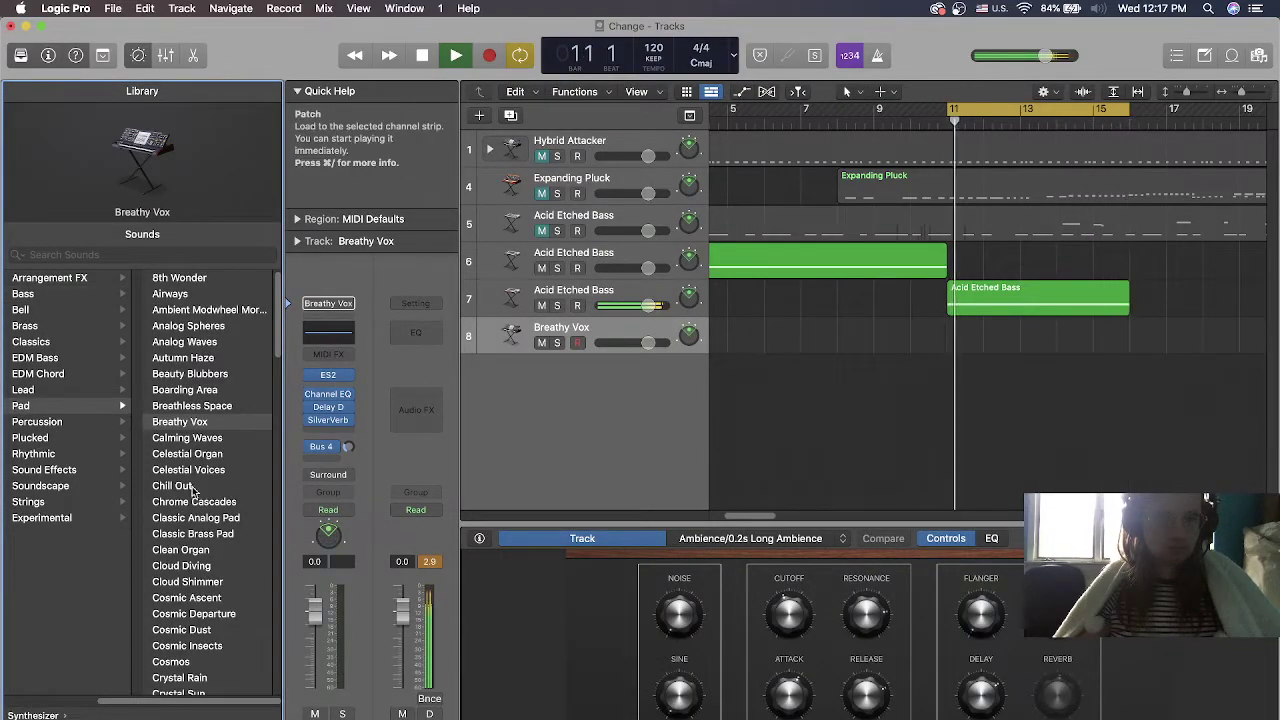
Load the Chrome electronic drum kit patch onto the new track 8
{"action": "left_click", "coordinate": [35, 421]}
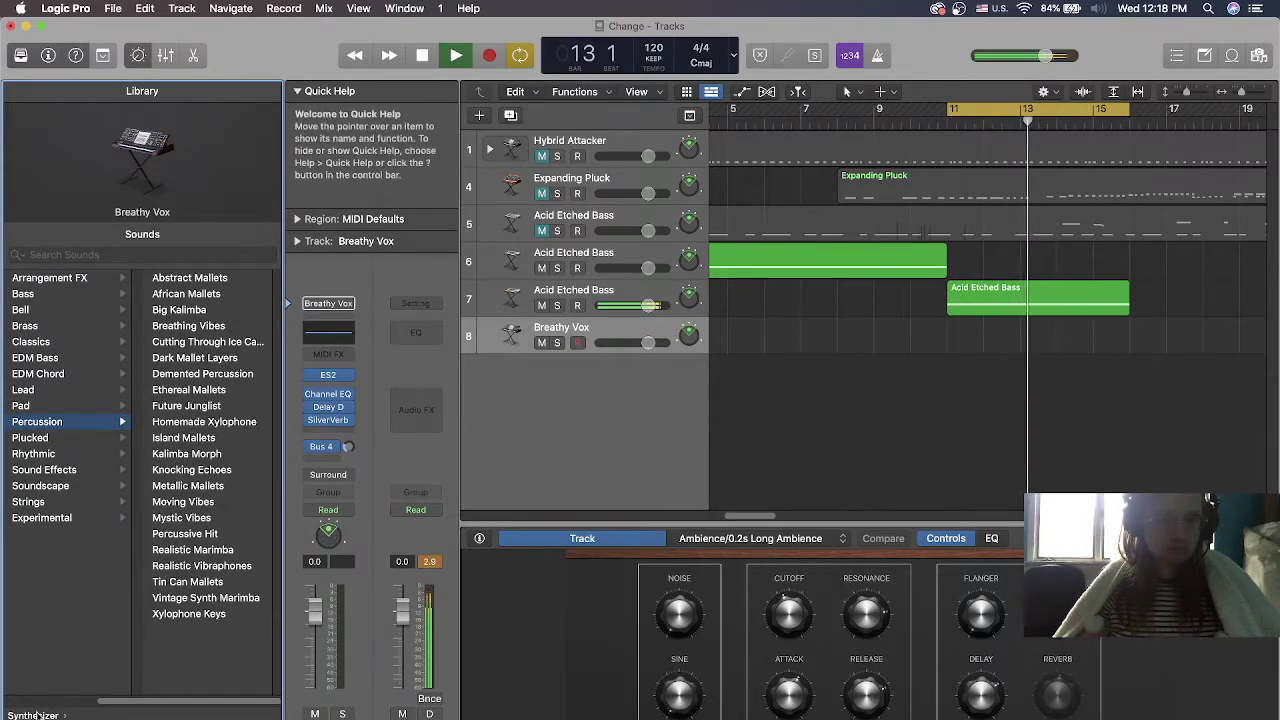
{"action": "scroll", "coordinate": [60, 460], "scroll_direction": "left", "scroll_amount": 3}
{"action": "left_click", "coordinate": [52, 310]}
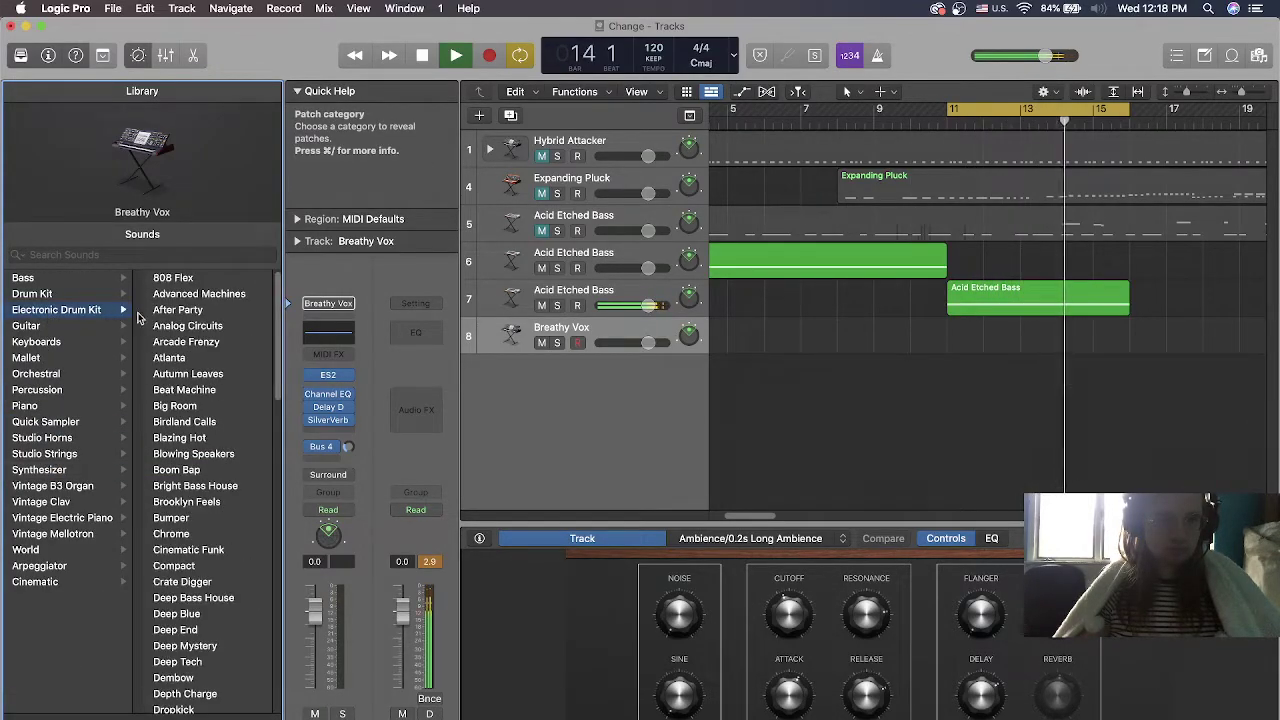
{"action": "left_click", "coordinate": [171, 533]}
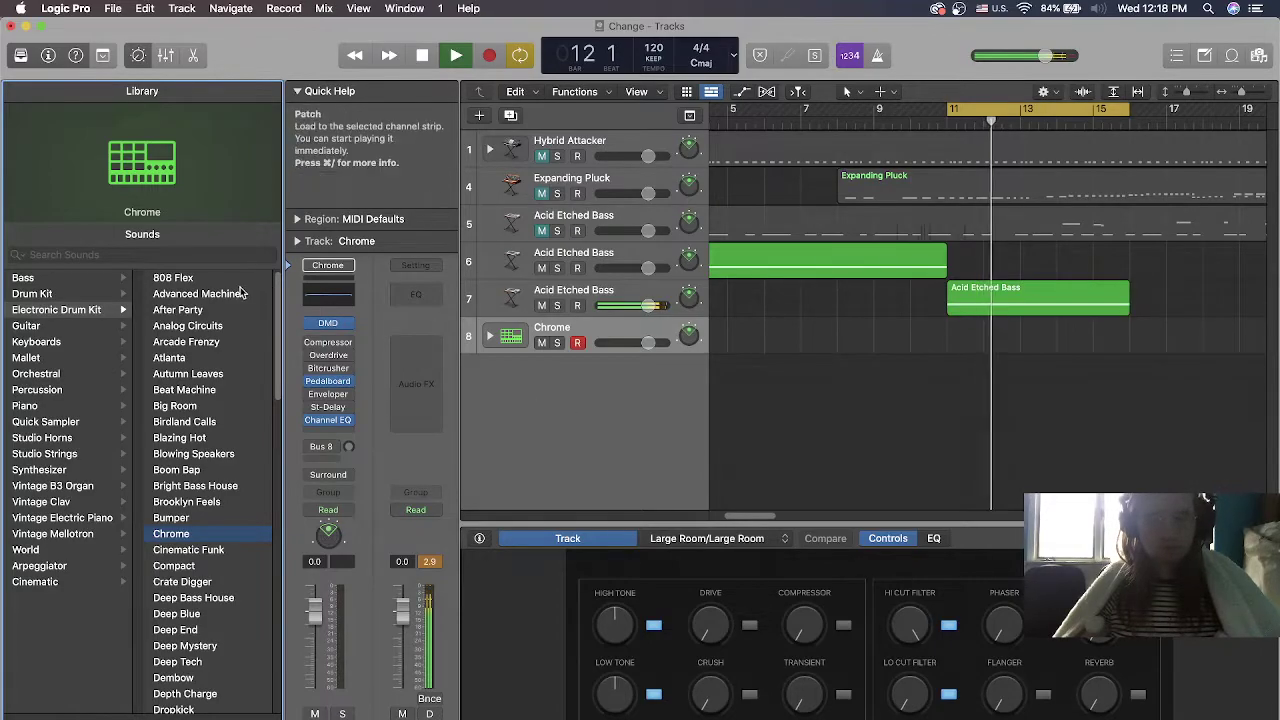
Create a Kick 1 note at bar 11 on the Chrome track in the Piano Roll and shorten it to one beat
{"action": "left_click", "coordinate": [193, 55]}
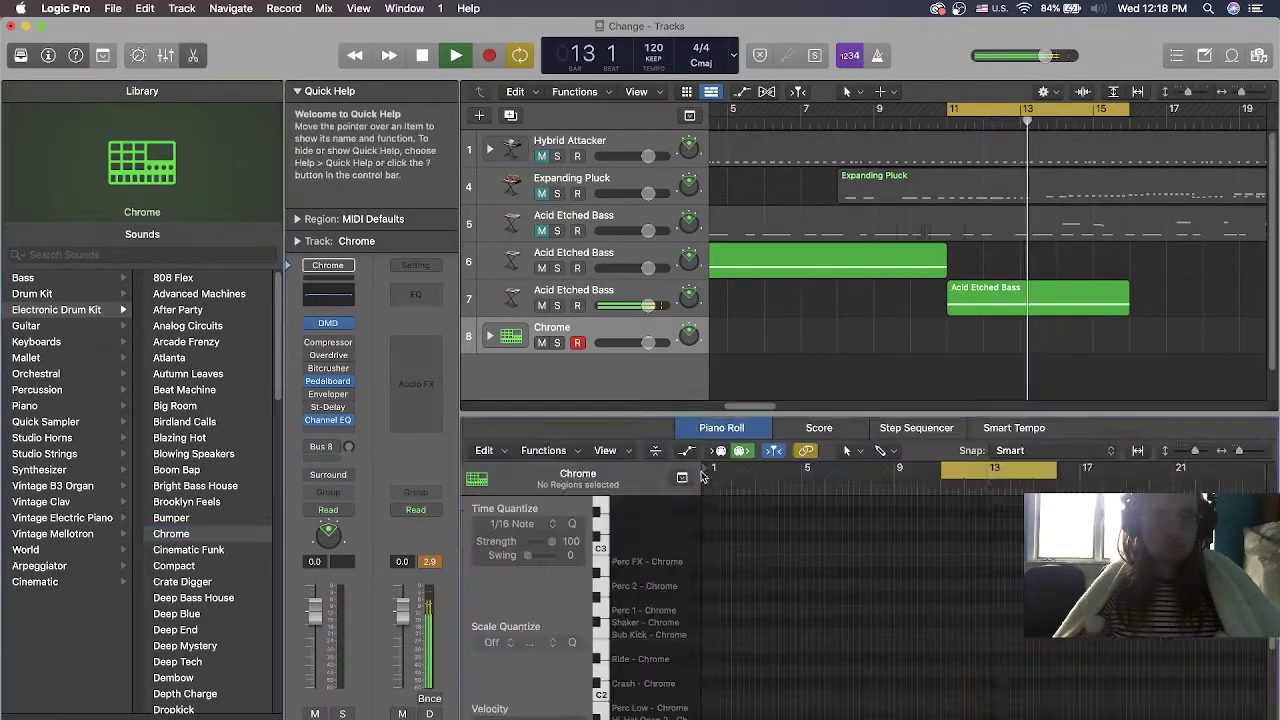
{"action": "scroll", "coordinate": [650, 610], "scroll_direction": "down", "scroll_amount": 5}
{"action": "left_click", "coordinate": [604, 645]}
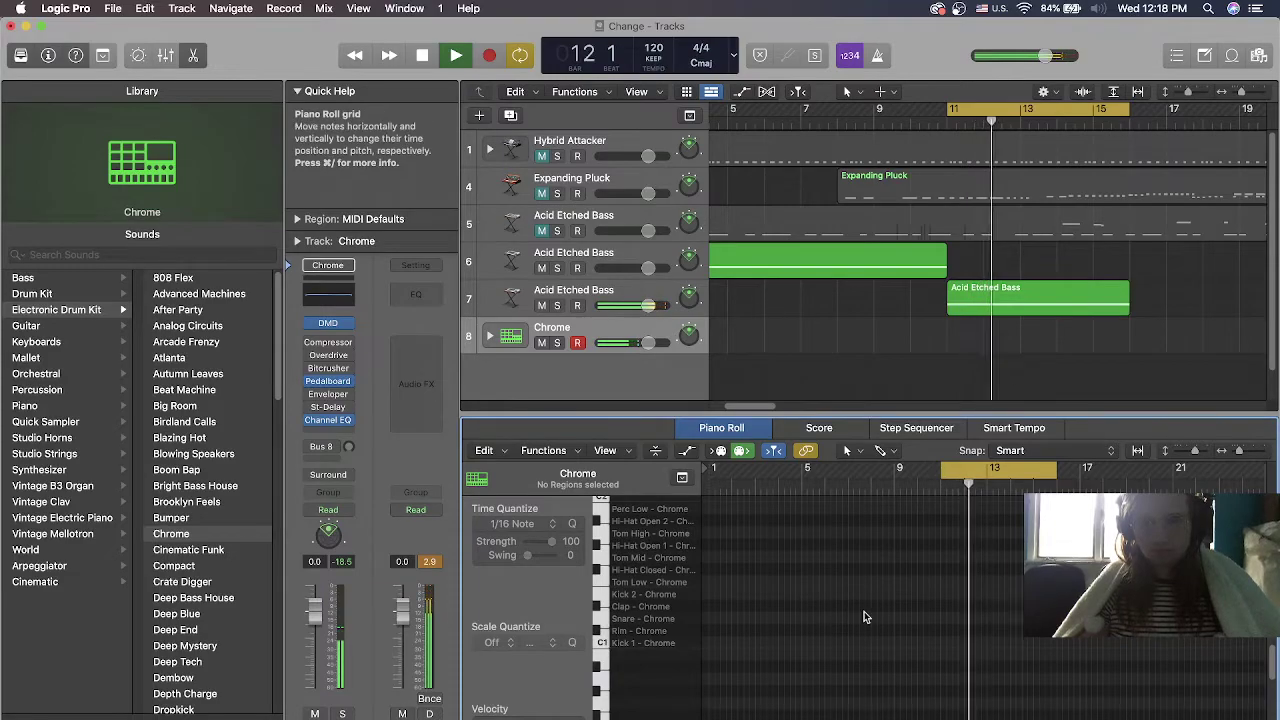
{"action": "key", "text": "super+Right"}
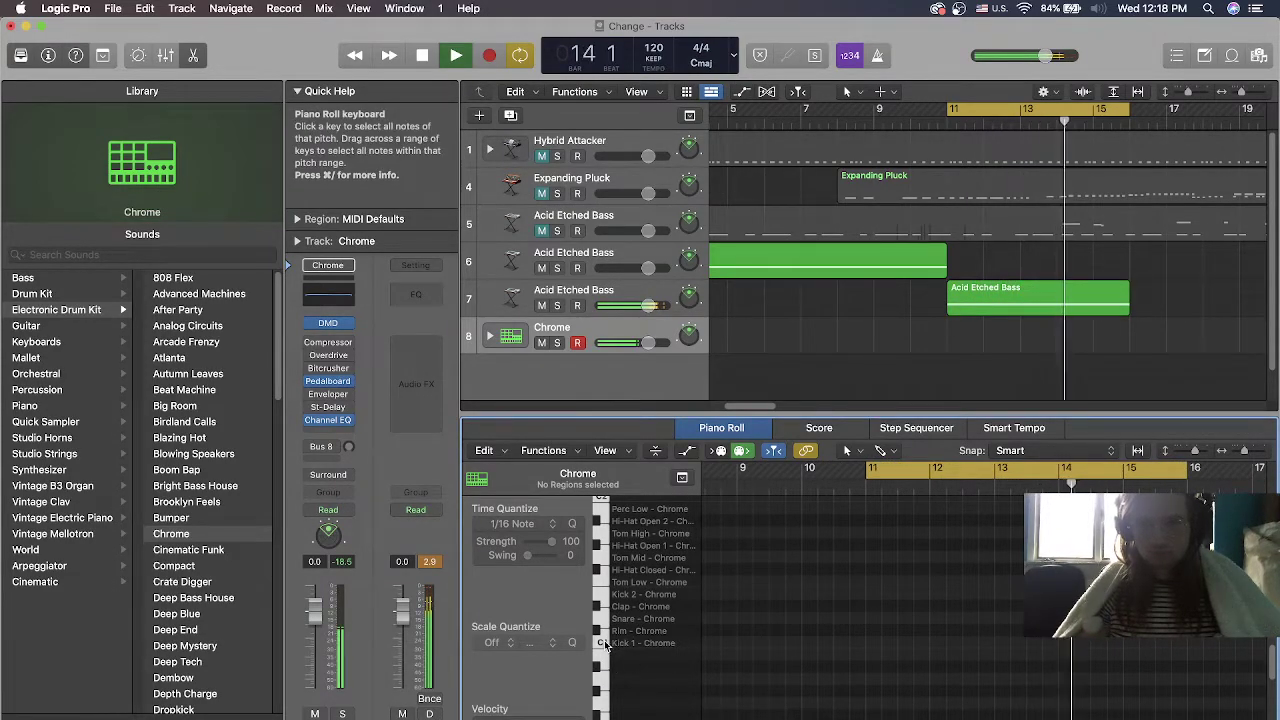
{"action": "right_click", "coordinate": [876, 563]}
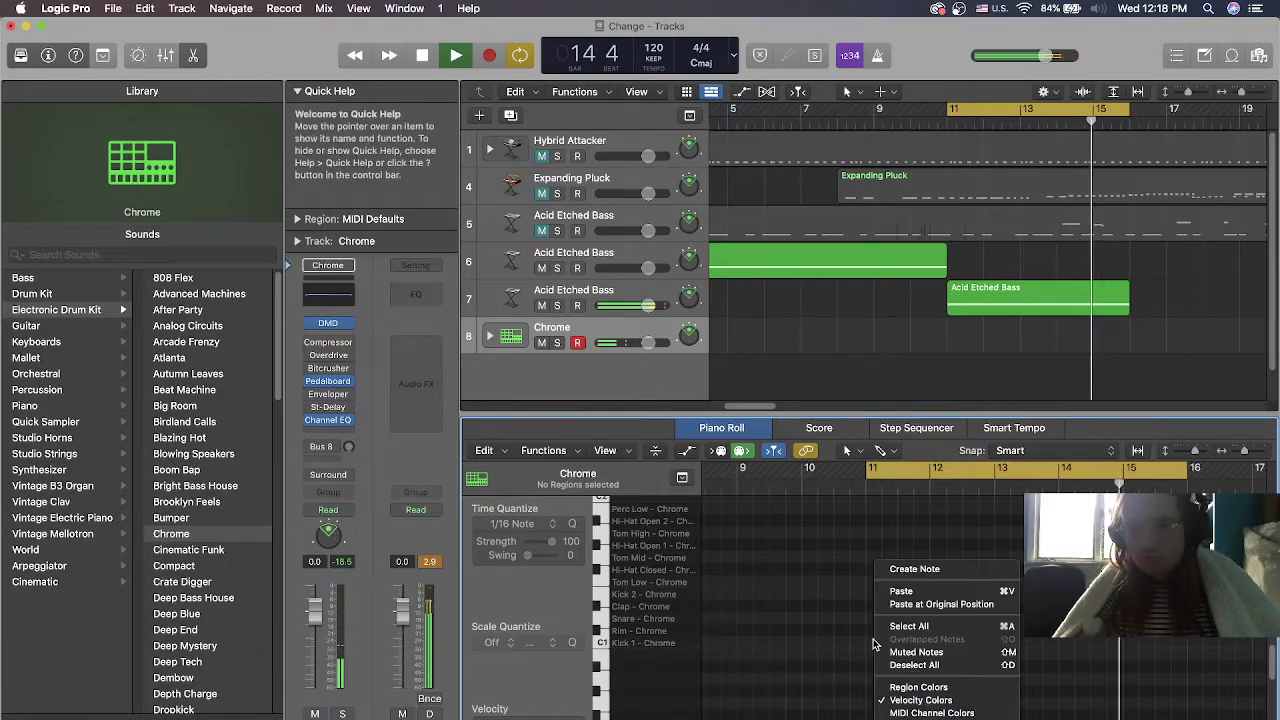
{"action": "left_click", "coordinate": [911, 569]}
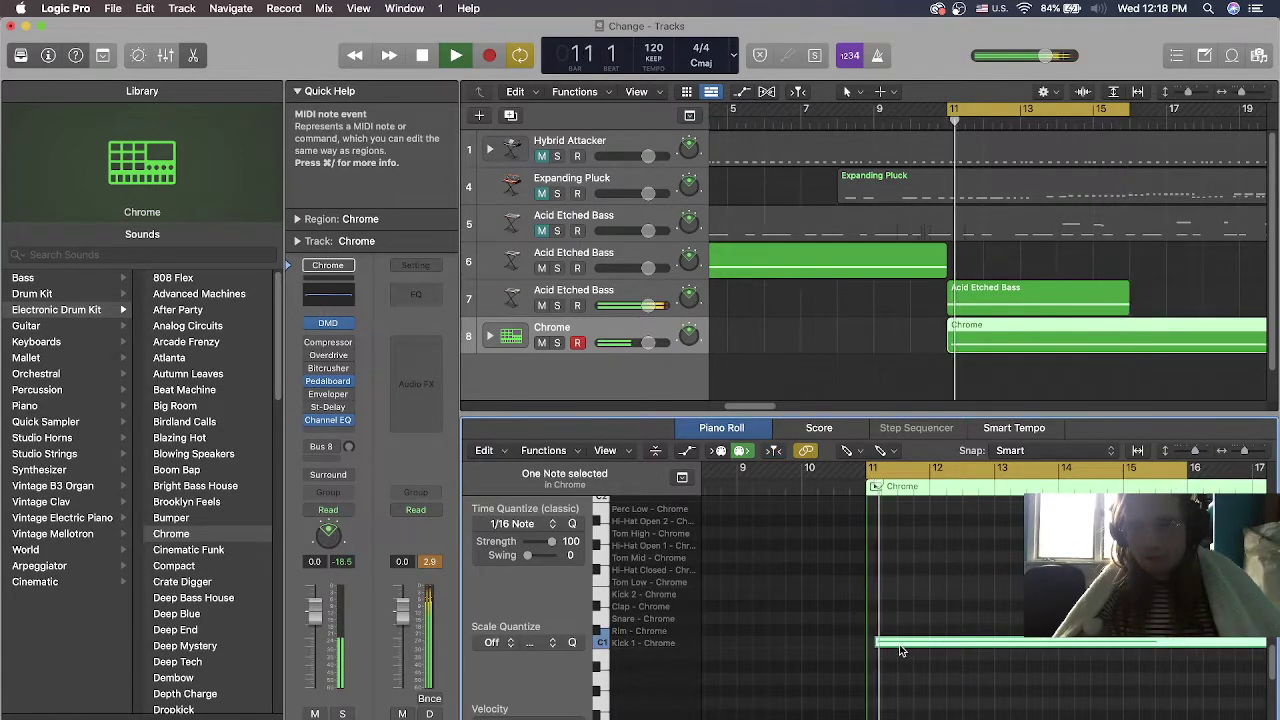
{"action": "scroll", "coordinate": [892, 644], "scroll_direction": "right", "scroll_amount": 6}
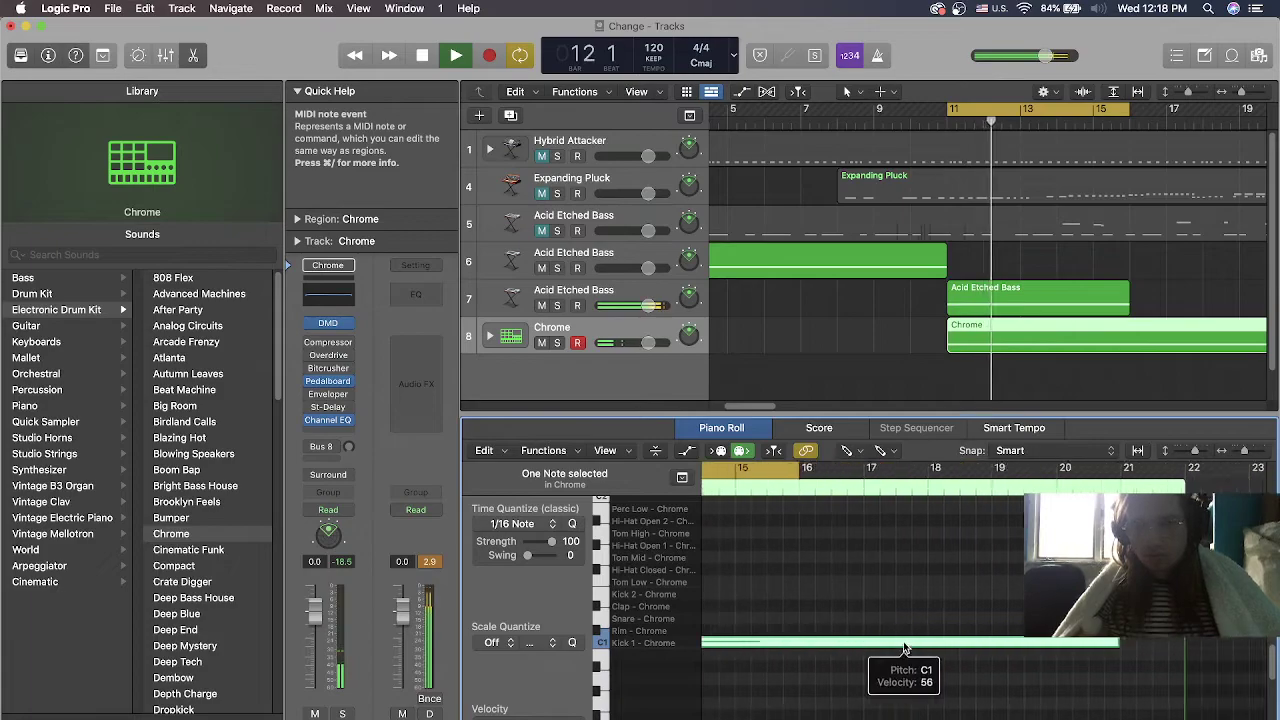
{"action": "left_click_drag", "start_coordinate": [1078, 642], "coordinate": [784, 642]}
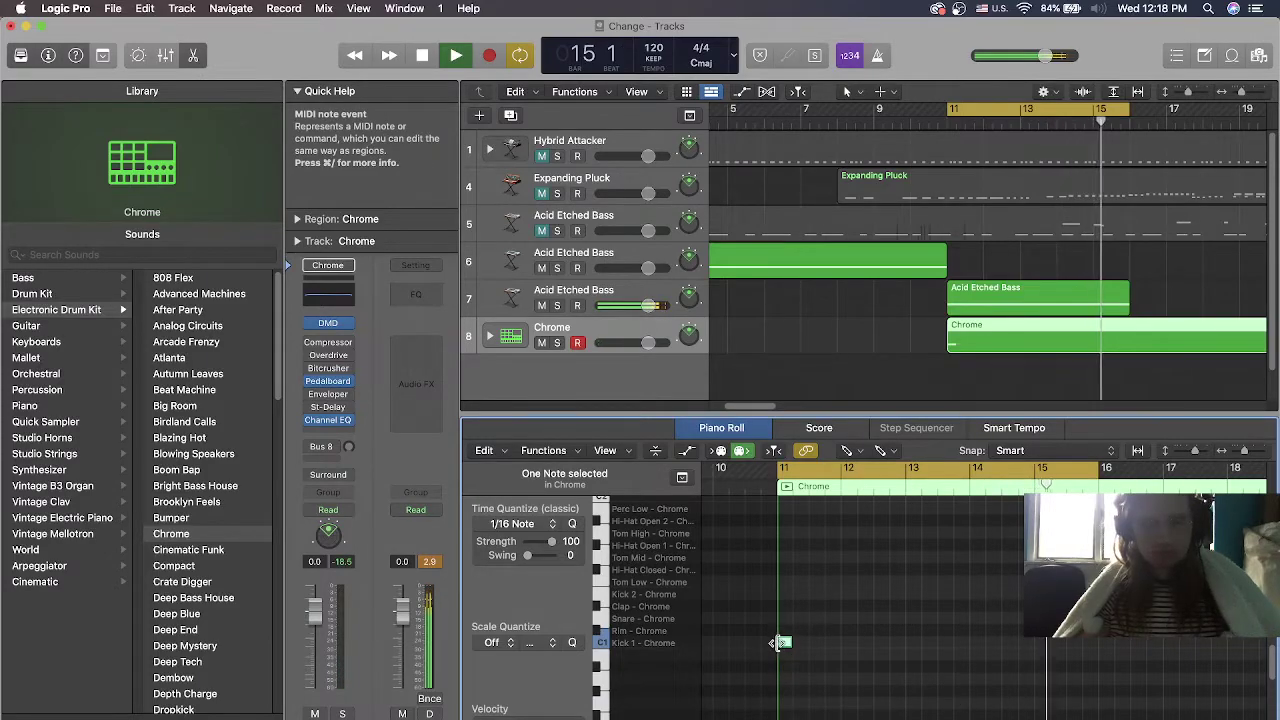
Copy the Kick 1 note every two beats from bar 11 until ten kicks fill the cycle area up to bar 16
{"action": "left_click", "coordinate": [816, 643], "text": "super"}
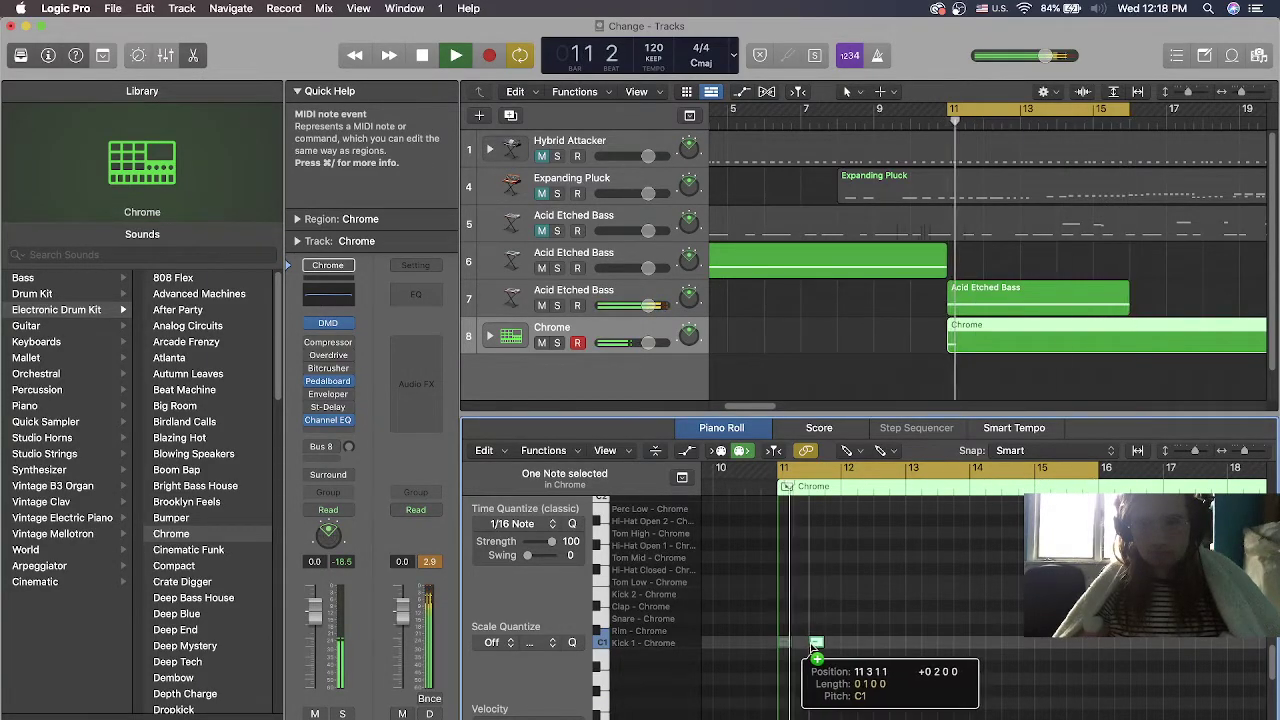
{"action": "mouse_move", "coordinate": [816, 645]}
{"action": "left_mouse_down"}
{"action": "mouse_move", "coordinate": [848, 645]}
{"action": "mouse_move", "coordinate": [816, 641]}
{"action": "left_mouse_up"}
{"action": "left_click_drag", "start_coordinate": [737, 614], "coordinate": [877, 653]}
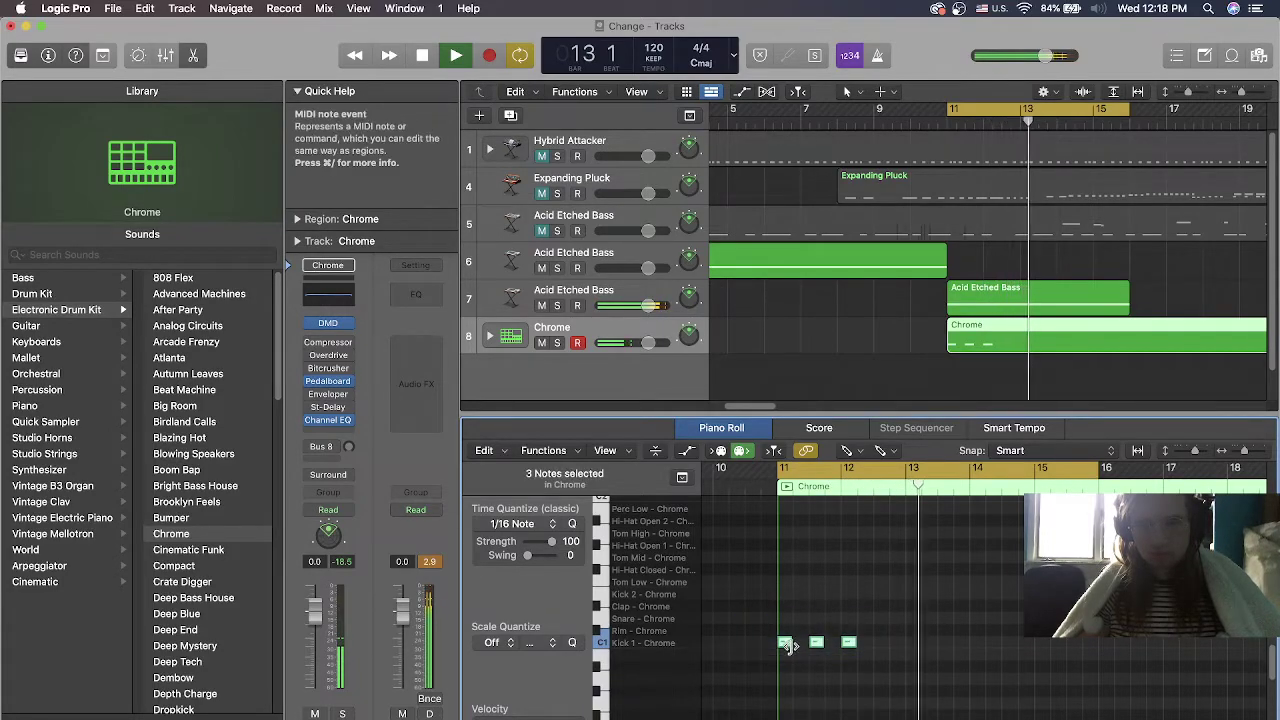
{"action": "left_click_drag", "start_coordinate": [785, 645], "coordinate": [887, 651]}
{"action": "scroll", "coordinate": [731, 613], "scroll_direction": "right", "scroll_amount": 2}
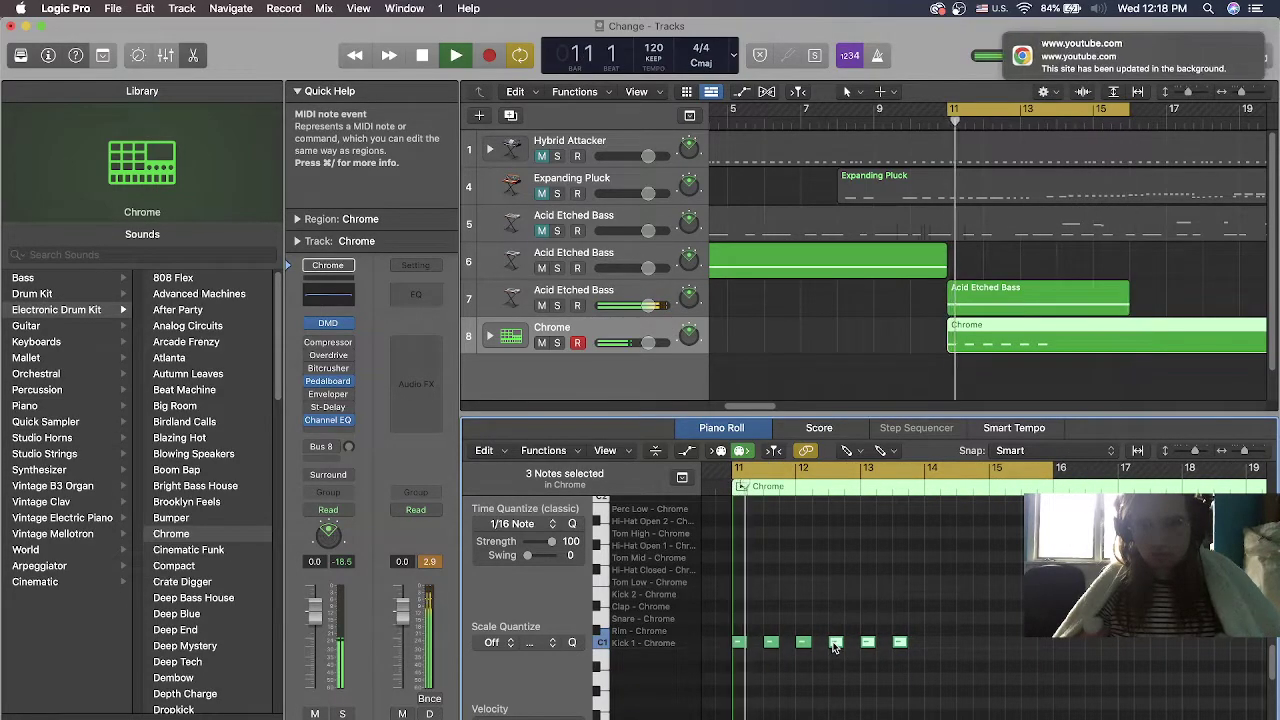
{"action": "left_click_drag", "start_coordinate": [835, 648], "coordinate": [932, 648]}
{"action": "scroll", "coordinate": [900, 640], "scroll_direction": "right", "scroll_amount": 2}
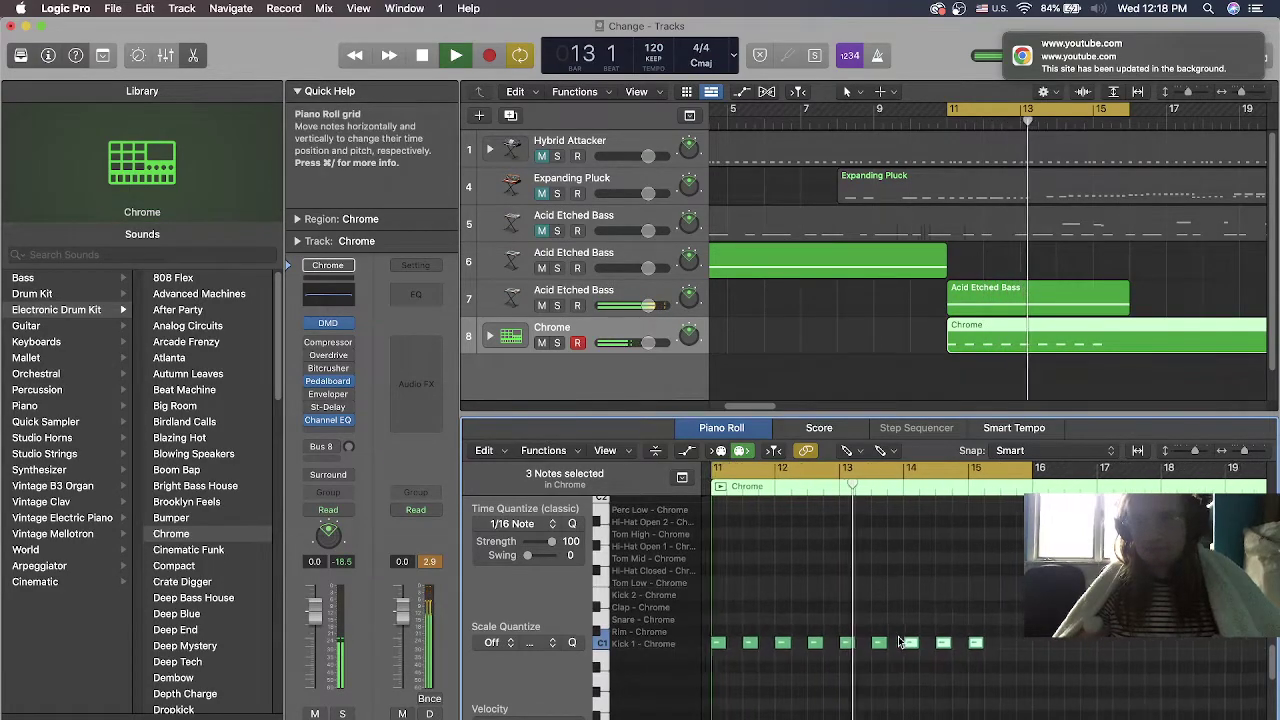
{"action": "scroll", "coordinate": [898, 640], "scroll_direction": "right", "scroll_amount": 3}
{"action": "scroll", "coordinate": [898, 640], "scroll_direction": "down", "scroll_amount": 1}
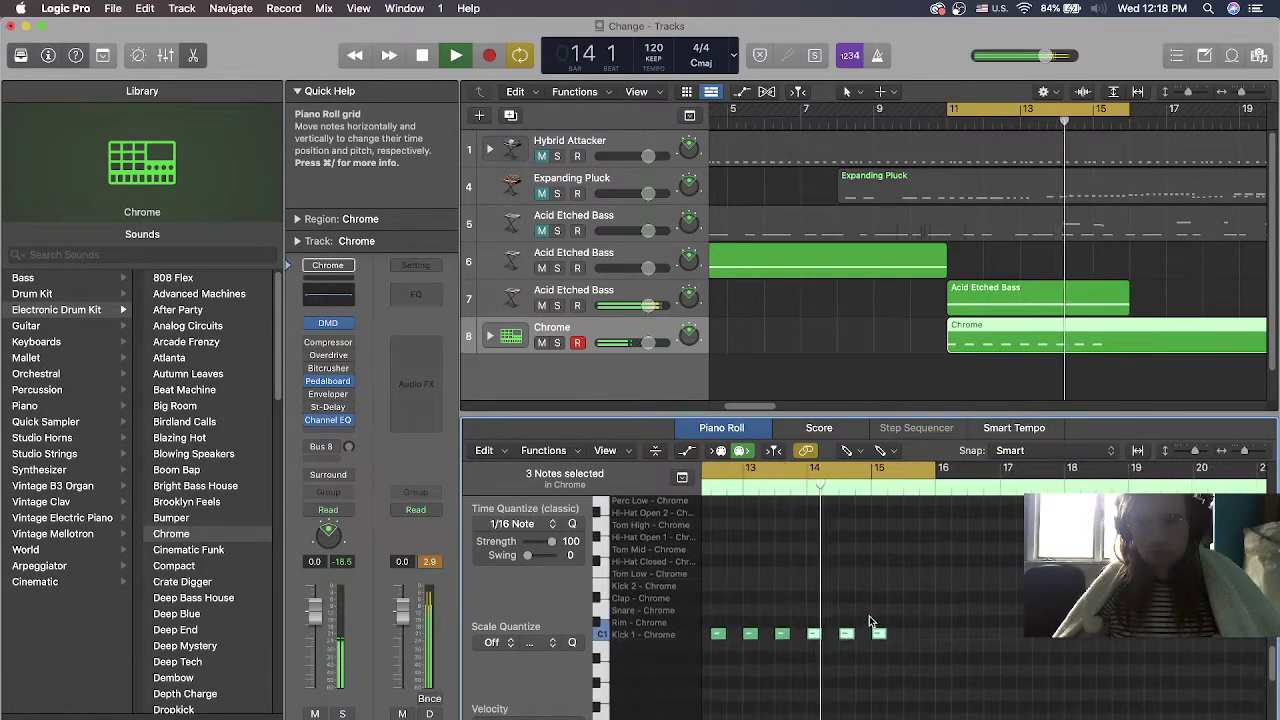
{"action": "left_click", "coordinate": [869, 615]}
{"action": "left_click_drag", "start_coordinate": [874, 628], "coordinate": [908, 633]}
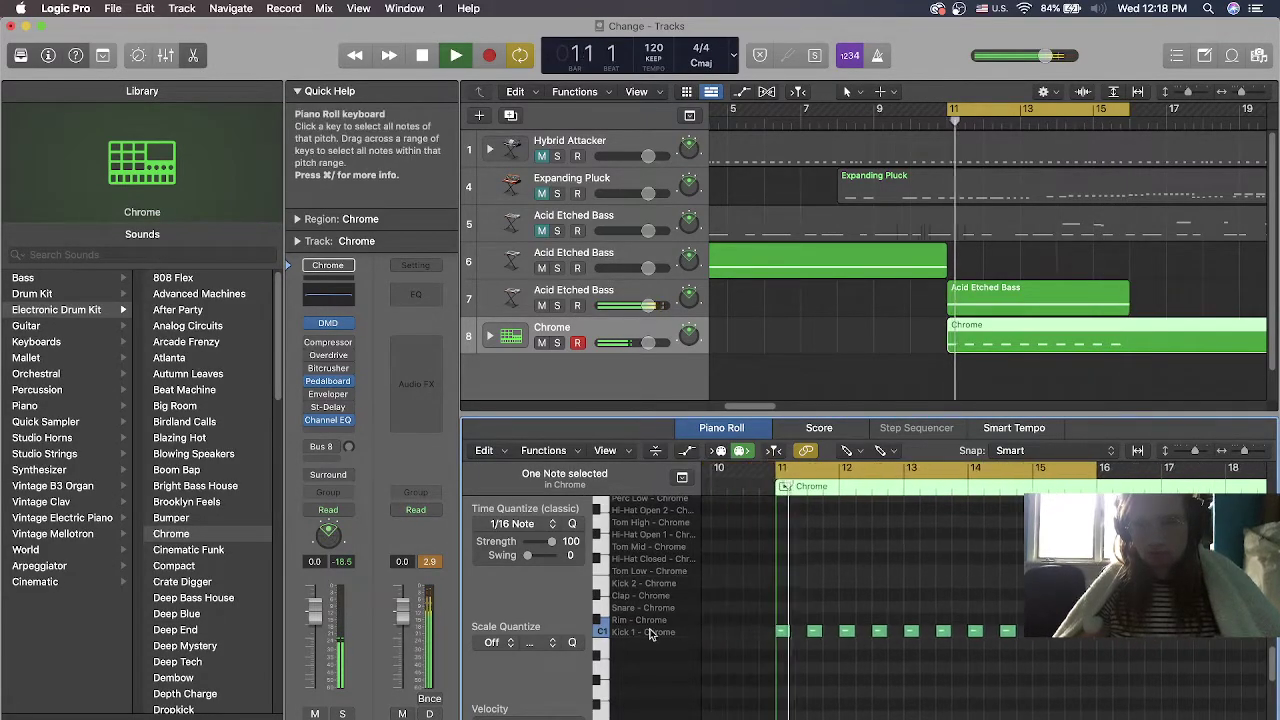
Make the kicks louder by raising the velocity of all Kick 1 notes and the Chrome track's EQ master gain
{"action": "left_click", "coordinate": [605, 630]}
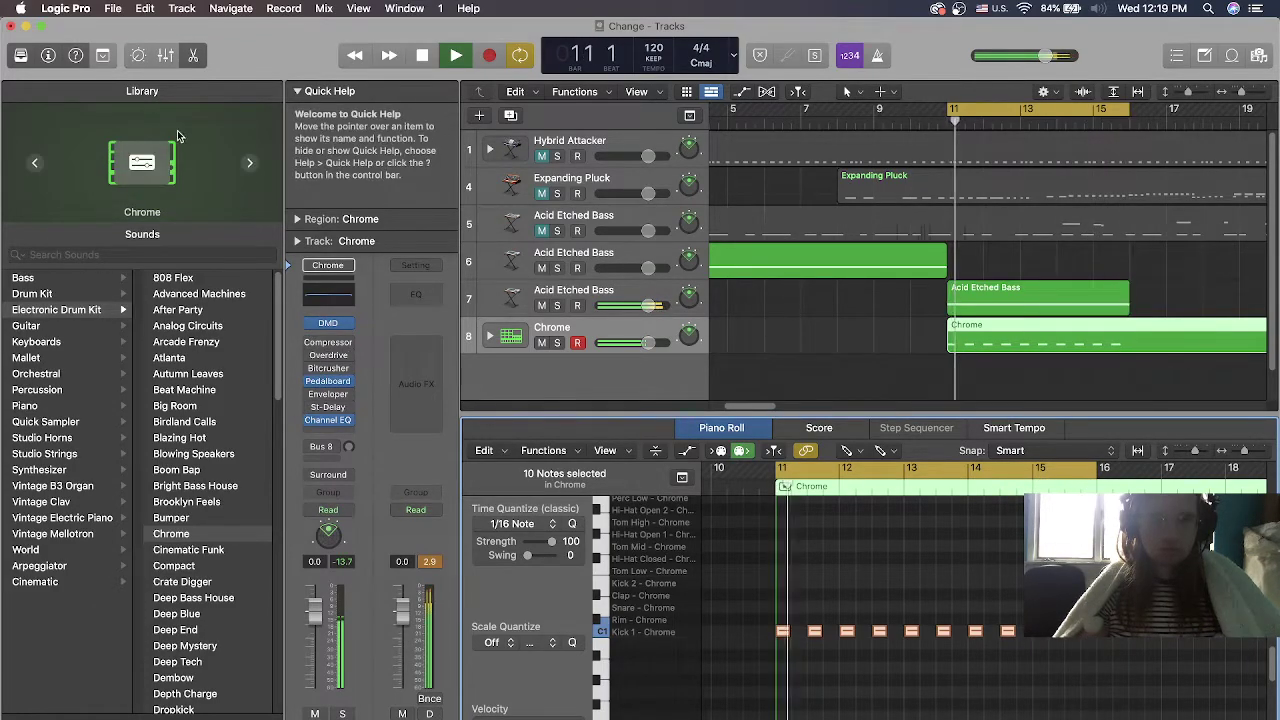
{"action": "left_click", "coordinate": [138, 55]}
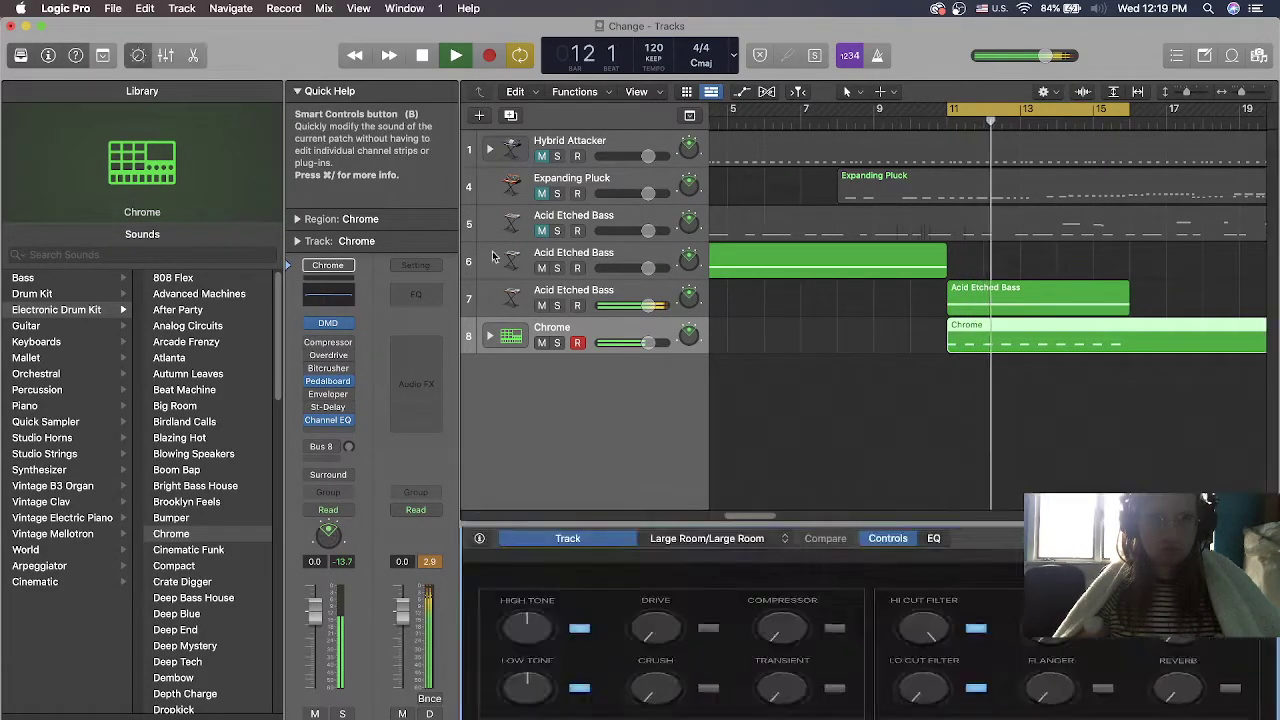
{"action": "left_click", "coordinate": [934, 538]}
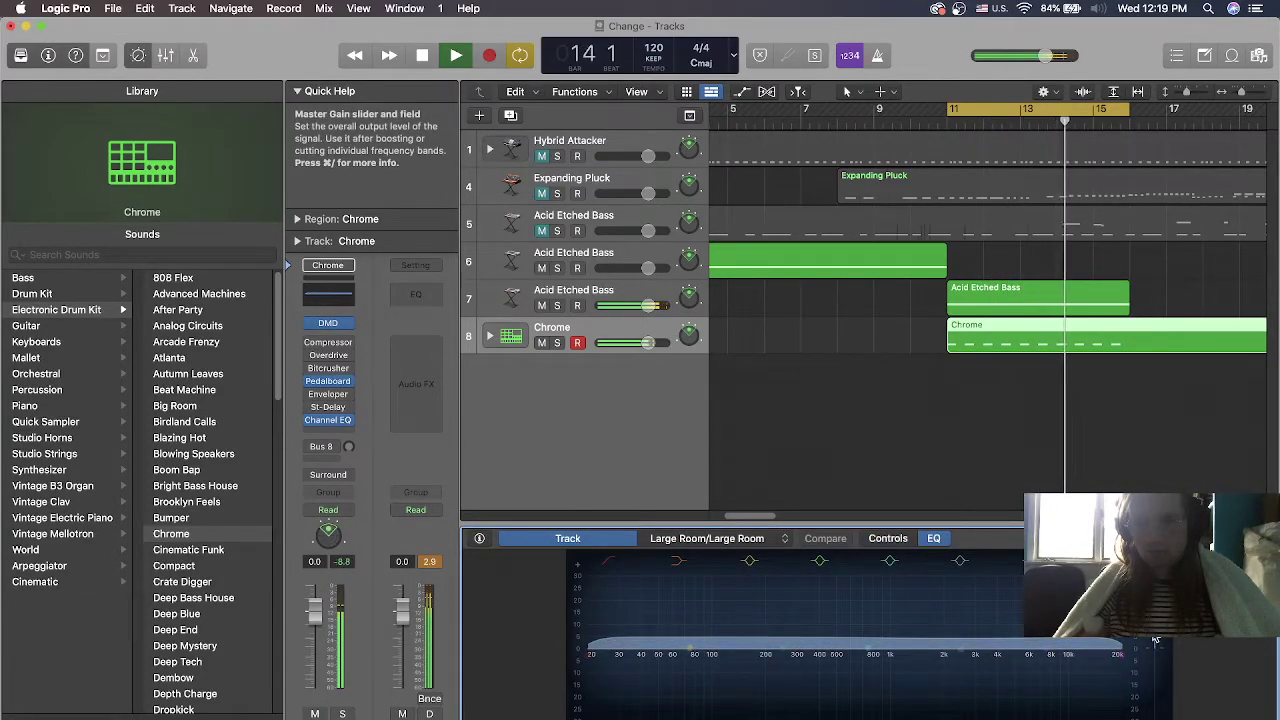
{"action": "scroll", "coordinate": [1157, 642], "scroll_direction": "up", "scroll_amount": 3}
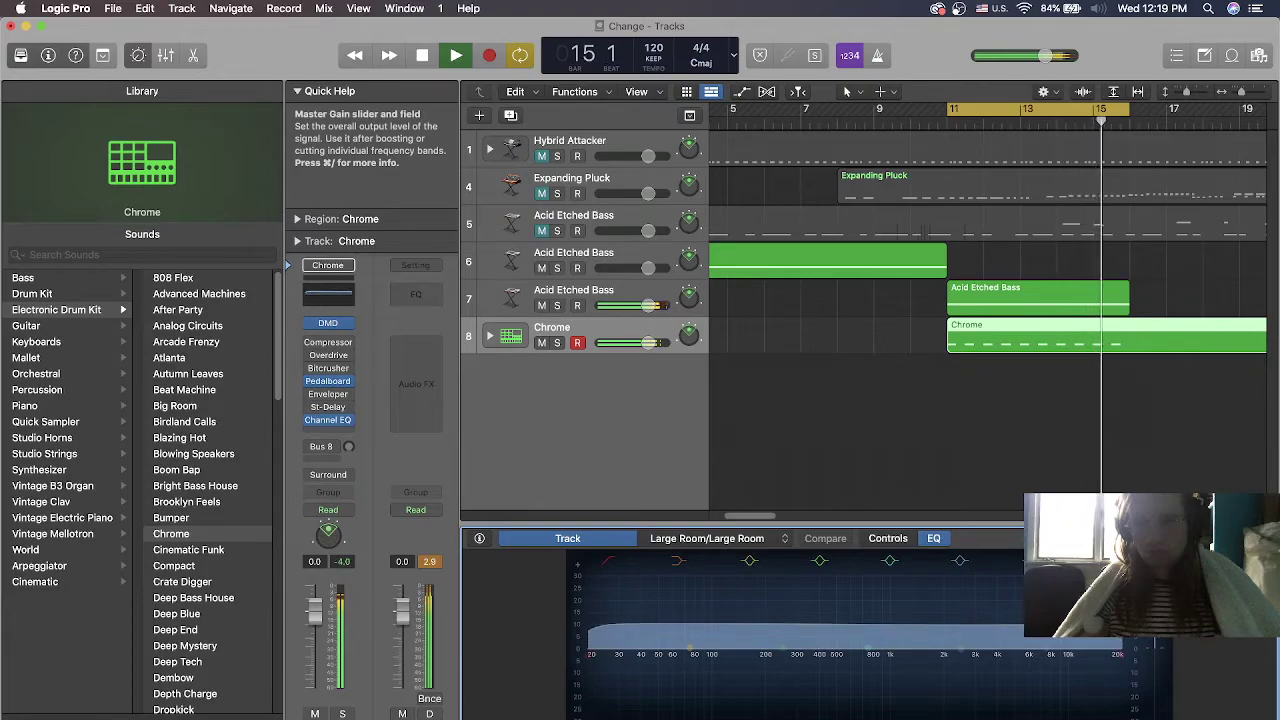
Turn on the Reverb smart control for the Chrome track
{"action": "left_click", "coordinate": [886, 538]}
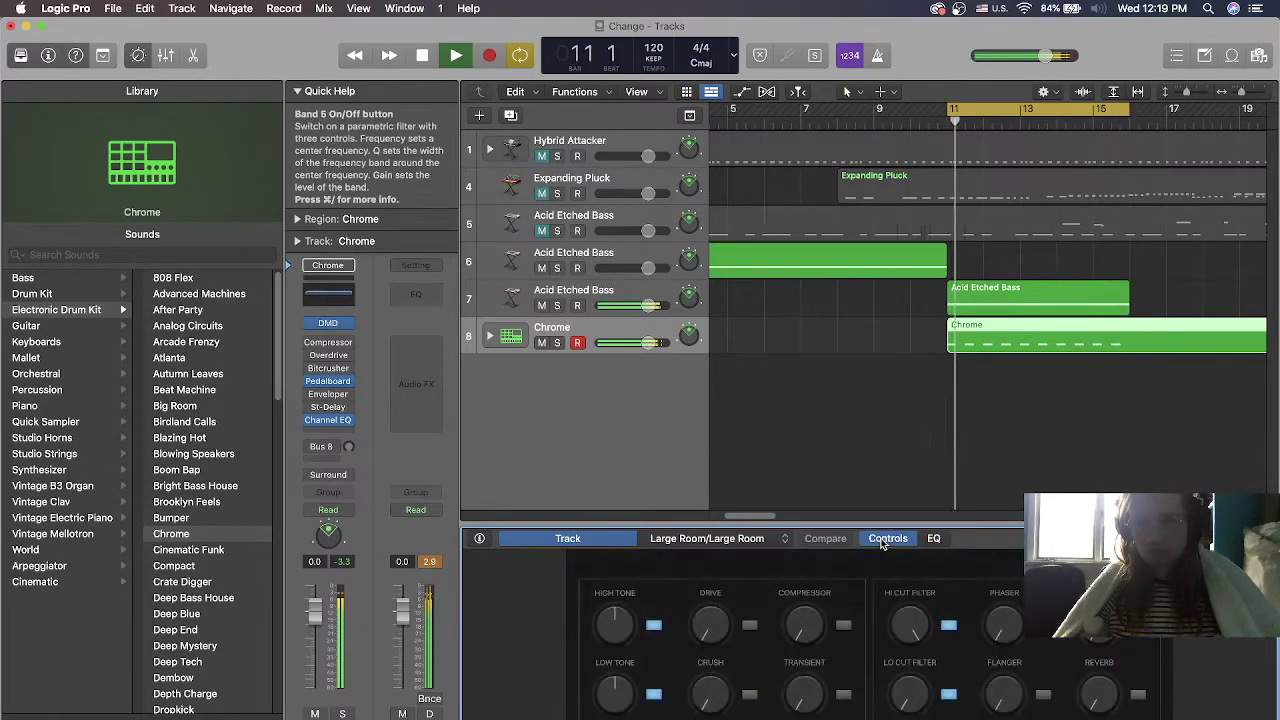
{"action": "left_click", "coordinate": [1099, 668]}
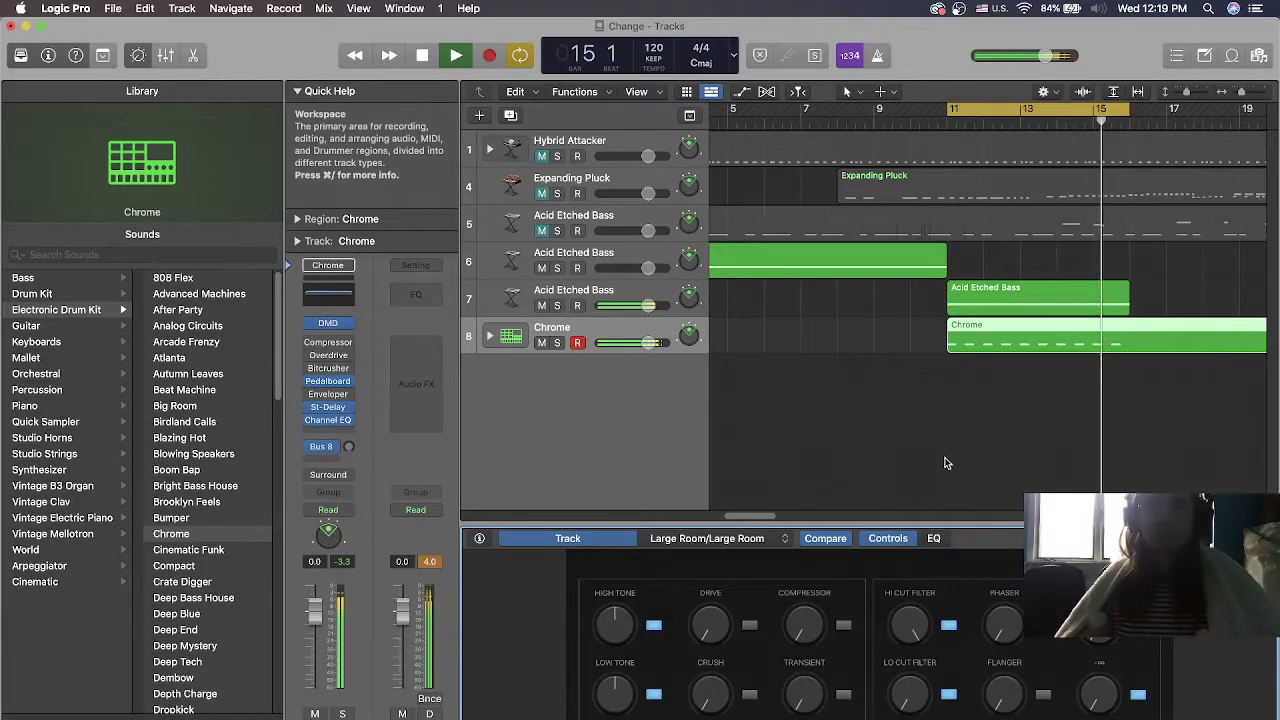
Copy the Kick 1 notes to Hi-Hat Closed, shift the first three hi-hats off the kicks, and play the result briefly
{"action": "double_click", "coordinate": [1019, 331]}
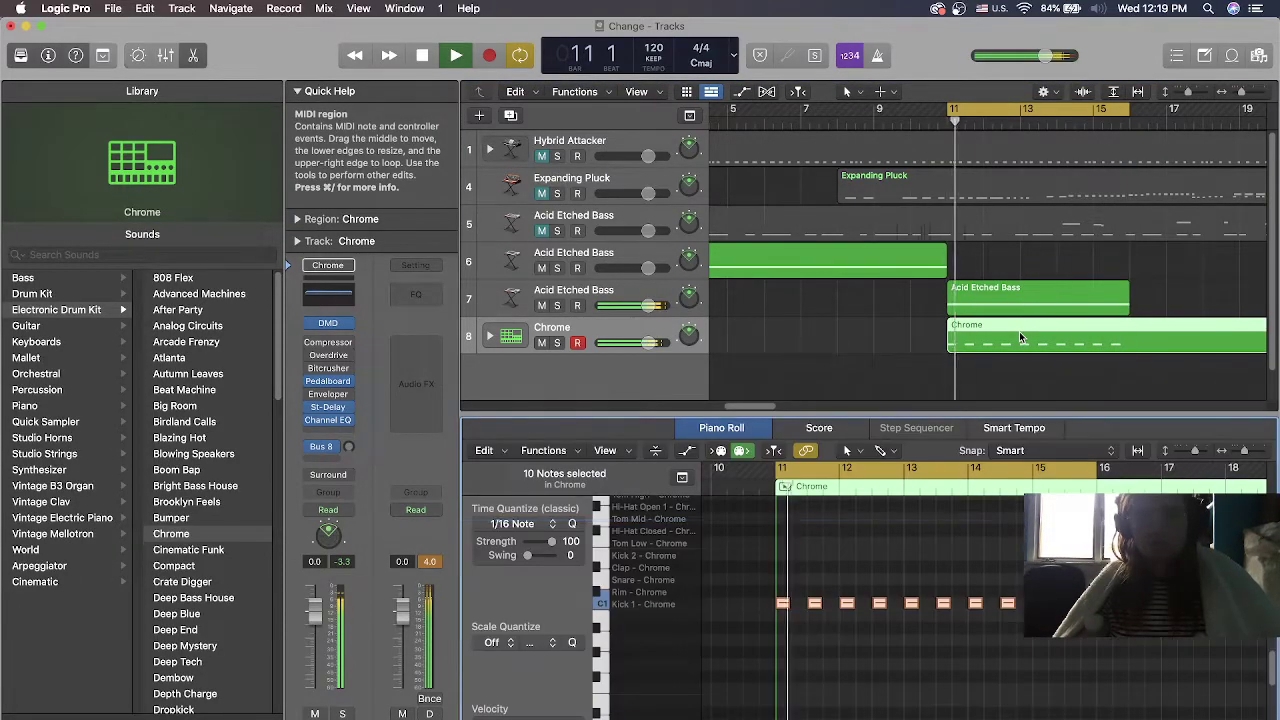
{"action": "left_click_drag", "start_coordinate": [797, 606], "coordinate": [828, 535]}
{"action": "left_click", "coordinate": [783, 531]}
{"action": "left_click", "coordinate": [815, 533]}
{"action": "key", "text": "space"}
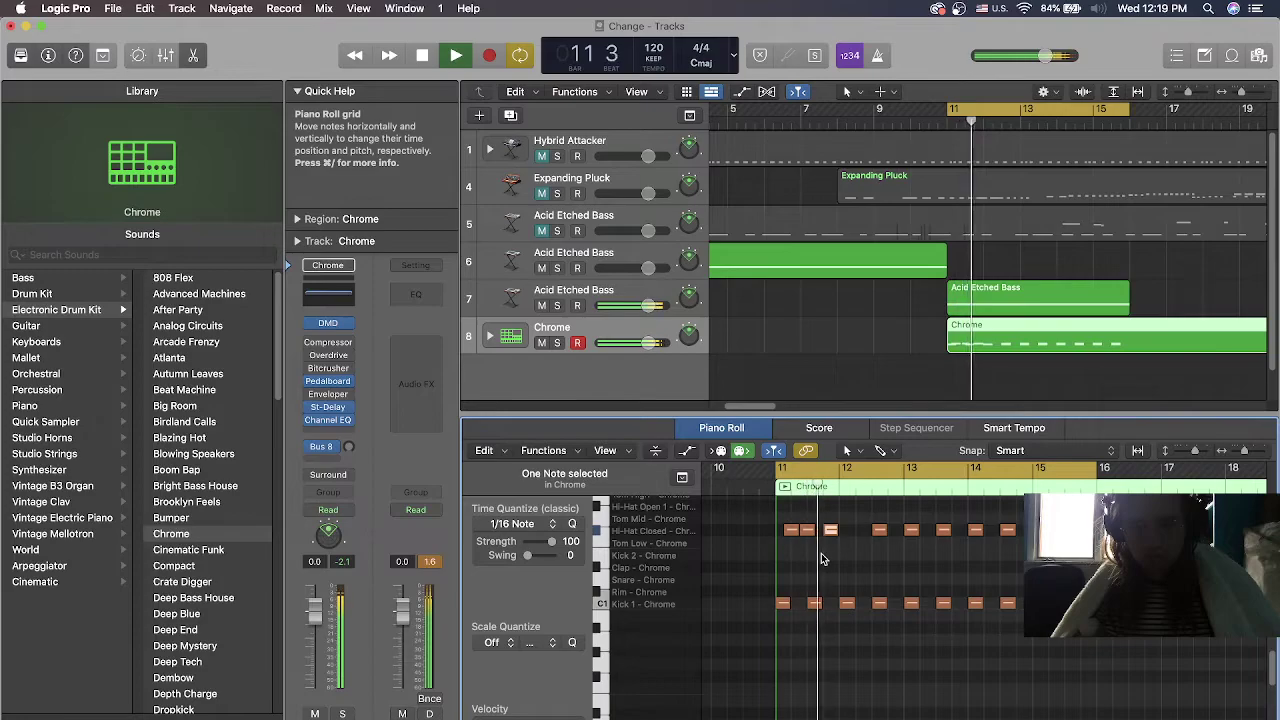
{"action": "key", "text": "space"}
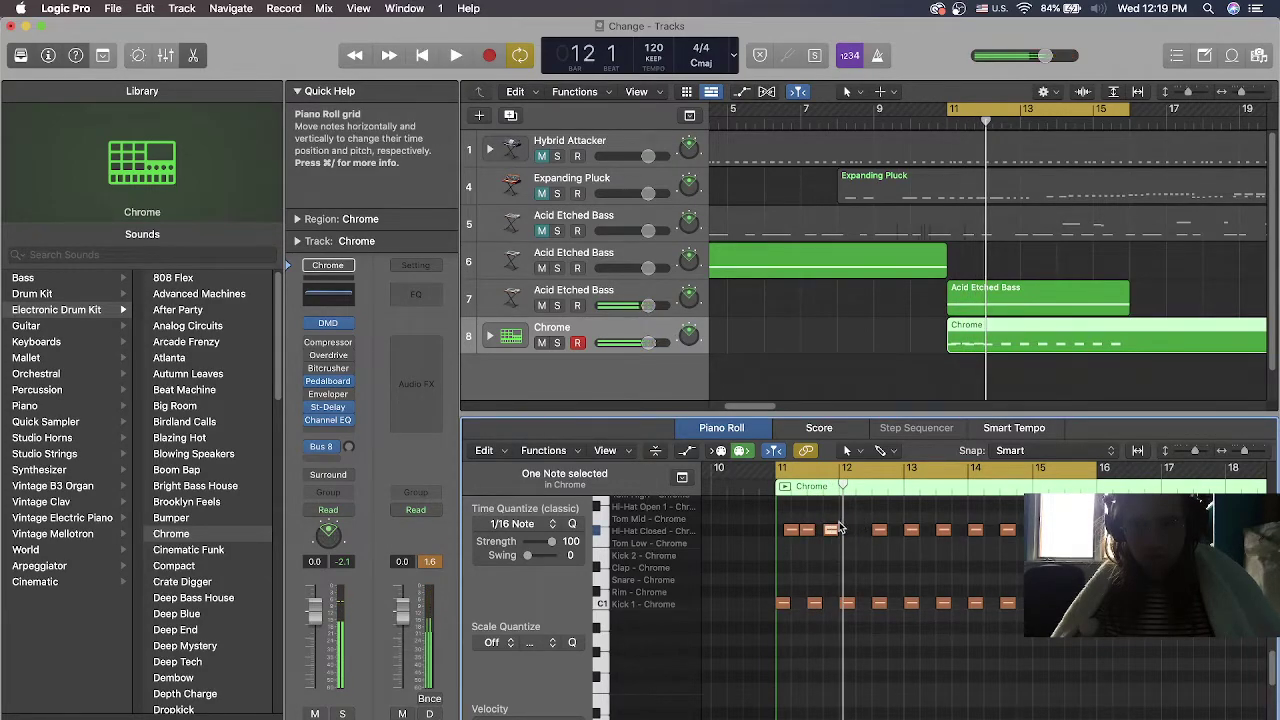
Move the third closed hi-hat half a beat later and the fourth one beat earlier, playing the pattern after each move
{"action": "left_click_drag", "start_coordinate": [829, 530], "coordinate": [839, 532]}
{"action": "key", "text": "space"}
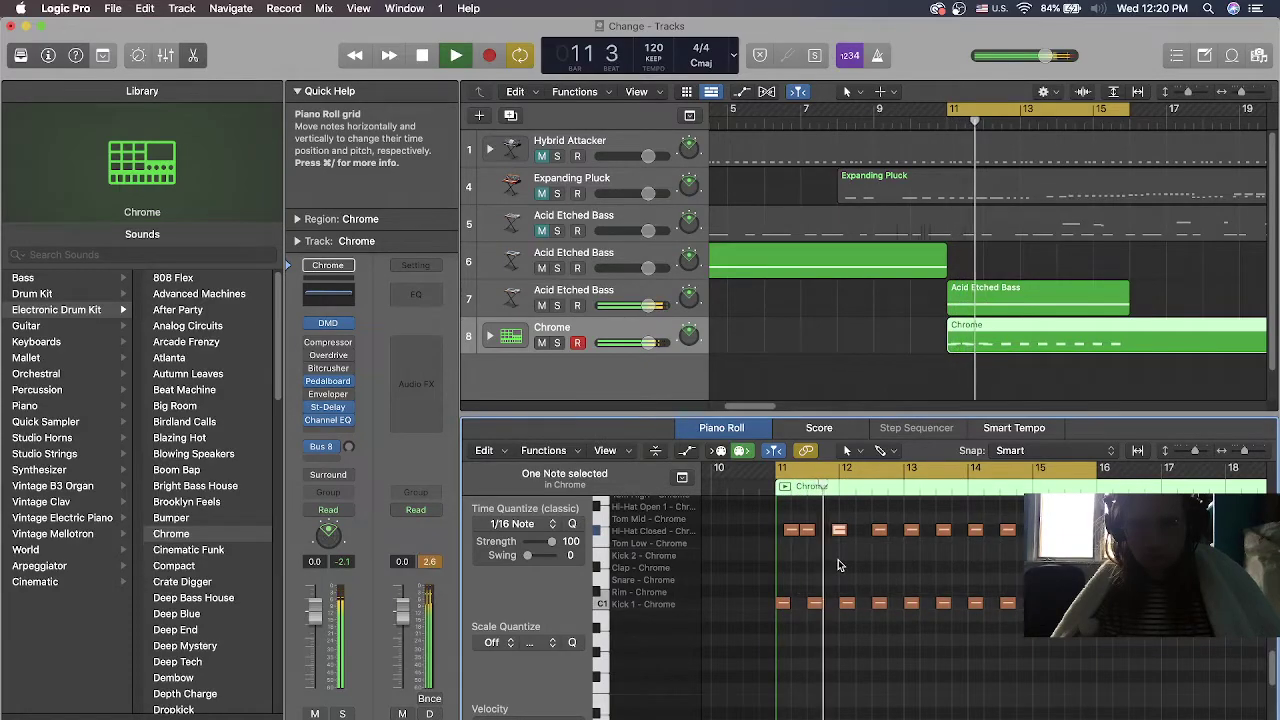
{"action": "key", "text": "space"}
{"action": "left_click_drag", "start_coordinate": [879, 537], "coordinate": [863, 532]}
{"action": "key", "text": "space"}
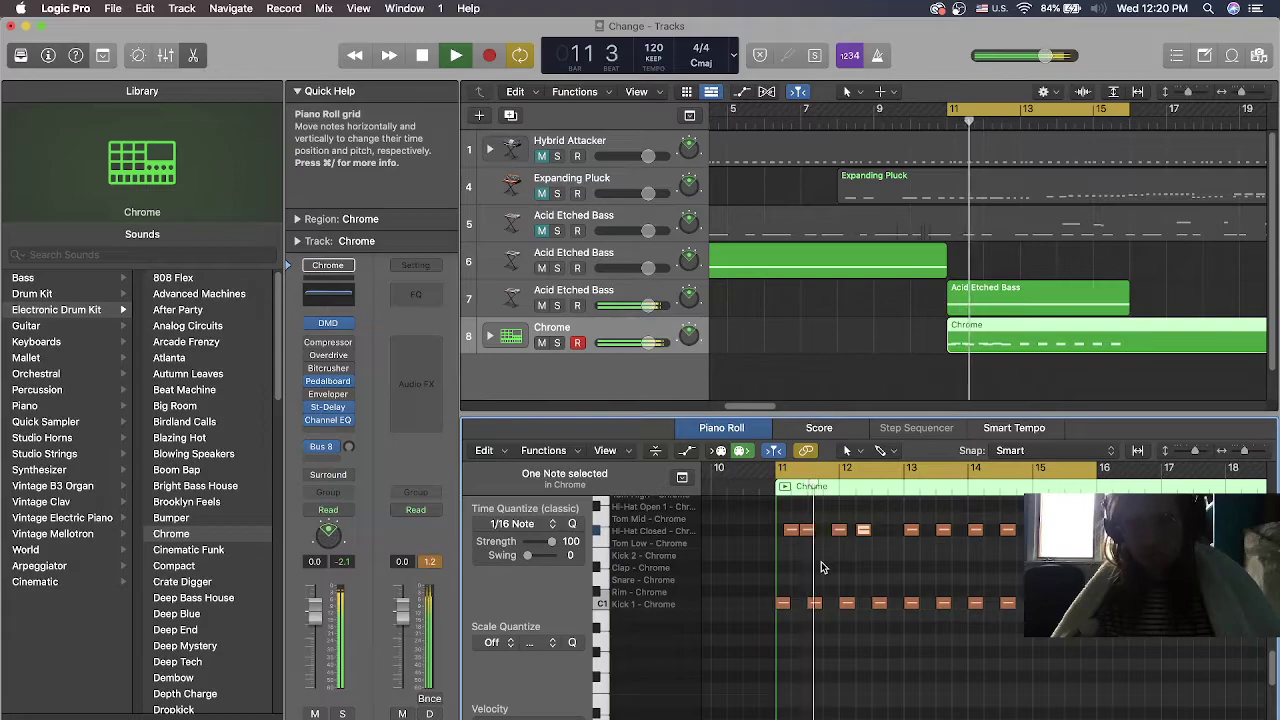
{"action": "key", "text": "space"}
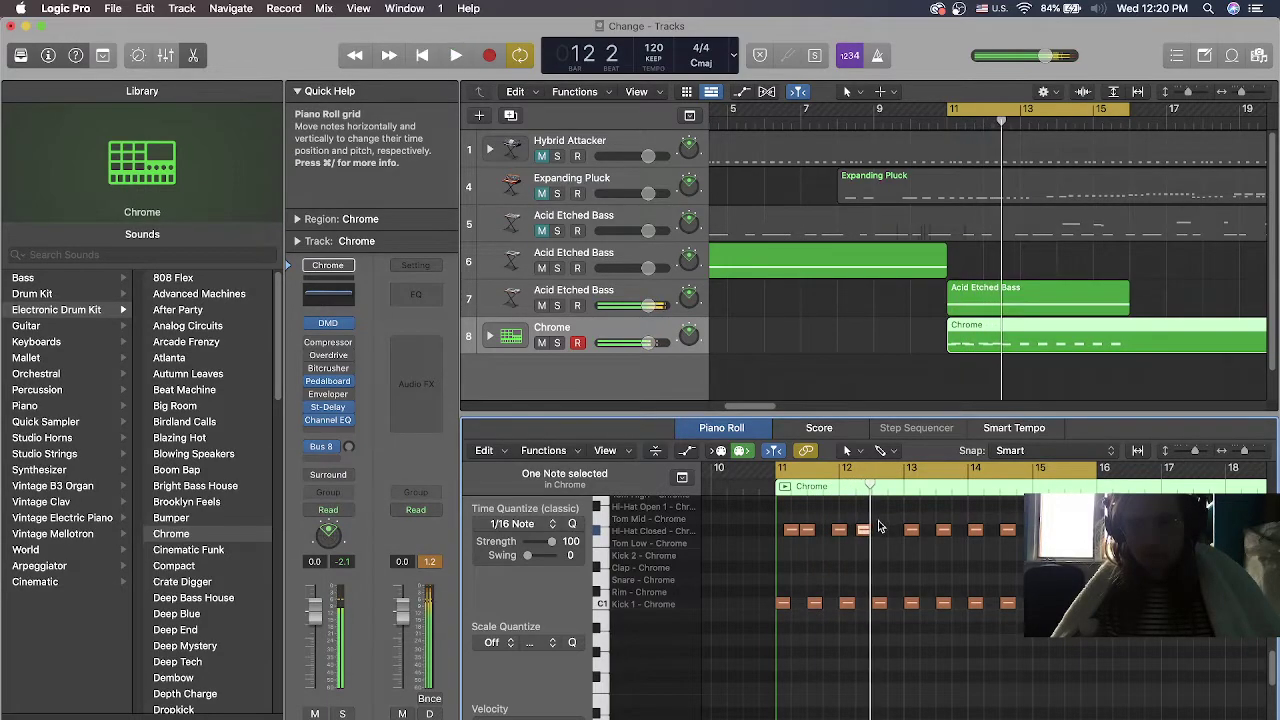
Nudge the closed hi-hat note in bar 12 slightly later and play back the drum pattern
{"action": "left_click_drag", "start_coordinate": [865, 531], "coordinate": [867, 534]}
{"action": "key", "text": "space"}
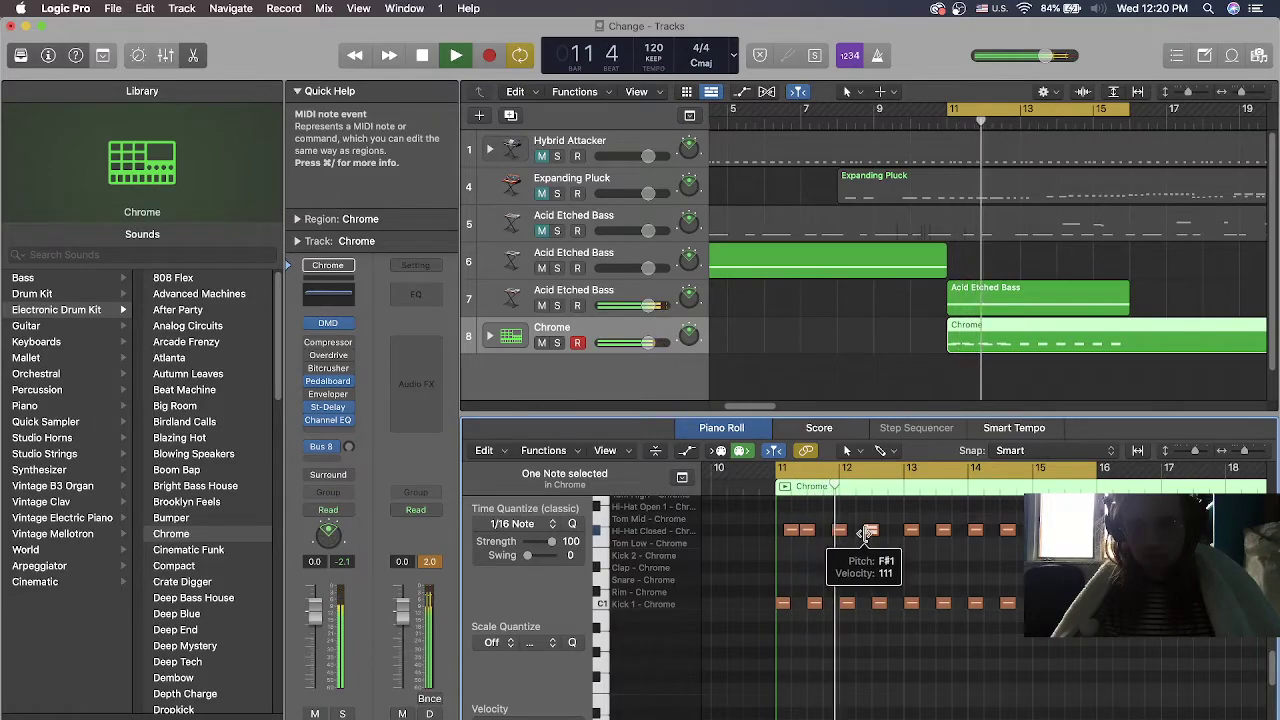
{"action": "key", "text": "space"}
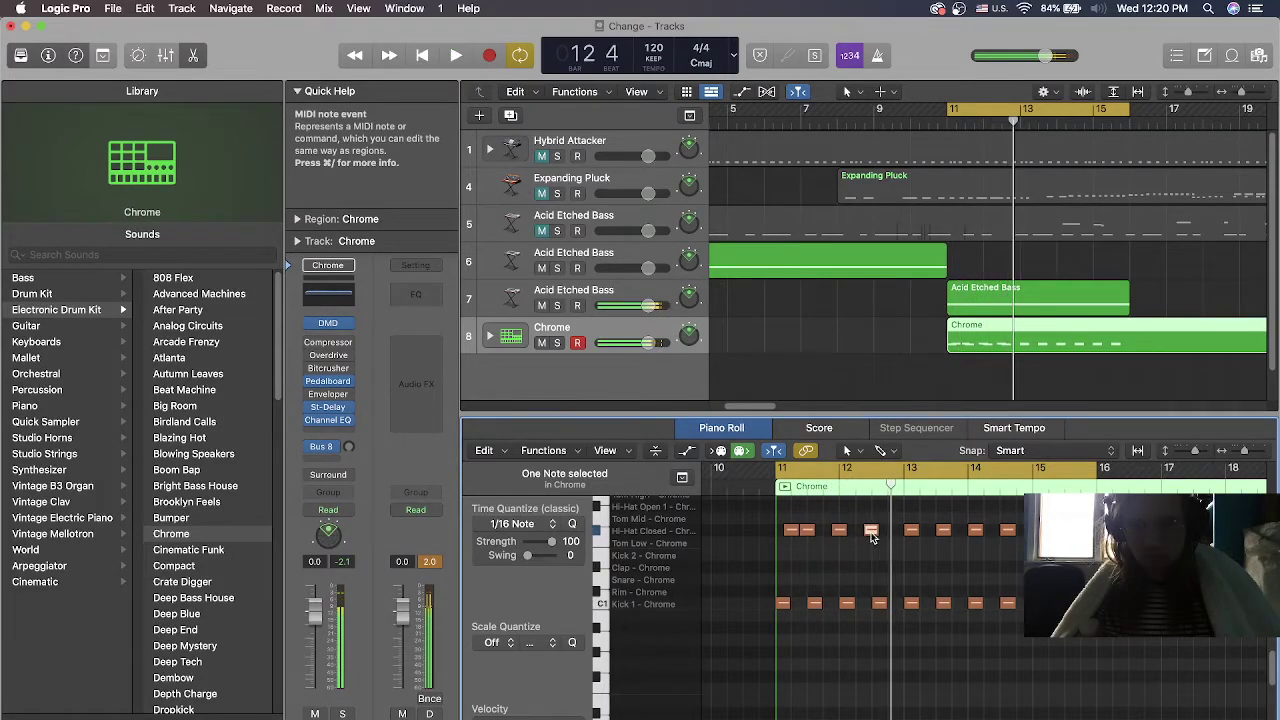
Delete every Hi-Hat Closed note except the first from the Chrome region
{"action": "left_click", "coordinate": [819, 538]}
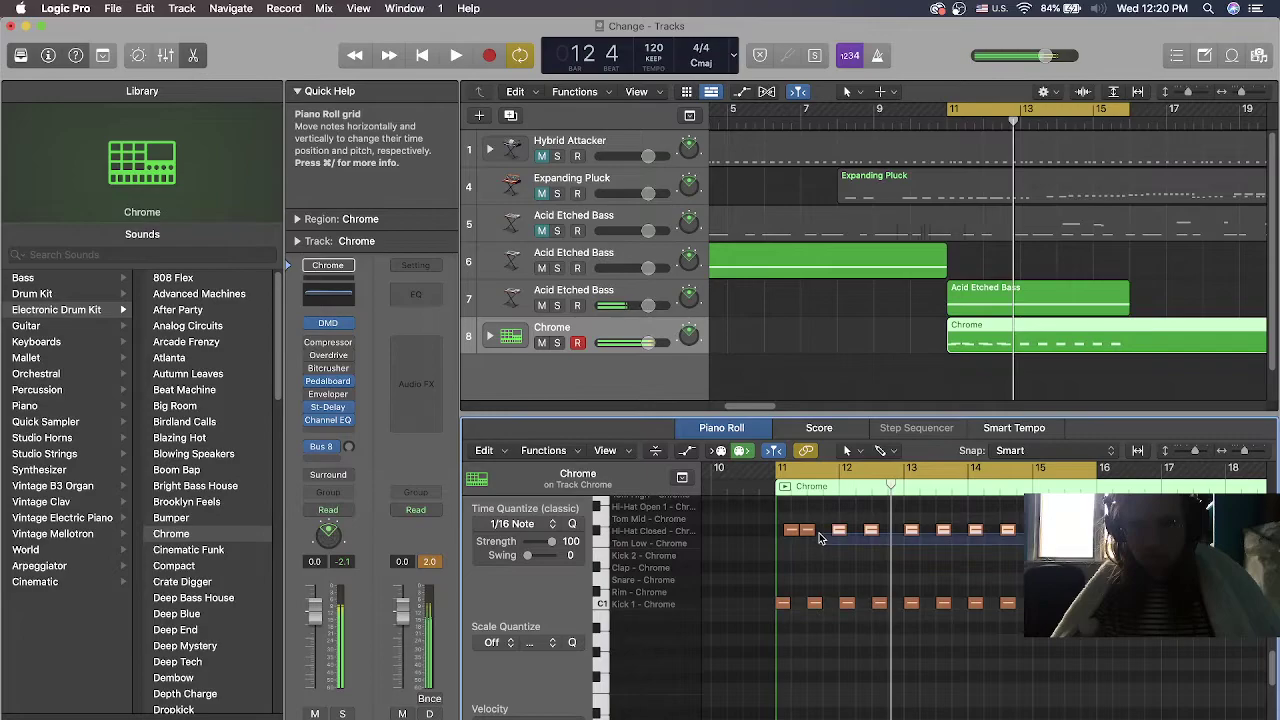
{"action": "double_click", "coordinate": [808, 531]}
{"action": "key", "text": "Delete"}
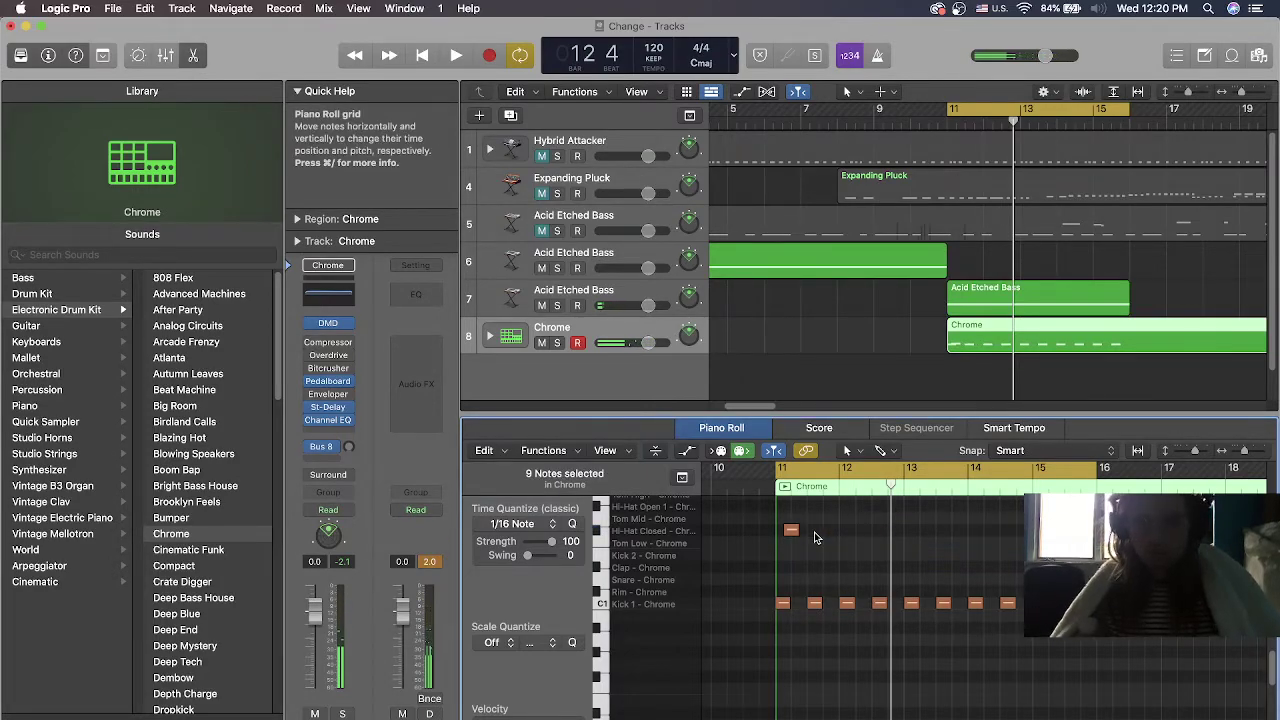
Move the remaining hi-hat note to Hi-Hat Open 1, place a copy half a bar after it, and play back the pattern
{"action": "scroll", "coordinate": [795, 560], "scroll_direction": "up", "scroll_amount": 3}
{"action": "left_click_drag", "start_coordinate": [792, 594], "coordinate": [822, 570]}
{"action": "key", "text": "space"}
{"action": "key", "text": "space"}
{"action": "key", "text": "space"}
{"action": "key", "text": "space"}
{"action": "key", "text": "space"}
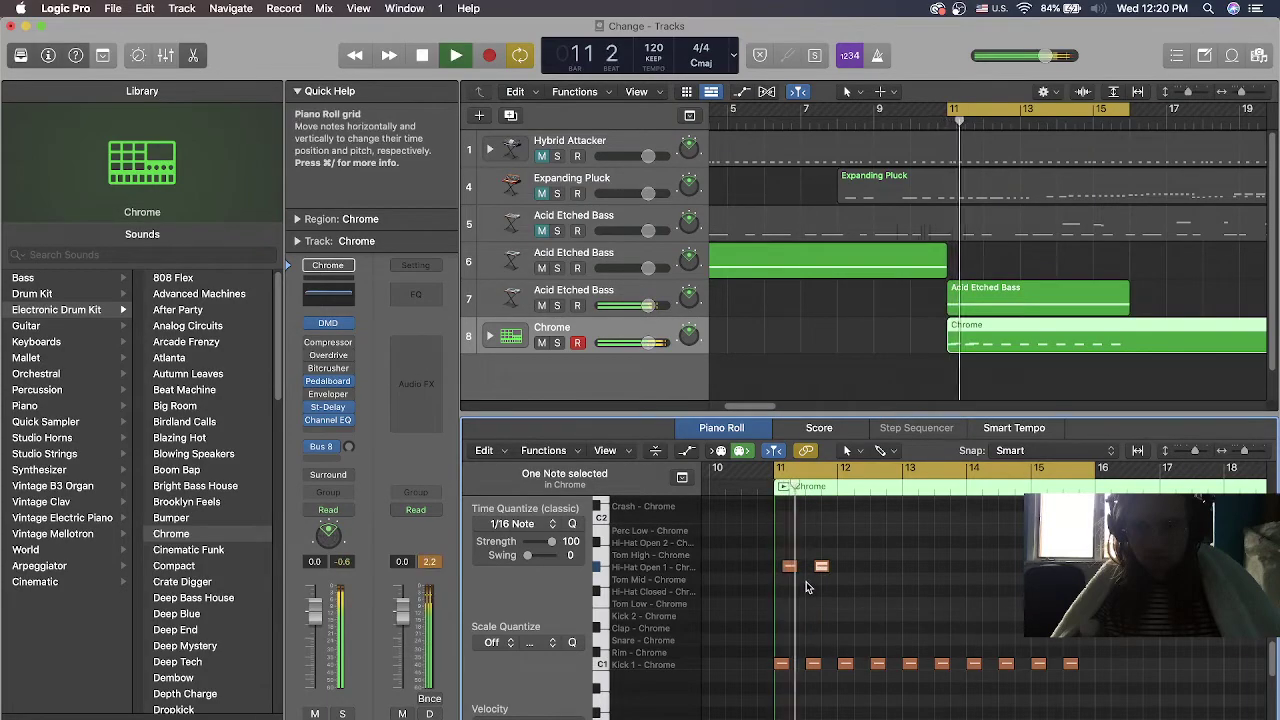
{"action": "key", "text": "space"}
{"action": "key", "text": "space"}
{"action": "key", "text": "space"}
Repeat the open hi-hat notes every half bar through bar 15 and duplicate all hi-hat and kick notes one beat later
{"action": "left_click_drag", "start_coordinate": [852, 545], "coordinate": [1010, 572]}
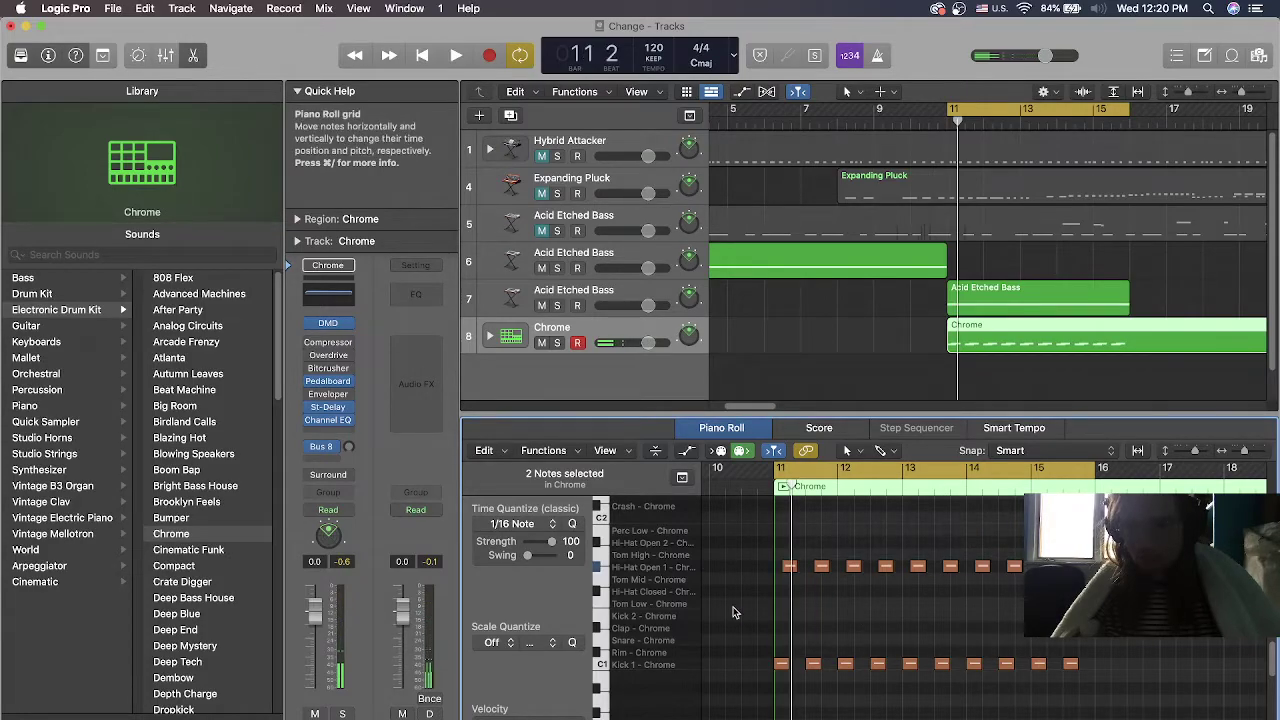
{"action": "left_click_drag", "start_coordinate": [756, 541], "coordinate": [1086, 716]}
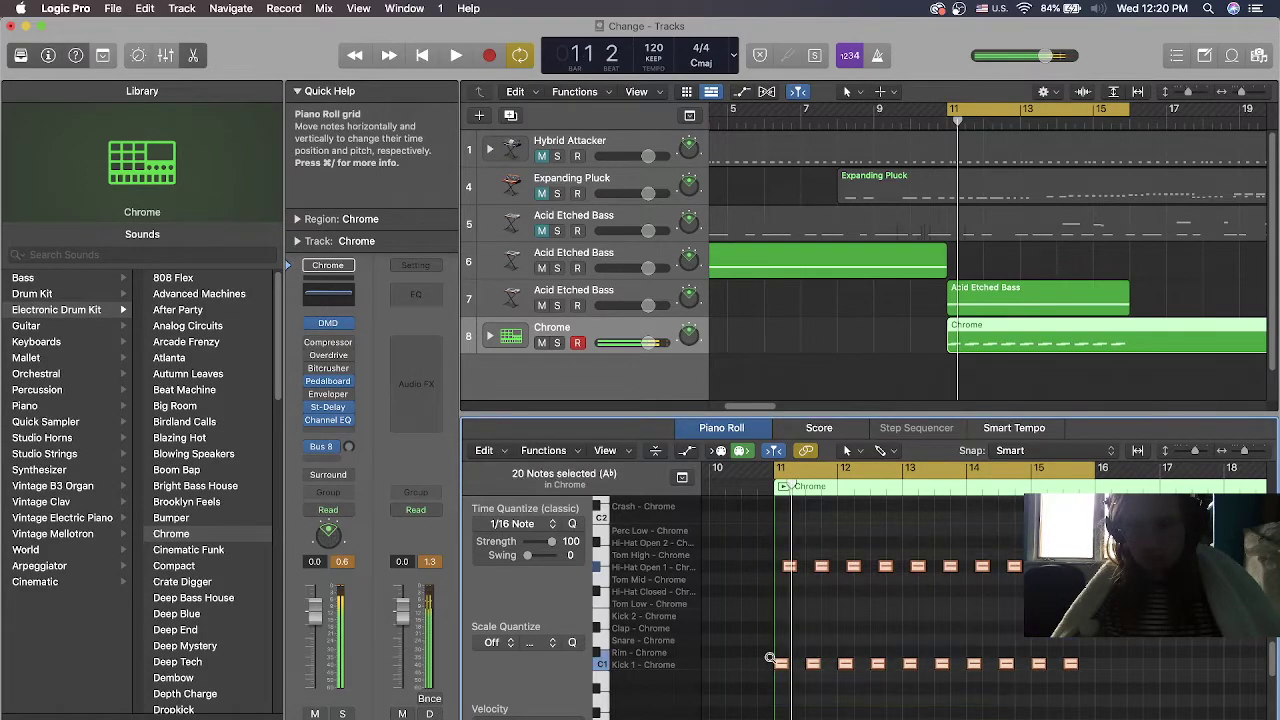
{"action": "left_click_drag", "start_coordinate": [782, 671], "coordinate": [797, 671]}
Play back the denser pattern and shorten the Chrome region to end at bar 16
{"action": "key", "text": "space"}
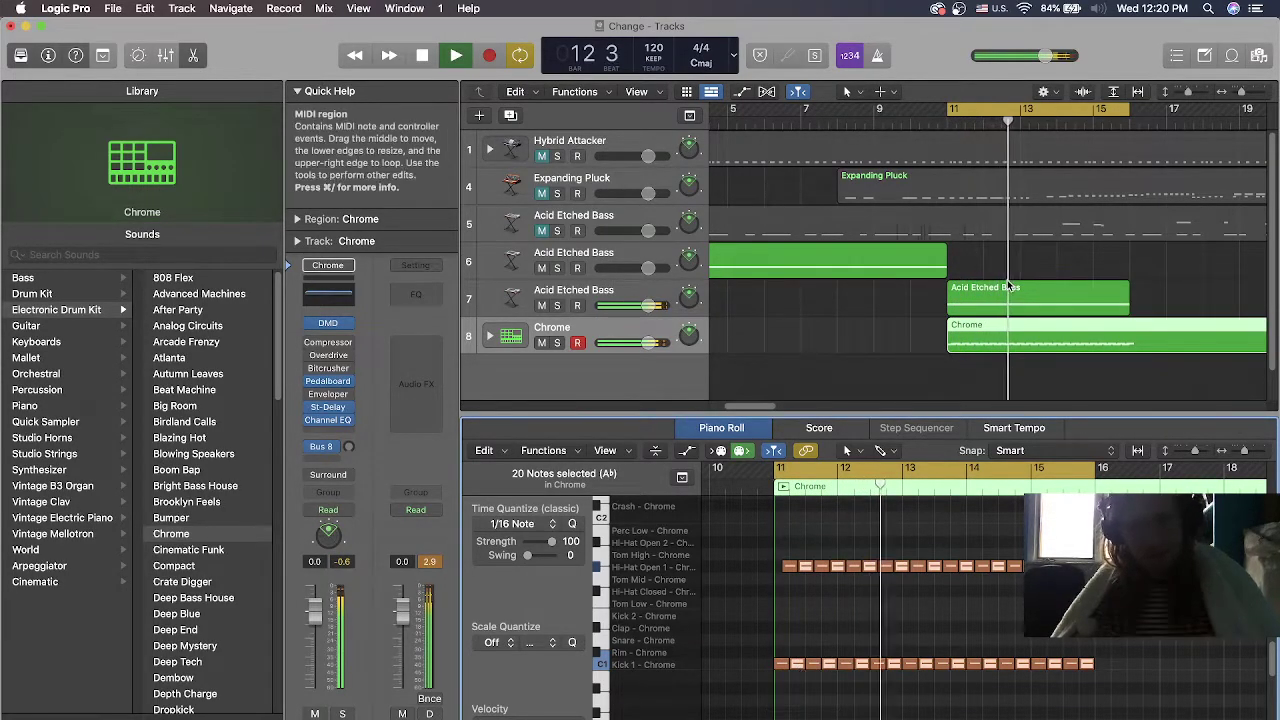
{"action": "scroll", "coordinate": [1035, 291], "scroll_direction": "right", "scroll_amount": 5}
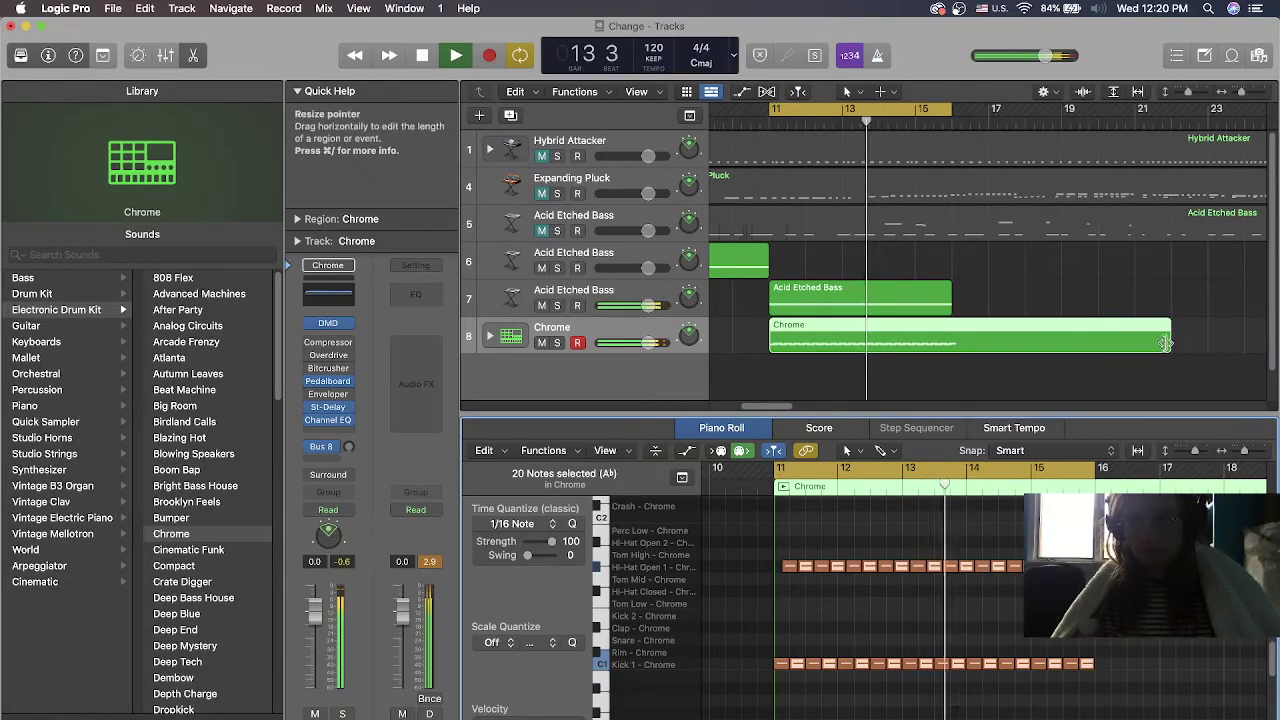
{"action": "left_click_drag", "start_coordinate": [1167, 347], "coordinate": [952, 350]}
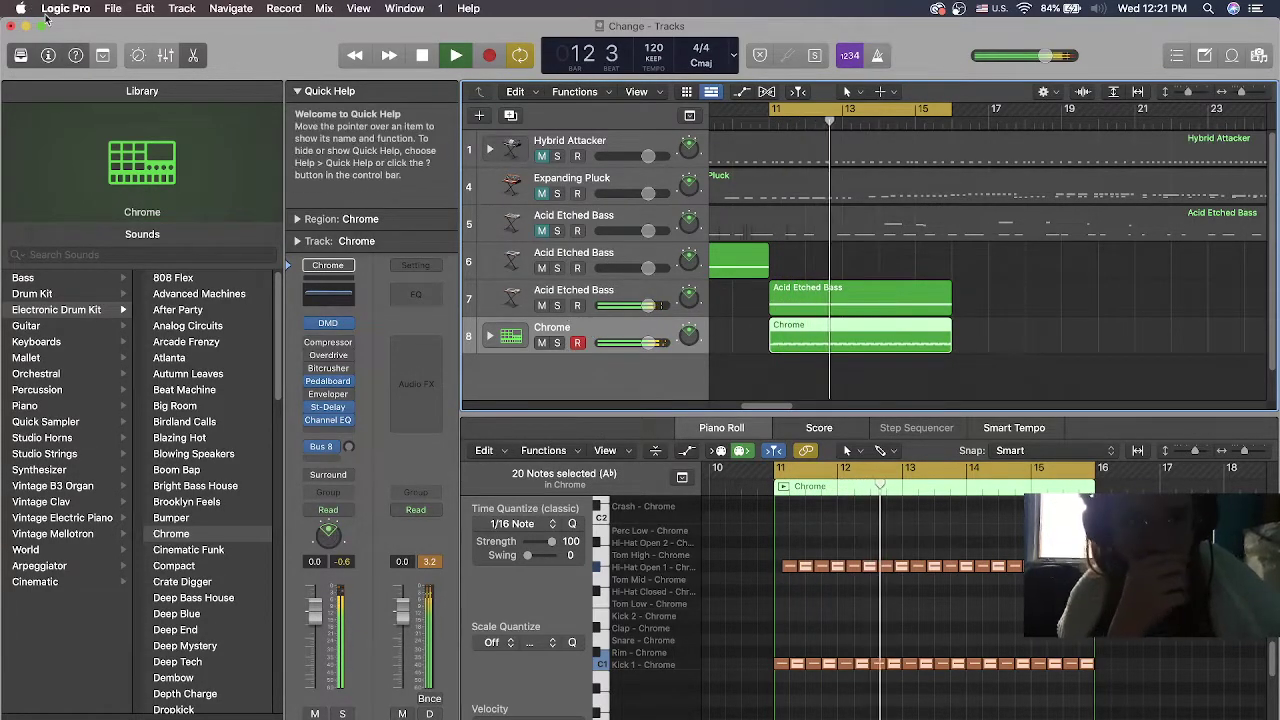
Try different High Tone and Low Tone settings on the Chrome kit, leaving both knobs near their centre
{"action": "left_click", "coordinate": [141, 57]}
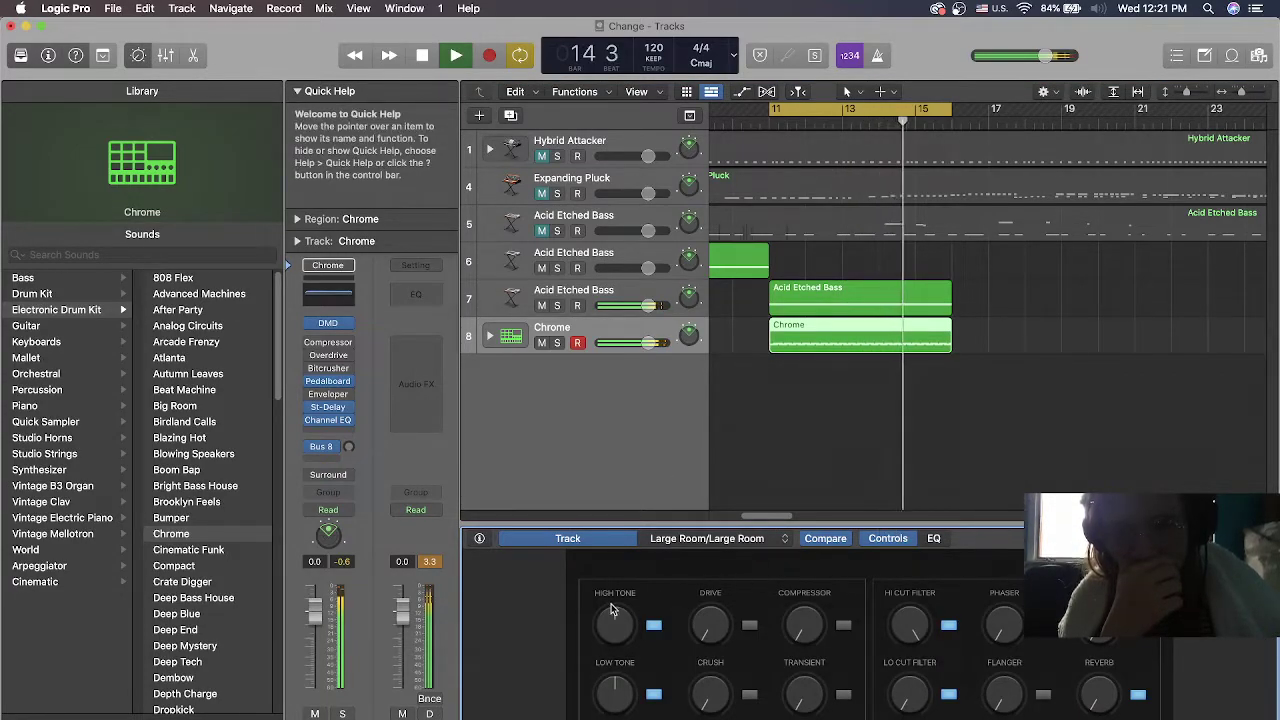
{"action": "left_click_drag", "start_coordinate": [609, 604], "coordinate": [613, 614]}
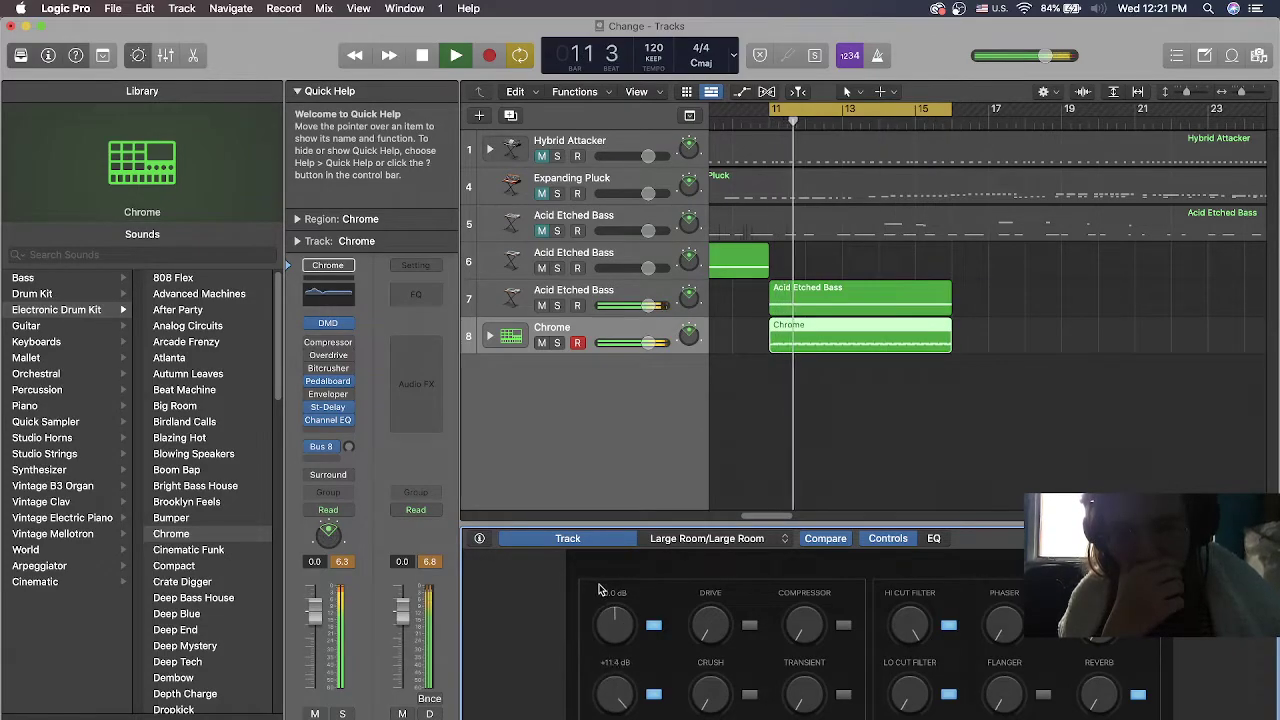
{"action": "left_click_drag", "start_coordinate": [614, 688], "coordinate": [626, 710]}
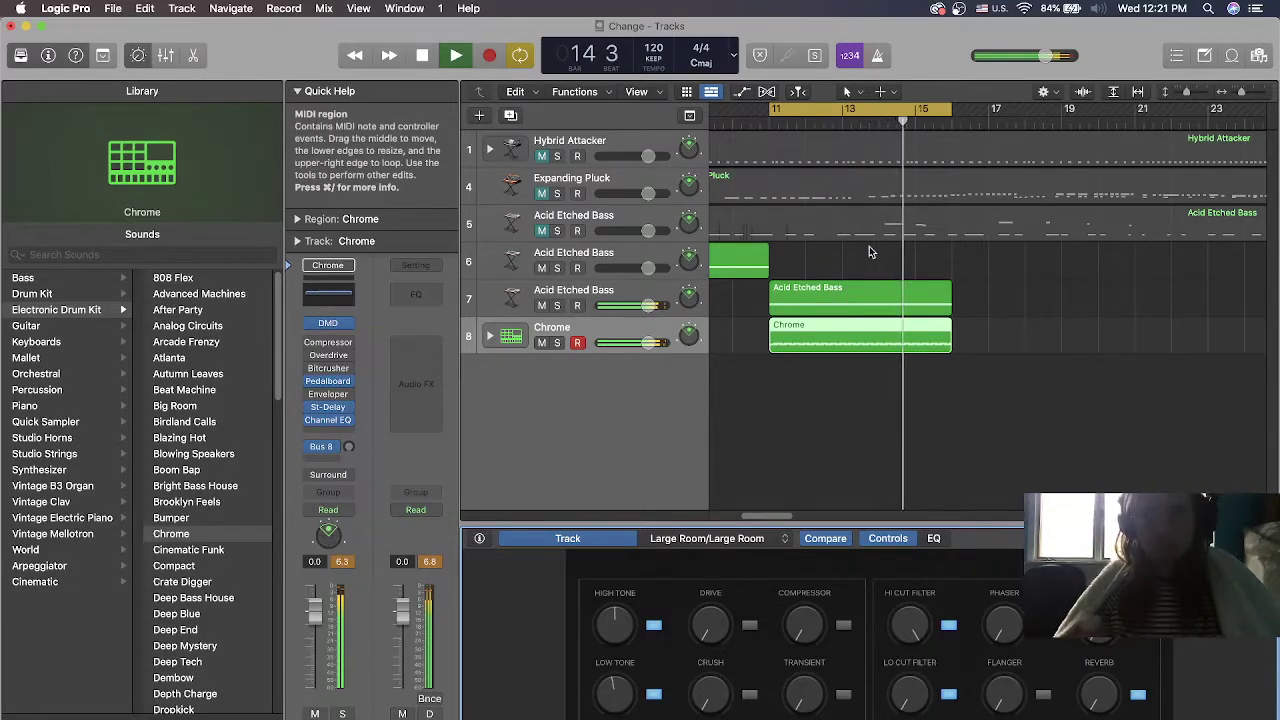
Open the notes of the Acid Etched Bass region on track 7 and show that track's Smart Controls
{"action": "left_click", "coordinate": [637, 289]}
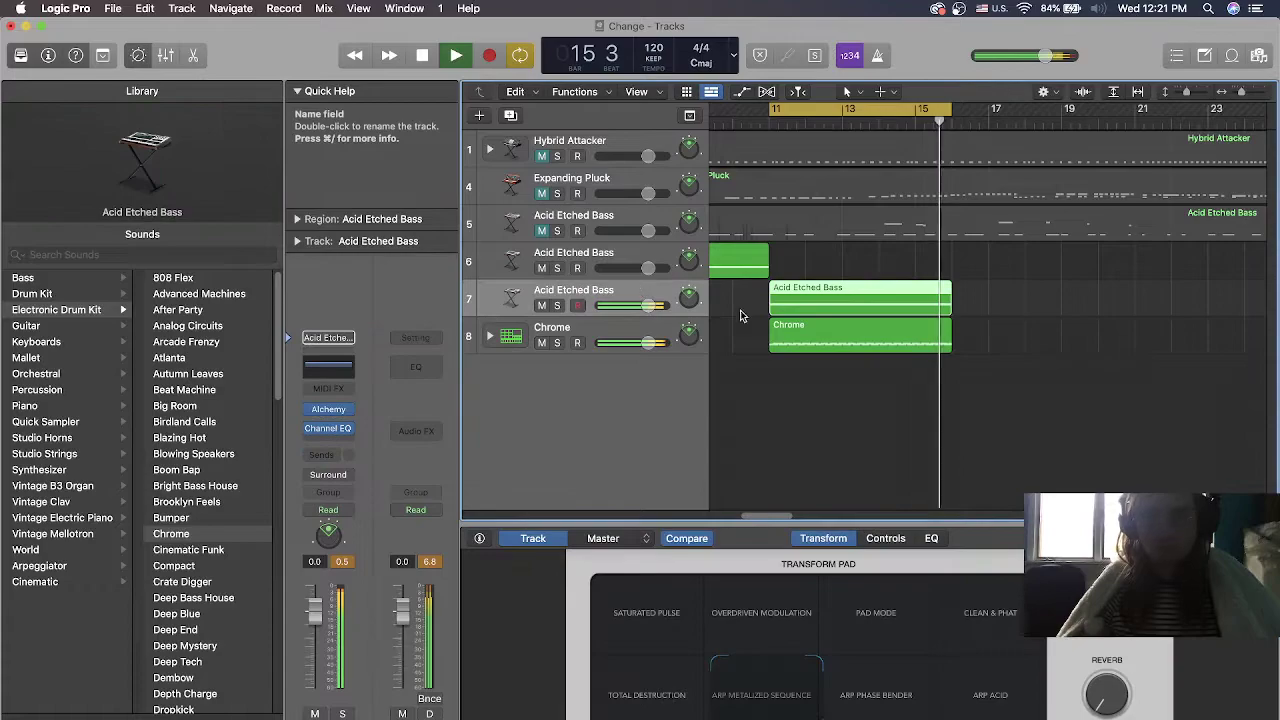
{"action": "double_click", "coordinate": [825, 302]}
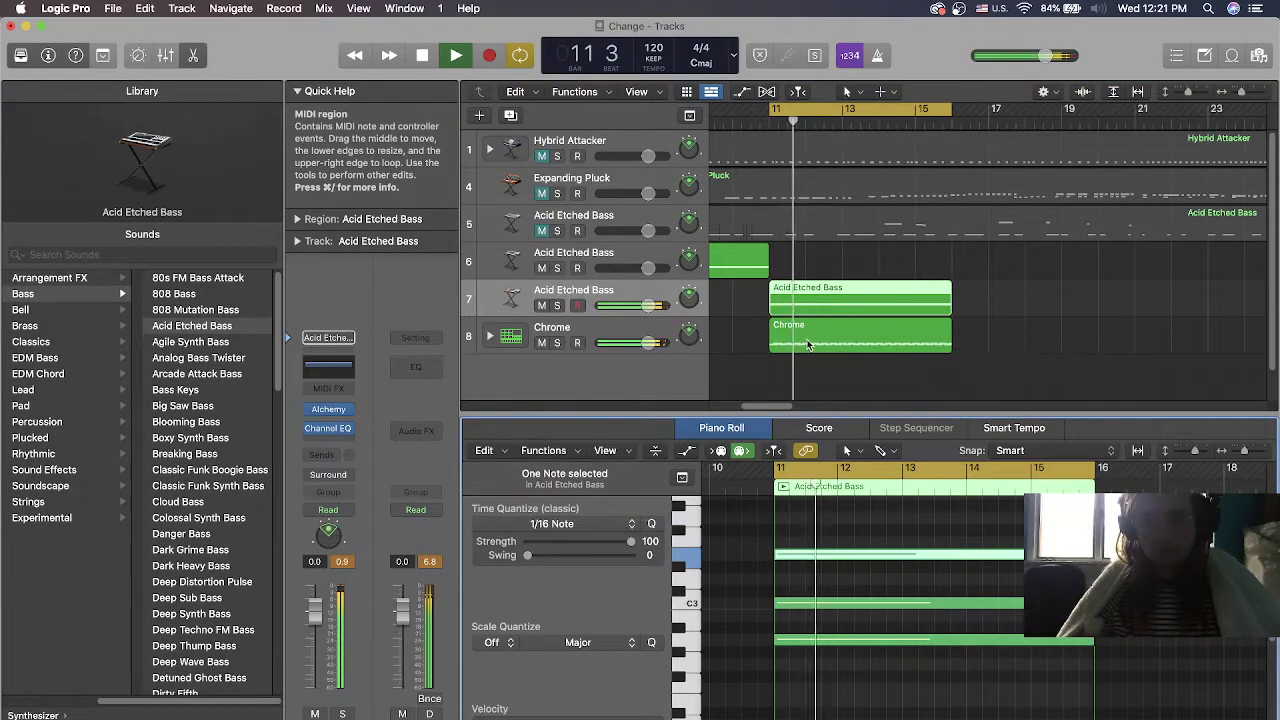
{"action": "left_click", "coordinate": [830, 343]}
{"action": "left_click", "coordinate": [840, 295]}
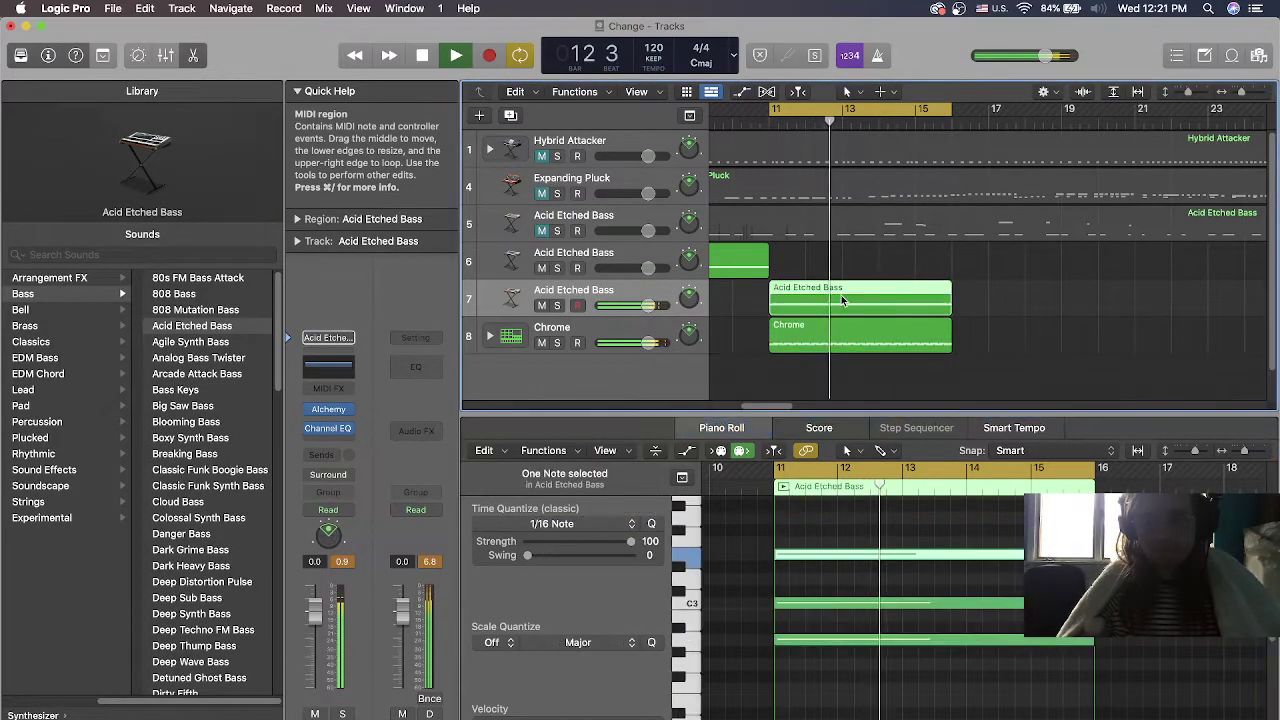
{"action": "left_click", "coordinate": [138, 55]}
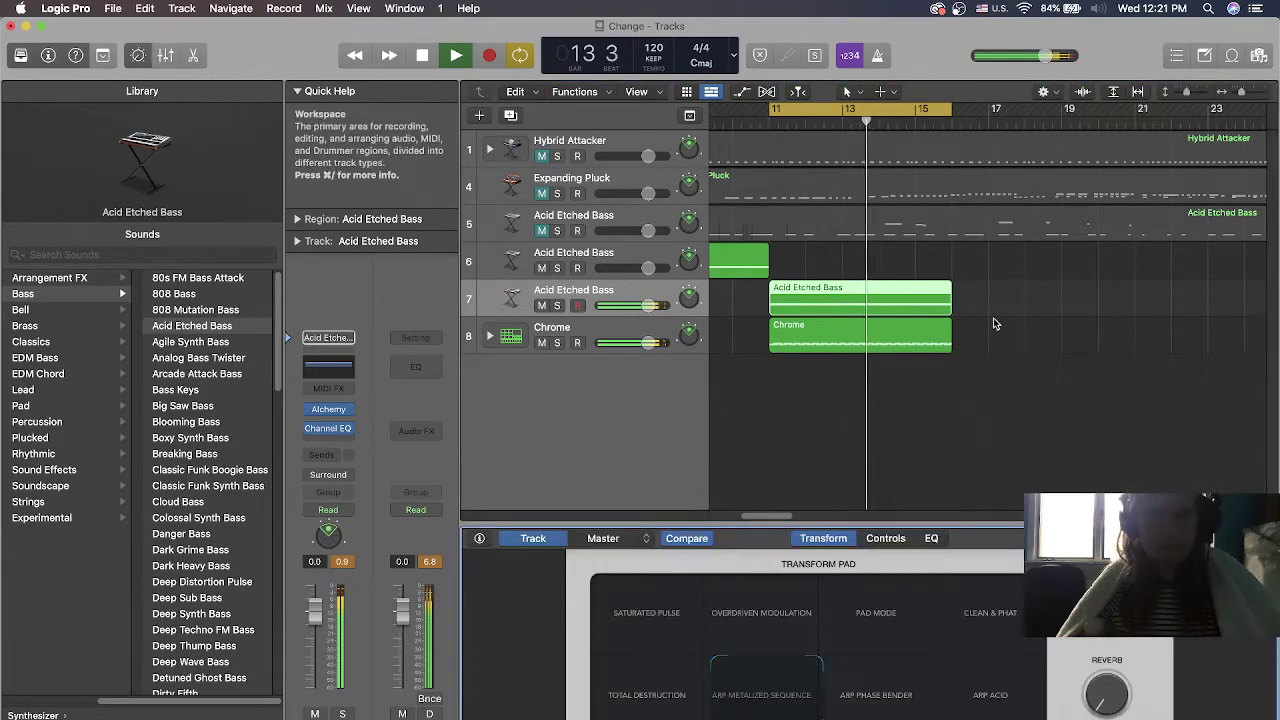
Audition the Transform Pad sounds of the track 7 Acid Etched Bass and return to Arp Metalized Sequence
{"action": "left_click", "coordinate": [867, 686]}
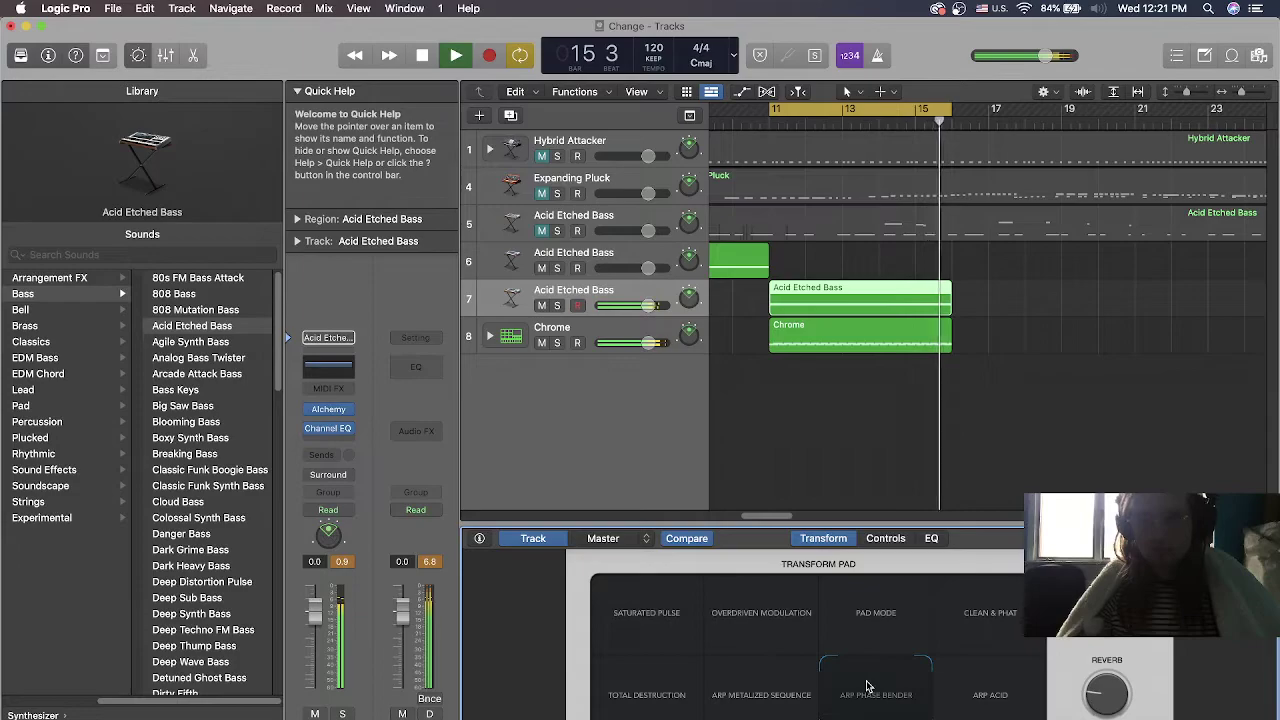
{"action": "left_click", "coordinate": [986, 683]}
{"action": "left_click", "coordinate": [888, 625]}
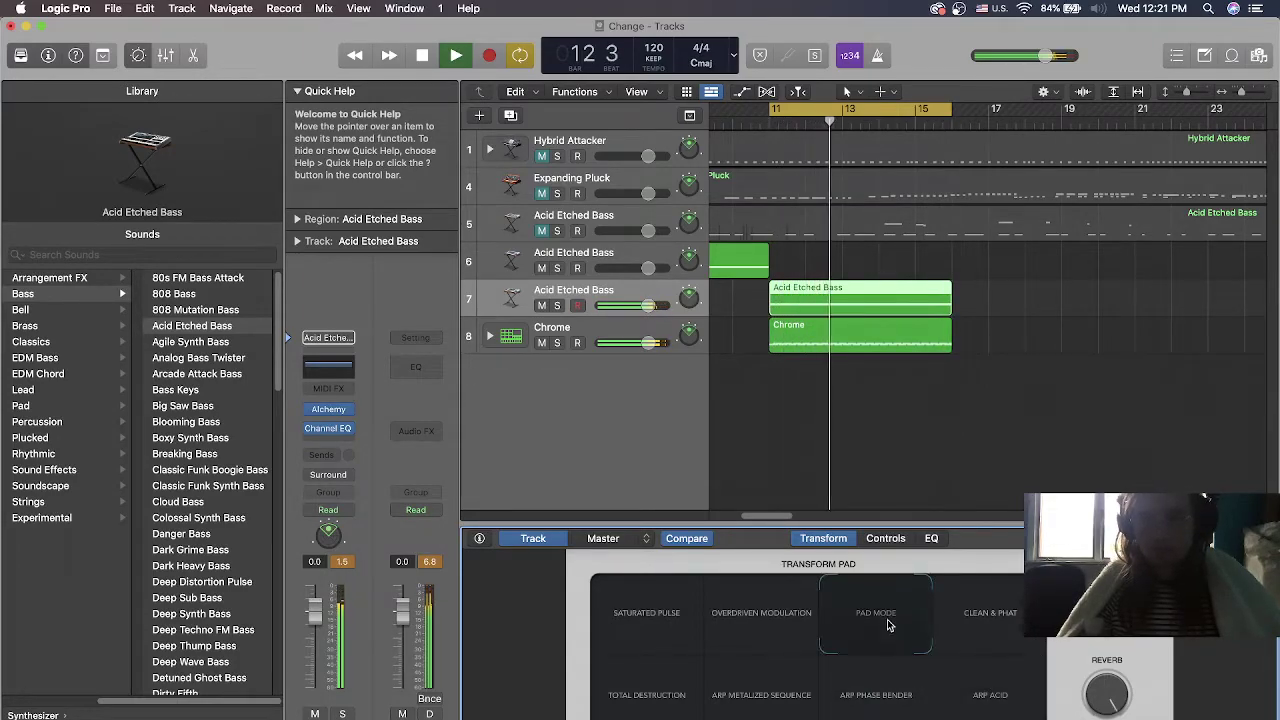
{"action": "left_click", "coordinate": [978, 608]}
{"action": "left_click", "coordinate": [755, 630]}
{"action": "left_click", "coordinate": [675, 616]}
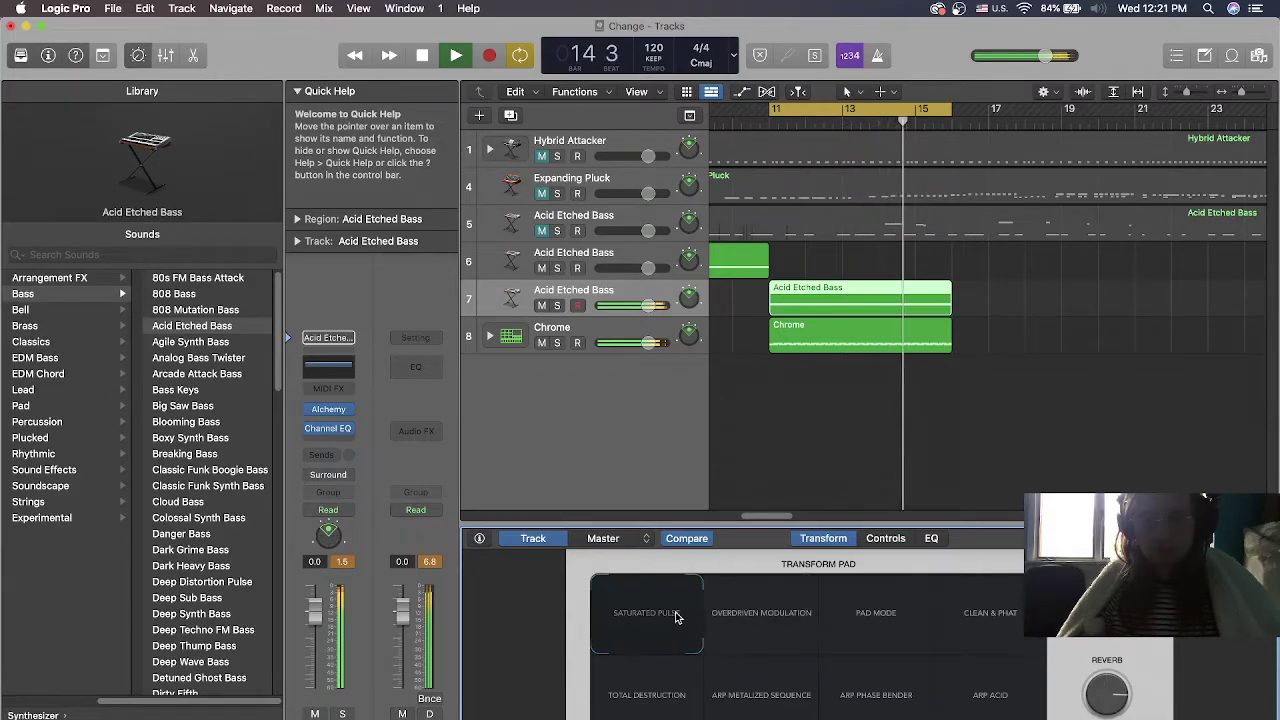
{"action": "left_click", "coordinate": [730, 668]}
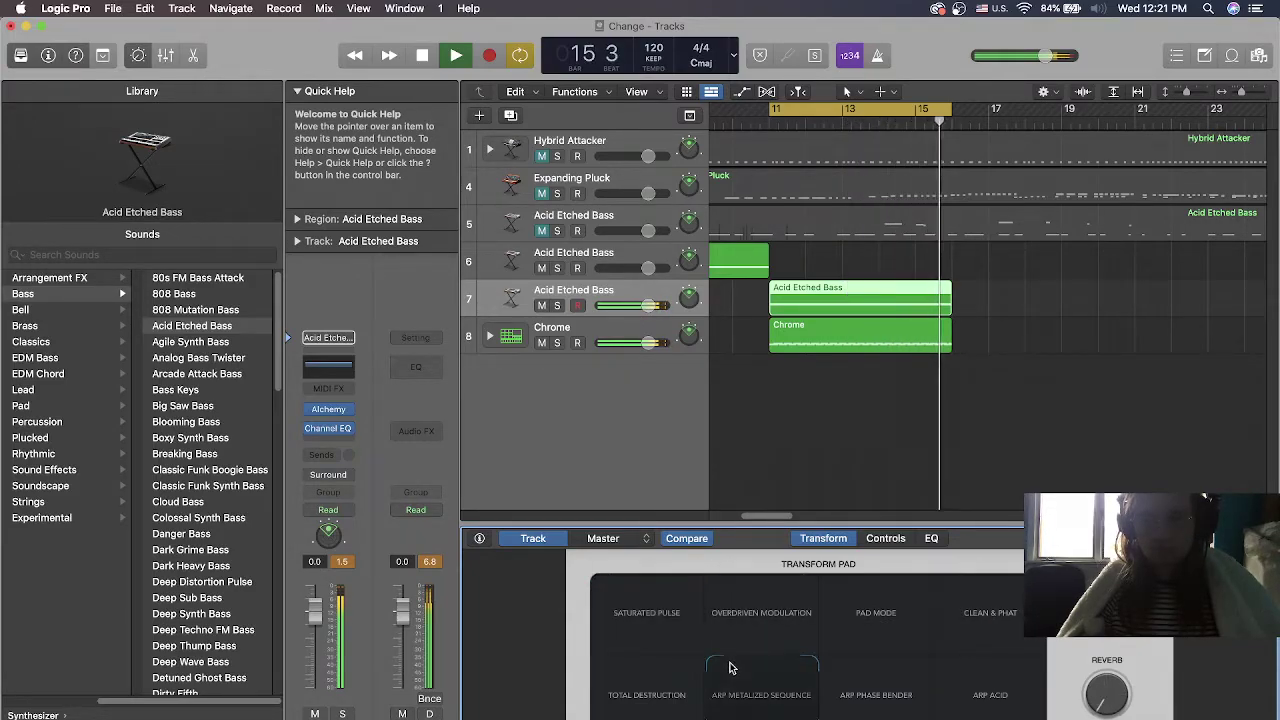
{"action": "left_click", "coordinate": [647, 682]}
{"action": "left_click", "coordinate": [741, 615]}
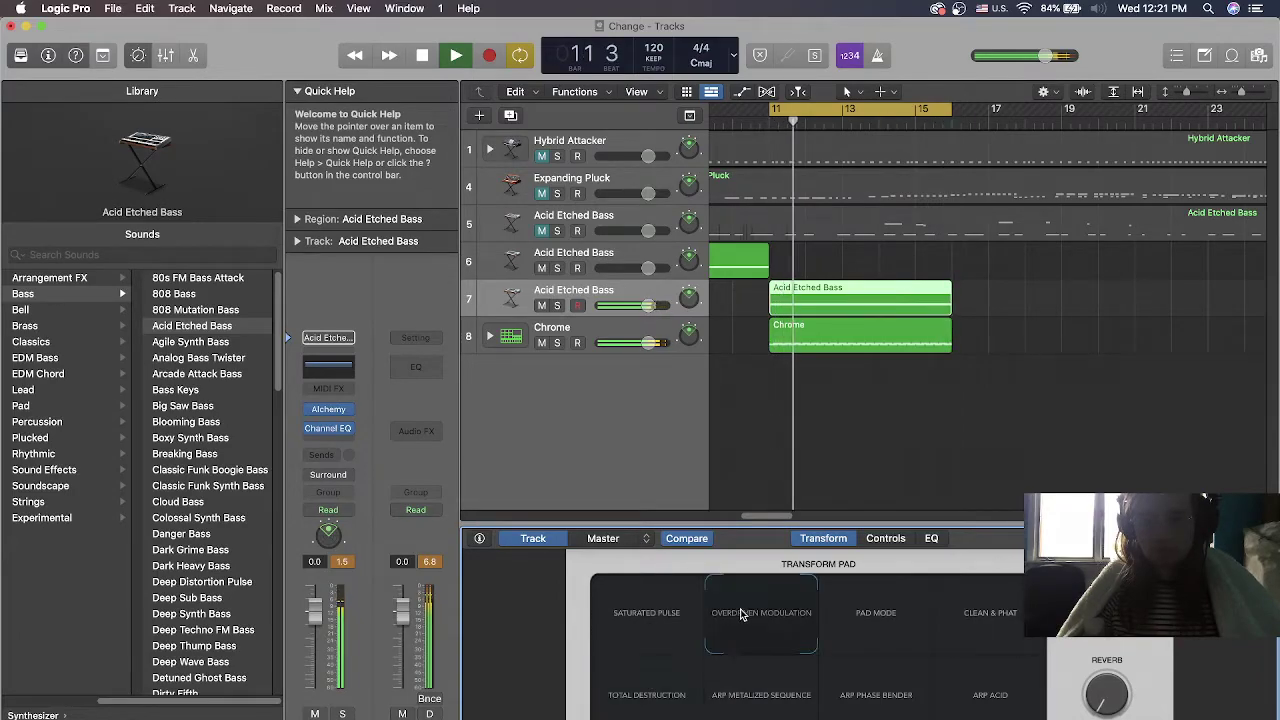
{"action": "left_click", "coordinate": [856, 614]}
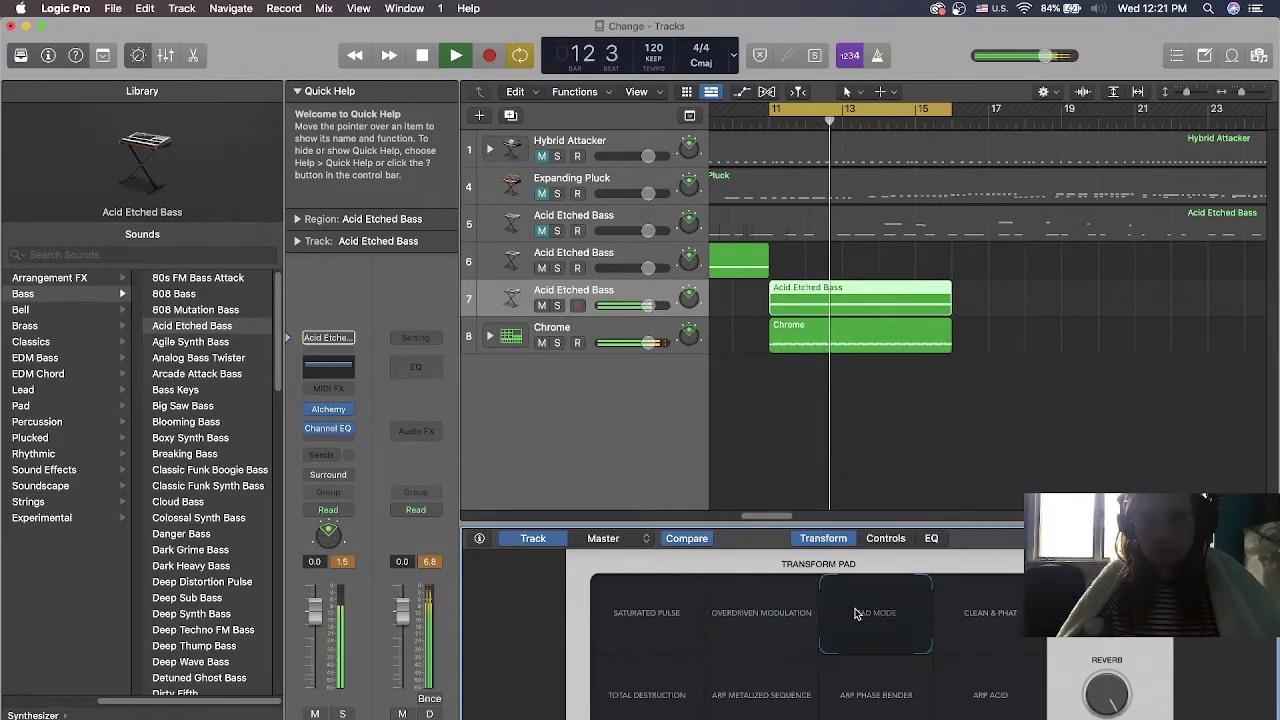
{"action": "left_click", "coordinate": [755, 710]}
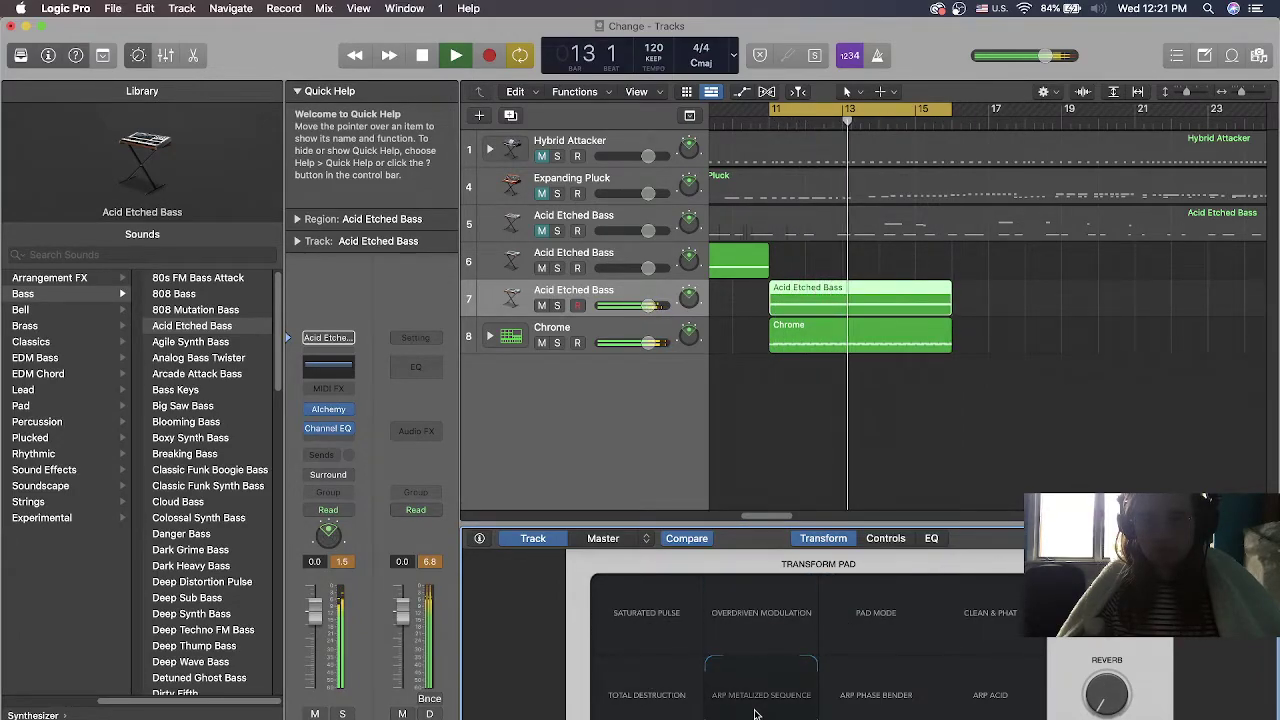
Show the track 7 bass's individual sound controls and look over the arrangement around bars 1 to 23 during playback
{"action": "left_click", "coordinate": [886, 538]}
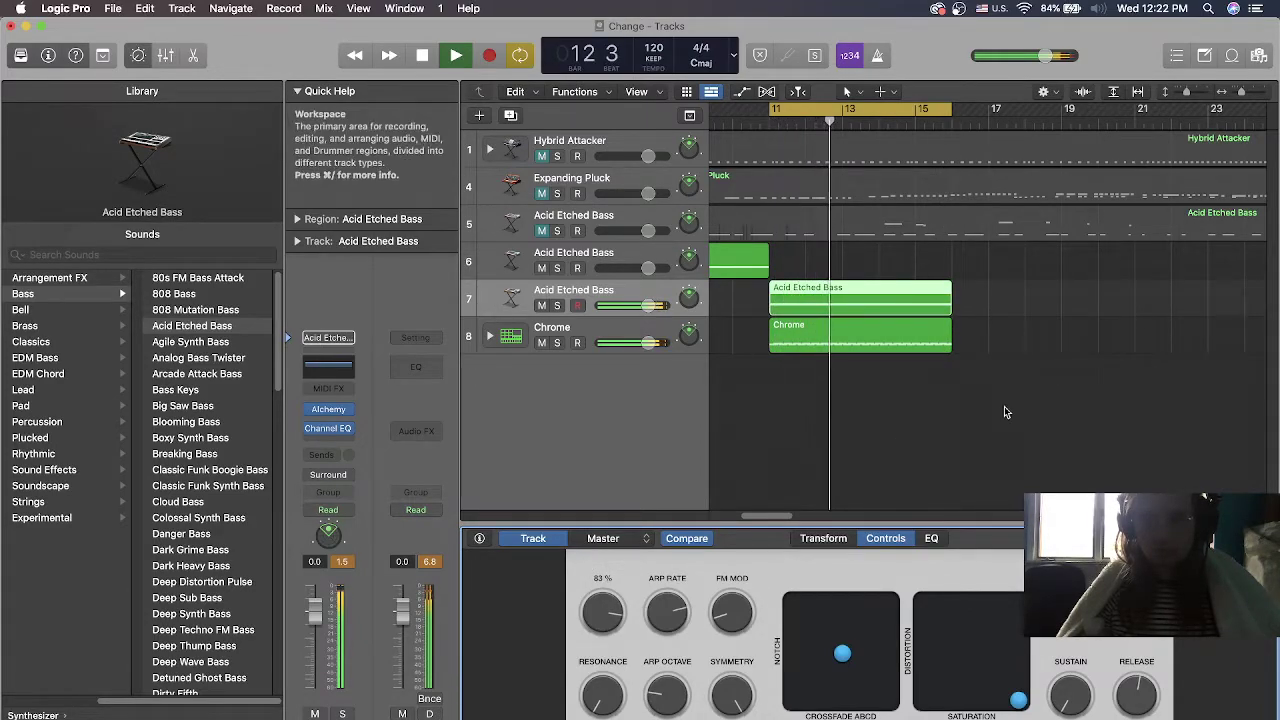
{"action": "scroll", "coordinate": [915, 364], "scroll_direction": "left", "scroll_amount": 5}
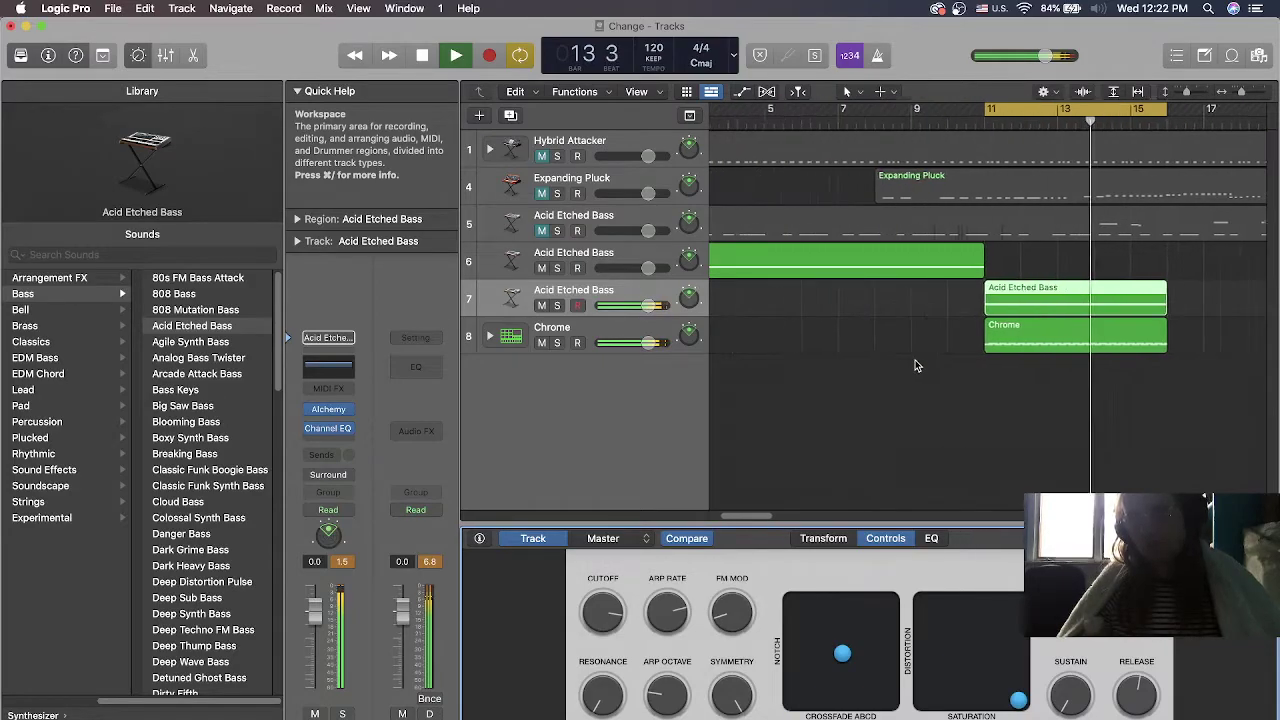
{"action": "scroll", "coordinate": [913, 355], "scroll_direction": "left", "scroll_amount": 2}
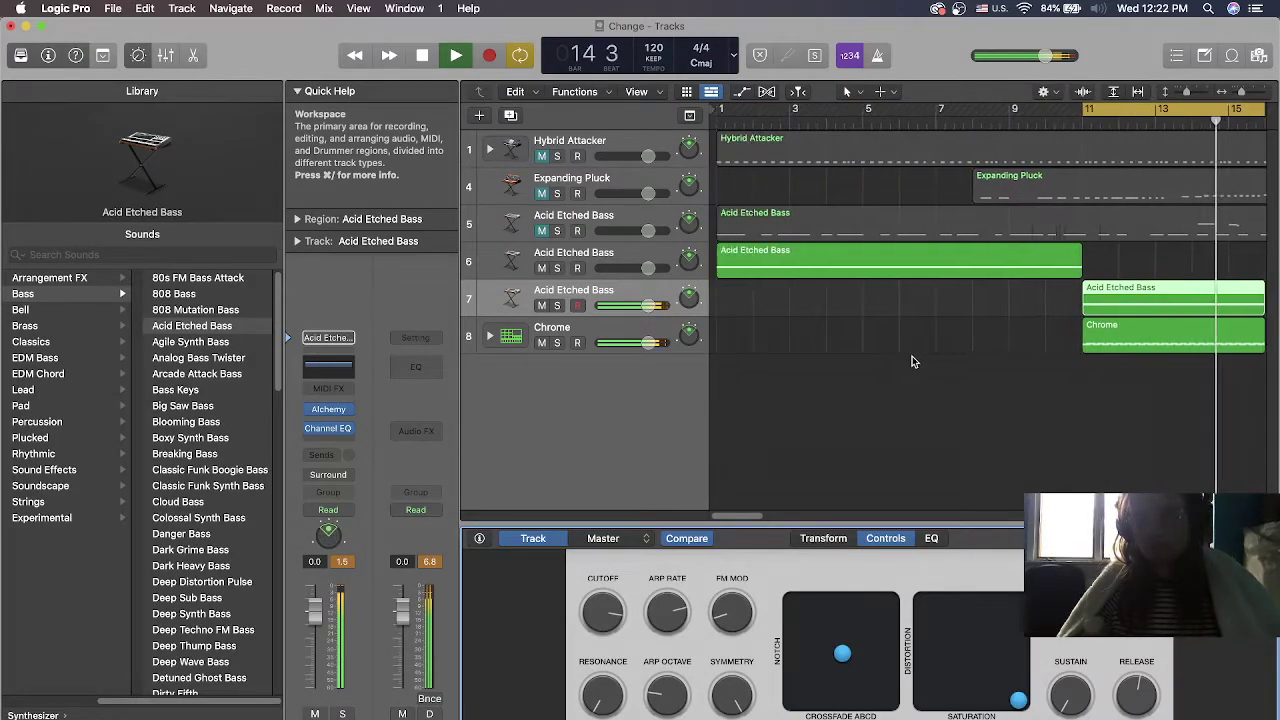
{"action": "scroll", "coordinate": [914, 352], "scroll_direction": "right", "scroll_amount": 3}
{"action": "scroll", "coordinate": [914, 350], "scroll_direction": "right", "scroll_amount": 1}
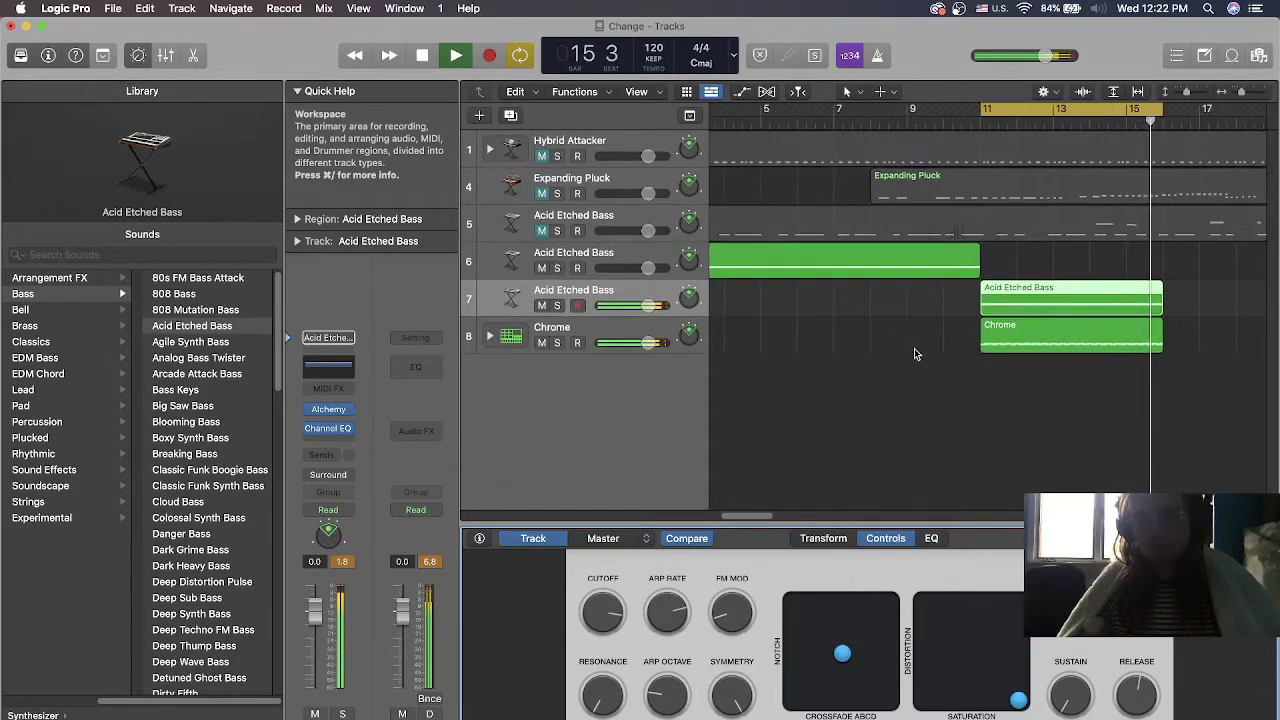
{"action": "scroll", "coordinate": [913, 348], "scroll_direction": "right", "scroll_amount": 4}
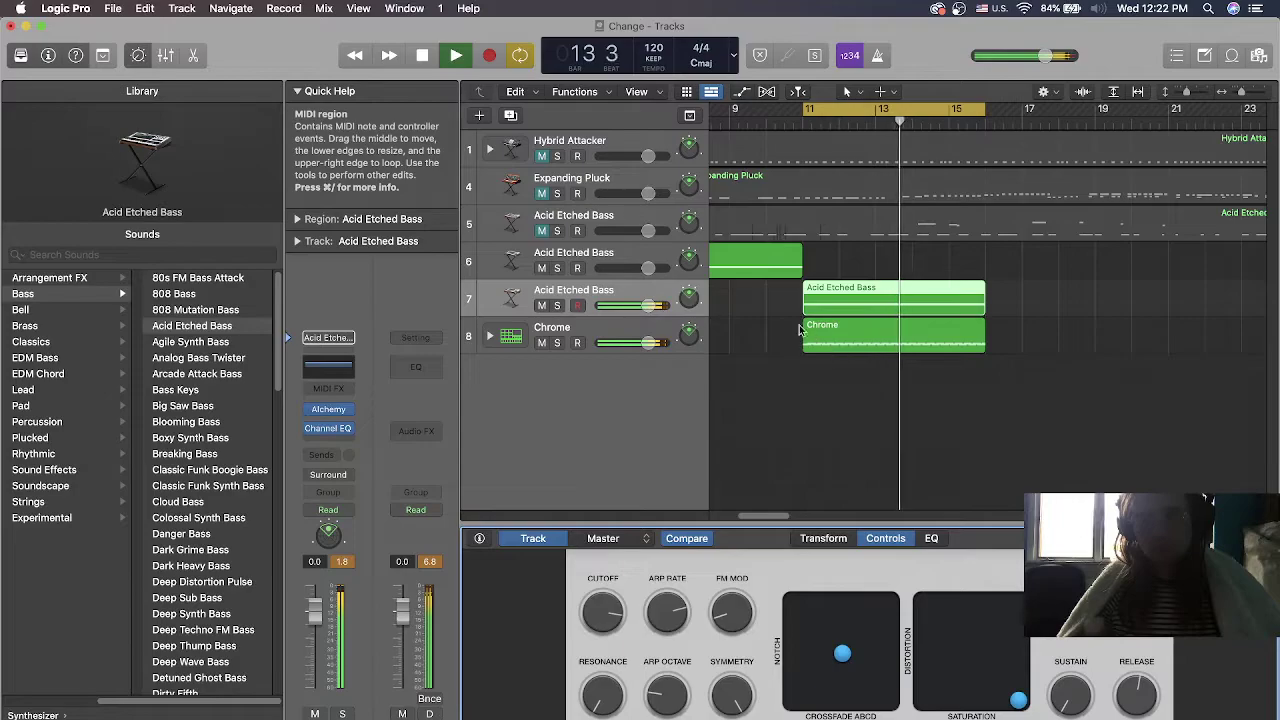
Delete all Hi-Hat Open 1 notes from the Chrome region and play back the loop with only the kicks
{"action": "double_click", "coordinate": [851, 296]}
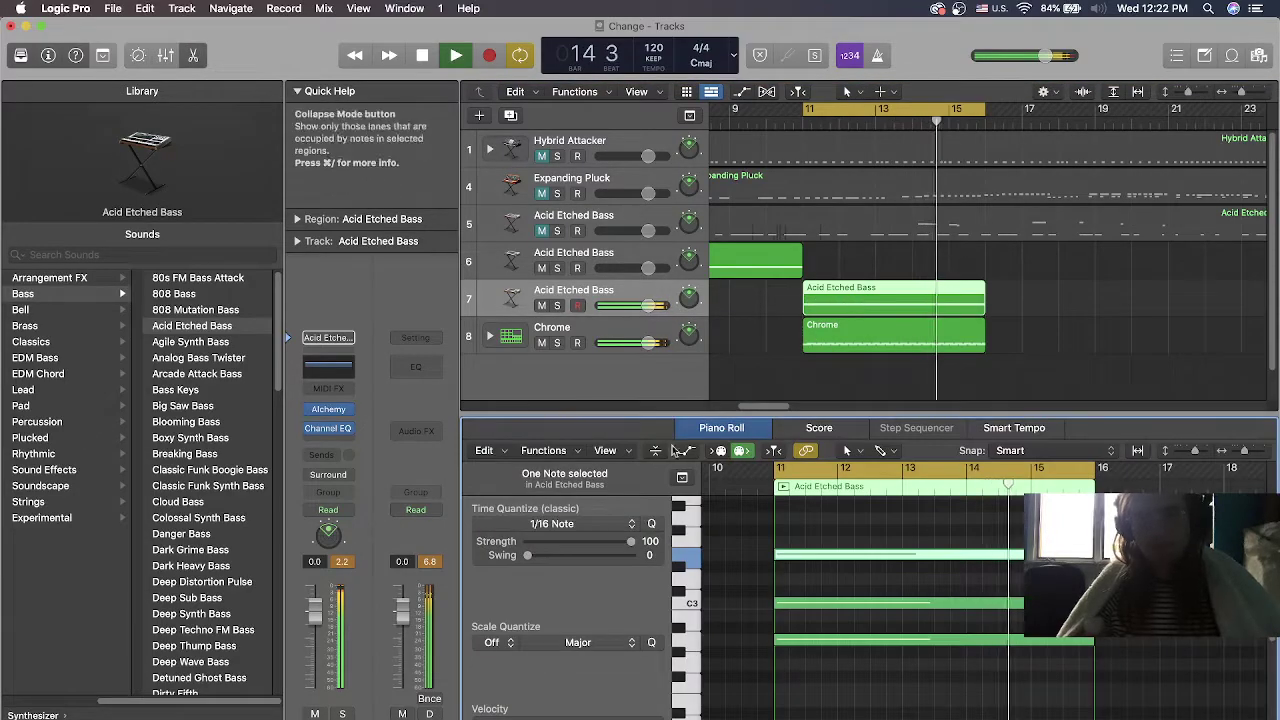
{"action": "left_click", "coordinate": [860, 330]}
{"action": "key", "text": "space"}
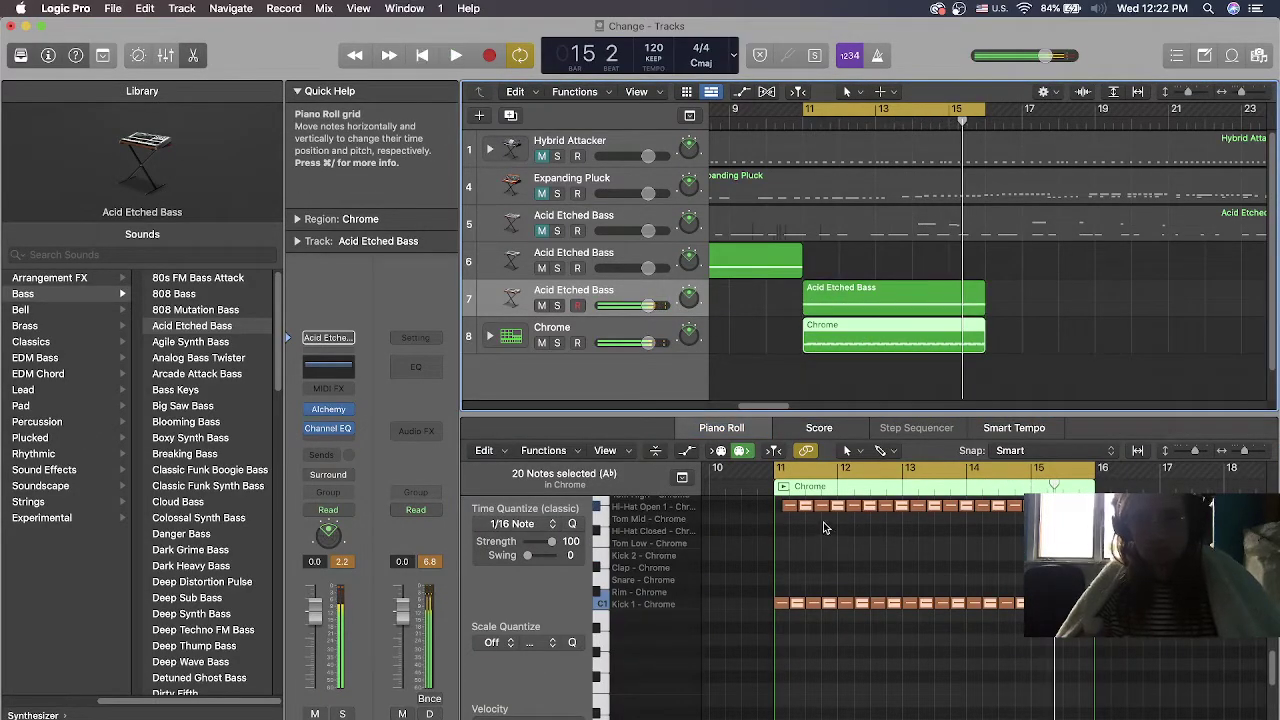
{"action": "scroll", "coordinate": [826, 528], "scroll_direction": "up", "scroll_amount": 2}
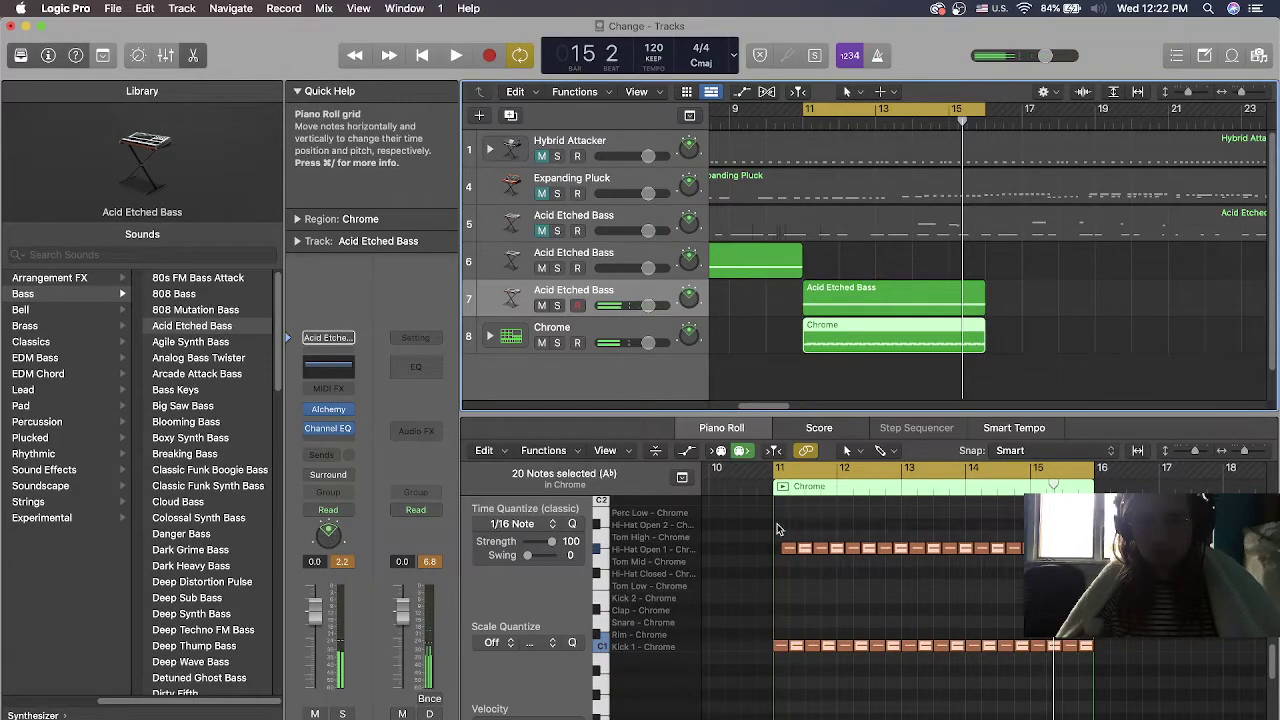
{"action": "left_click_drag", "start_coordinate": [742, 524], "coordinate": [992, 564]}
{"action": "key", "text": "Delete"}
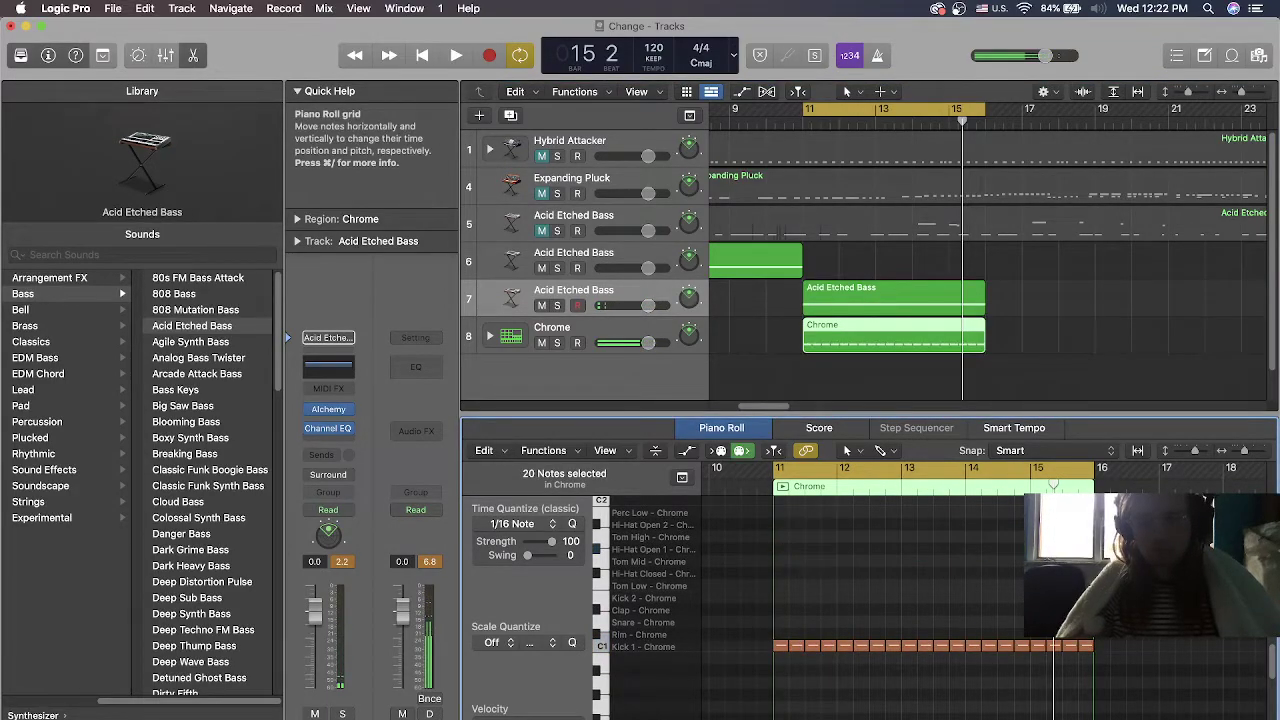
{"action": "key", "text": "space"}
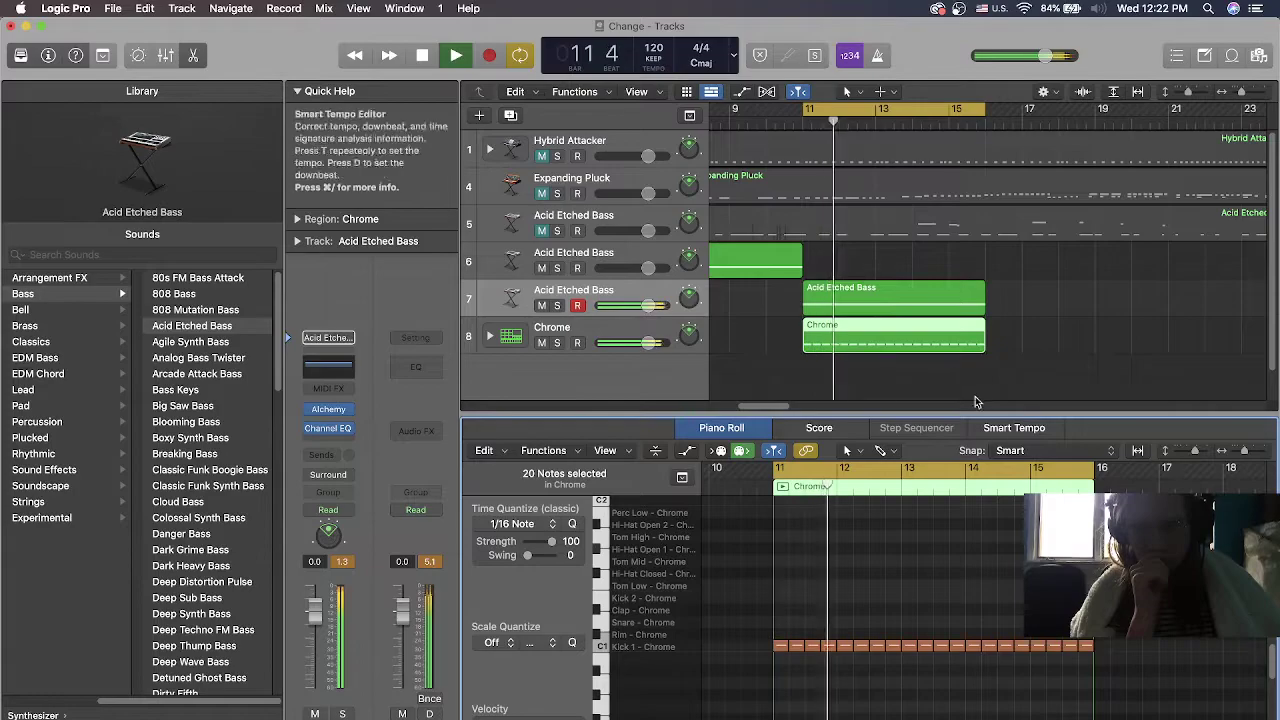
{"action": "scroll", "coordinate": [985, 404], "scroll_direction": "left", "scroll_amount": 3}
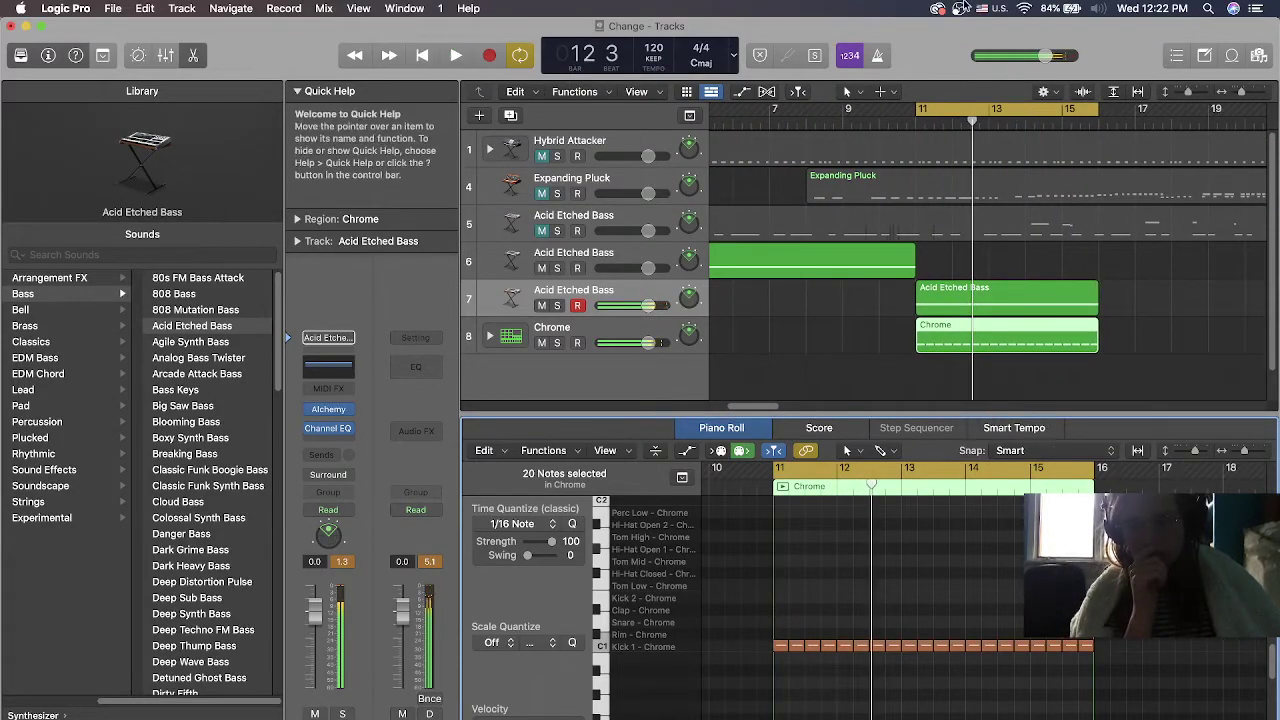
Play the song from bar 1 without the cycle, re-enable the cycle on bars 11 to 15, and listen through that section
{"action": "left_click", "coordinate": [1012, 110]}
{"action": "left_click_drag", "start_coordinate": [968, 119], "coordinate": [640, 113]}
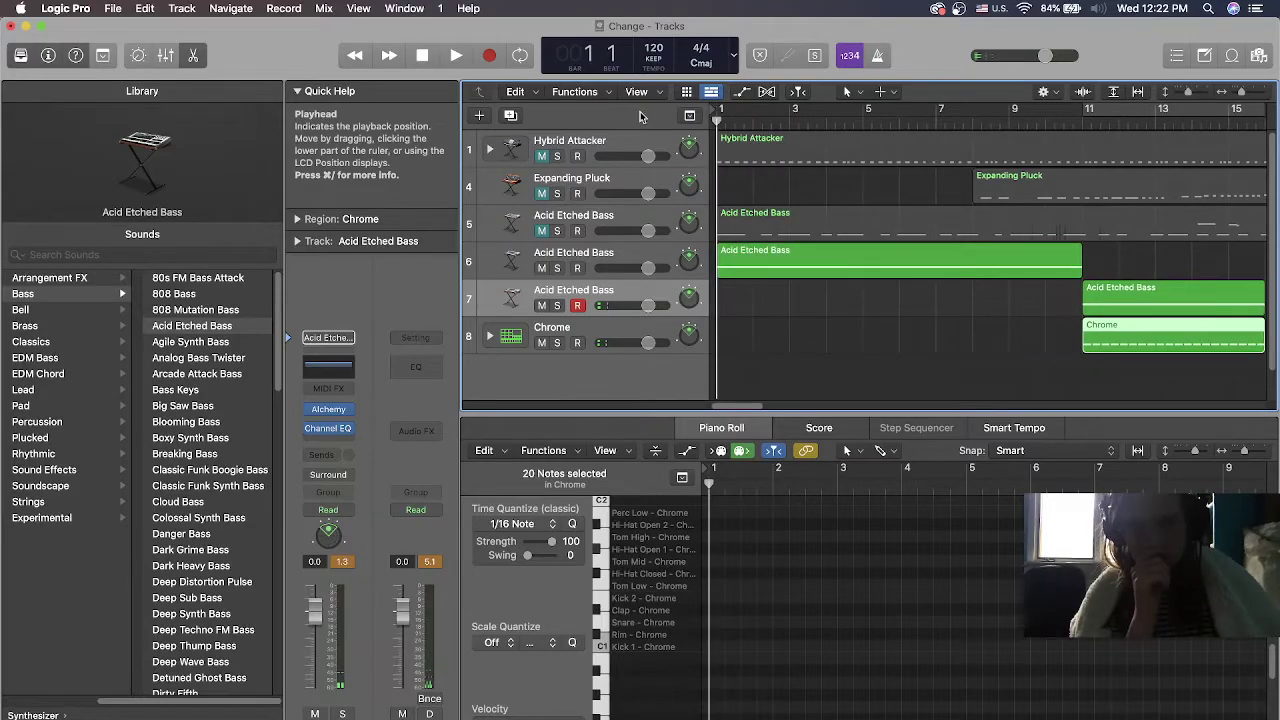
{"action": "key", "text": "space"}
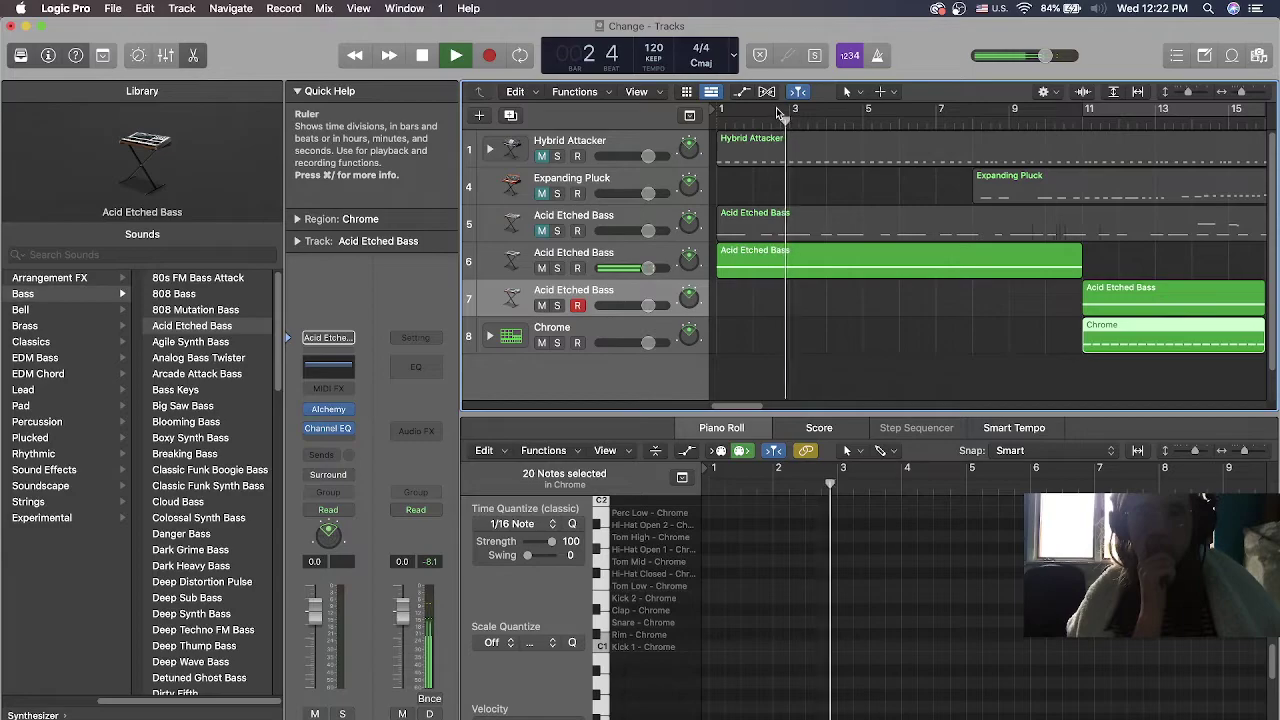
{"action": "scroll", "coordinate": [822, 147], "scroll_direction": "right", "scroll_amount": 2}
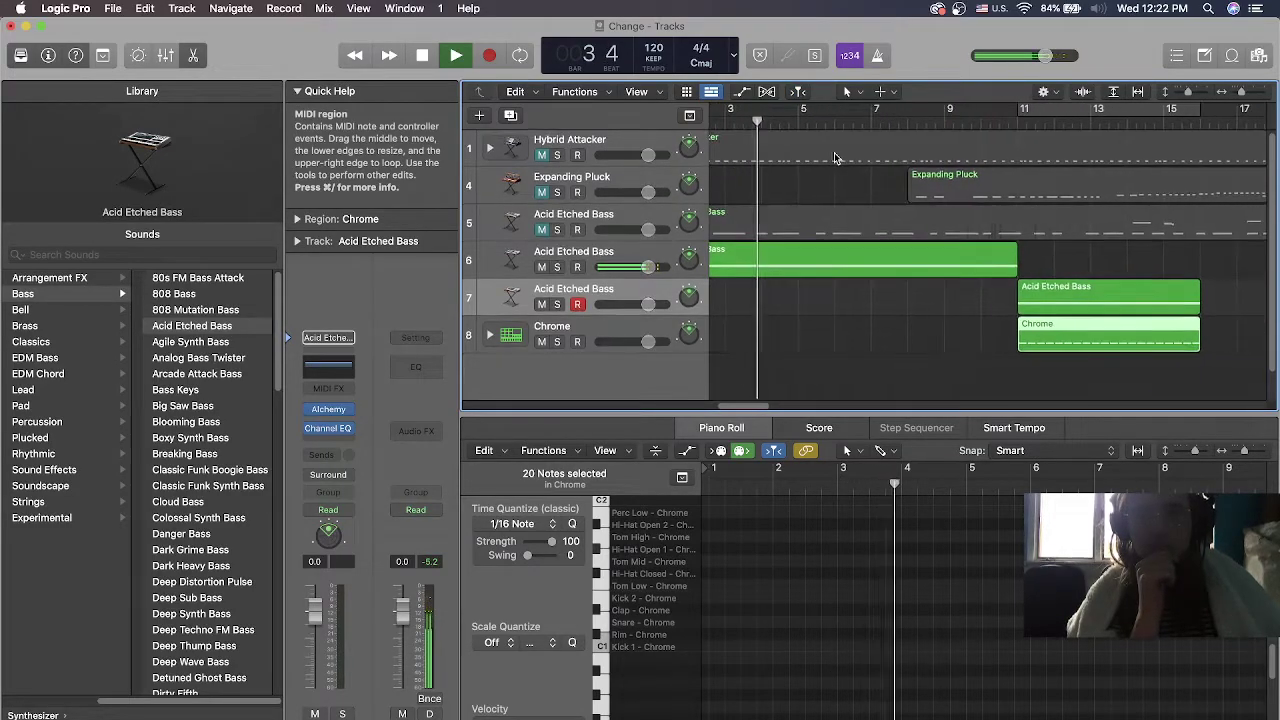
{"action": "scroll", "coordinate": [900, 145], "scroll_direction": "right", "scroll_amount": 2}
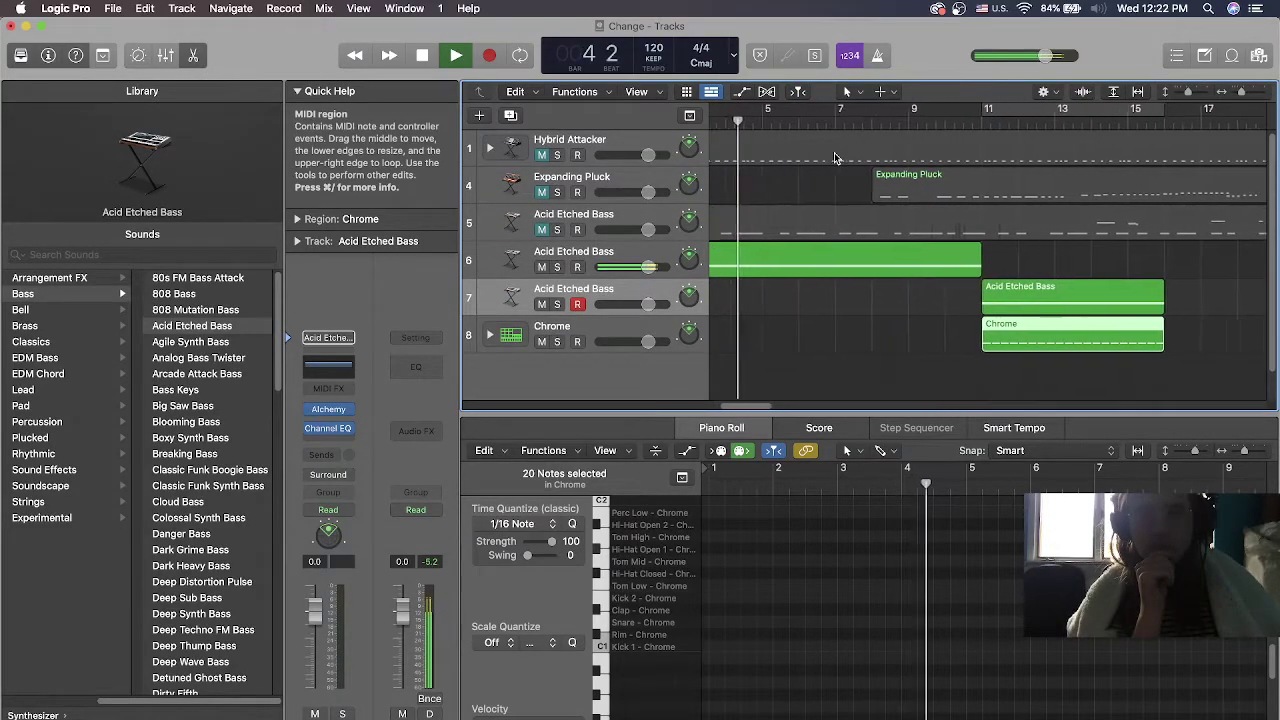
{"action": "left_click", "coordinate": [1001, 109]}
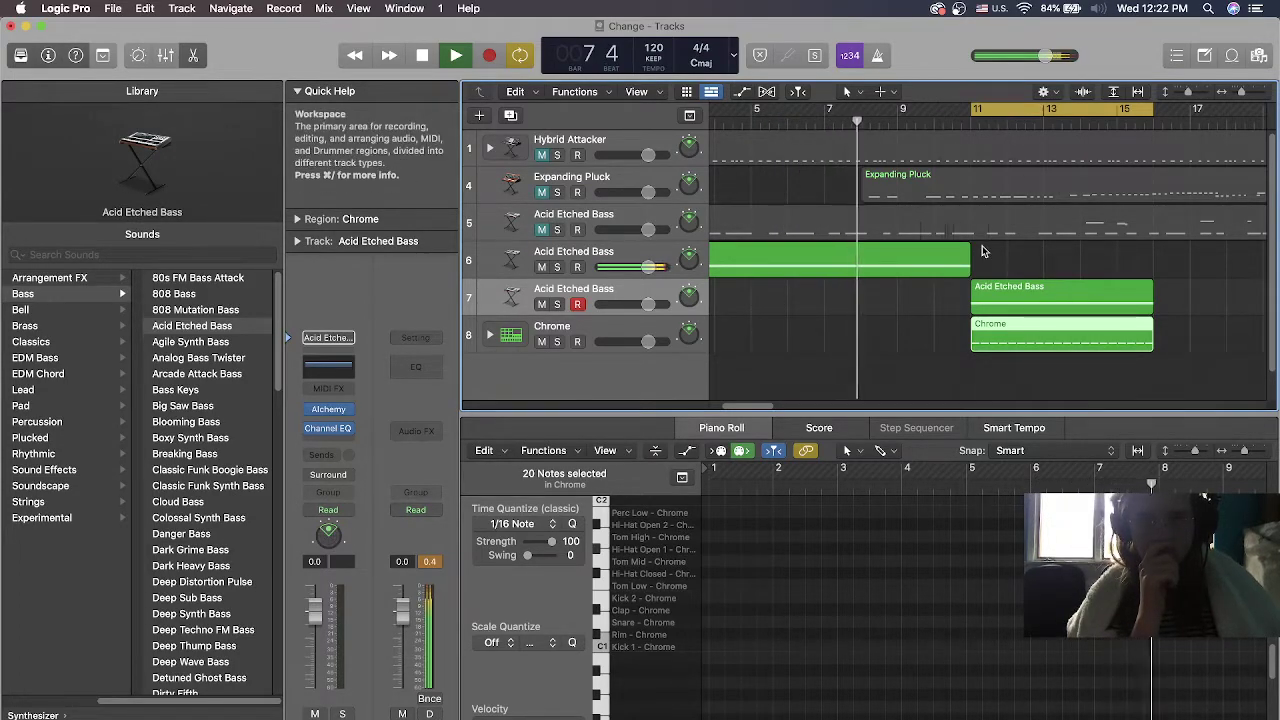
{"action": "scroll", "coordinate": [982, 250], "scroll_direction": "right", "scroll_amount": 5}
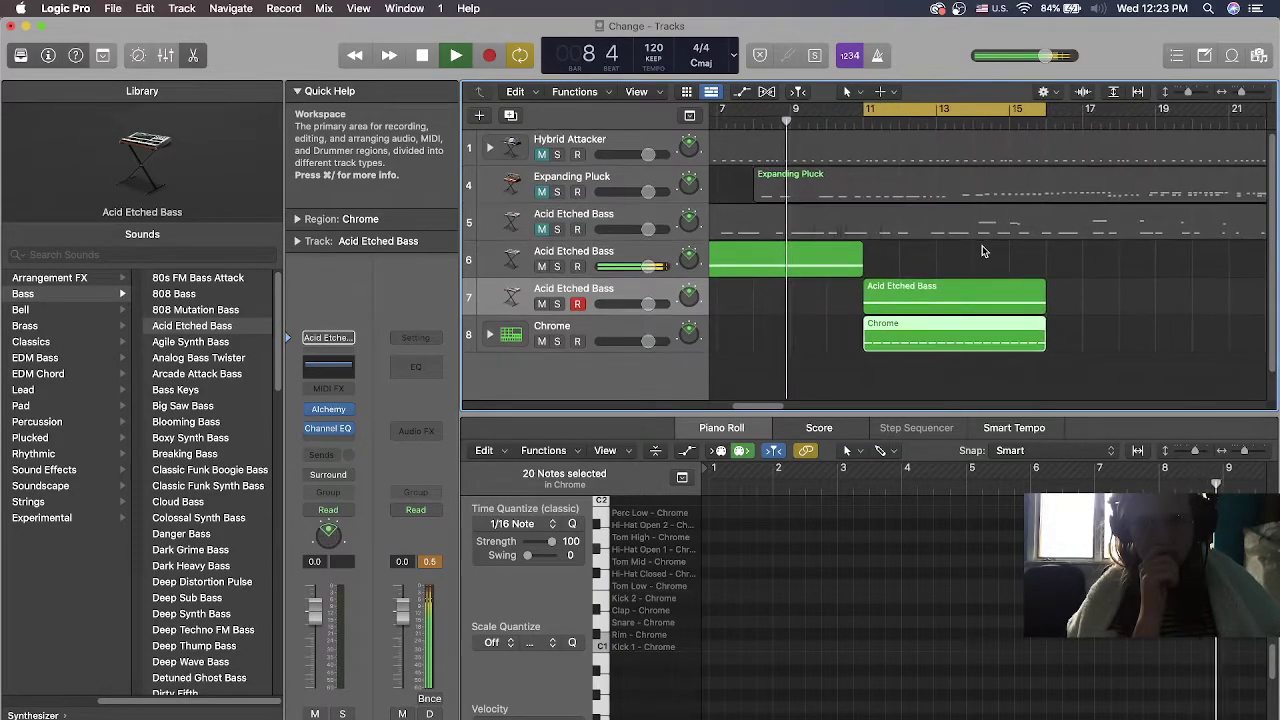
{"action": "scroll", "coordinate": [982, 251], "scroll_direction": "right", "scroll_amount": 3}
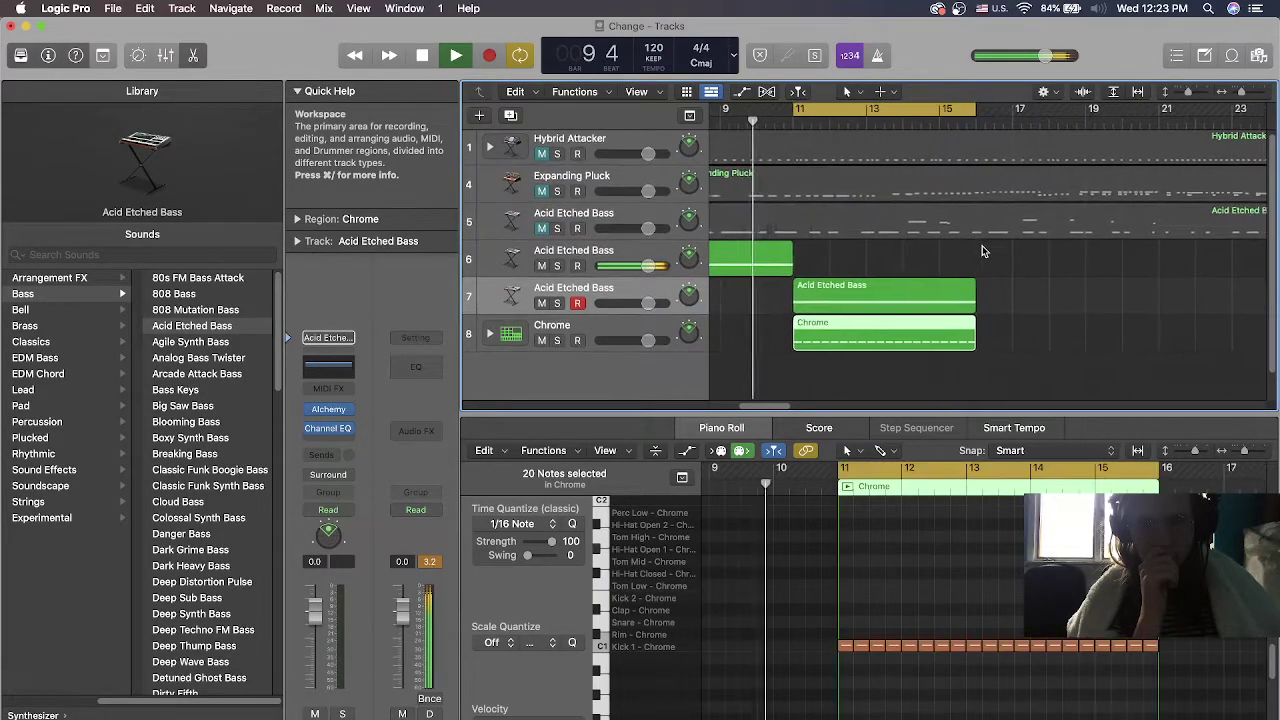
{"action": "scroll", "coordinate": [982, 251], "scroll_direction": "right", "scroll_amount": 2}
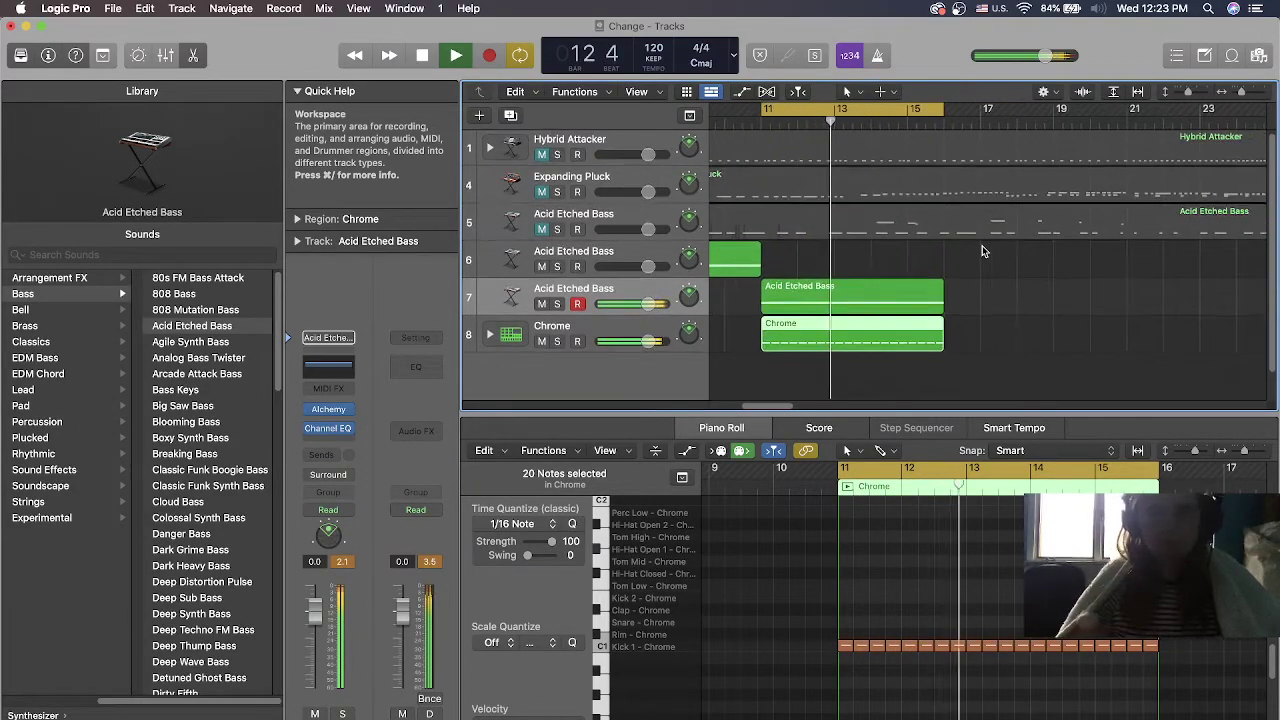
Copy the Acid Etched Bass and Chrome regions on tracks 7 and 8 to bar 16, and mute both tracks
{"action": "left_click_drag", "start_coordinate": [786, 263], "coordinate": [970, 340]}
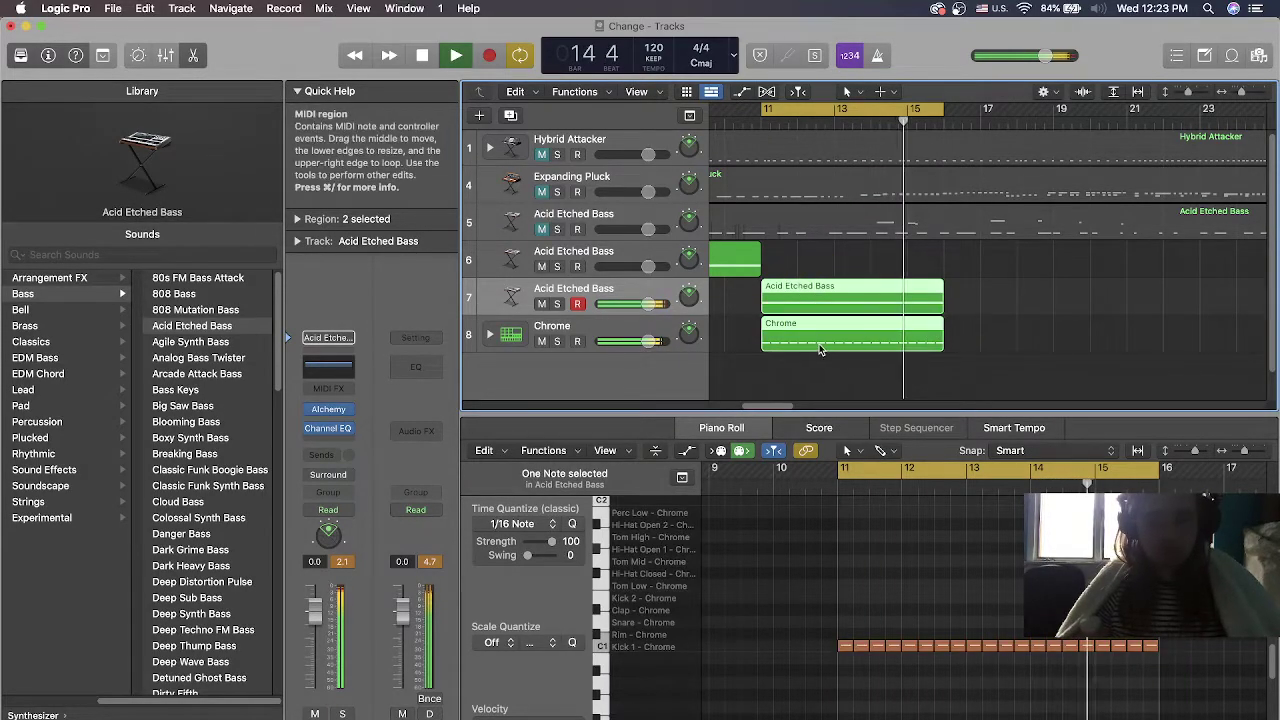
{"action": "left_click_drag", "start_coordinate": [785, 300], "coordinate": [967, 297]}
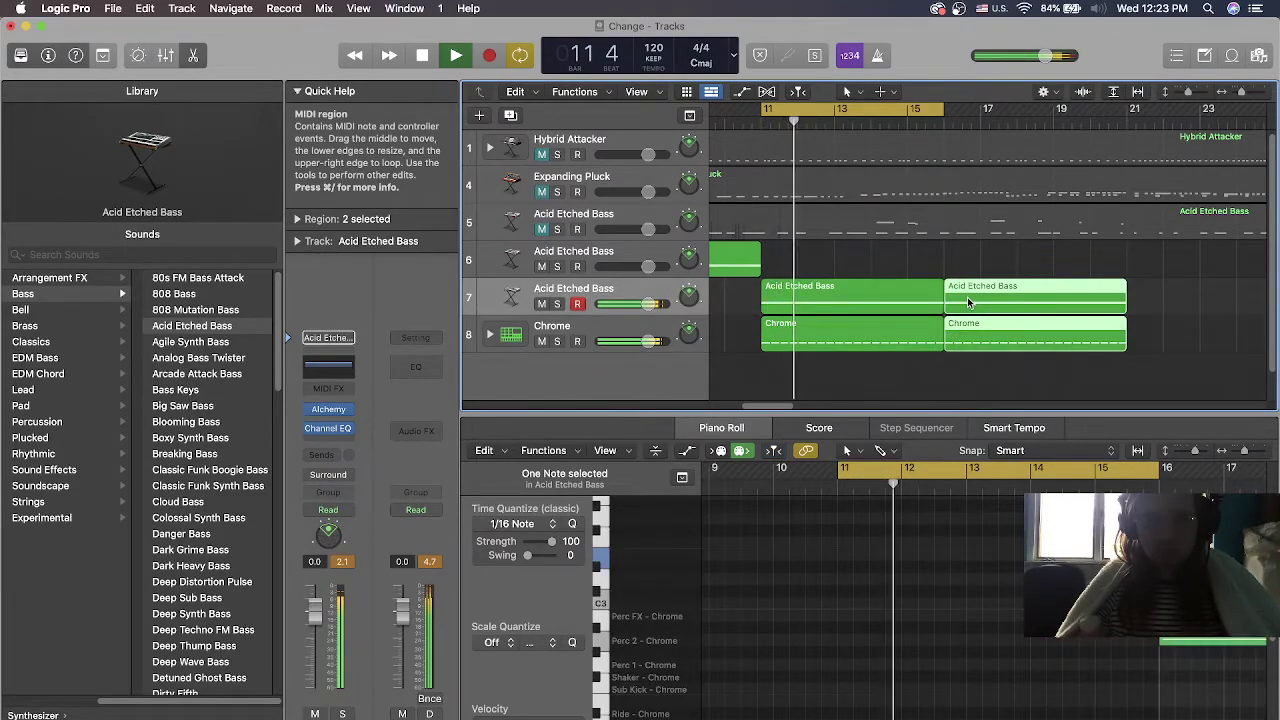
{"action": "left_click", "coordinate": [540, 305]}
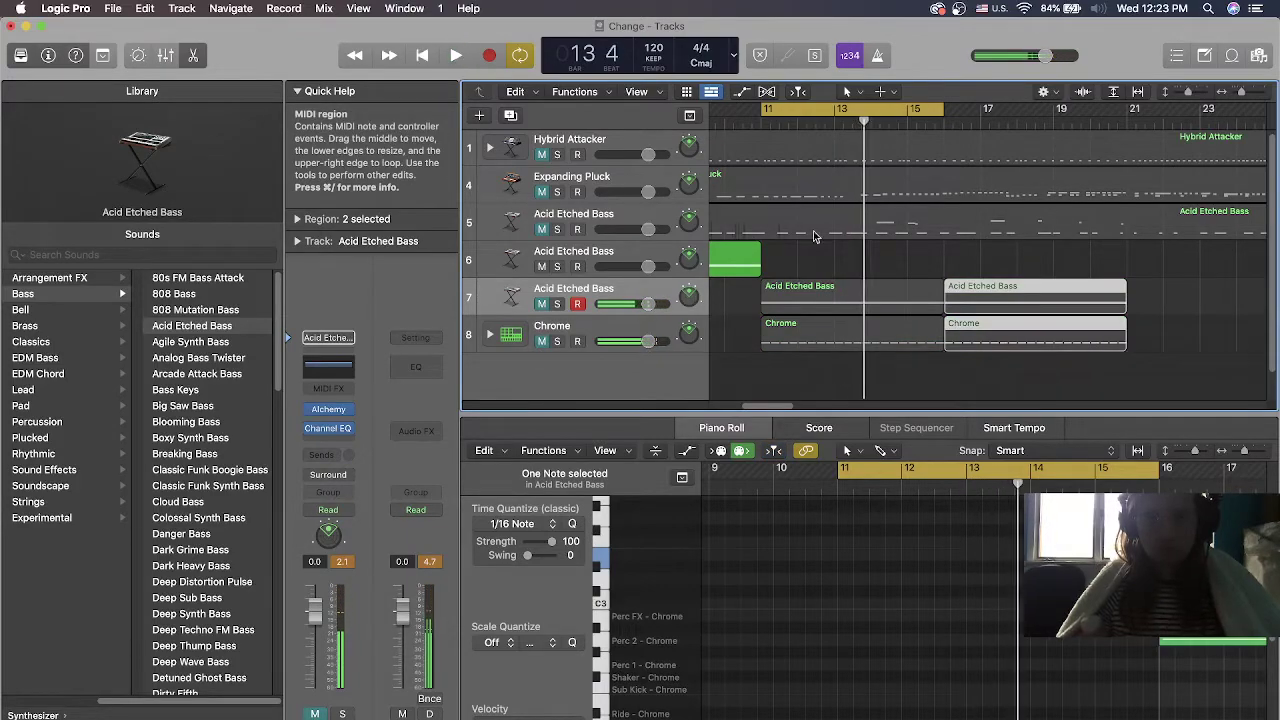
With the cycle off, play from bar 1, record more Acid Etched Bass on track 6, and show its Smart Controls
{"action": "left_click", "coordinate": [772, 110]}
{"action": "left_click", "coordinate": [777, 125]}
{"action": "left_click_drag", "start_coordinate": [777, 130], "coordinate": [518, 136]}
{"action": "key", "text": "space"}
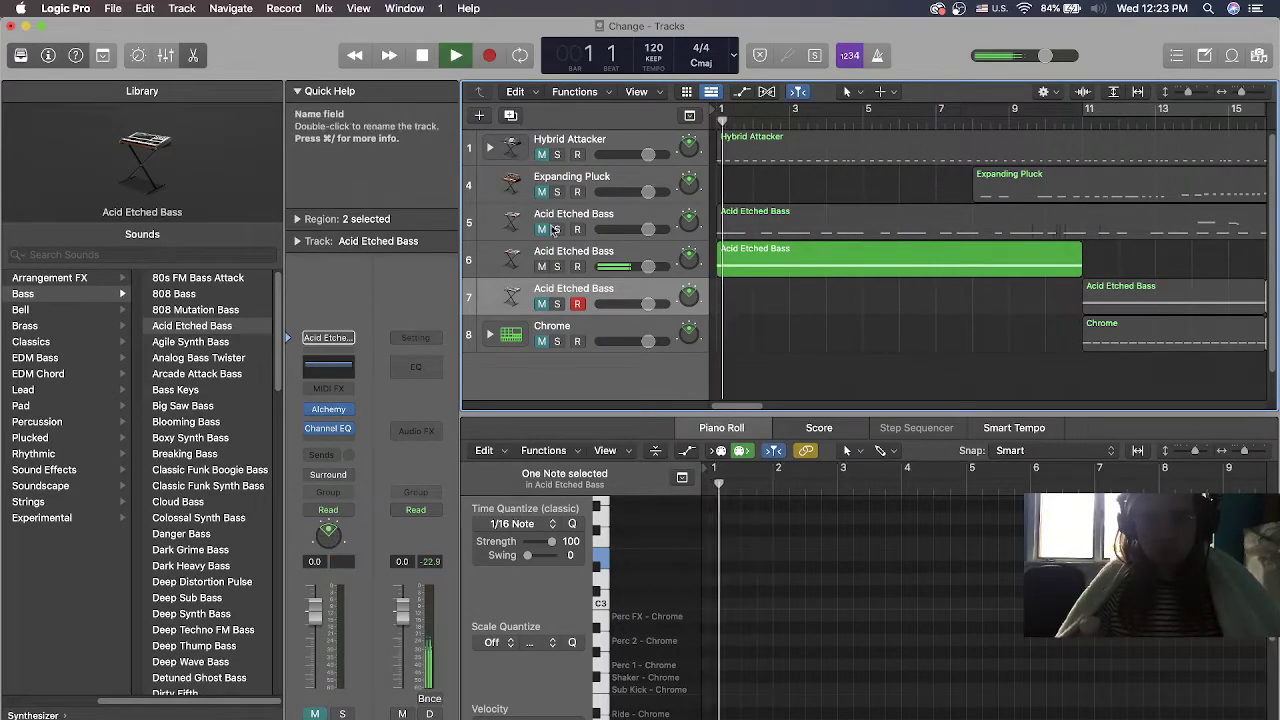
{"action": "left_click", "coordinate": [617, 254]}
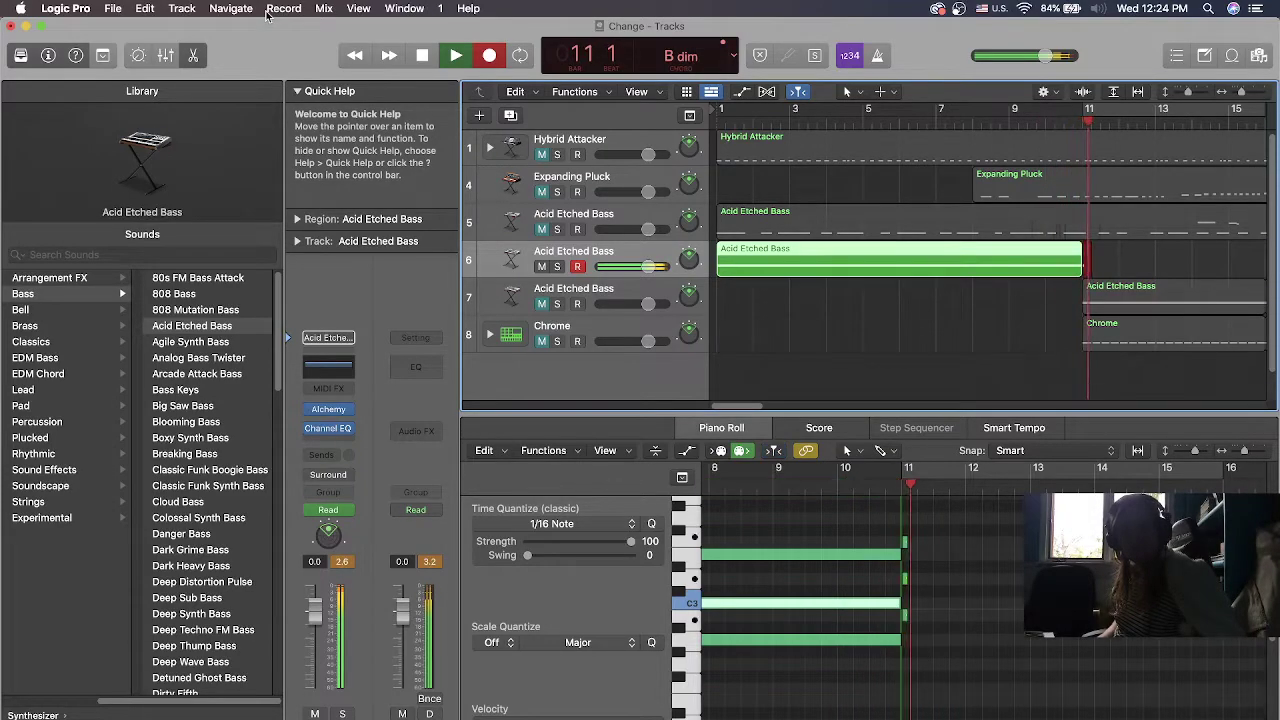
{"action": "left_click", "coordinate": [139, 57]}
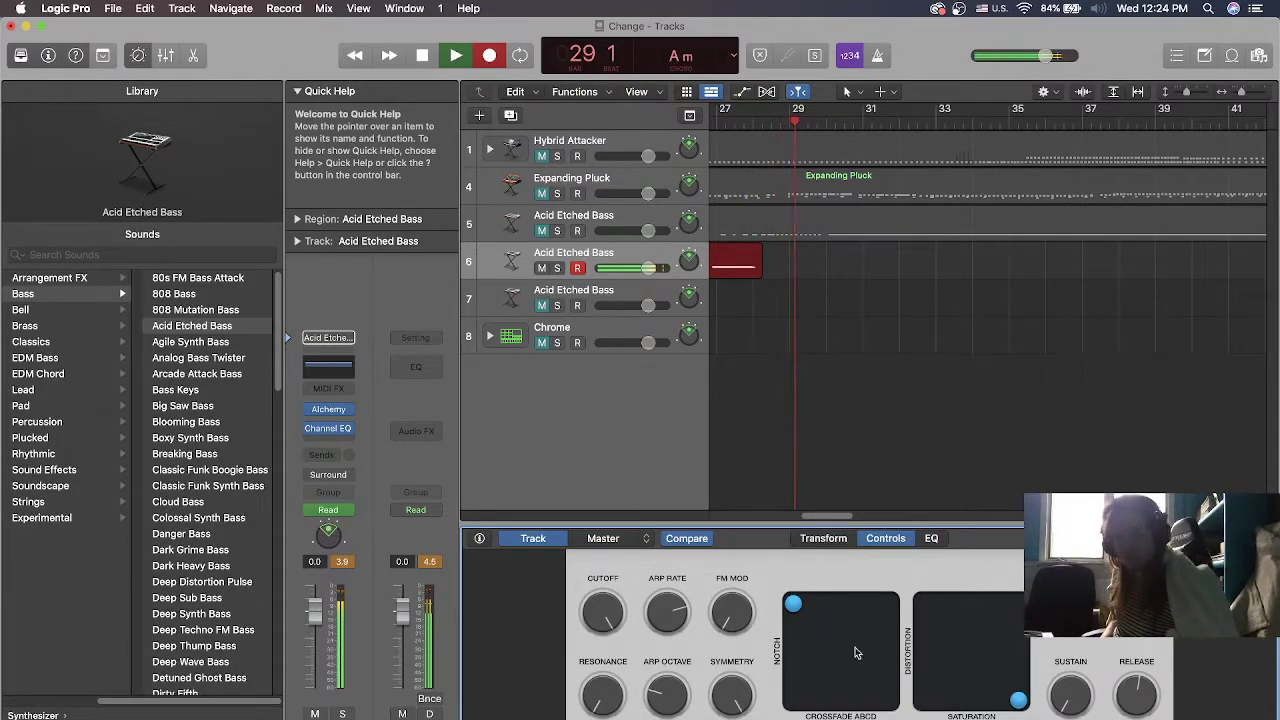
Sweep the FM Mod of the track 6 bass, then raise its Sustain to 74.8 % and lower it again while recording
{"action": "left_click_drag", "start_coordinate": [736, 622], "coordinate": [712, 480]}
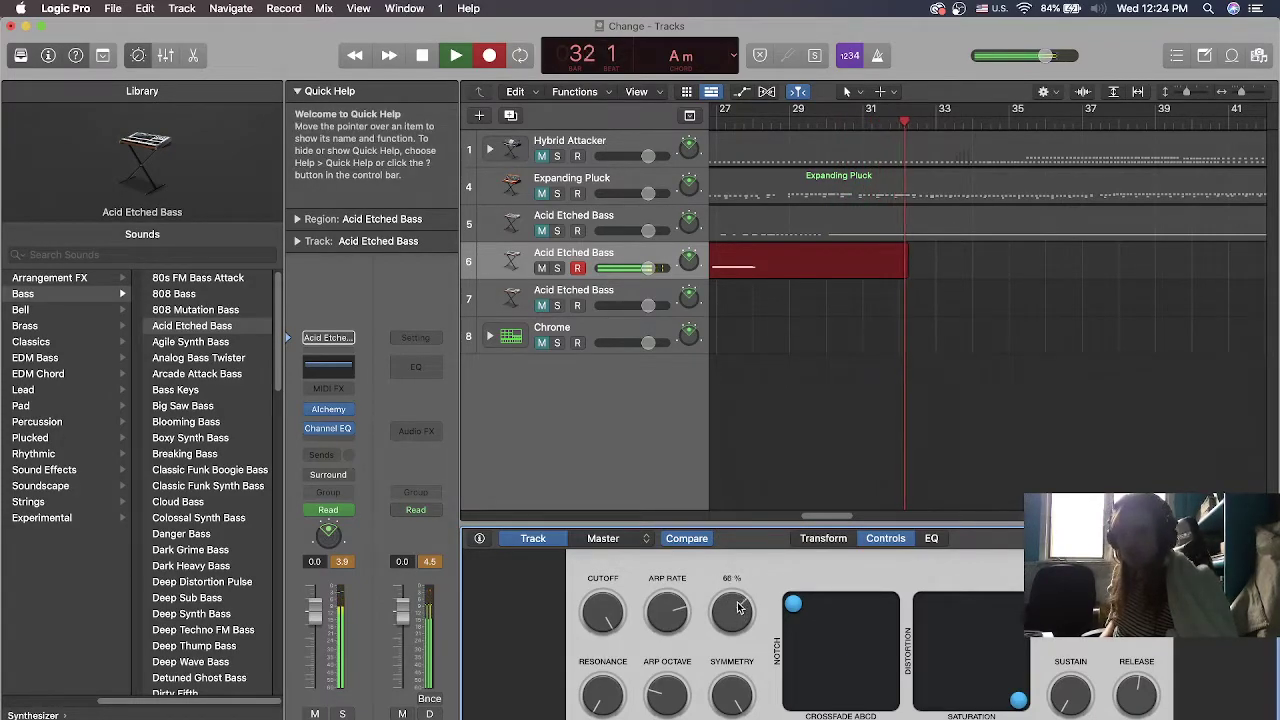
{"action": "left_click_drag", "start_coordinate": [735, 598], "coordinate": [719, 543]}
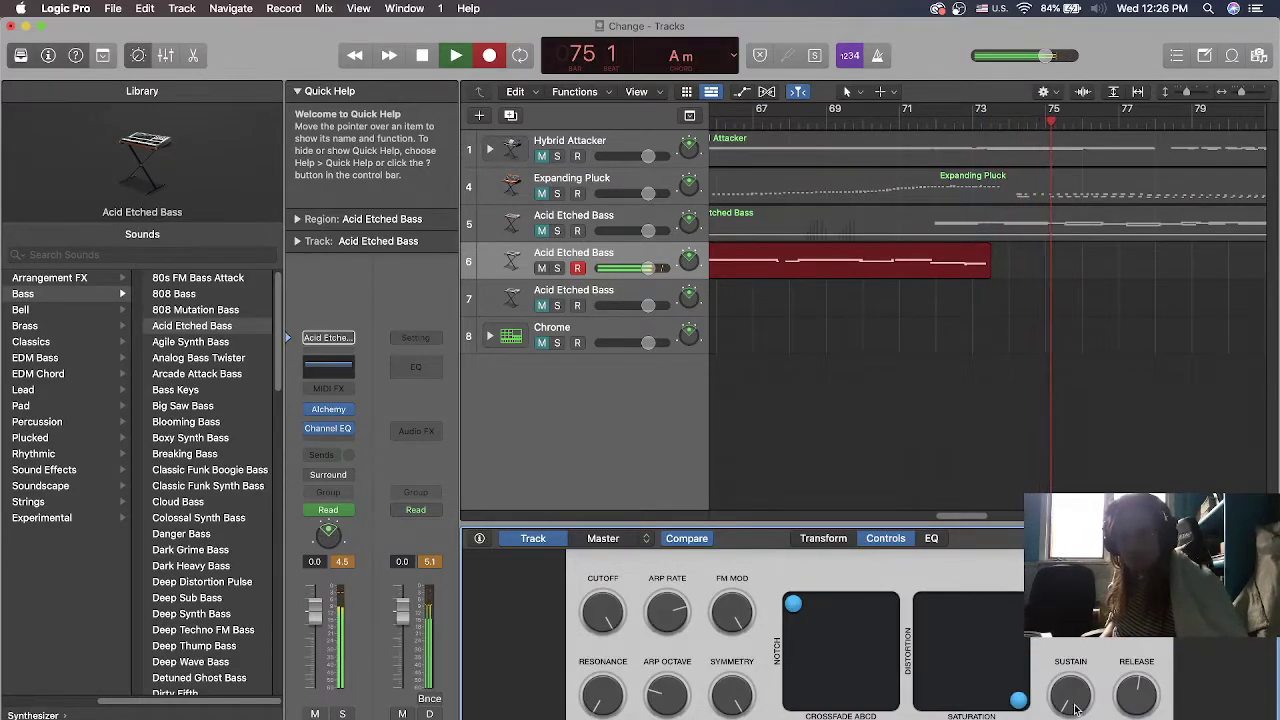
{"action": "mouse_move", "coordinate": [1068, 698]}
{"action": "left_click_drag", "start_coordinate": [1068, 698], "coordinate": [1048, 634]}
{"action": "left_click_drag", "start_coordinate": [1022, 561], "coordinate": [1018, 548]}
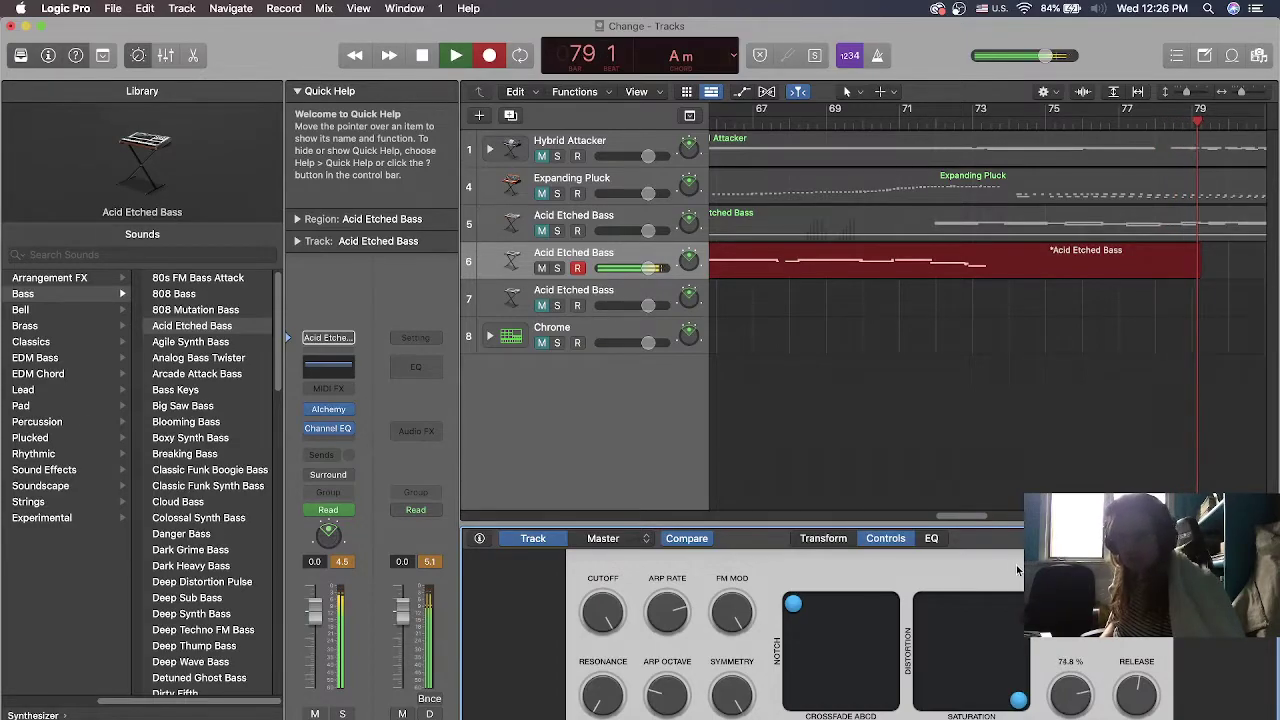
{"action": "left_click_drag", "start_coordinate": [1015, 600], "coordinate": [908, 672]}
Sweep the Crossfade ABCD of the track 6 bass across and back, raising and lowering Arp Octave in between
{"action": "left_click_drag", "start_coordinate": [793, 603], "coordinate": [912, 612]}
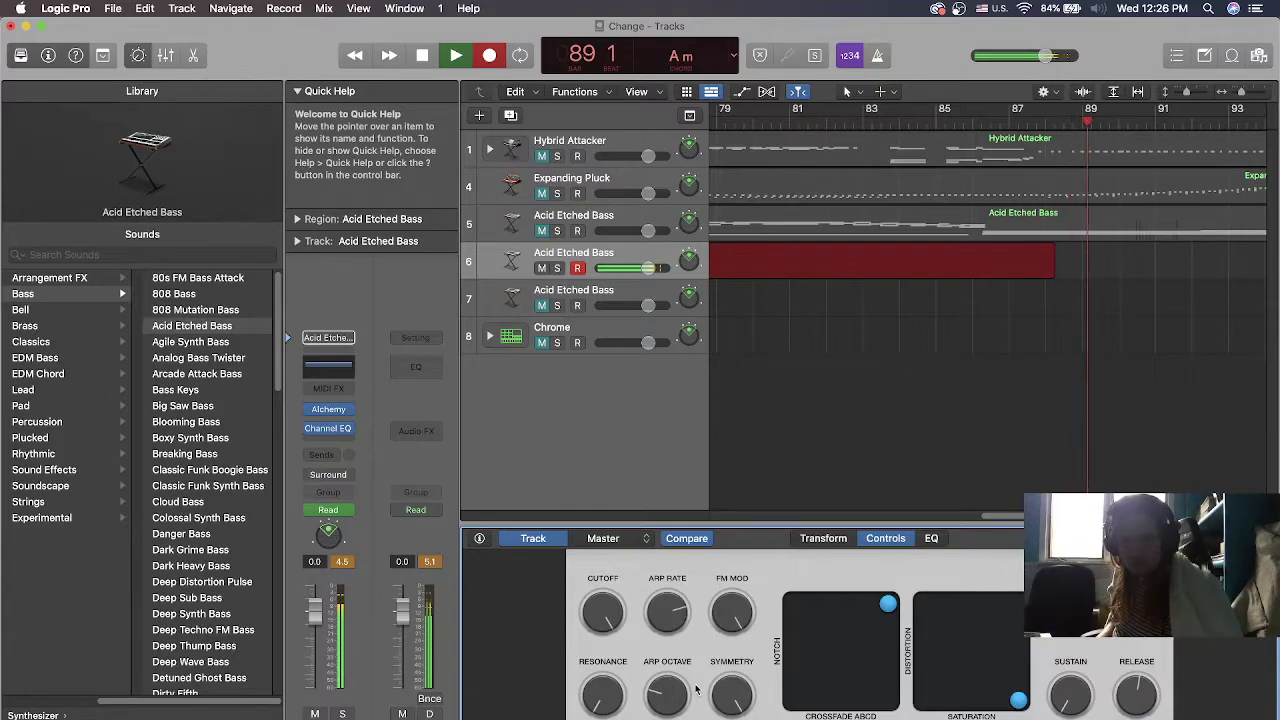
{"action": "mouse_move", "coordinate": [667, 660]}
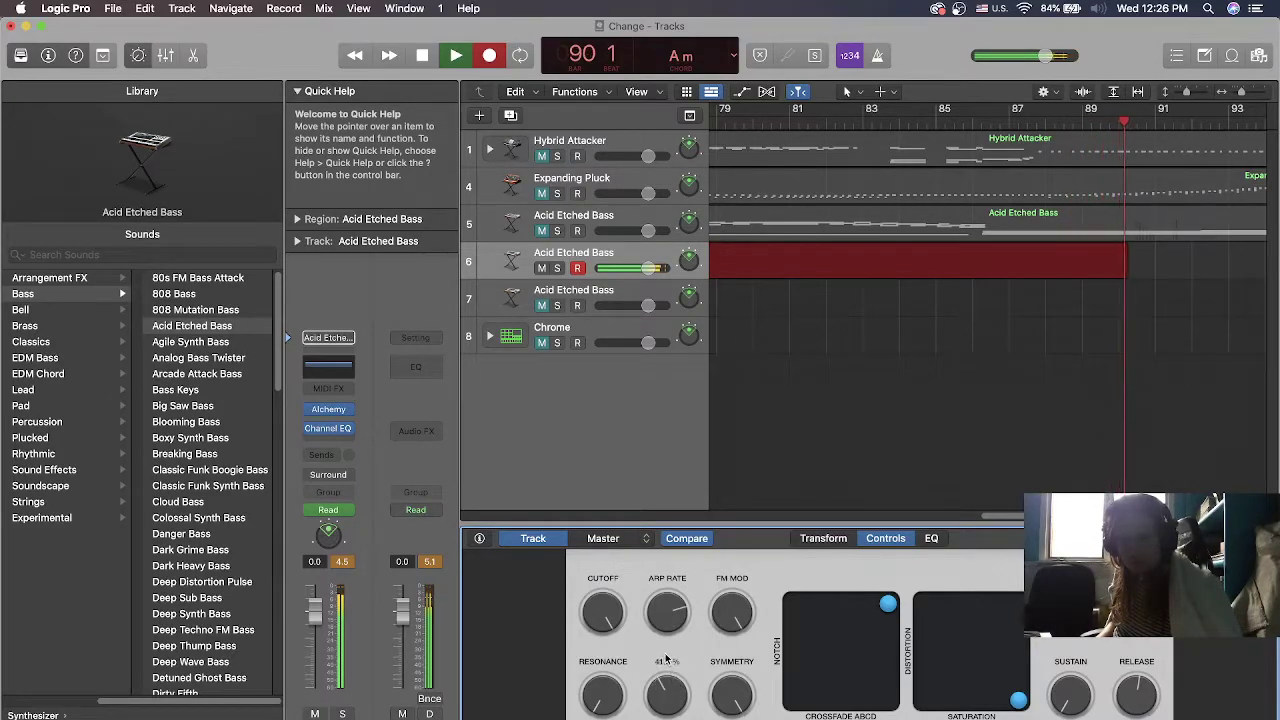
{"action": "left_click_drag", "start_coordinate": [661, 642], "coordinate": [656, 611]}
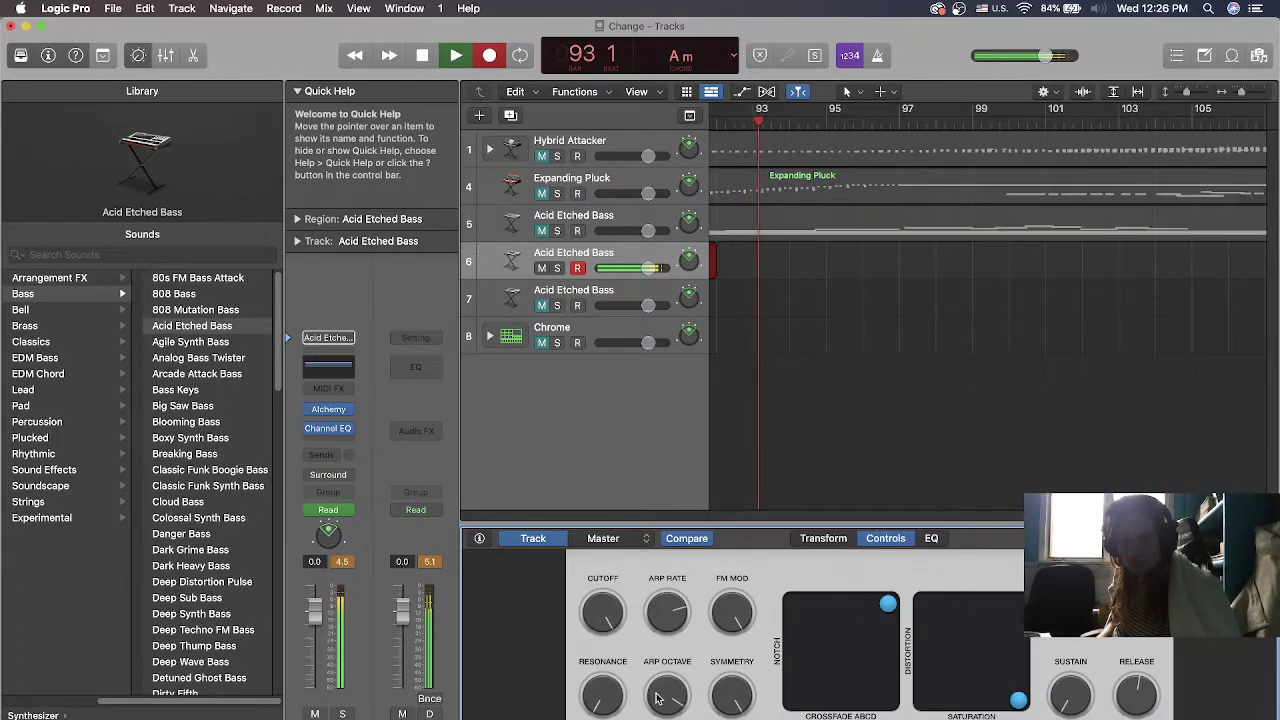
{"action": "left_click_drag", "start_coordinate": [670, 690], "coordinate": [622, 690]}
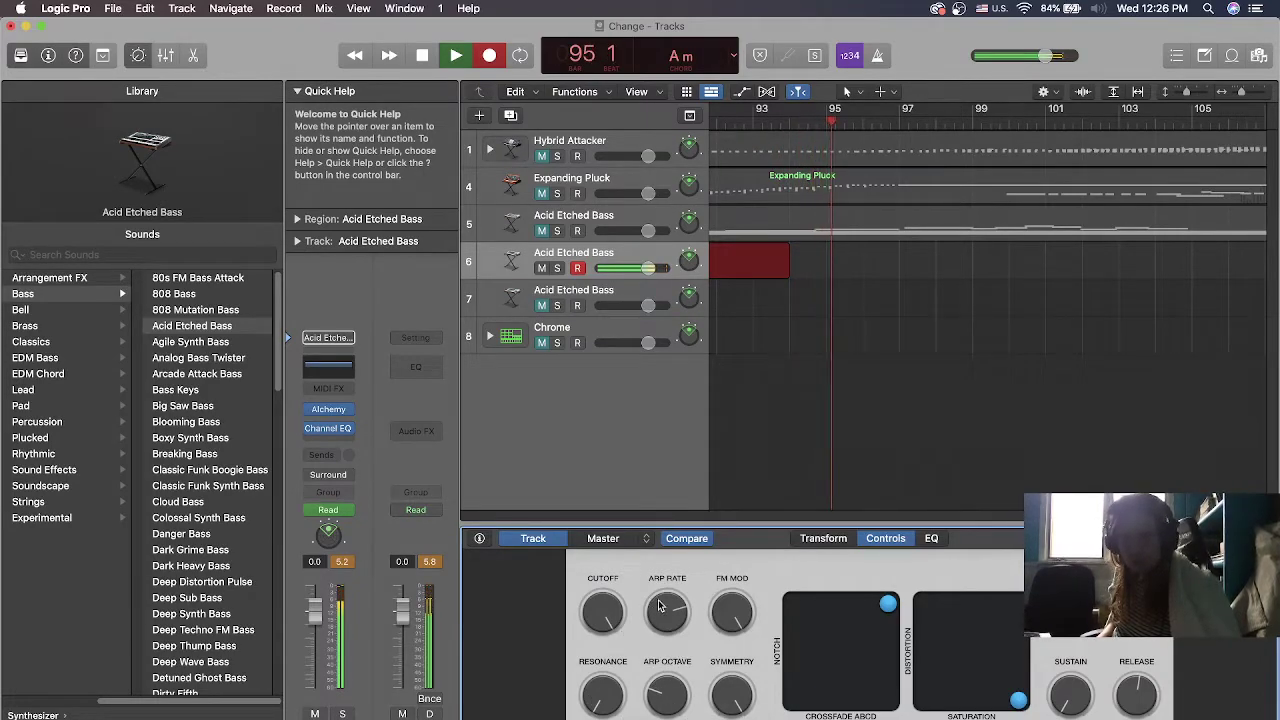
{"action": "left_click_drag", "start_coordinate": [891, 606], "coordinate": [731, 538]}
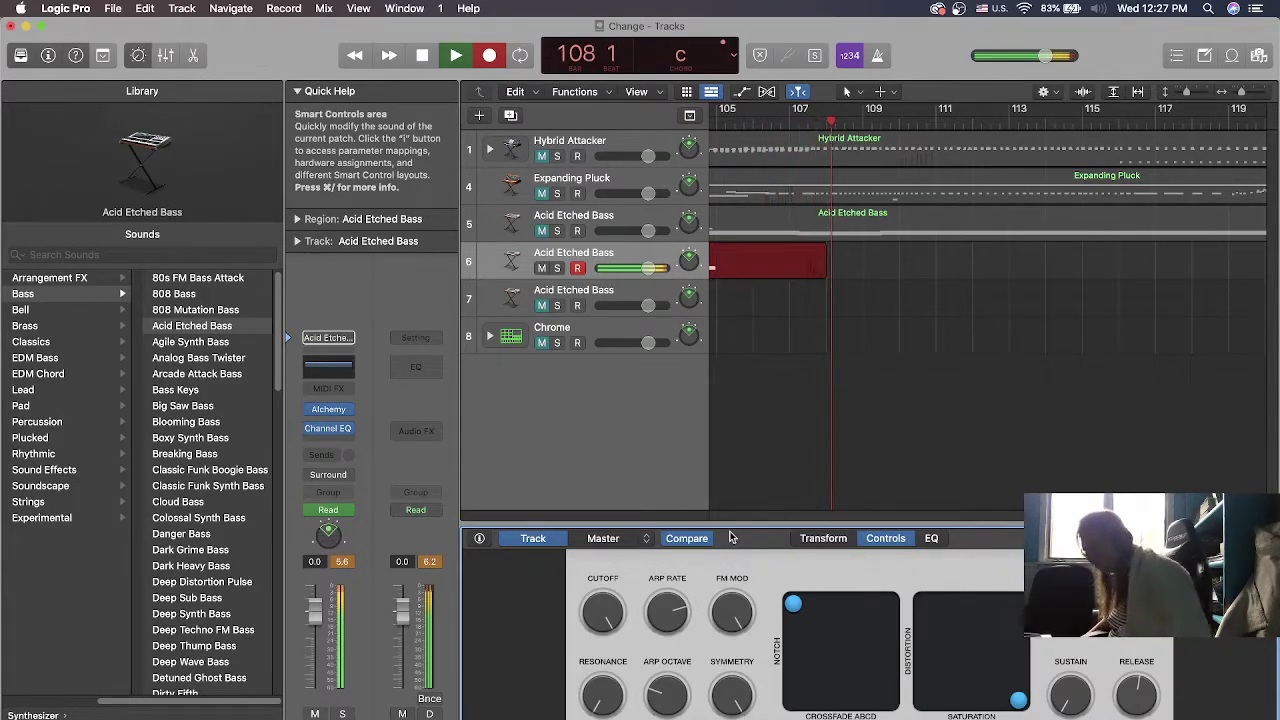
Lower the Notch pad position of the track 6 bass, then sweep its Cutoff down and back up
{"action": "left_click_drag", "start_coordinate": [798, 611], "coordinate": [812, 712]}
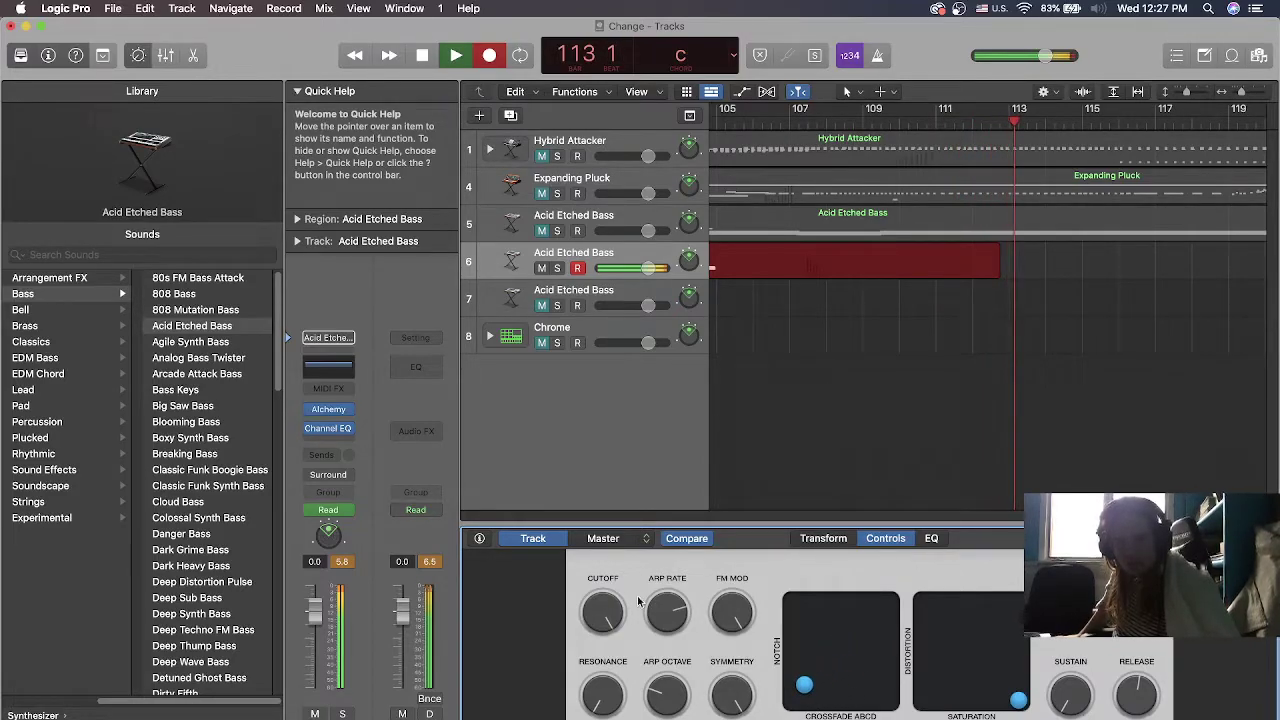
{"action": "left_click_drag", "start_coordinate": [604, 614], "coordinate": [615, 670]}
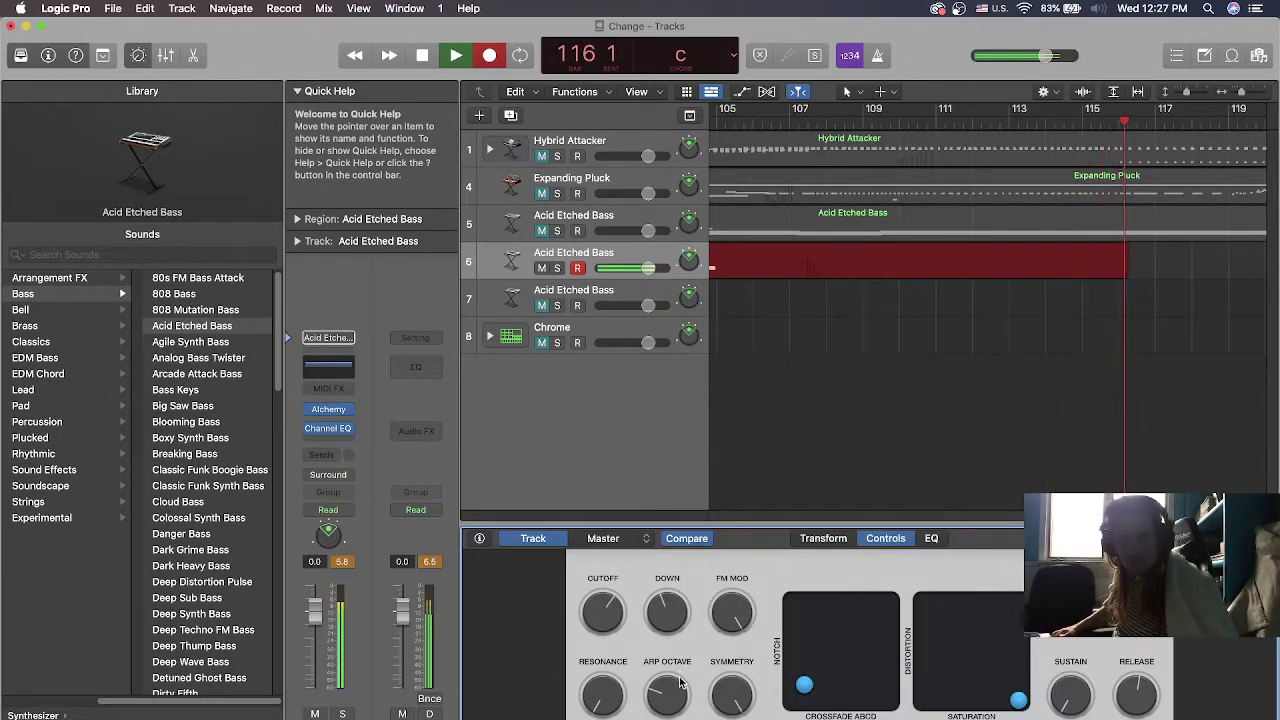
{"action": "left_click_drag", "start_coordinate": [604, 626], "coordinate": [563, 524]}
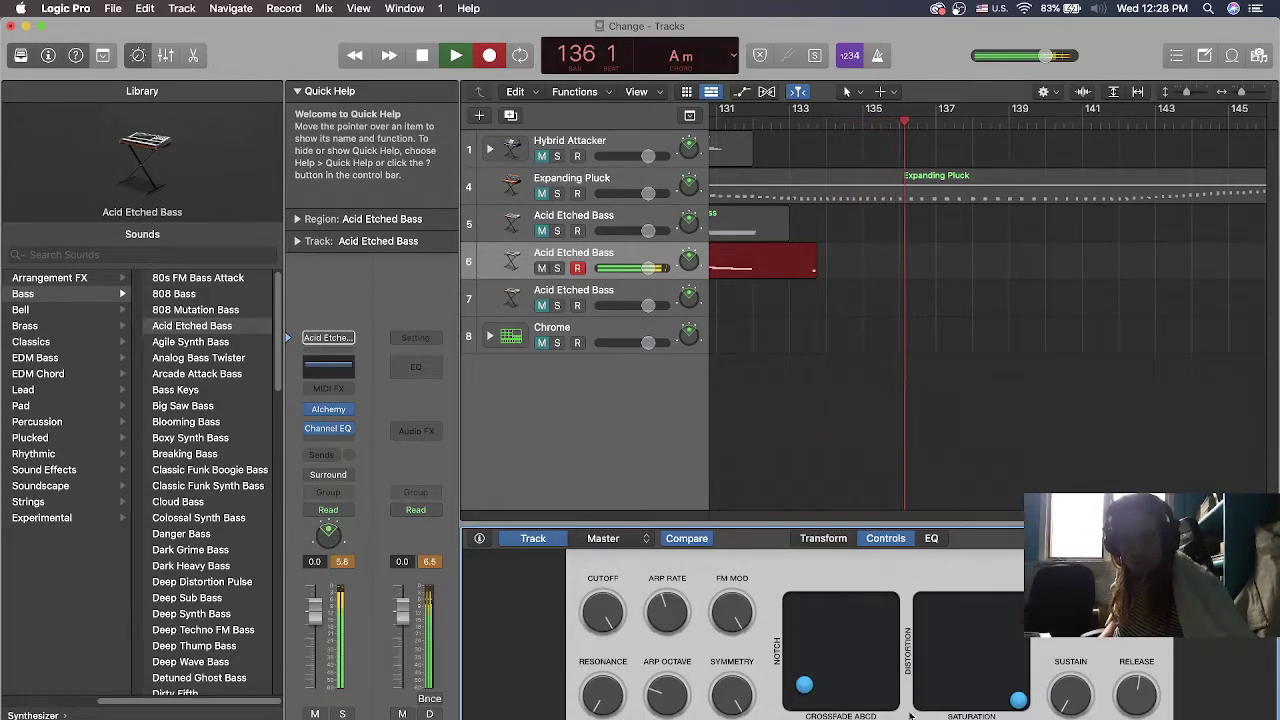
Raise Sustain and reduce Symmetry on the track 6 bass, then move the Notch pad point back up and lower Cutoff
{"action": "left_click_drag", "start_coordinate": [1058, 682], "coordinate": [1026, 610]}
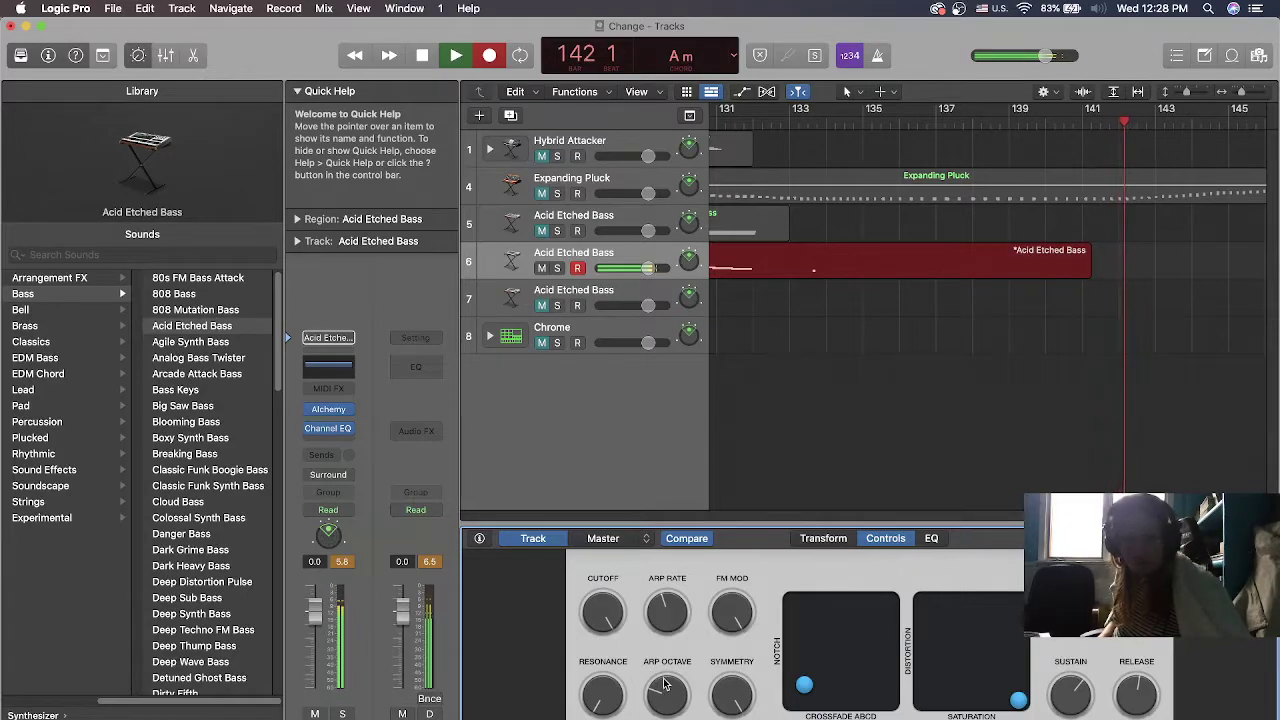
{"action": "left_click_drag", "start_coordinate": [728, 686], "coordinate": [733, 712]}
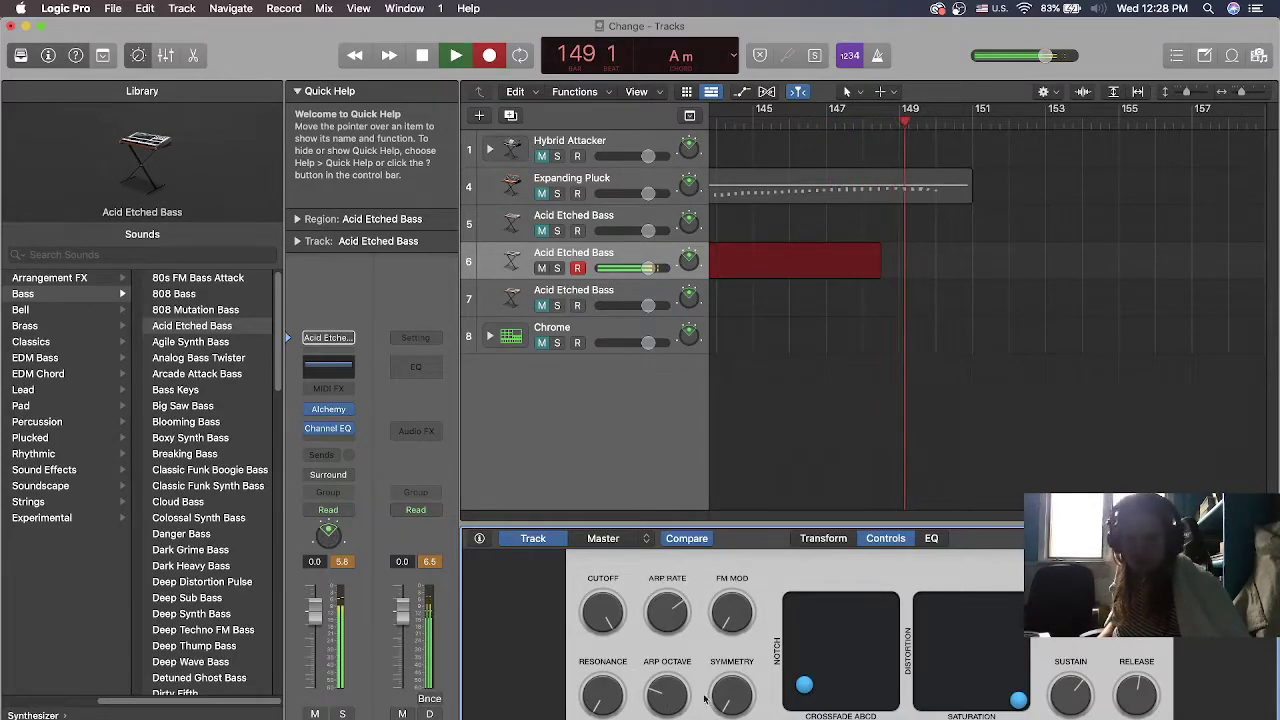
{"action": "left_click_drag", "start_coordinate": [805, 683], "coordinate": [762, 592]}
{"action": "left_click_drag", "start_coordinate": [608, 612], "coordinate": [633, 719]}
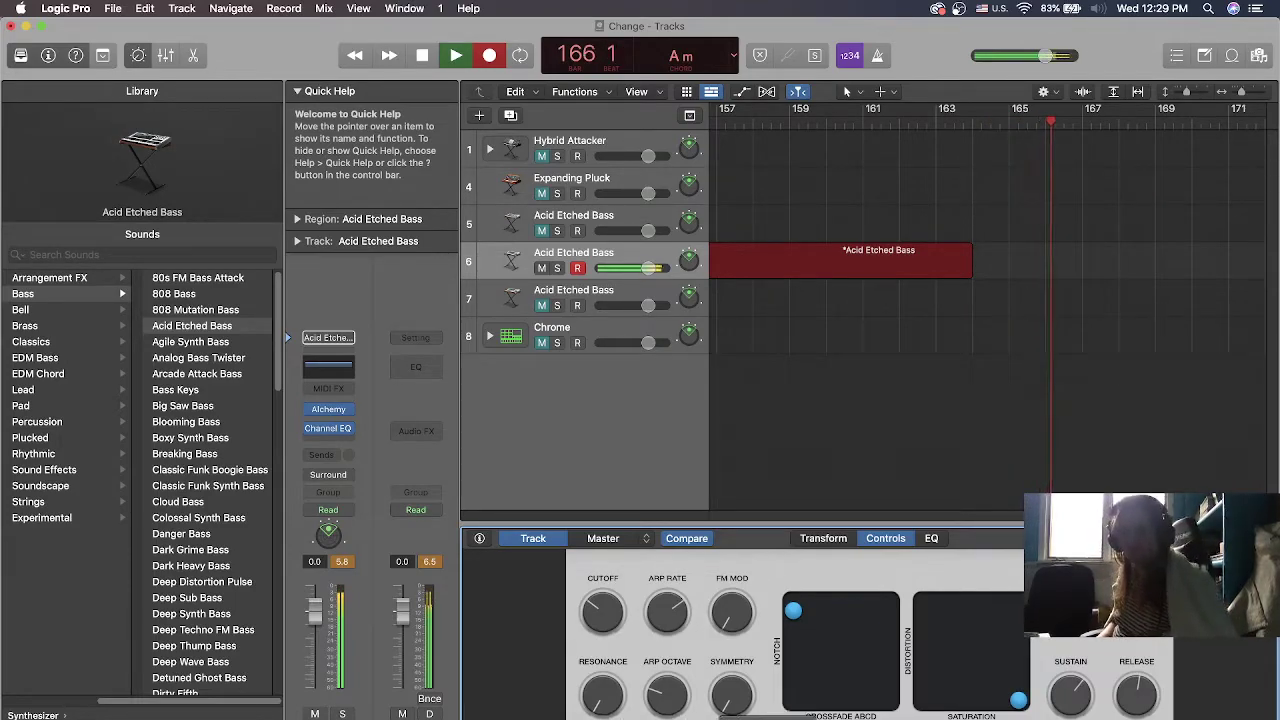
Shift the track 6 bass's Transform Pad position from Arp Metalized Sequence slightly toward Overdriven Modulation and Pad Mode
{"action": "left_click", "coordinate": [823, 538]}
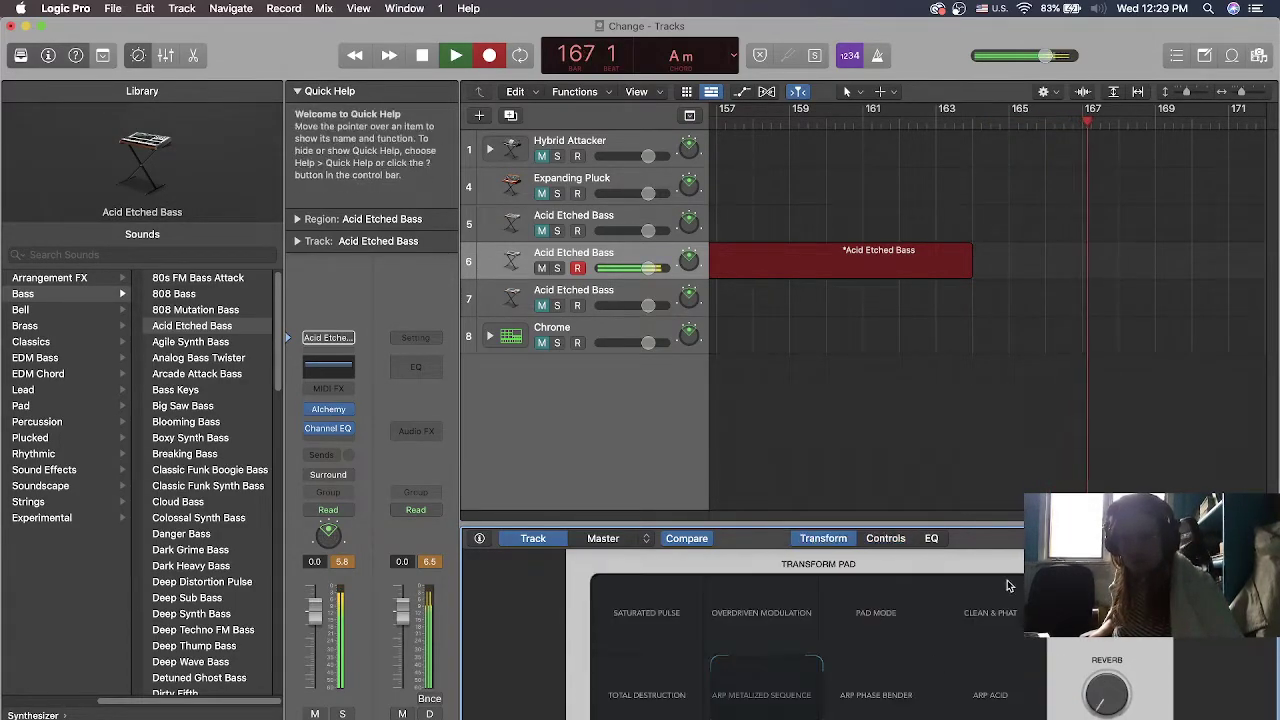
{"action": "mouse_move", "coordinate": [1098, 695]}
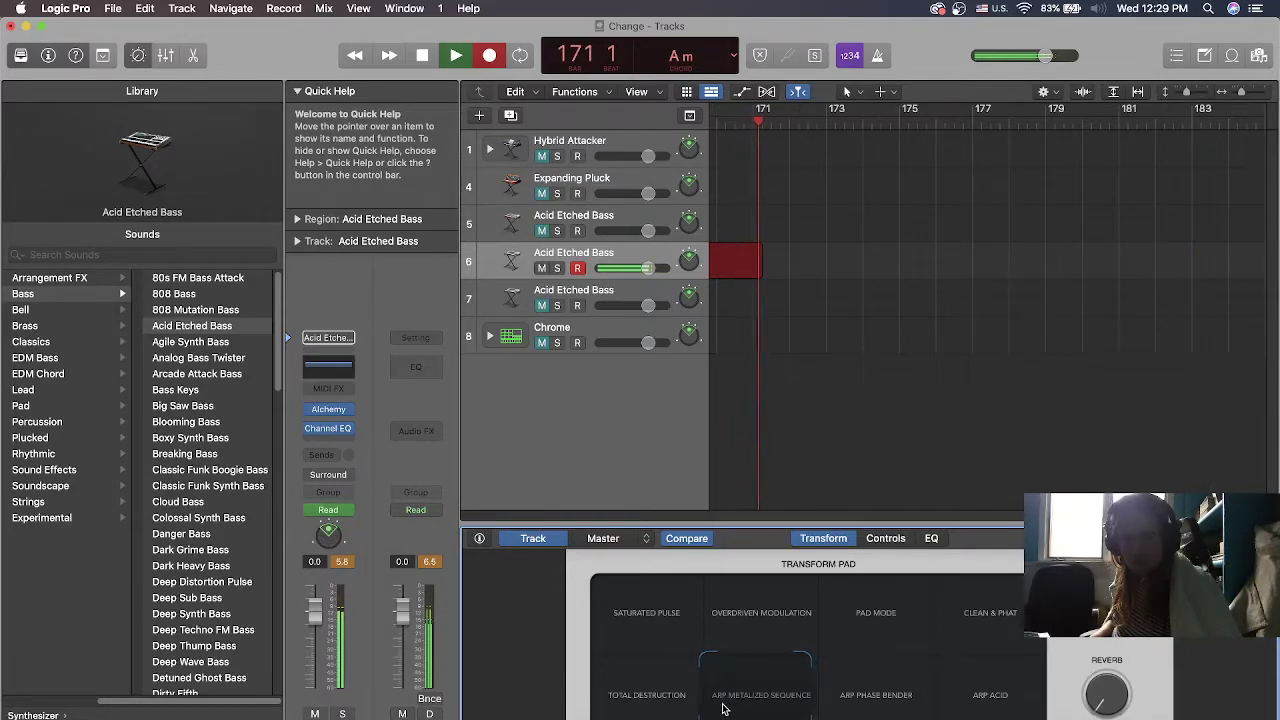
{"action": "left_click_drag", "start_coordinate": [717, 708], "coordinate": [749, 680]}
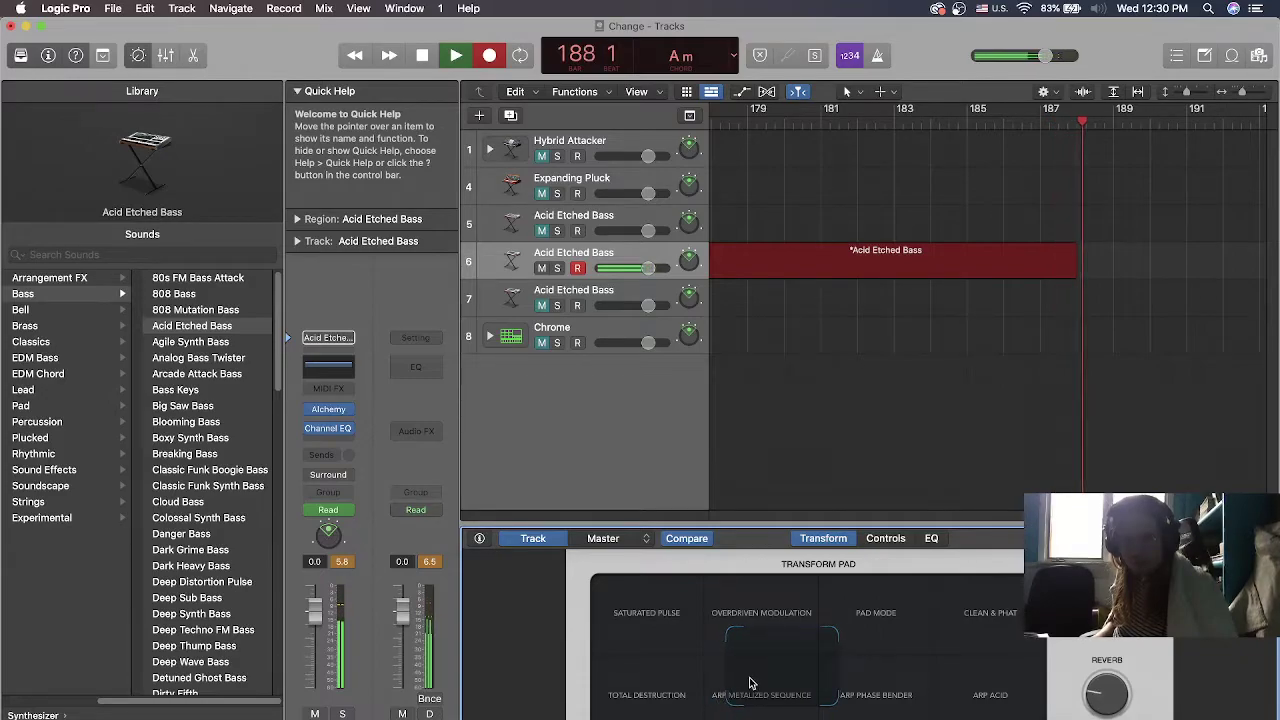
Return to the individual sound controls of the track 6 bass, set Cutoff to 96.3 % and Release to 100 %, and raise Sustain
{"action": "left_click", "coordinate": [885, 539]}
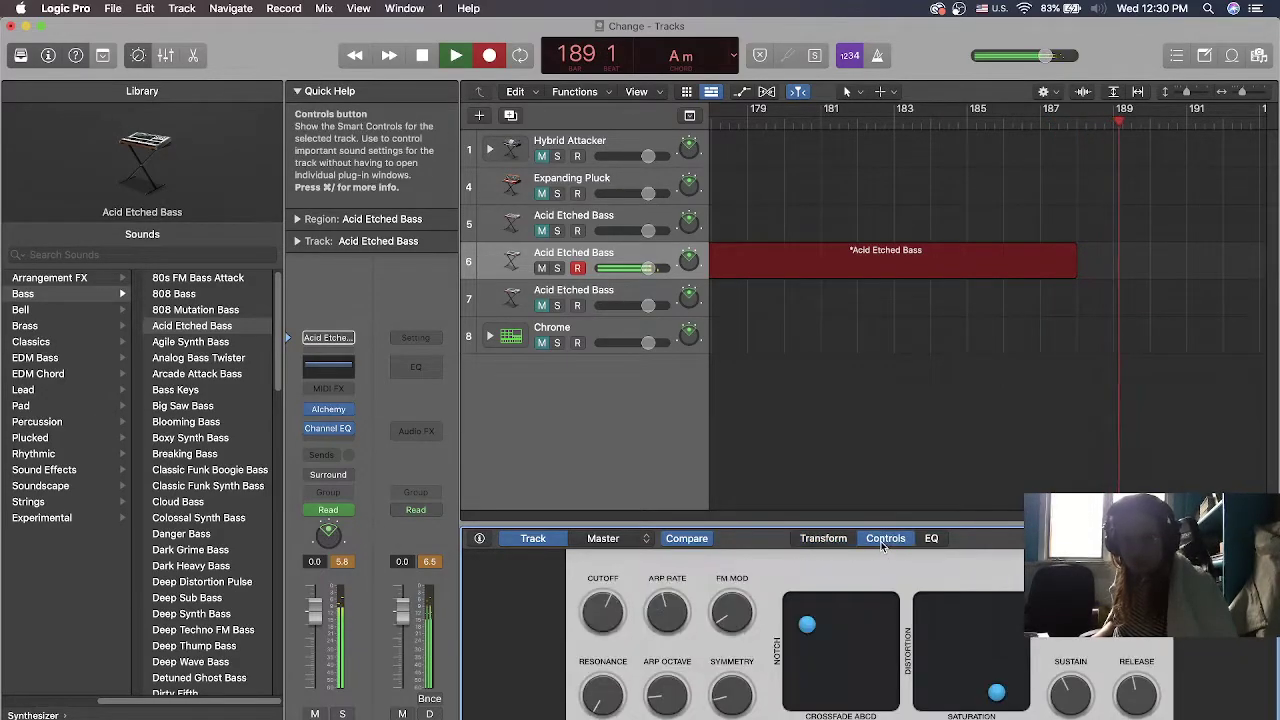
{"action": "left_click_drag", "start_coordinate": [606, 607], "coordinate": [564, 529]}
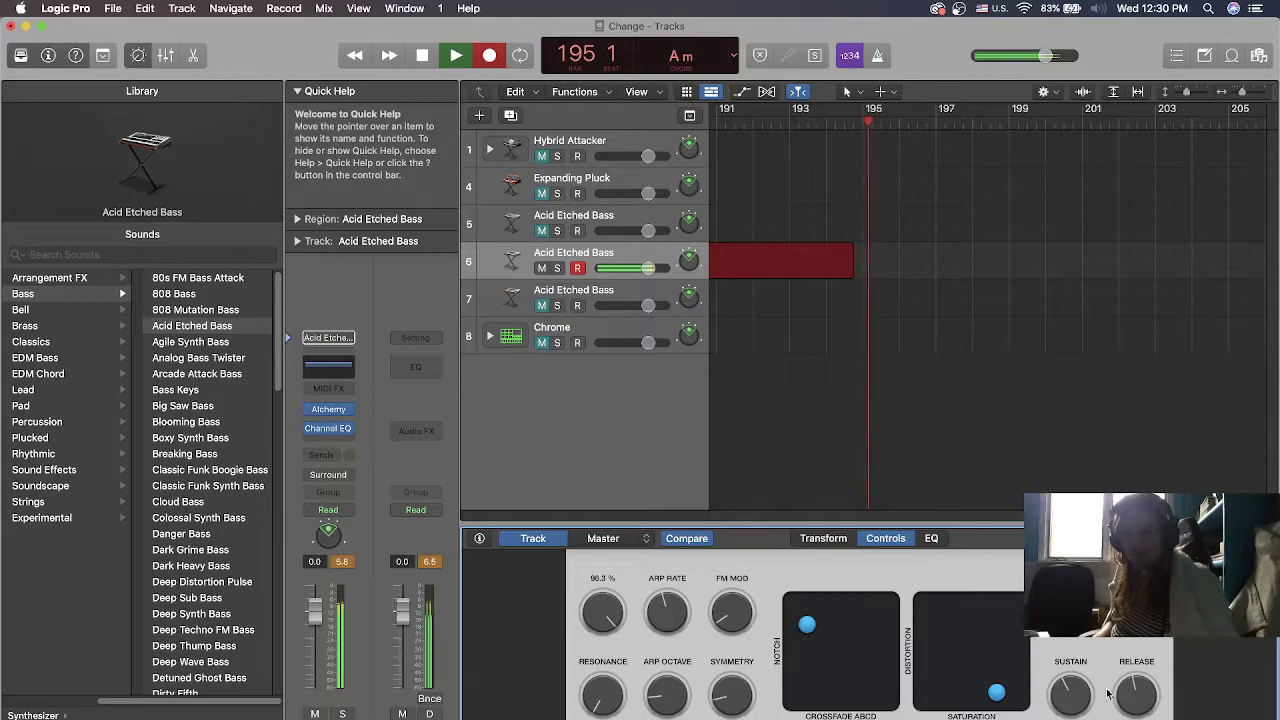
{"action": "left_click_drag", "start_coordinate": [1130, 688], "coordinate": [1094, 600]}
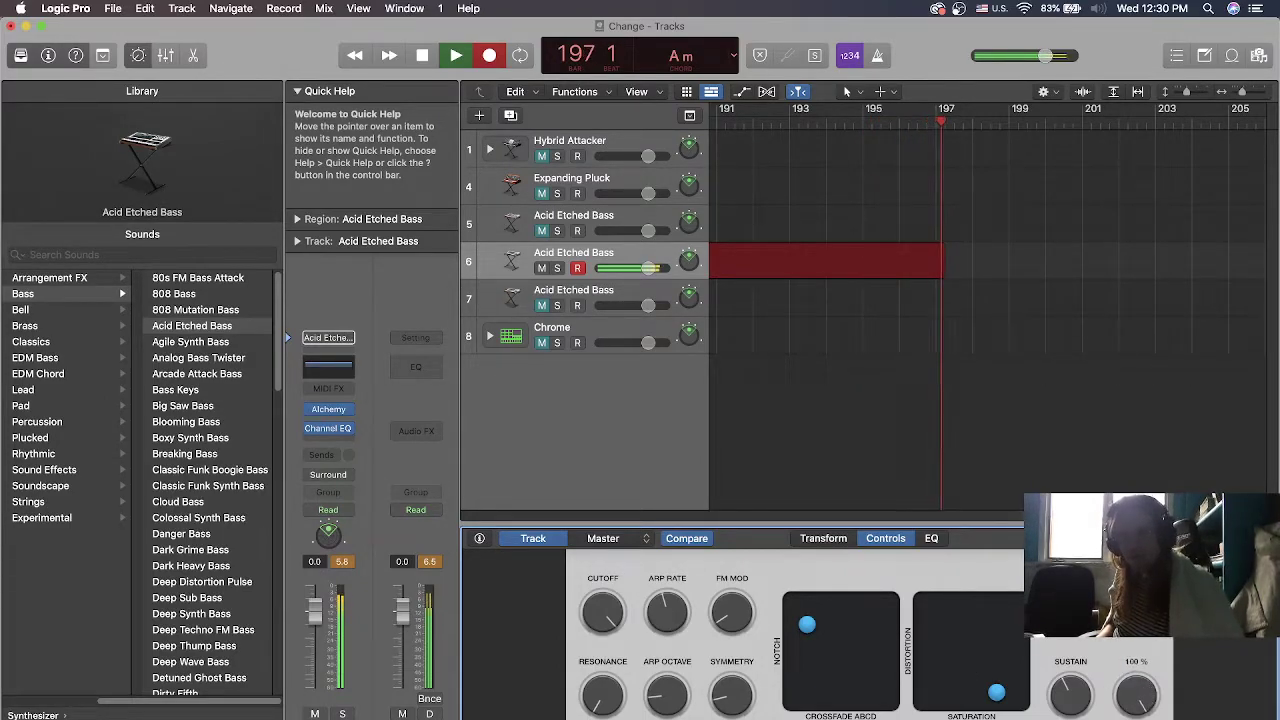
{"action": "left_click_drag", "start_coordinate": [1065, 677], "coordinate": [1060, 640]}
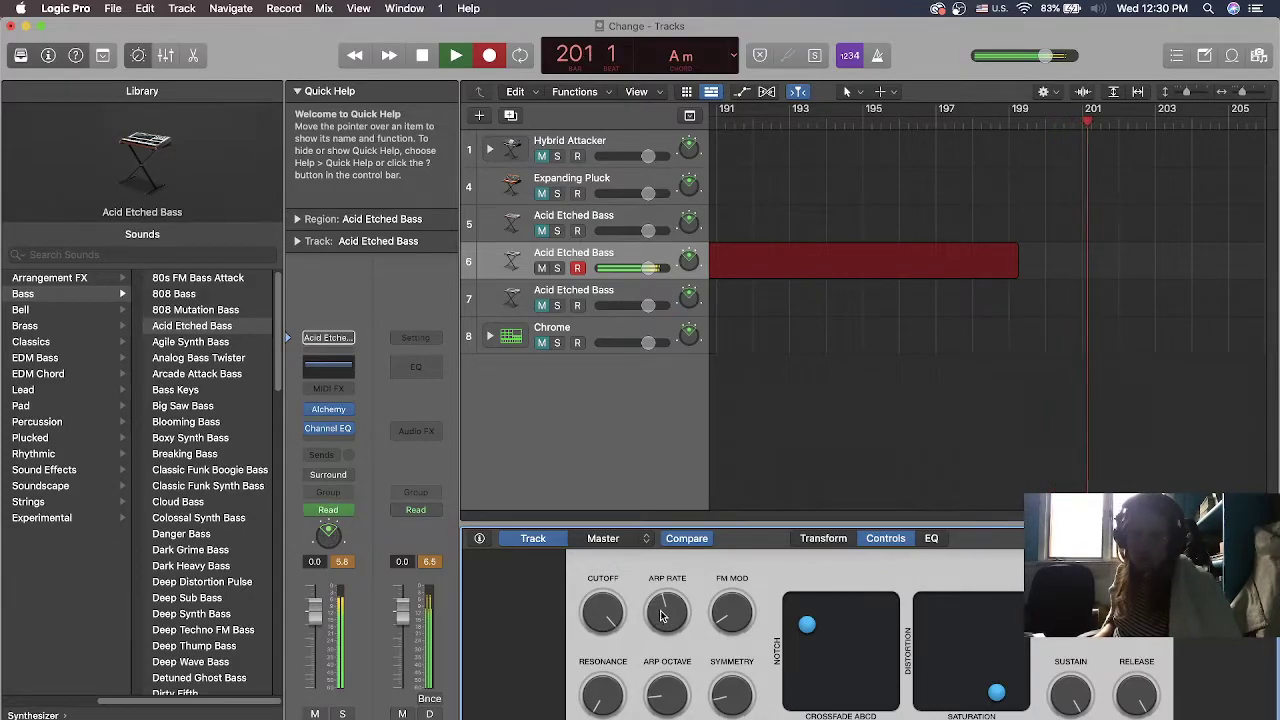
Raise Arp Rate on the track 6 bass, vary Arp Octave up and back down, and lower Sustain and Release
{"action": "left_click_drag", "start_coordinate": [645, 620], "coordinate": [643, 548]}
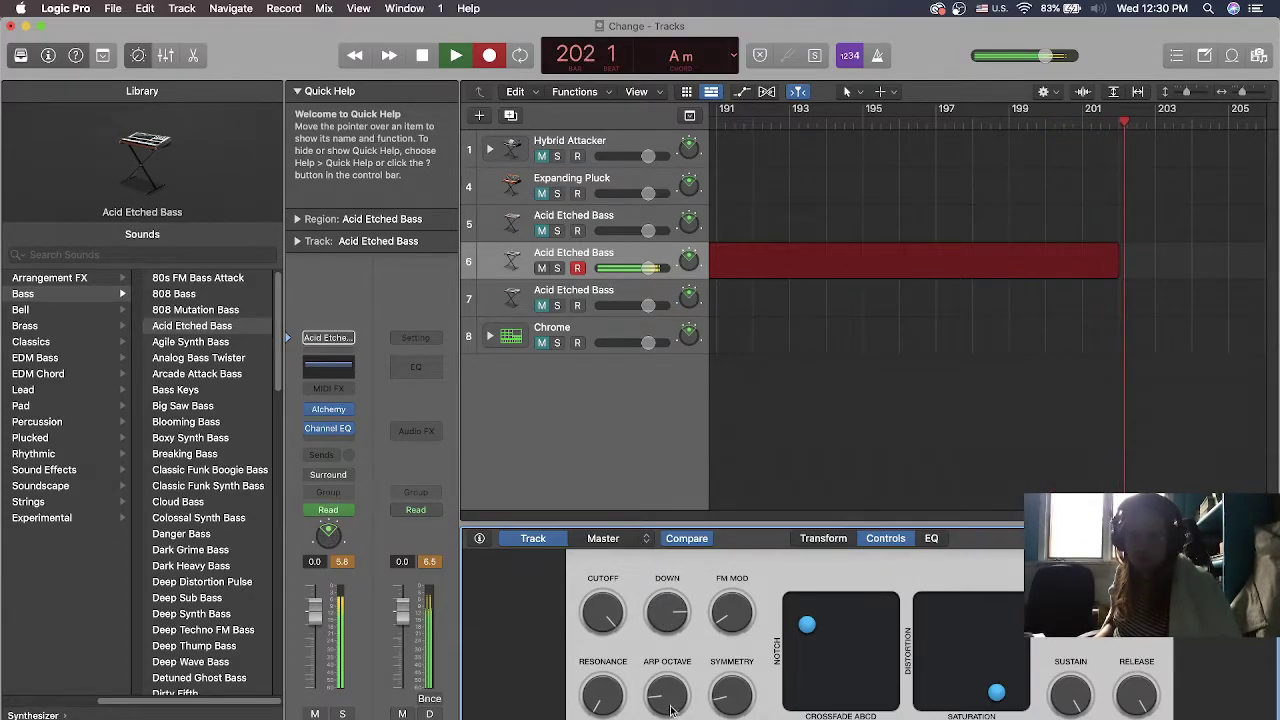
{"action": "left_click_drag", "start_coordinate": [667, 712], "coordinate": [621, 615]}
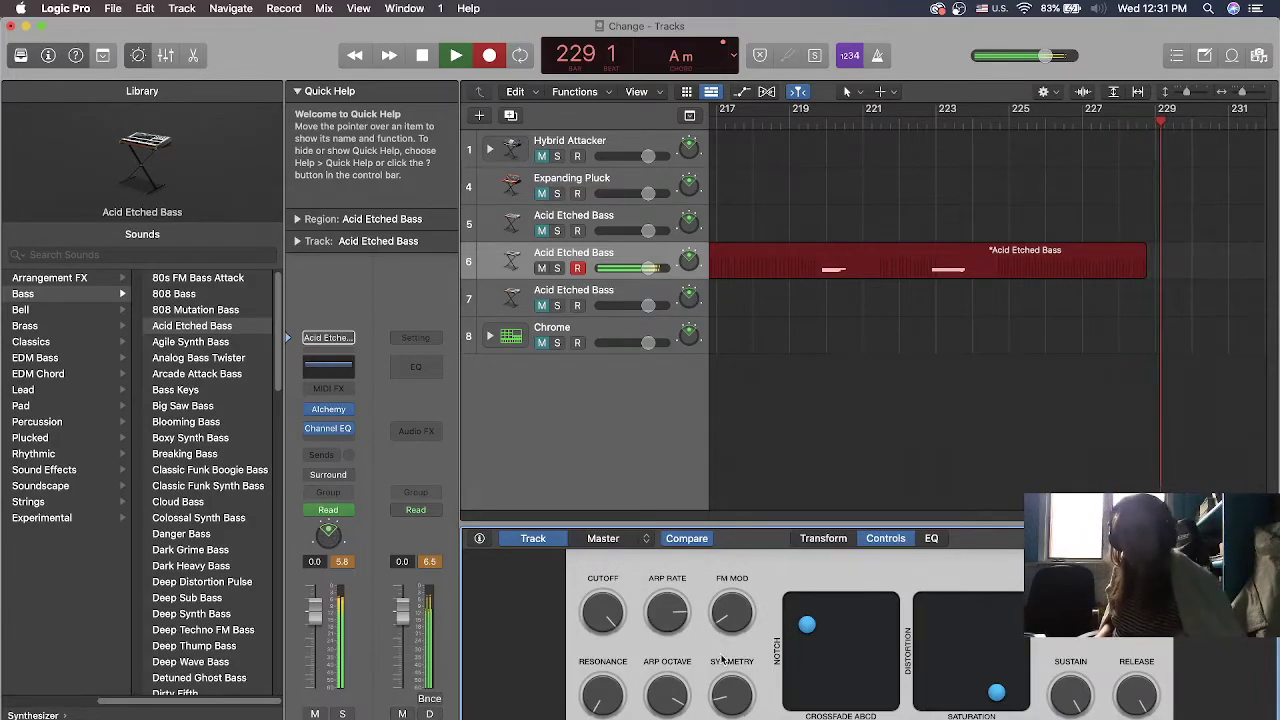
{"action": "left_click_drag", "start_coordinate": [669, 613], "coordinate": [664, 590]}
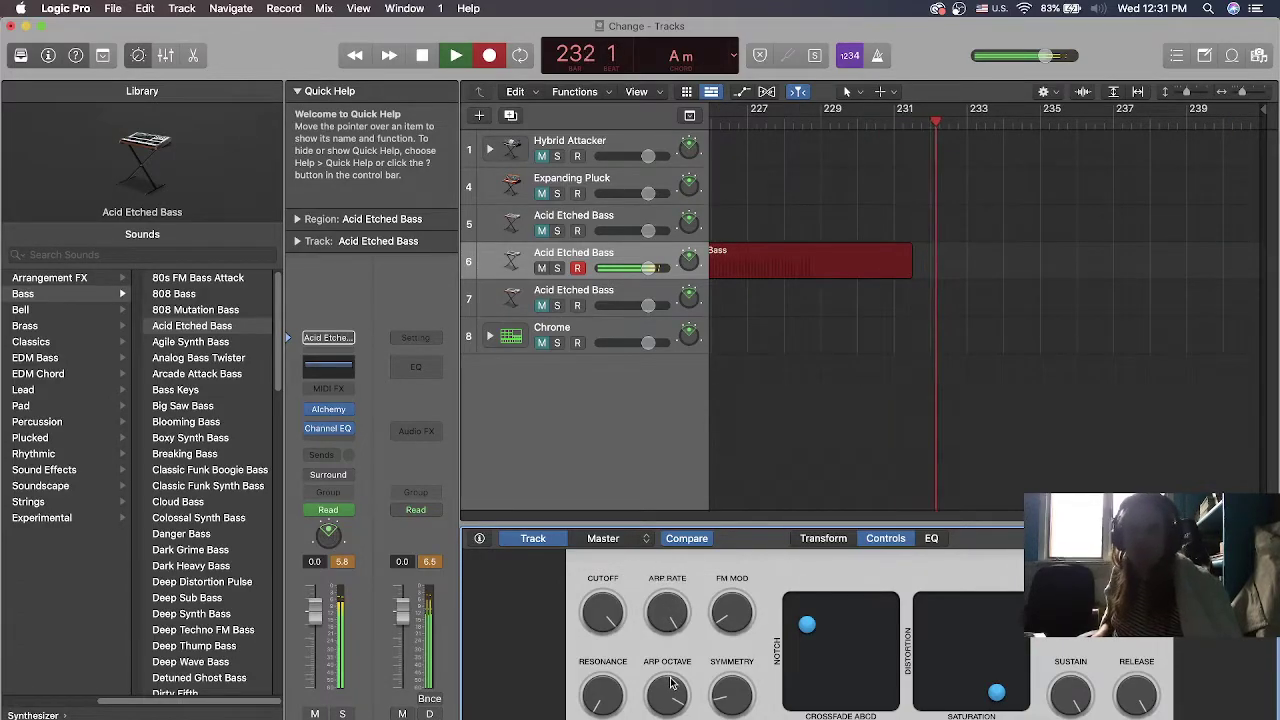
{"action": "left_click_drag", "start_coordinate": [673, 686], "coordinate": [678, 719]}
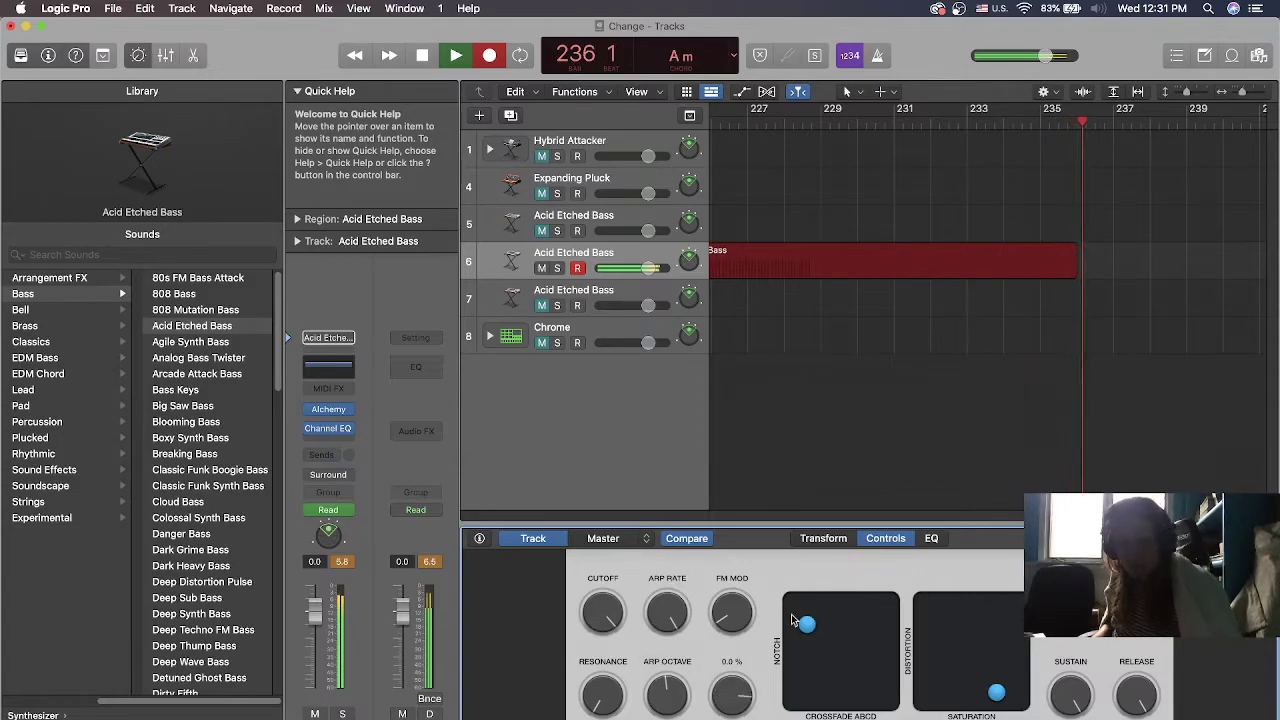
{"action": "left_click_drag", "start_coordinate": [1068, 698], "coordinate": [1136, 694]}
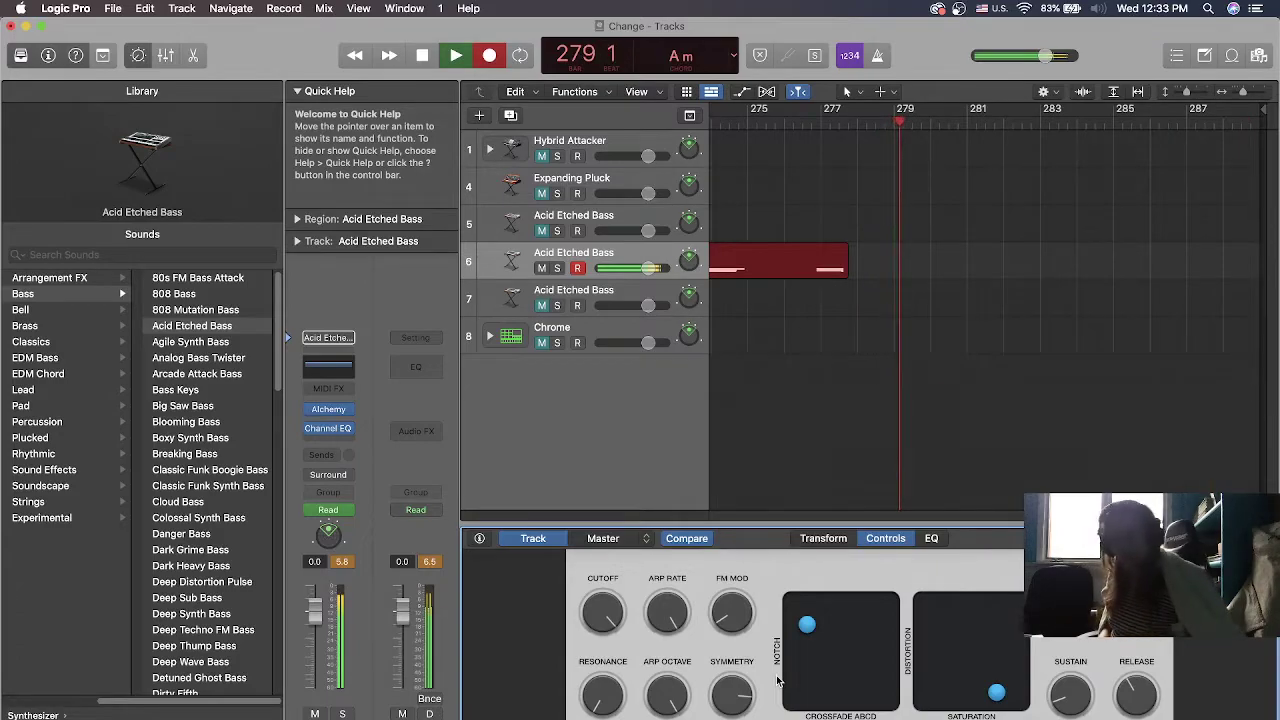
Raise the track 6 bass's Reverb and shift its Transform Pad position from Arp Metalized Sequence toward Saturated Pulse
{"action": "left_click", "coordinate": [811, 540]}
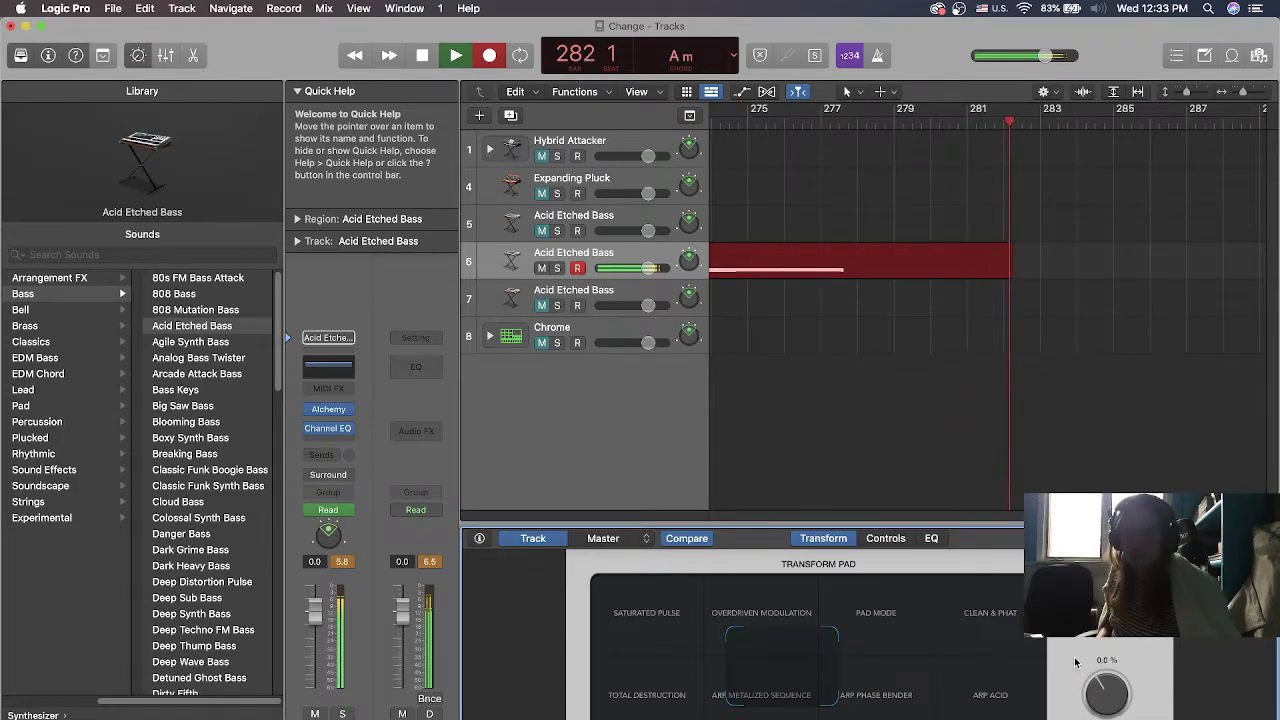
{"action": "left_click_drag", "start_coordinate": [1107, 693], "coordinate": [1107, 640]}
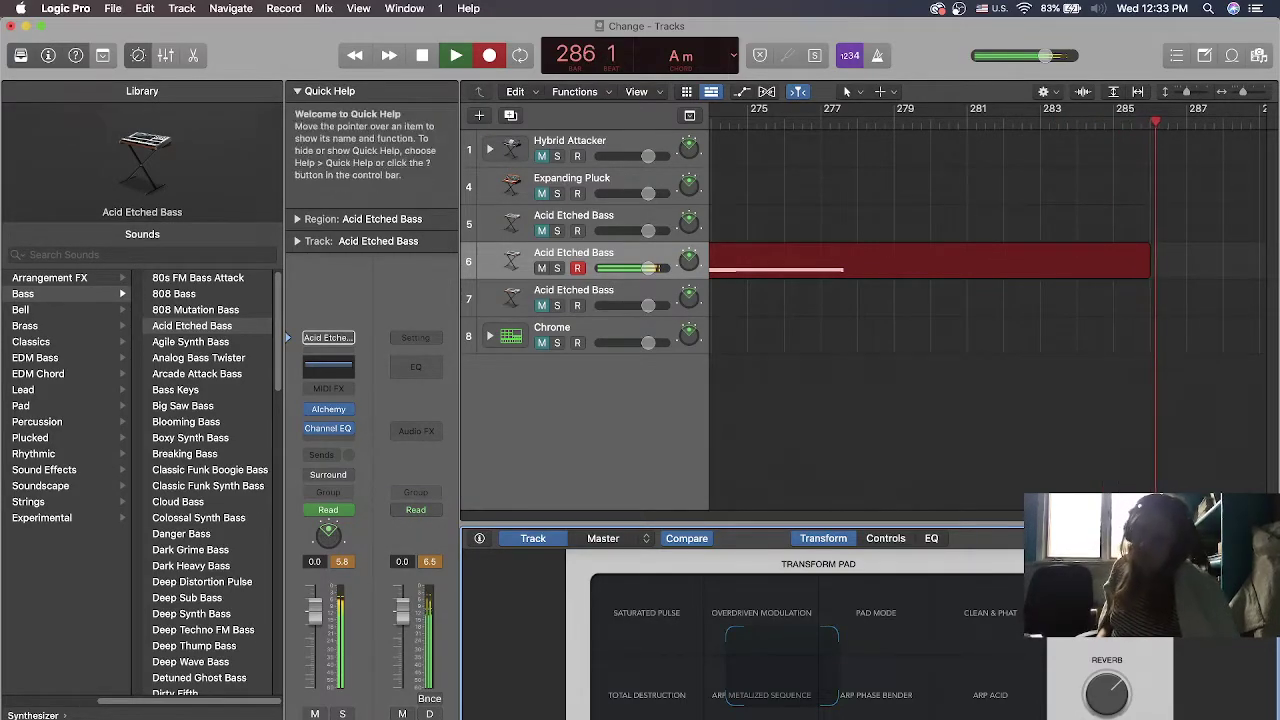
{"action": "left_click_drag", "start_coordinate": [736, 660], "coordinate": [660, 634]}
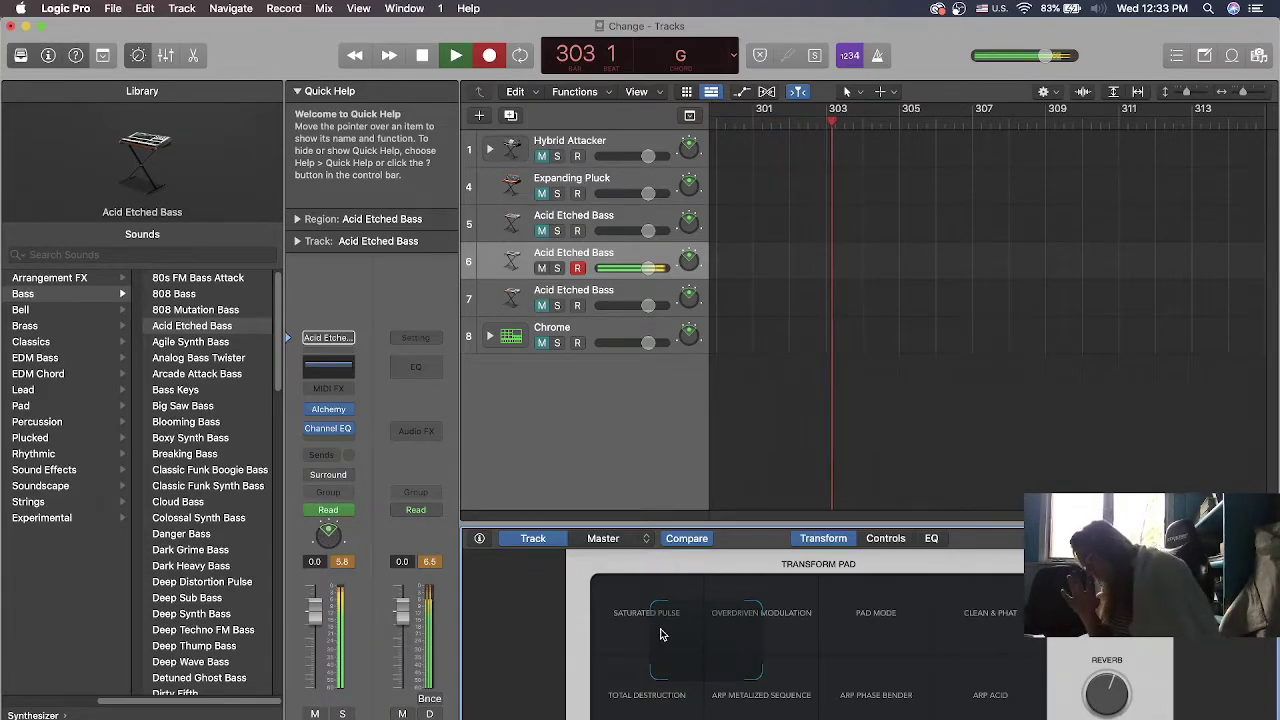
Move the Transform Pad position of the track 6 bass onto Arp Metalized Sequence
{"action": "key", "text": "shift+r"}
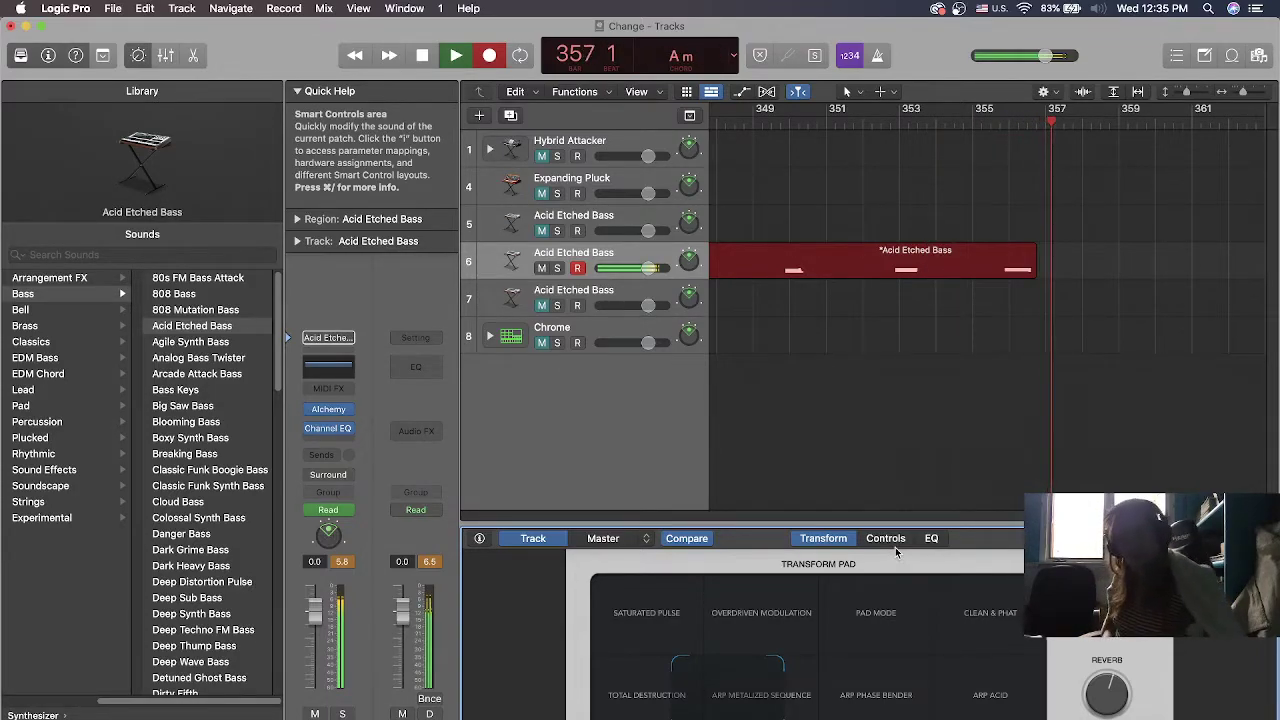
{"action": "left_click_drag", "start_coordinate": [730, 703], "coordinate": [724, 695]}
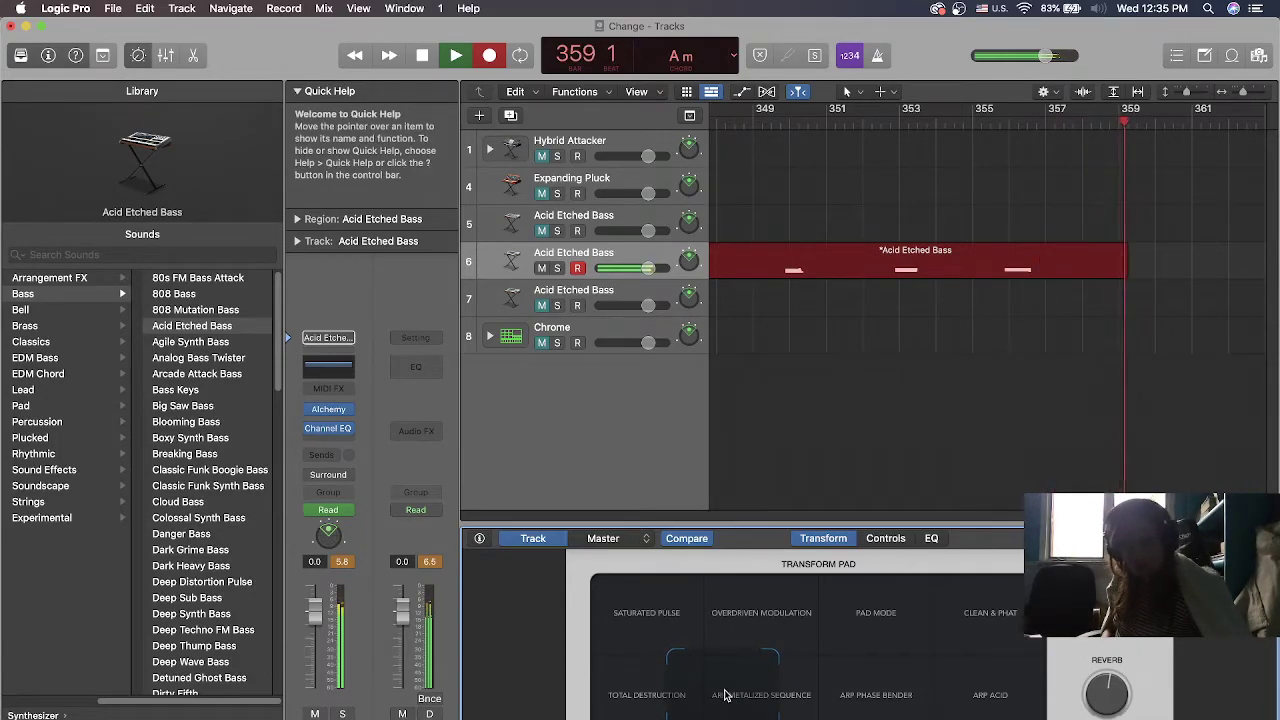
{"action": "left_click_drag", "start_coordinate": [730, 695], "coordinate": [770, 680]}
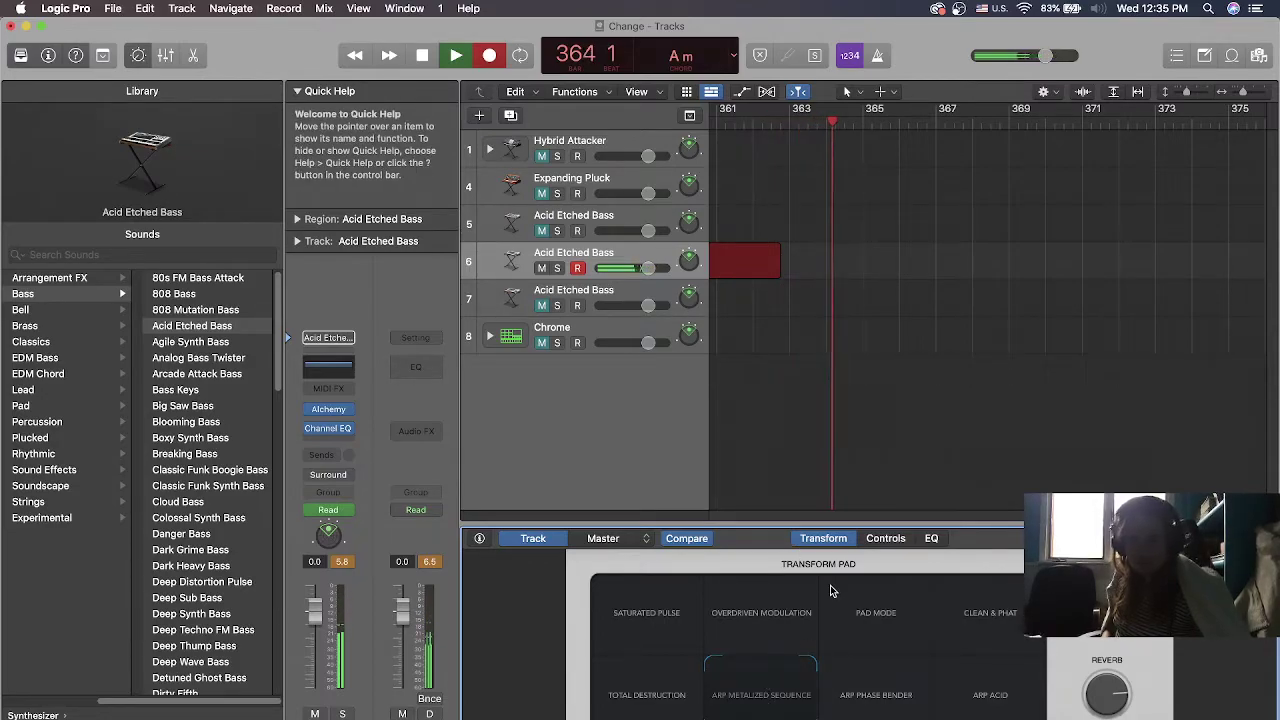
Return to the individual sound controls of the track 6 bass, lower Arp Octave, and sweep Arp Rate down and partway back up
{"action": "left_click", "coordinate": [884, 538]}
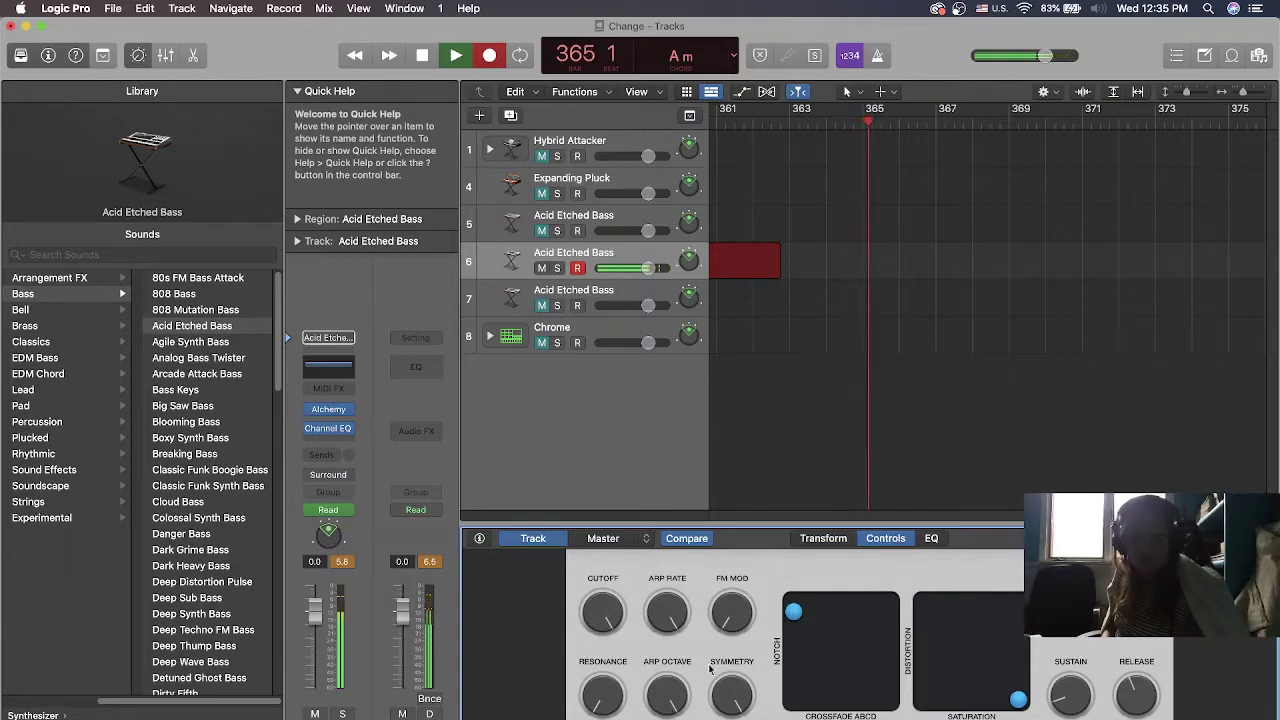
{"action": "left_click_drag", "start_coordinate": [670, 703], "coordinate": [670, 696]}
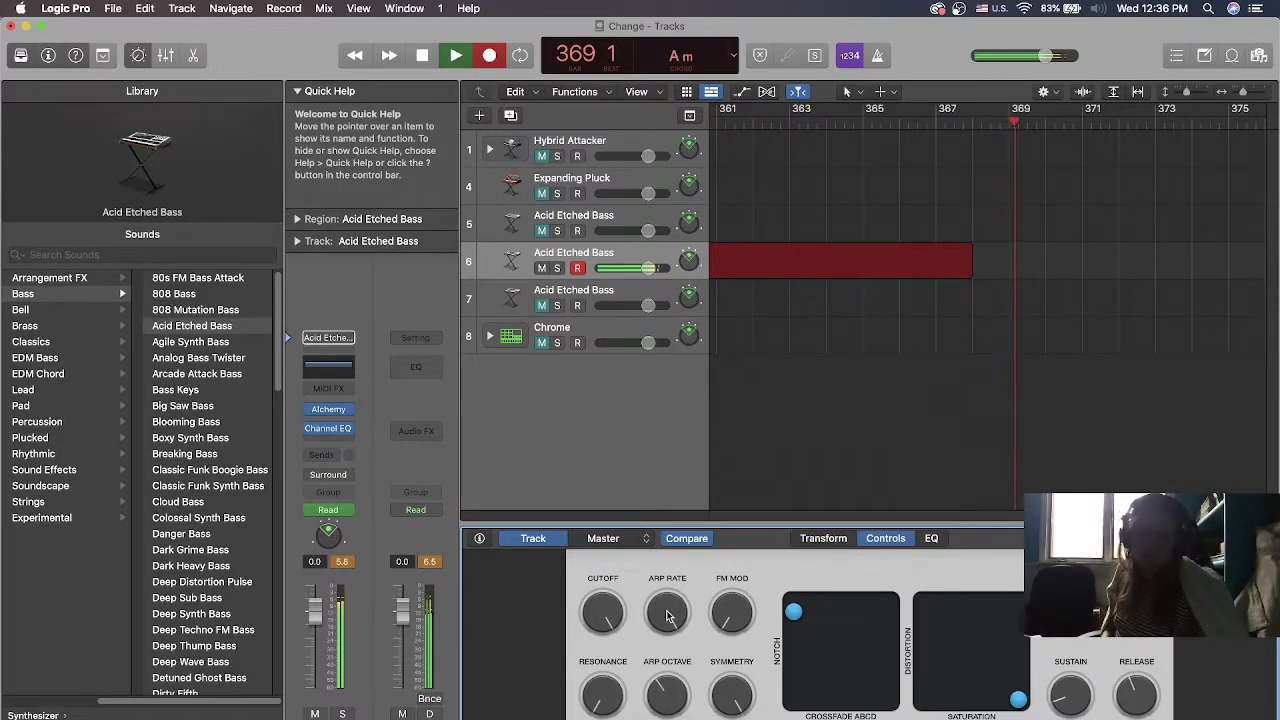
{"action": "left_click_drag", "start_coordinate": [668, 615], "coordinate": [670, 622]}
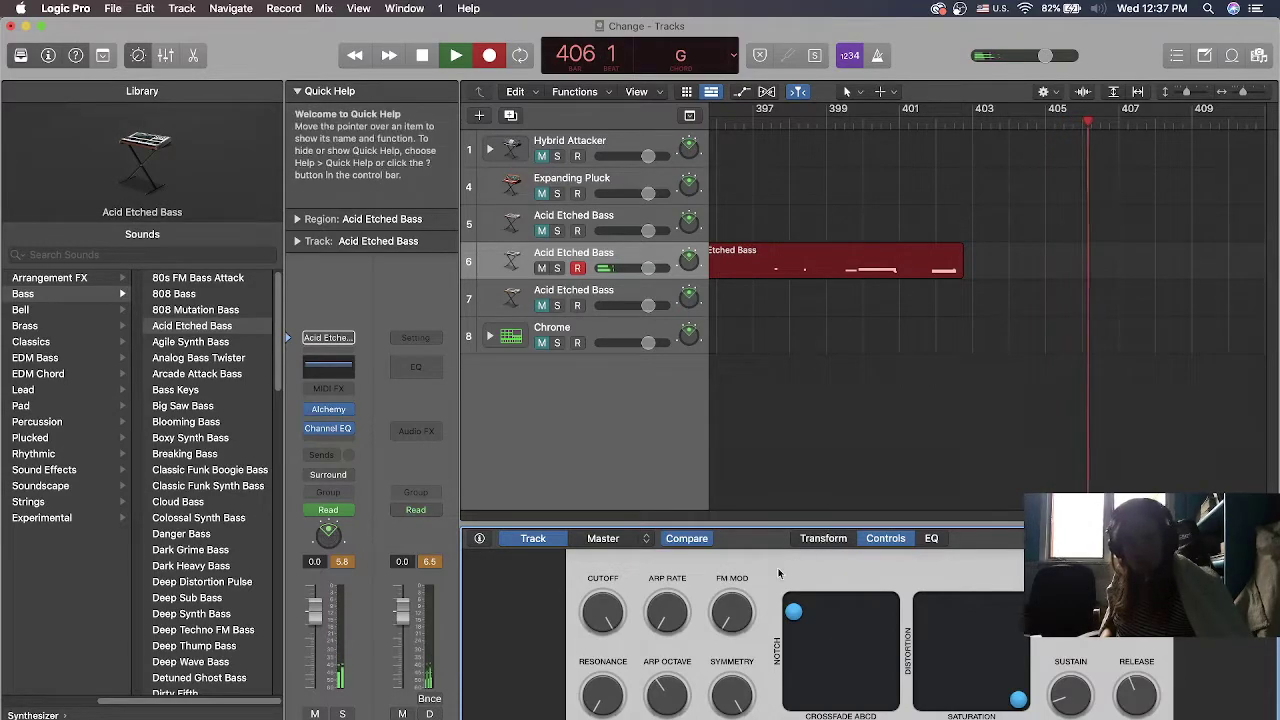
{"action": "left_click_drag", "start_coordinate": [668, 620], "coordinate": [662, 616]}
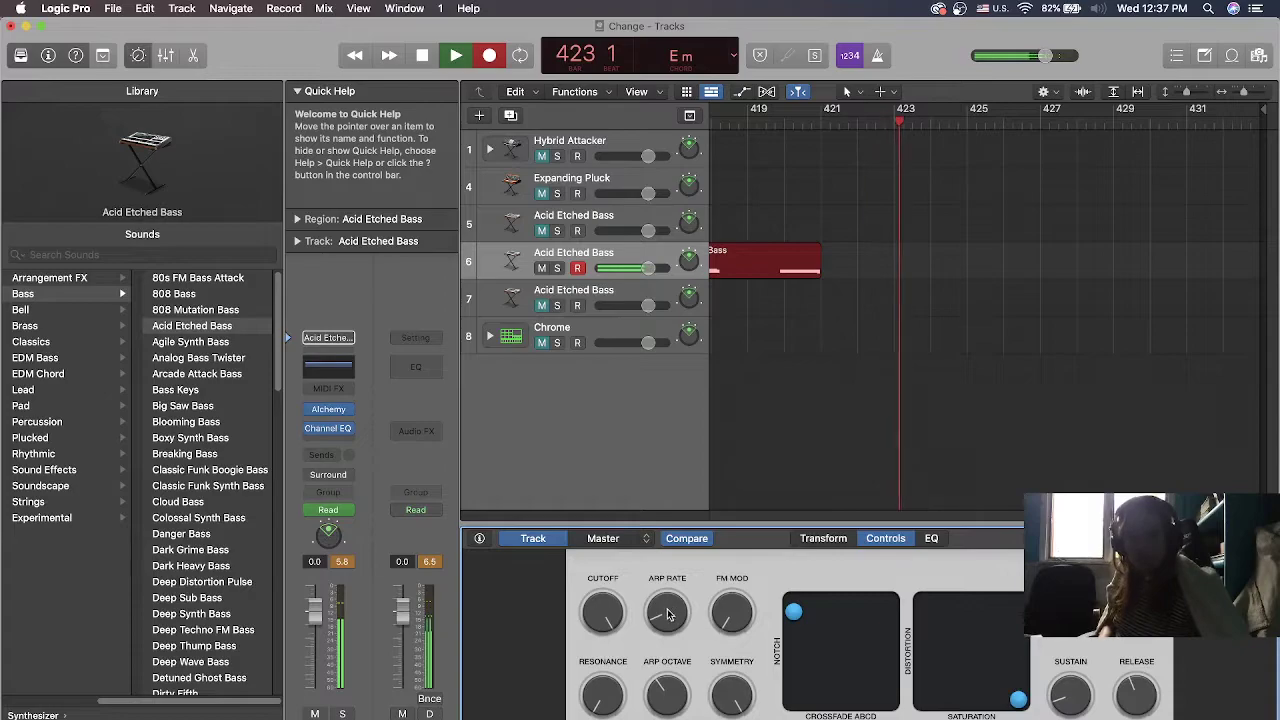
{"action": "left_click_drag", "start_coordinate": [664, 614], "coordinate": [655, 610]}
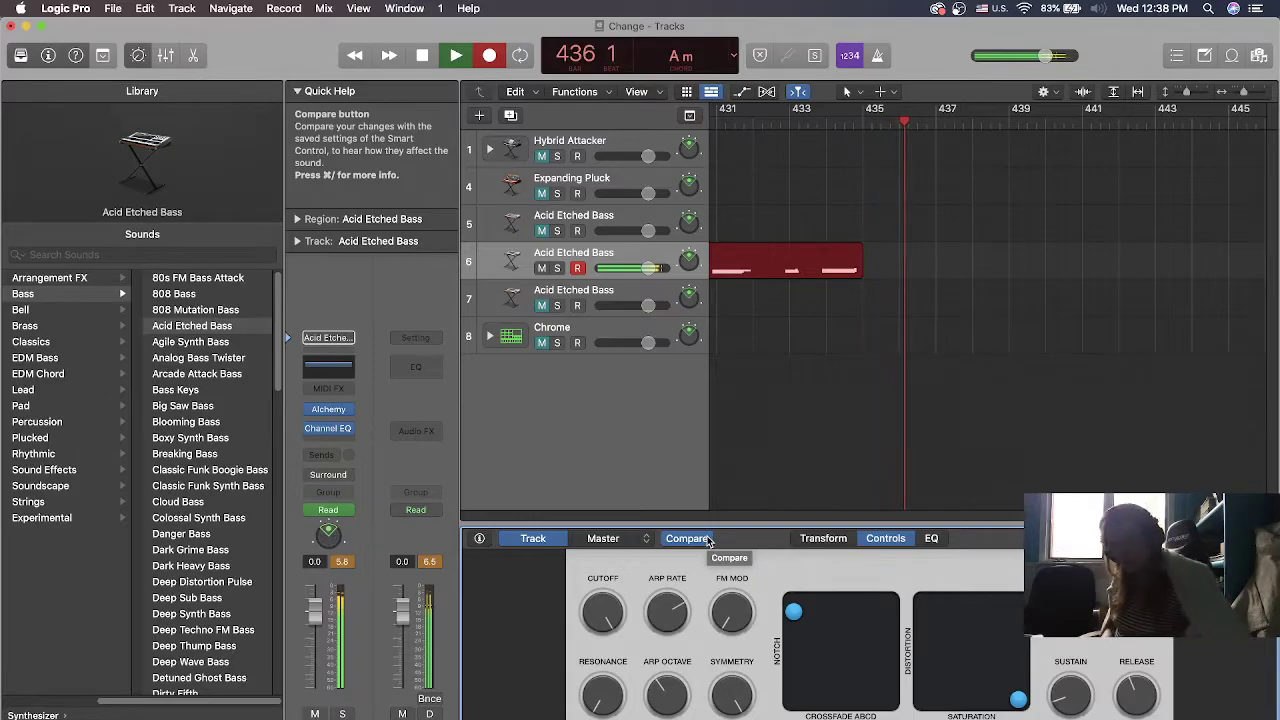
Reposition the Notch pad point, raise FM Mod and Sustain, and set Release to 39.2 % and Arp Octave to 80.4 %
{"action": "left_click_drag", "start_coordinate": [791, 611], "coordinate": [737, 551]}
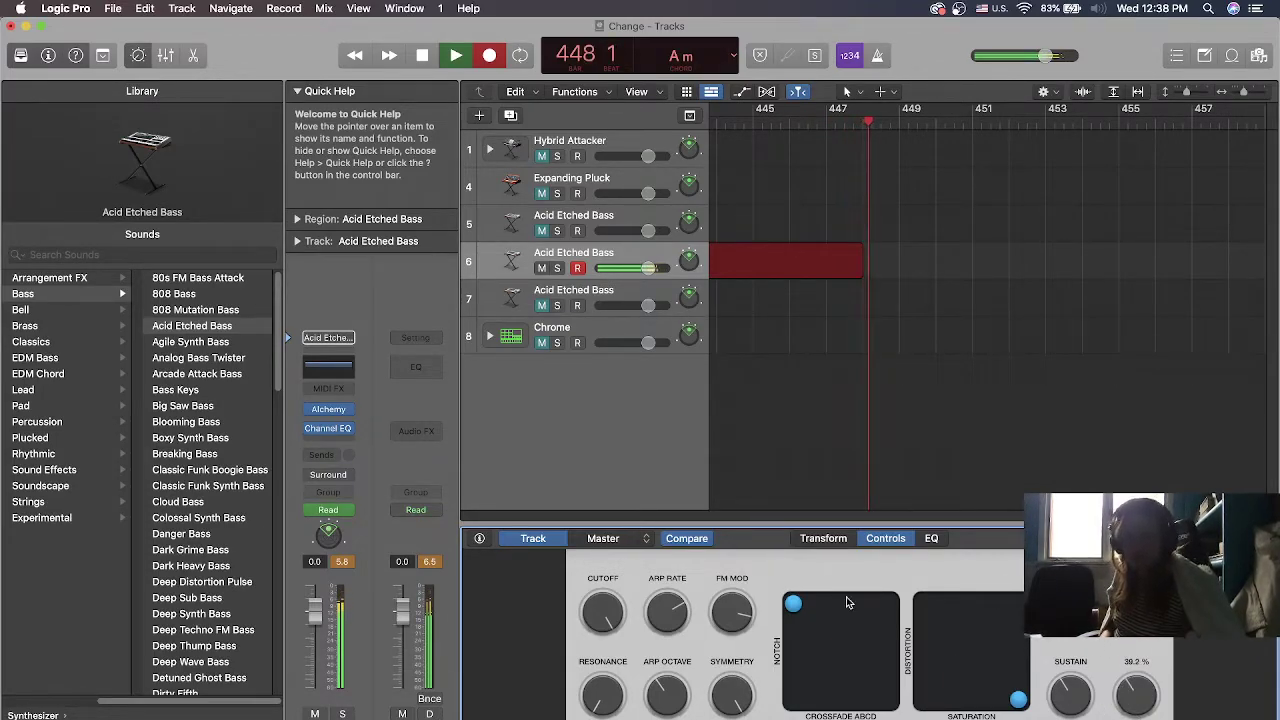
{"action": "left_click_drag", "start_coordinate": [733, 690], "coordinate": [733, 708]}
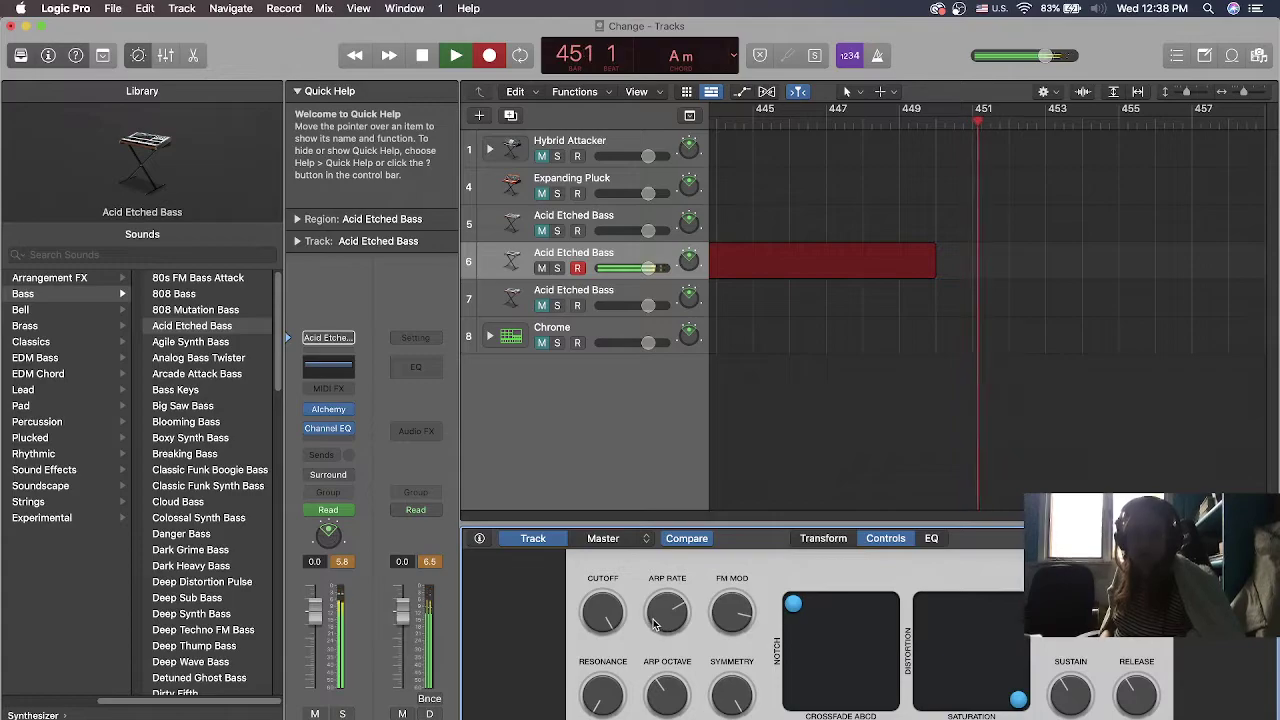
{"action": "left_click_drag", "start_coordinate": [792, 633], "coordinate": [818, 614]}
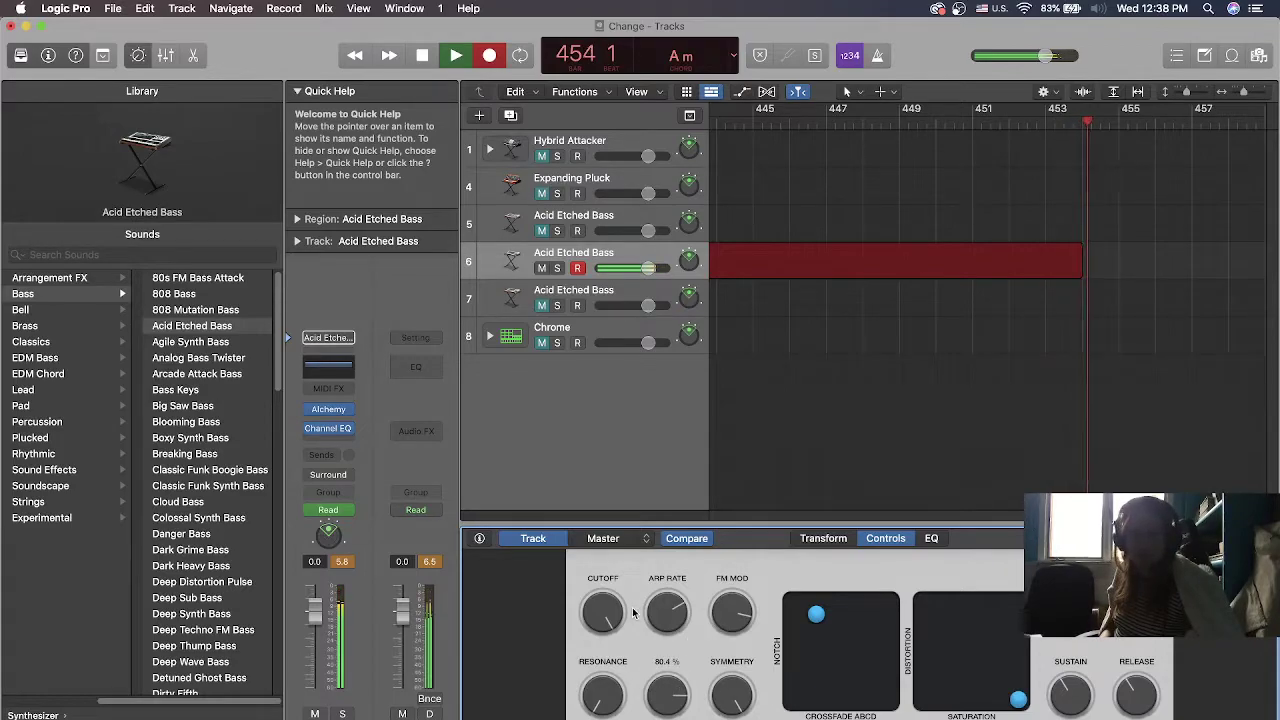
Sweep the Transform Pad position of the track 6 bass to Total Destruction, then partway back toward Arp Metalized Sequence
{"action": "left_click", "coordinate": [823, 538]}
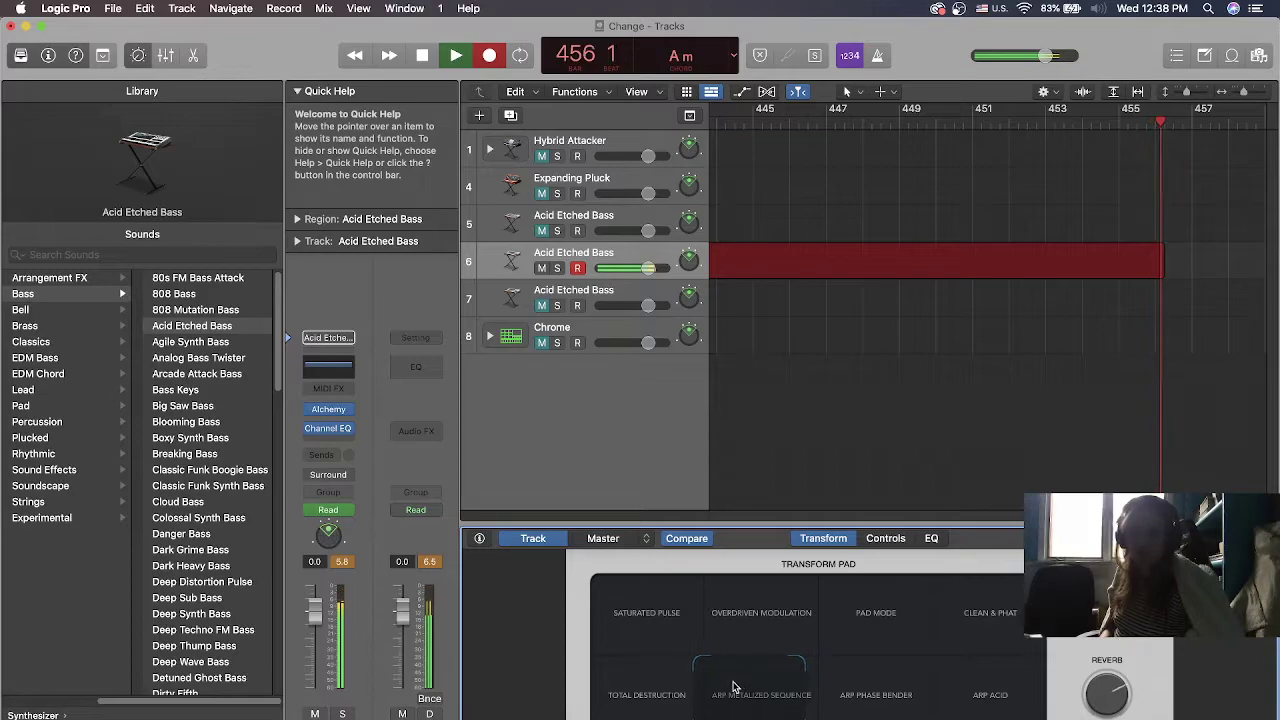
{"action": "left_click_drag", "start_coordinate": [738, 684], "coordinate": [628, 665]}
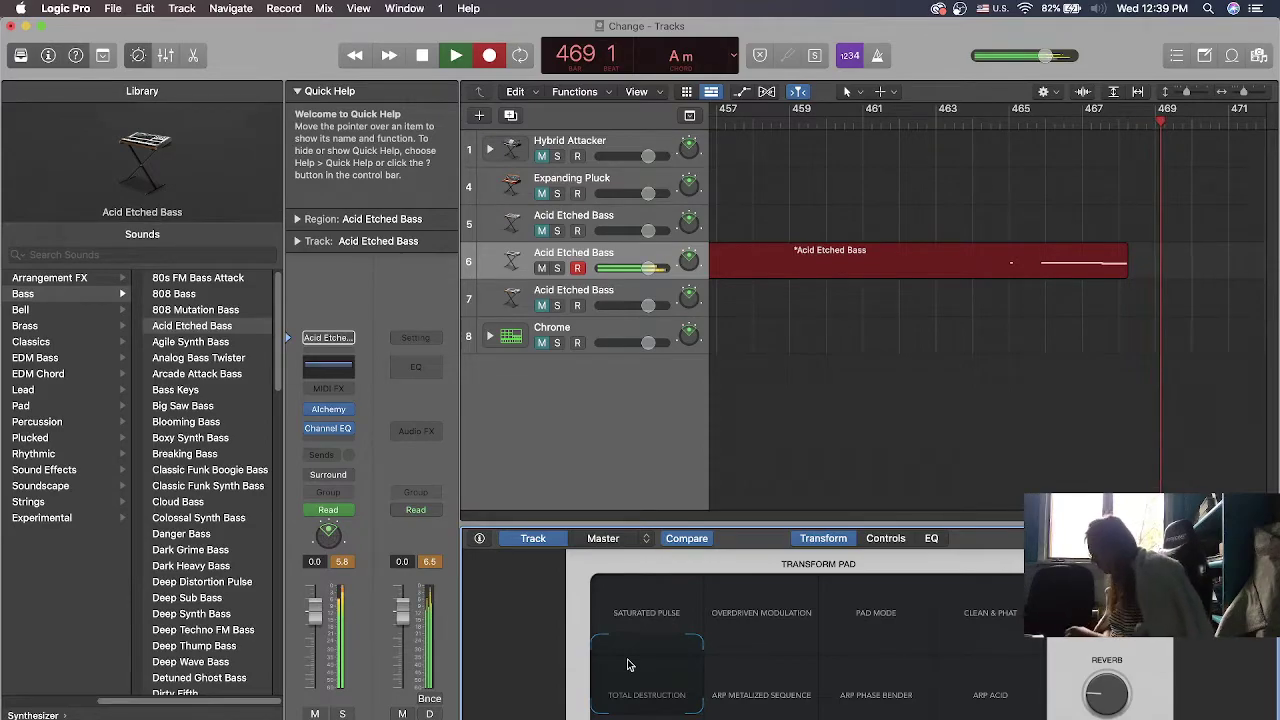
{"action": "left_click_drag", "start_coordinate": [628, 665], "coordinate": [700, 678]}
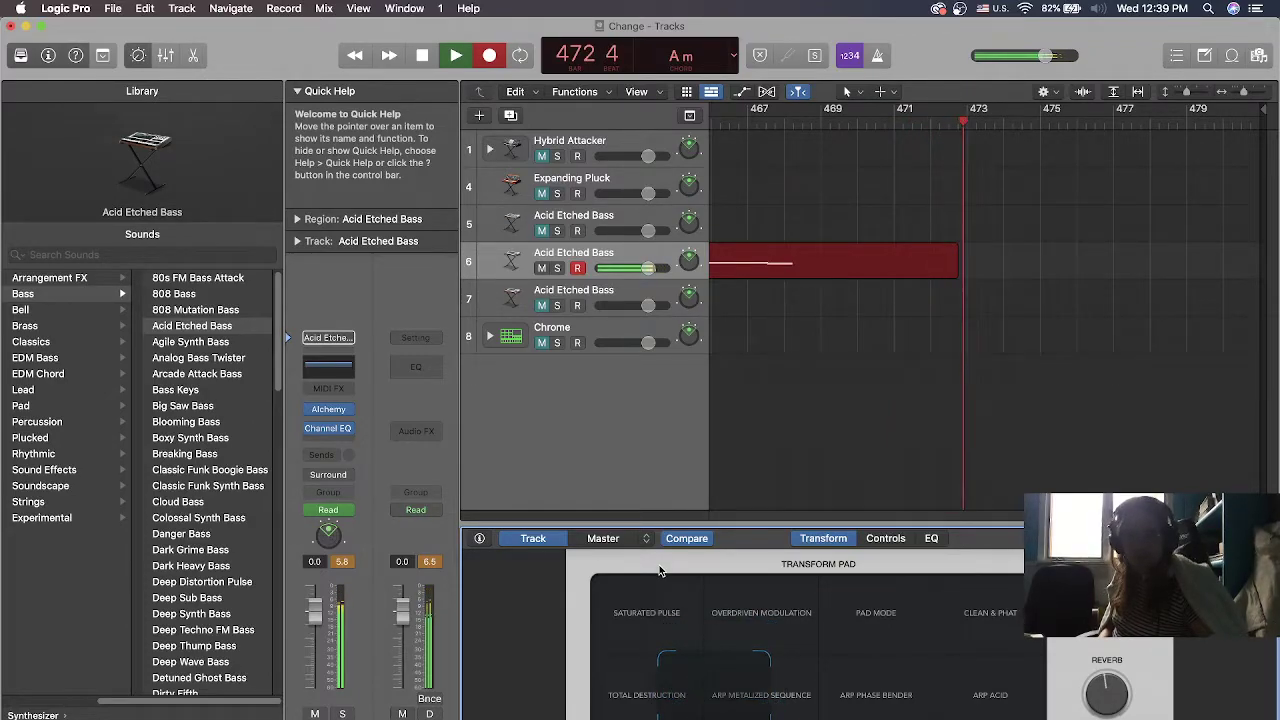
Return to the individual sound controls, move the Notch pad point to its upper-left corner, and set FM Mod to 62.3 %
{"action": "left_click", "coordinate": [885, 538]}
{"action": "left_click_drag", "start_coordinate": [668, 618], "coordinate": [657, 582]}
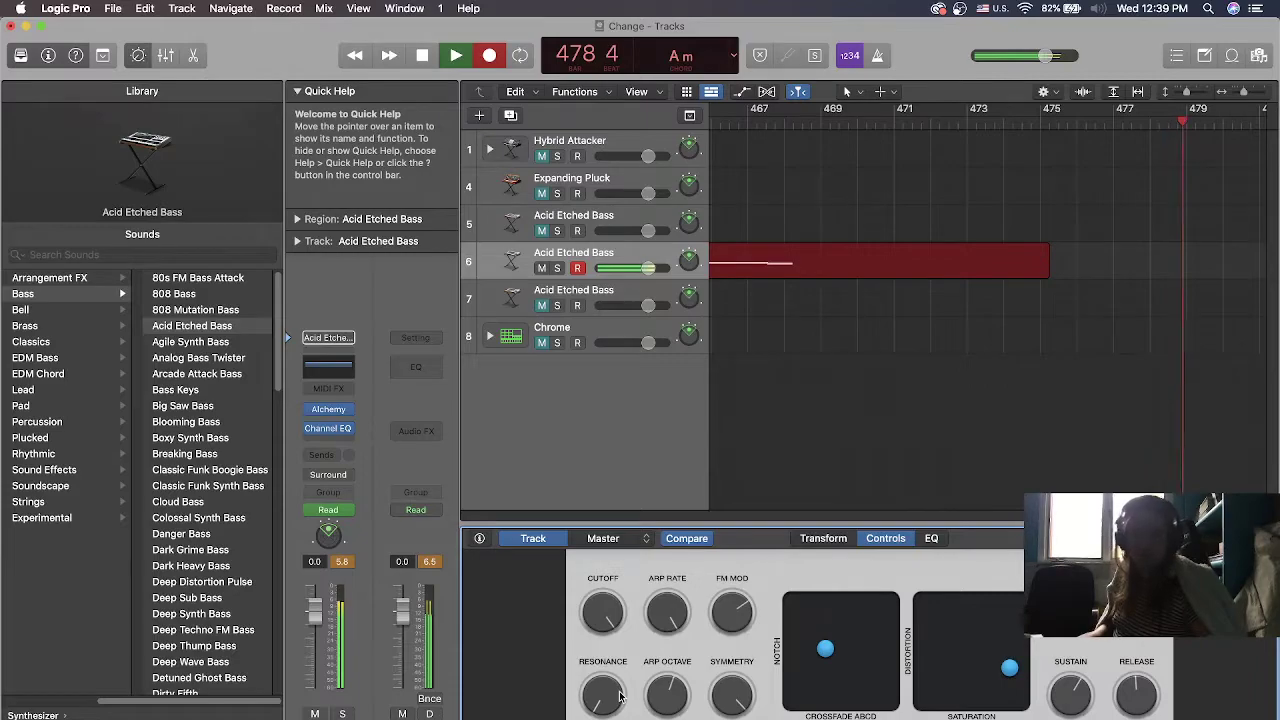
{"action": "left_click_drag", "start_coordinate": [826, 646], "coordinate": [758, 660]}
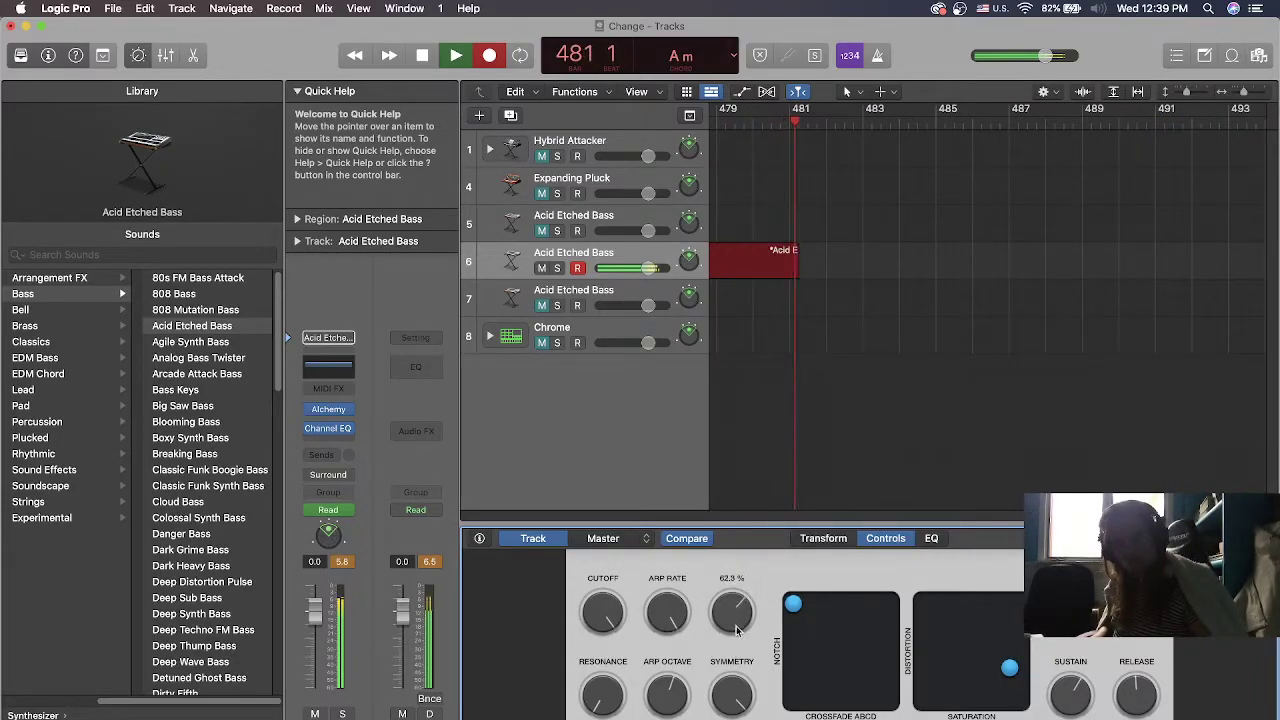
Set Symmetry and Sustain of the track 6 bass to 0.0 % and Release to 29.3 %
{"action": "left_click", "coordinate": [731, 697]}
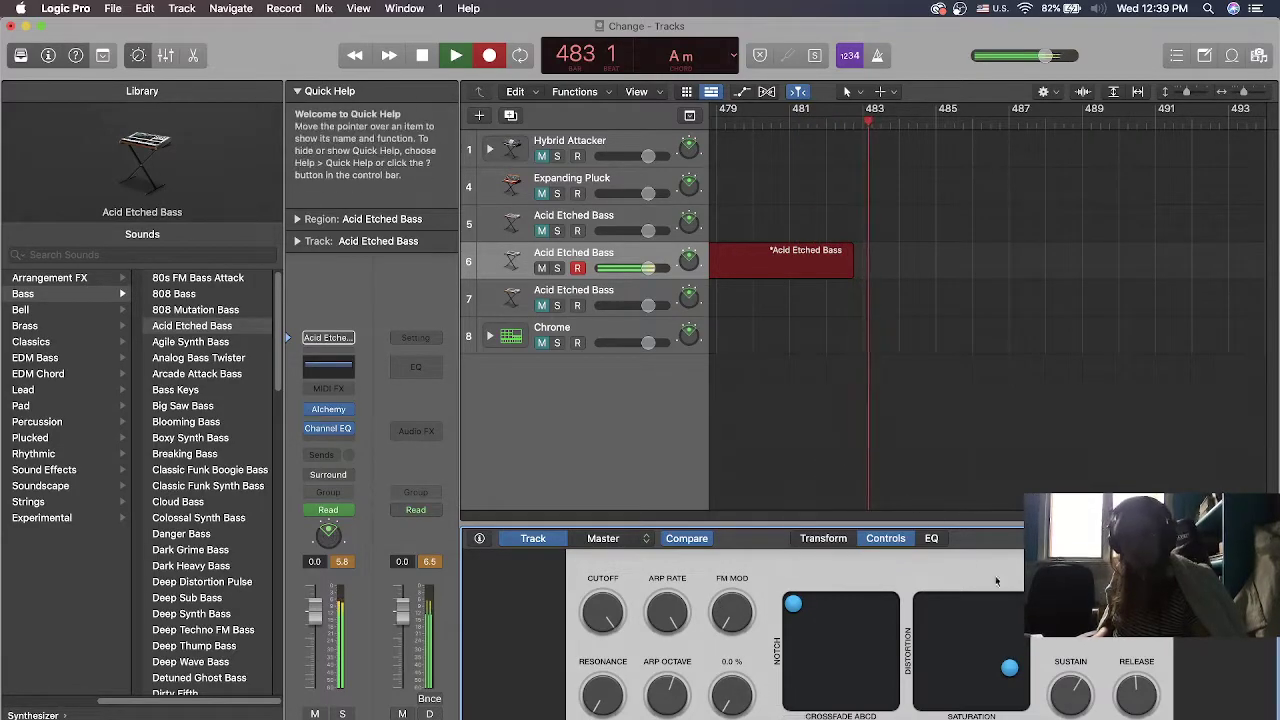
{"action": "left_click", "coordinate": [1072, 695]}
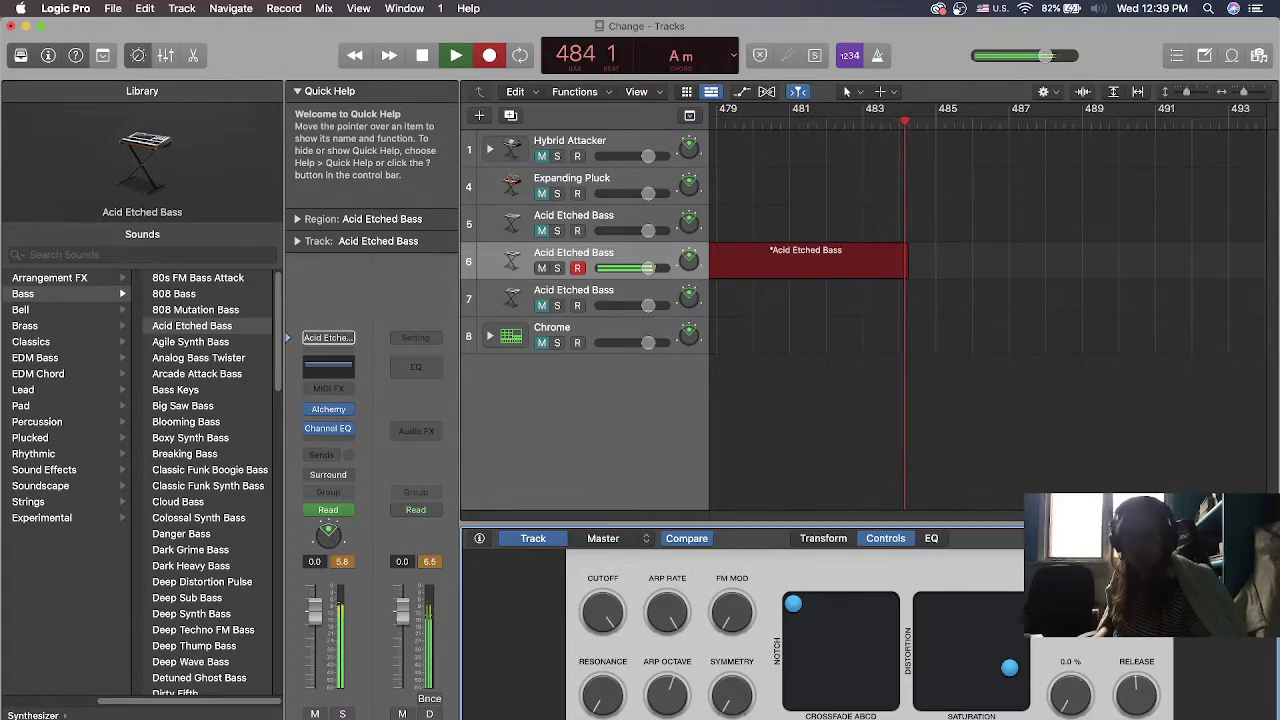
{"action": "left_click_drag", "start_coordinate": [1136, 695], "coordinate": [1136, 690]}
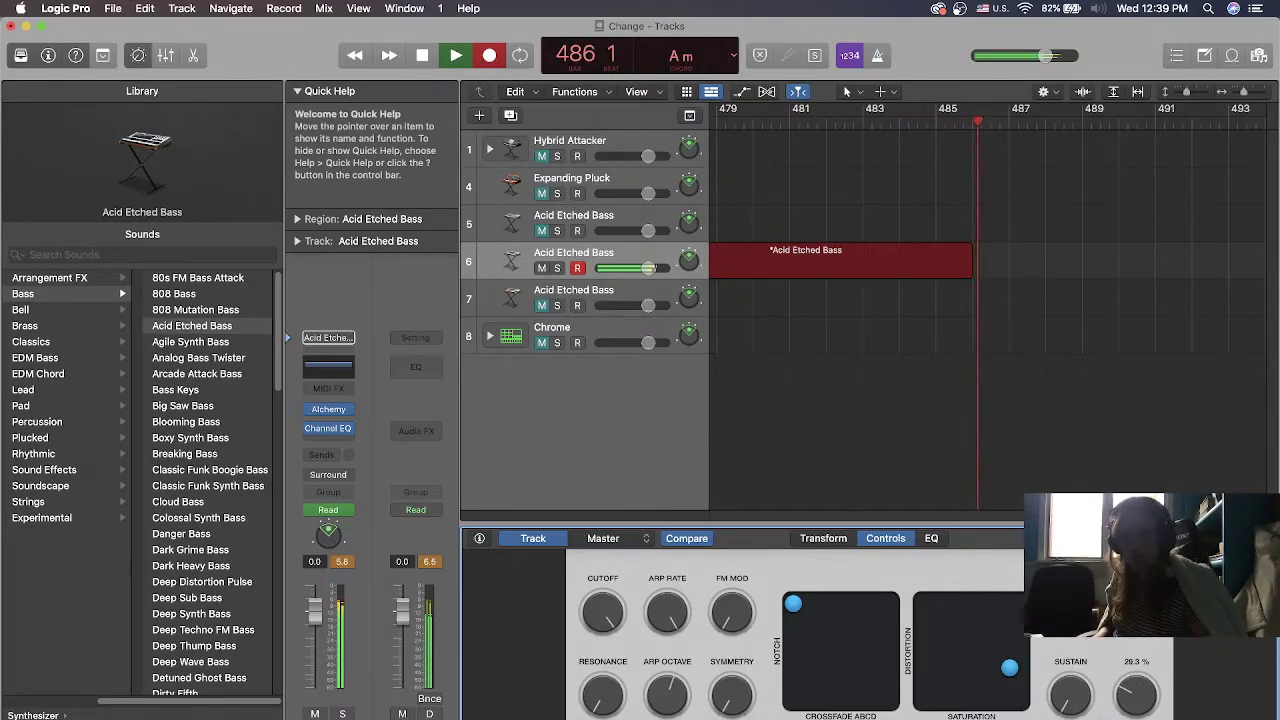
Shift the Transform Pad position onto Arp Metalized Sequence, then move the Notch pad point to the middle of its pad
{"action": "left_click", "coordinate": [823, 538]}
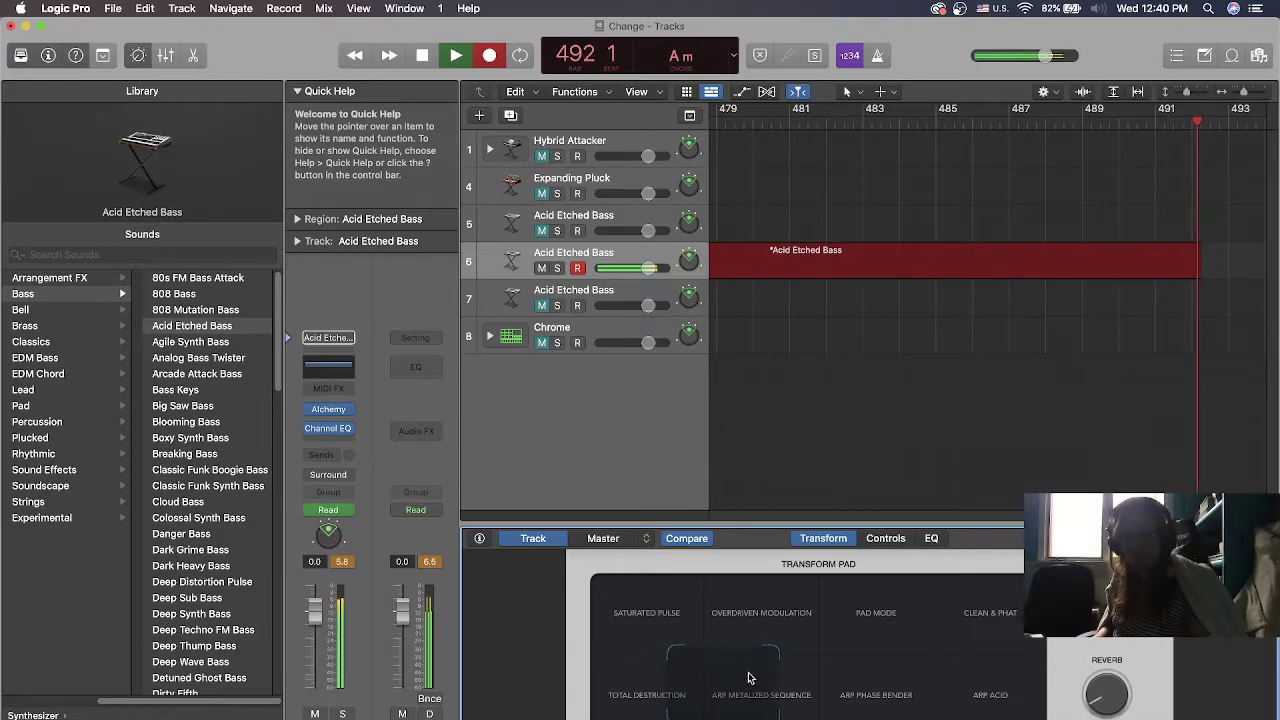
{"action": "left_click_drag", "start_coordinate": [768, 672], "coordinate": [790, 705]}
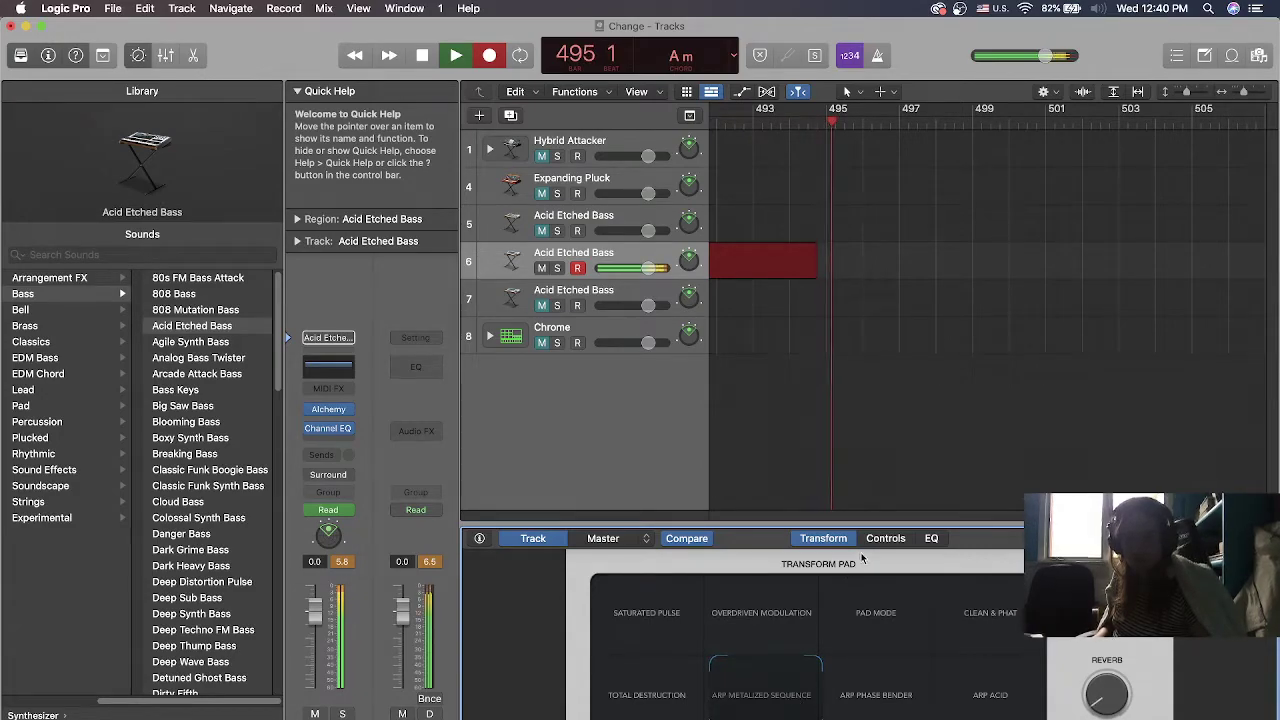
{"action": "left_click", "coordinate": [885, 538]}
{"action": "mouse_move", "coordinate": [823, 660]}
{"action": "left_mouse_down"}
{"action": "mouse_move", "coordinate": [826, 641]}
{"action": "mouse_move", "coordinate": [847, 652]}
{"action": "left_mouse_up"}
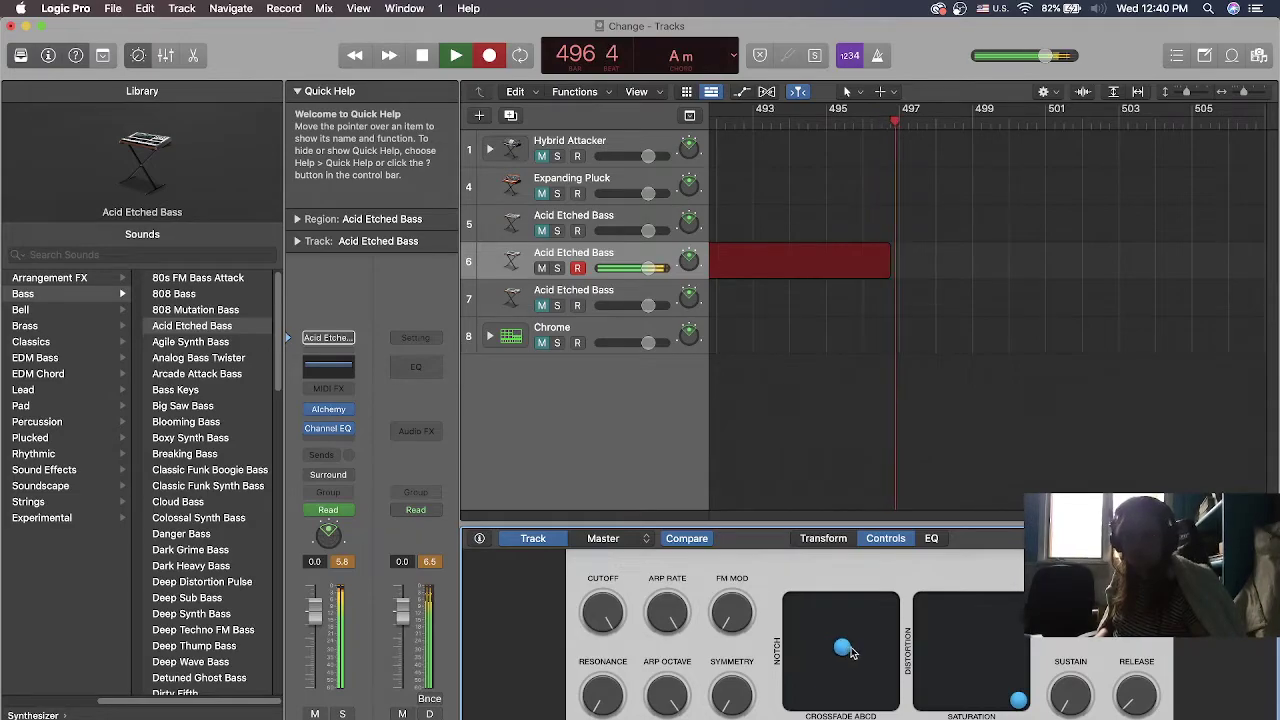
{"action": "mouse_move", "coordinate": [1018, 700]}
{"action": "left_mouse_down"}
{"action": "mouse_move", "coordinate": [993, 669]}
{"action": "mouse_move", "coordinate": [923, 697]}
{"action": "mouse_move", "coordinate": [923, 617]}
{"action": "mouse_move", "coordinate": [1017, 605]}
{"action": "mouse_move", "coordinate": [923, 702]}
{"action": "mouse_move", "coordinate": [1018, 700]}
{"action": "left_mouse_up"}
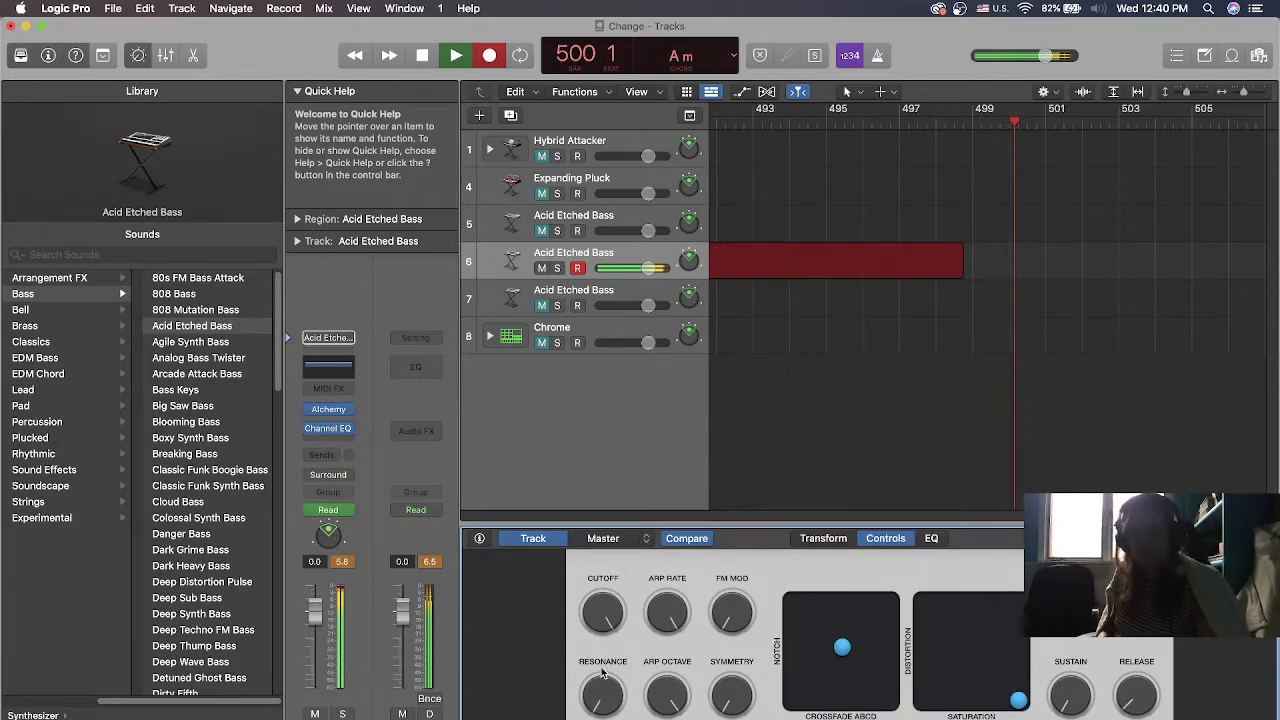
Lower Cutoff of the track 6 bass to 11.6 % and set FM Mod to 29.6 %, then raise both again
{"action": "mouse_move", "coordinate": [663, 692]}
{"action": "left_mouse_down"}
{"action": "mouse_move", "coordinate": [663, 665]}
{"action": "mouse_move", "coordinate": [663, 690]}
{"action": "left_mouse_up"}
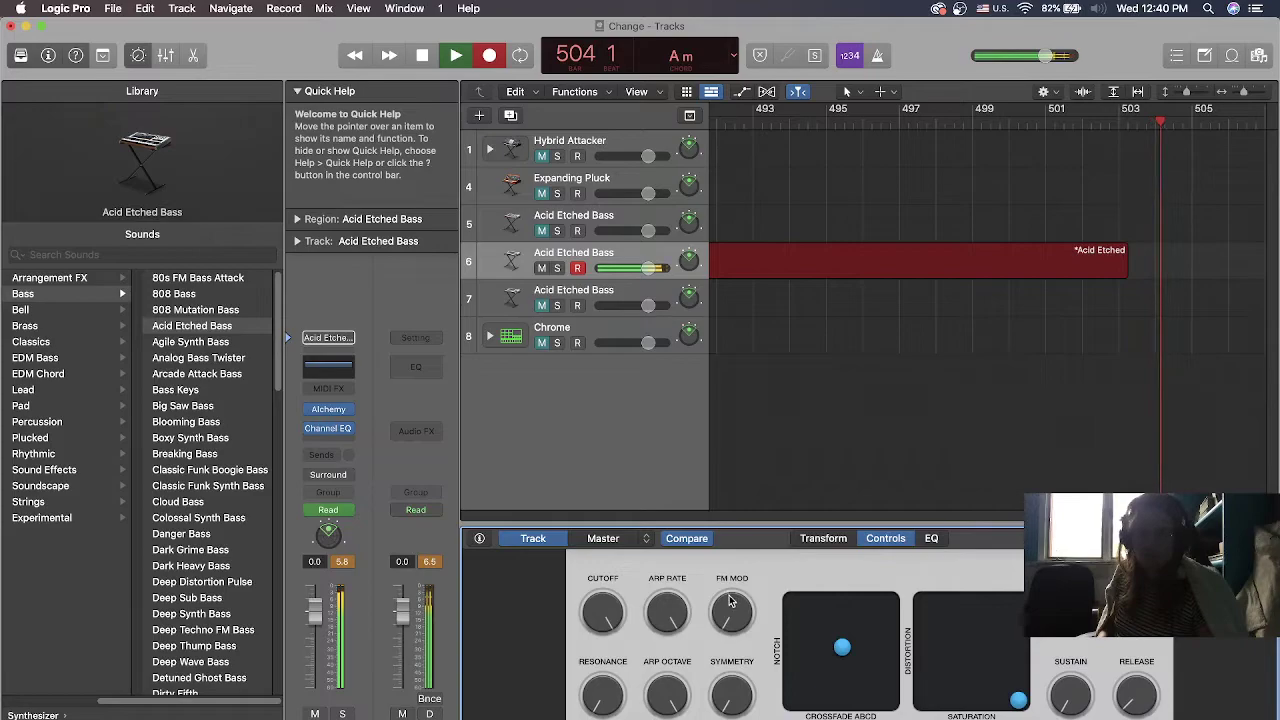
{"action": "left_click_drag", "start_coordinate": [614, 678], "coordinate": [634, 719]}
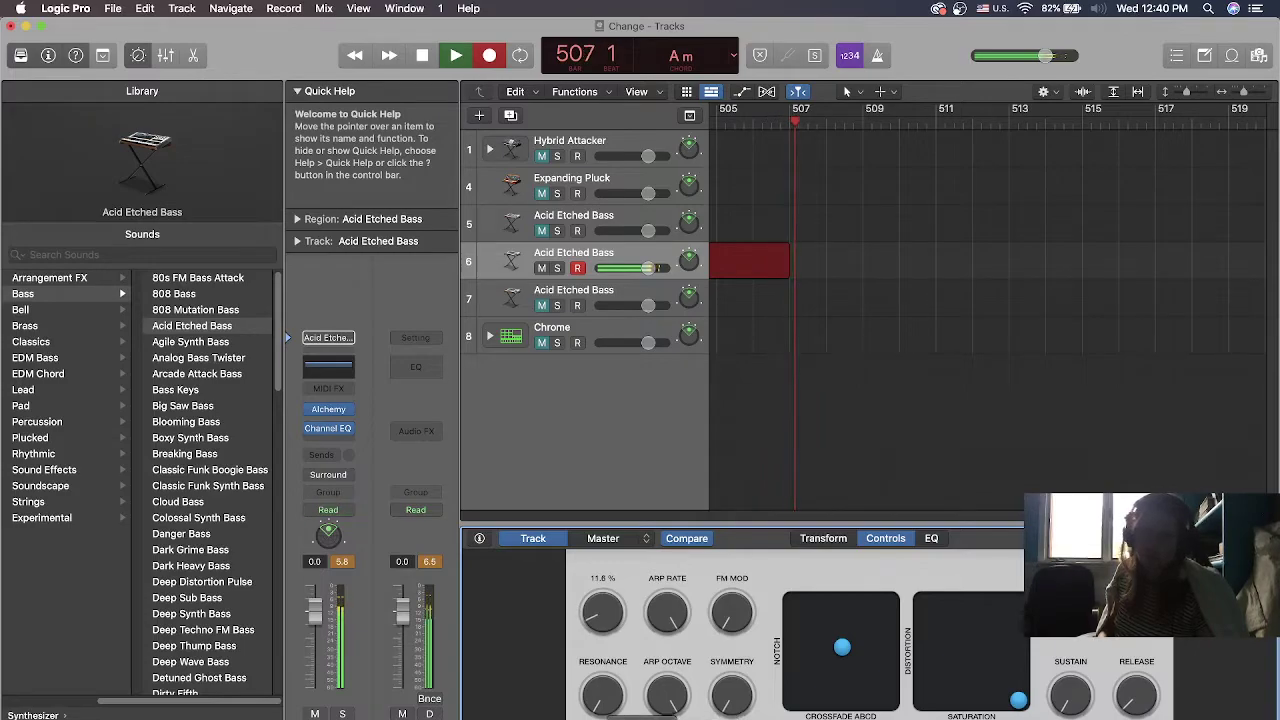
{"action": "left_click_drag", "start_coordinate": [731, 612], "coordinate": [785, 630]}
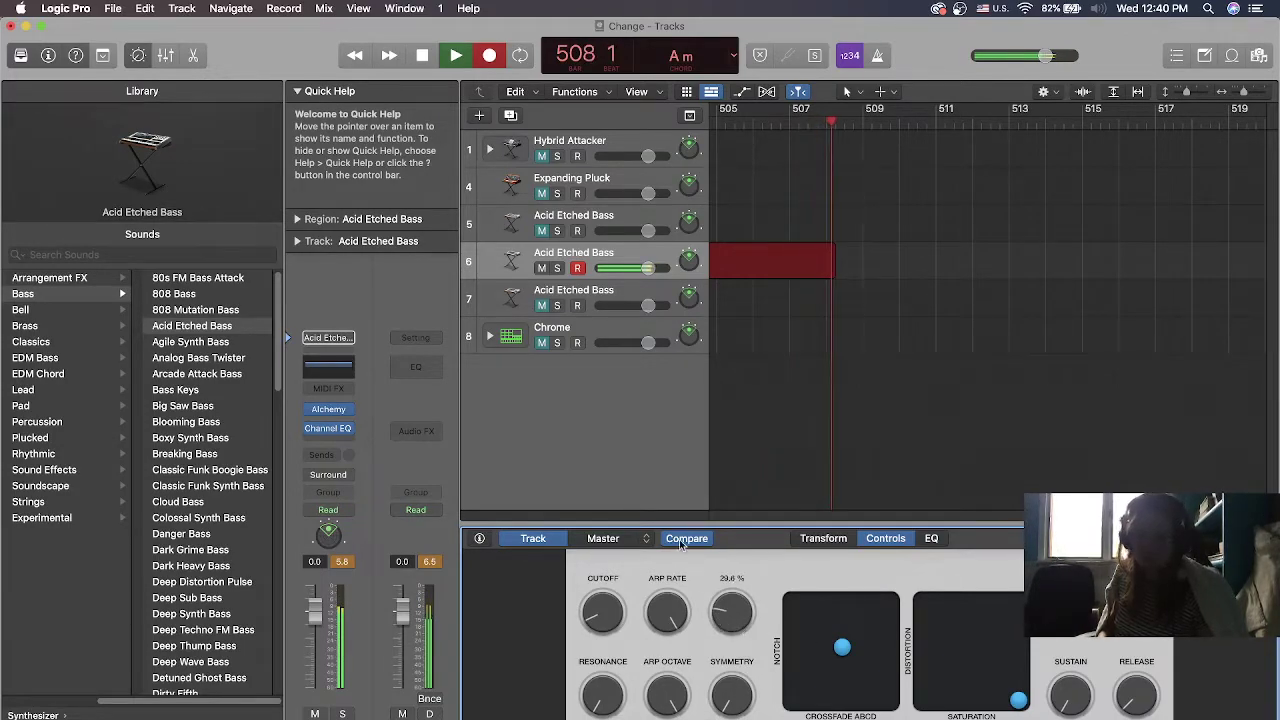
{"action": "left_click_drag", "start_coordinate": [603, 612], "coordinate": [531, 486]}
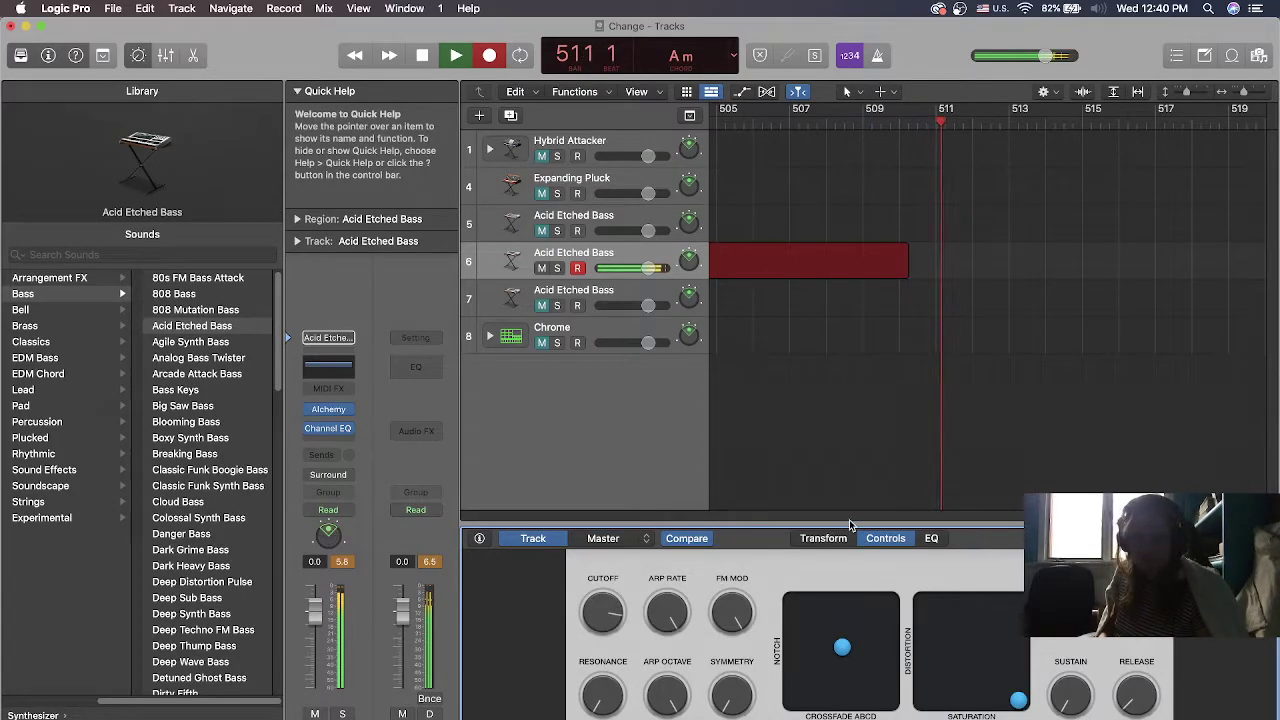
Keep the Transform Pad position between Total Destruction and Arp Metalized Sequence, then move the Notch pad point to its upper-left corner
{"action": "left_click", "coordinate": [824, 539]}
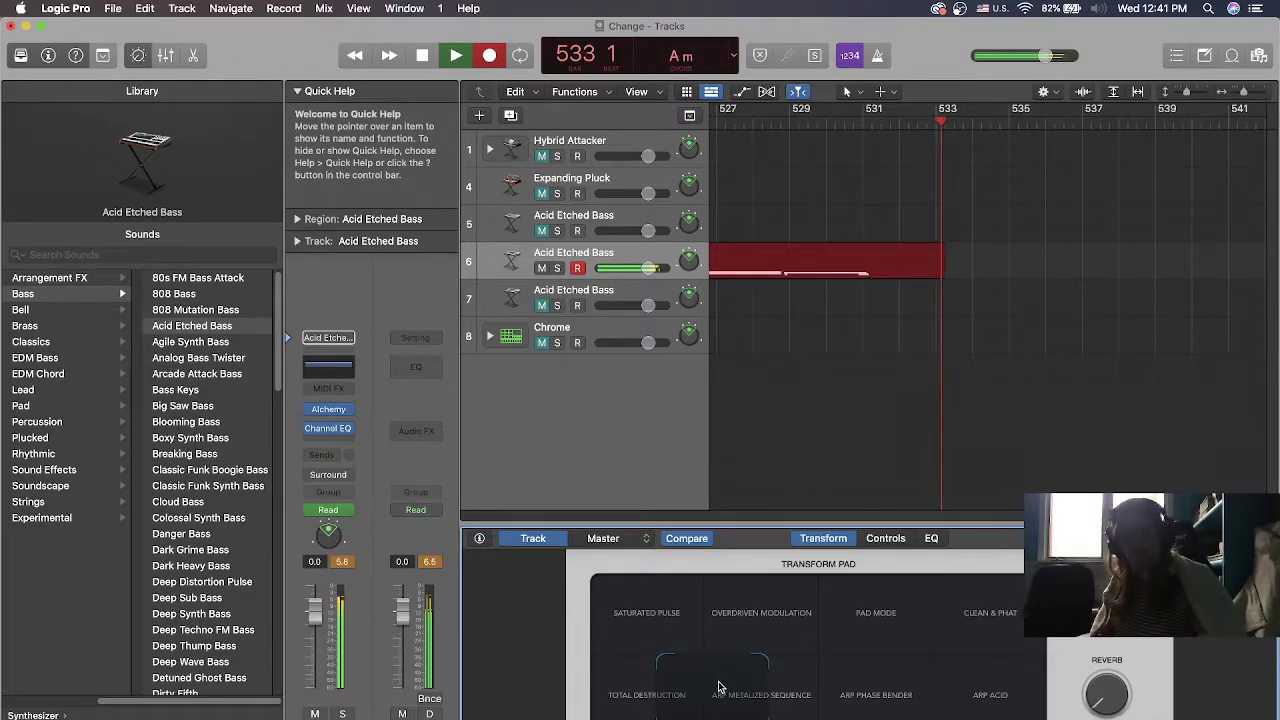
{"action": "left_click_drag", "start_coordinate": [725, 687], "coordinate": [728, 550]}
{"action": "left_click", "coordinate": [885, 538]}
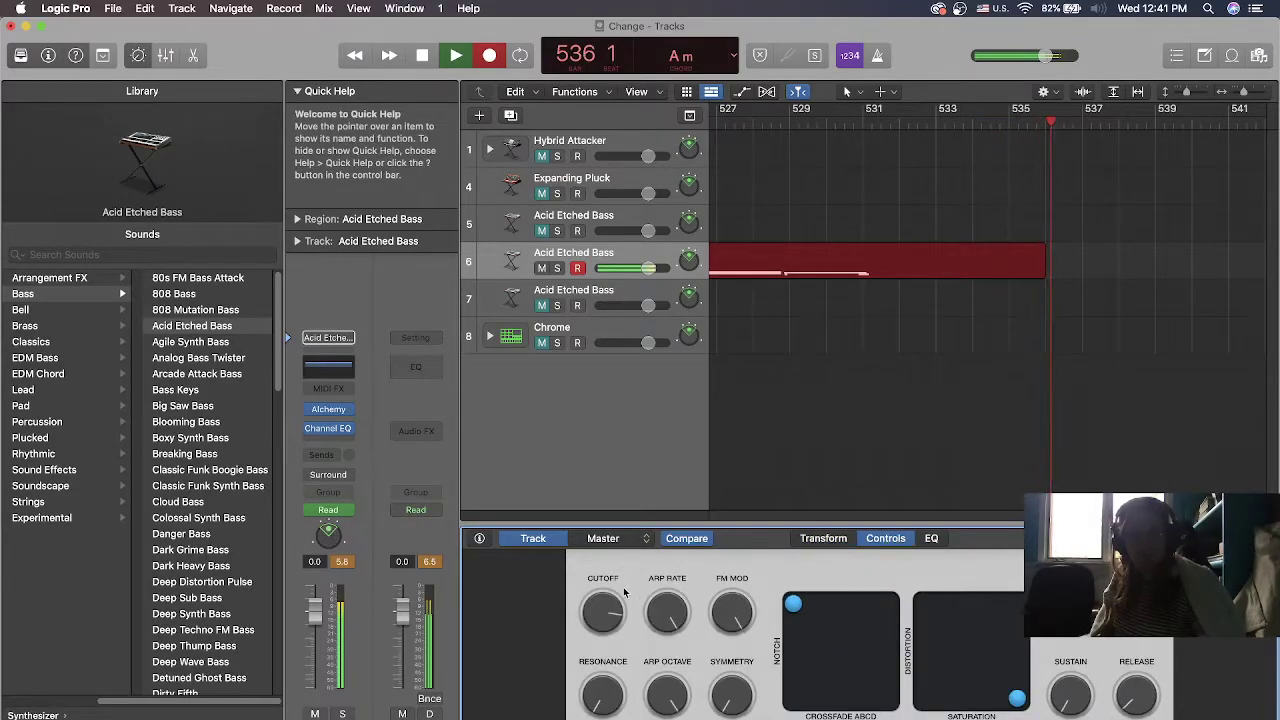
Set FM Mod of the track 6 bass to 38.4 % and Resonance to 92.4 %, then turn Cutoff down low
{"action": "left_click_drag", "start_coordinate": [731, 612], "coordinate": [731, 588]}
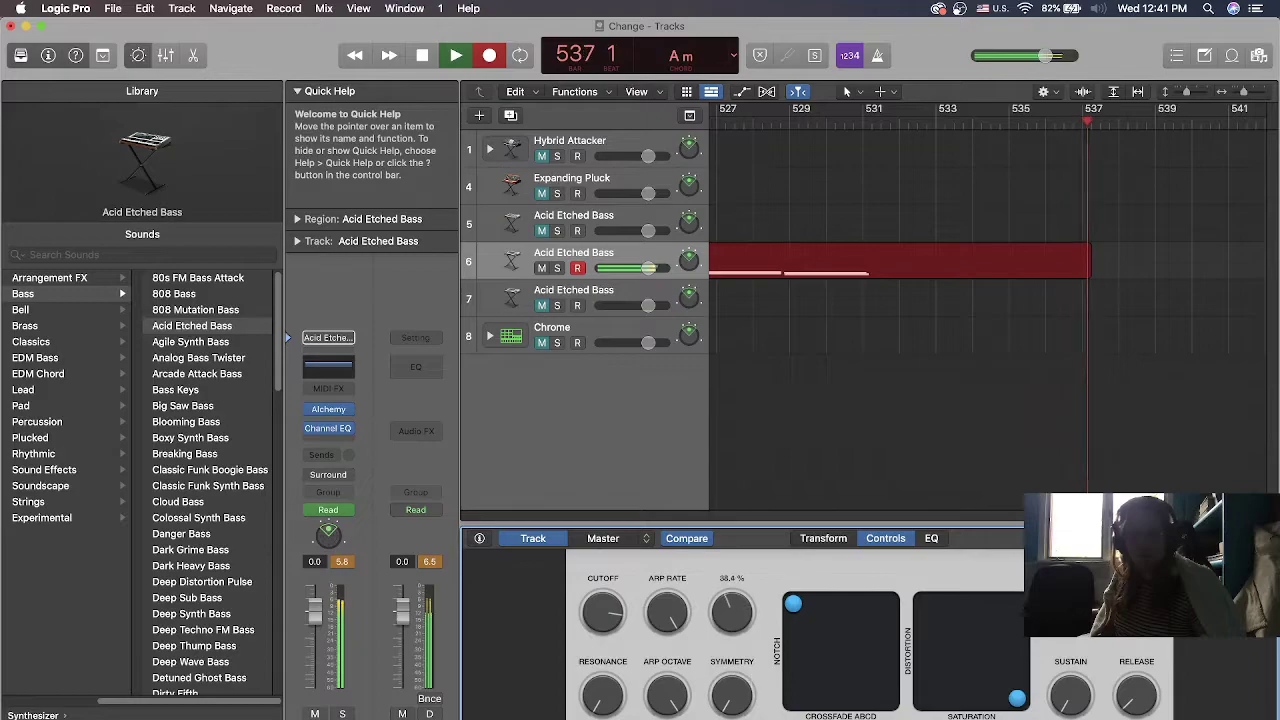
{"action": "left_click_drag", "start_coordinate": [603, 695], "coordinate": [603, 670]}
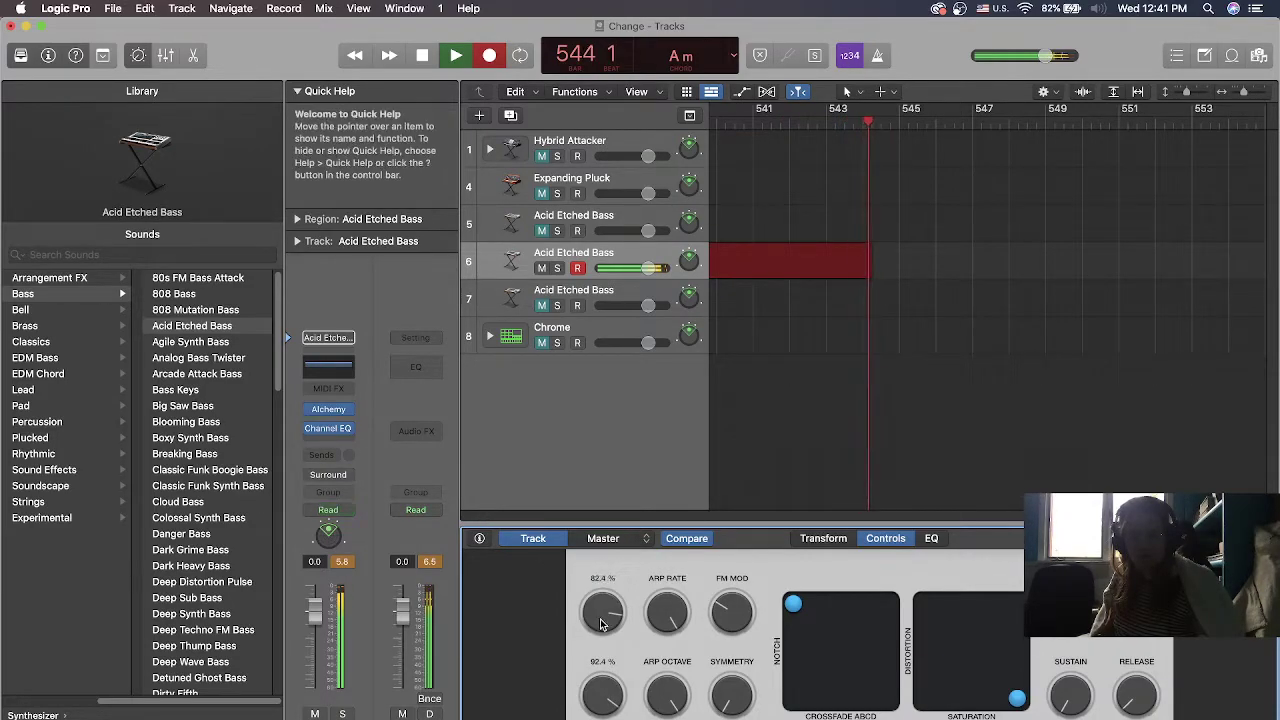
{"action": "left_click_drag", "start_coordinate": [606, 640], "coordinate": [717, 632]}
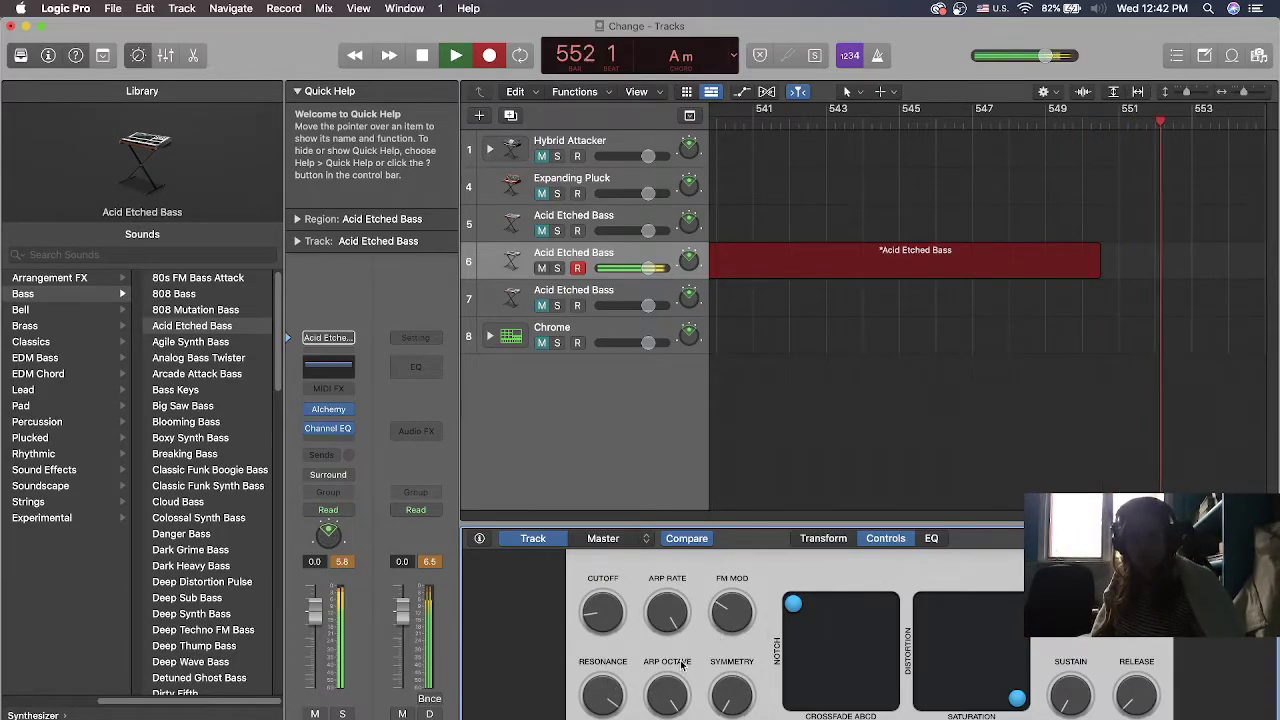
Turn Arp Octave of the track 6 bass down, set Arp Rate to Down and Symmetry to 0.0 %
{"action": "left_click_drag", "start_coordinate": [676, 698], "coordinate": [677, 617]}
{"action": "left_click", "coordinate": [677, 617]}
{"action": "left_click", "coordinate": [725, 703]}
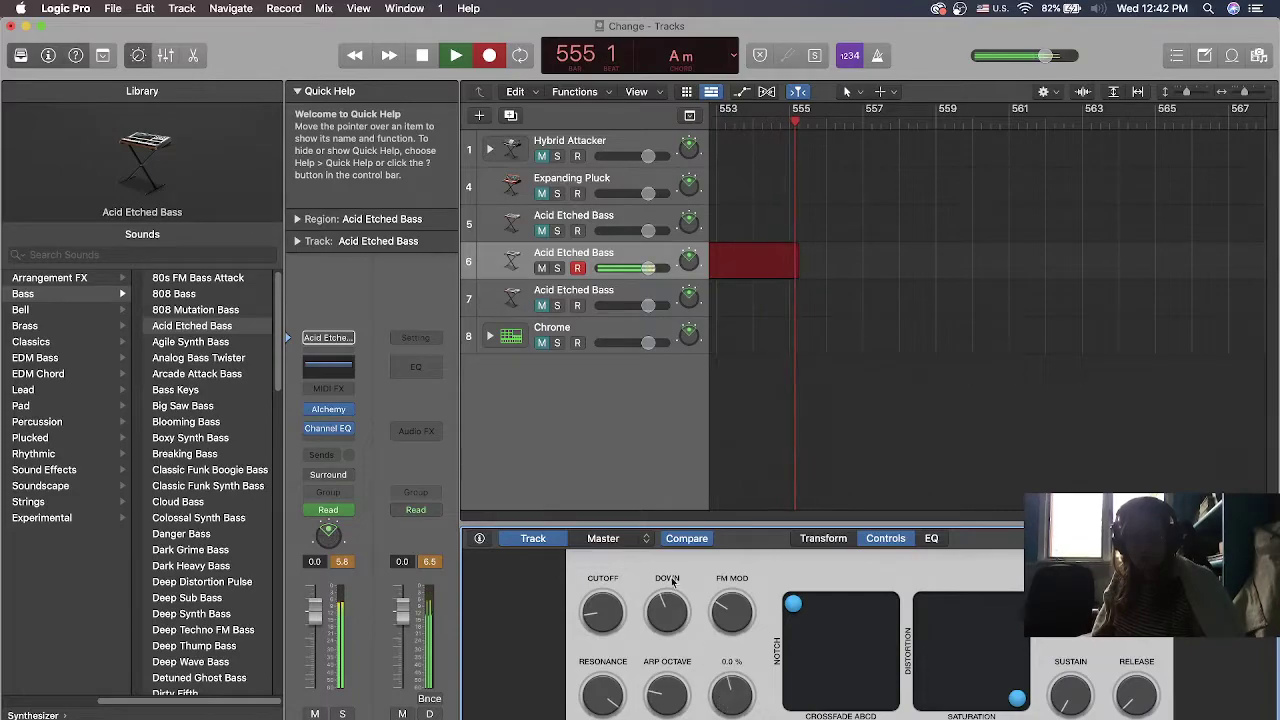
Raise Cutoff to just below its middle, turn Resonance down to its minimum, and raise Sustain and set Release to 60.8 %
{"action": "left_click", "coordinate": [593, 615]}
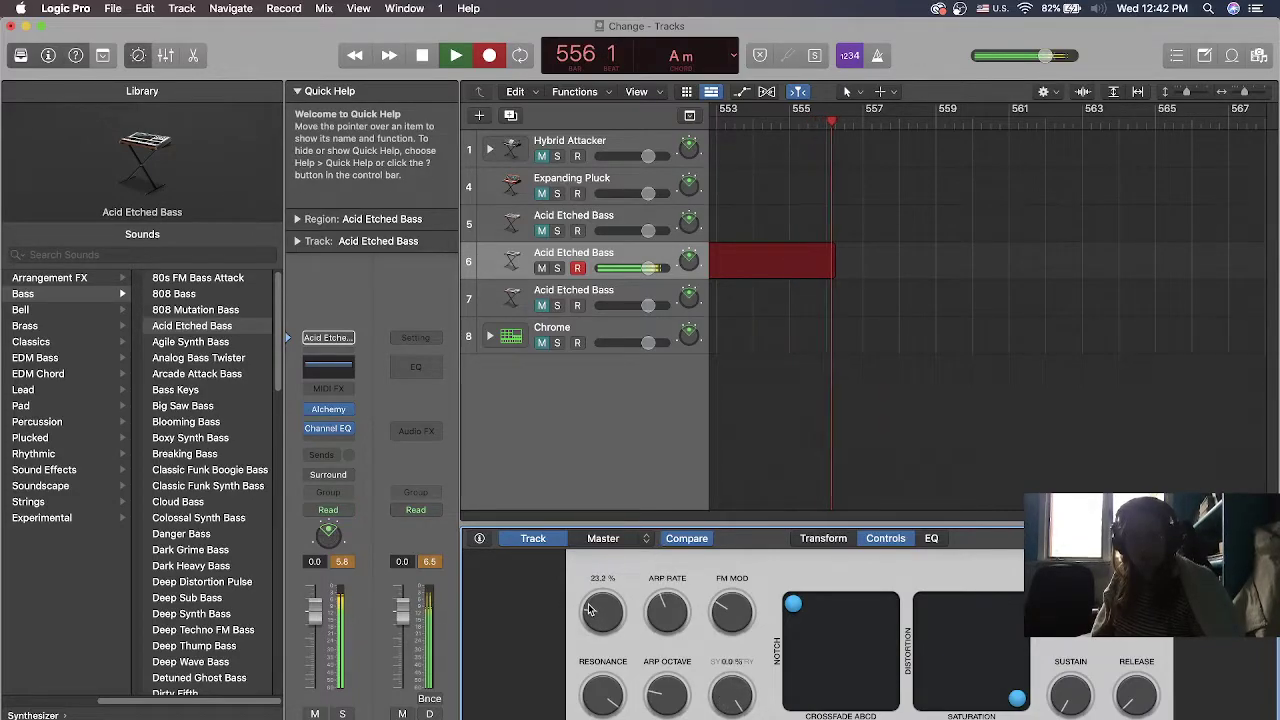
{"action": "left_click_drag", "start_coordinate": [591, 613], "coordinate": [565, 550]}
{"action": "left_click_drag", "start_coordinate": [603, 698], "coordinate": [619, 719]}
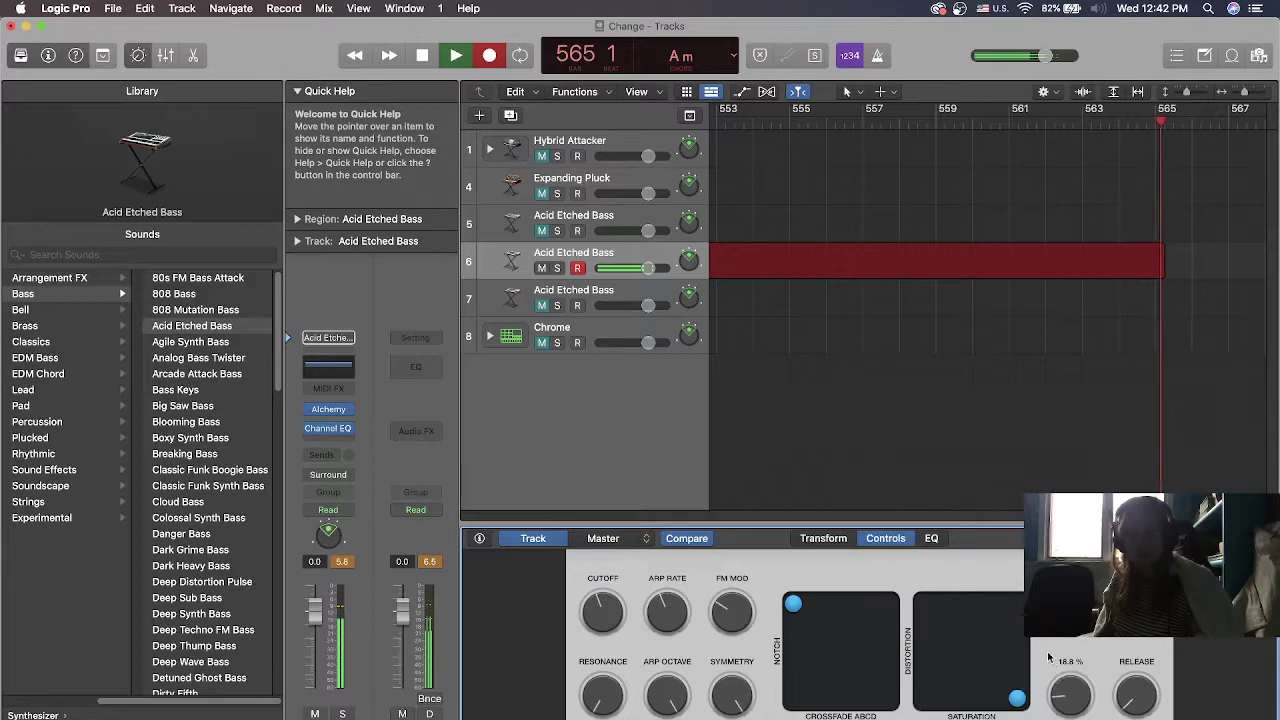
{"action": "left_click_drag", "start_coordinate": [1138, 710], "coordinate": [1126, 690]}
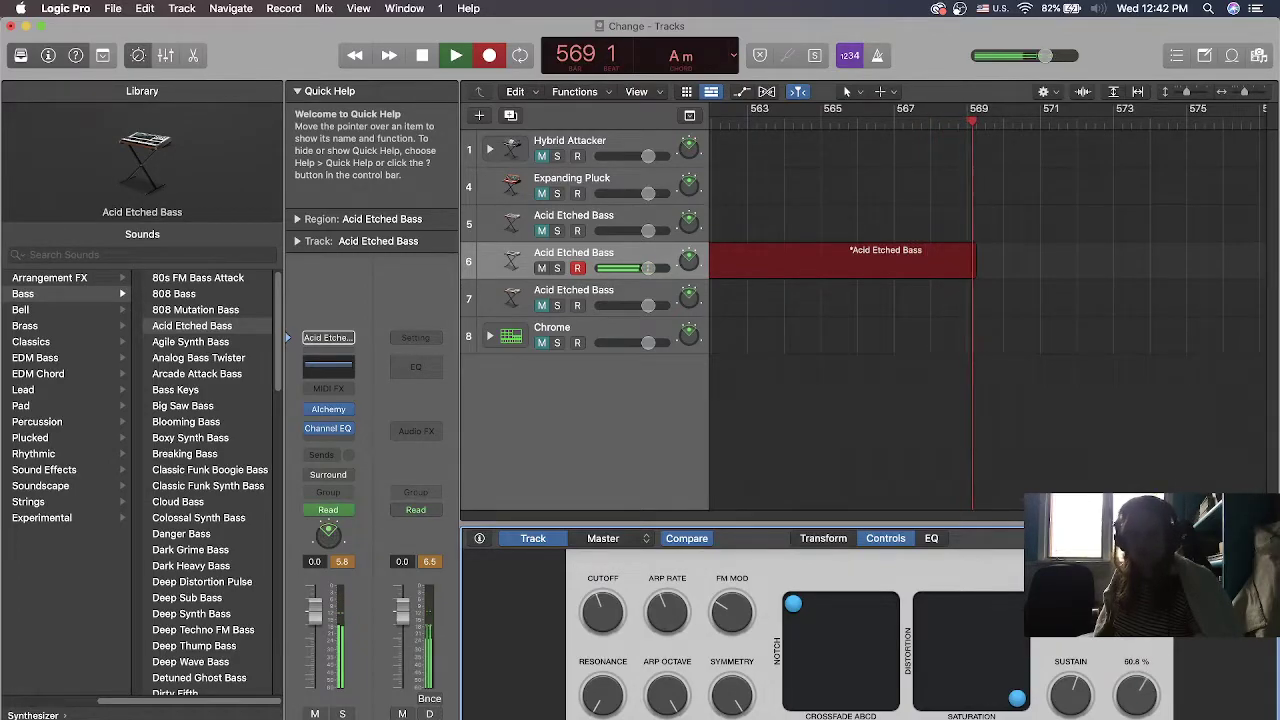
Shift the Transform Pad position onto Saturated Pulse and return to the individual sound controls
{"action": "left_click", "coordinate": [820, 540]}
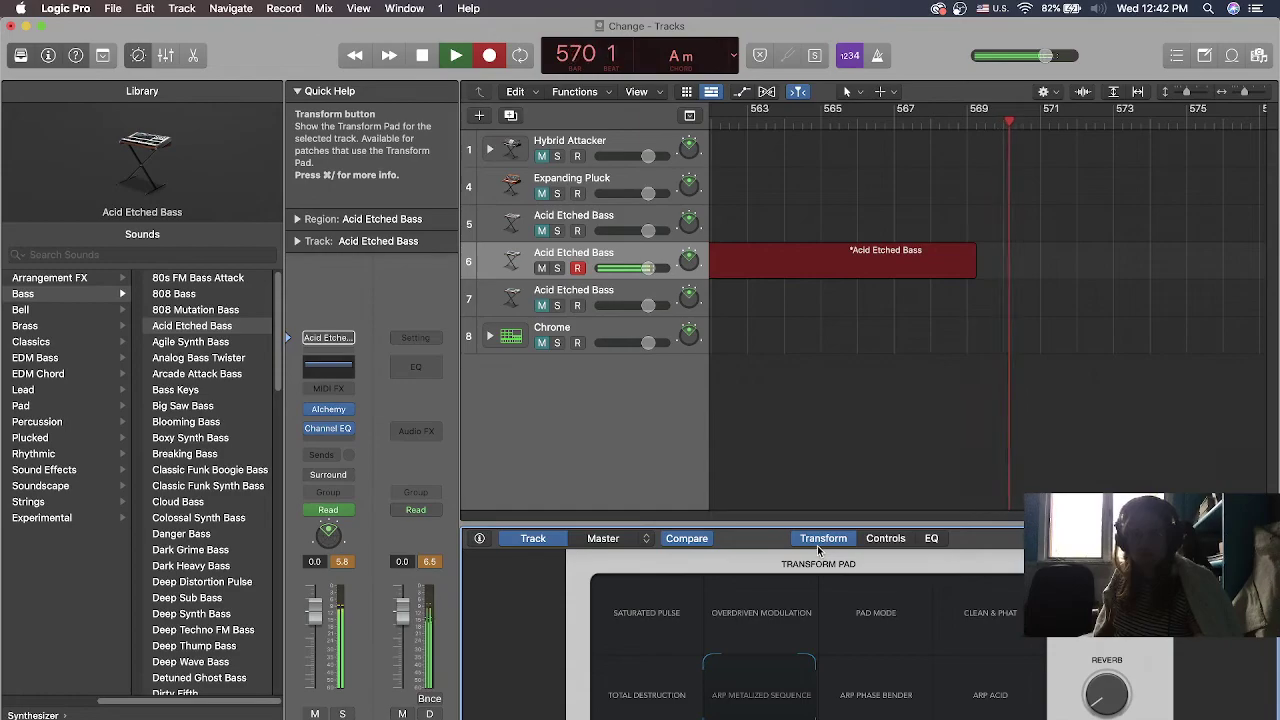
{"action": "left_click_drag", "start_coordinate": [689, 654], "coordinate": [595, 595]}
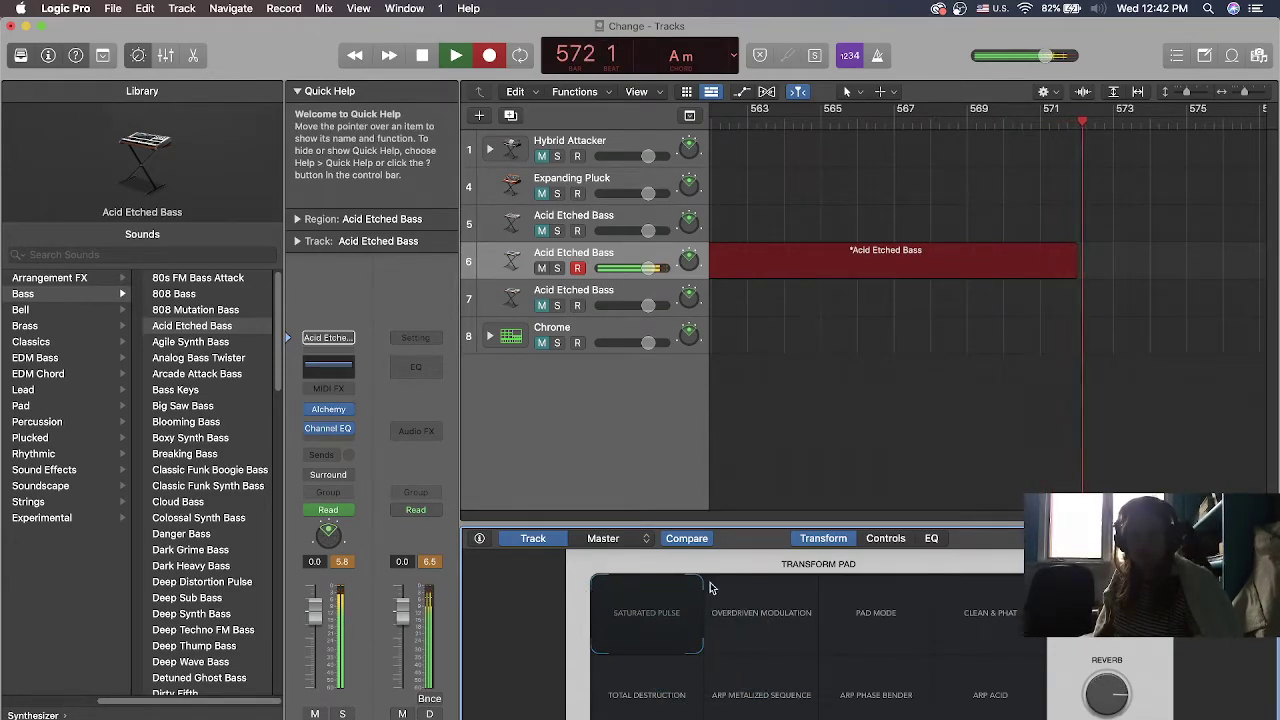
{"action": "left_click", "coordinate": [884, 536]}
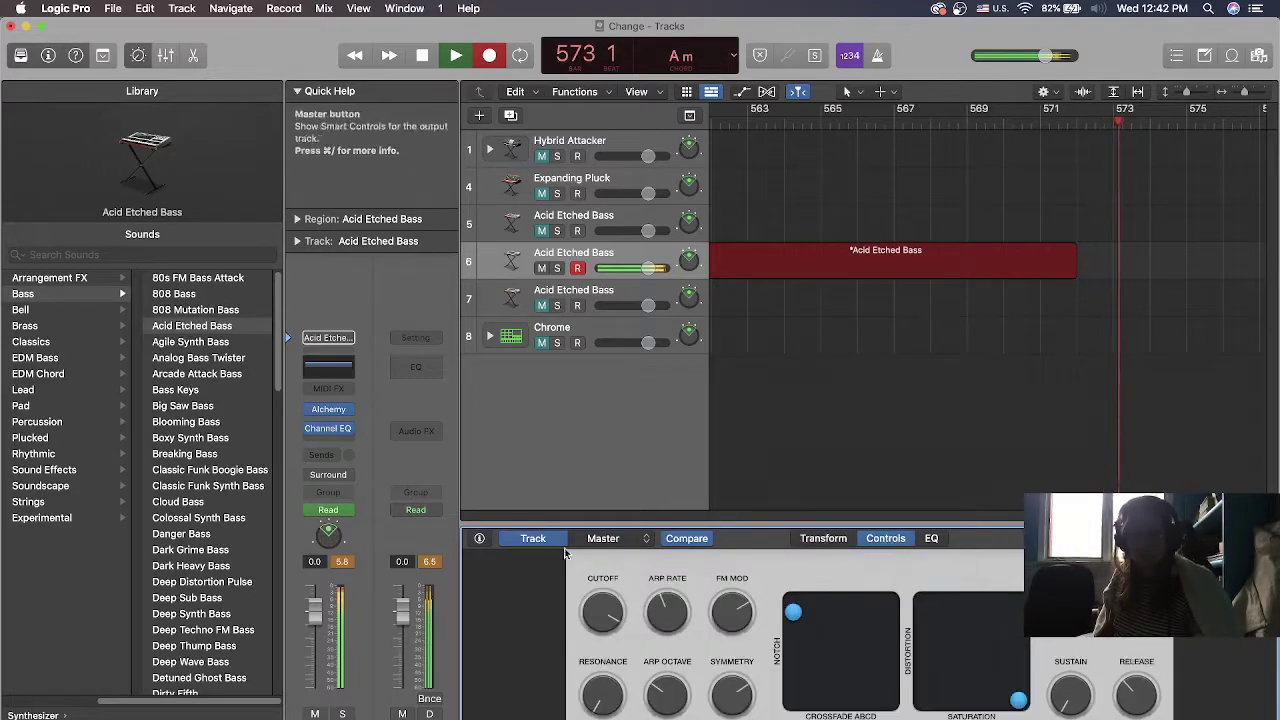
Lower Cutoff to about its middle and FM Mod to its minimum, move the Notch pad point to its upper-left corner, and set Resonance to 93.6 %
{"action": "left_click_drag", "start_coordinate": [600, 617], "coordinate": [627, 697]}
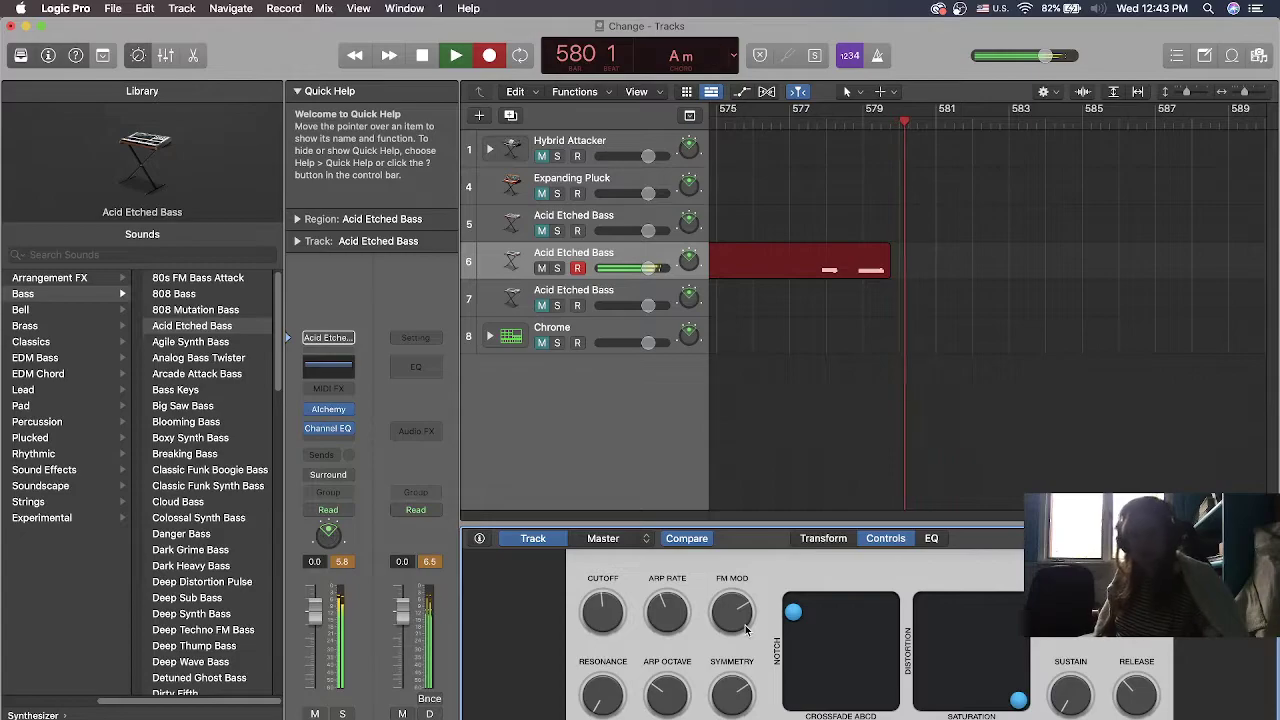
{"action": "left_click_drag", "start_coordinate": [795, 612], "coordinate": [747, 719]}
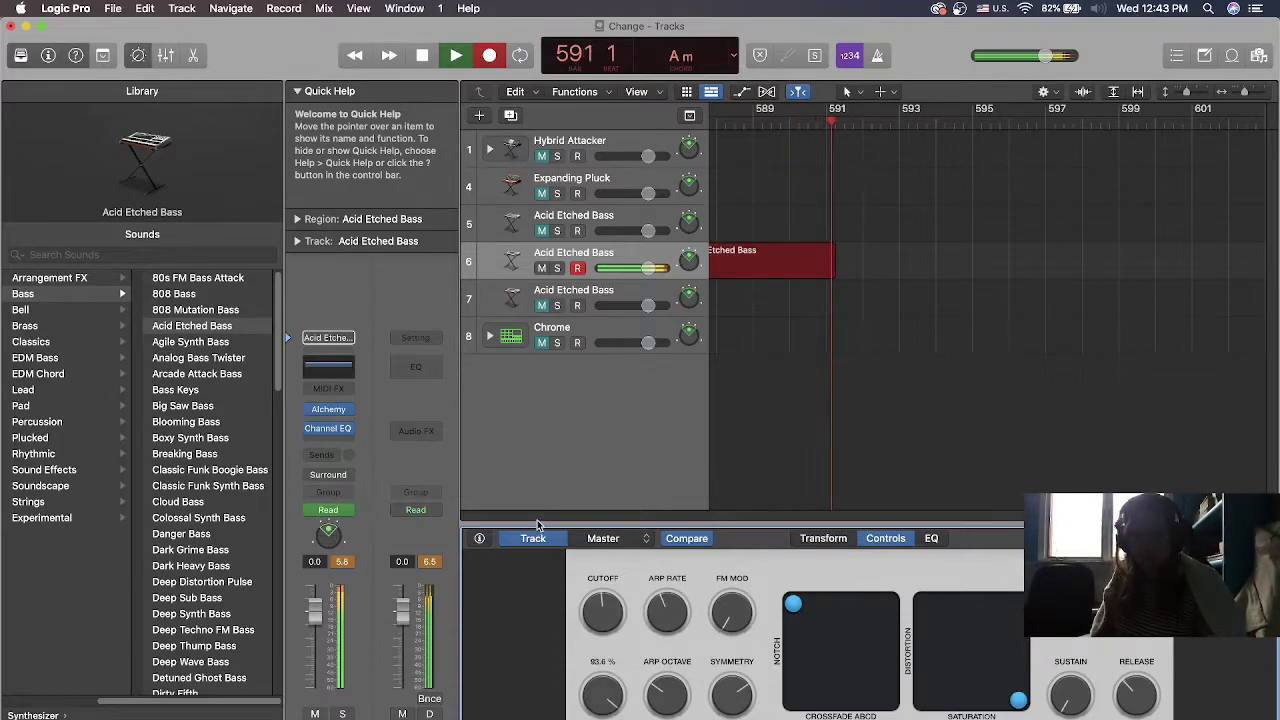
Shift the Transform Pad position between Total Destruction and Arp Metalized Sequence, then move the Distortion pad point to its lower-right corner
{"action": "left_click", "coordinate": [823, 539]}
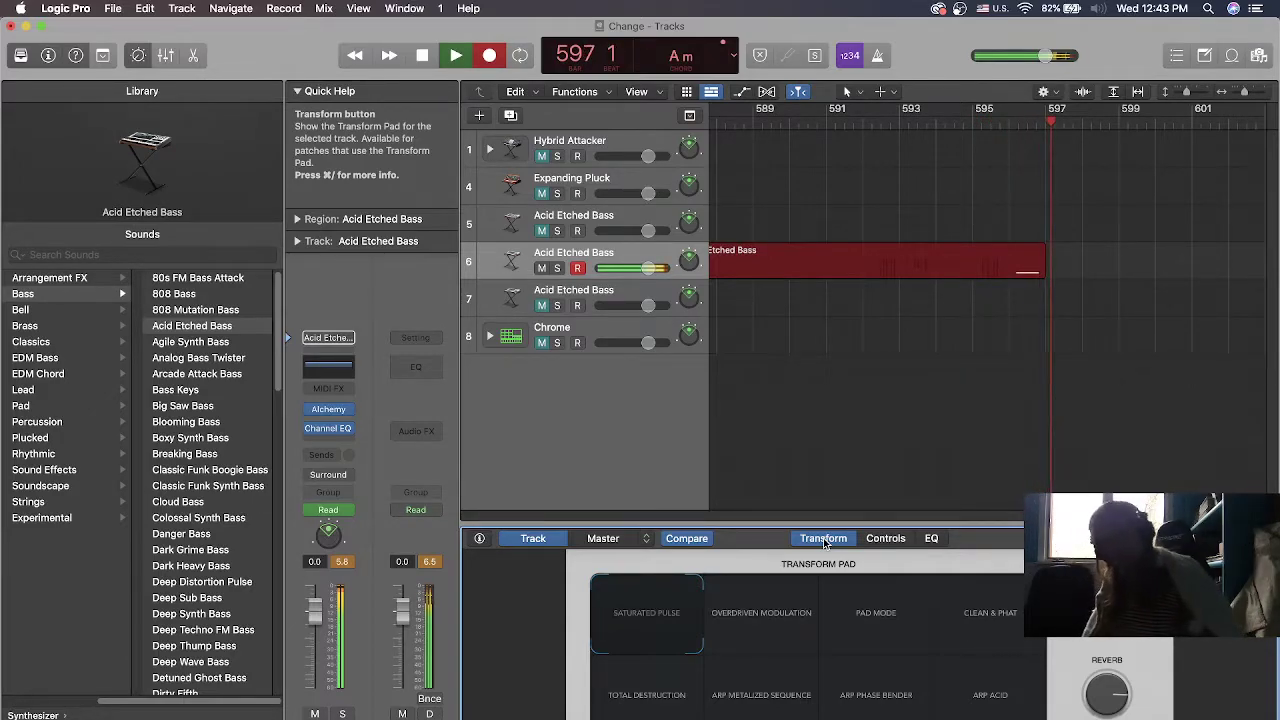
{"action": "left_click", "coordinate": [641, 694]}
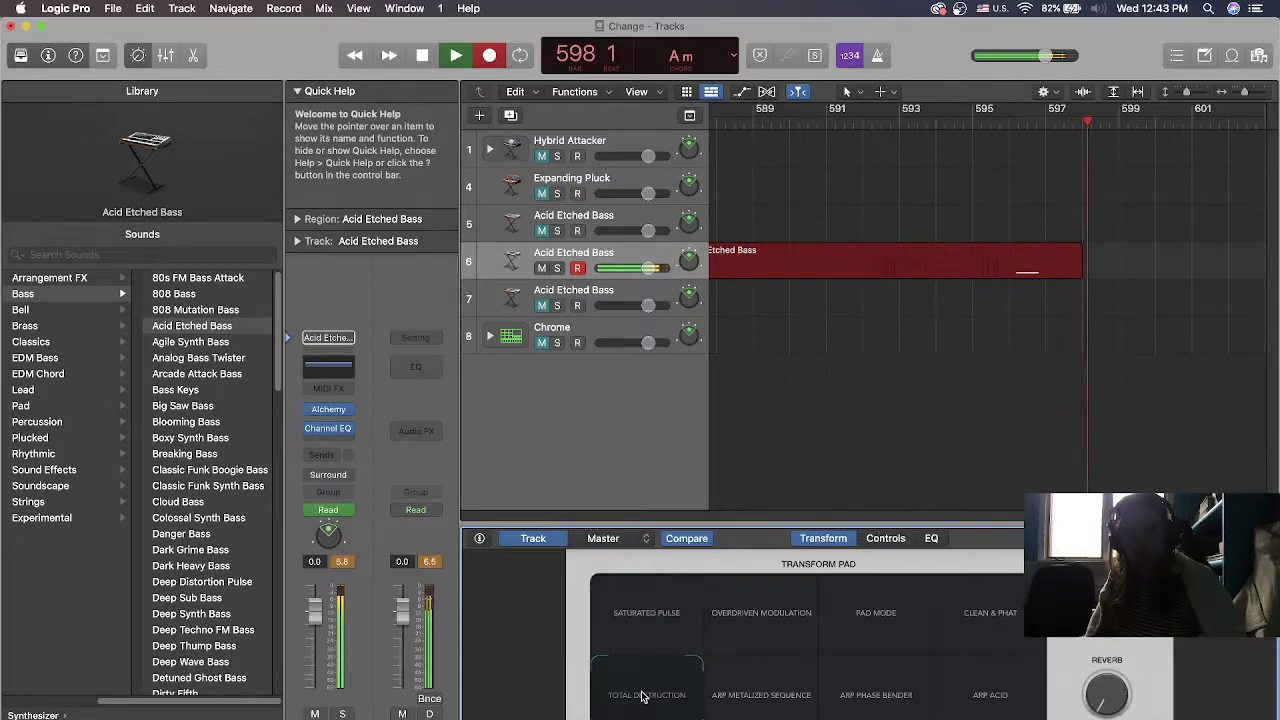
{"action": "left_click_drag", "start_coordinate": [663, 694], "coordinate": [727, 686]}
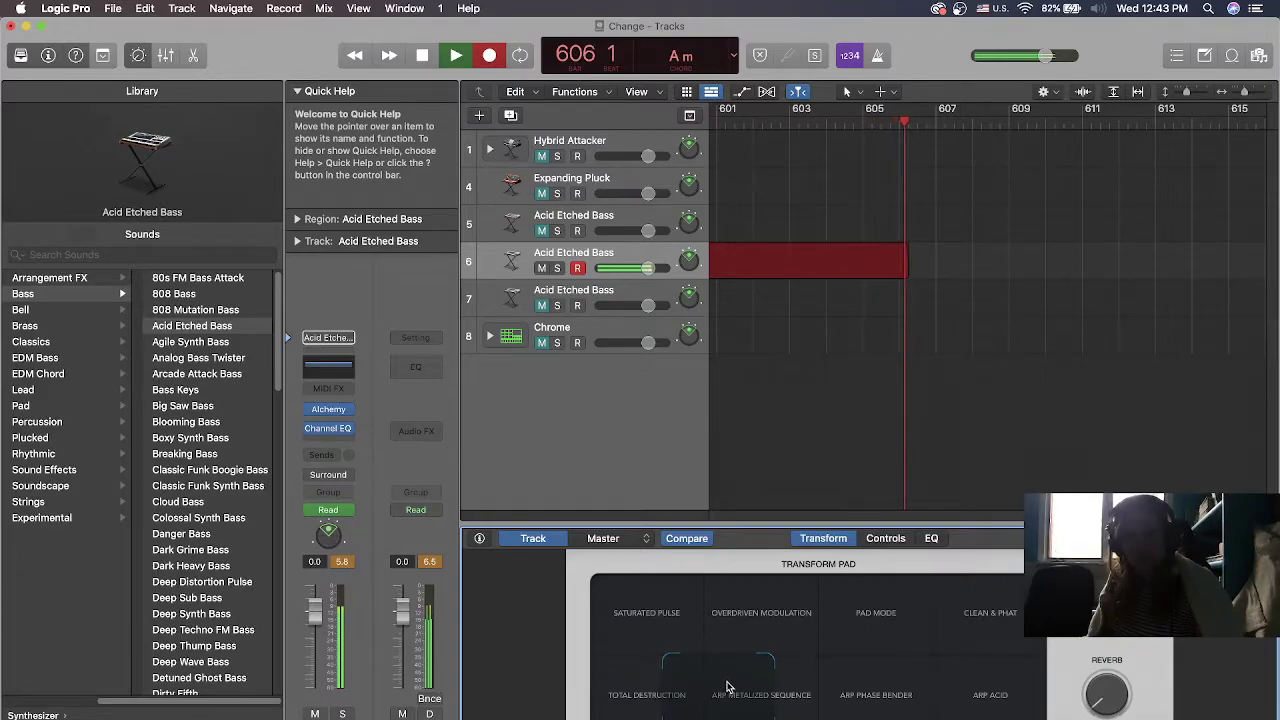
{"action": "left_click", "coordinate": [884, 538]}
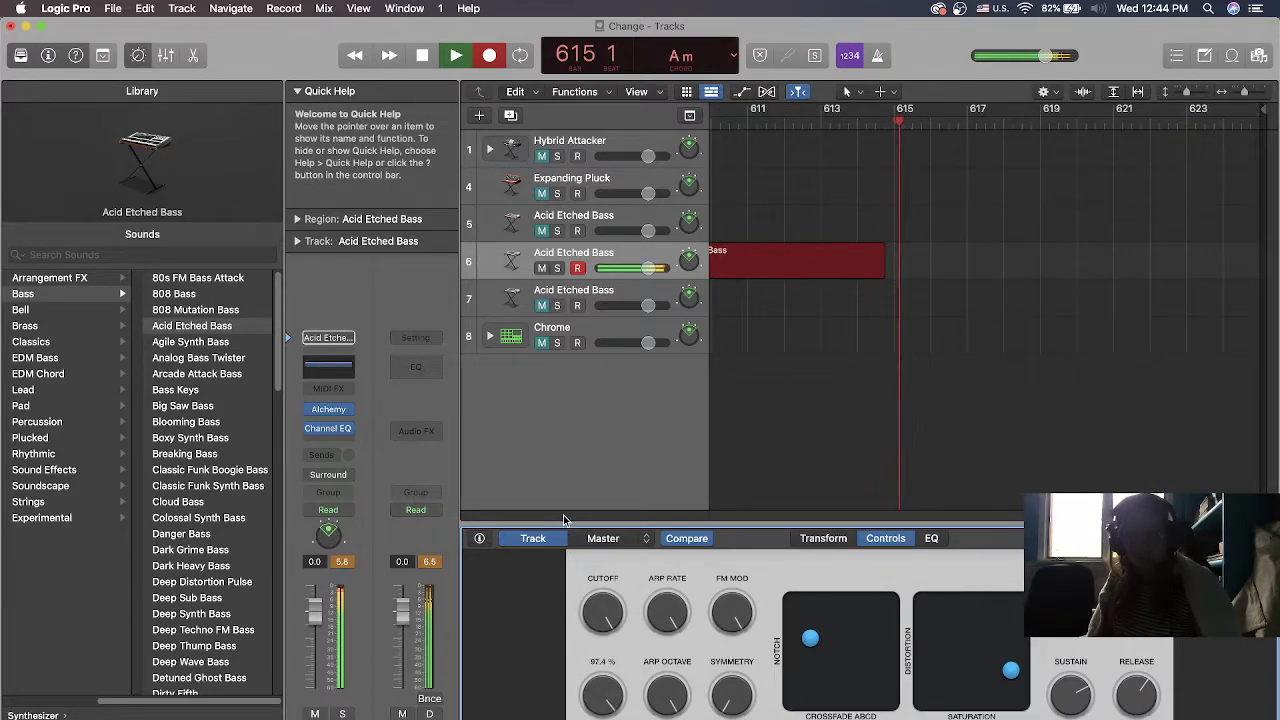
{"action": "left_click_drag", "start_coordinate": [981, 664], "coordinate": [1018, 700]}
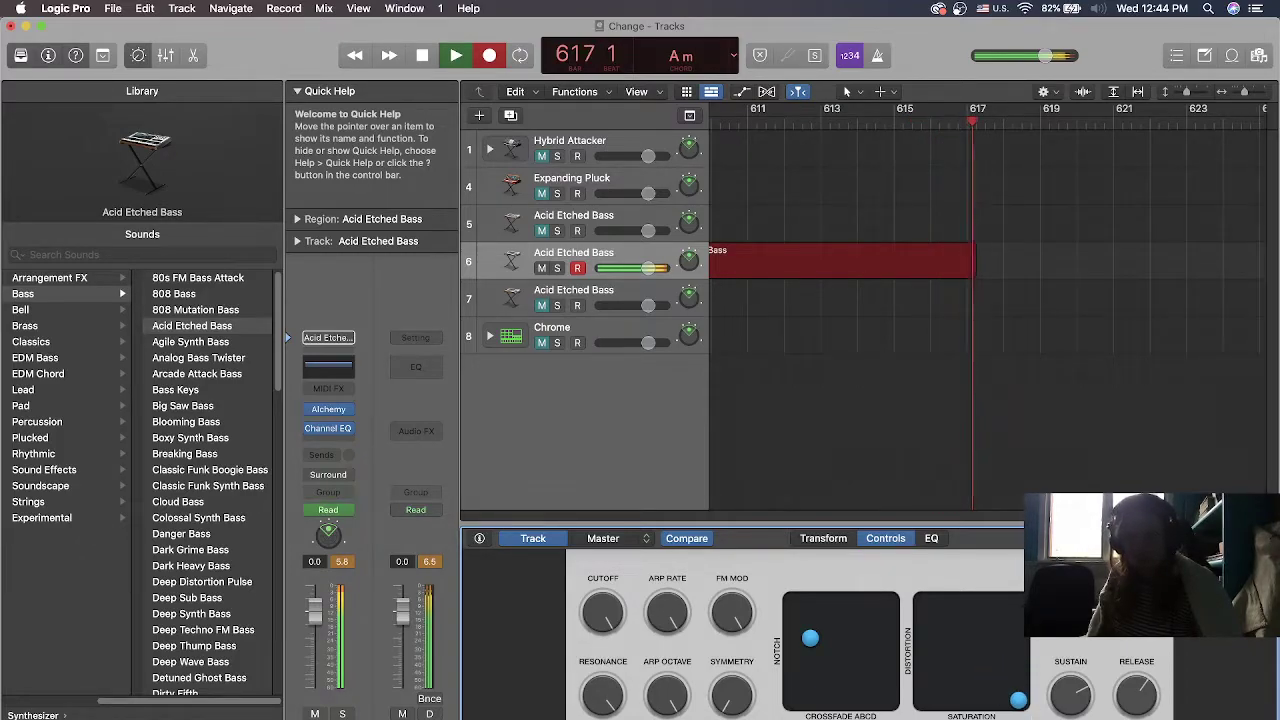
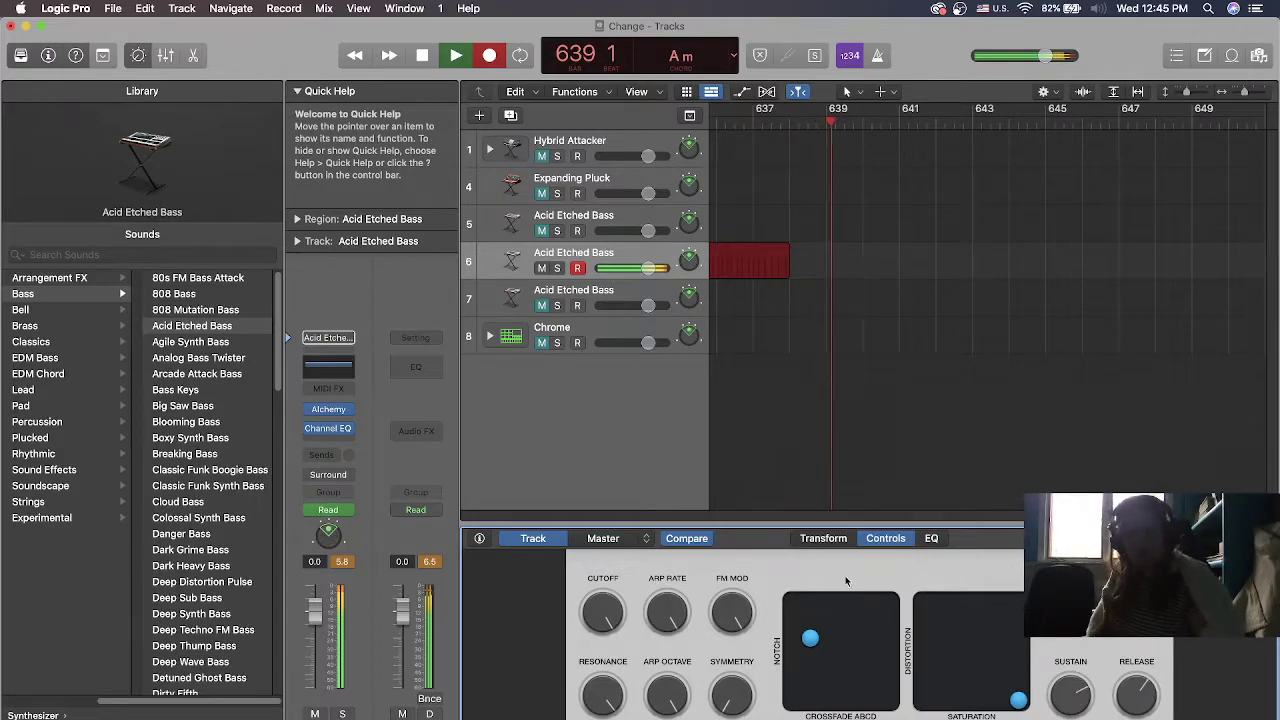
Raise the Reverb of the track 6 bass, then move the Notch pad point to its lower-right corner
{"action": "left_click", "coordinate": [823, 538]}
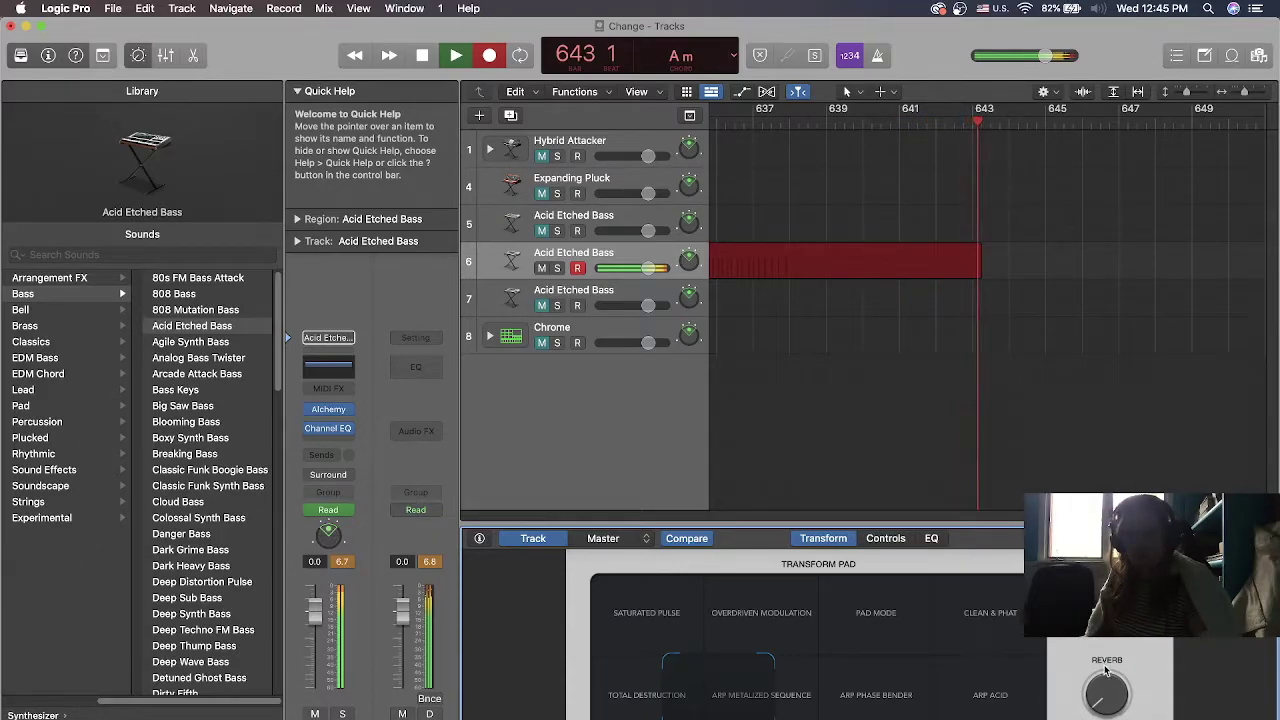
{"action": "left_click_drag", "start_coordinate": [1118, 698], "coordinate": [1118, 635]}
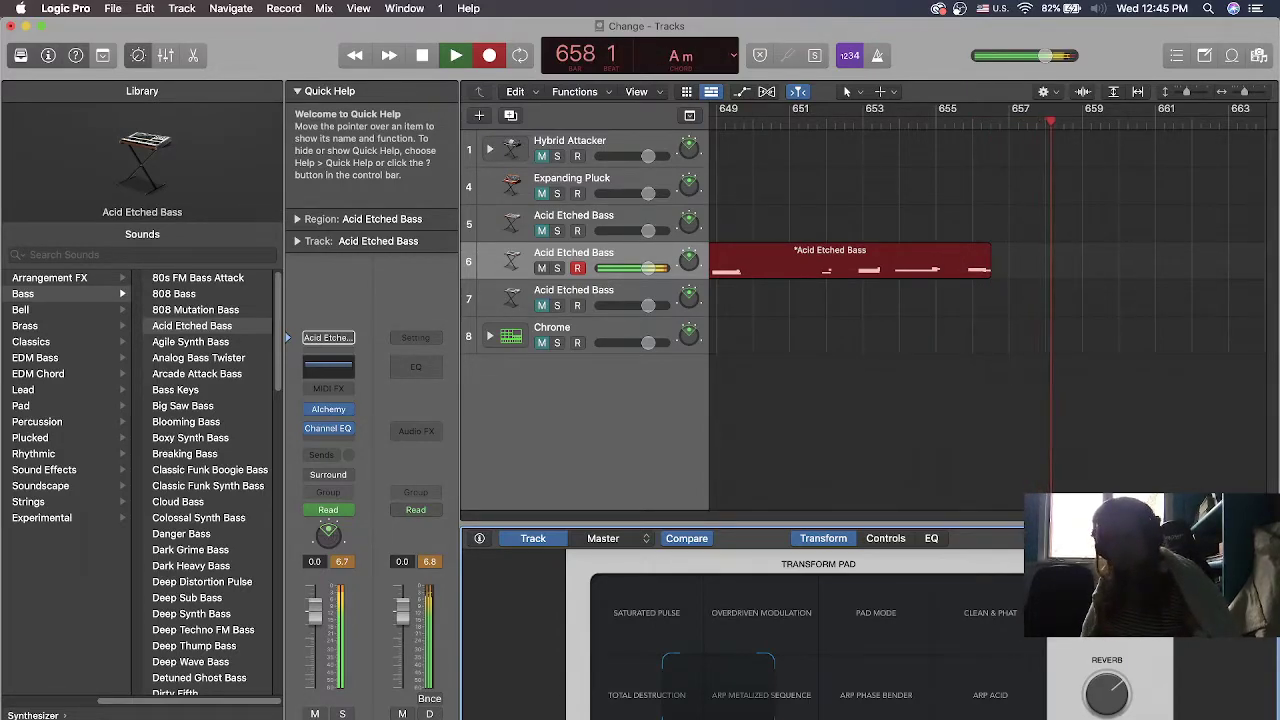
{"action": "left_click", "coordinate": [886, 538]}
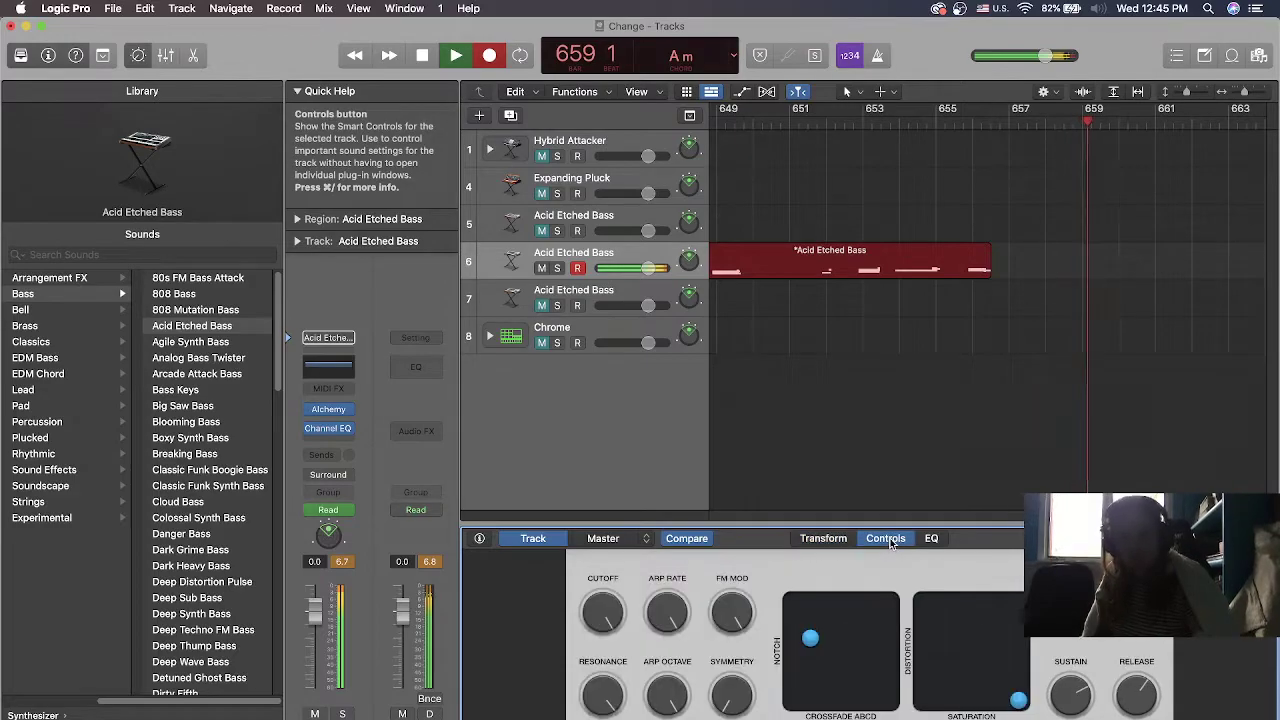
{"action": "left_click_drag", "start_coordinate": [813, 641], "coordinate": [888, 702]}
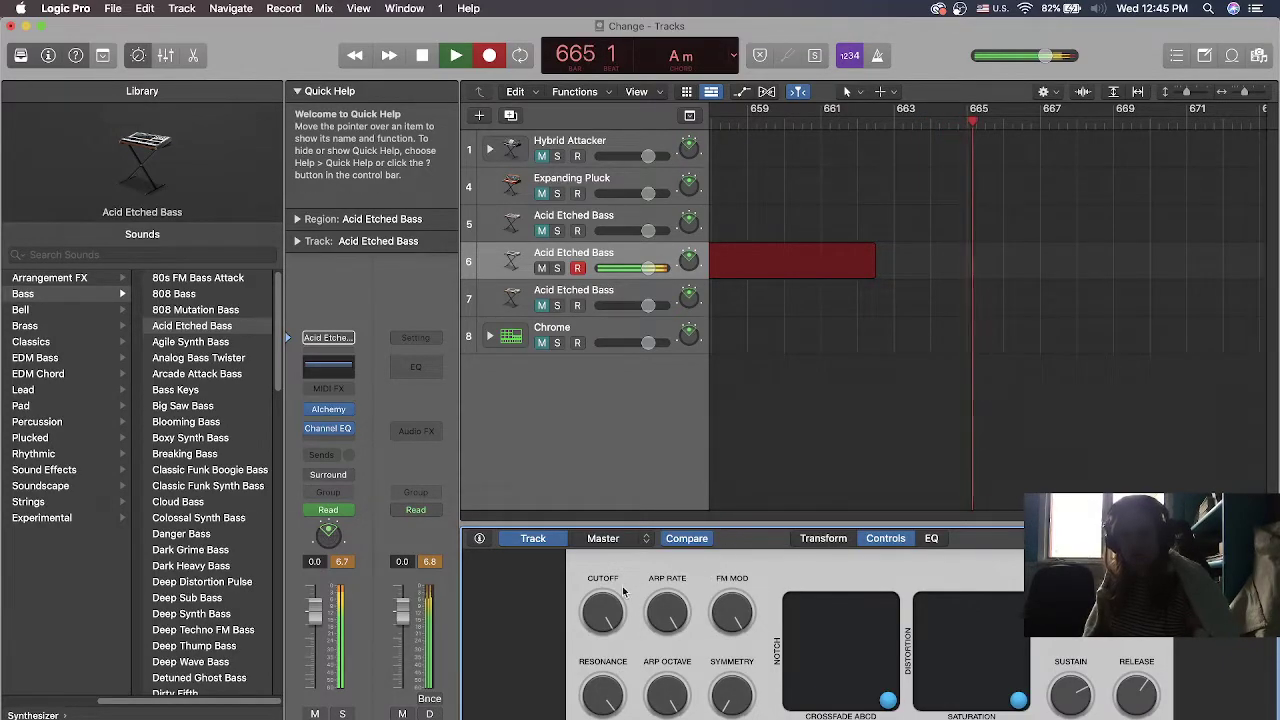
Sweep Cutoff of the track 6 bass down to its minimum, then raise it through 60.4 % to near its maximum
{"action": "left_click_drag", "start_coordinate": [597, 614], "coordinate": [606, 644]}
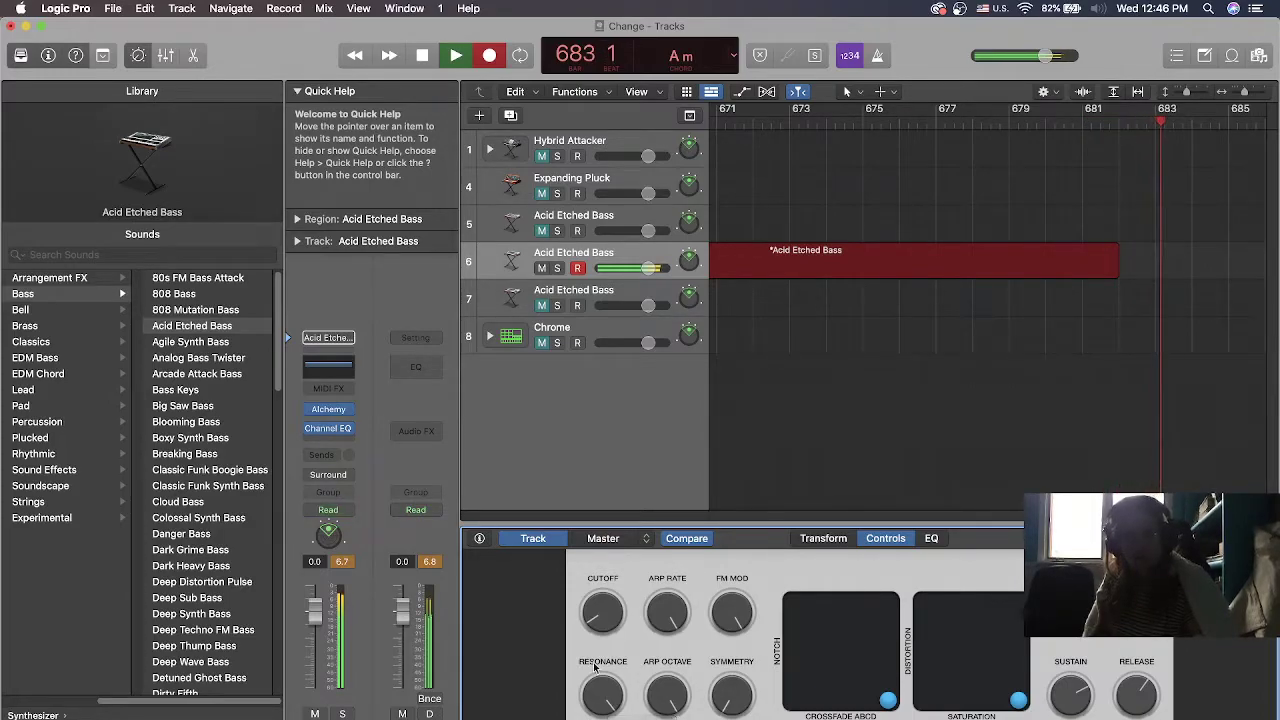
{"action": "left_click_drag", "start_coordinate": [590, 625], "coordinate": [607, 652]}
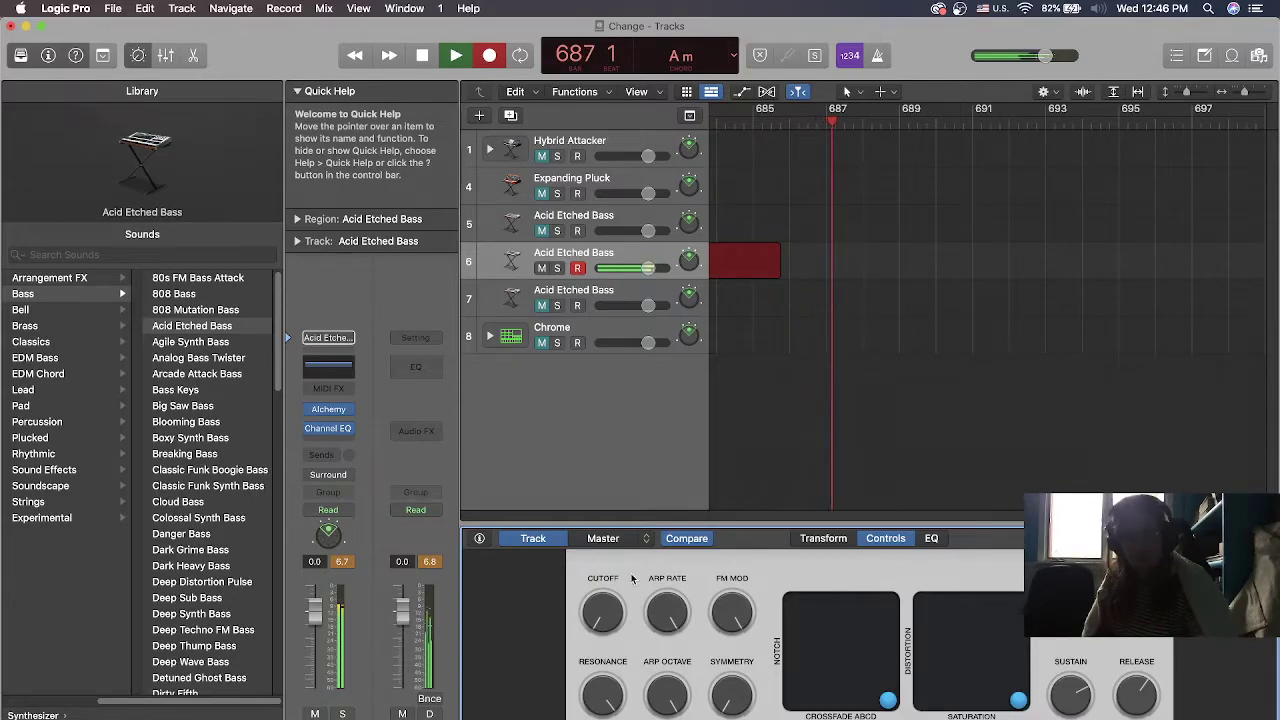
{"action": "left_click_drag", "start_coordinate": [602, 610], "coordinate": [521, 489]}
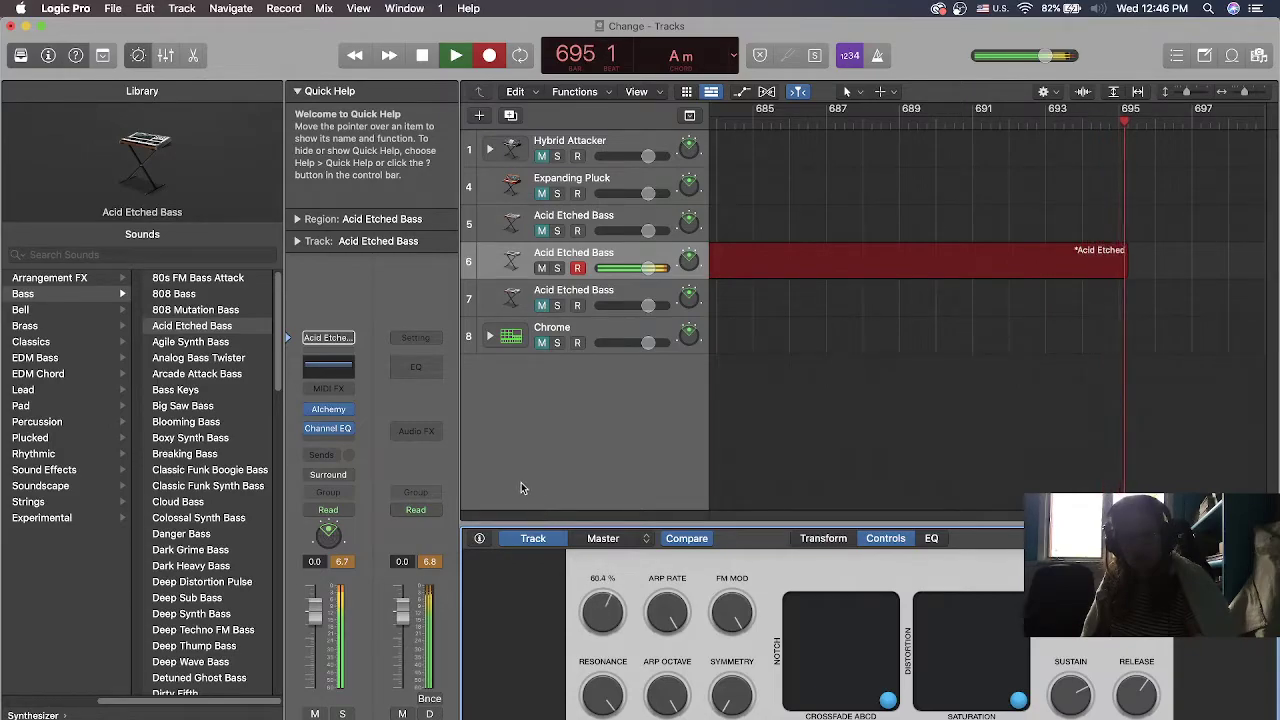
{"action": "left_click_drag", "start_coordinate": [513, 437], "coordinate": [514, 421]}
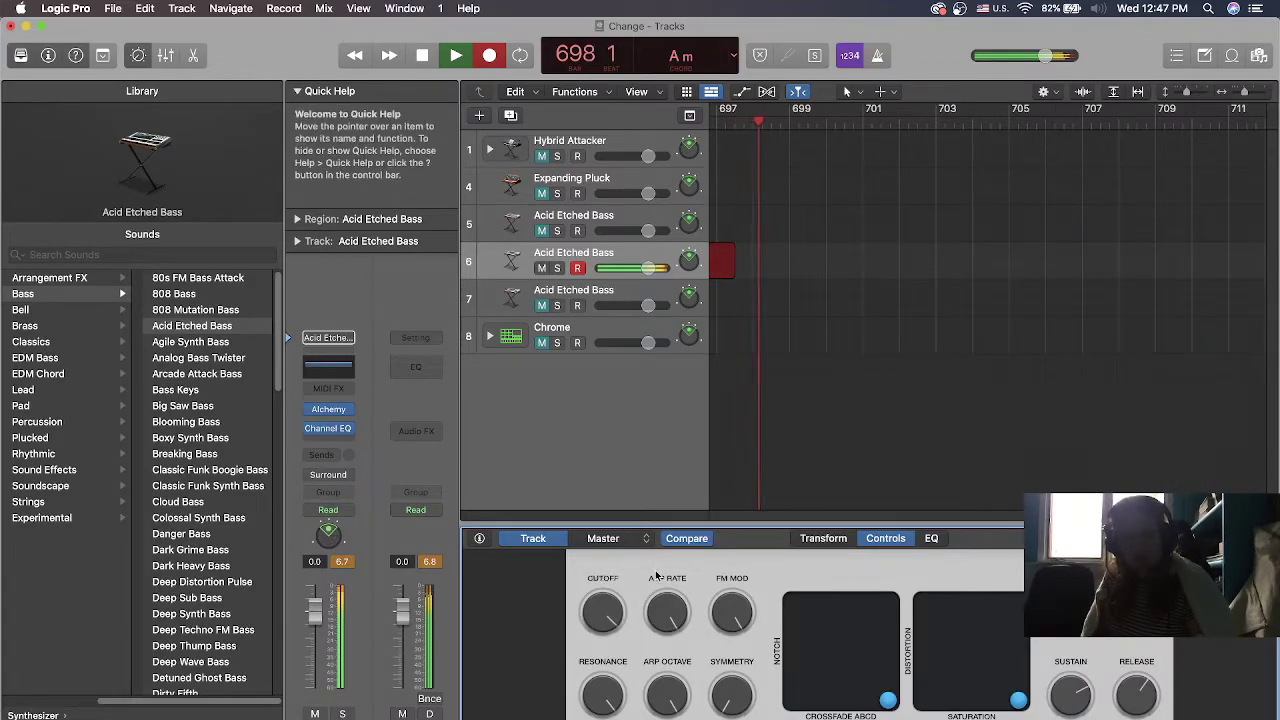
Turn Arp Octave of the track 6 bass down partway and set Symmetry to 100 % and FM Mod to 0.0 %
{"action": "left_click_drag", "start_coordinate": [670, 610], "coordinate": [731, 670]}
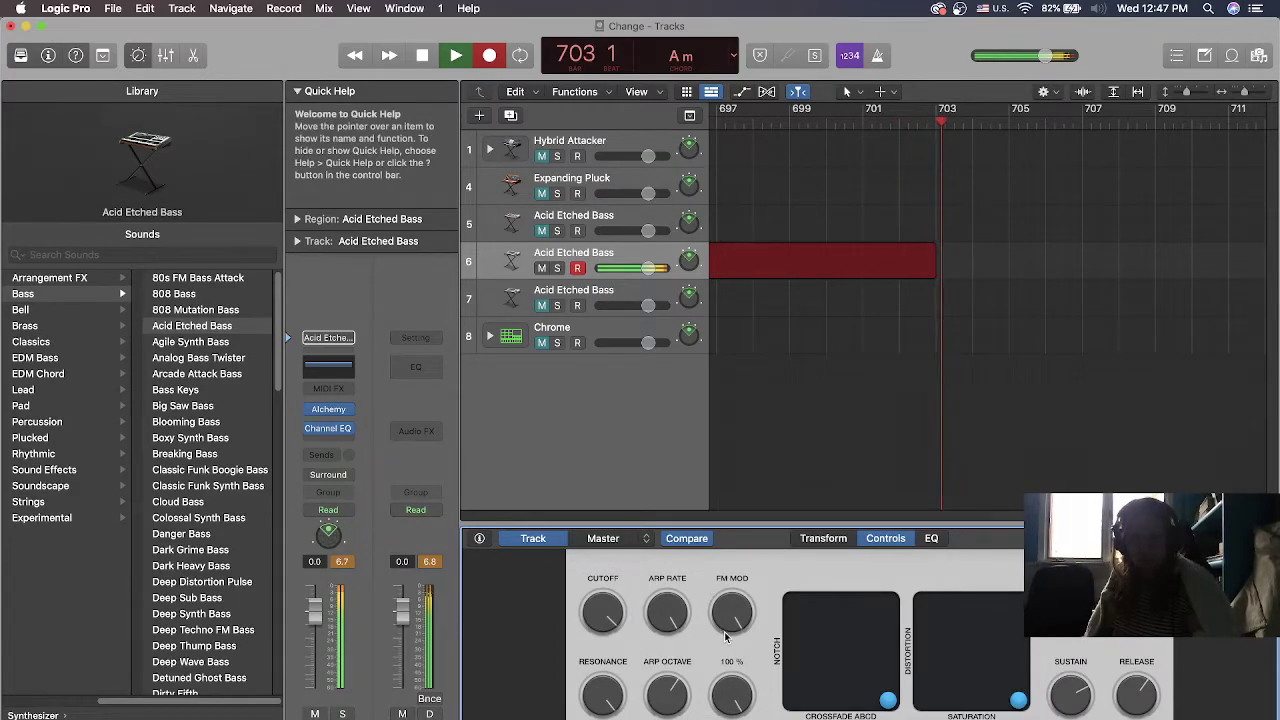
{"action": "left_click_drag", "start_coordinate": [731, 612], "coordinate": [731, 638]}
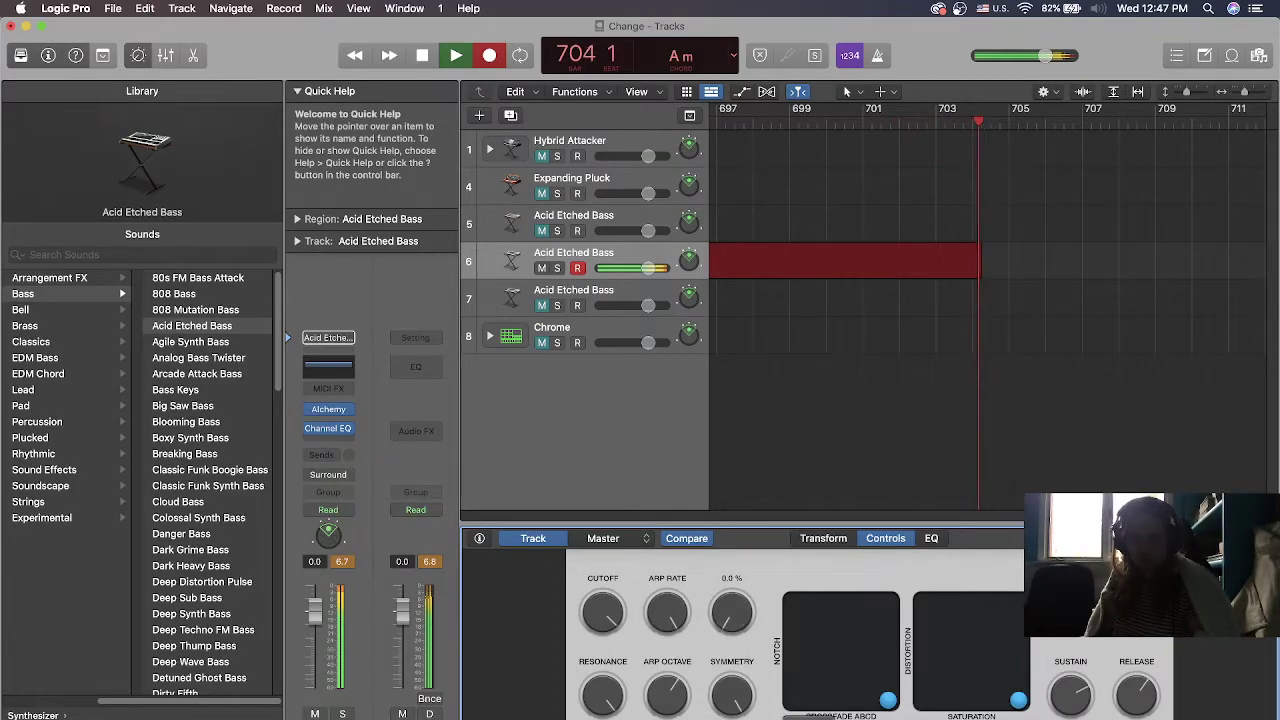
Move the Notch pad point to its upper-left corner and the Distortion pad point to the lower left, then turn Sustain down to its minimum
{"action": "left_click_drag", "start_coordinate": [886, 705], "coordinate": [756, 573]}
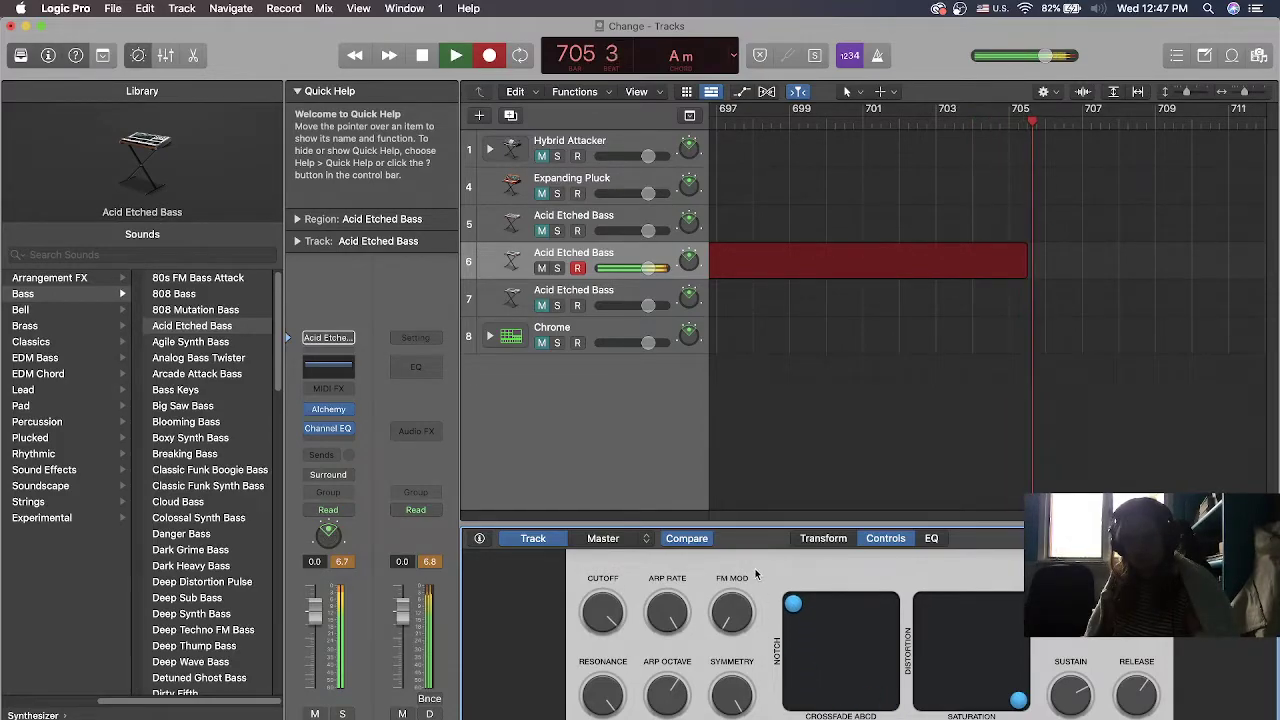
{"action": "left_click_drag", "start_coordinate": [1016, 700], "coordinate": [909, 669]}
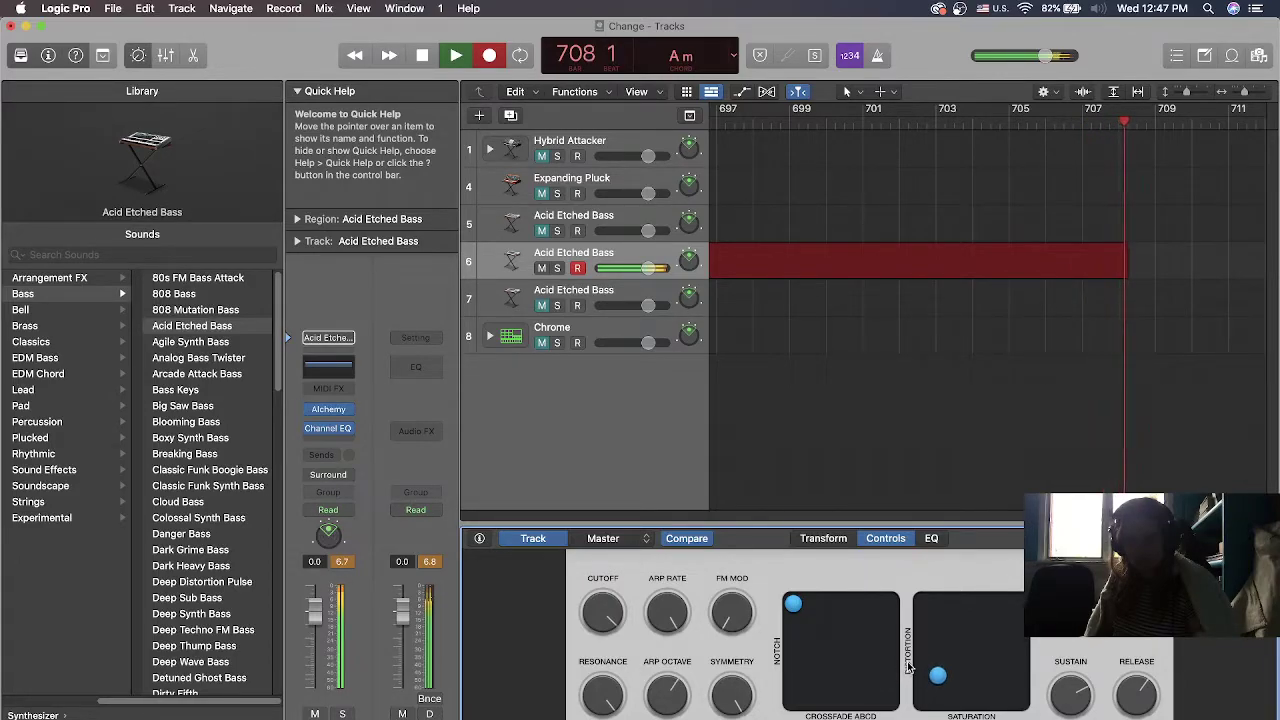
{"action": "mouse_move", "coordinate": [1068, 690]}
{"action": "left_mouse_down"}
{"action": "mouse_move", "coordinate": [1068, 666]}
{"action": "mouse_move", "coordinate": [1070, 700]}
{"action": "left_mouse_up"}
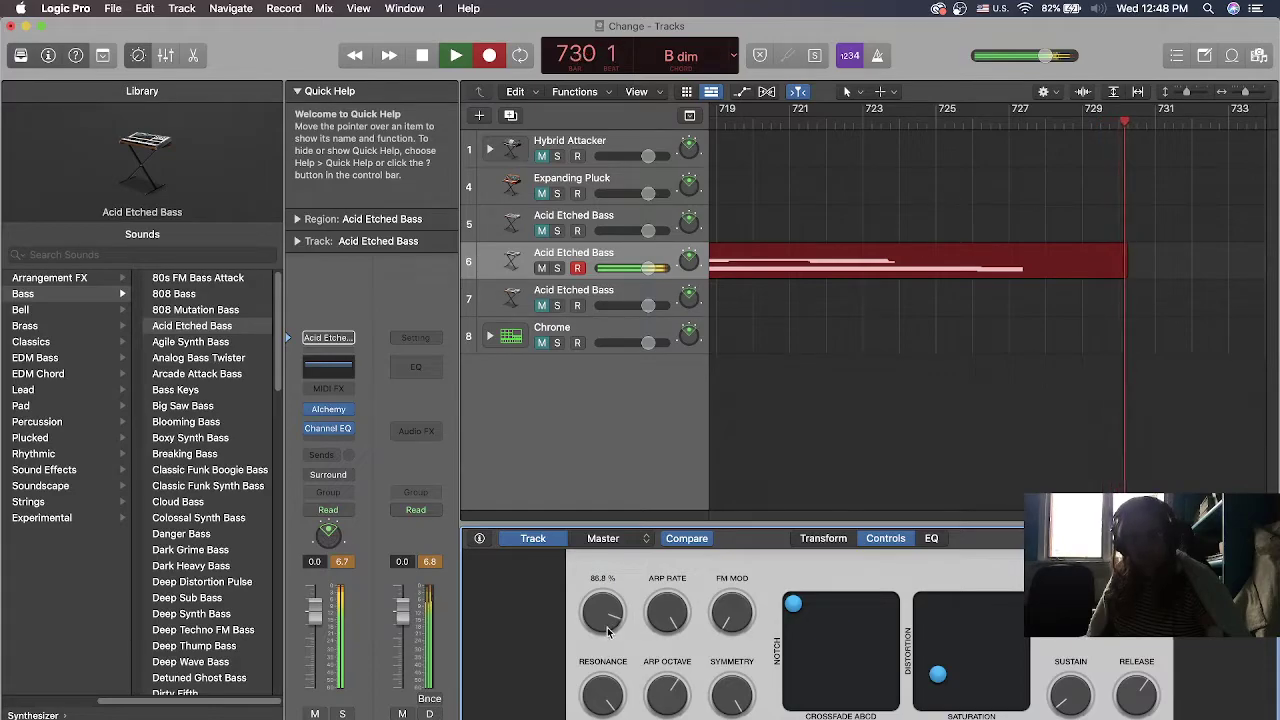
Lower Cutoff of the track 6 bass to 35.6 % and raise it again, then turn Resonance down to its minimum
{"action": "left_click_drag", "start_coordinate": [627, 683], "coordinate": [628, 716]}
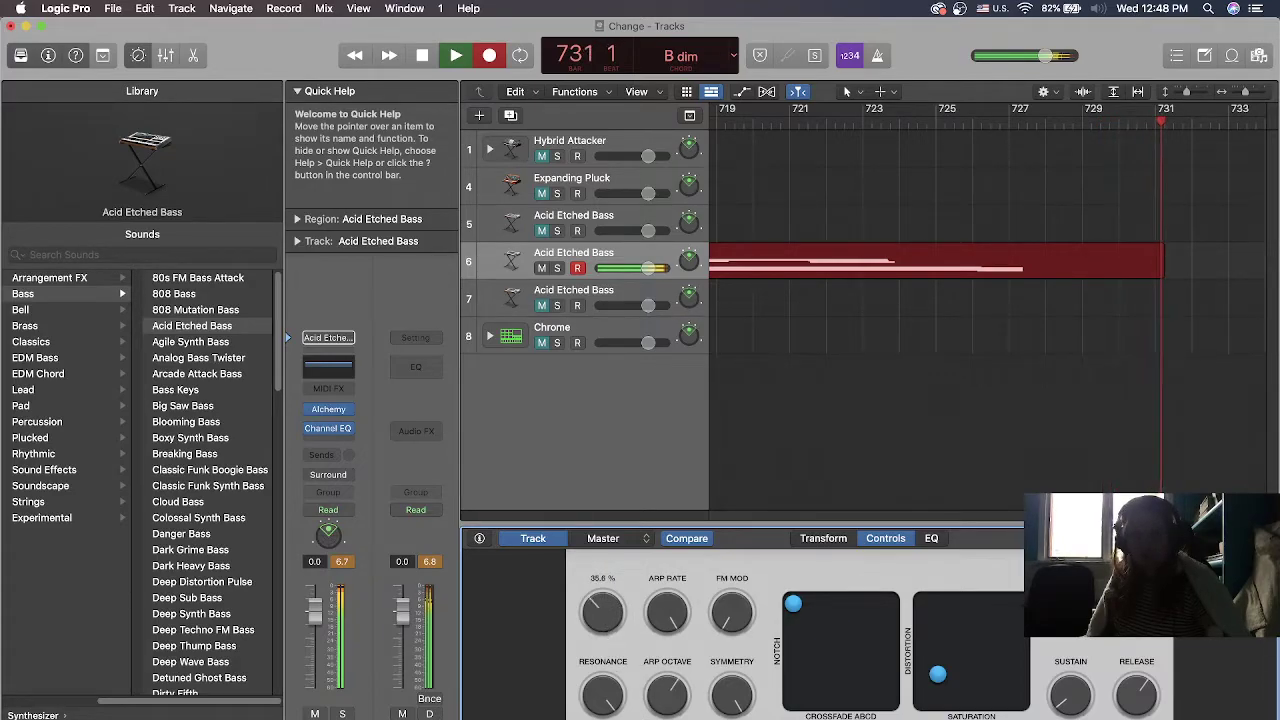
{"action": "left_click_drag", "start_coordinate": [588, 615], "coordinate": [588, 555]}
{"action": "left_click_drag", "start_coordinate": [608, 688], "coordinate": [612, 716]}
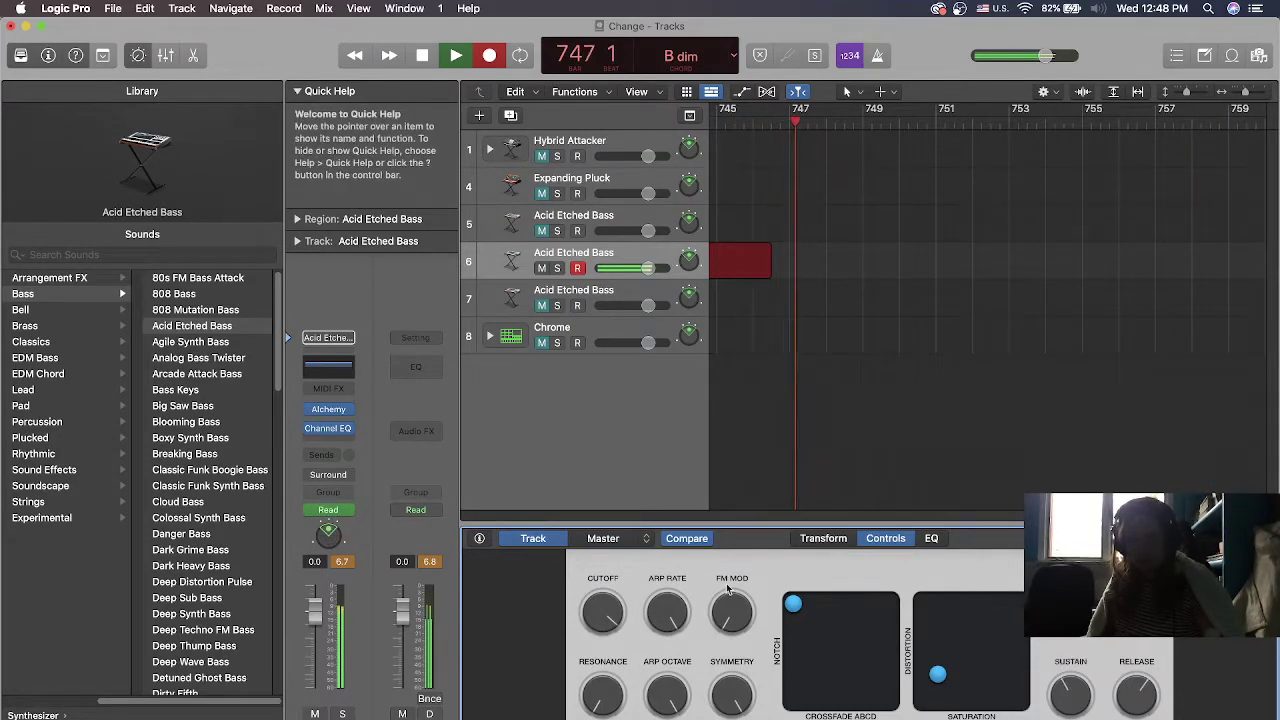
Move the Transform Pad point of the track 6 bass fully onto Arp Metalized Sequence
{"action": "left_click", "coordinate": [820, 539]}
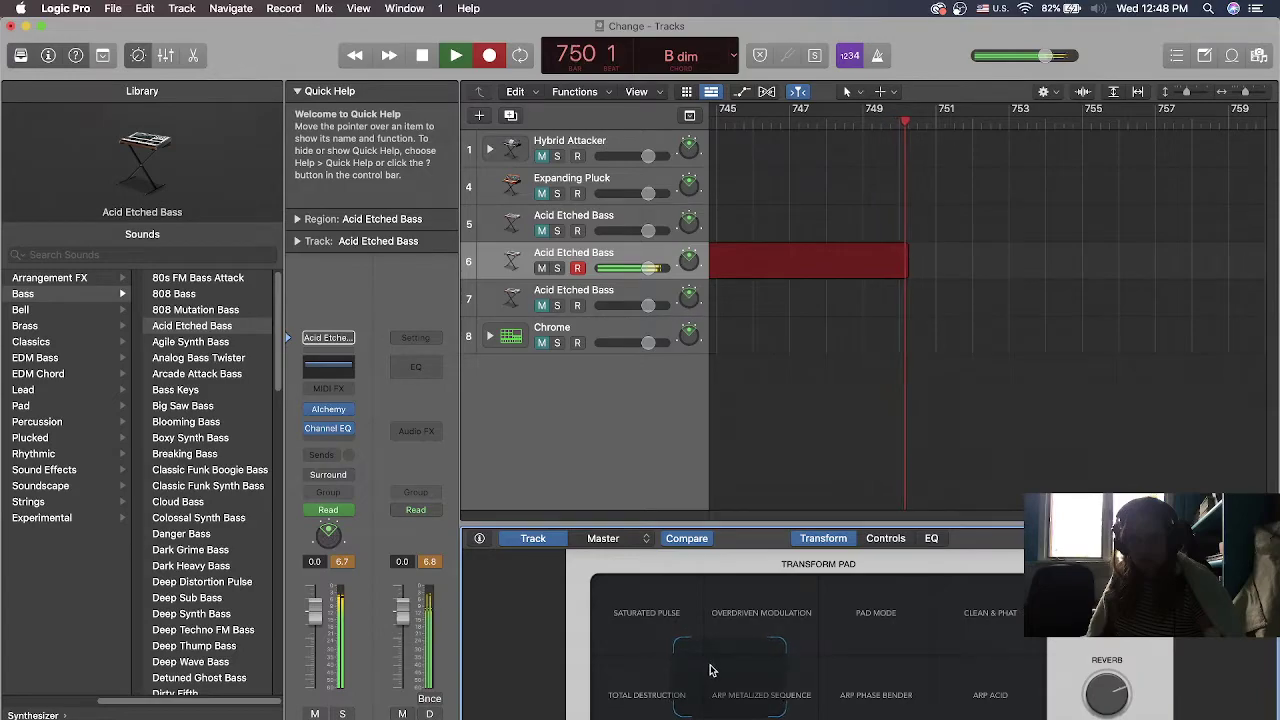
{"action": "left_click_drag", "start_coordinate": [714, 668], "coordinate": [738, 695]}
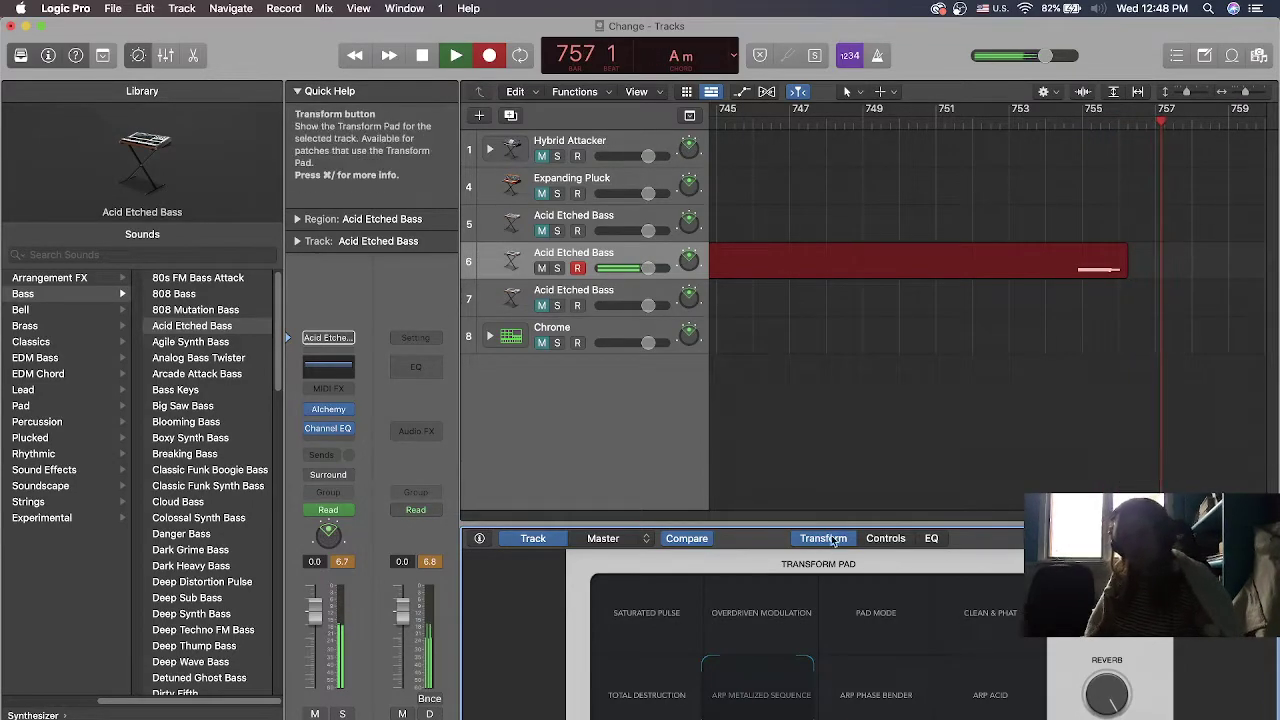
{"action": "left_click", "coordinate": [874, 540]}
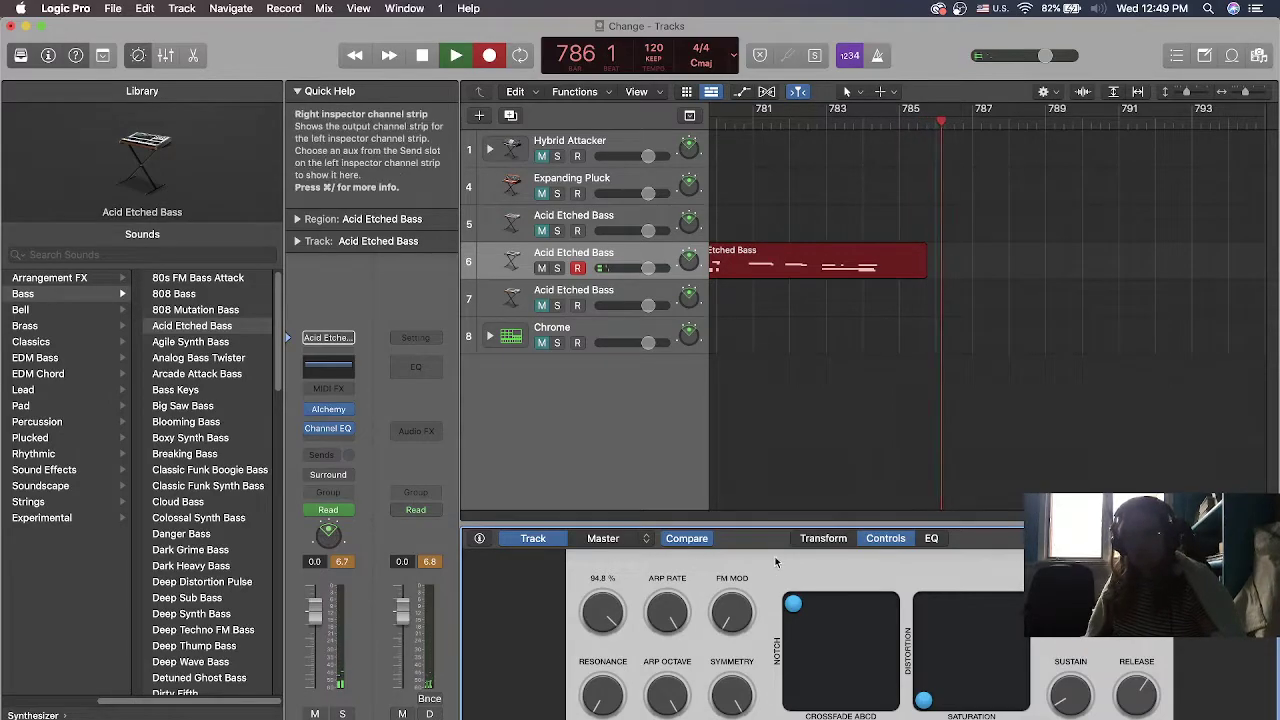
Shift the track 6 bass from Total Destruction to Arp Metalized Sequence in the Transform Pad and turn Reverb down to its minimum
{"action": "left_click", "coordinate": [821, 540]}
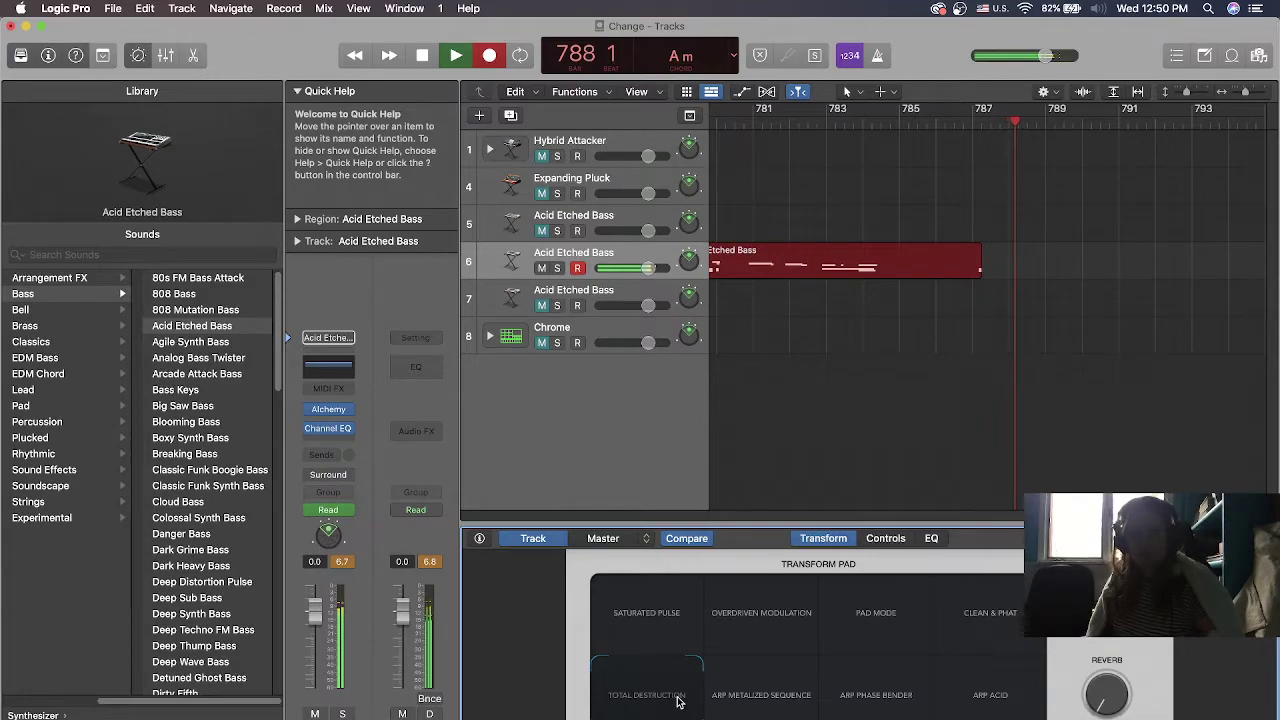
{"action": "left_click_drag", "start_coordinate": [677, 702], "coordinate": [793, 706]}
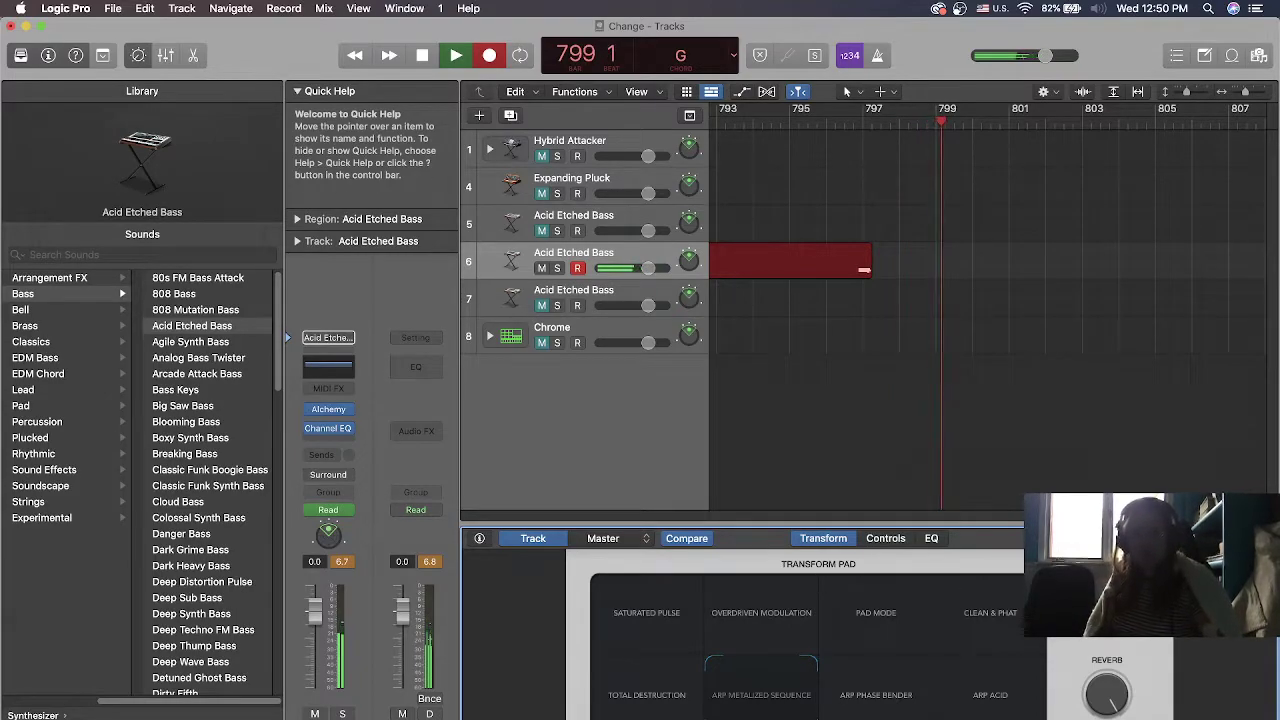
{"action": "mouse_move", "coordinate": [1107, 705]}
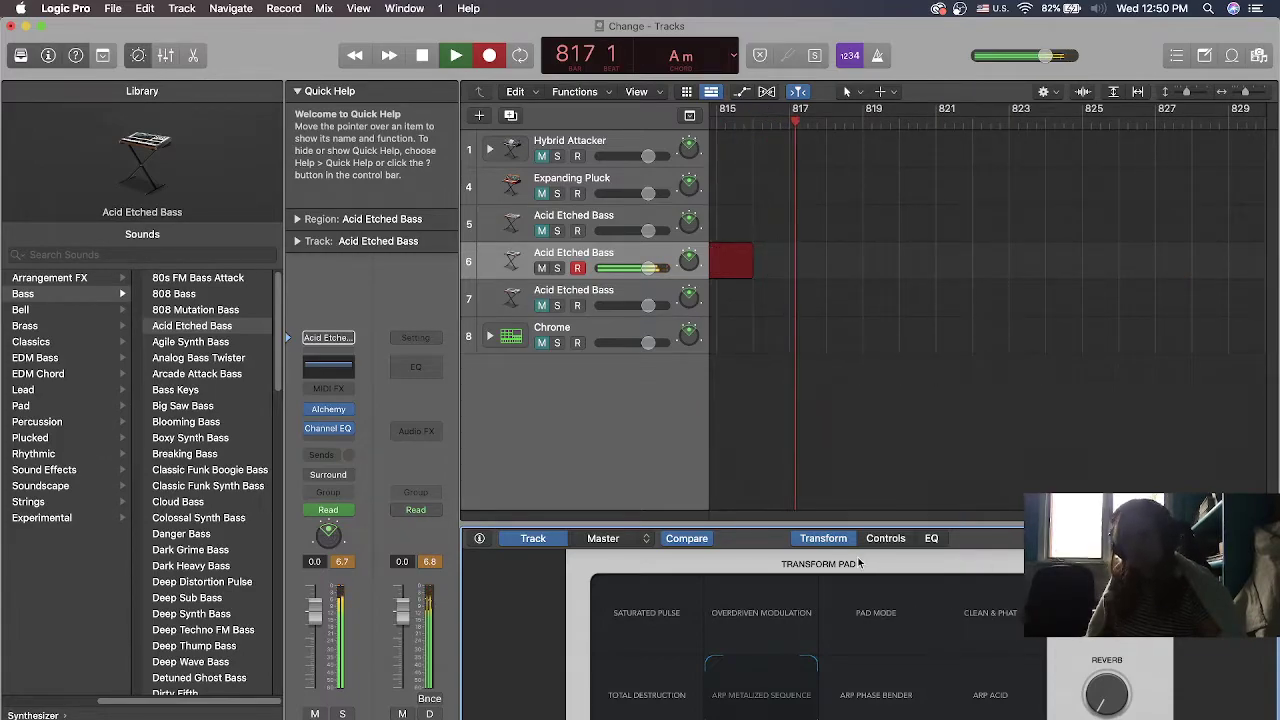
Sweep the Distortion pad point of the track 6 bass around, return it to the lower-left corner, and raise Cutoff
{"action": "left_click", "coordinate": [884, 540]}
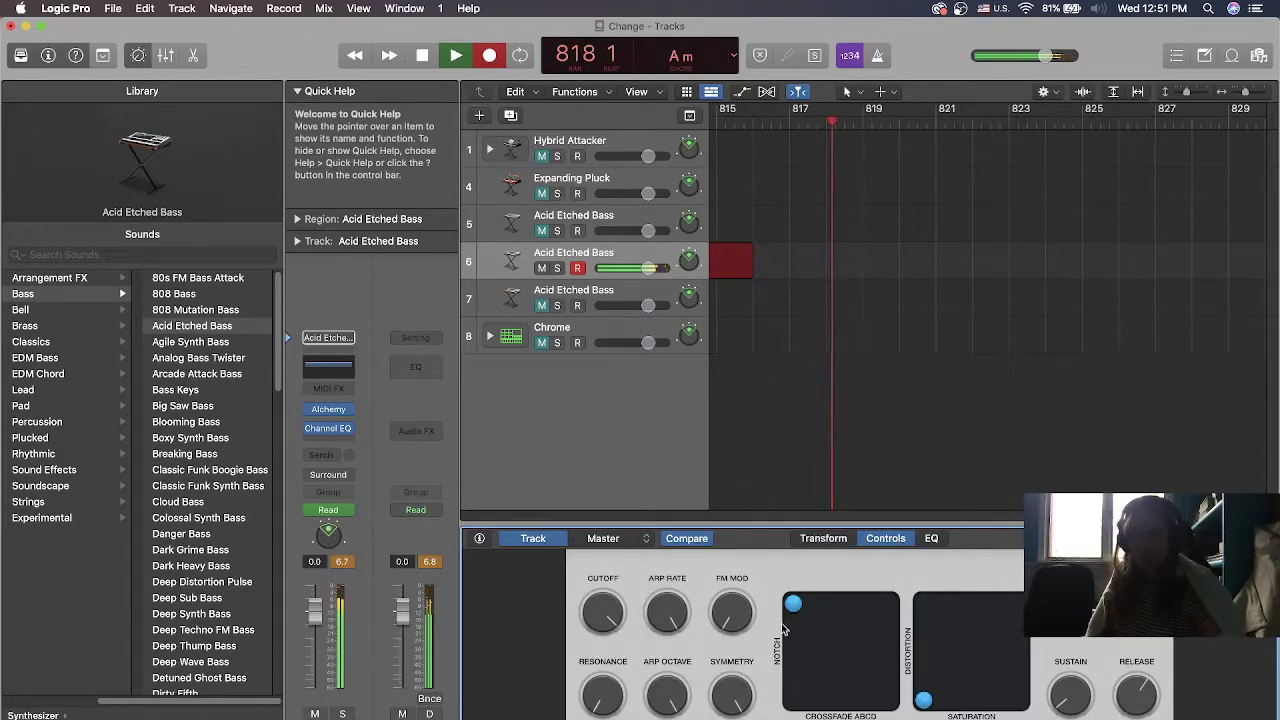
{"action": "left_click_drag", "start_coordinate": [925, 697], "coordinate": [1060, 714]}
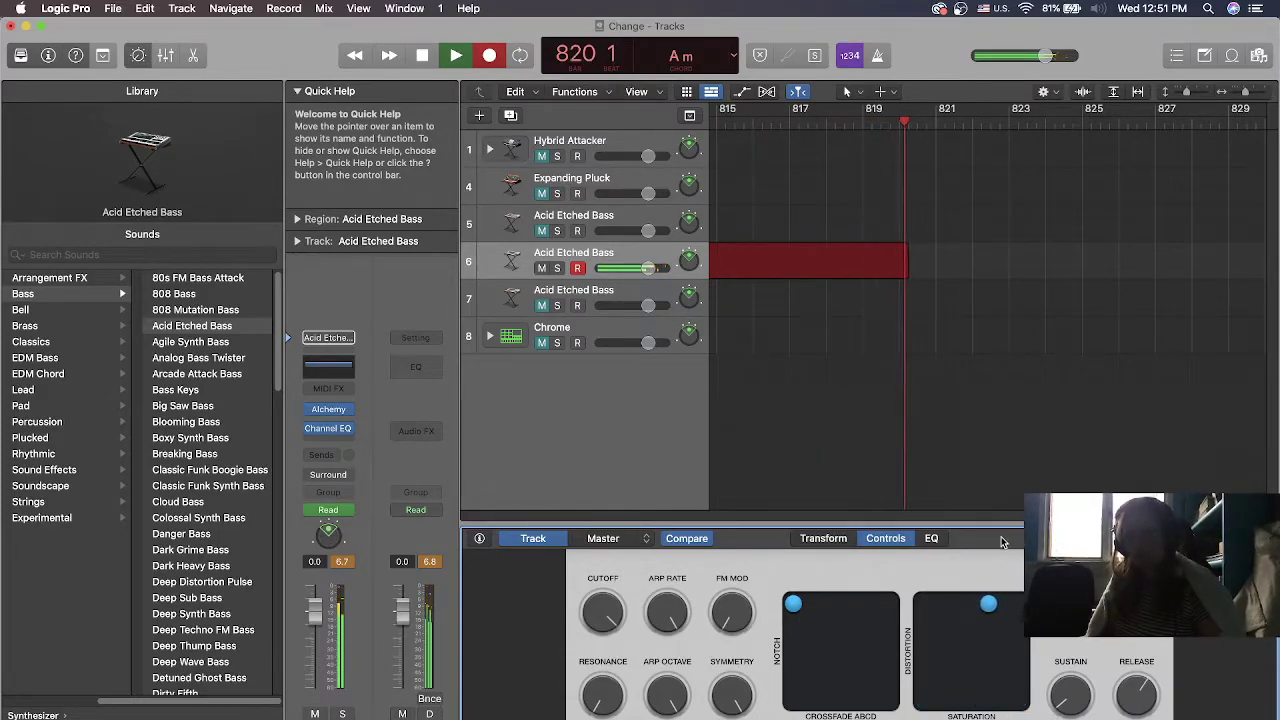
{"action": "left_click", "coordinate": [923, 700]}
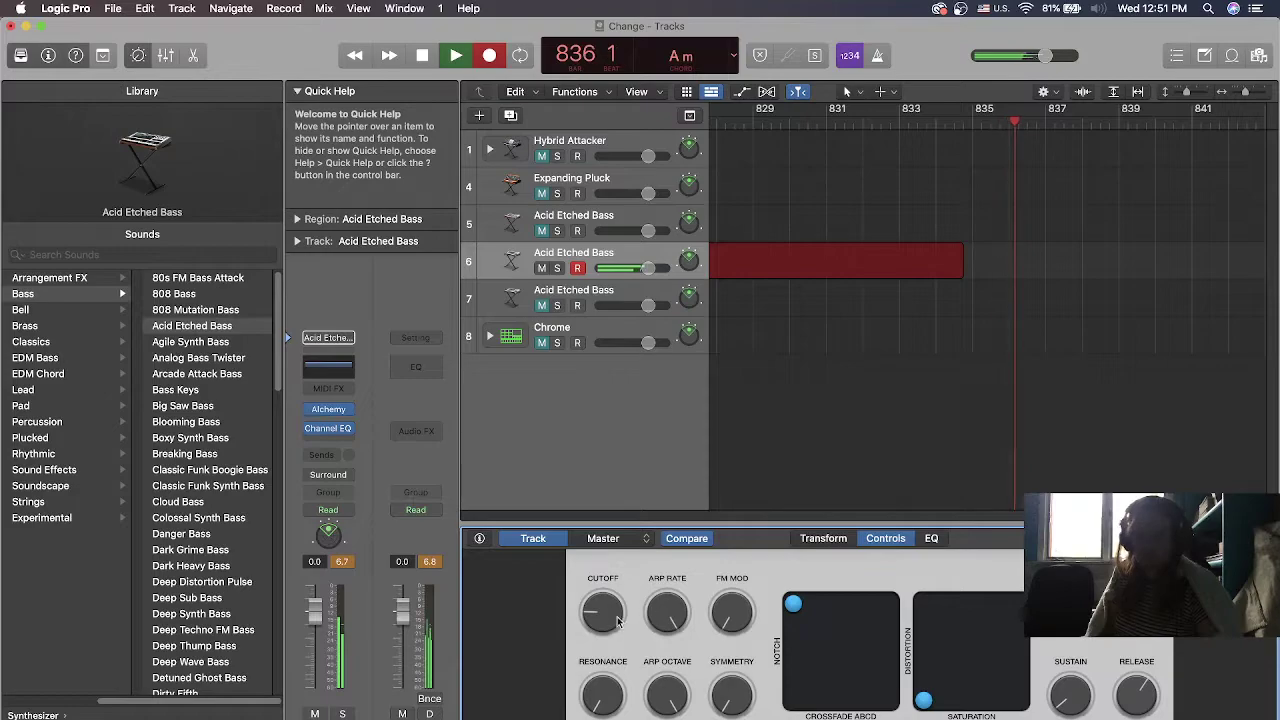
{"action": "left_click_drag", "start_coordinate": [592, 617], "coordinate": [660, 558]}
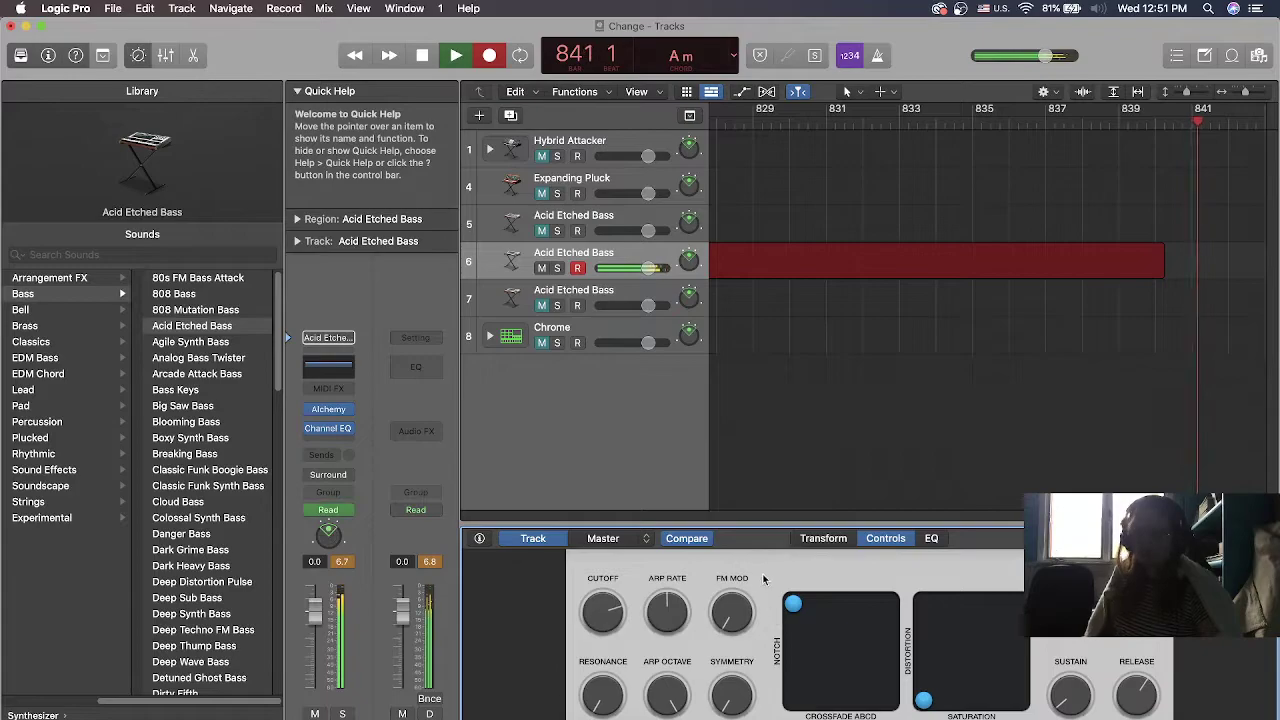
Place the Transform Pad point between Total Destruction and Arp Metalized Sequence, then move the Distortion pad point to its lower-right corner
{"action": "left_click", "coordinate": [823, 538]}
{"action": "mouse_move", "coordinate": [739, 645]}
{"action": "left_mouse_down"}
{"action": "mouse_move", "coordinate": [788, 705]}
{"action": "mouse_move", "coordinate": [825, 684]}
{"action": "mouse_move", "coordinate": [850, 698]}
{"action": "mouse_move", "coordinate": [712, 672]}
{"action": "mouse_move", "coordinate": [796, 648]}
{"action": "mouse_move", "coordinate": [760, 650]}
{"action": "mouse_move", "coordinate": [716, 710]}
{"action": "left_mouse_up"}
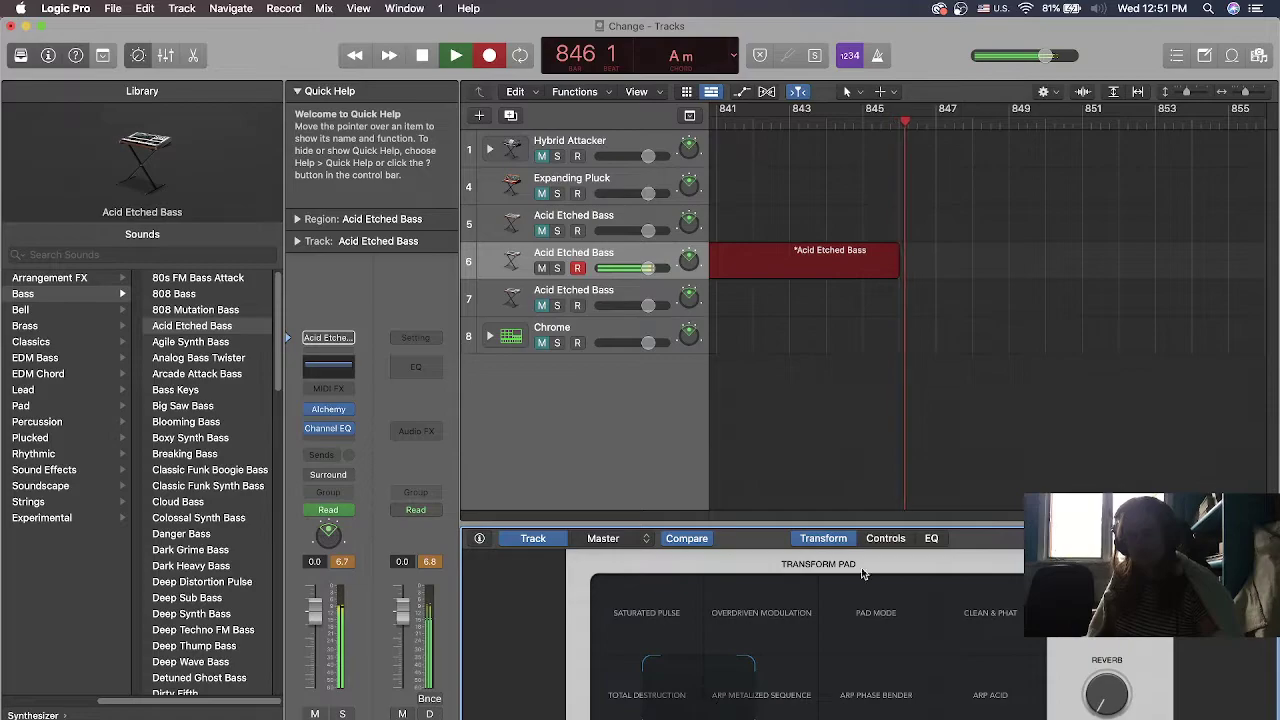
{"action": "left_click", "coordinate": [885, 538]}
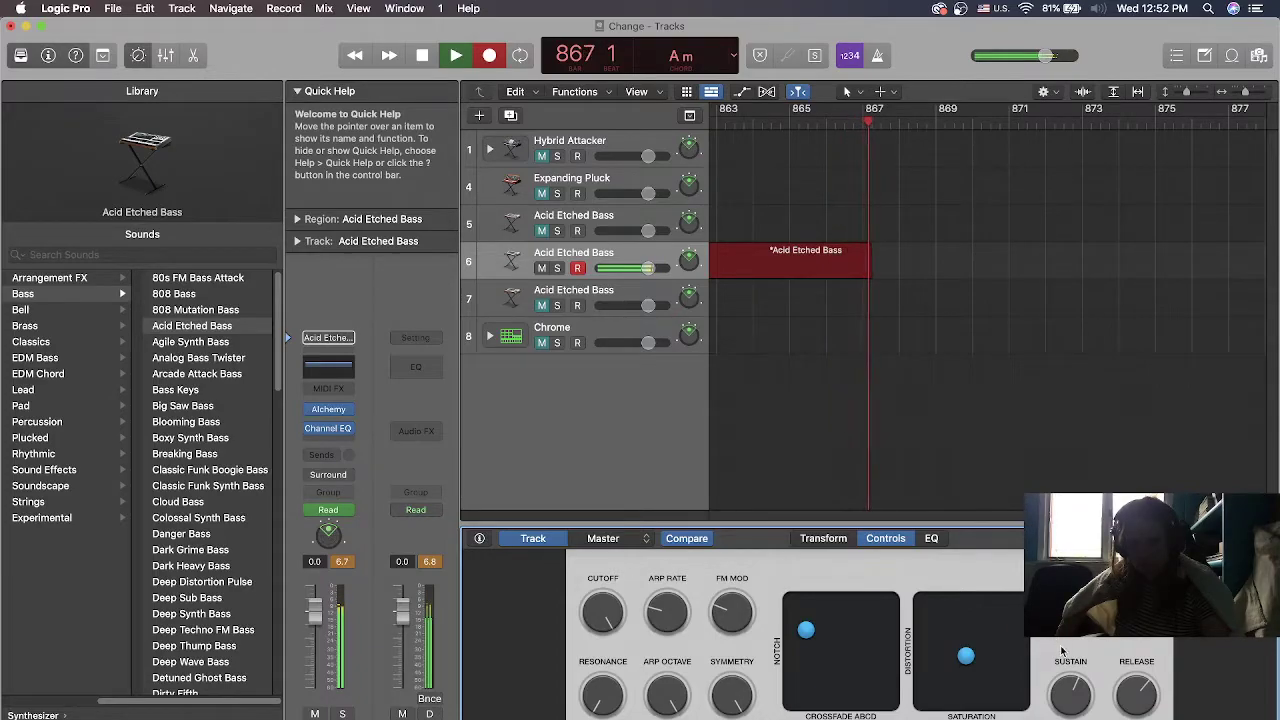
{"action": "left_click_drag", "start_coordinate": [965, 655], "coordinate": [1018, 716]}
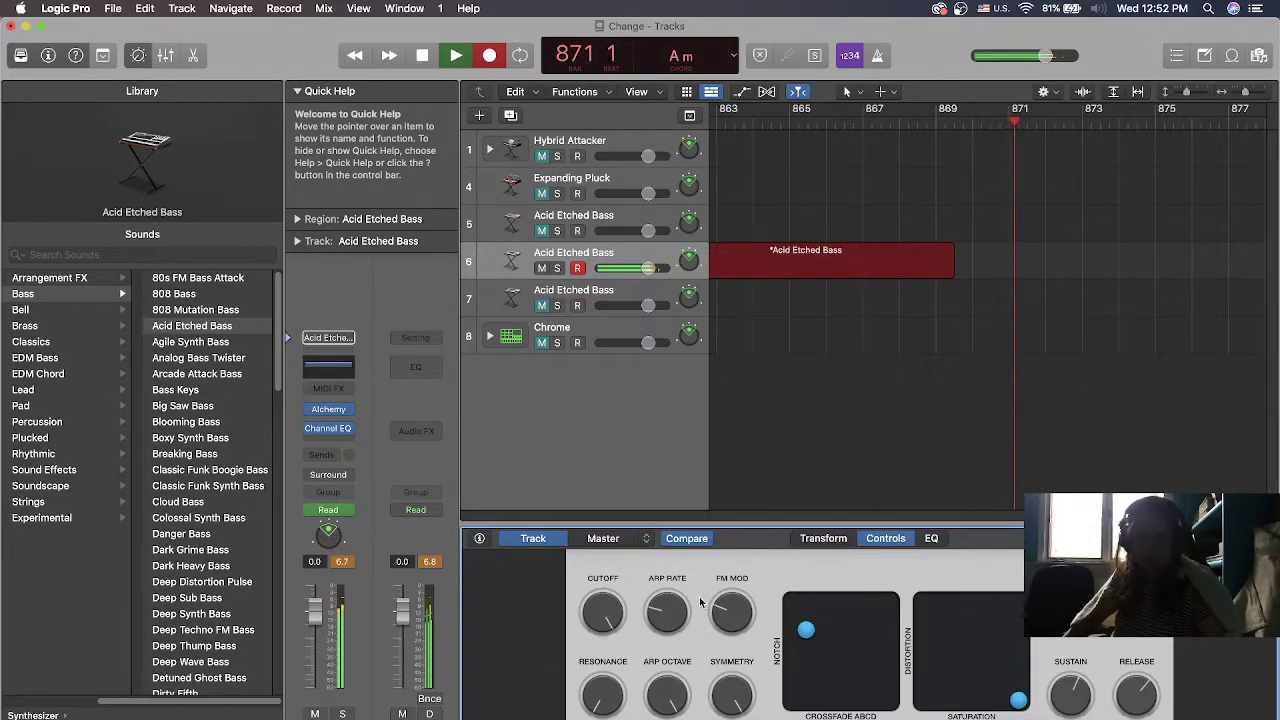
Morph the track 6 bass to Total Destruction, then stop the recording with Cutoff at 0.0 %
{"action": "left_click", "coordinate": [823, 538]}
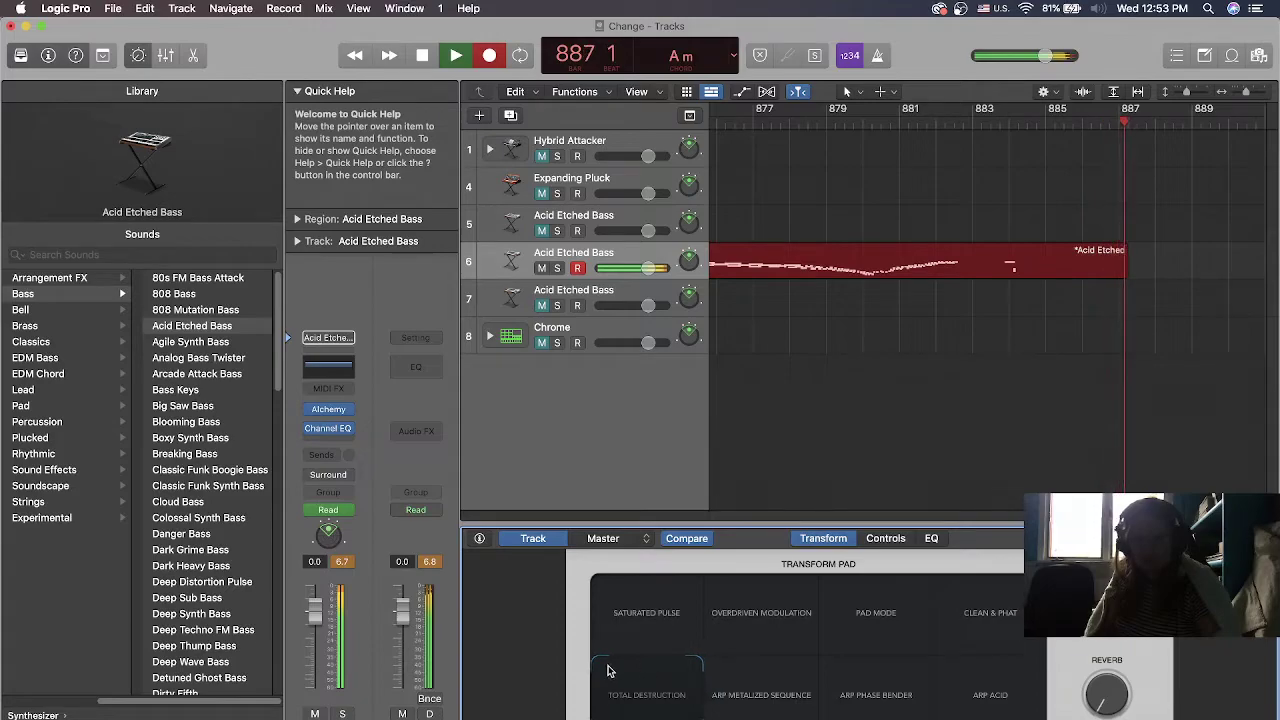
{"action": "left_click", "coordinate": [885, 538]}
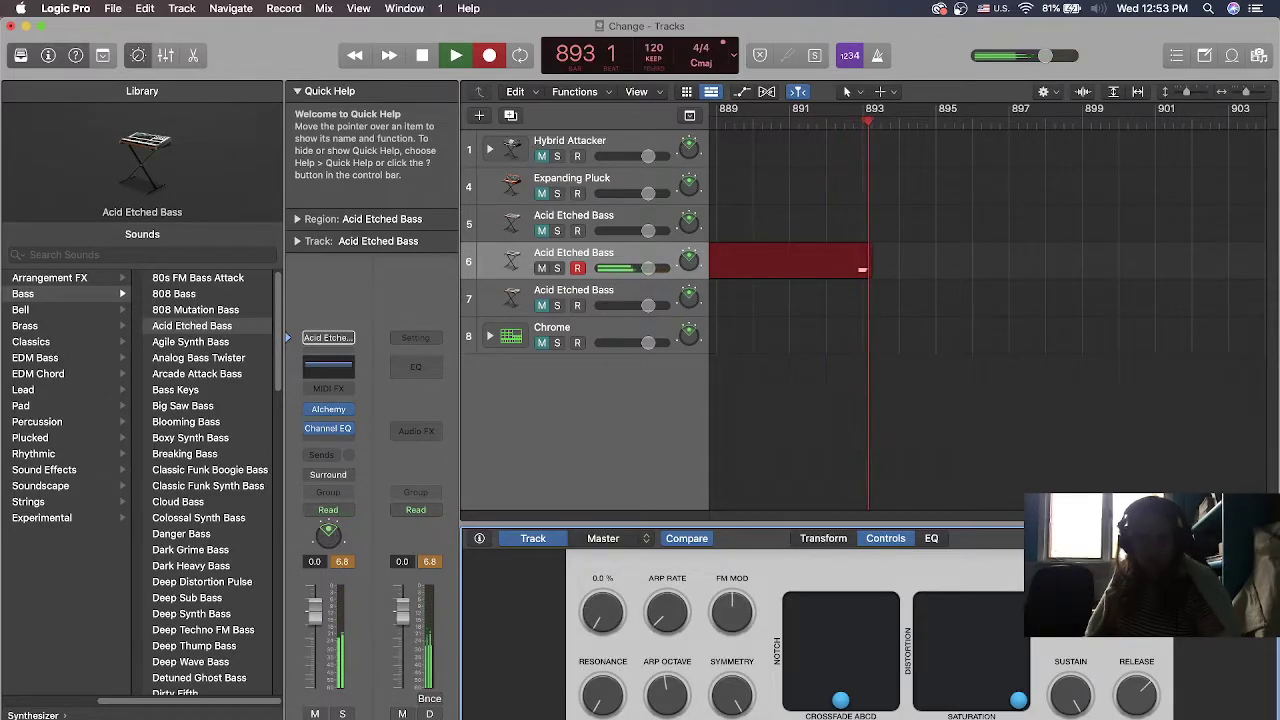
{"action": "key", "text": "space"}
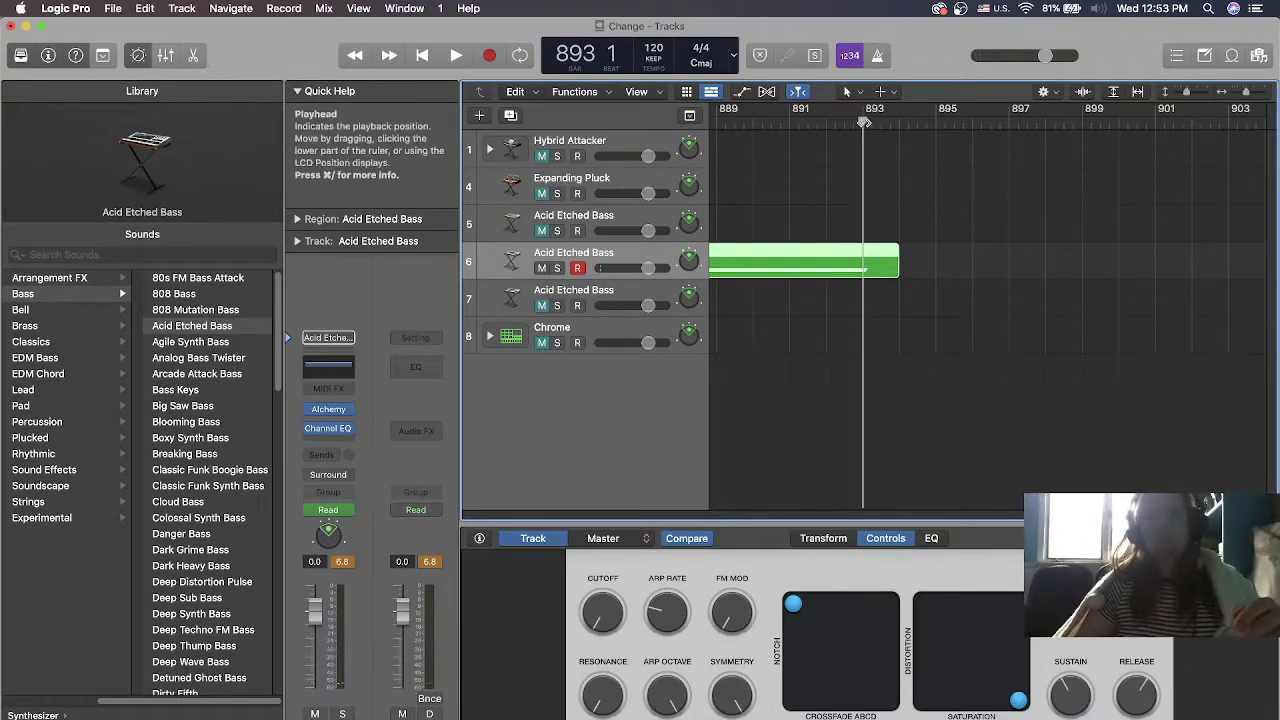
Play the recorded track 6 bass back from bar 1, switching briefly to OBS to check the screen recording
{"action": "left_click_drag", "start_coordinate": [866, 118], "coordinate": [496, 150]}
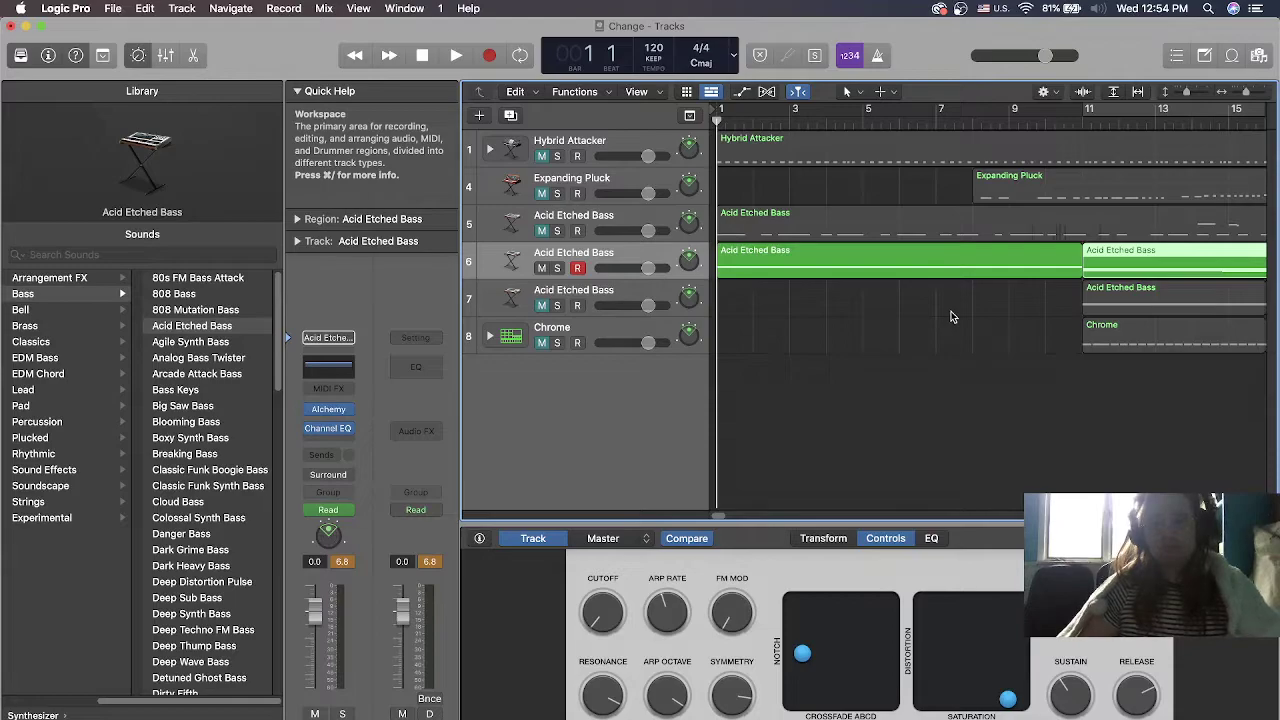
{"action": "key", "text": "space"}
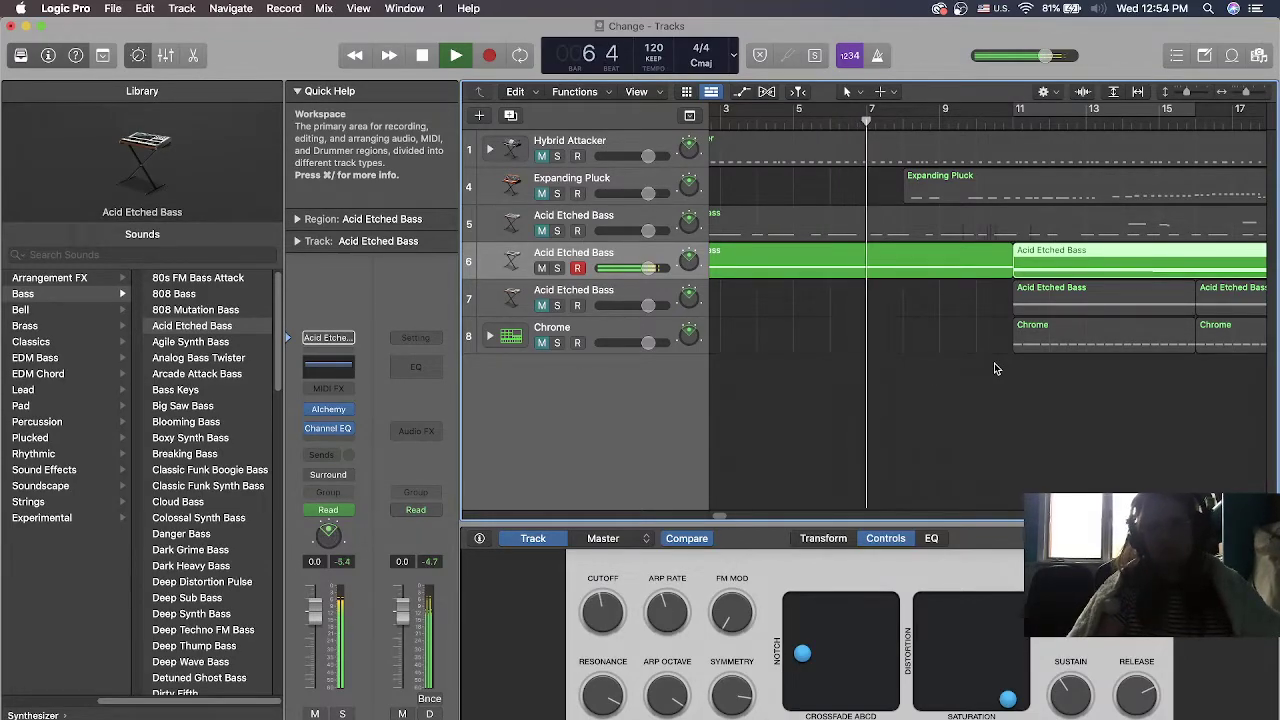
{"action": "key", "text": "super+Tab"}
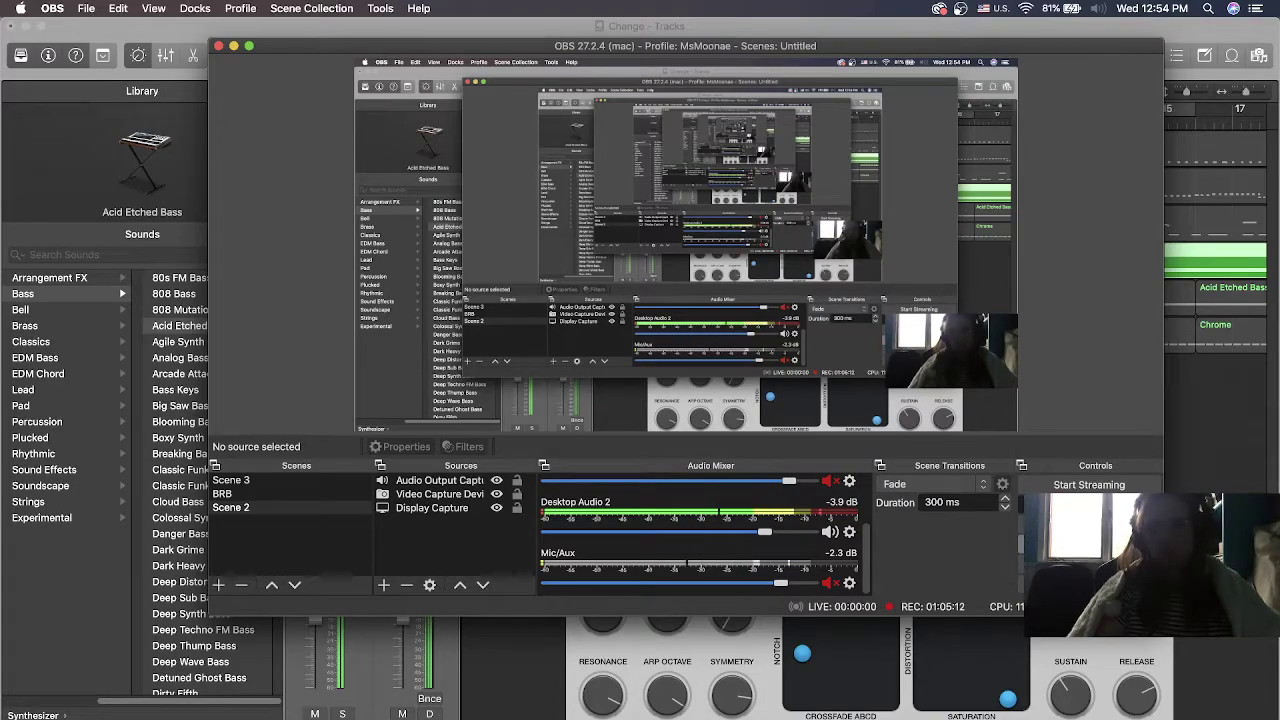
{"action": "left_click", "coordinate": [1192, 454]}
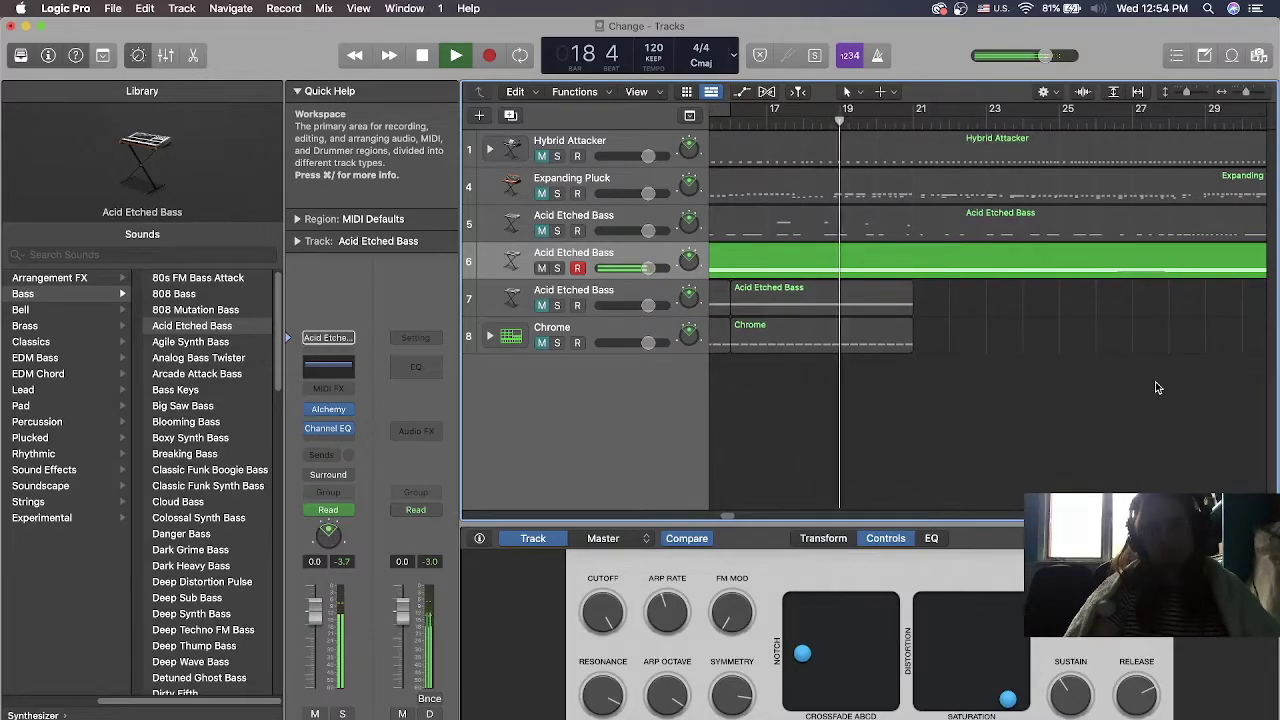
Review the Transform Pad and knob settings of the track 6 bass during playback, then stop playback
{"action": "left_click", "coordinate": [830, 544]}
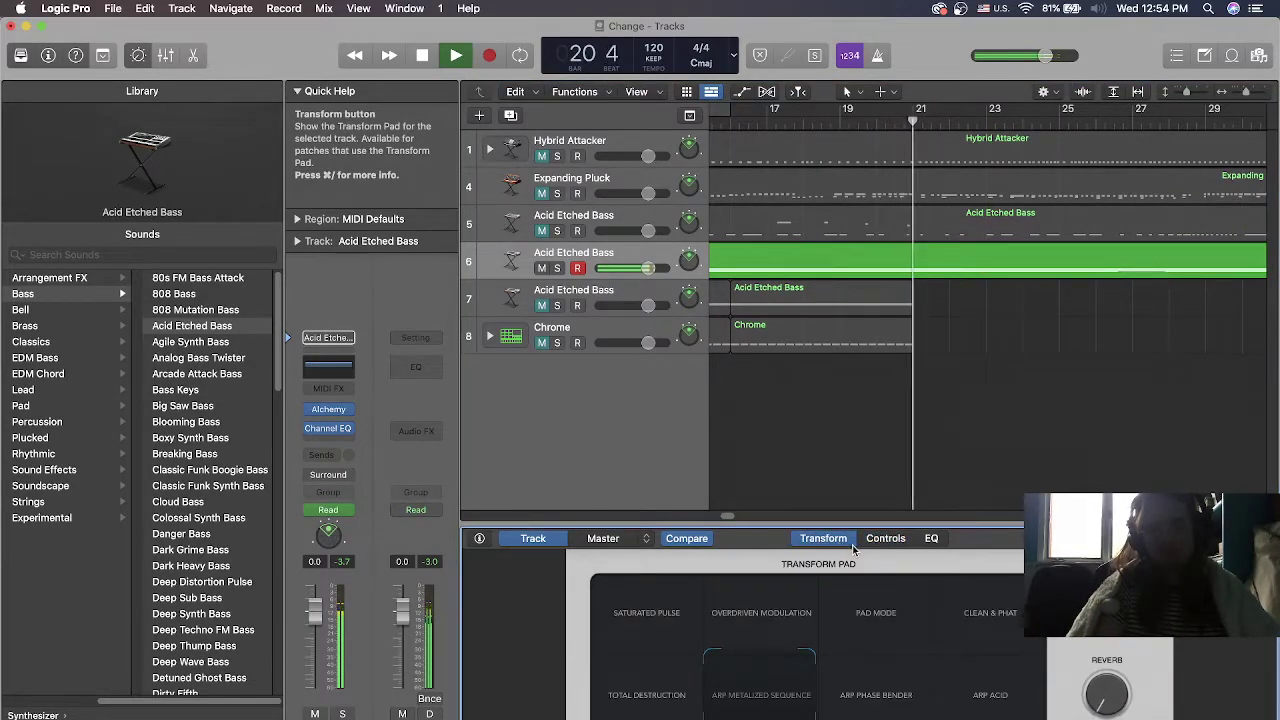
{"action": "left_click", "coordinate": [885, 539]}
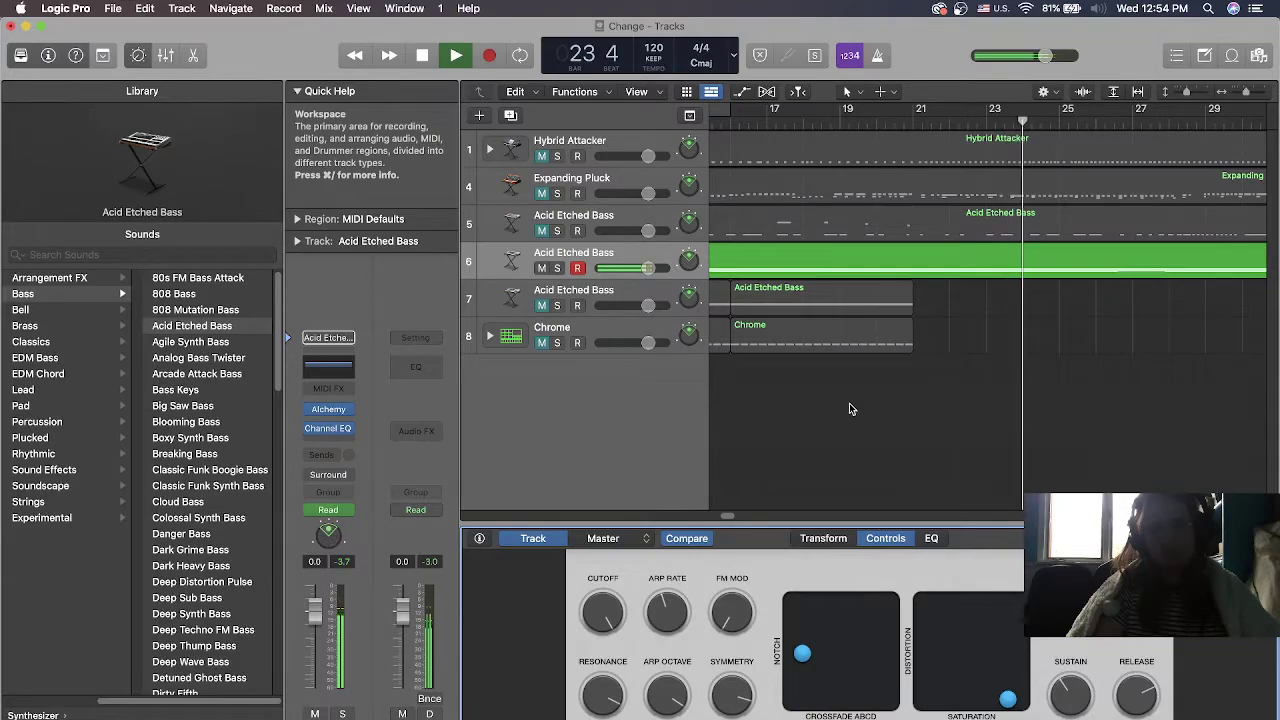
{"action": "scroll", "coordinate": [870, 408], "scroll_direction": "right", "scroll_amount": 2}
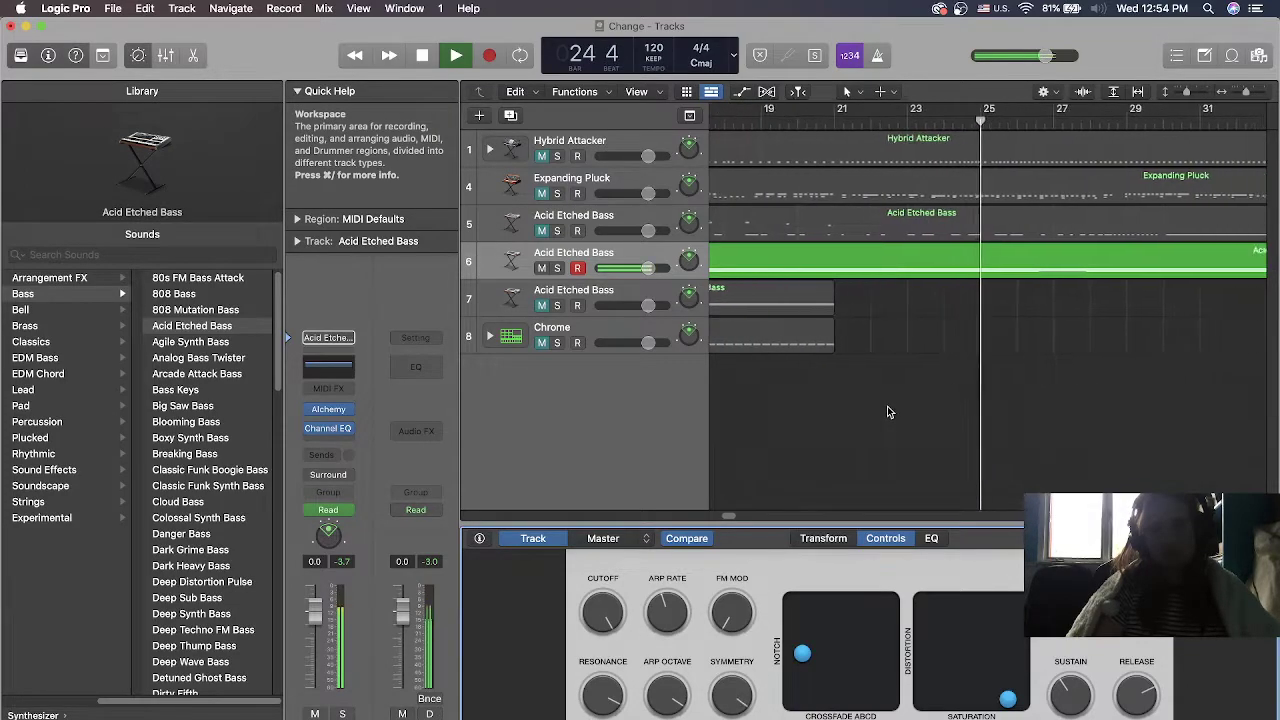
{"action": "scroll", "coordinate": [890, 412], "scroll_direction": "left", "scroll_amount": 3}
{"action": "scroll", "coordinate": [887, 406], "scroll_direction": "left", "scroll_amount": 1}
{"action": "key", "text": "space"}
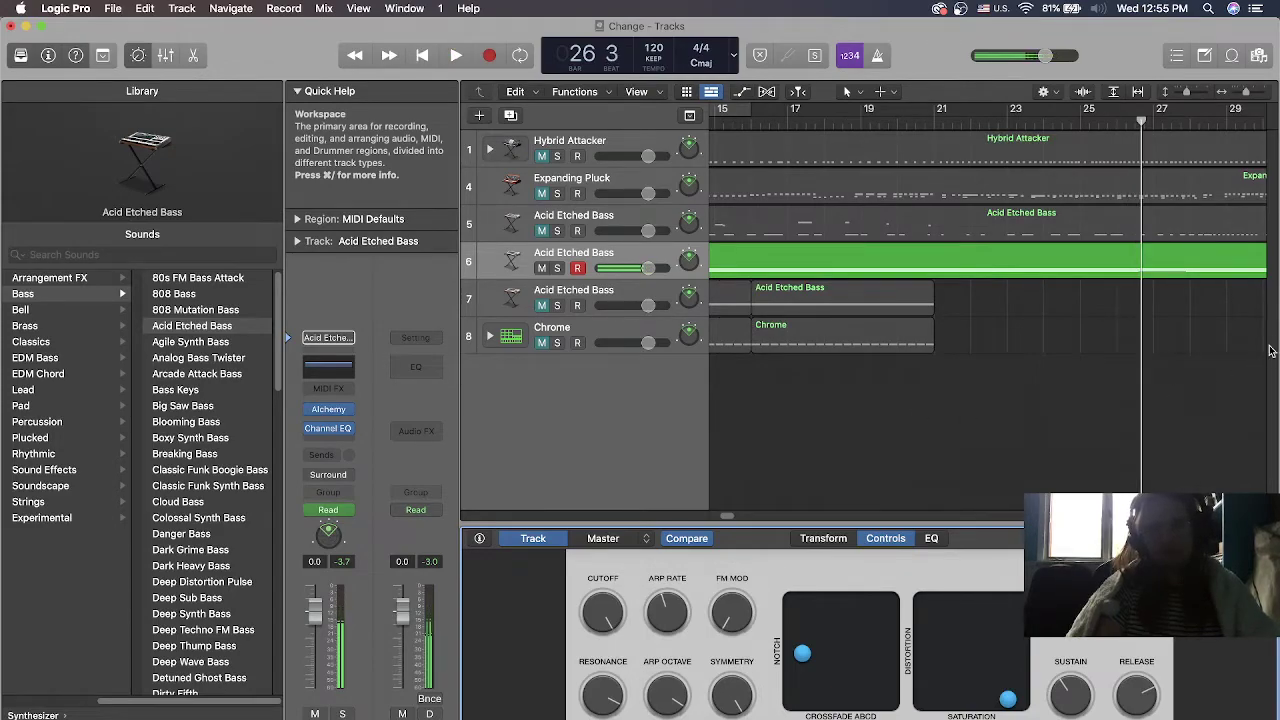
Unmute track 7 and audition it from bar 11, comparing the sound with track 6 muted and unmuted
{"action": "left_click_drag", "start_coordinate": [1141, 120], "coordinate": [828, 107]}
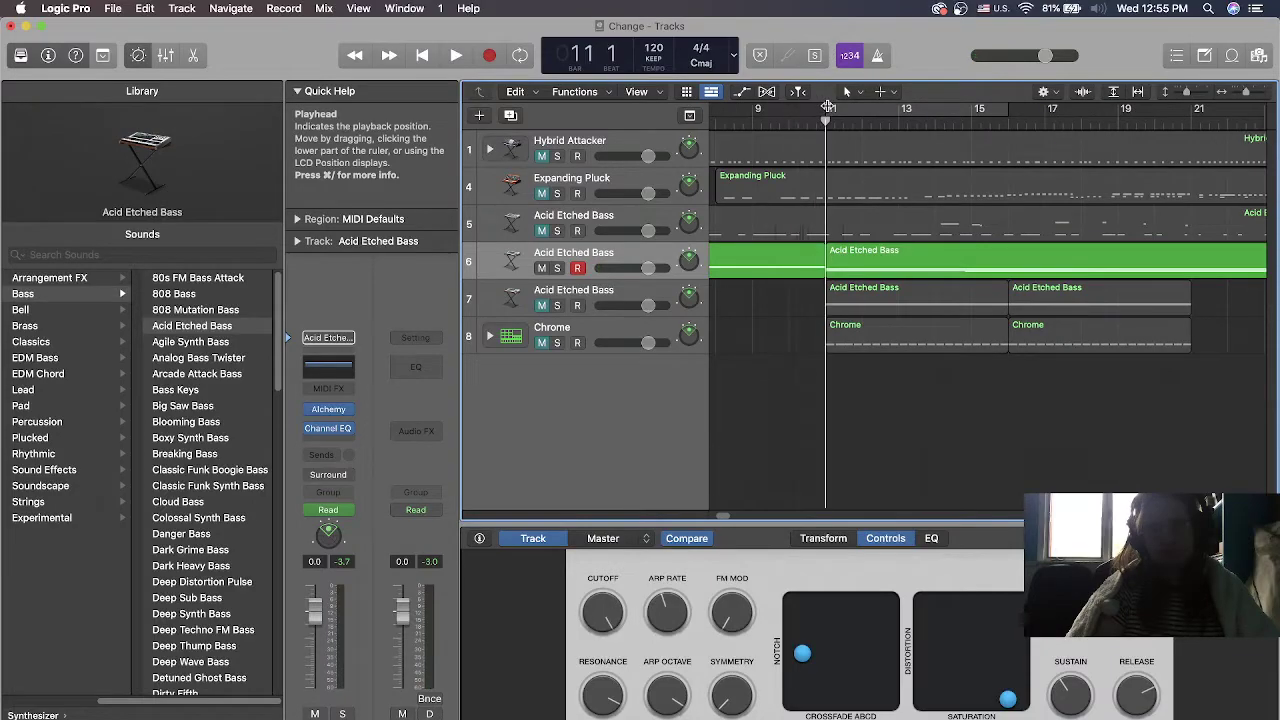
{"action": "left_click", "coordinate": [541, 305]}
{"action": "key", "text": "space"}
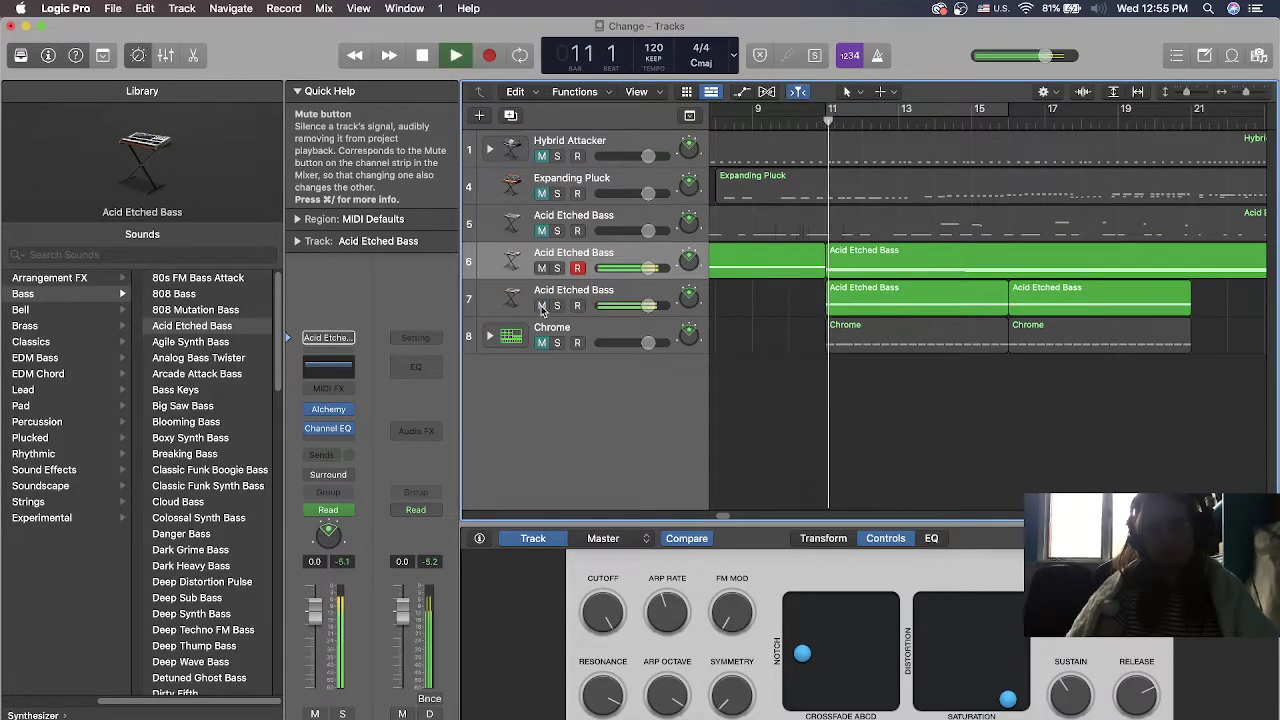
{"action": "left_click", "coordinate": [541, 268]}
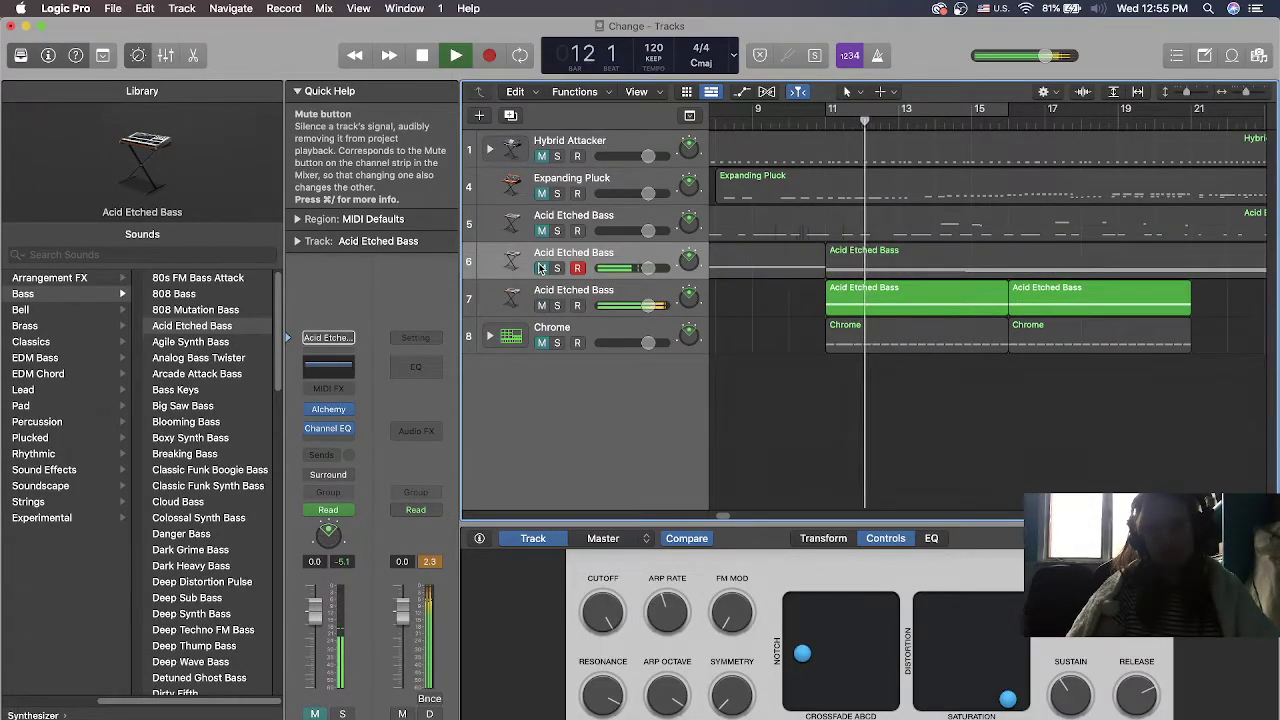
{"action": "left_click", "coordinate": [541, 268]}
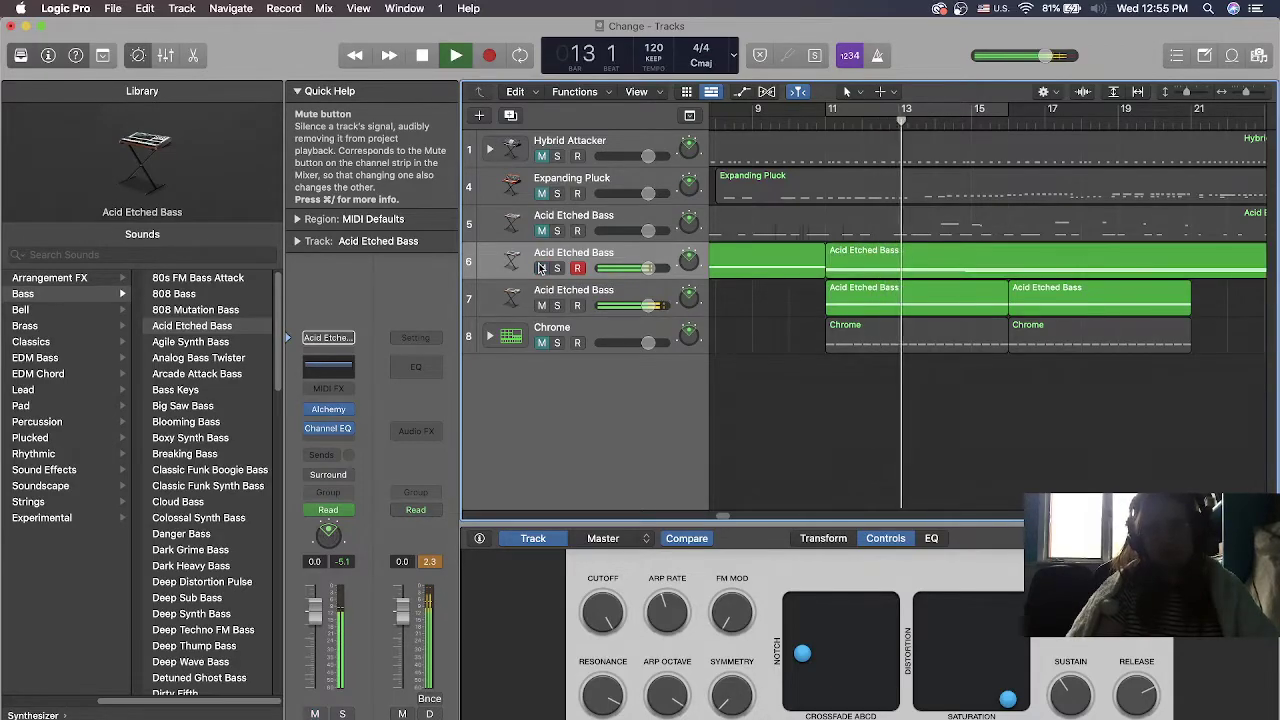
{"action": "key", "text": "space"}
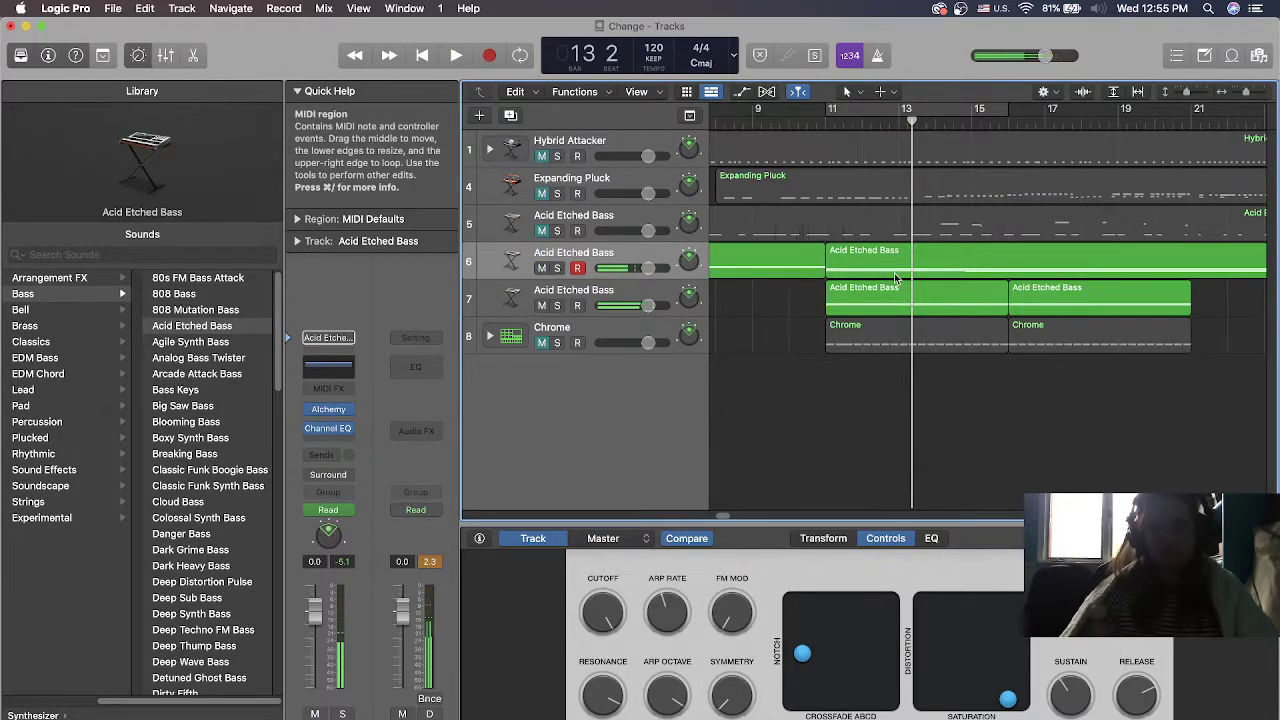
Fit the whole arrangement in view, return the playhead to bar 1, and save the project
{"action": "key", "text": "z"}
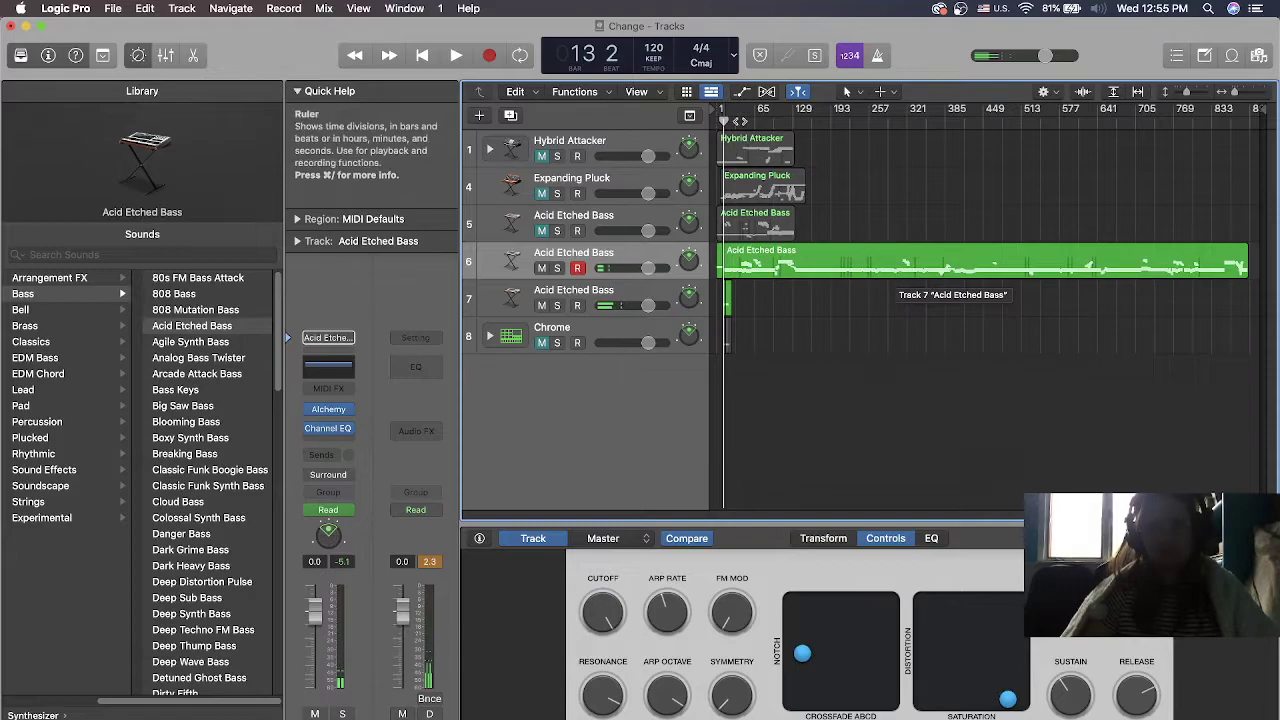
{"action": "left_click_drag", "start_coordinate": [723, 118], "coordinate": [690, 145]}
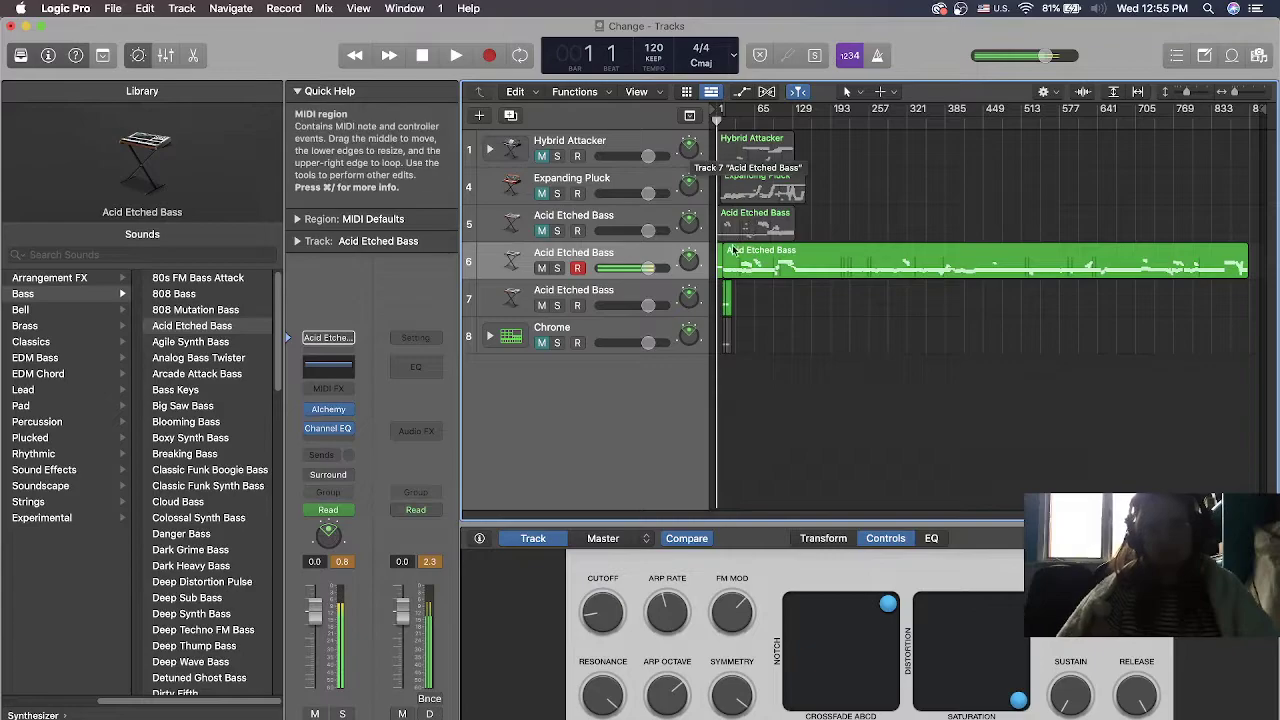
{"action": "left_click", "coordinate": [113, 8]}
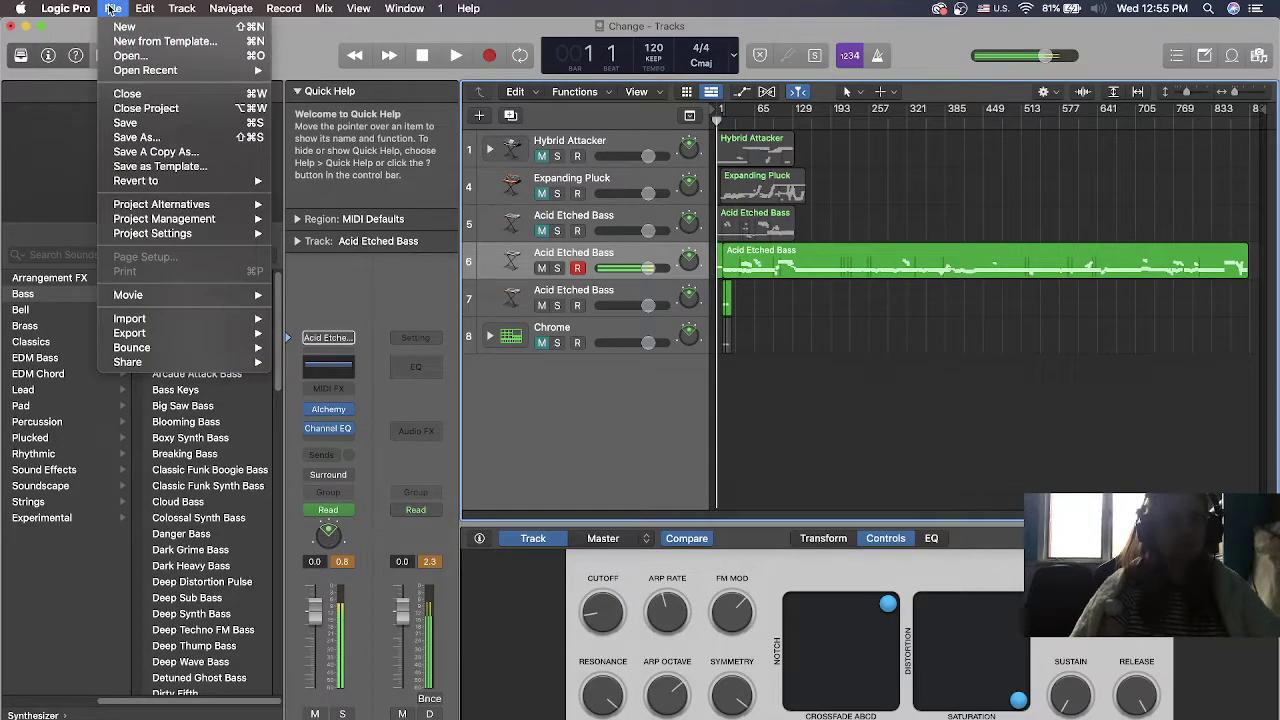
{"action": "left_click", "coordinate": [133, 124]}
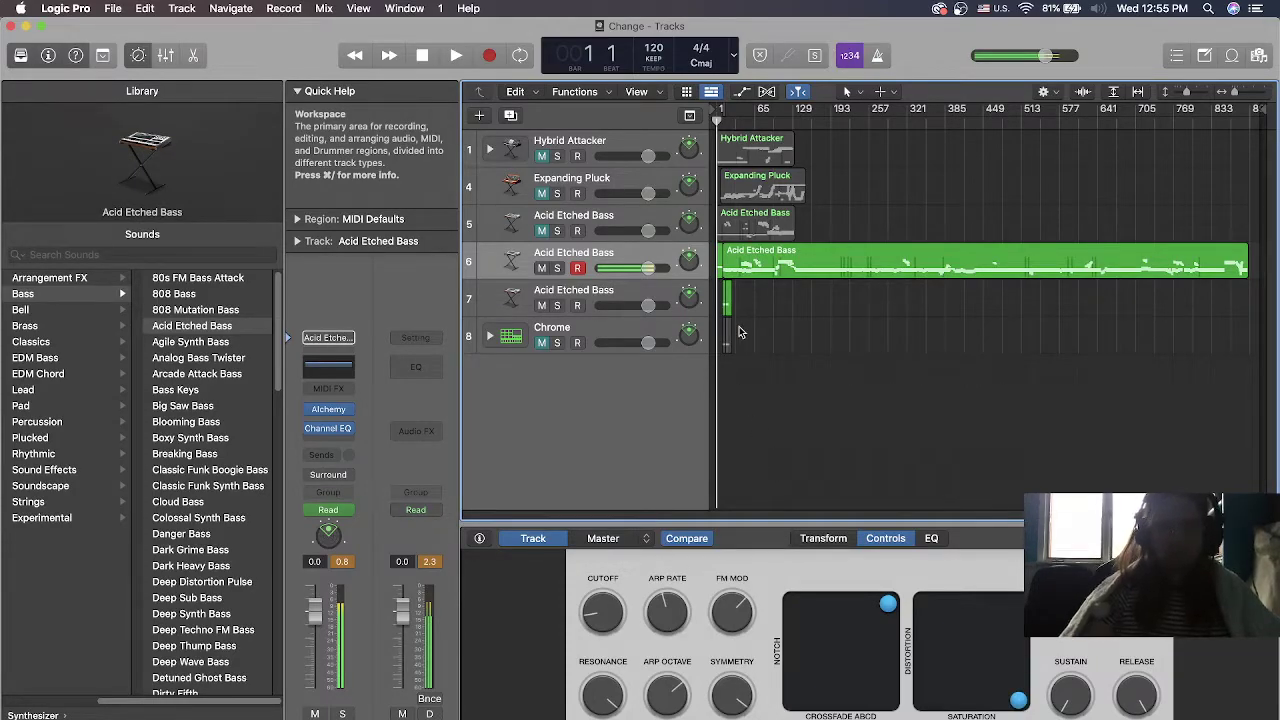
Play the opening of the song briefly from bar 1 with the first bars enlarged
{"action": "key", "text": "z"}
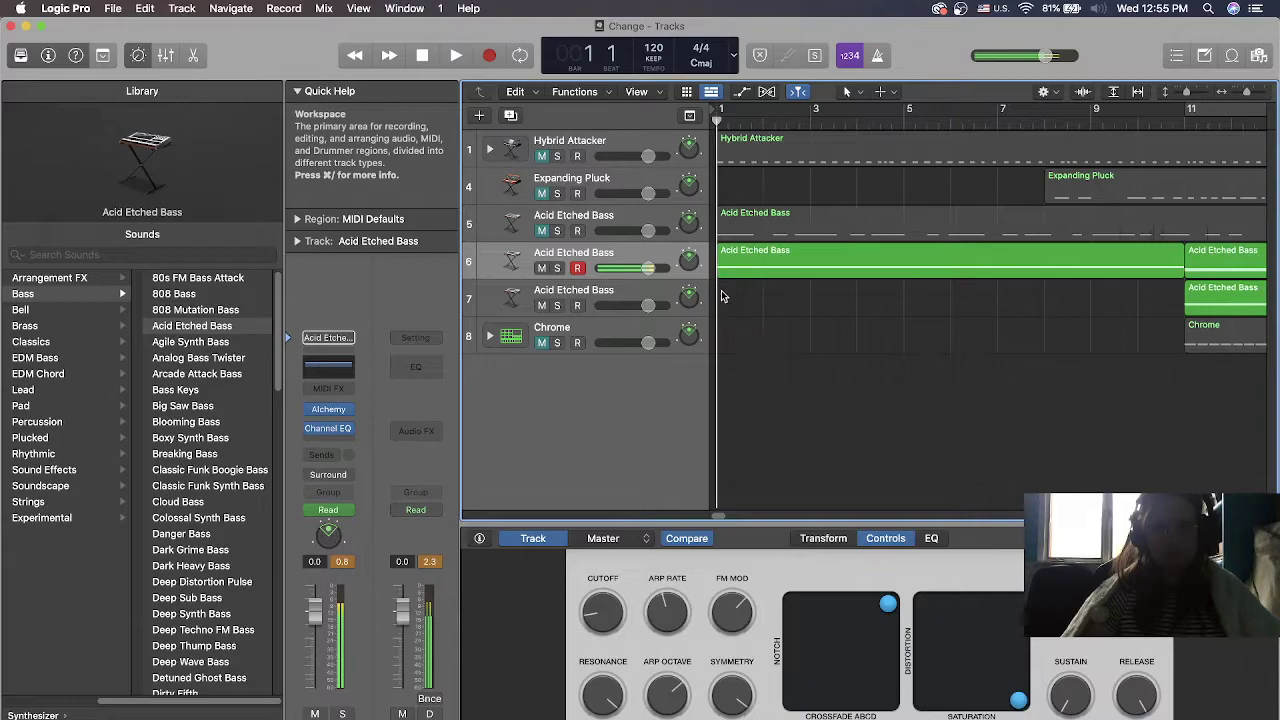
{"action": "key", "text": "space"}
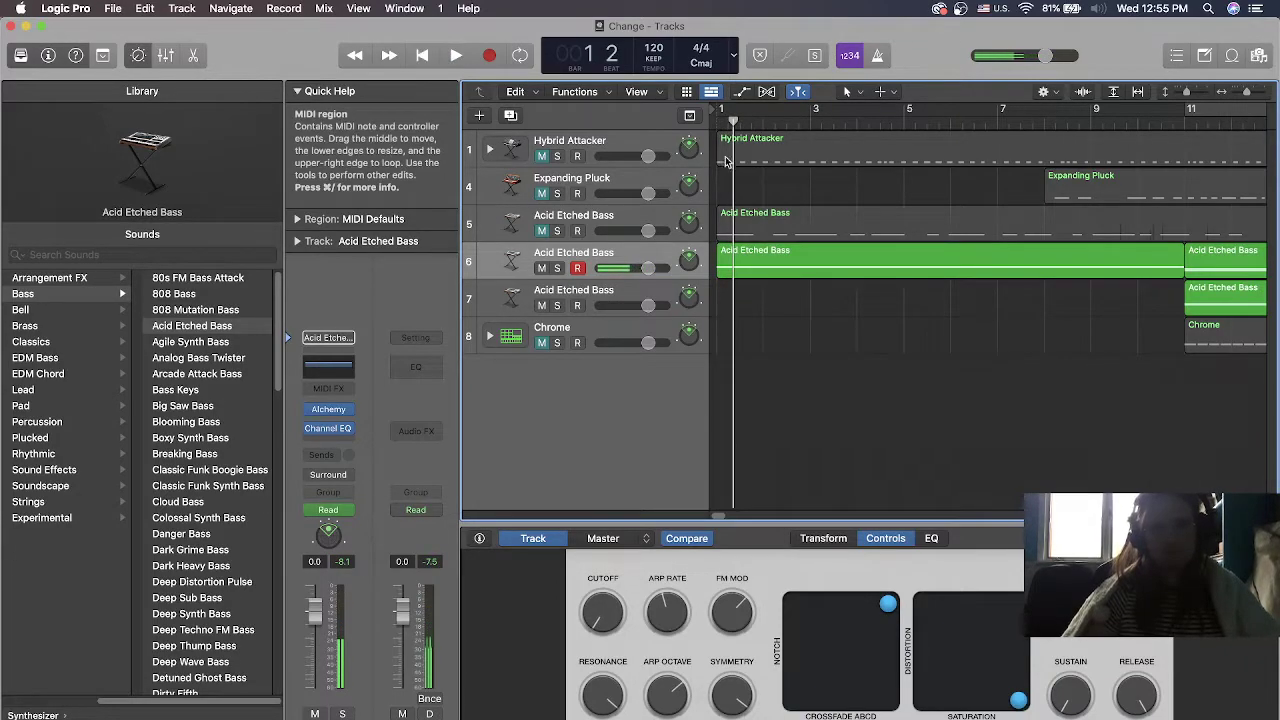
Play the song from bar 1 to about bar 9, stop playback, and fit the whole arrangement in view
{"action": "left_click", "coordinate": [1010, 108]}
{"action": "left_click_drag", "start_coordinate": [1093, 157], "coordinate": [432, 160]}
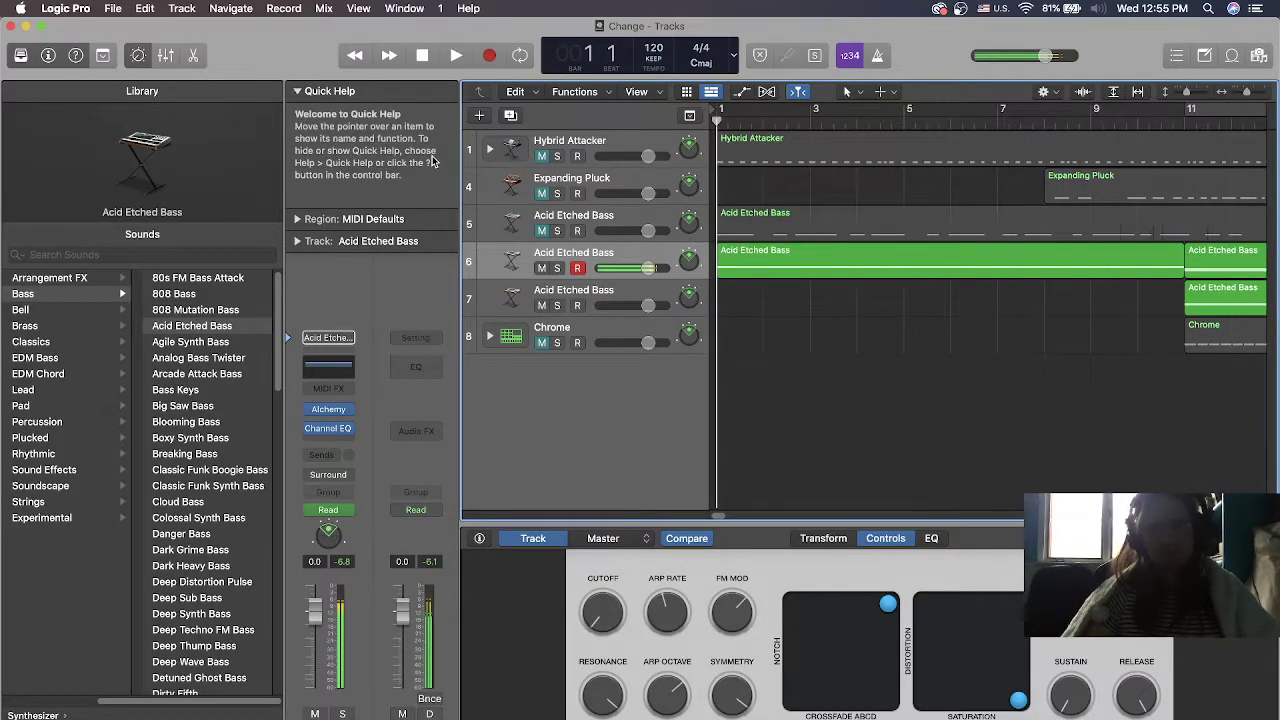
{"action": "key", "text": "space"}
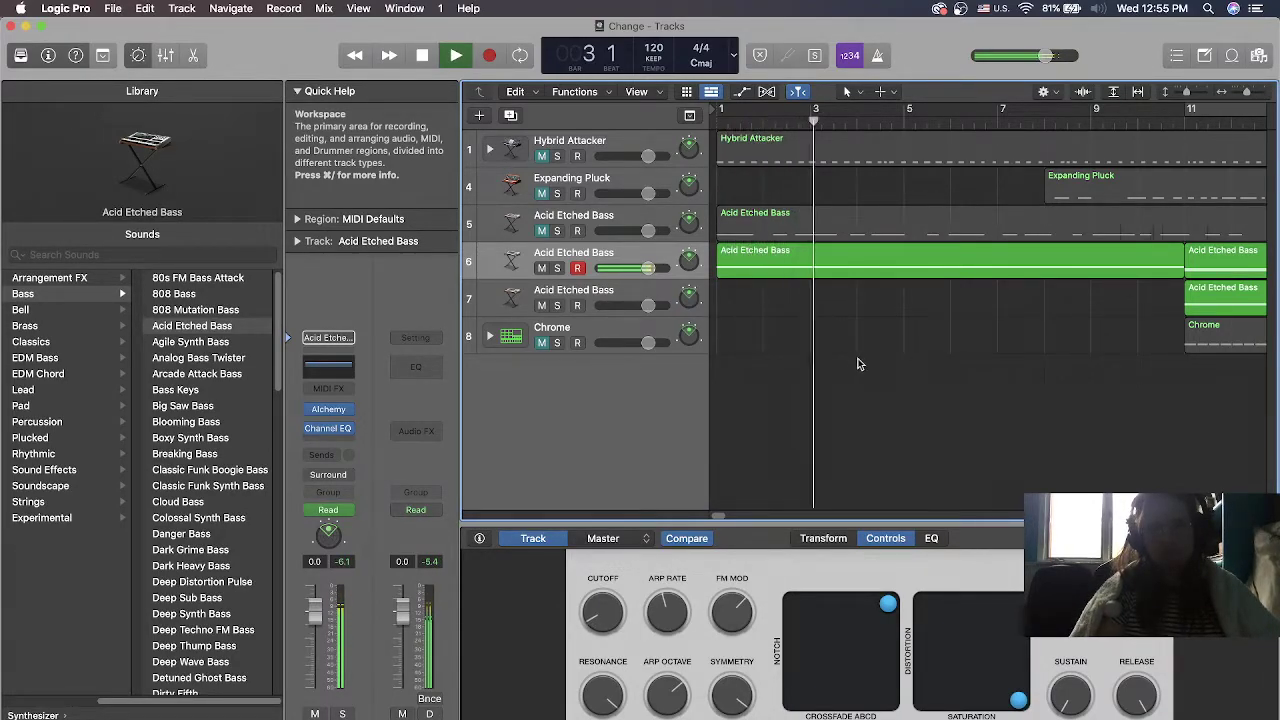
{"action": "scroll", "coordinate": [867, 374], "scroll_direction": "right", "scroll_amount": 2}
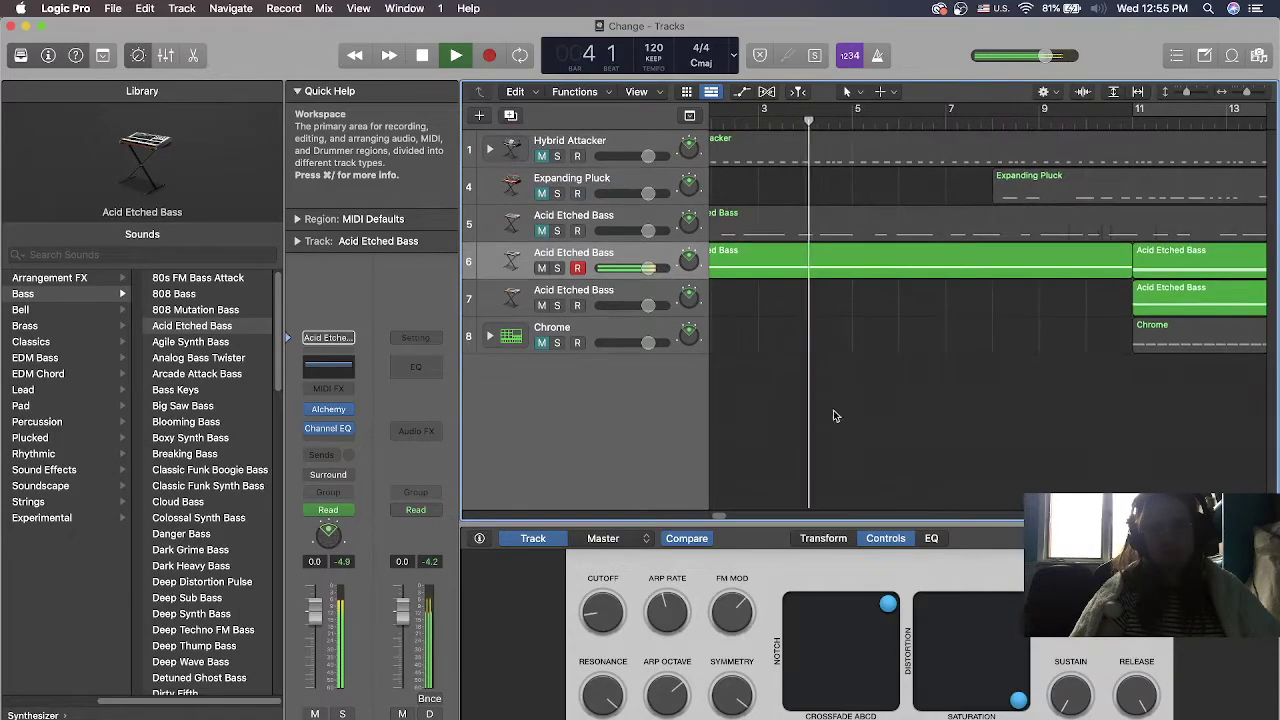
{"action": "scroll", "coordinate": [860, 380], "scroll_direction": "right", "scroll_amount": 1}
{"action": "left_click_drag", "start_coordinate": [609, 692], "coordinate": [609, 688]}
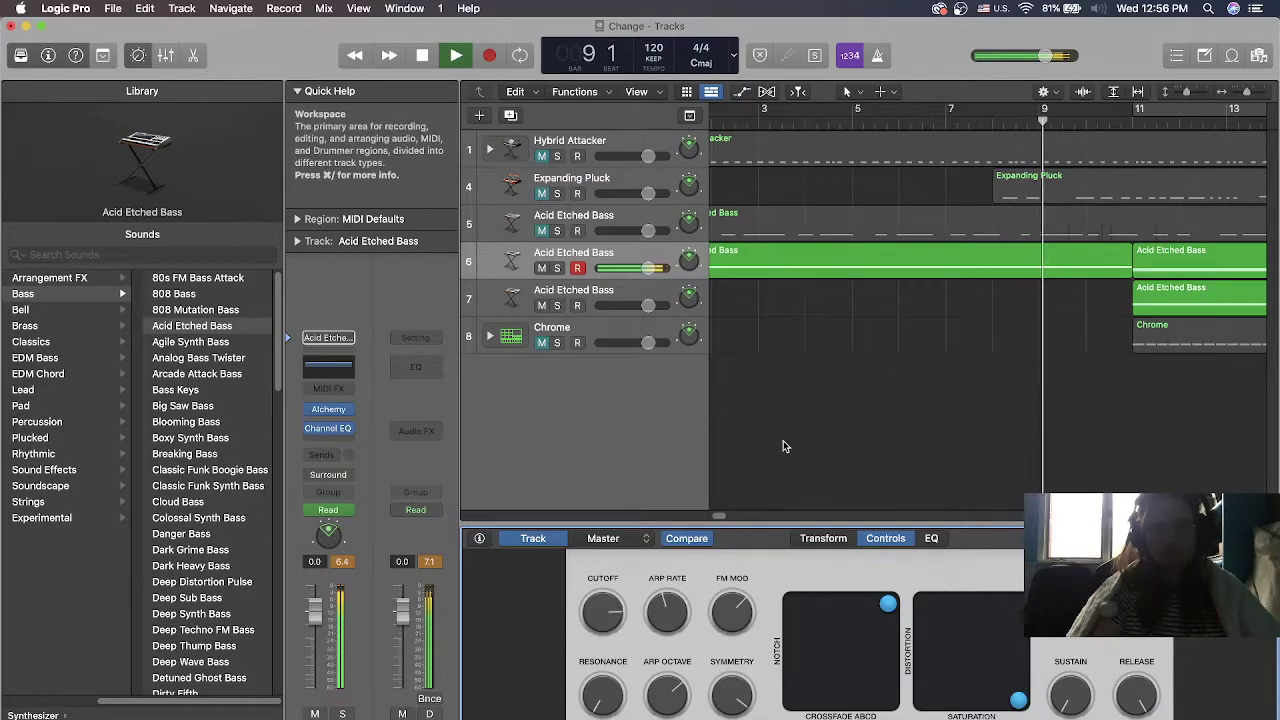
{"action": "key", "text": "space"}
{"action": "scroll", "coordinate": [780, 357], "scroll_direction": "down", "scroll_amount": 10}
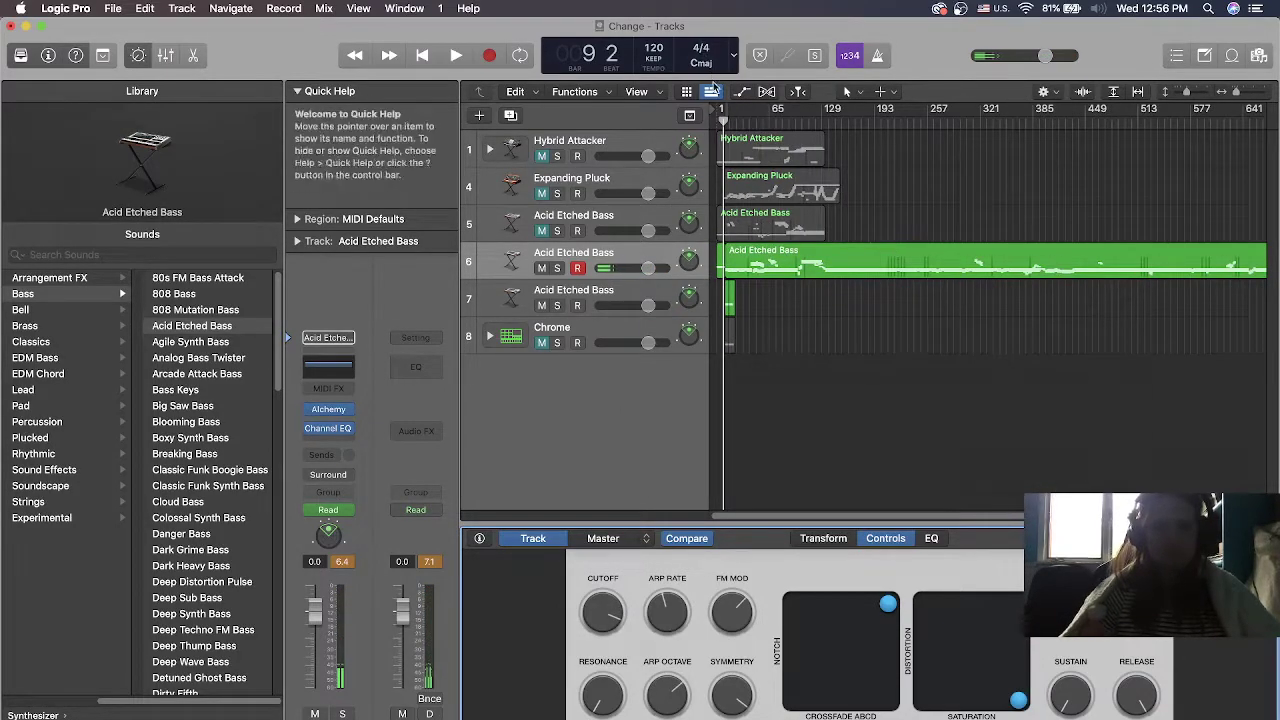
Save the project while playing the arrangement from bar 1, and briefly audition track 7 in solo
{"action": "left_click_drag", "start_coordinate": [723, 118], "coordinate": [689, 181]}
{"action": "key", "text": "space"}
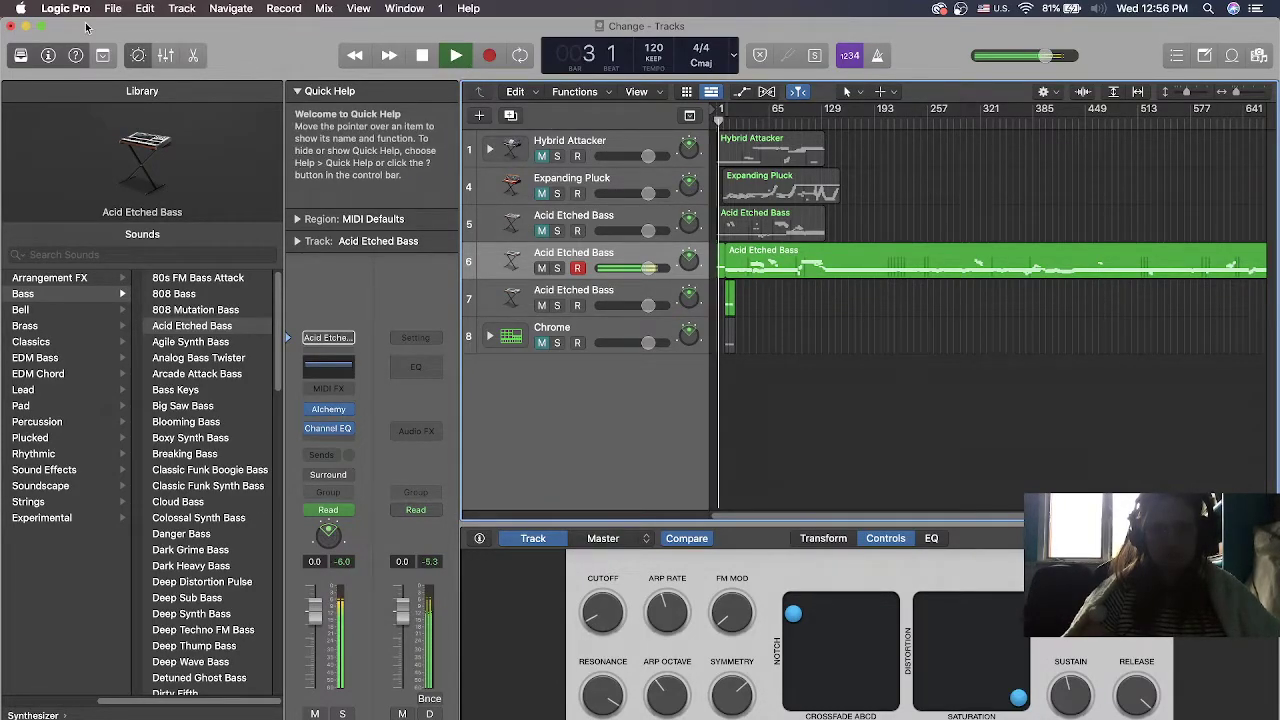
{"action": "left_click", "coordinate": [115, 9]}
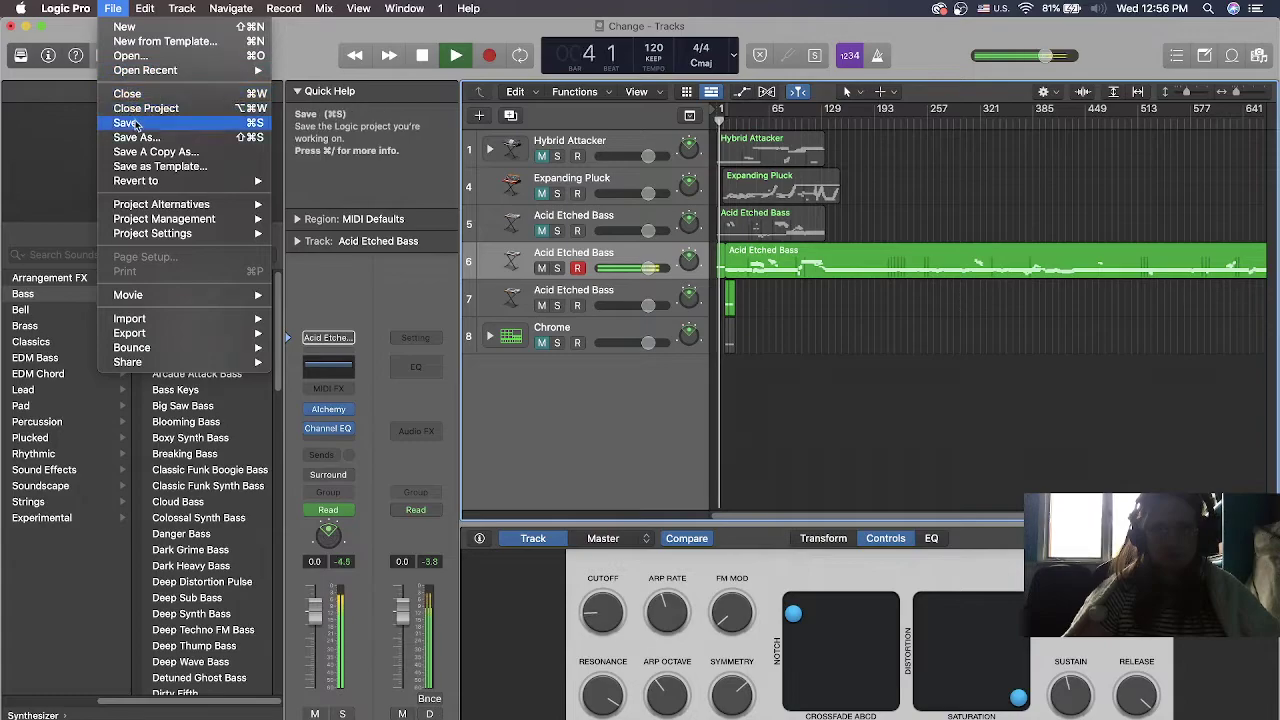
{"action": "left_click", "coordinate": [135, 124]}
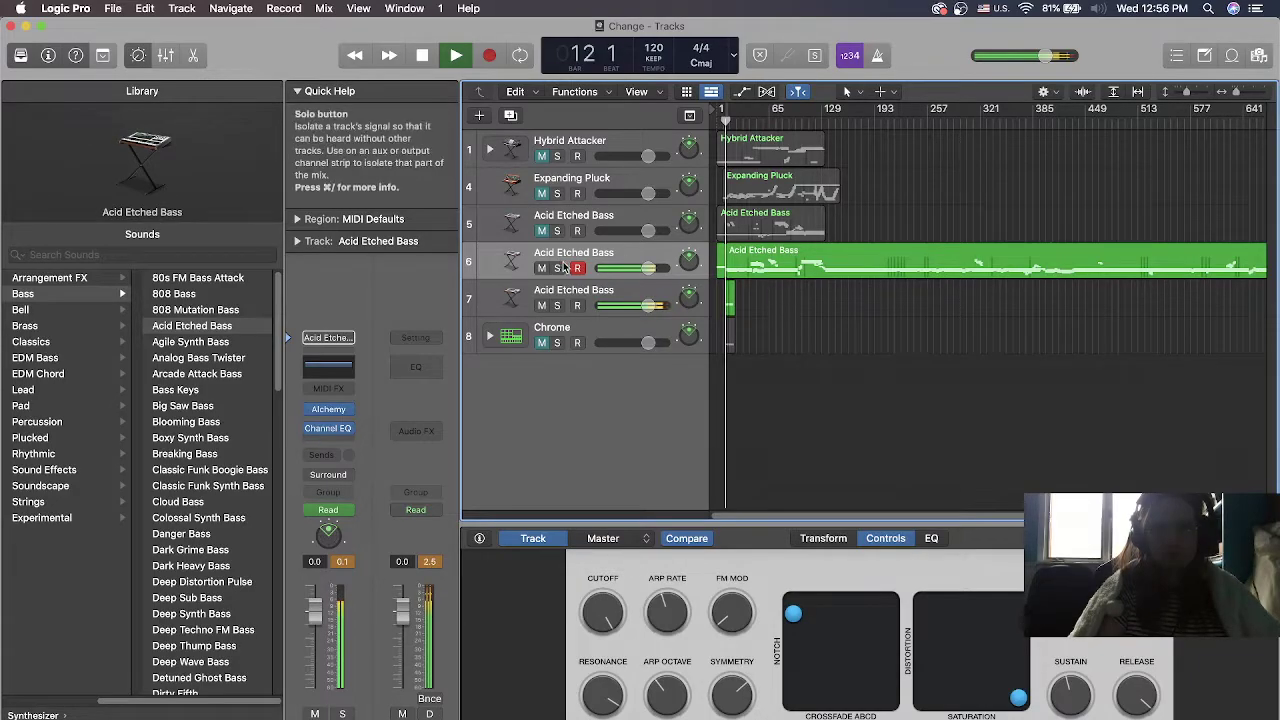
{"action": "left_click", "coordinate": [556, 306]}
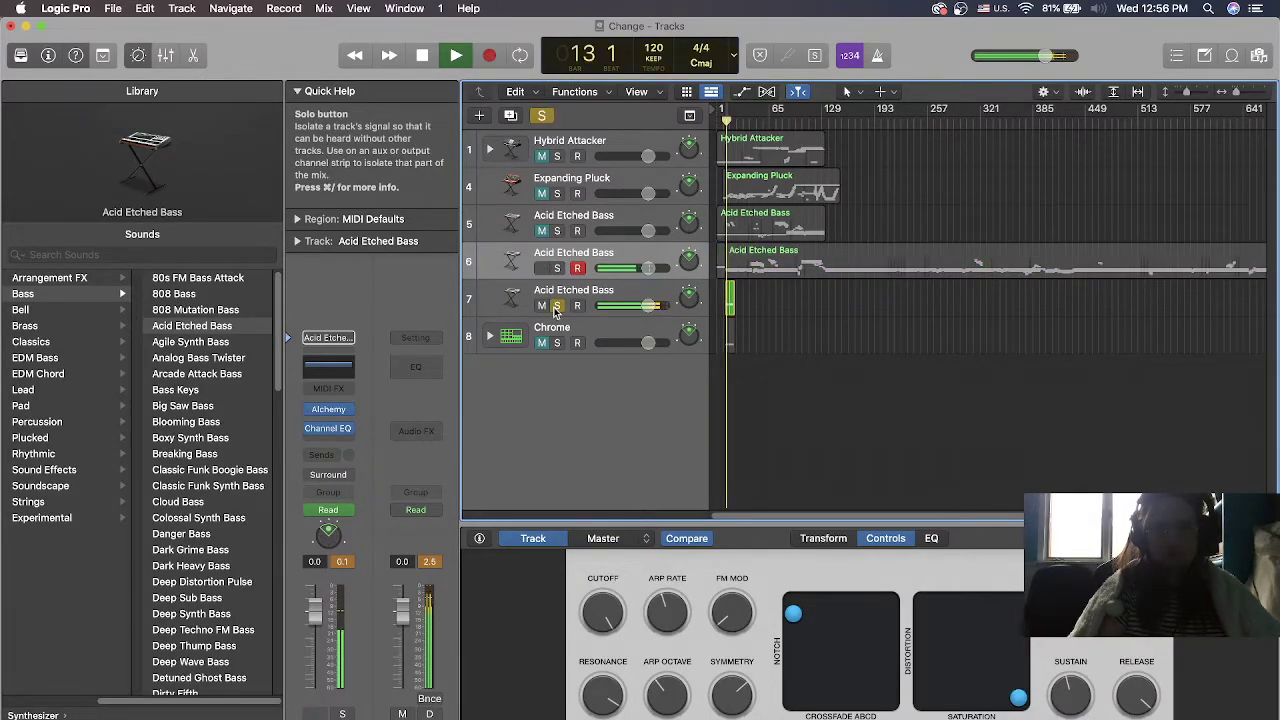
{"action": "left_click", "coordinate": [556, 308]}
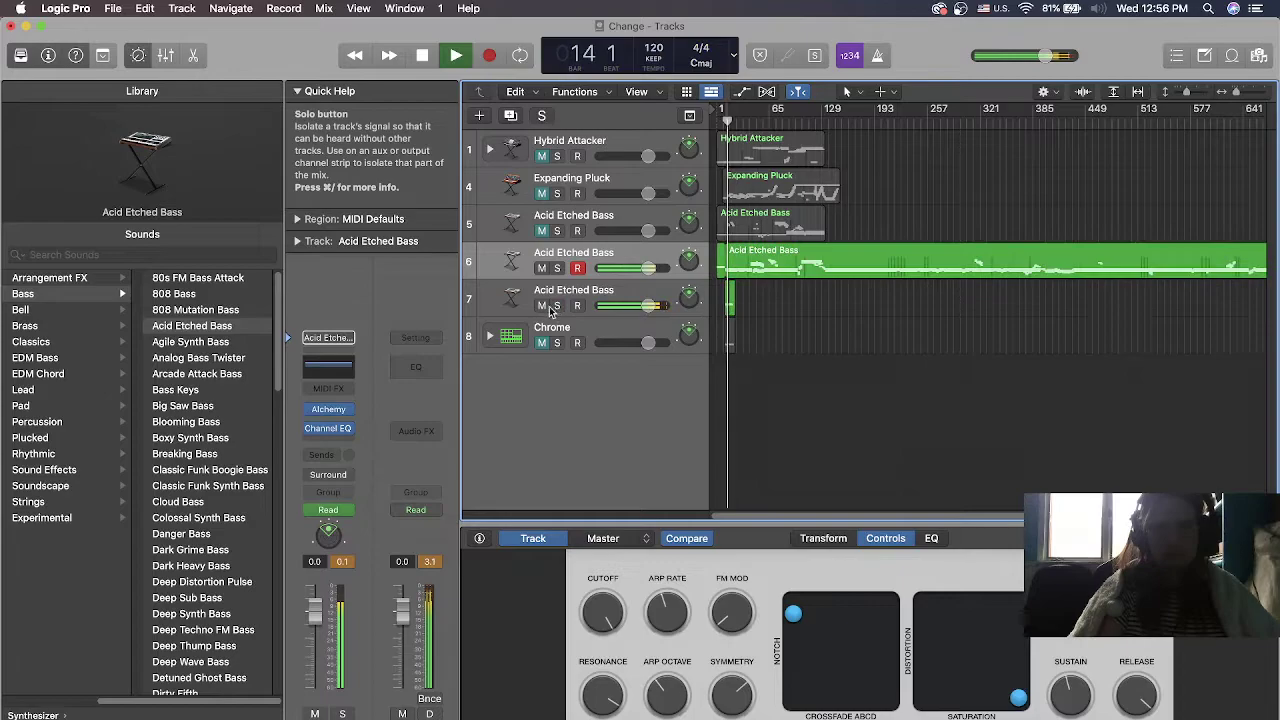
Stop playback, mute track 7, and delete the long Acid Etched Bass region that follows the opening region on track 6
{"action": "left_click", "coordinate": [606, 246]}
{"action": "key", "text": "space"}
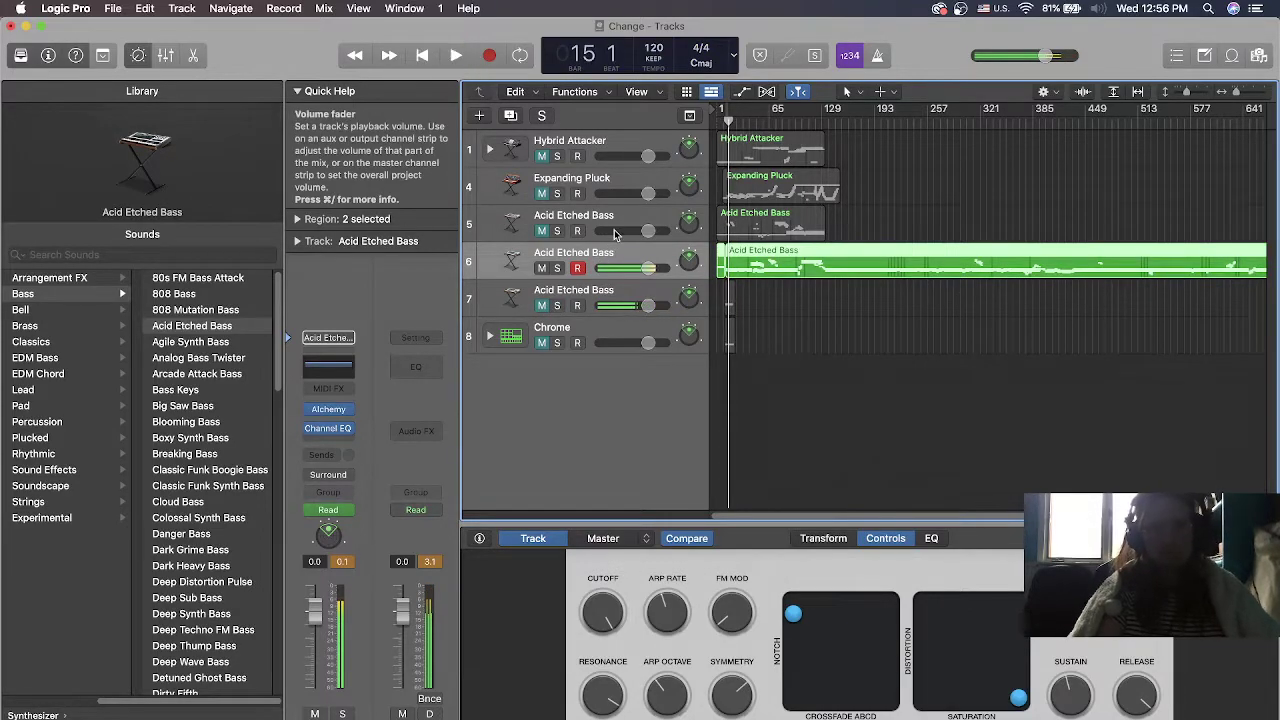
{"action": "key", "text": "Delete"}
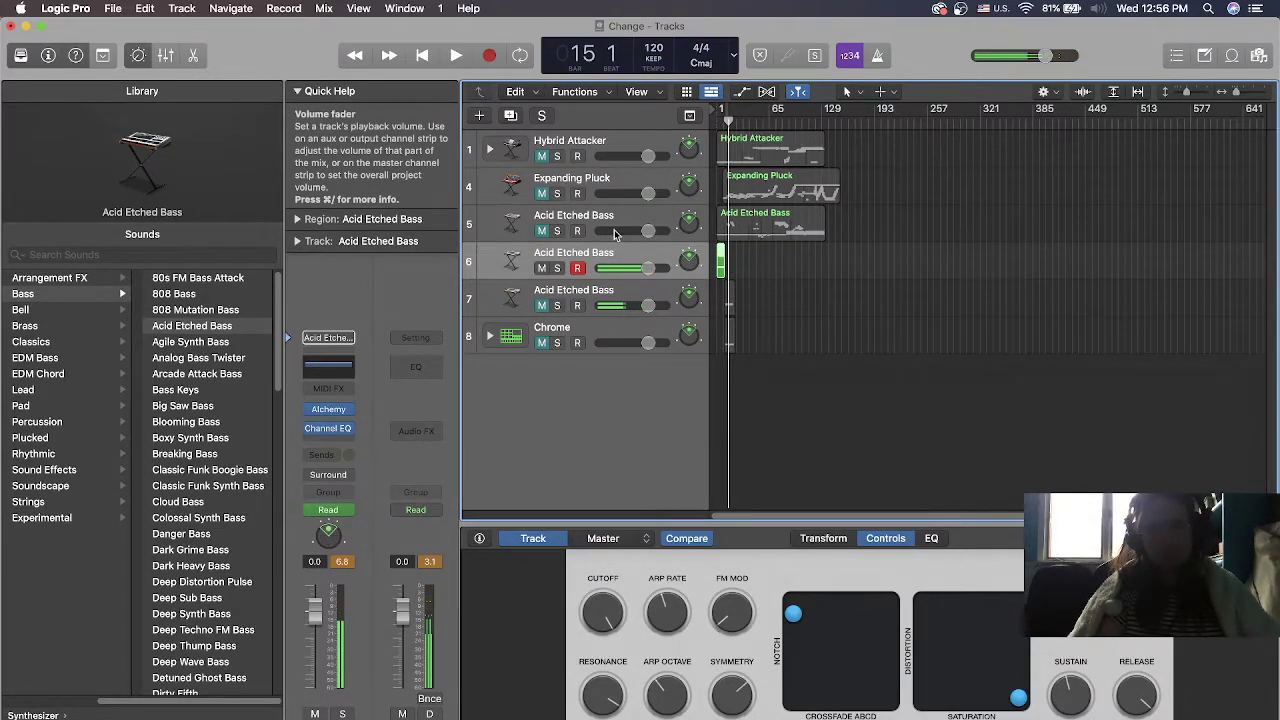
{"action": "key", "text": "super+a"}
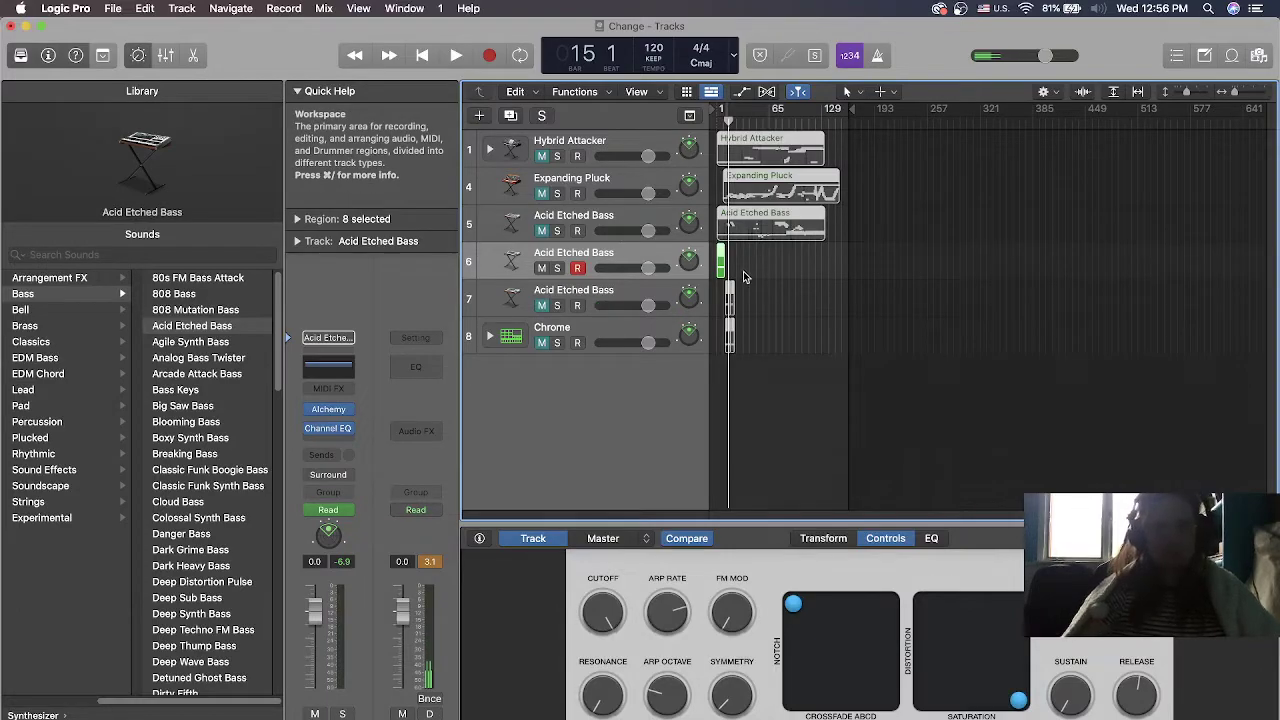
Save the shortened version as a new project named Change 1 in the Logic folder
{"action": "left_click", "coordinate": [113, 9]}
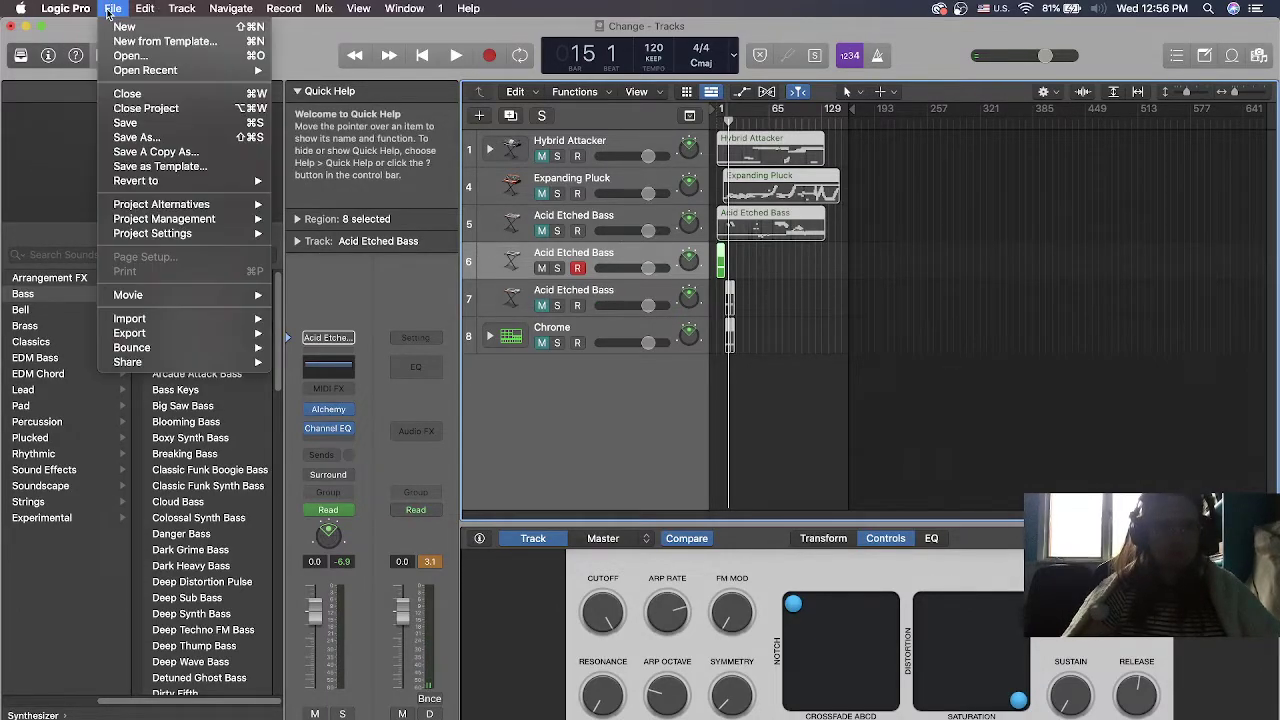
{"action": "left_click", "coordinate": [120, 137]}
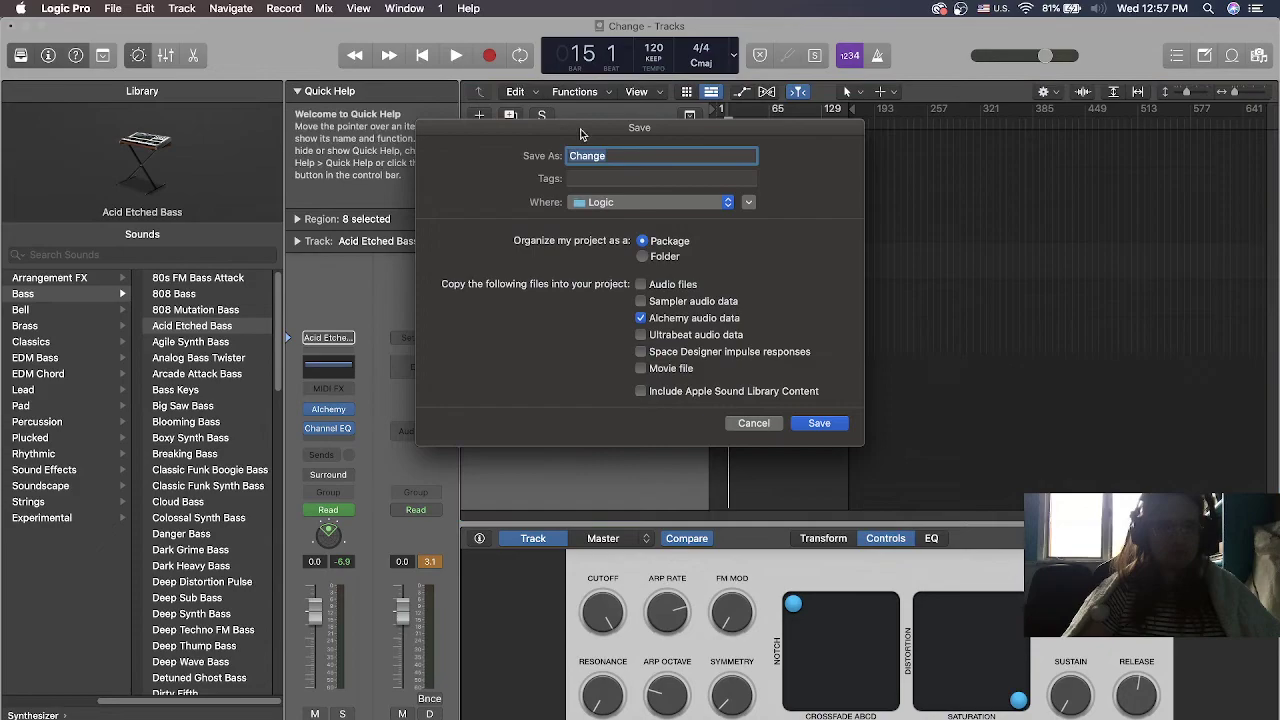
{"action": "type", "text": "1"}
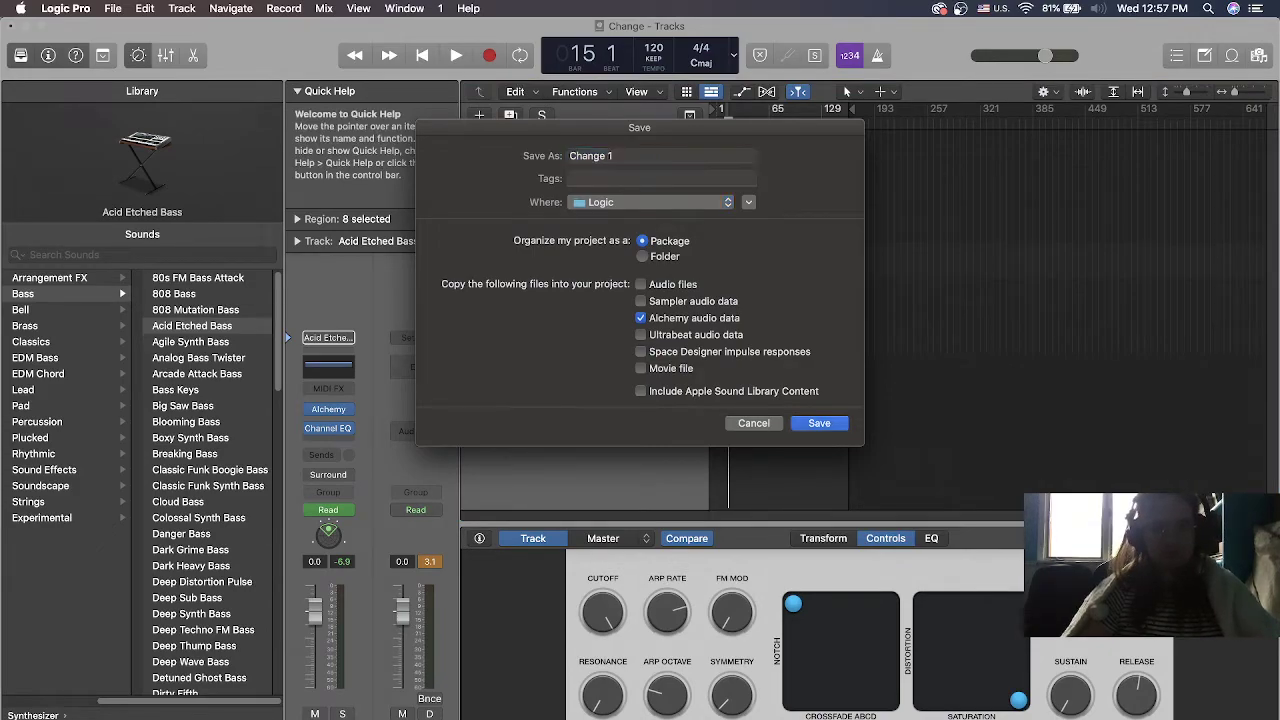
{"action": "key", "text": "Return"}
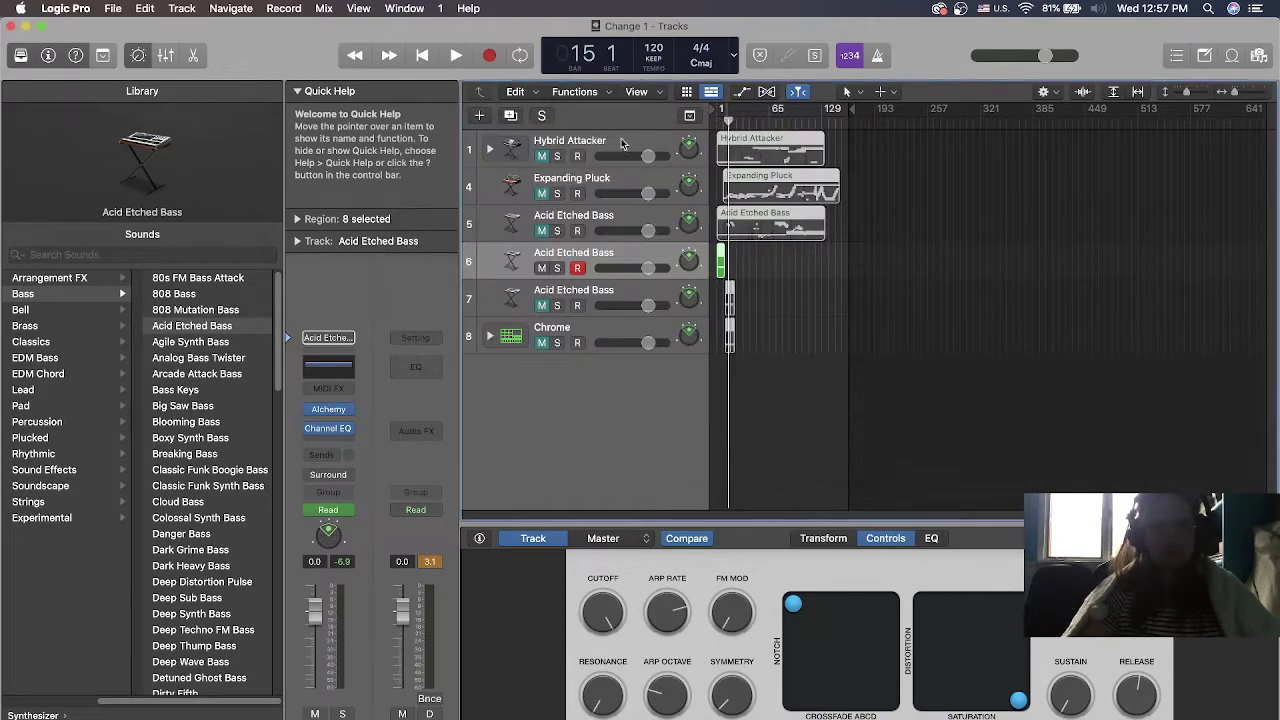
Close the project window and reopen Change 1 without closing the other open project
{"action": "left_click", "coordinate": [12, 27]}
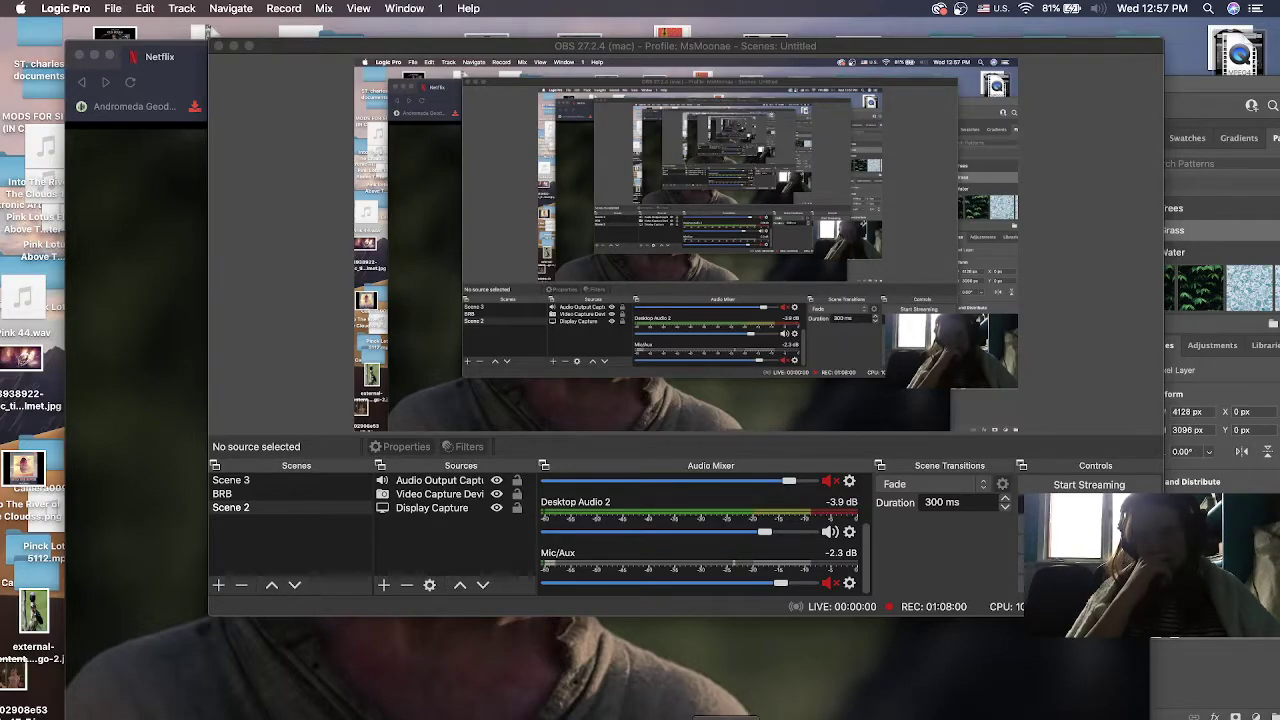
{"action": "right_click", "coordinate": [821, 716]}
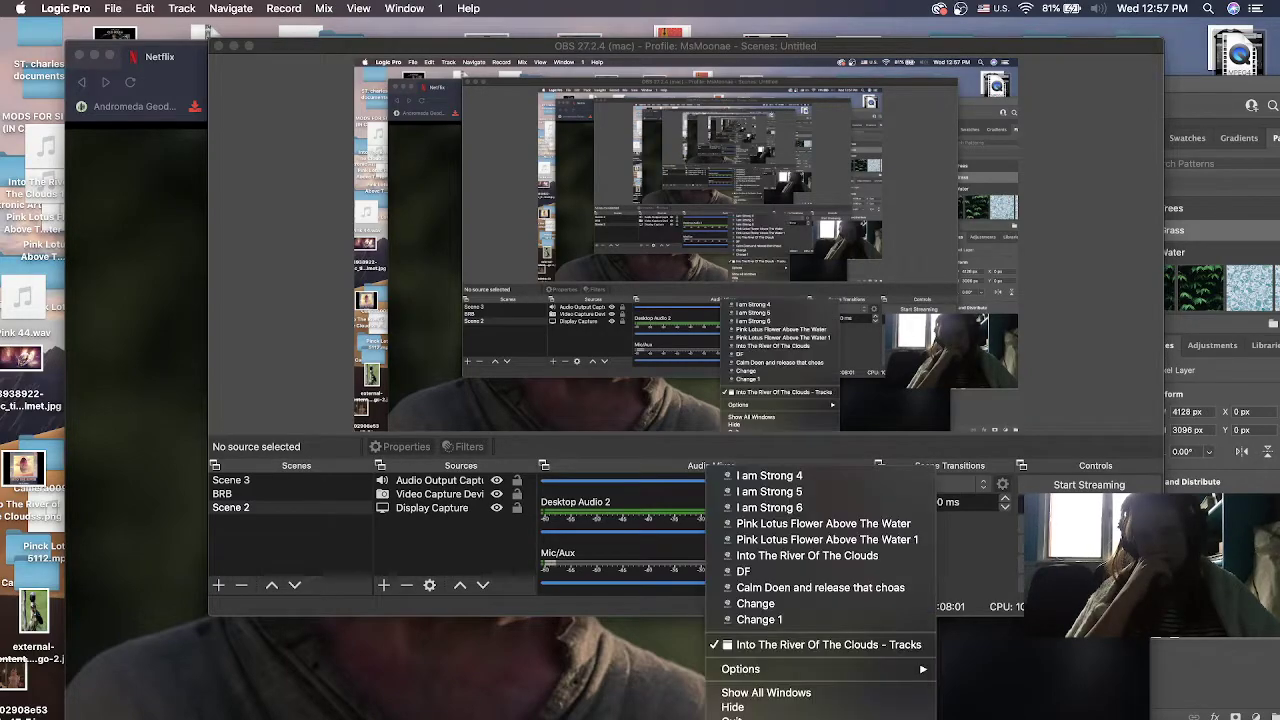
{"action": "left_click", "coordinate": [744, 621]}
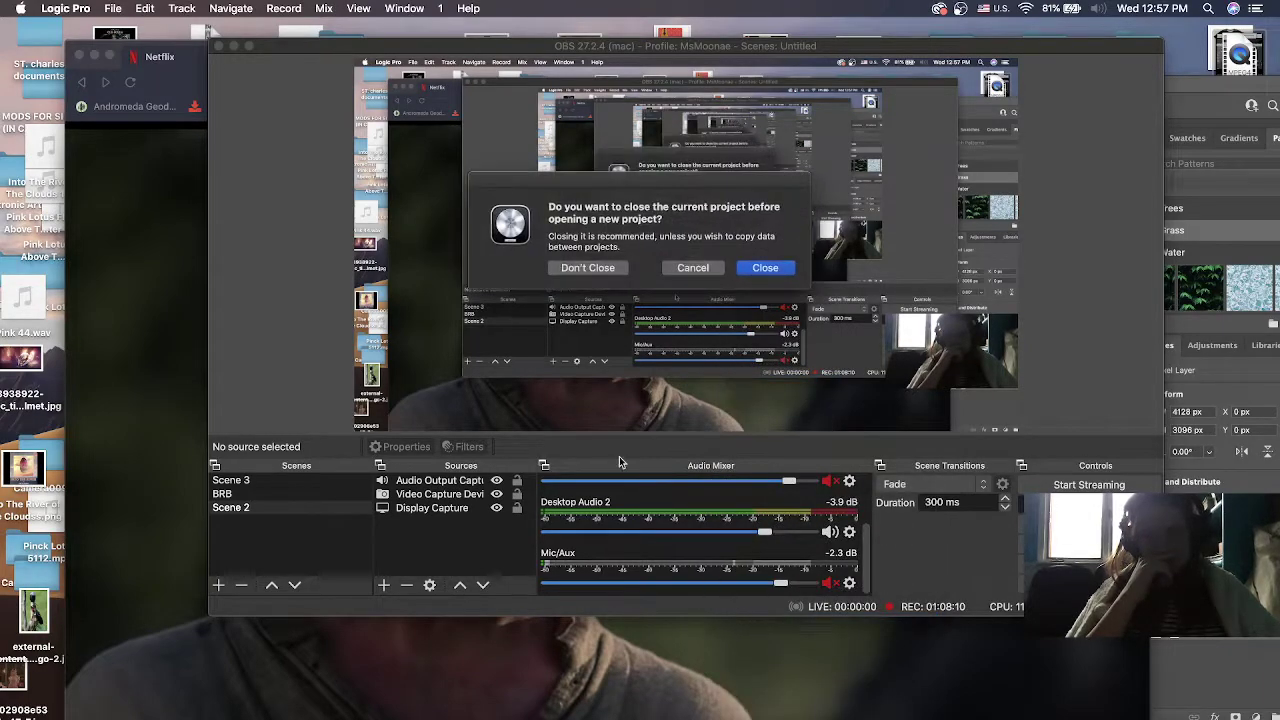
{"action": "left_click", "coordinate": [589, 268]}
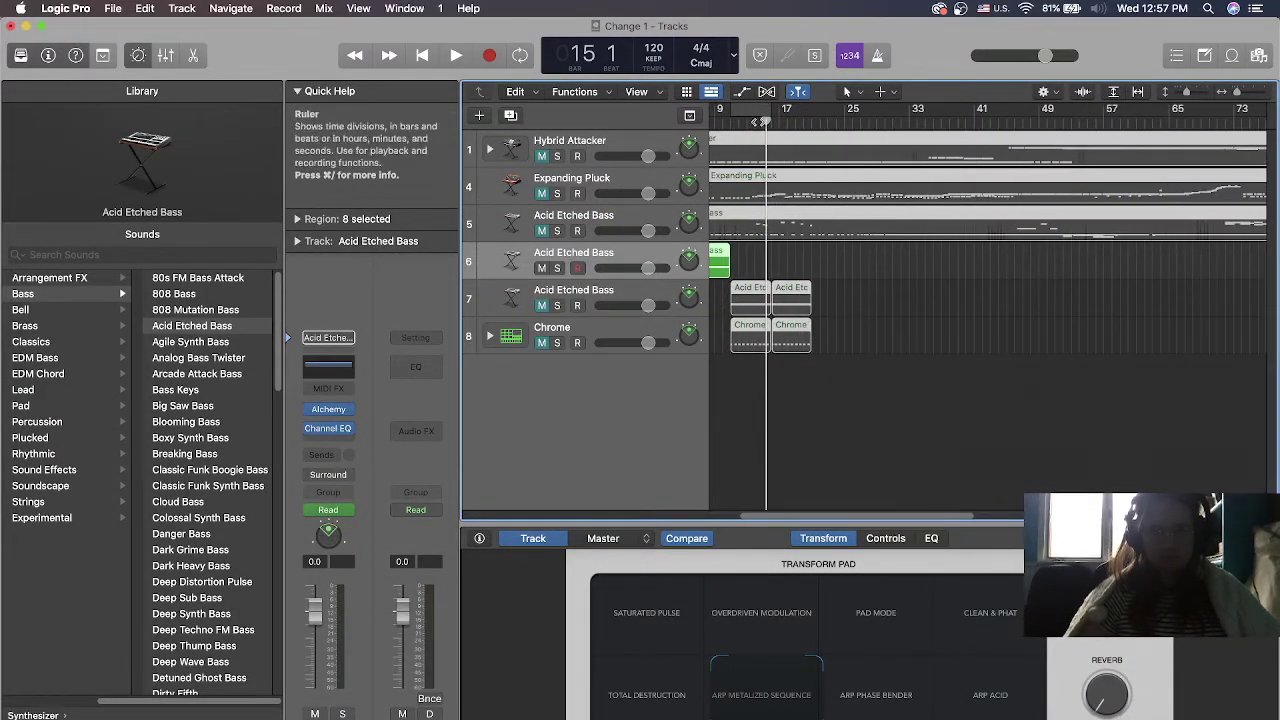
Audition Change 1 from bar 1 with tracks 7 and 8 unmuted, and cycle the section covered by their regions from bar 11
{"action": "left_click_drag", "start_coordinate": [766, 118], "coordinate": [640, 126]}
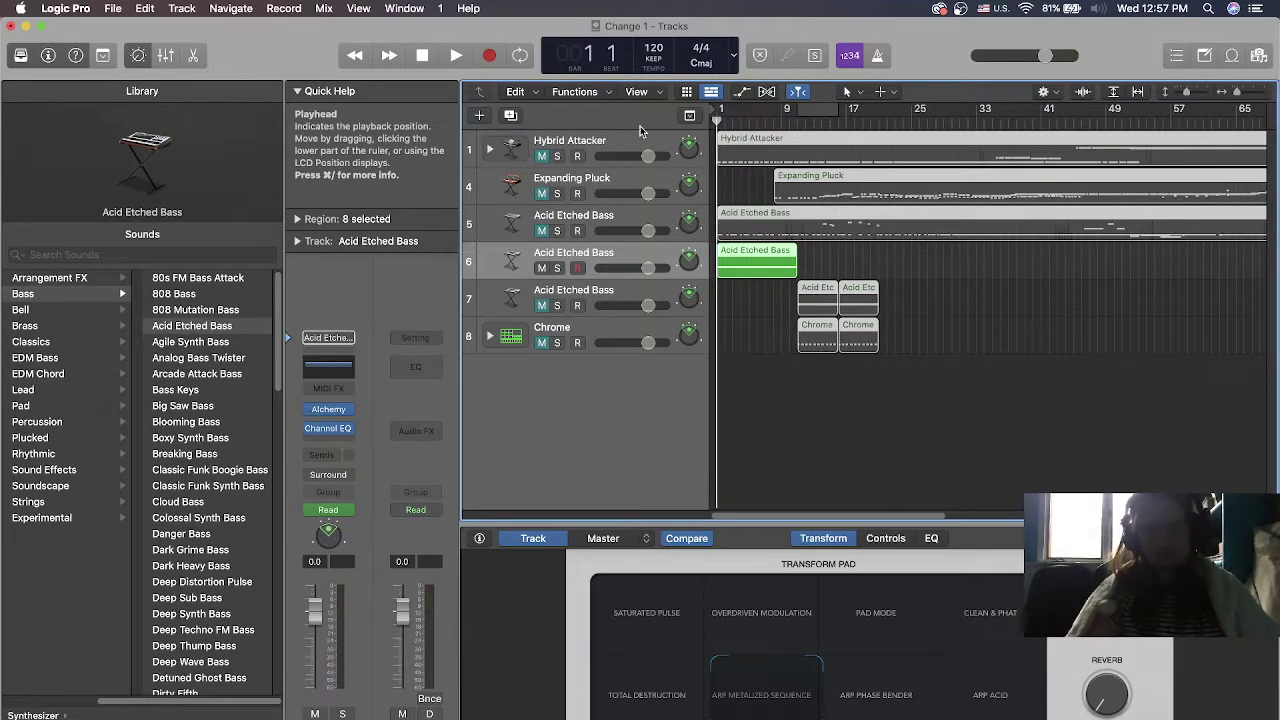
{"action": "key", "text": "space"}
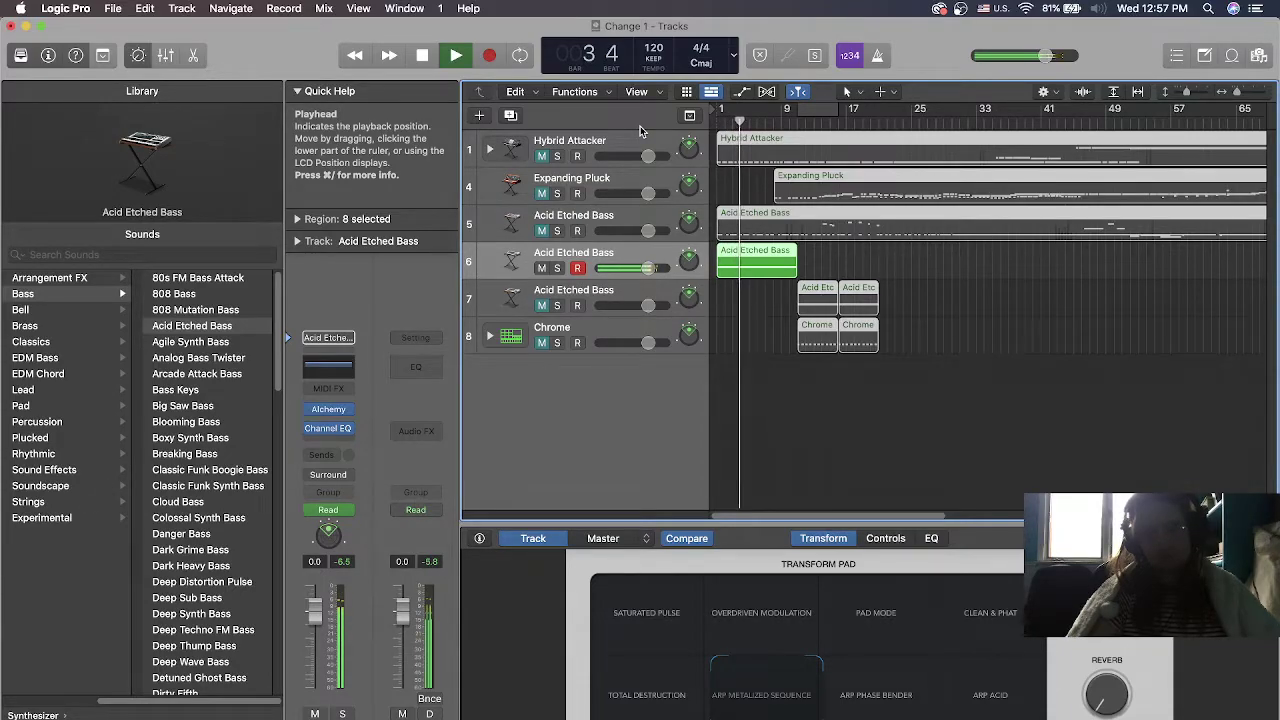
{"action": "left_click", "coordinate": [542, 308]}
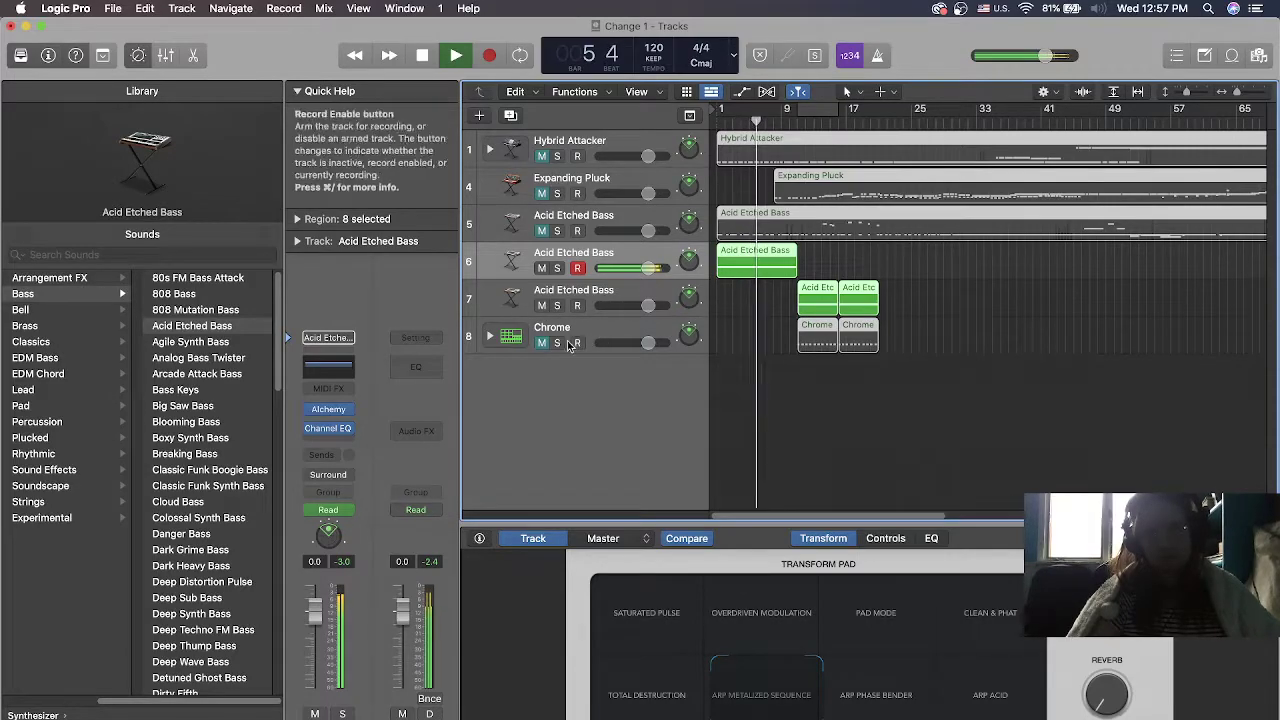
{"action": "left_click", "coordinate": [540, 344]}
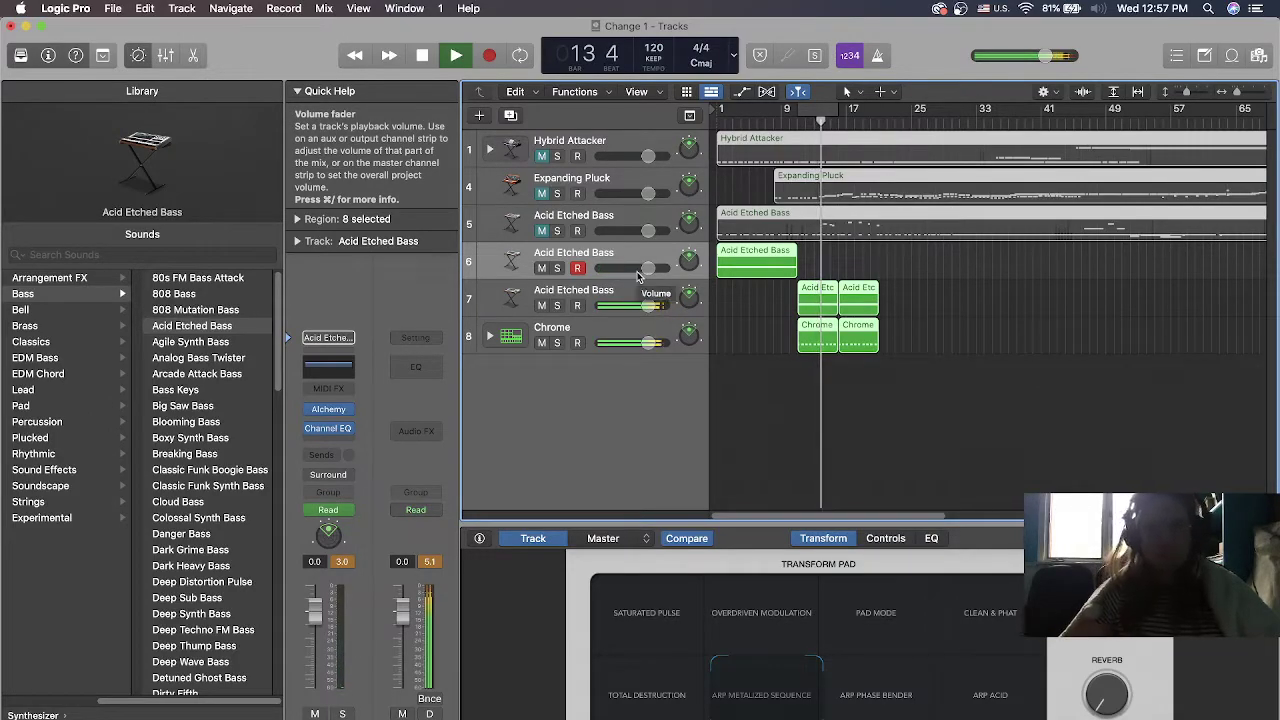
{"action": "left_click_drag", "start_coordinate": [835, 108], "coordinate": [878, 108]}
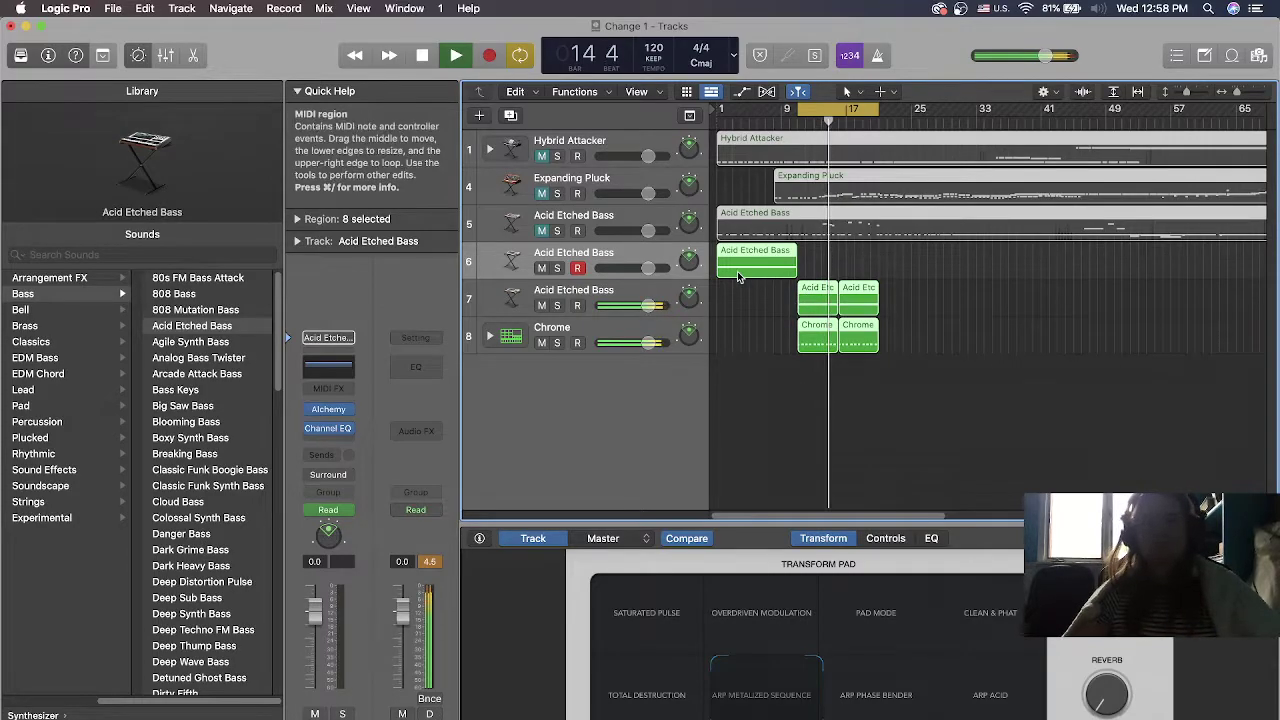
Review the knob settings of the track 7 bass during looped playback, and close Change 1 without saving changes
{"action": "left_click", "coordinate": [628, 298]}
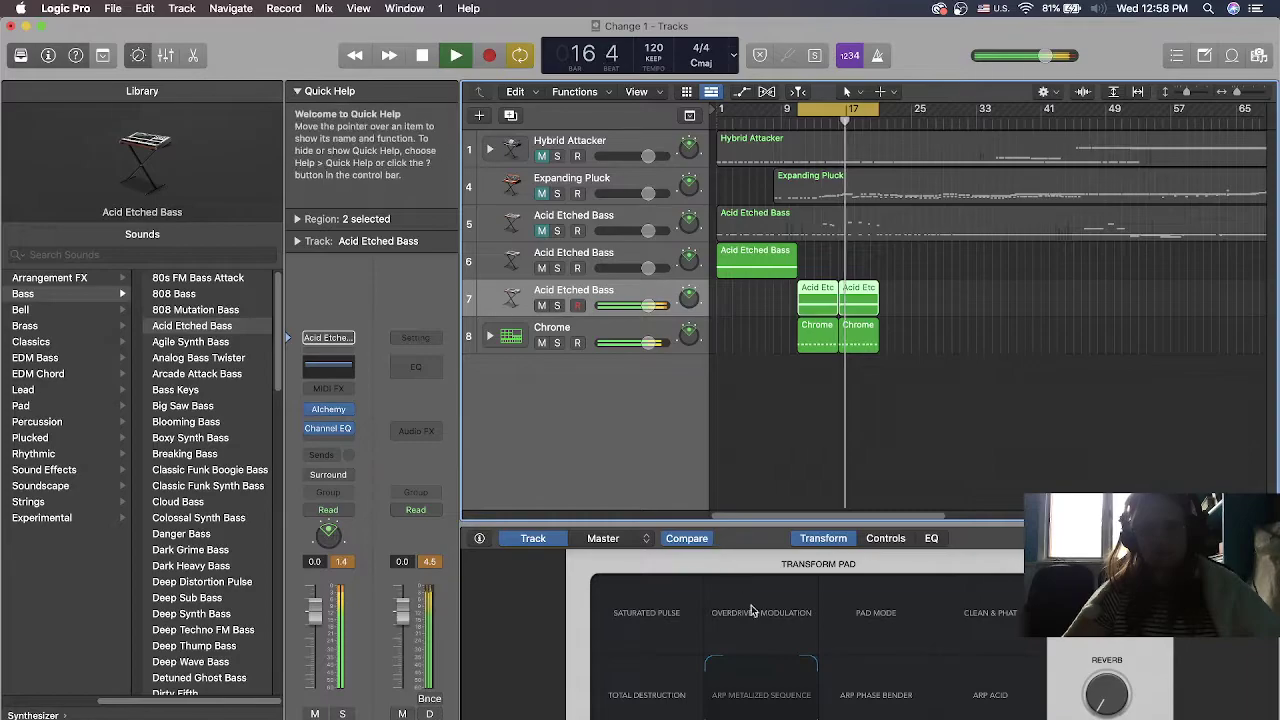
{"action": "left_click", "coordinate": [885, 539]}
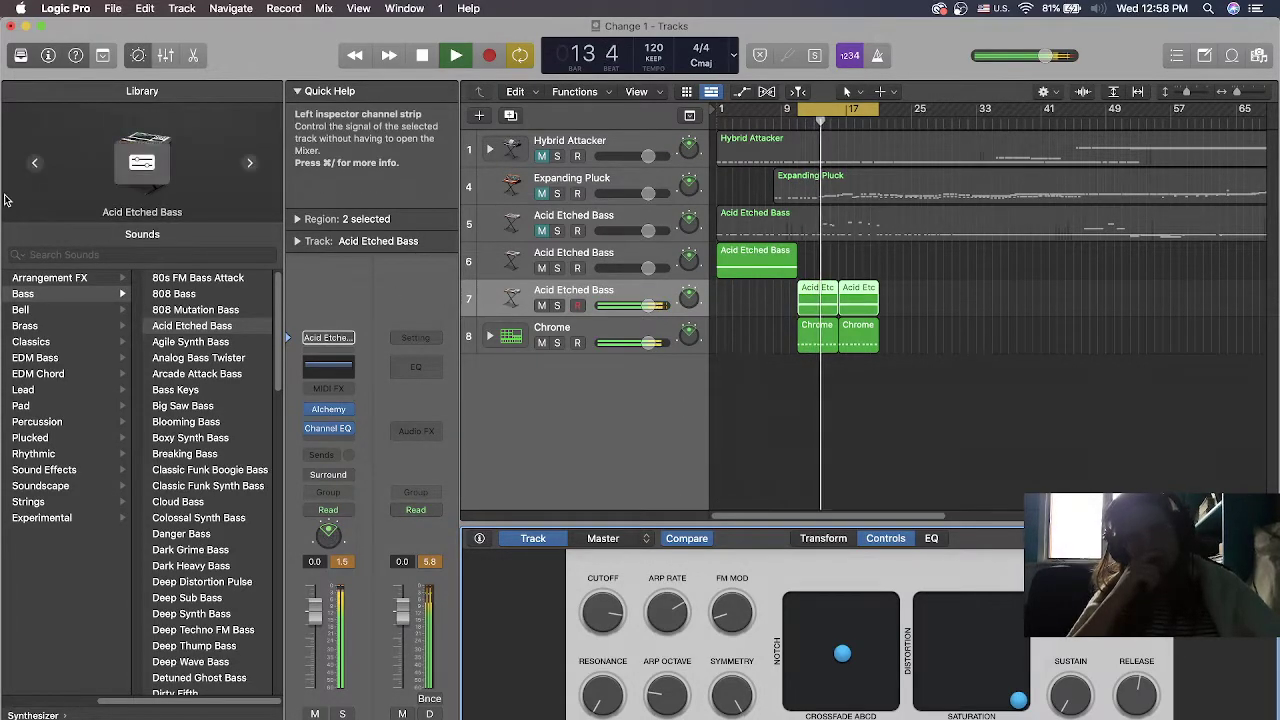
{"action": "key", "text": "super+q"}
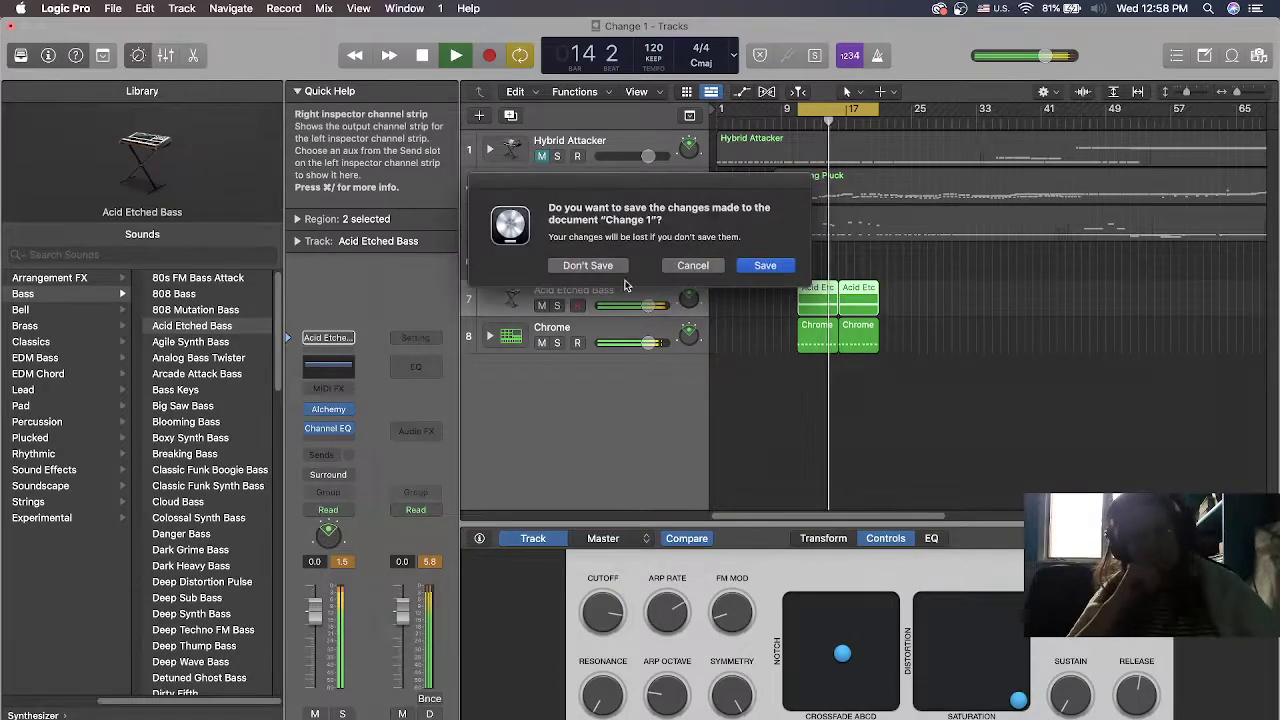
{"action": "left_click", "coordinate": [589, 265]}
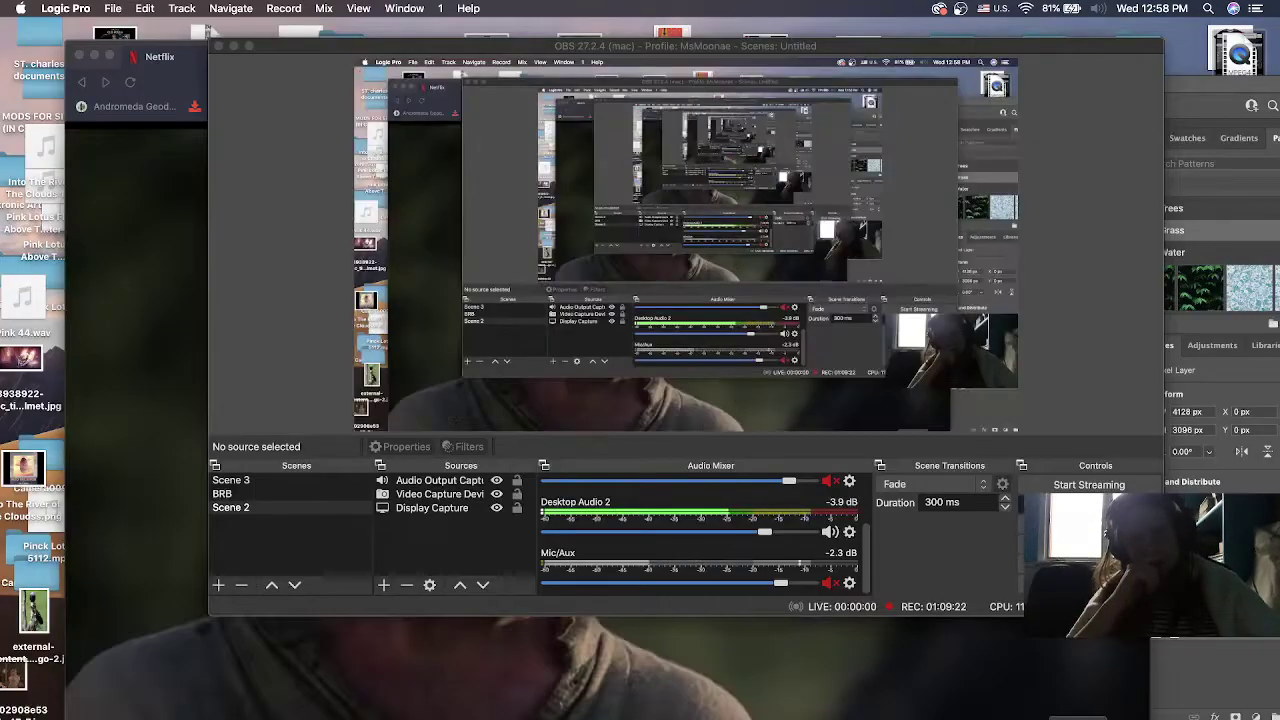